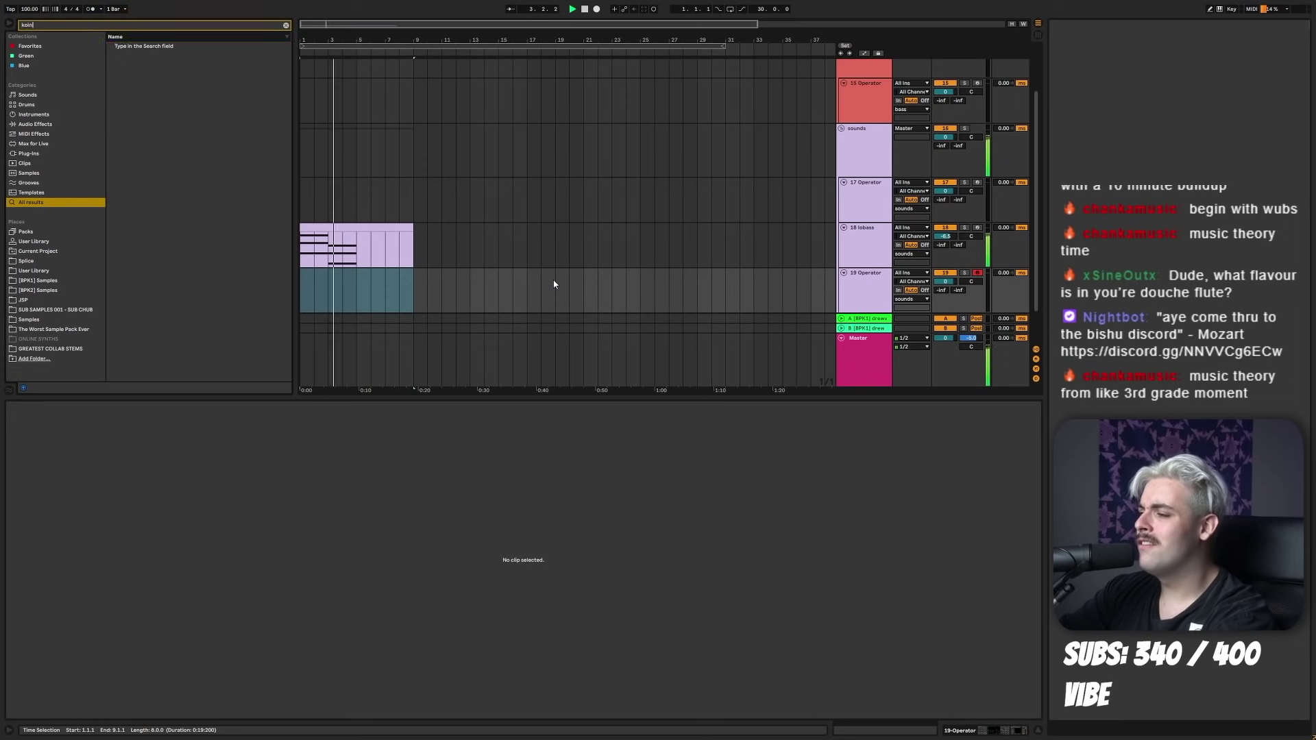
# - Add Kontakt to the empty track in the sounds group and load the Hunting Wolf multi from The Orchestra Complete
pyautogui.press('Return')
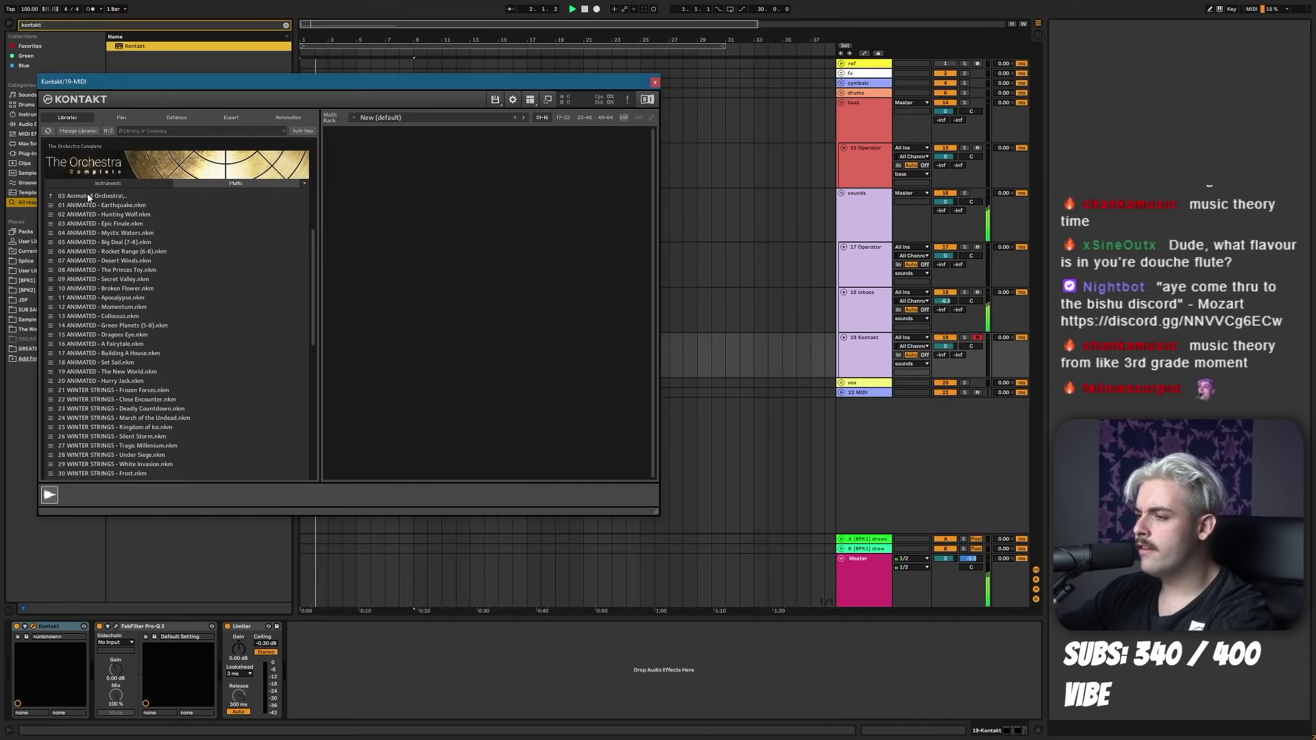
pyautogui.doubleClick(134, 215)
pyautogui.click(683, 404)
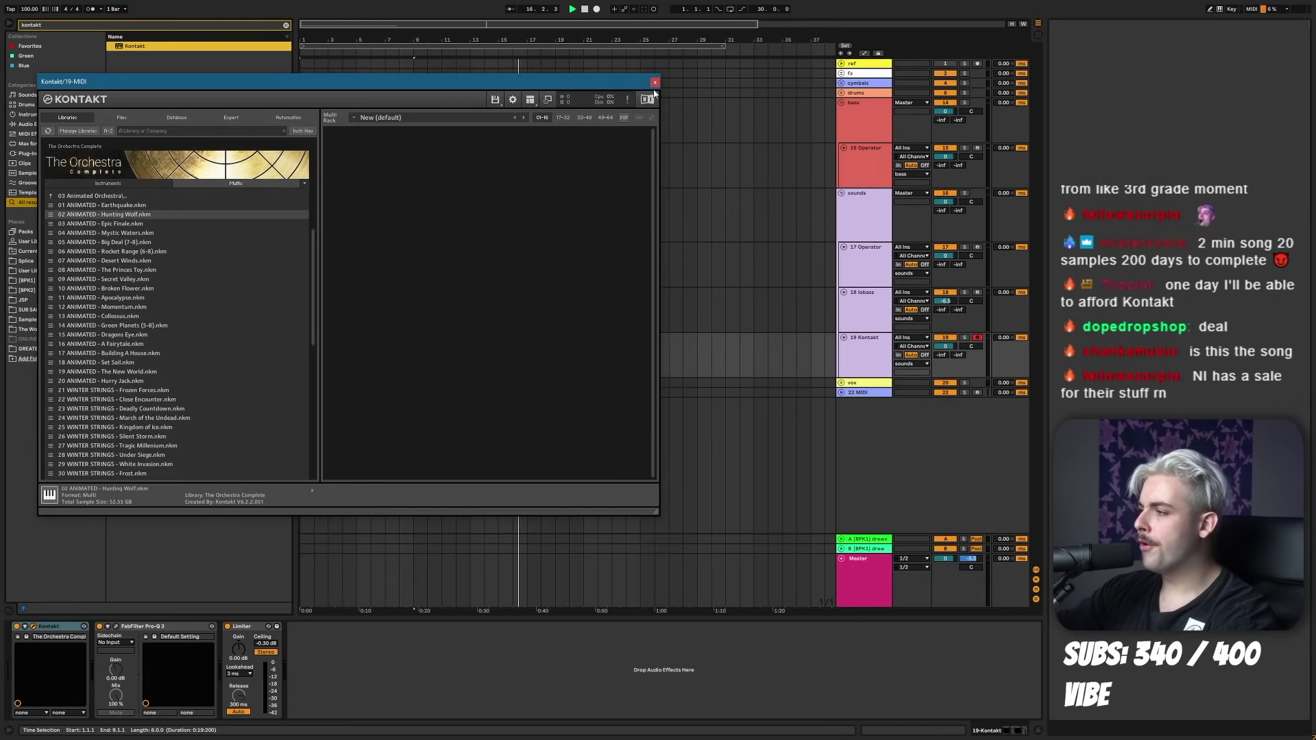
pyautogui.click(655, 81)
# - Review the chord notes in the Kontakt track's clip and raise that track's Limiter gain to about 0.88 dB
pyautogui.hotkey('shift', 'Tab')
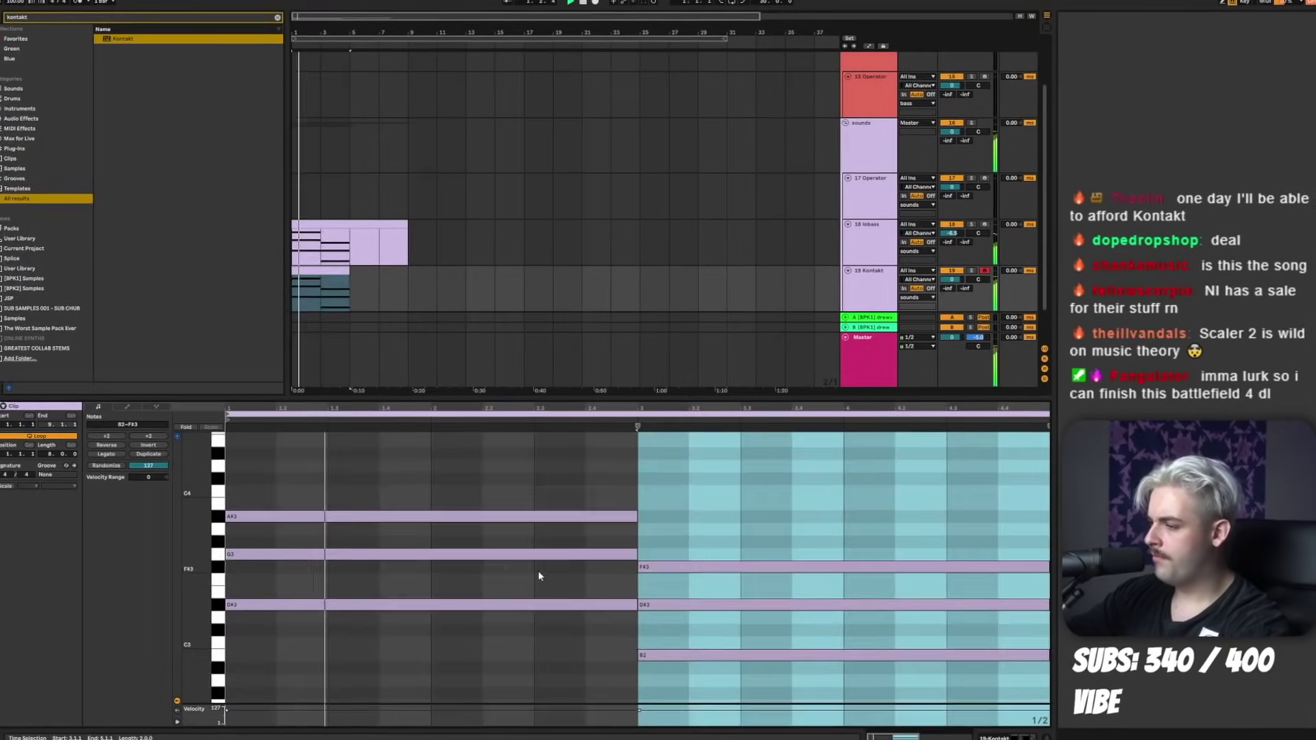
pyautogui.click(538, 571)
pyautogui.hotkey('shift', 'Tab')
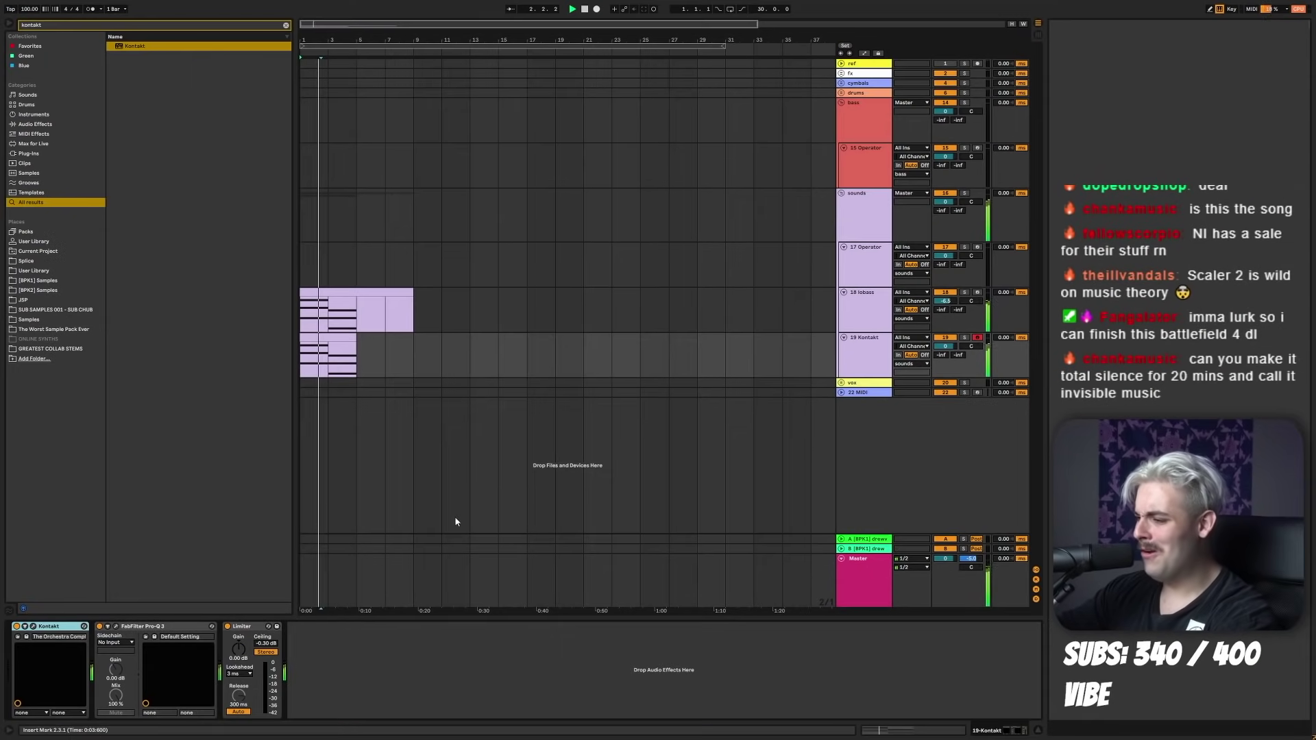
pyautogui.moveTo(238, 648); pyautogui.dragTo(238, 644)
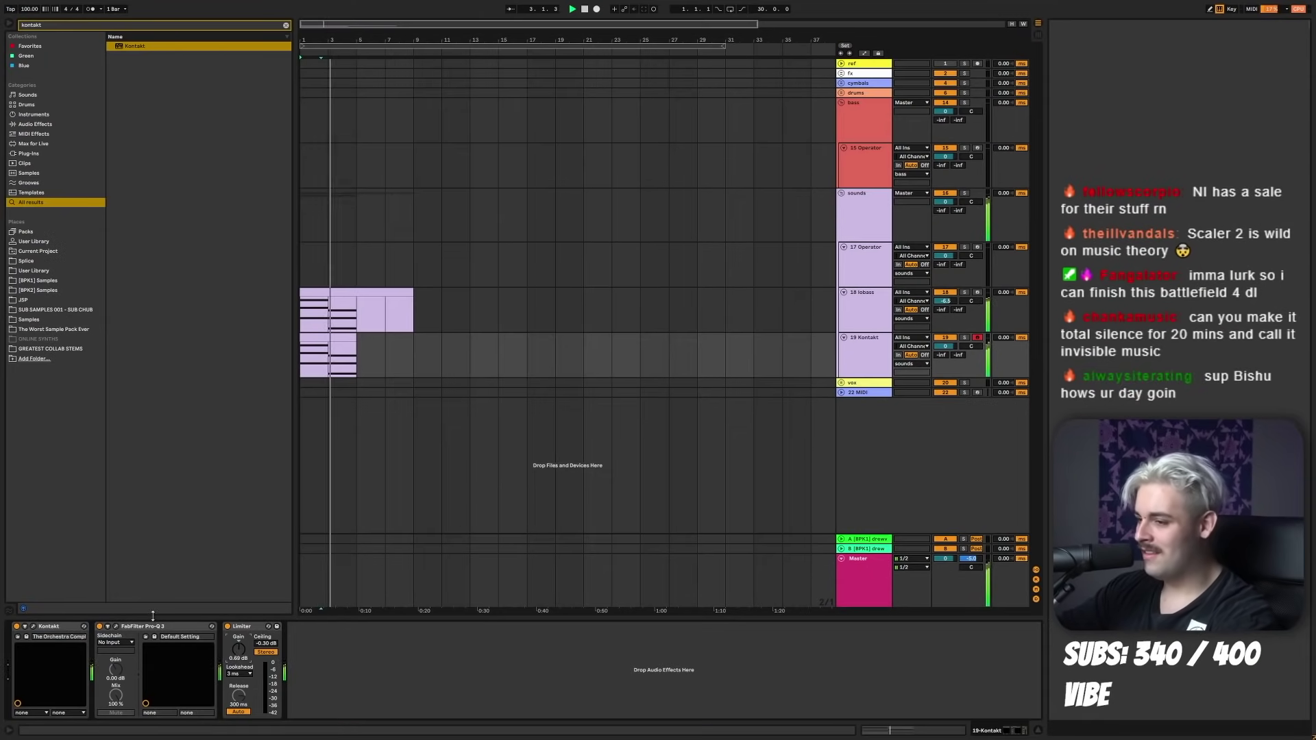
pyautogui.click(115, 627)
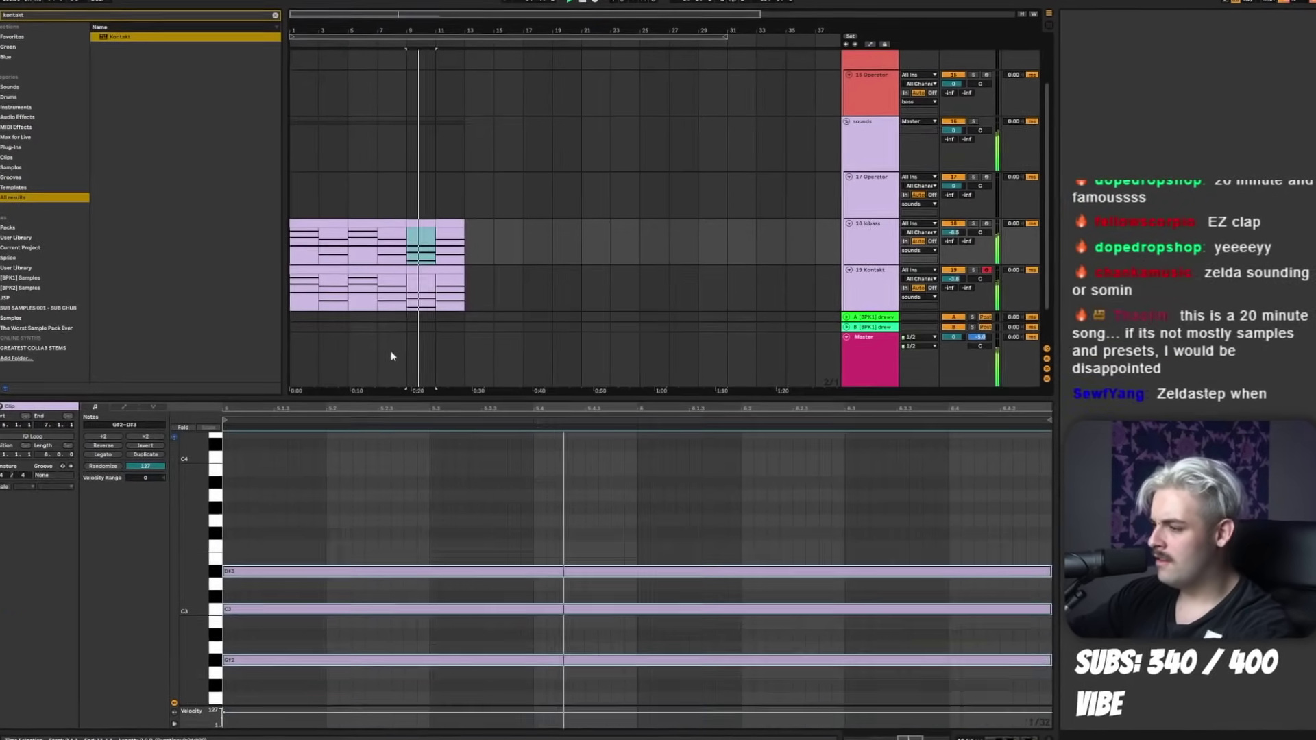
pyautogui.hotkey('shift', 'Tab')
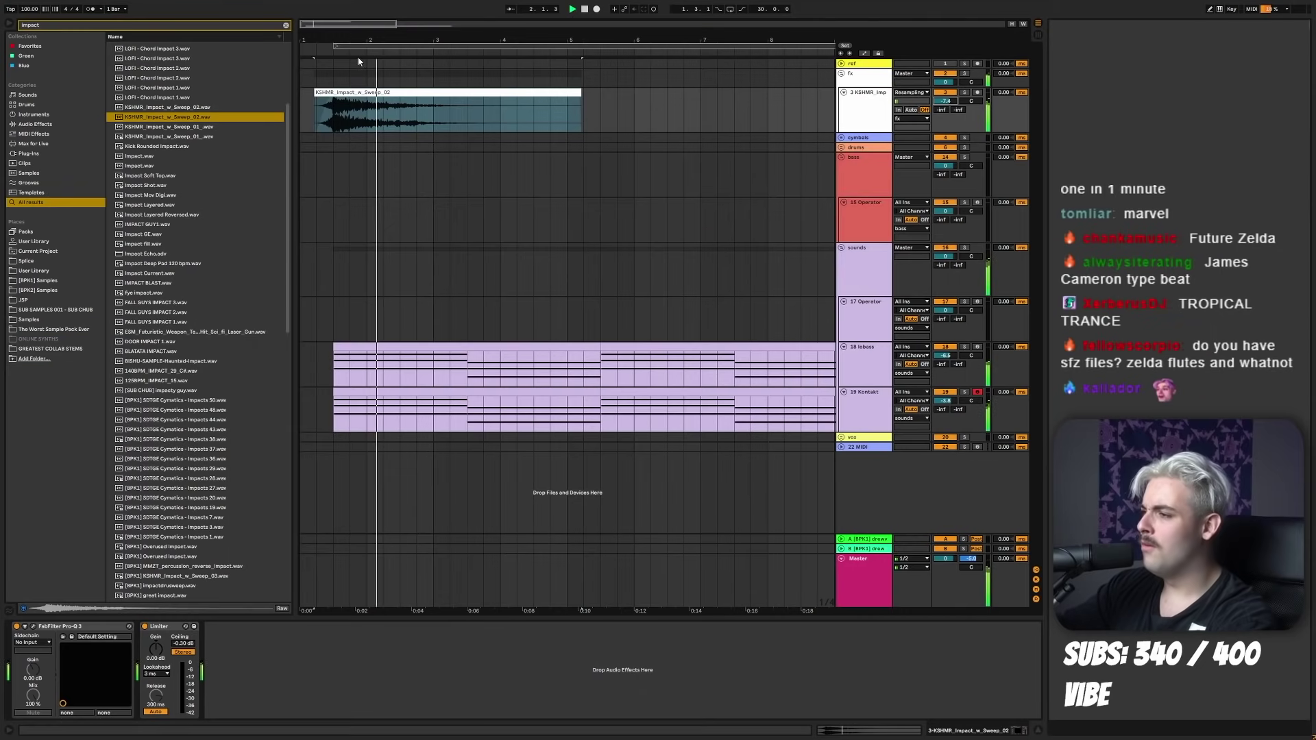
# - Enlarge the audio track in the vox group and load the salem chain 6 effect rack onto it
pyautogui.click(416, 329)
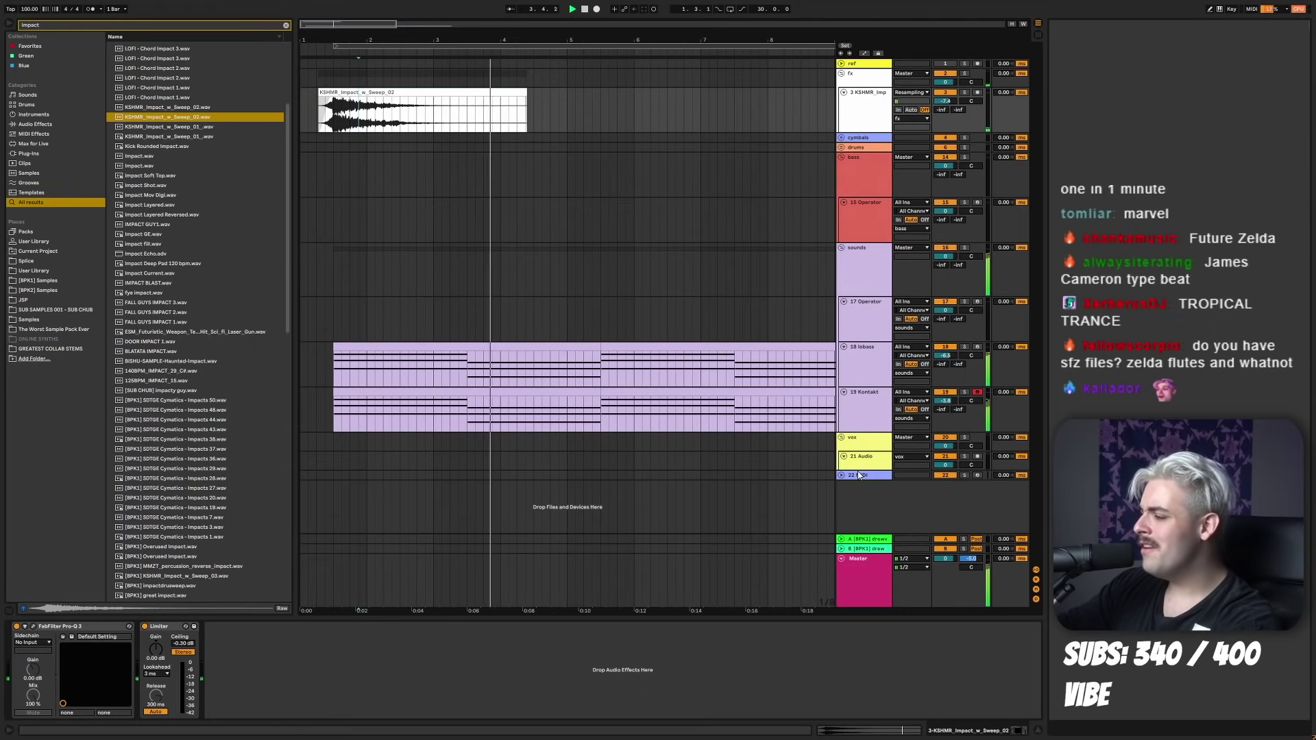
pyautogui.moveTo(858, 470); pyautogui.dragTo(862, 487)
pyautogui.hotkey('ctrl', 'f')
pyautogui.write('salem')
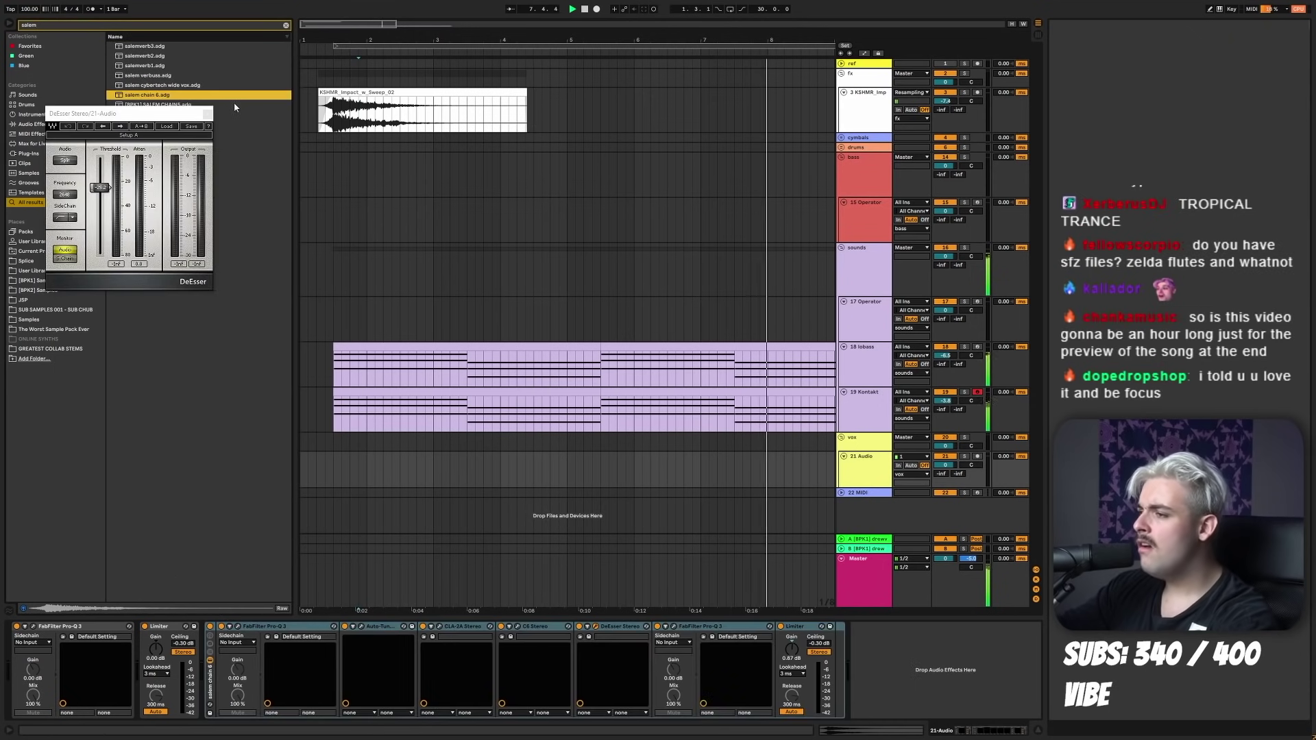
pyautogui.click(207, 113)
# - Search the browser for "vintage" and add ValhallaVintageVerb to the end of the vocal track's effect chain
pyautogui.hotkey('ctrl', 'f')
pyautogui.write('vintage')
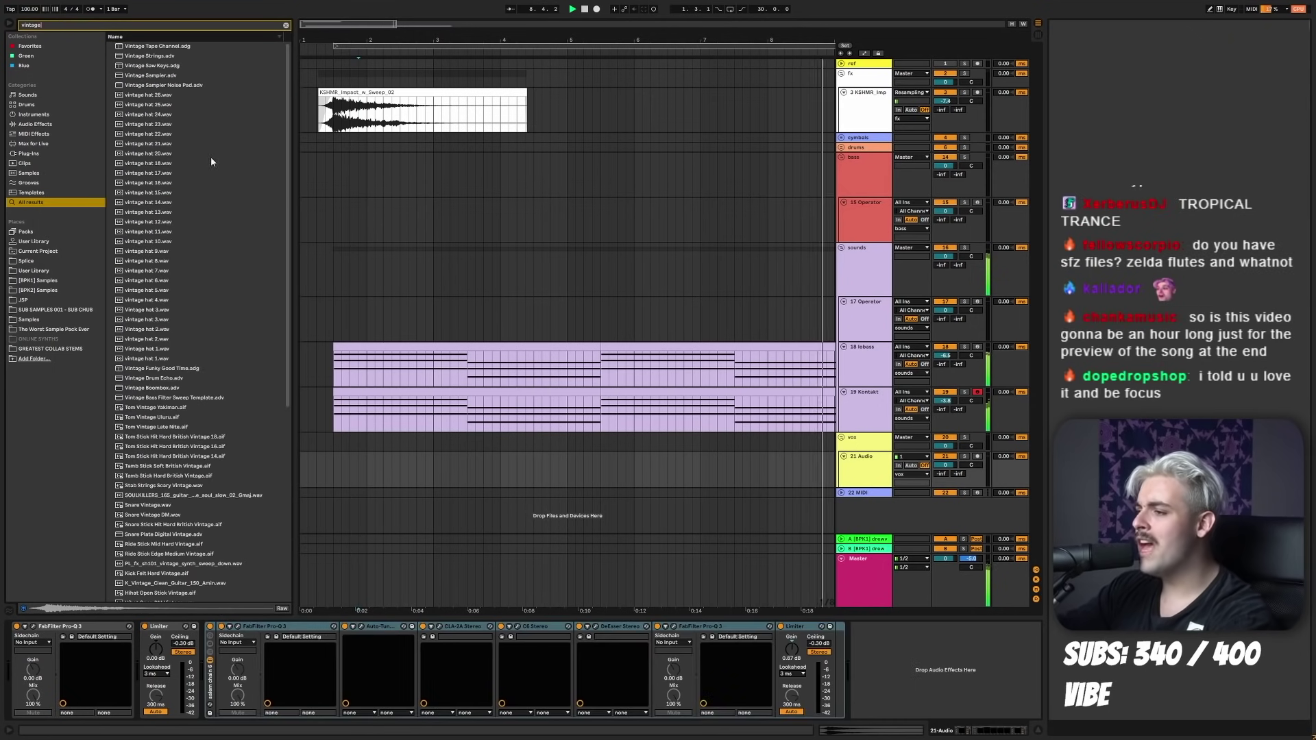
pyautogui.scroll(-10, 209, 343)
pyautogui.click(175, 577)
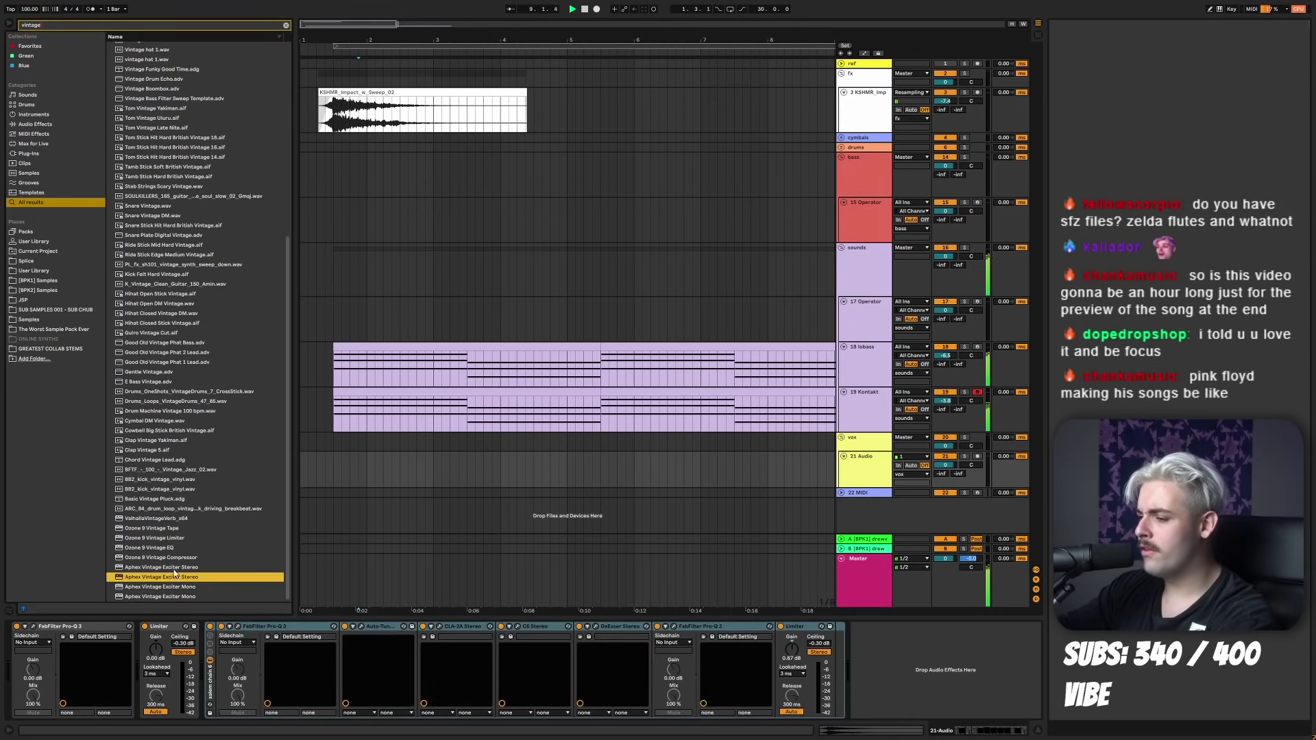
pyautogui.doubleClick(155, 519)
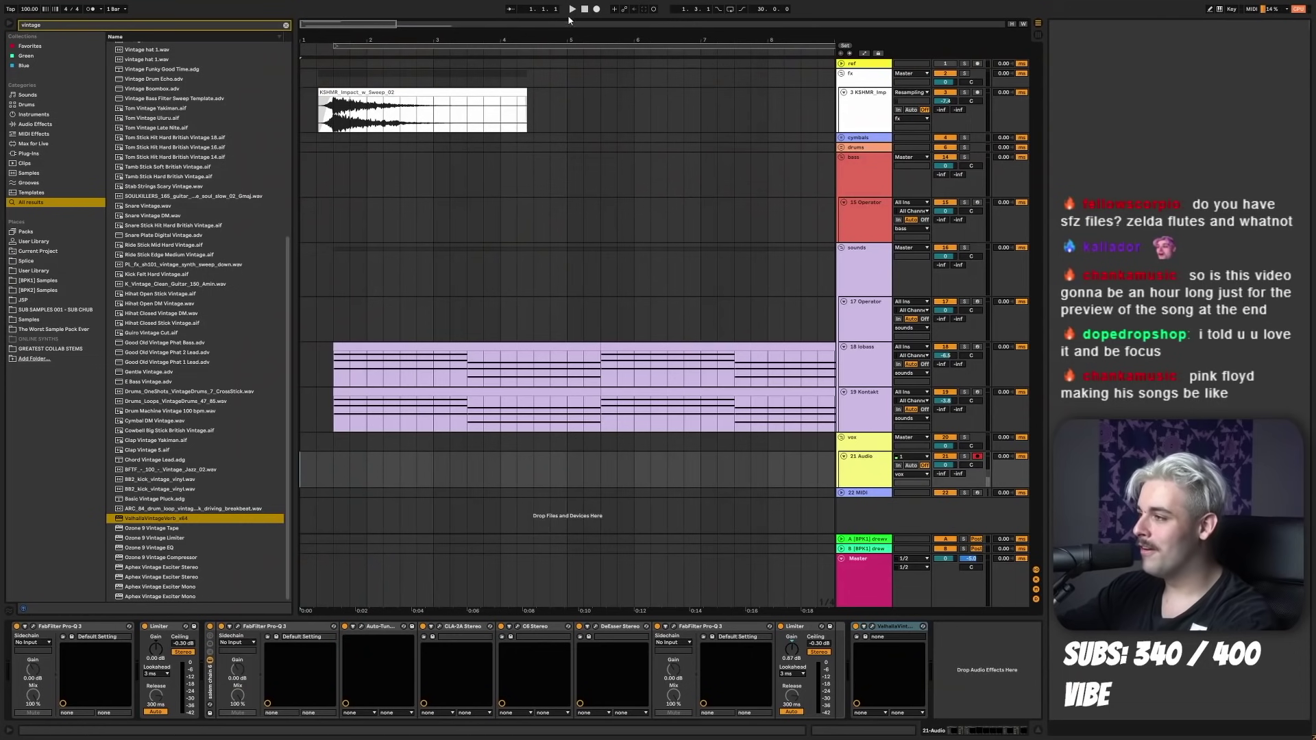
# - Record a vocal take on the armed audio track over the full chord progression and stop at its end
pyautogui.click(595, 10)
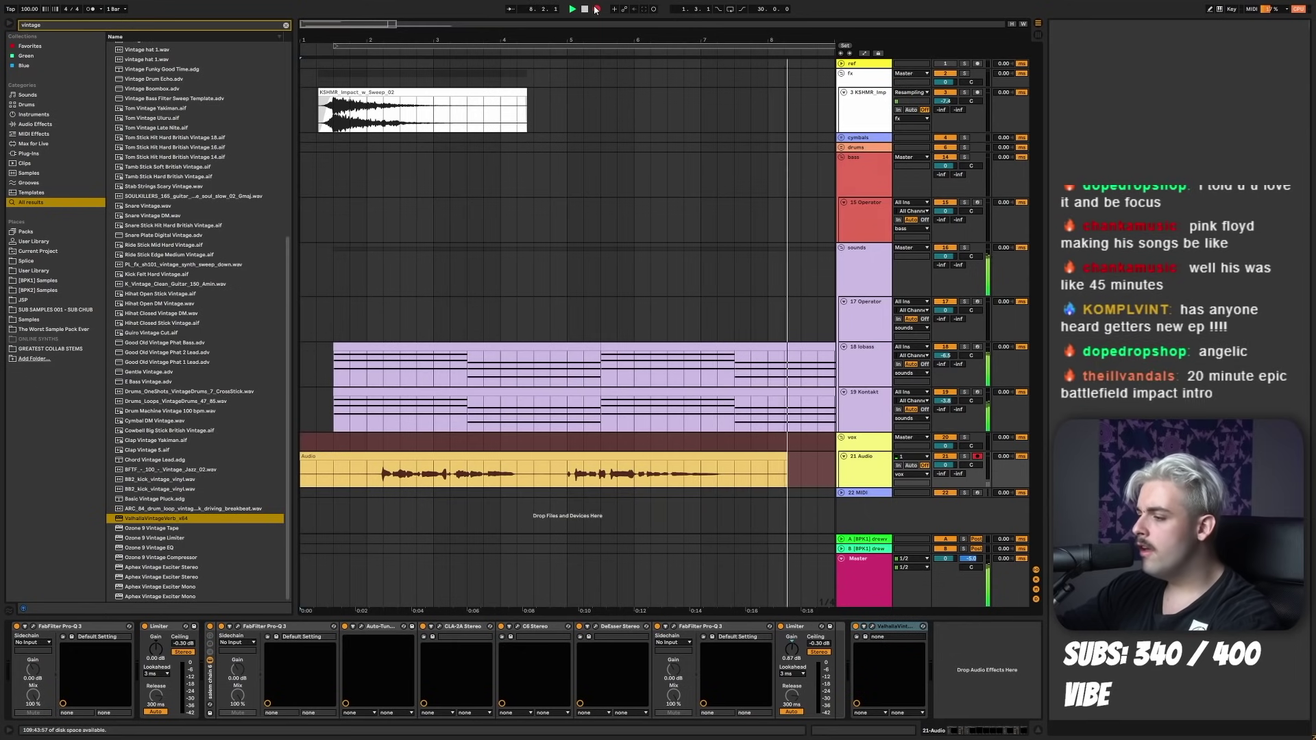
pyautogui.moveTo(605, 31); pyautogui.dragTo(451, 30)
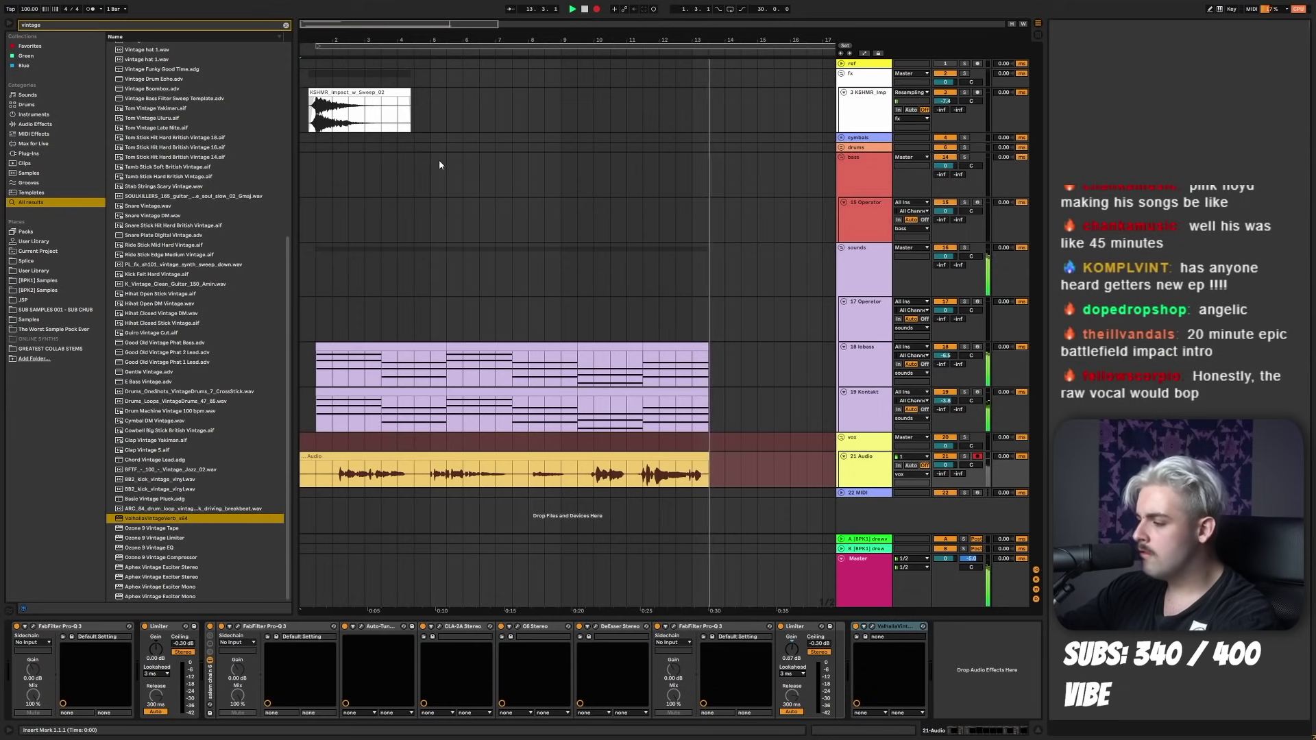
pyautogui.press('space')
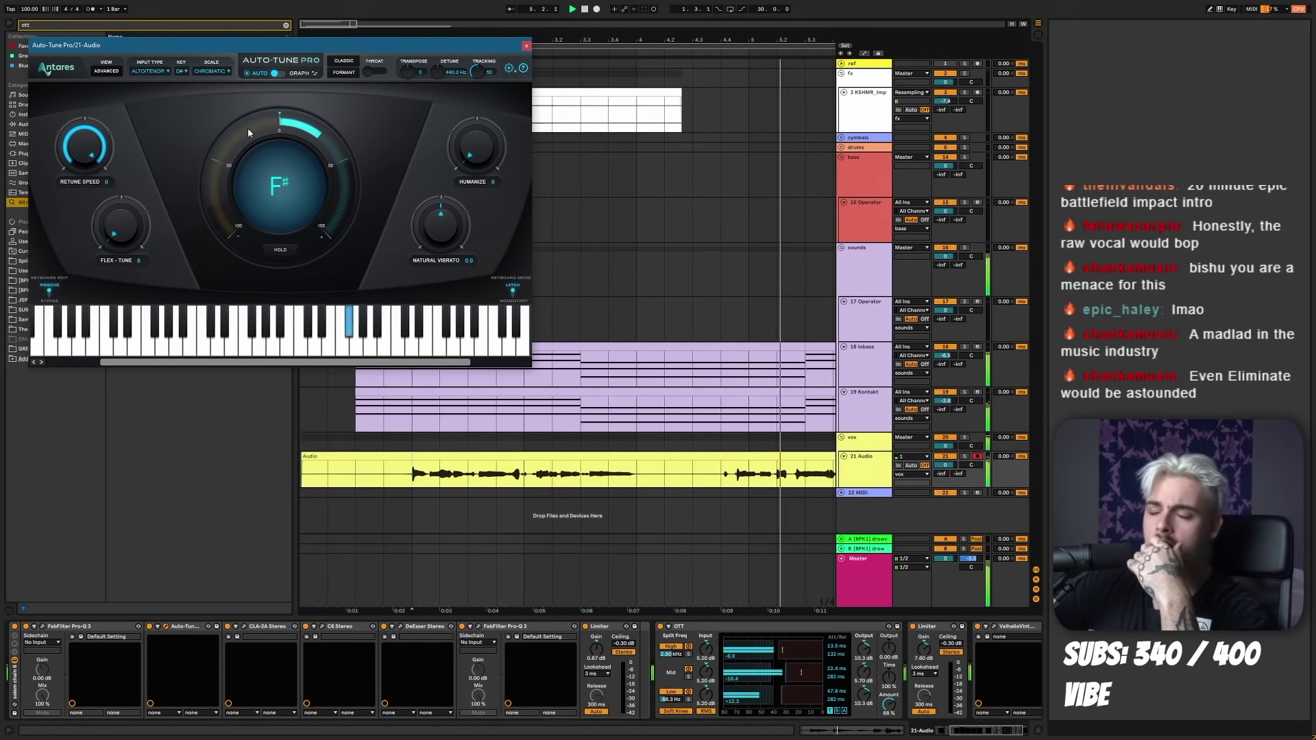
# - Close Auto-Tune Pro, add an Operator track below the Kontakt track and insert an empty MIDI clip near bar 2
pyautogui.click(526, 46)
pyautogui.scroll(-5, 405, 124)
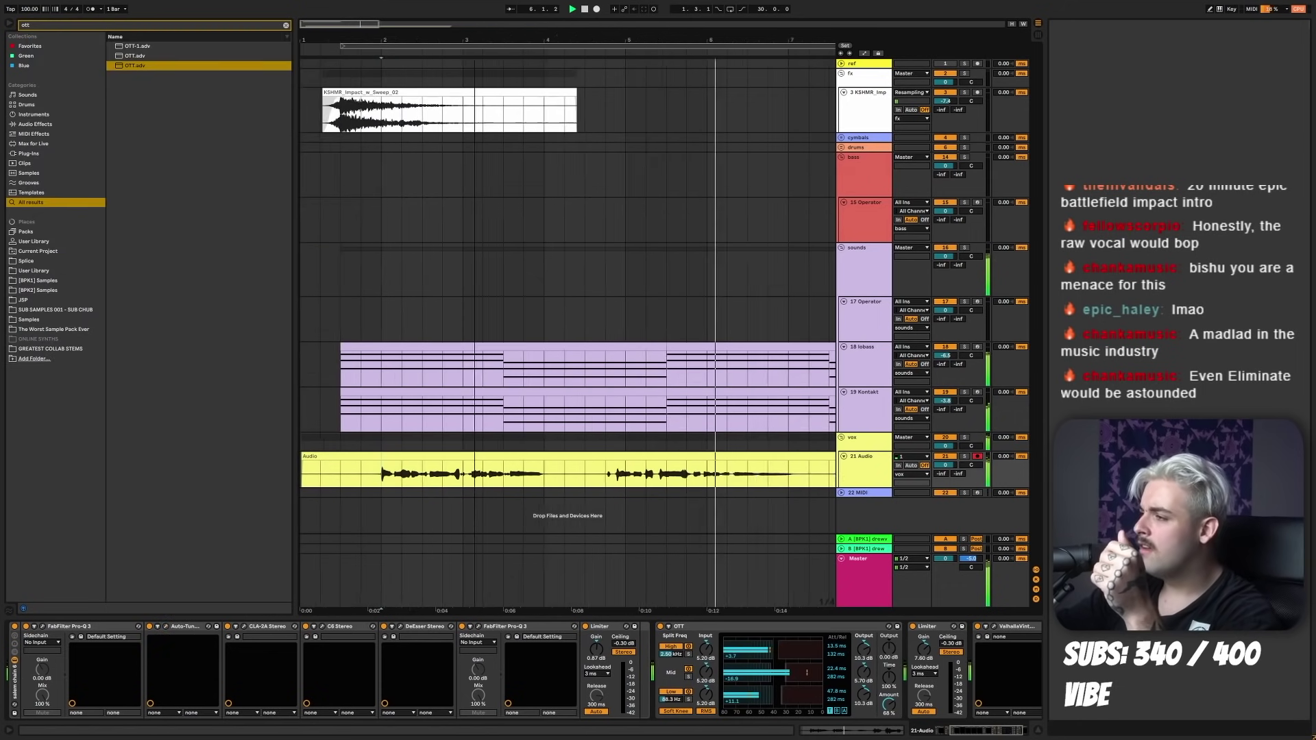
pyautogui.click(861, 407)
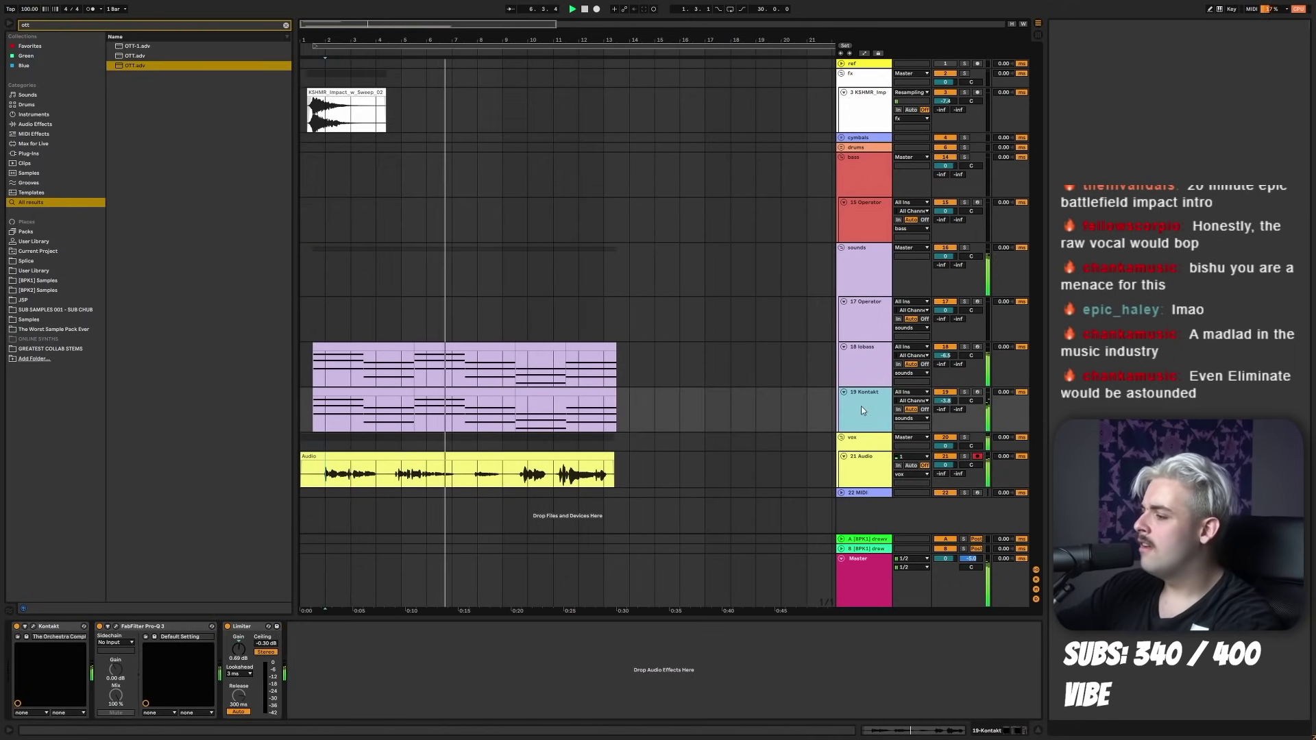
pyautogui.click(410, 477)
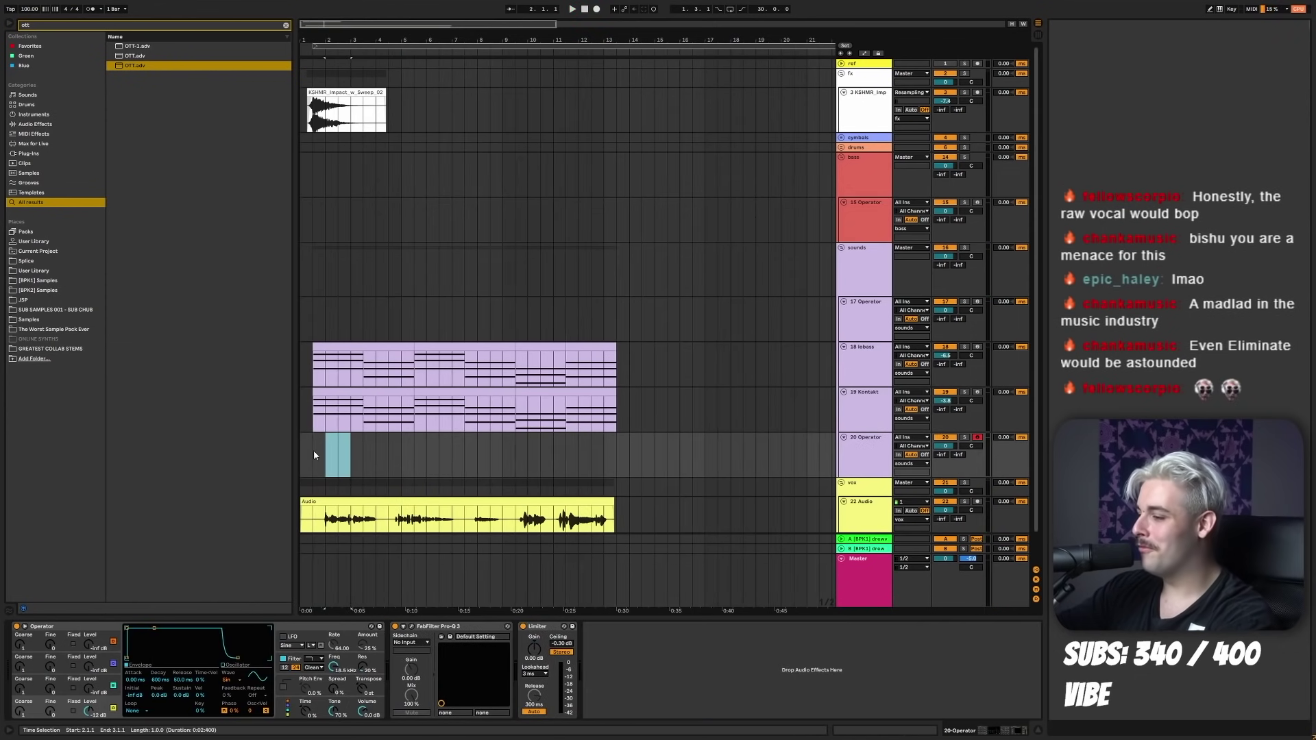
pyautogui.rightClick(329, 447)
pyautogui.click(373, 528)
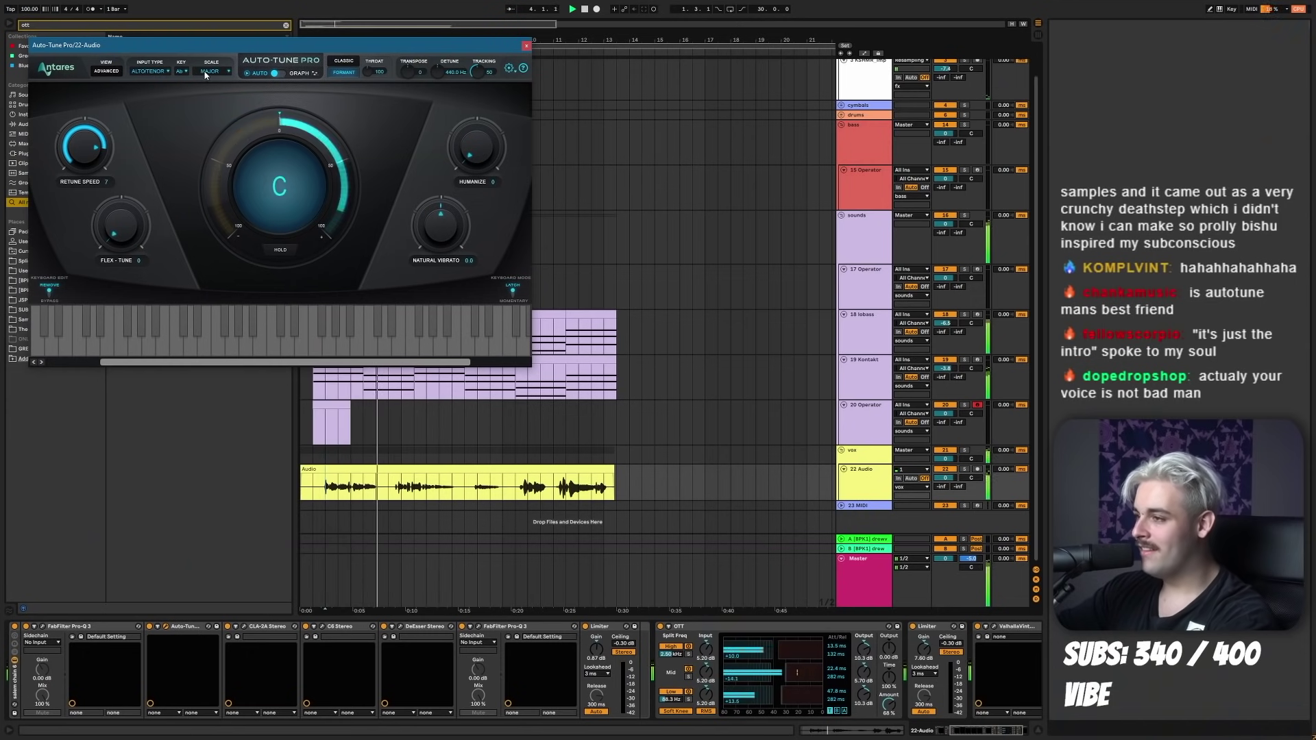
# - Set the key of the vocal's Auto-Tune Pro to Eb and change its scale to Chromatic
pyautogui.click(181, 70)
pyautogui.click(198, 104)
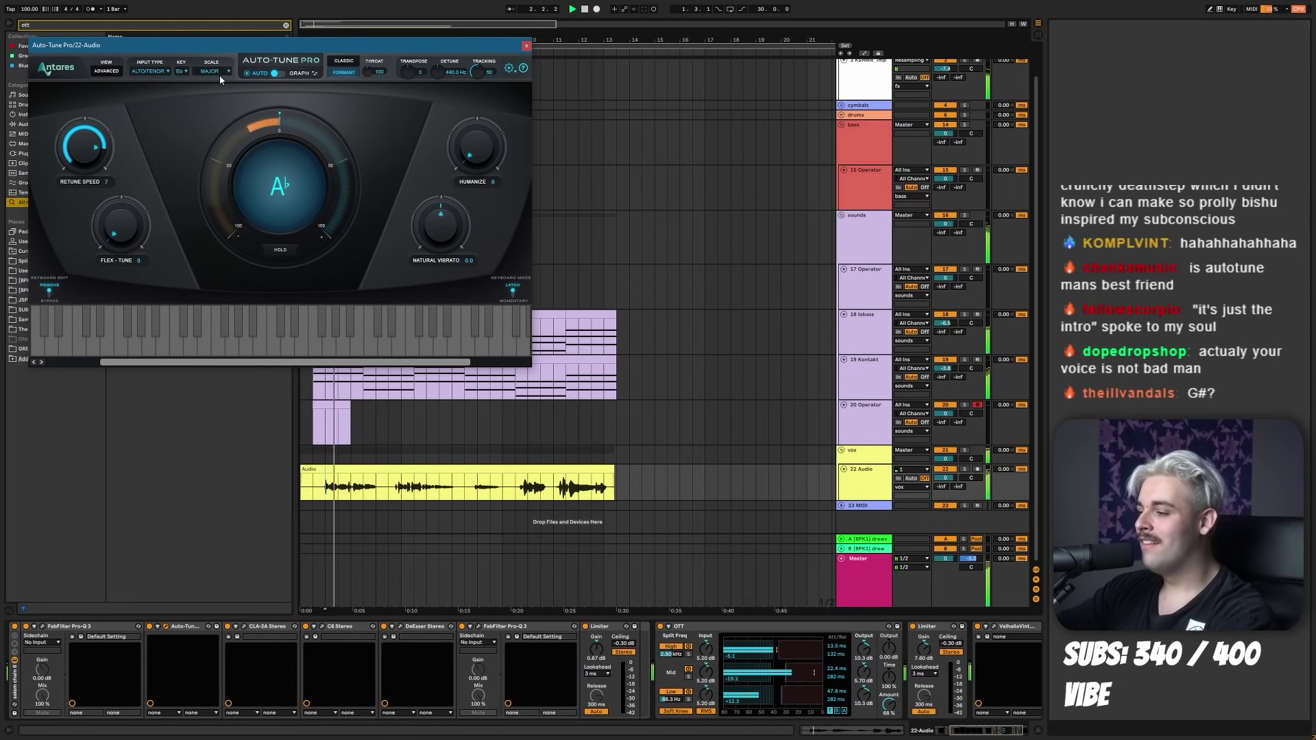
pyautogui.click(526, 46)
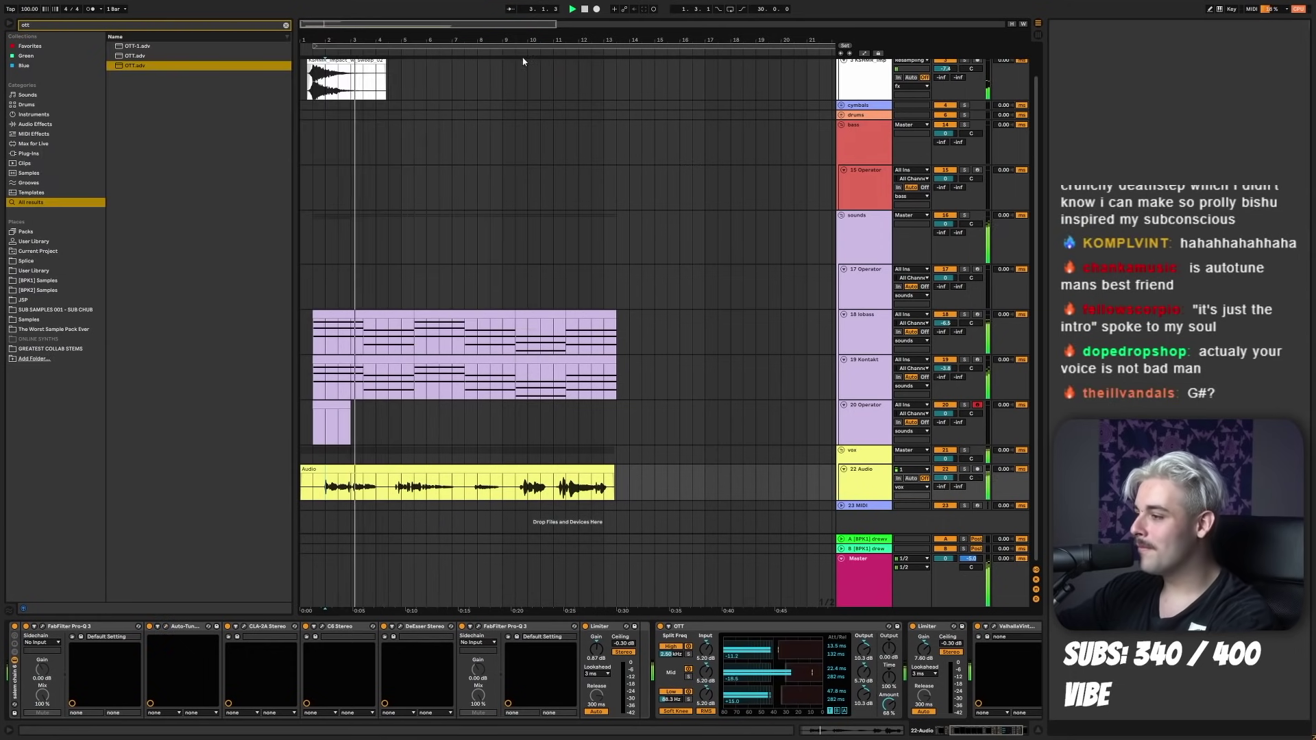
pyautogui.hotkey('ctrl', 'alt', 'p')
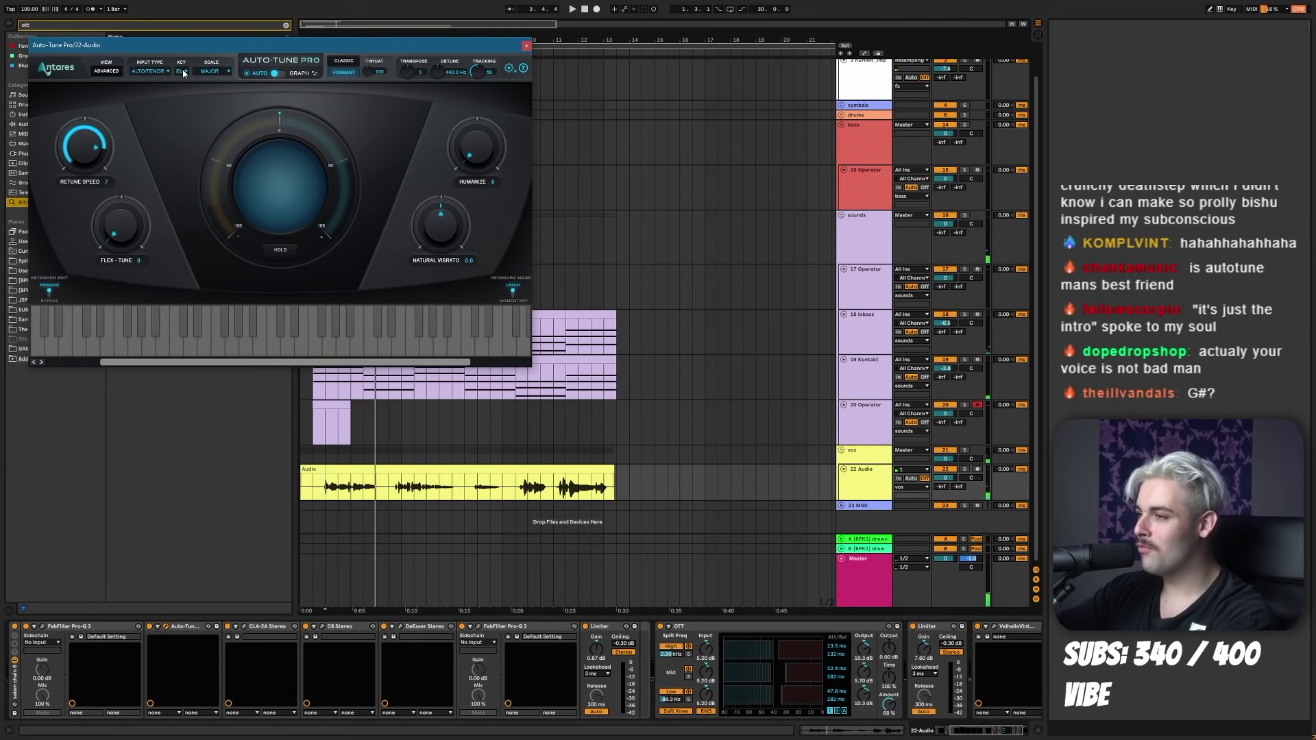
pyautogui.click(177, 71)
pyautogui.click(361, 466)
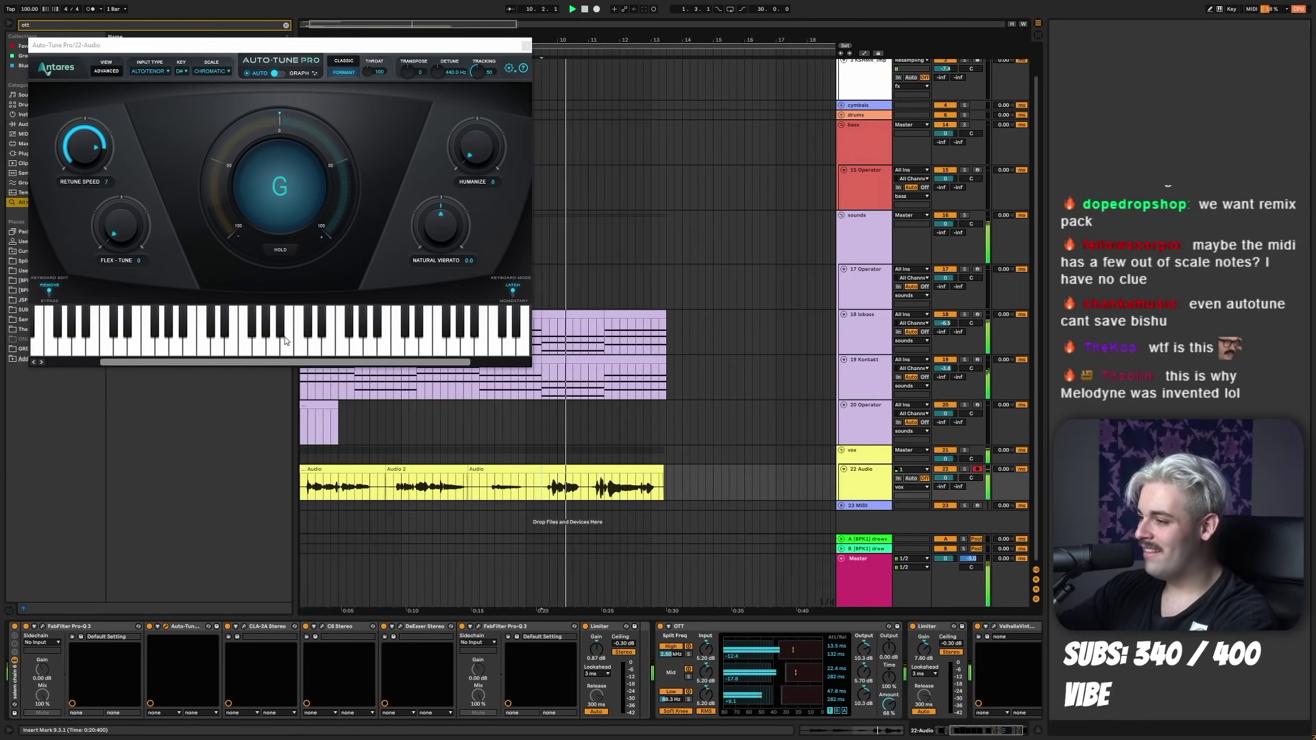
# - Try removing individual notes on Auto-Tune Pro's keyboard while playing back the vocal around bar 10, and restore them
pyautogui.click(285, 336)
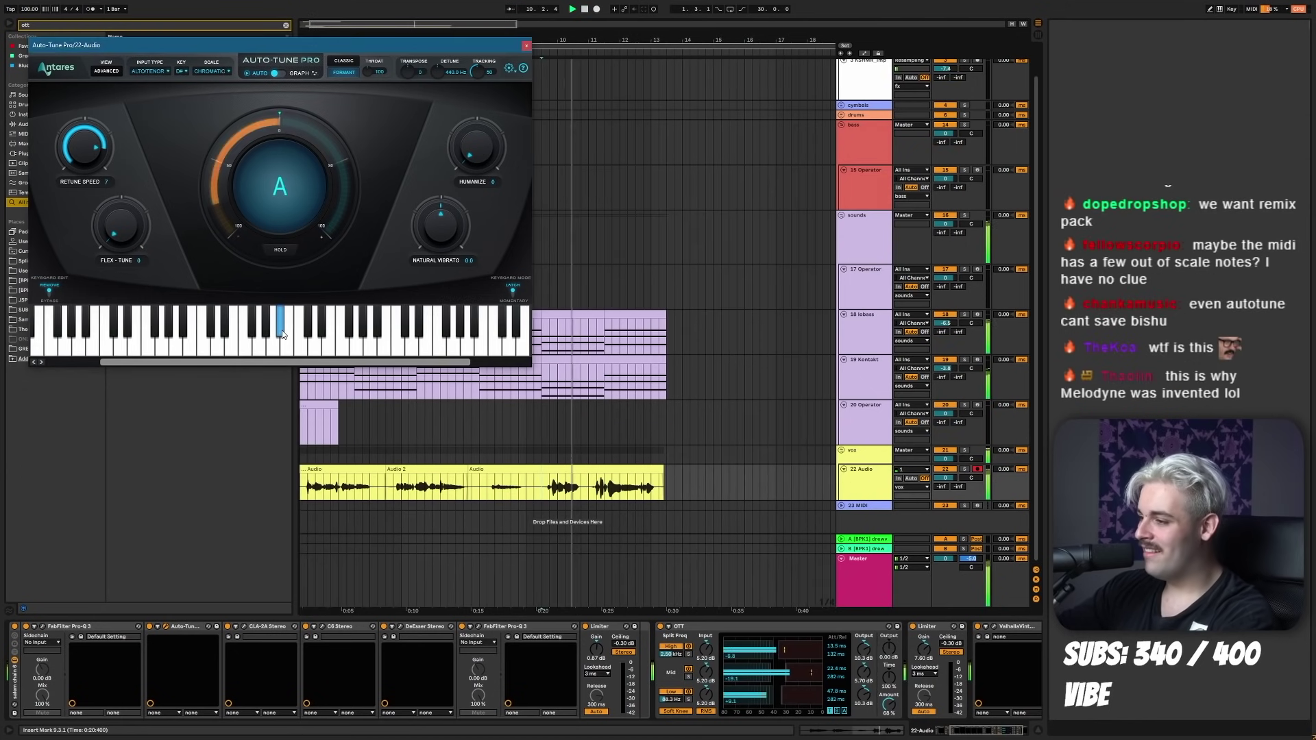
pyautogui.press('space')
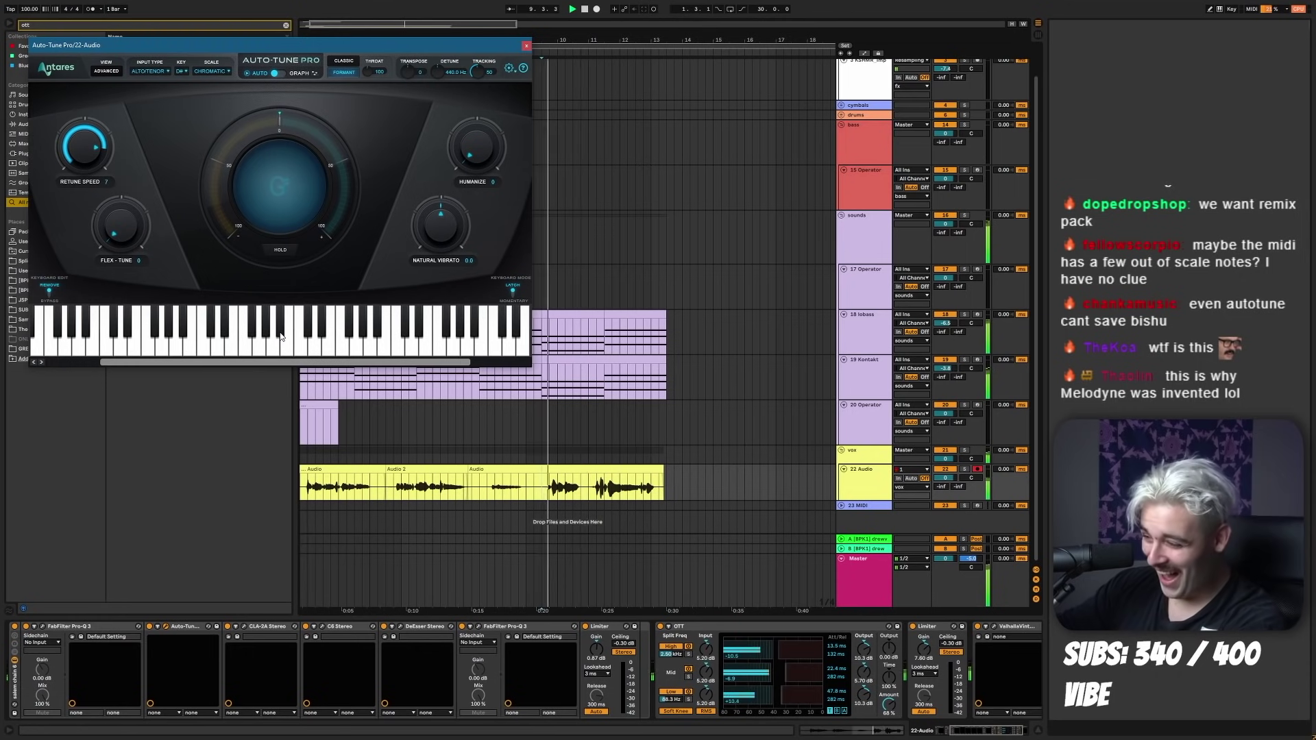
pyautogui.click(280, 335)
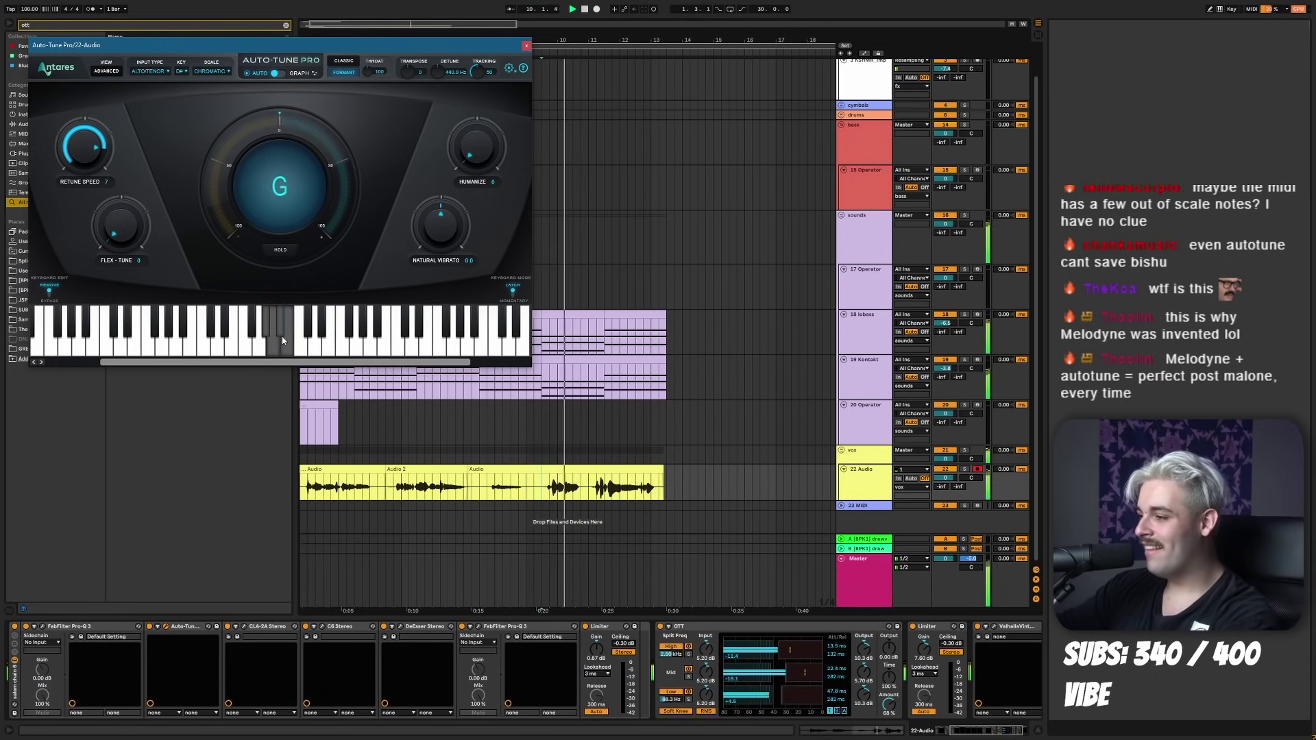
pyautogui.click(280, 333)
pyautogui.click(269, 327)
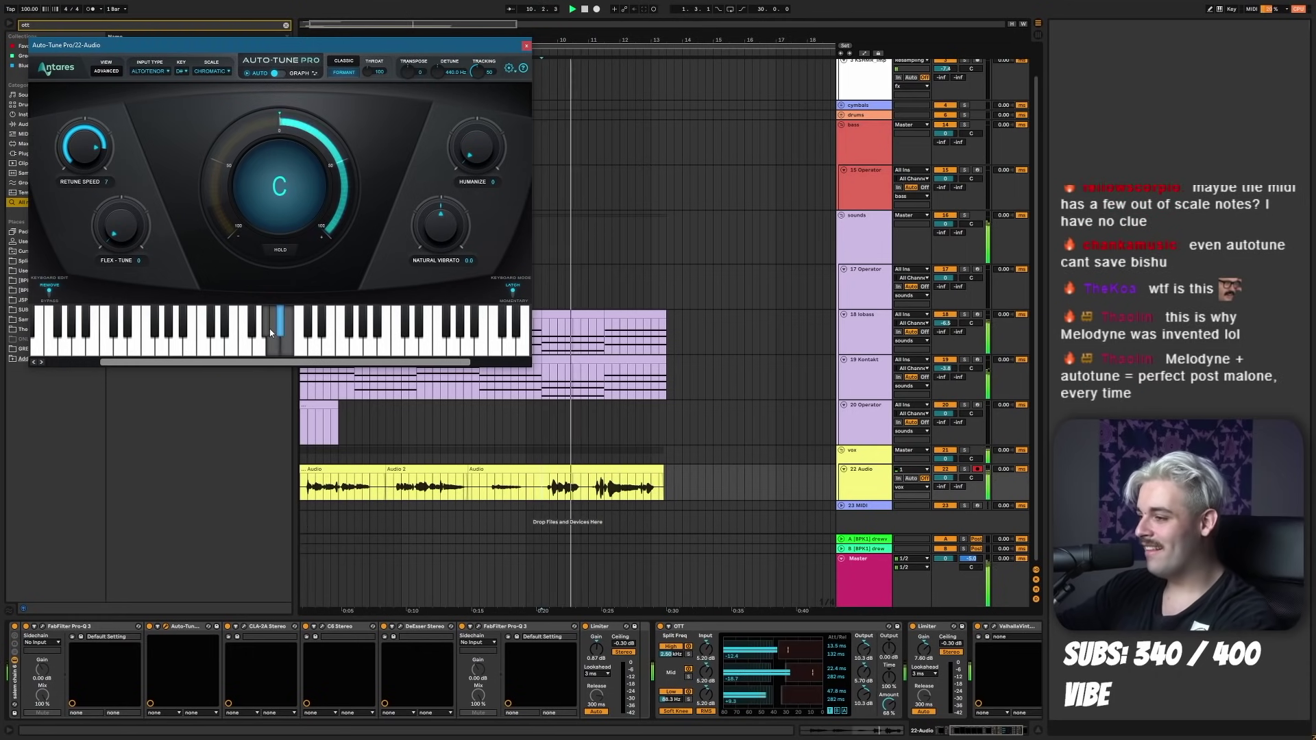
pyautogui.click(273, 343)
pyautogui.click(287, 343)
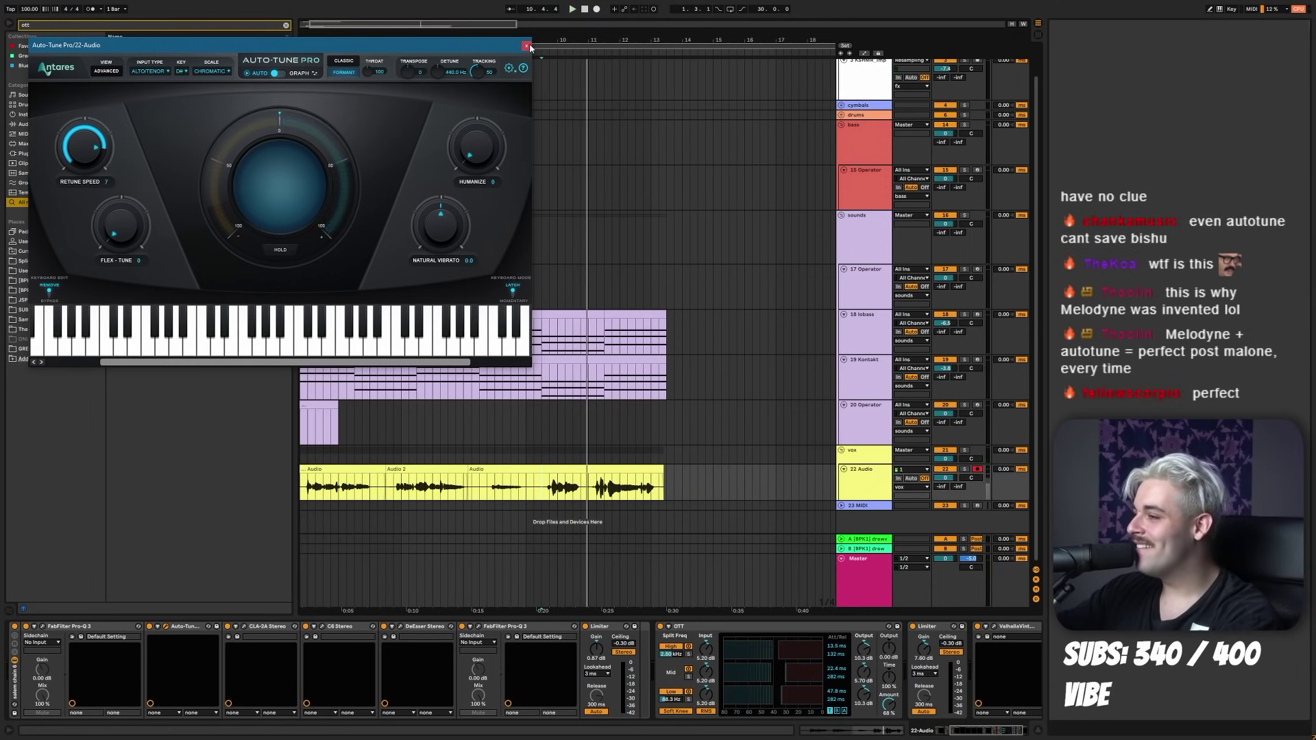
pyautogui.click(547, 481)
pyautogui.press('space')
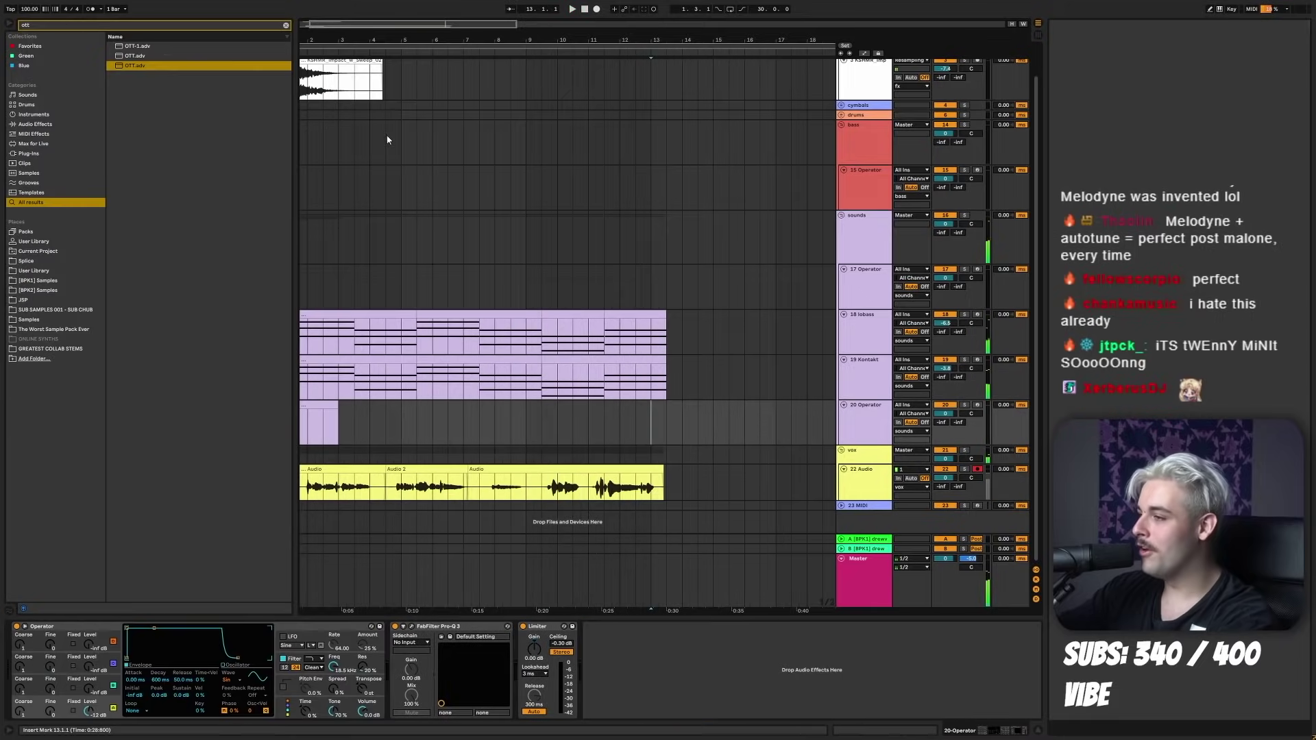
# - Copy the KSHMR impact clip on the fx track and paste it after the end of the chord progression
pyautogui.scroll(1, 388, 139)
pyautogui.scroll(-3, 337, 113)
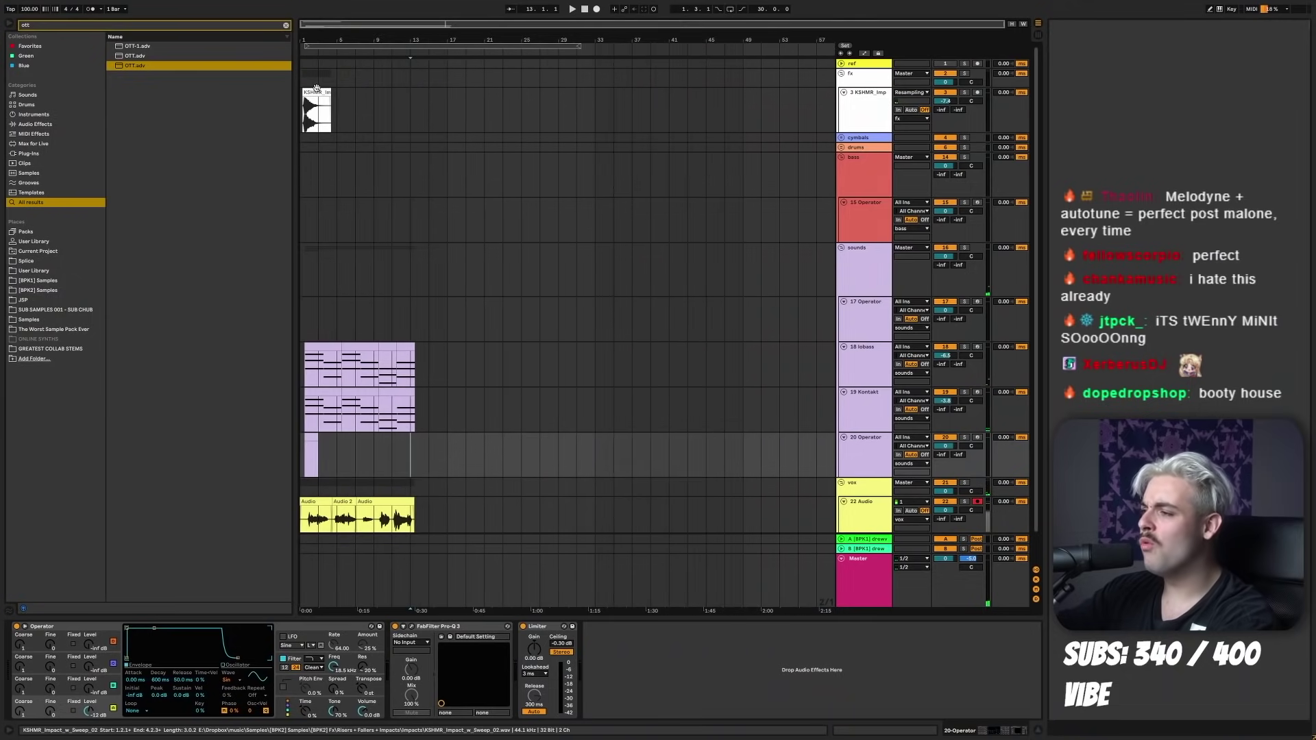
pyautogui.moveTo(336, 113); pyautogui.dragTo(278, 113)
pyautogui.click(423, 106)
pyautogui.hotkey('ctrl', 'v')
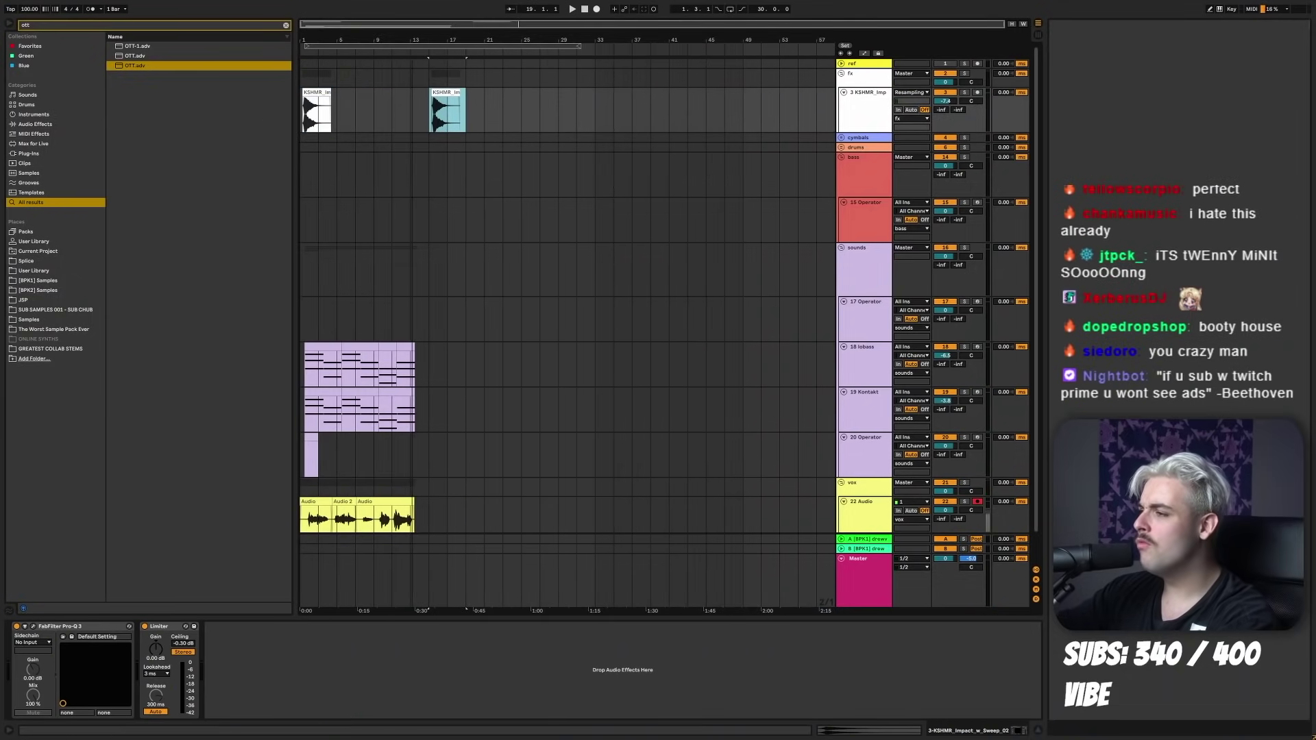
# - Move the second KSHMR impact clip earlier to start at 13.4.1, so it hits where the chords end, during playback
pyautogui.moveTo(338, 40); pyautogui.dragTo(338, 83)
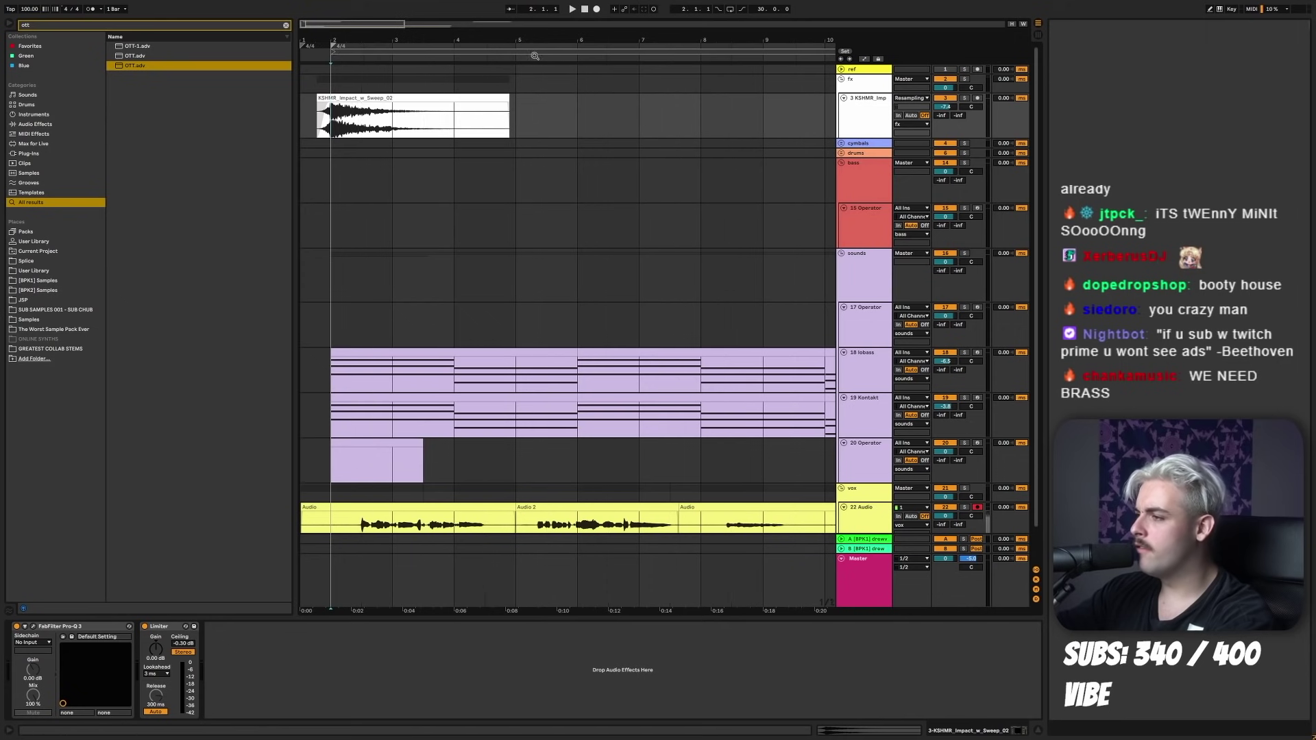
pyautogui.moveTo(534, 56); pyautogui.dragTo(534, 43)
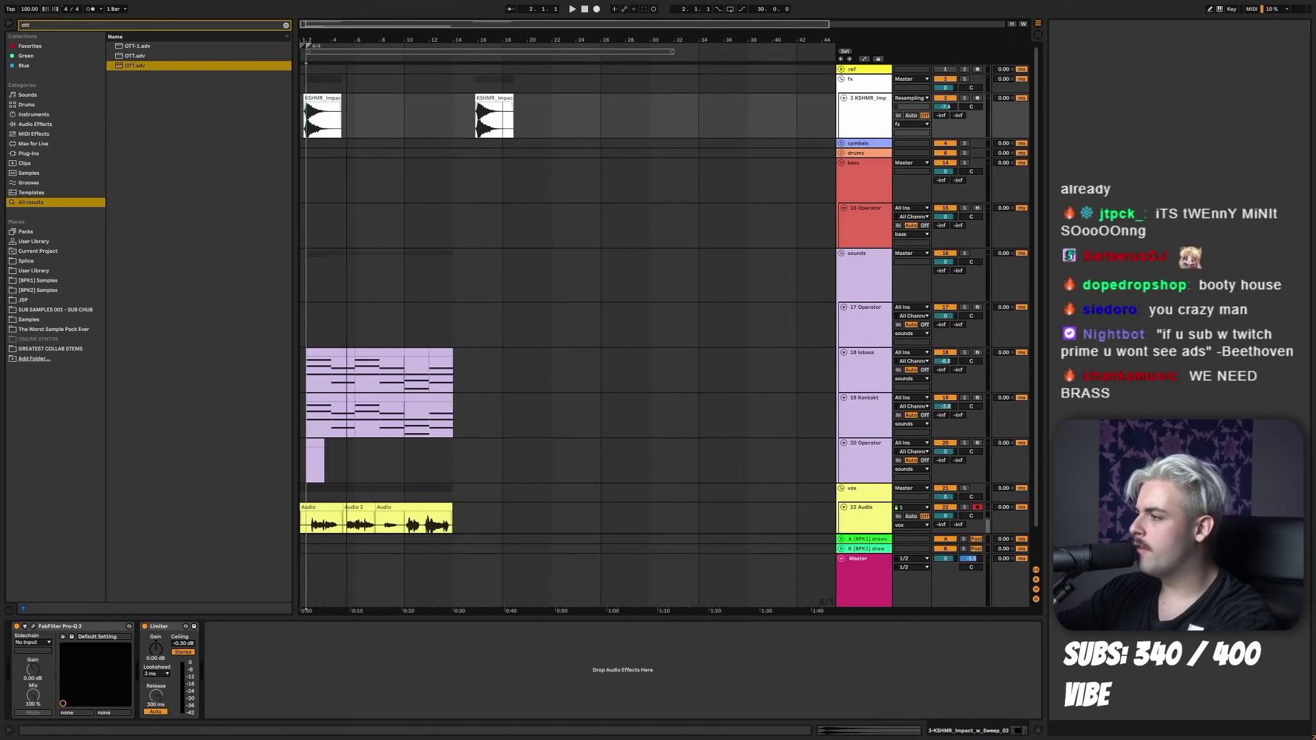
pyautogui.moveTo(439, 35); pyautogui.dragTo(437, 56)
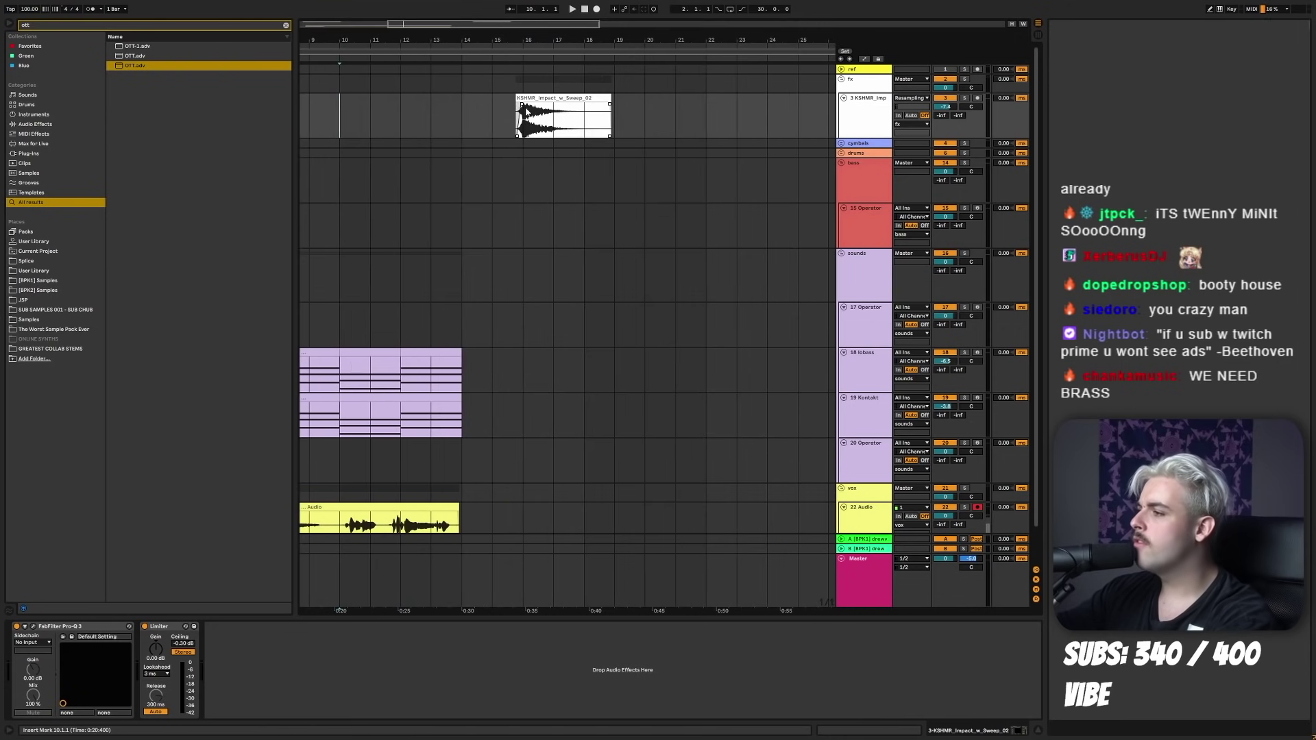
pyautogui.press('space')
pyautogui.moveTo(540, 98); pyautogui.dragTo(479, 114)
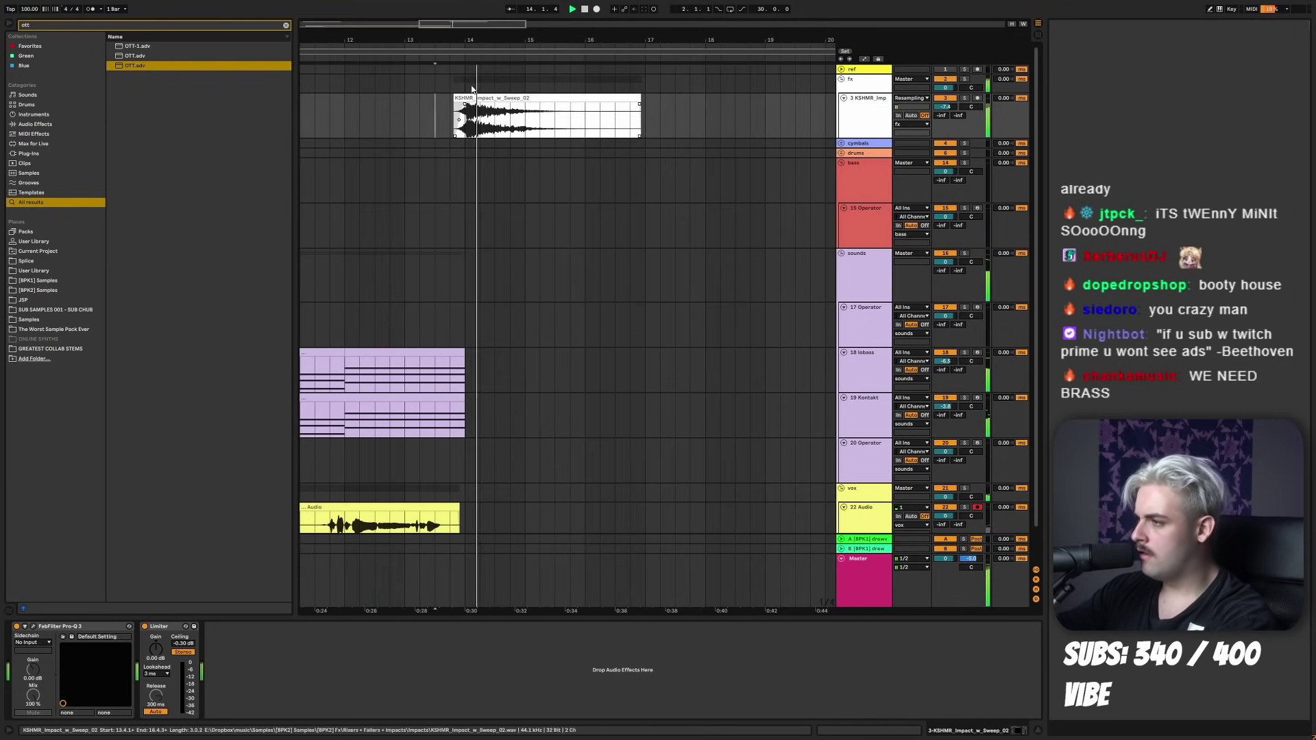
# - Draw a falling pitch bend envelope for the long D#1 note in the Operator clip that starts at bar 14
pyautogui.press('space')
pyautogui.moveTo(506, 39); pyautogui.dragTo(506, 15)
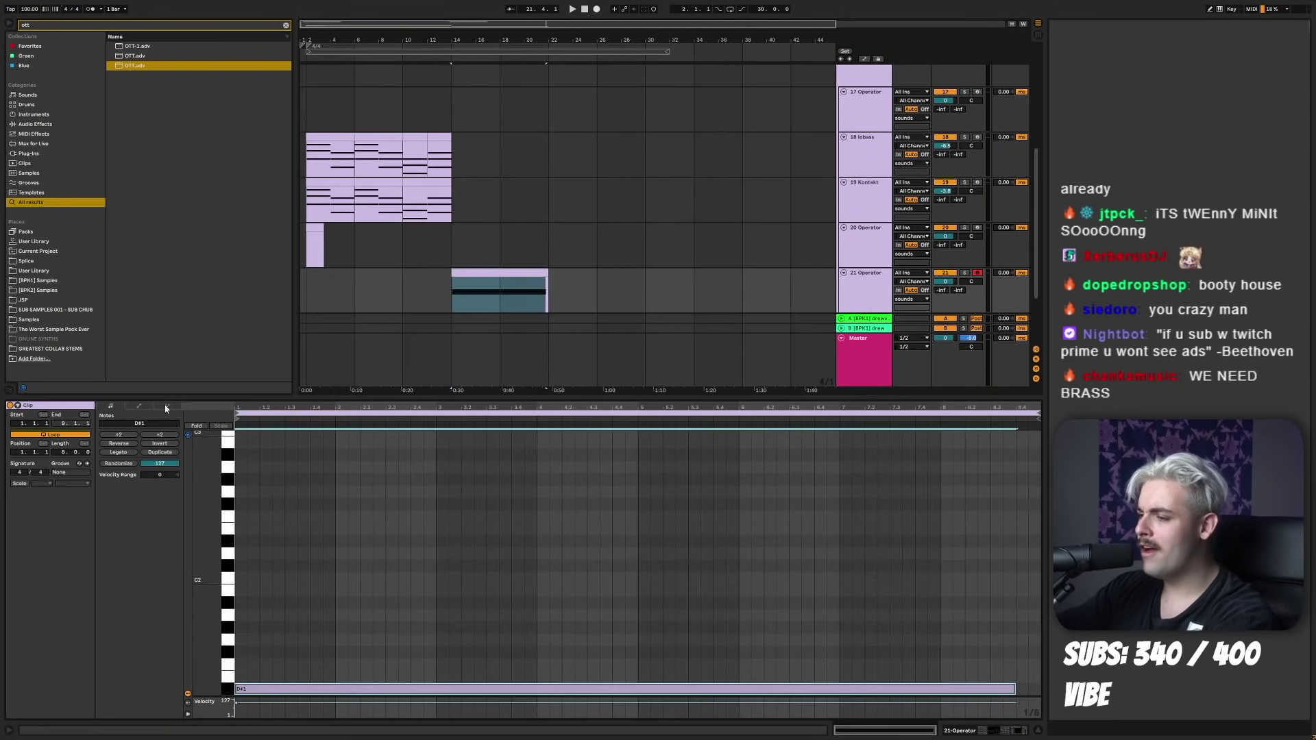
pyautogui.click(139, 406)
pyautogui.click(118, 424)
pyautogui.click(120, 433)
pyautogui.click(236, 572)
pyautogui.moveTo(297, 572); pyautogui.dragTo(650, 718)
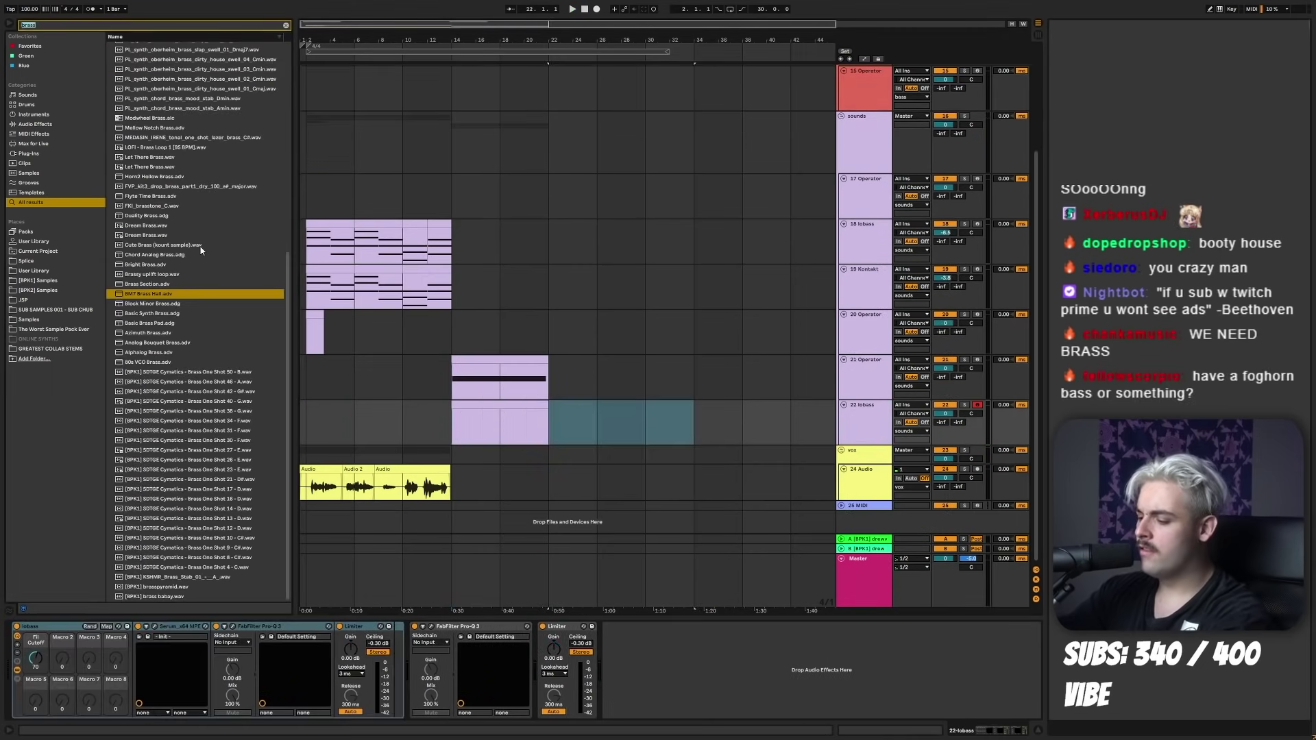
# - Find the [BPK1] sirene sample, place it at bar 2 with its warping toggled, and duplicate it twice to fill up to bar 14
pyautogui.write('siren')
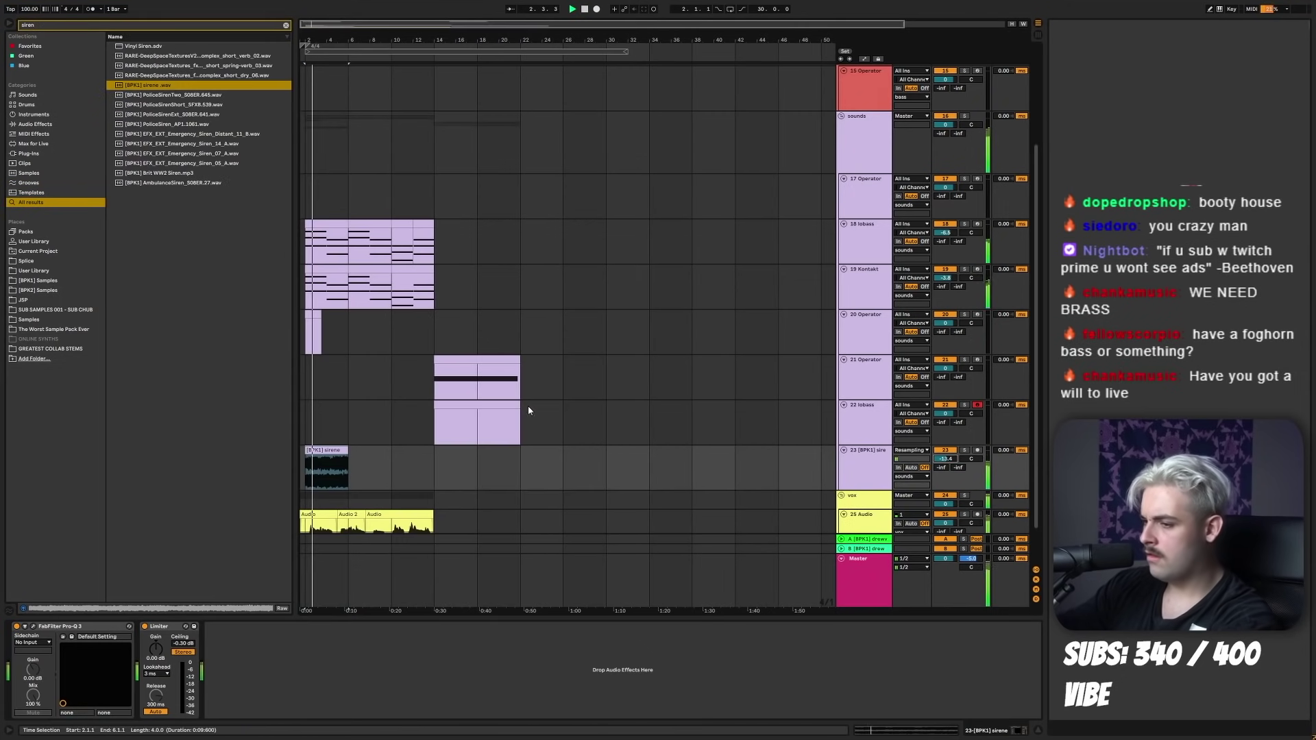
pyautogui.hotkey('shift', 'Tab')
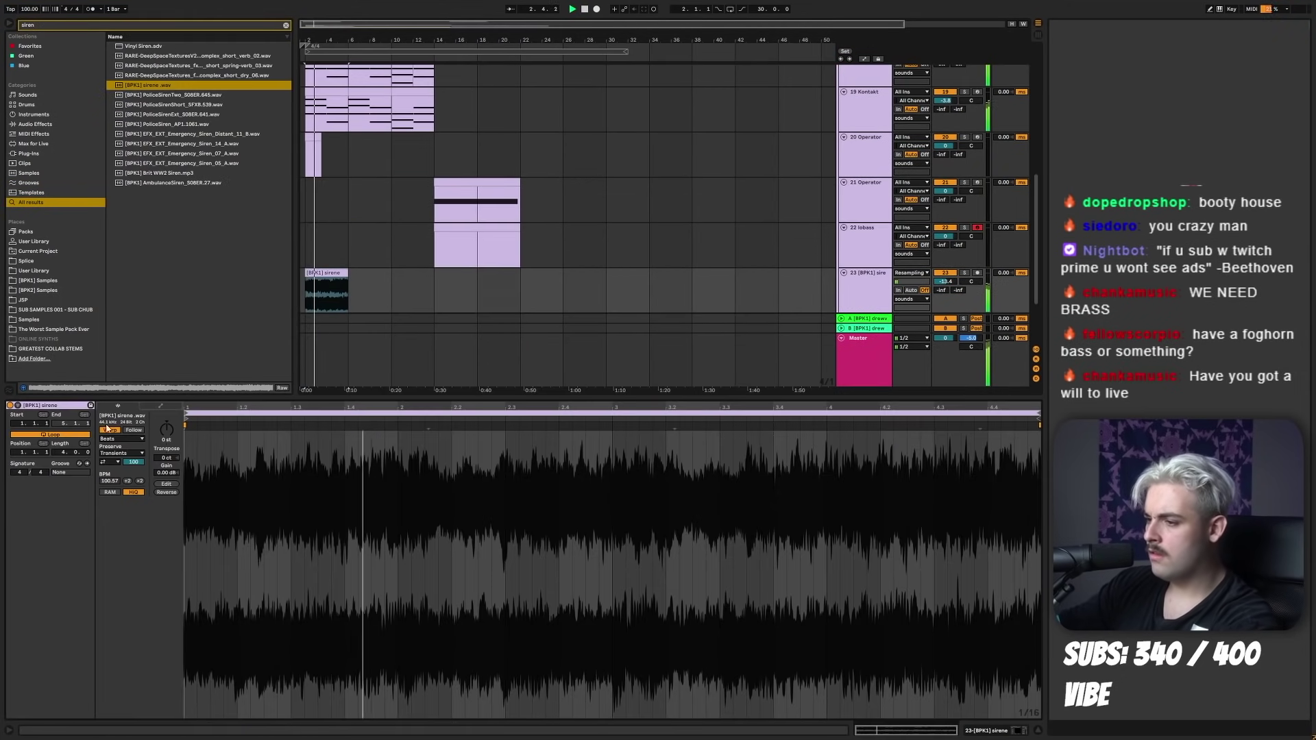
pyautogui.click(106, 429)
pyautogui.hotkey('shift', 'Tab')
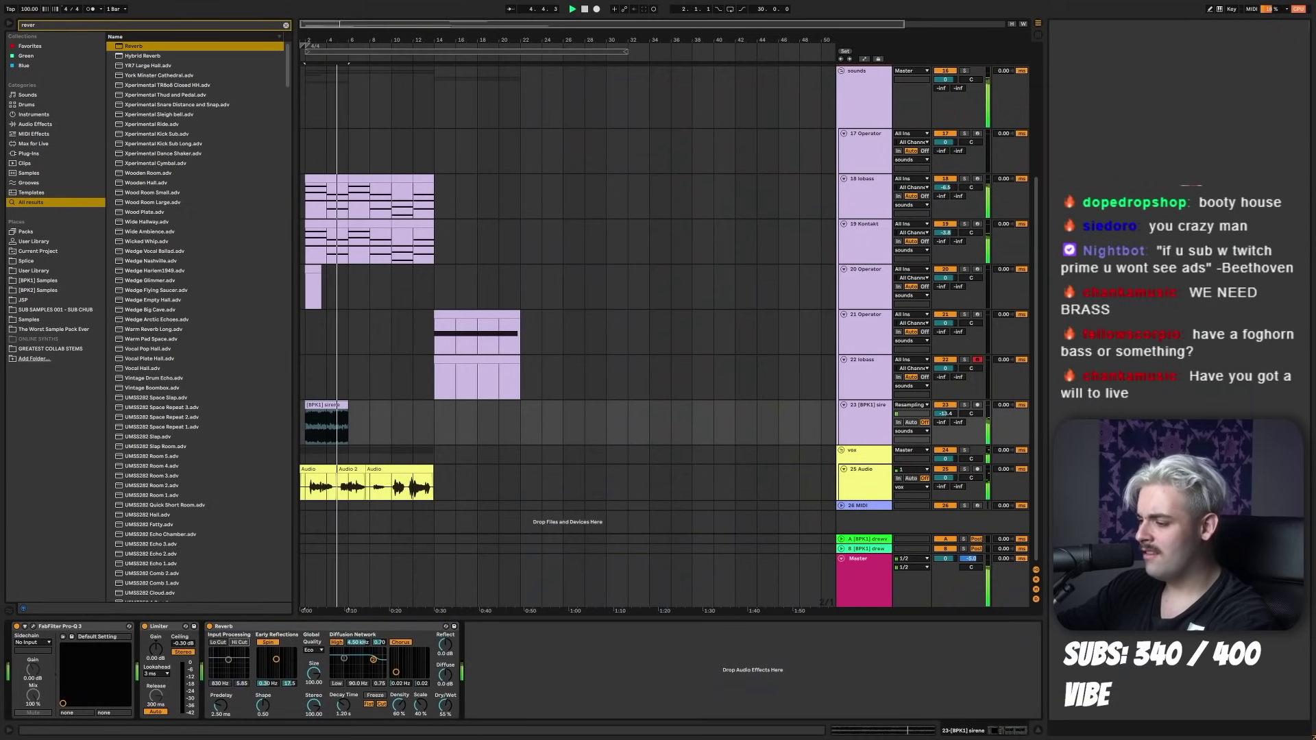
pyautogui.hotkey('ctrl', 'd')
pyautogui.hotkey('ctrl', 'd')
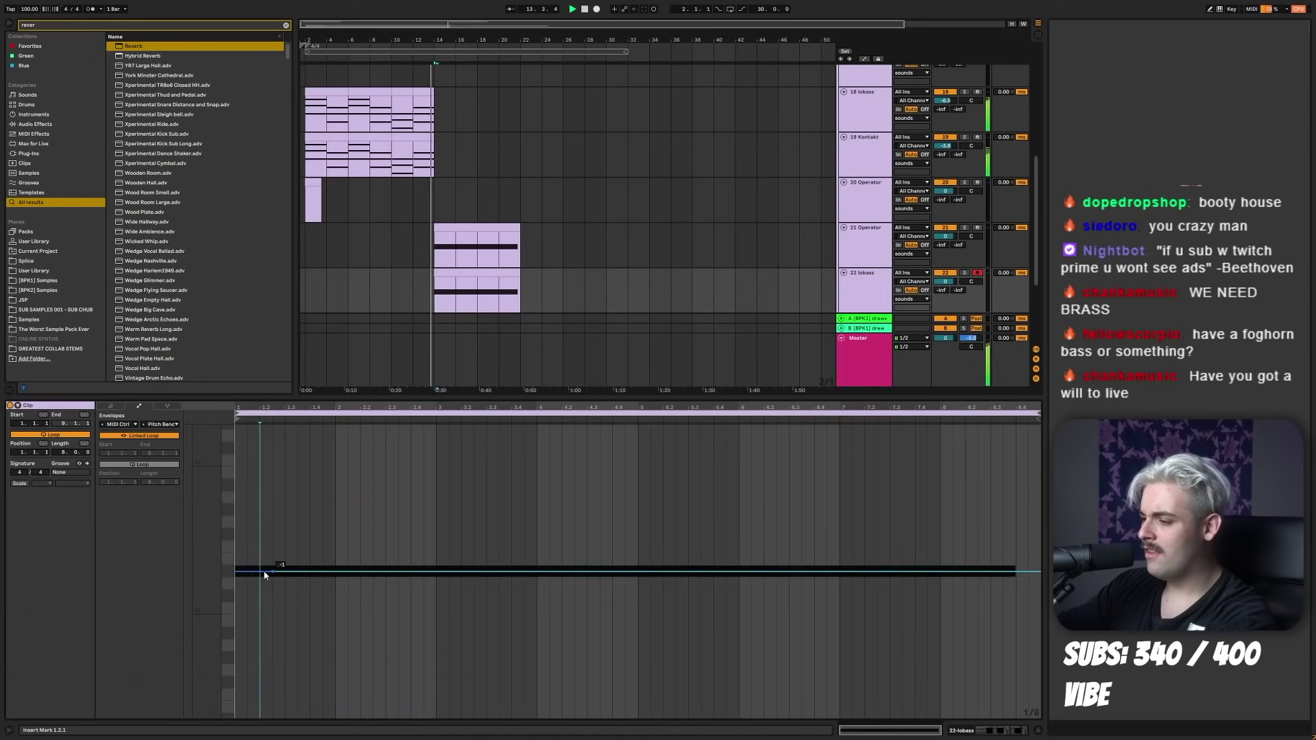
# - Automate the FX Cutoff of the new lobass track to ramp up to 127 from the start of its clip at bar 14
pyautogui.hotkey('shift', 'Tab')
pyautogui.click(38, 659)
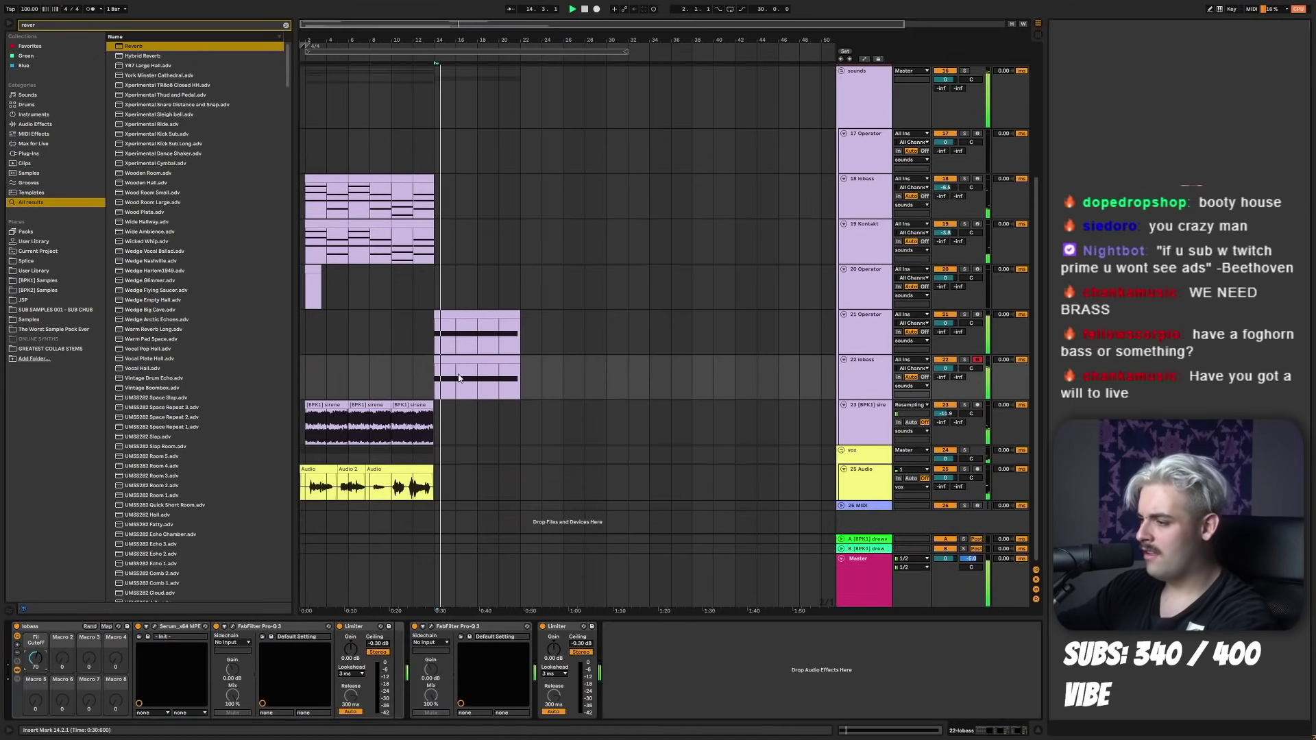
pyautogui.press('a')
pyautogui.moveTo(433, 382); pyautogui.dragTo(458, 360)
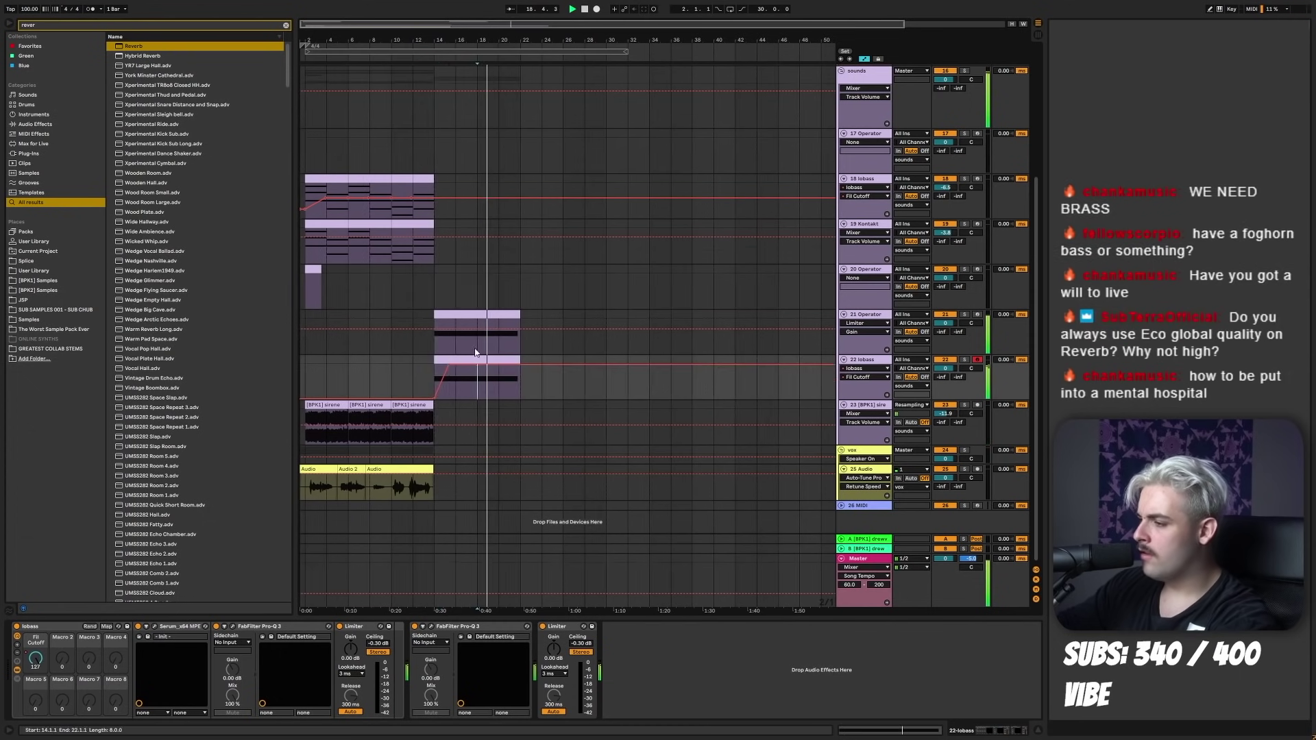
pyautogui.press('a')
# - Save the project and switch to Splice to get the KFP_kit4_Break_Snare_BuildUp_100 loop for the introdrums group
pyautogui.scroll(4, 637, 298)
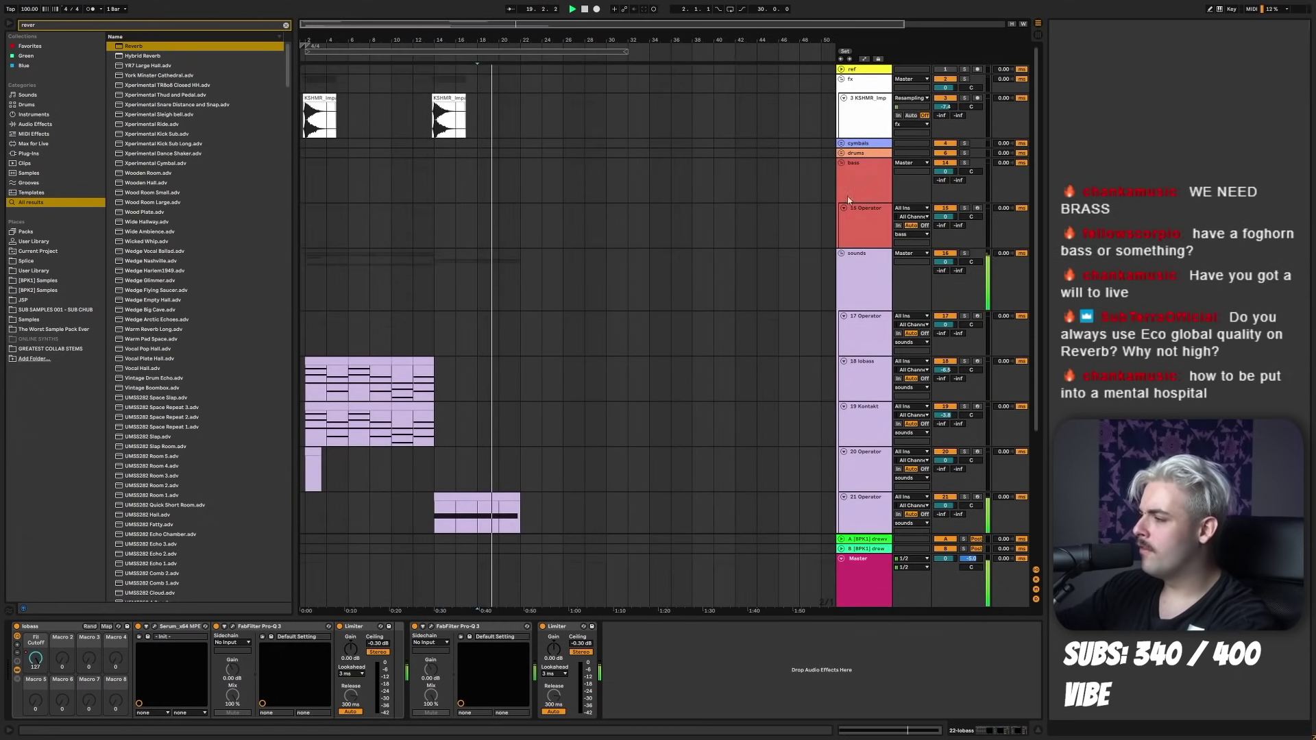
pyautogui.hotkey('ctrl', 's')
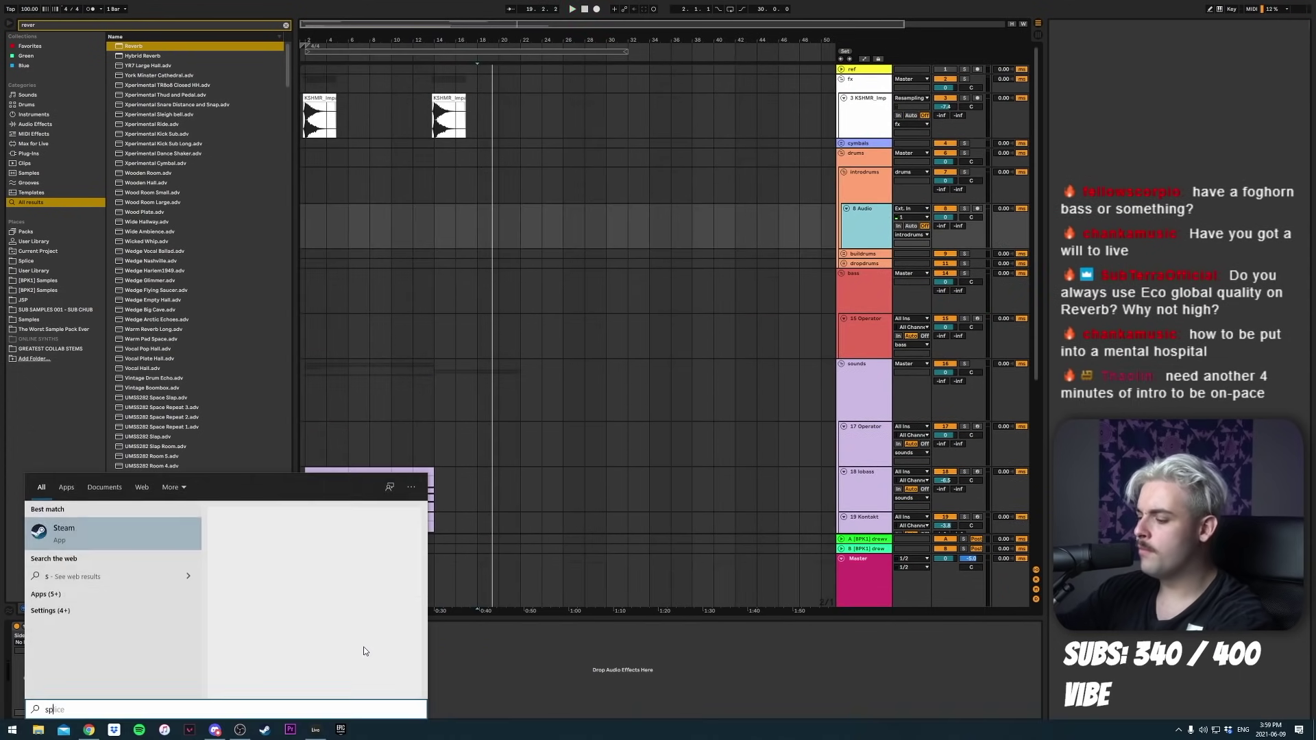
pyautogui.press('Return')
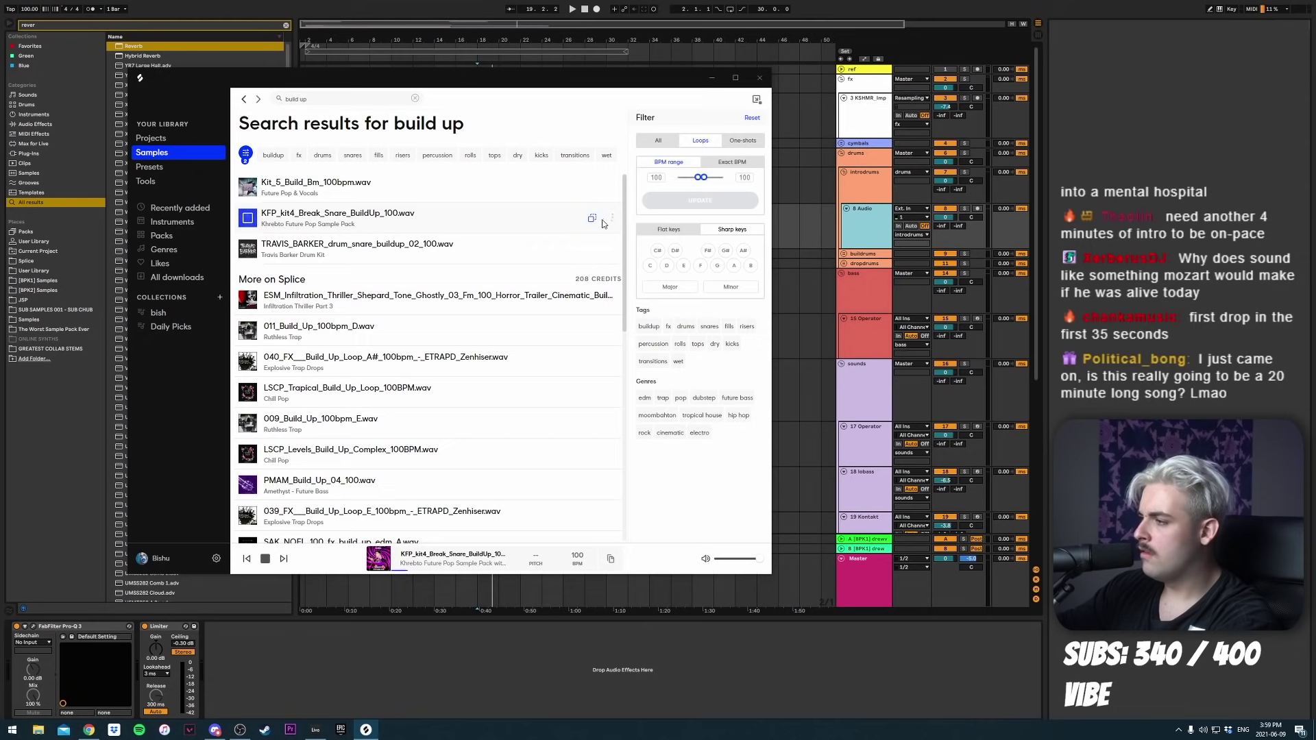
pyautogui.click(85, 413)
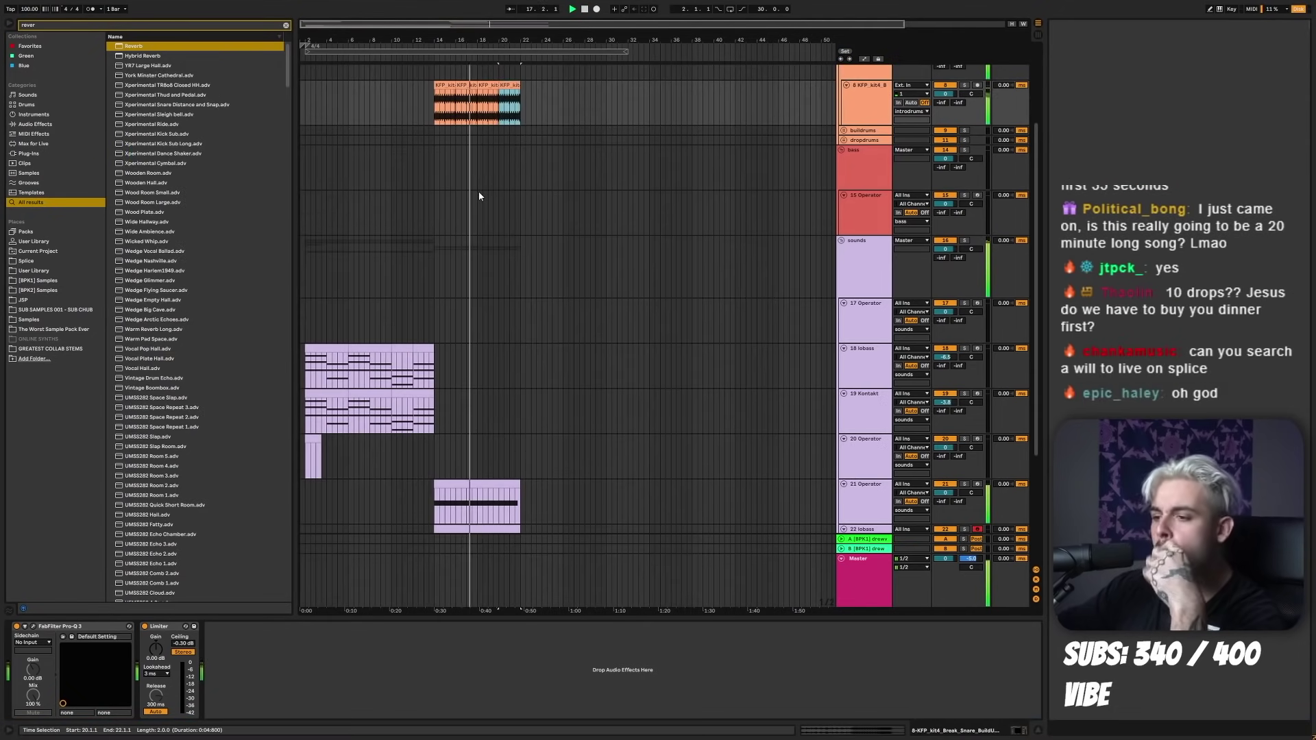
# - Place PMCA_Build_Up_Loop_128_37 at bar 14 below the snare build-up and cut off its end from 21.3.1
pyautogui.scroll(3, 479, 185)
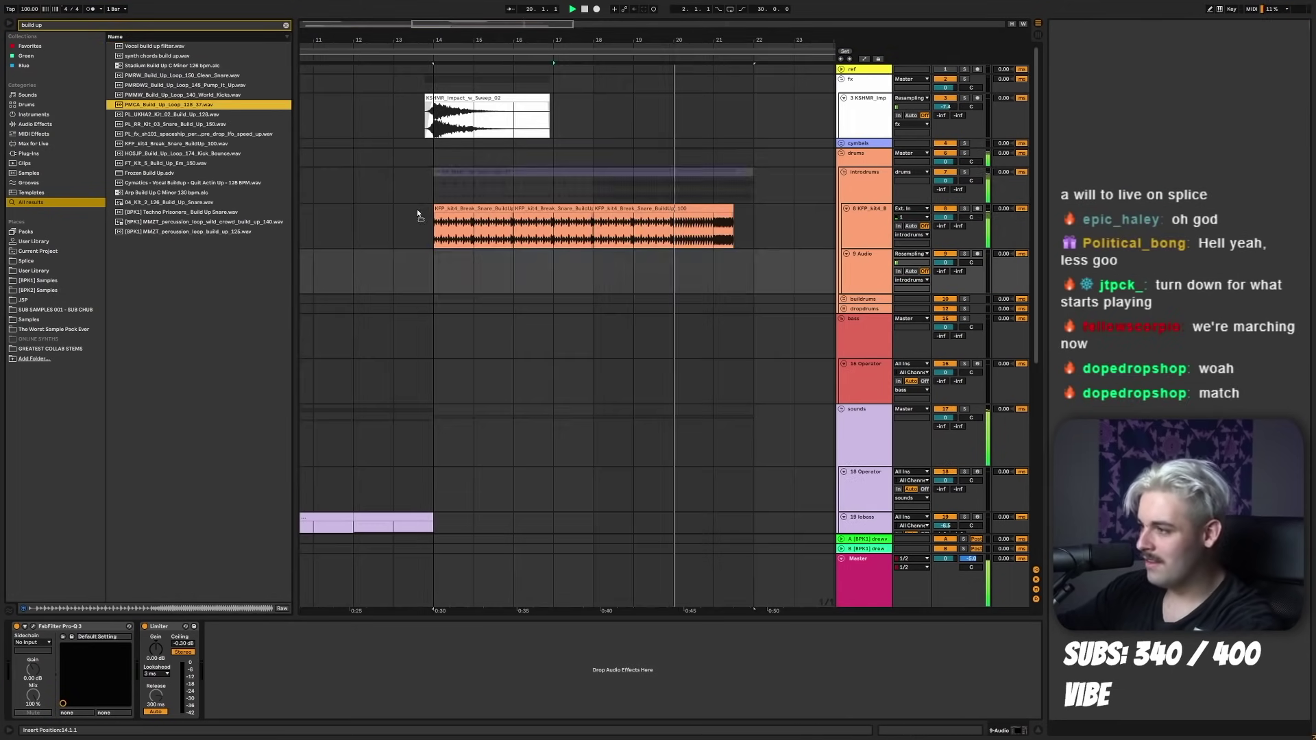
pyautogui.moveTo(418, 210); pyautogui.dragTo(436, 271)
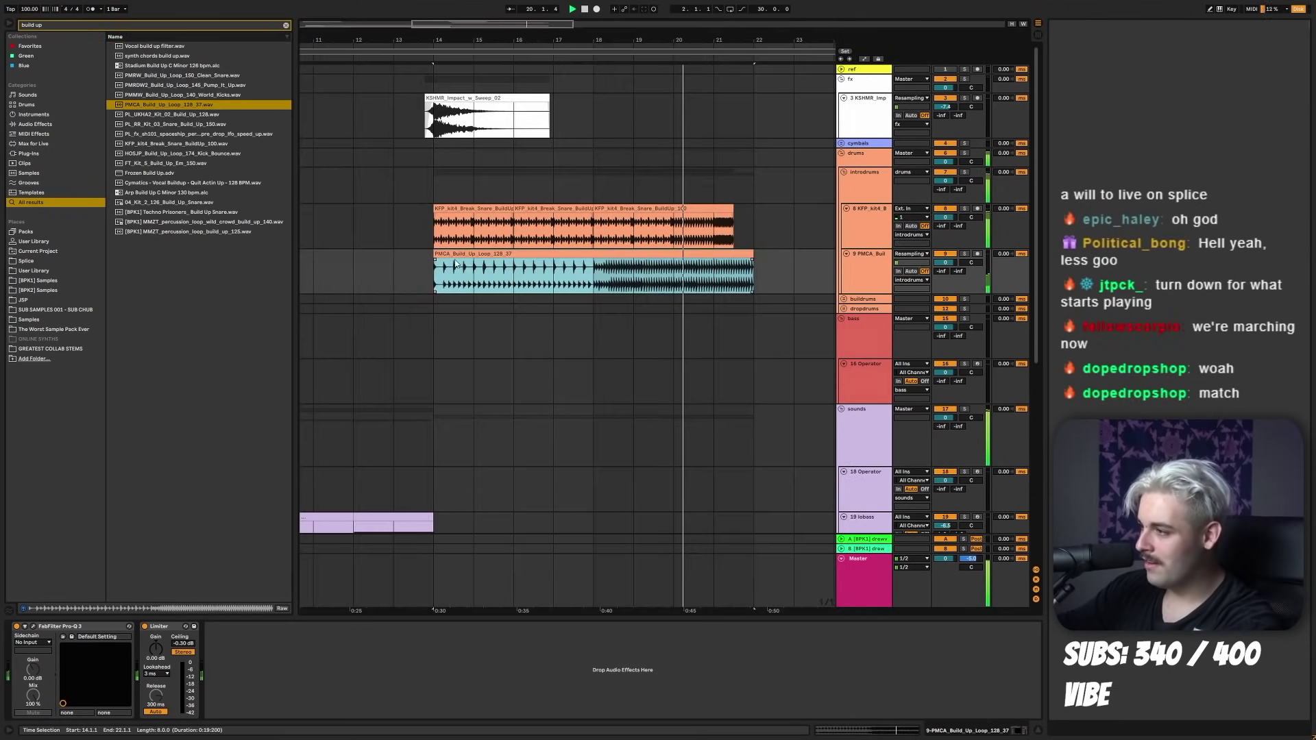
pyautogui.moveTo(733, 276); pyautogui.dragTo(761, 270)
pyautogui.press('Delete')
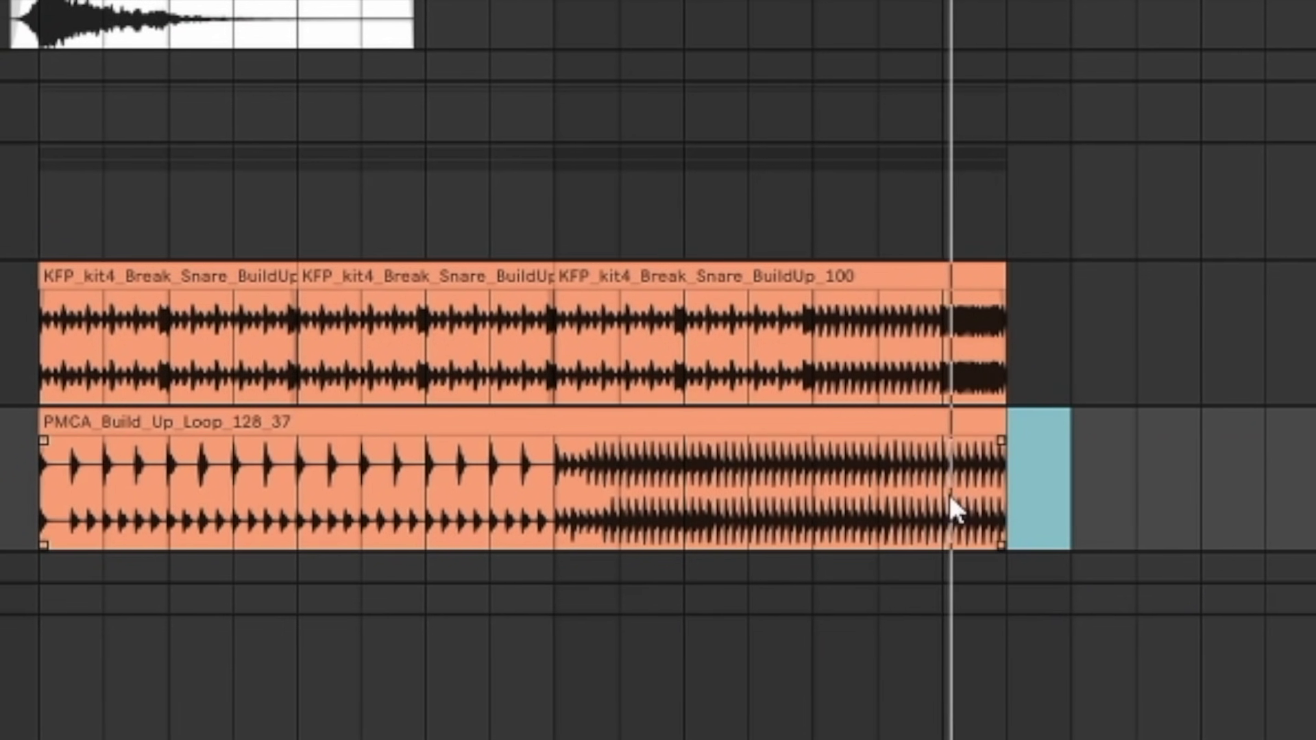
# - Delete the end of the sustained Operator and lobass clips from 21.3.1 onwards, matching the build-up drums
pyautogui.click(1011, 214)
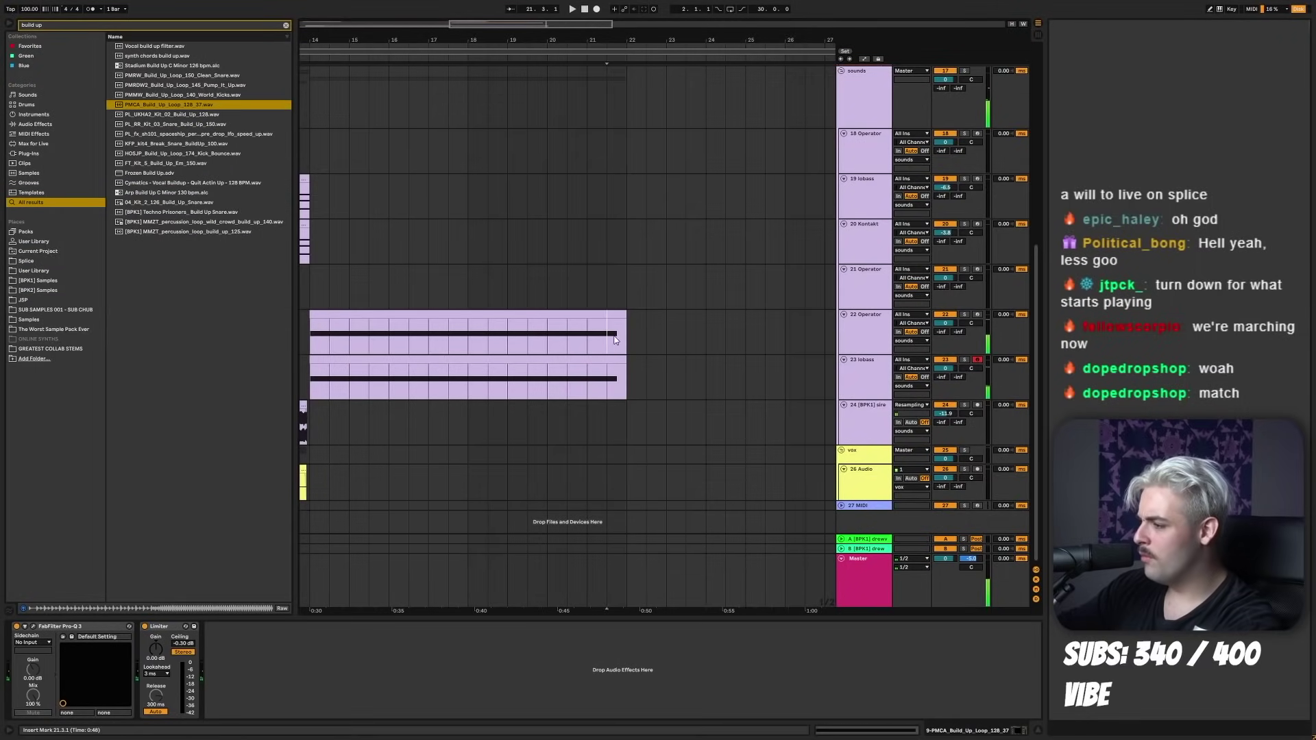
pyautogui.moveTo(614, 340); pyautogui.dragTo(640, 373)
pyautogui.press('Delete')
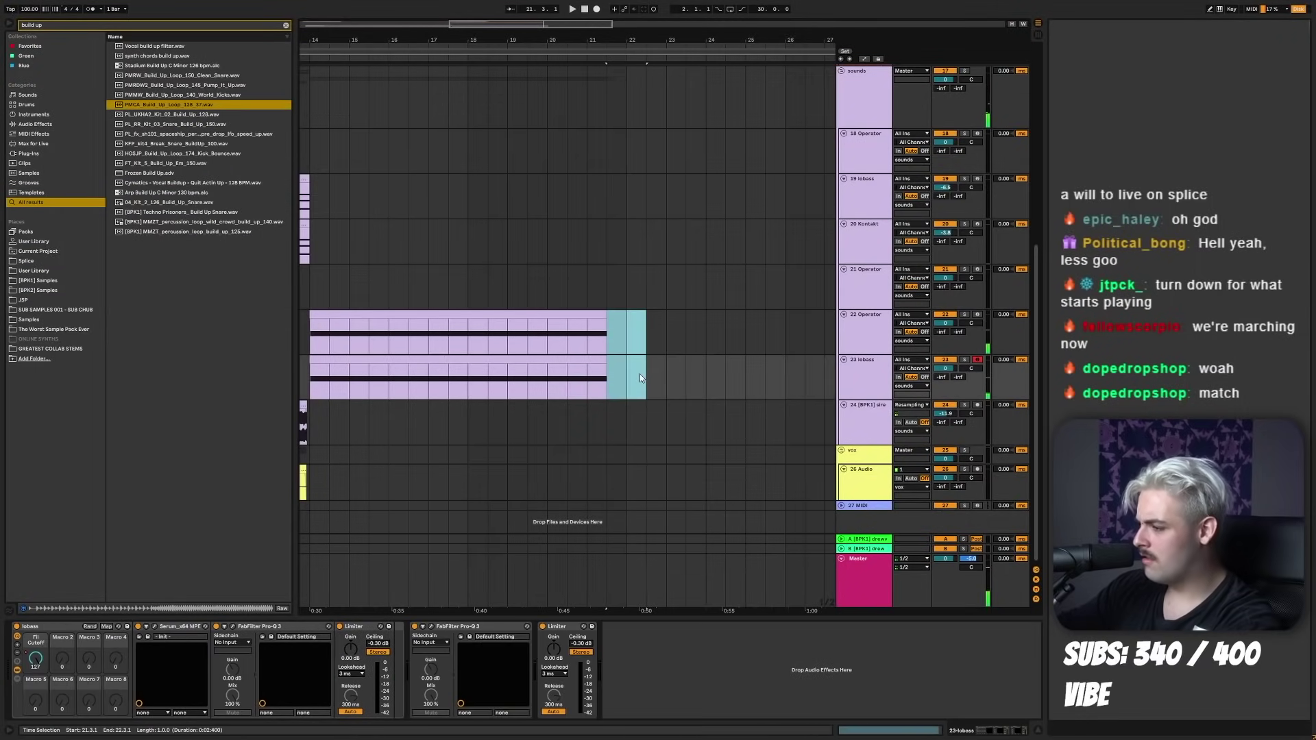
# - Duplicate the vocal audio track with its effect chain
pyautogui.click(855, 469)
pyautogui.hotkey('ctrl', 'd')
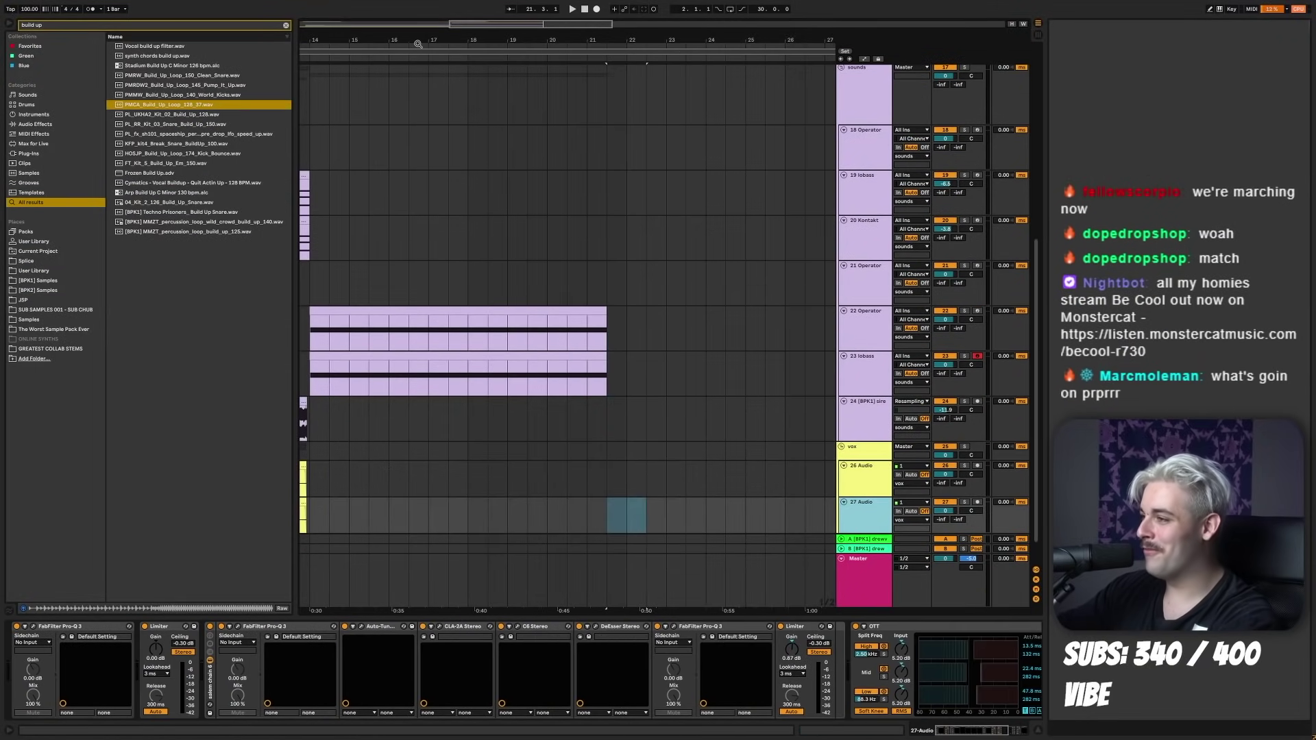
pyautogui.scroll(-5, 458, 426)
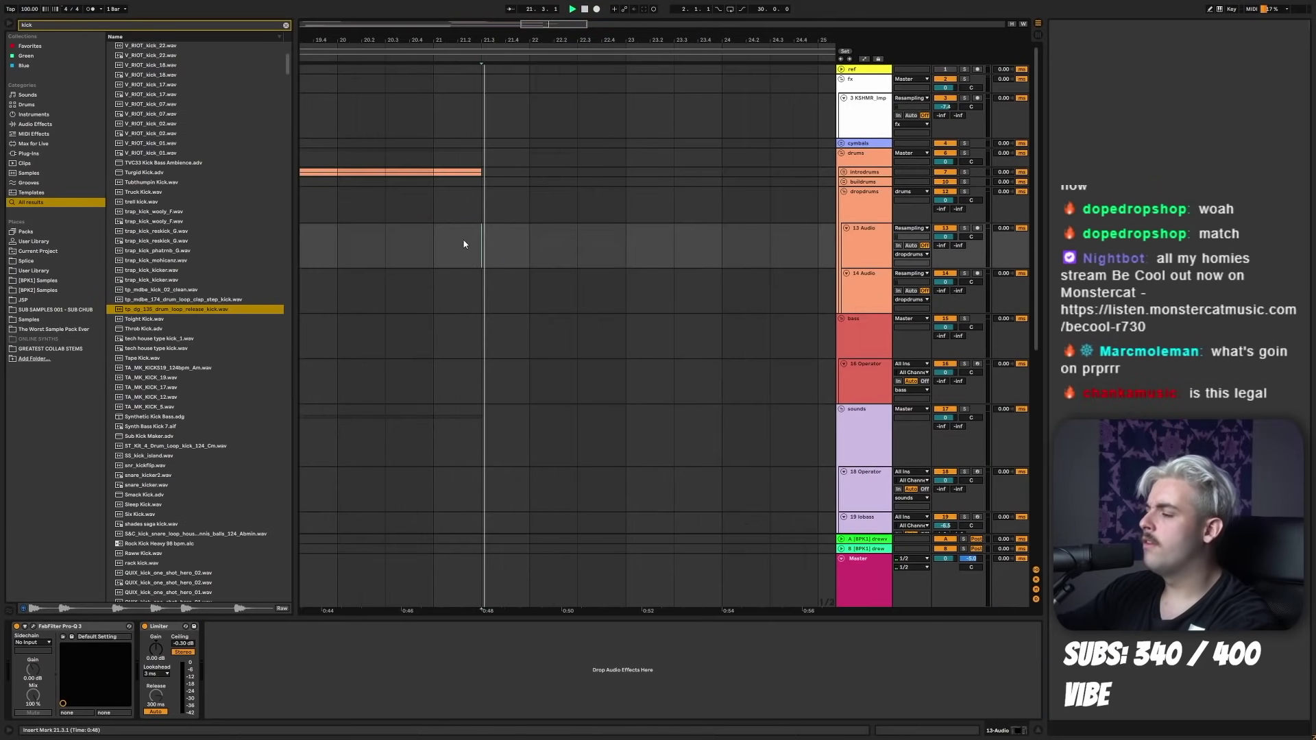
# - Select the kick and snare clap pattern at bar 22 in the dropdrums group and repeat it up to bar 26
pyautogui.scroll(-5, 464, 241)
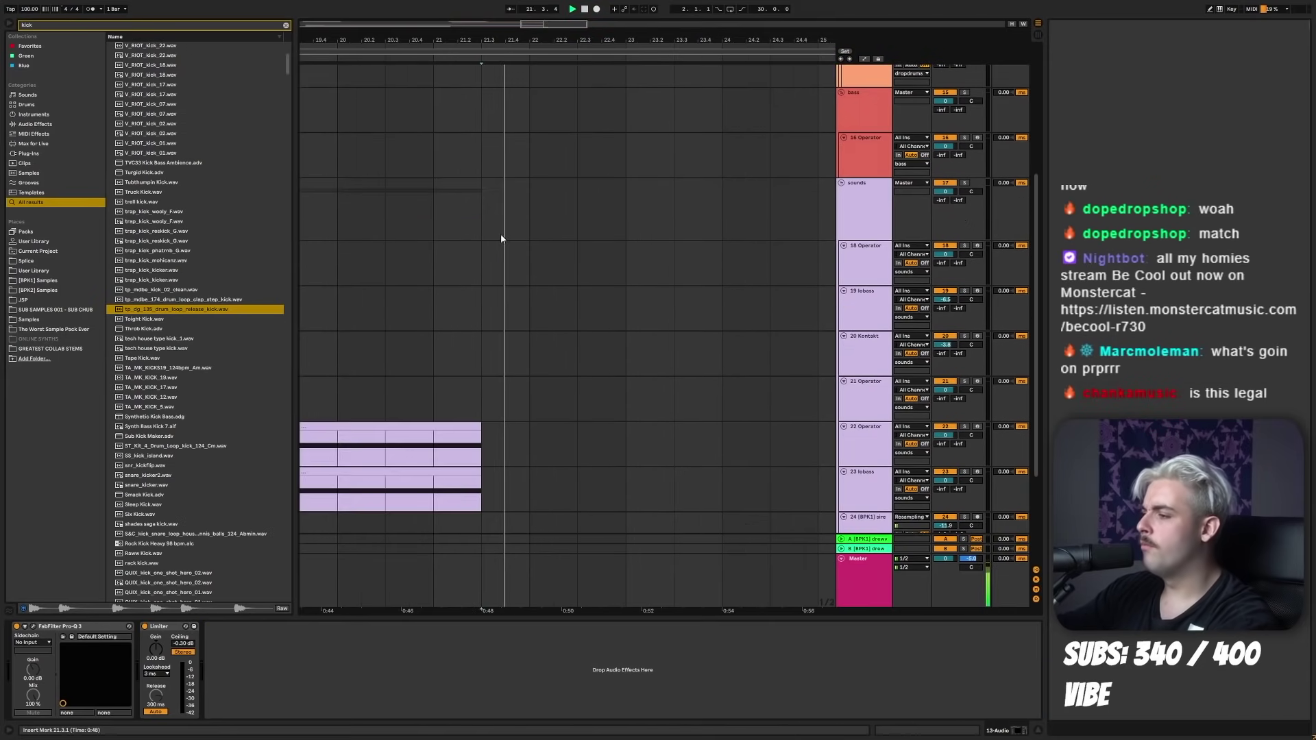
pyautogui.scroll(4, 455, 189)
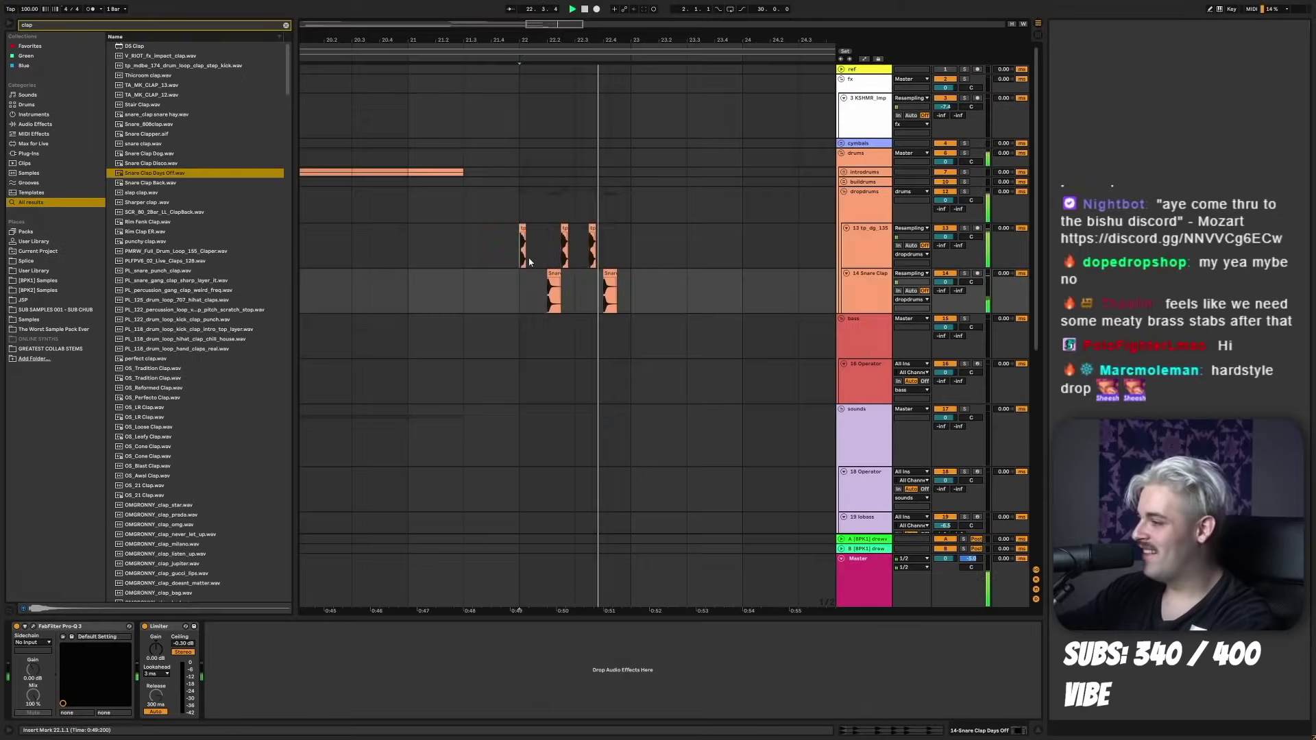
pyautogui.moveTo(528, 261); pyautogui.dragTo(636, 295)
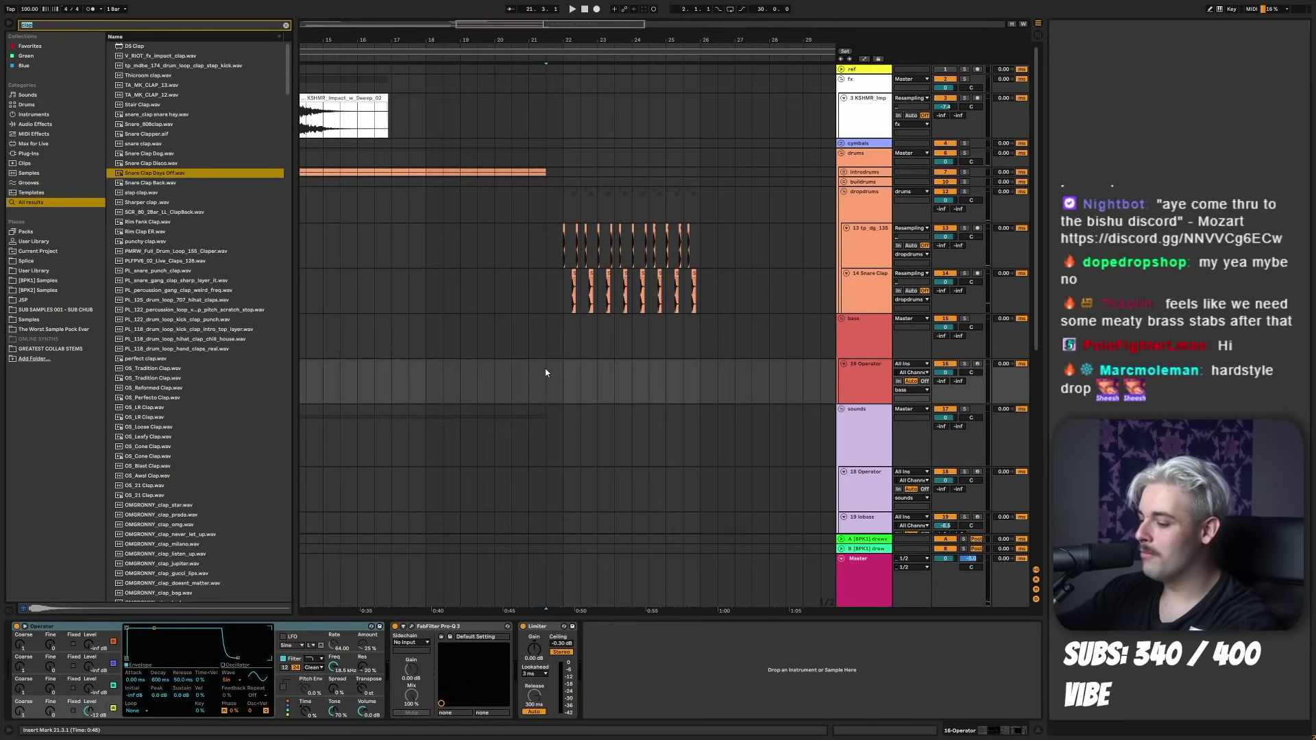
# - Place the Cymatics Brass One Shot 21 at bar 22 in the bass group and insert a MIDI clip on its Operator track from 22.1.1 to 23.3.1
pyautogui.write('brass')
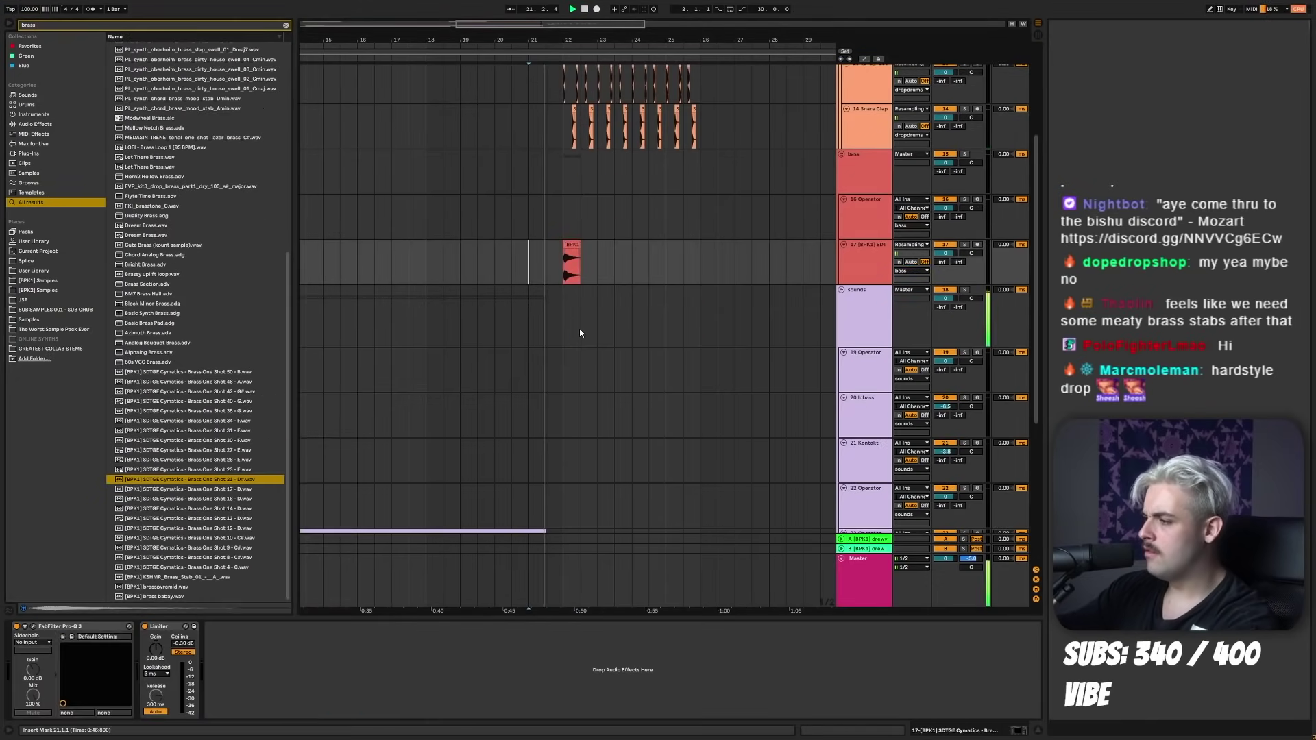
pyautogui.scroll(4, 864, 390)
pyautogui.click(855, 371)
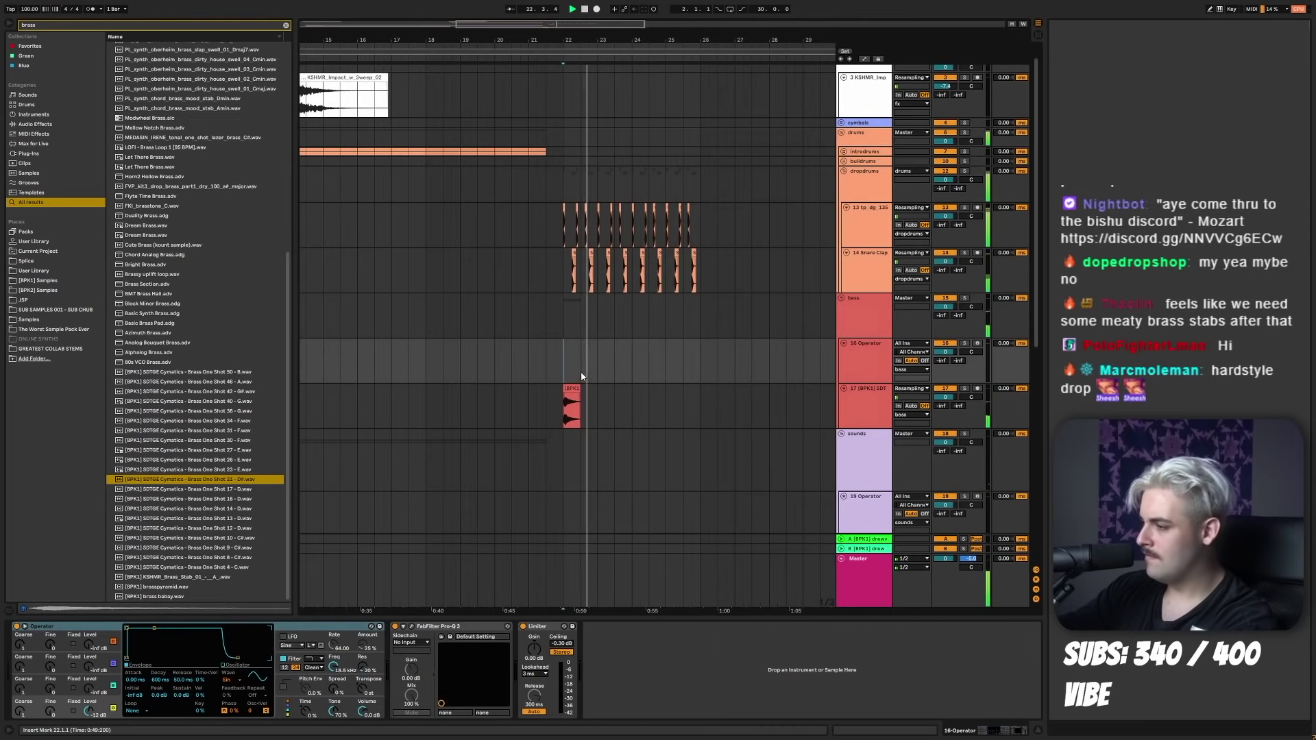
pyautogui.click(591, 243)
pyautogui.moveTo(564, 360); pyautogui.dragTo(615, 361)
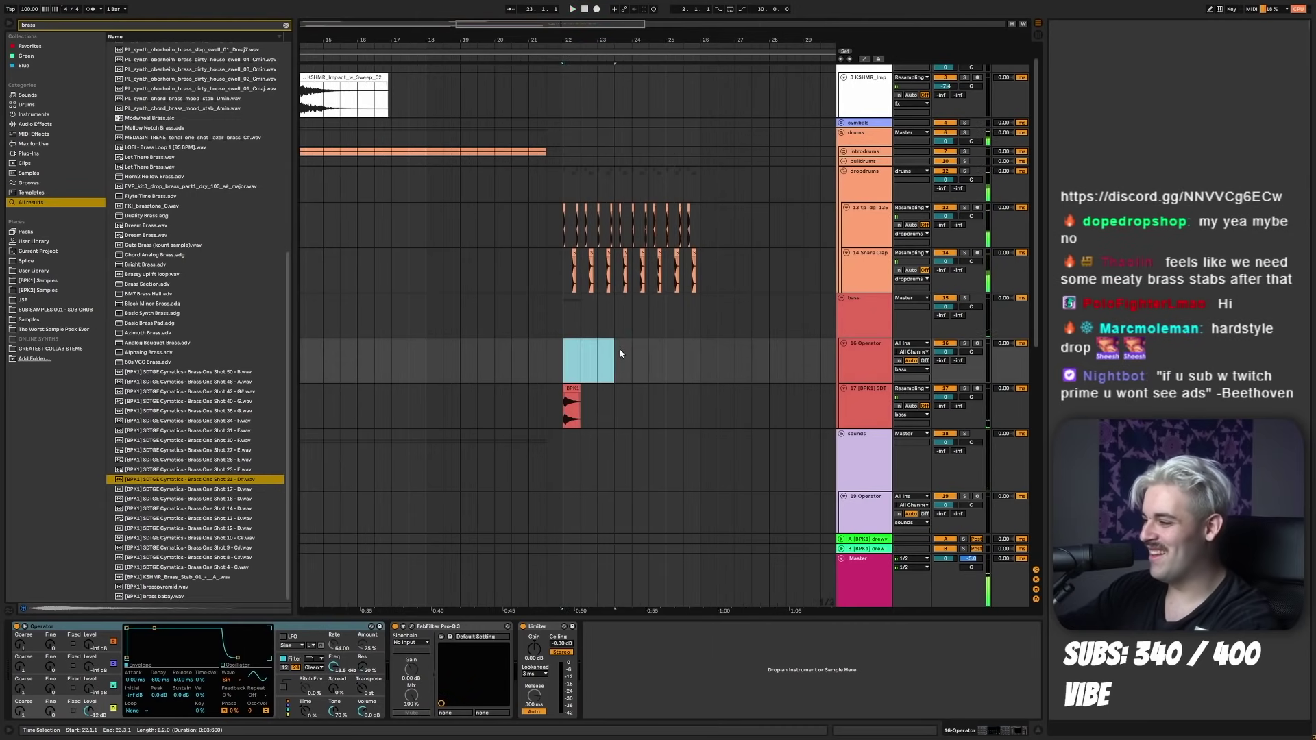
pyautogui.rightClick(591, 359)
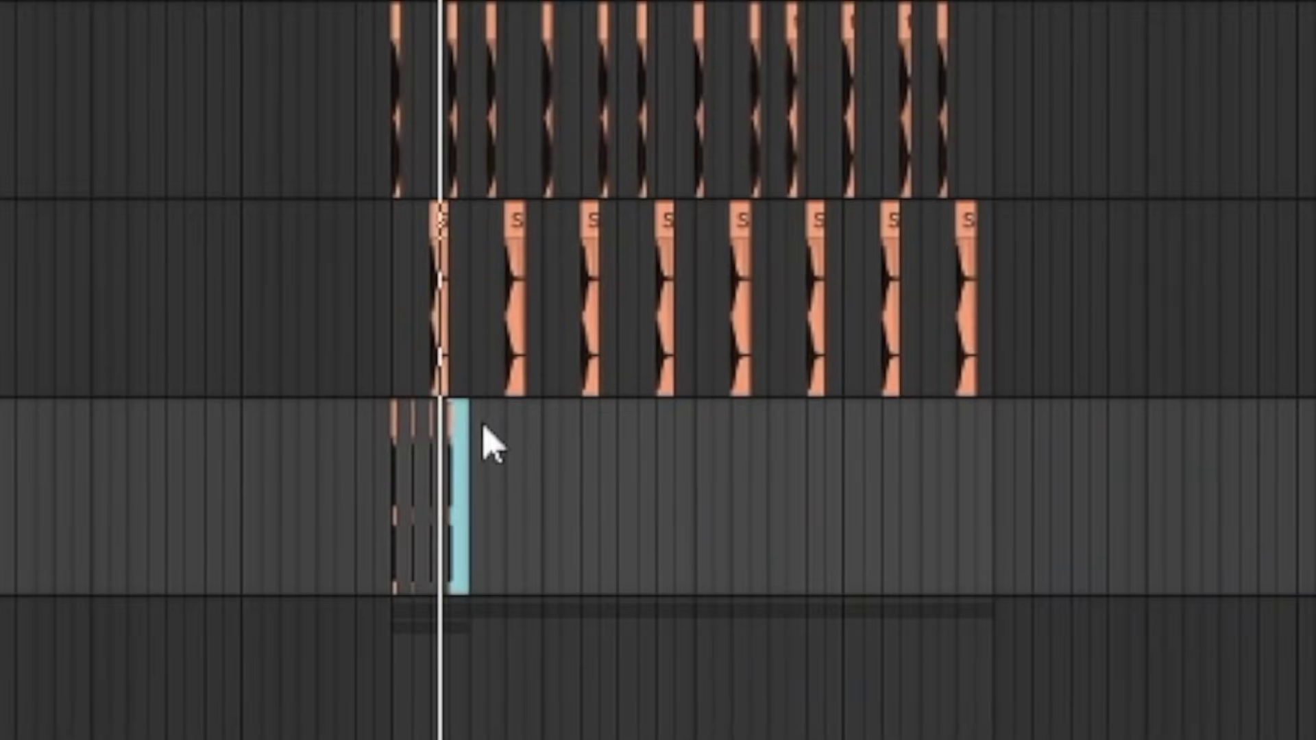
# - Duplicate the LAXCITY hi-hat one-shots on their dropdrums track to build the pattern under the kick and clap
pyautogui.hotkey('ctrl', 'd')
pyautogui.hotkey('ctrl', 'd')
pyautogui.hotkey('ctrl', 'd')
pyautogui.hotkey('ctrl', 'd')
pyautogui.keyDown('shift'); pyautogui.click(562, 251); pyautogui.keyUp('shift')
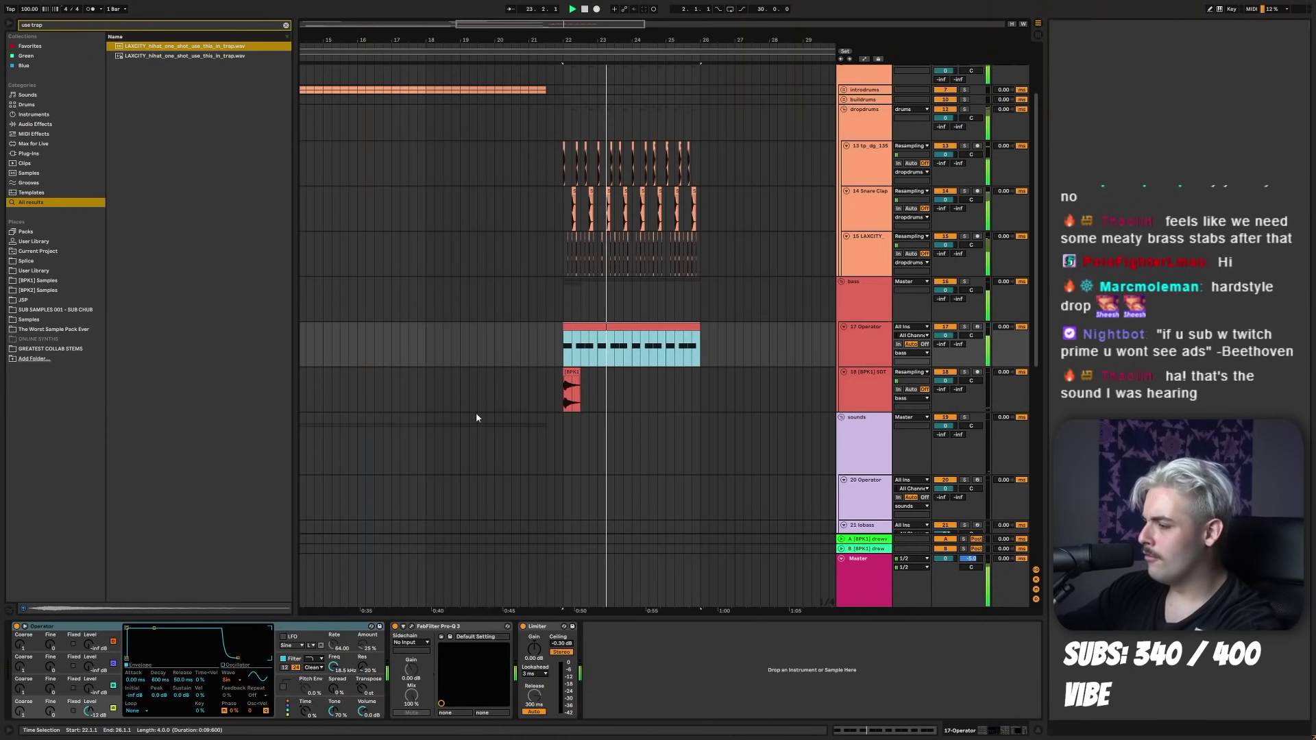
# - Add a Saturator to the bass group's Operator track and raise the gain of its Limiter
pyautogui.doubleClick(135, 46)
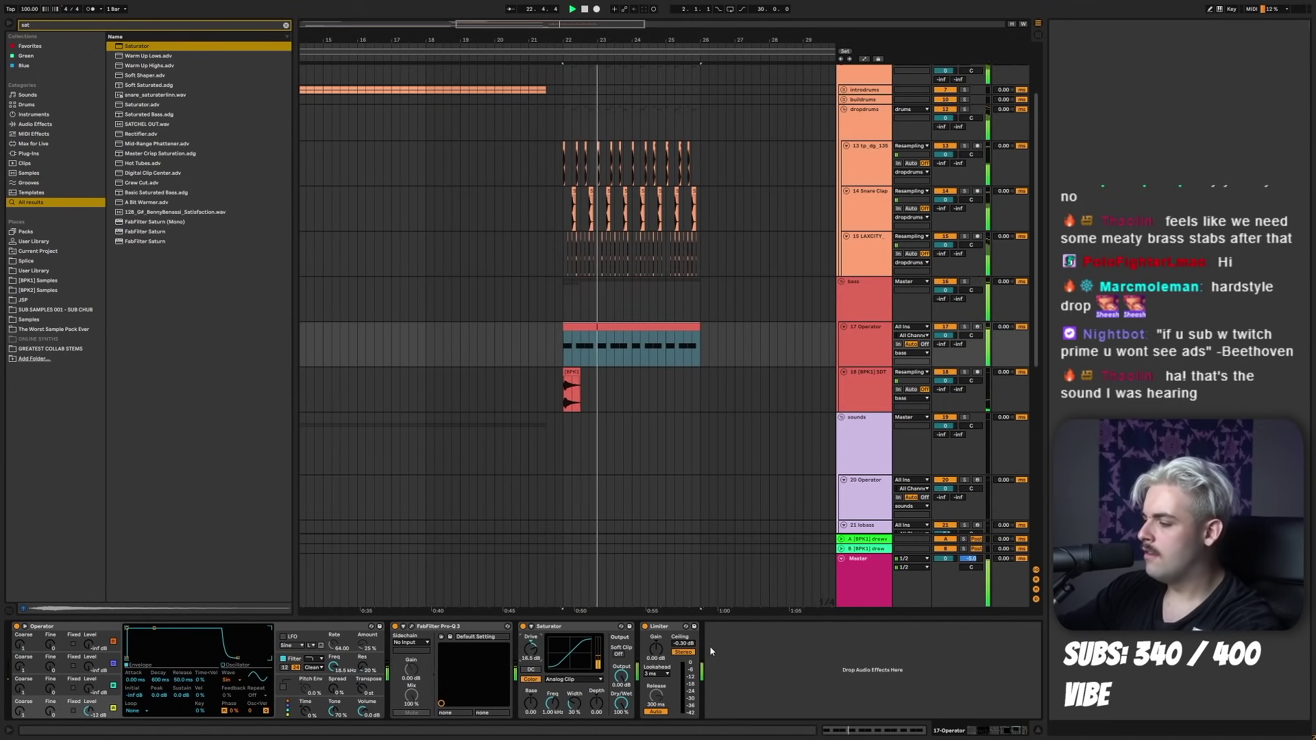
pyautogui.moveTo(655, 646); pyautogui.dragTo(655, 617)
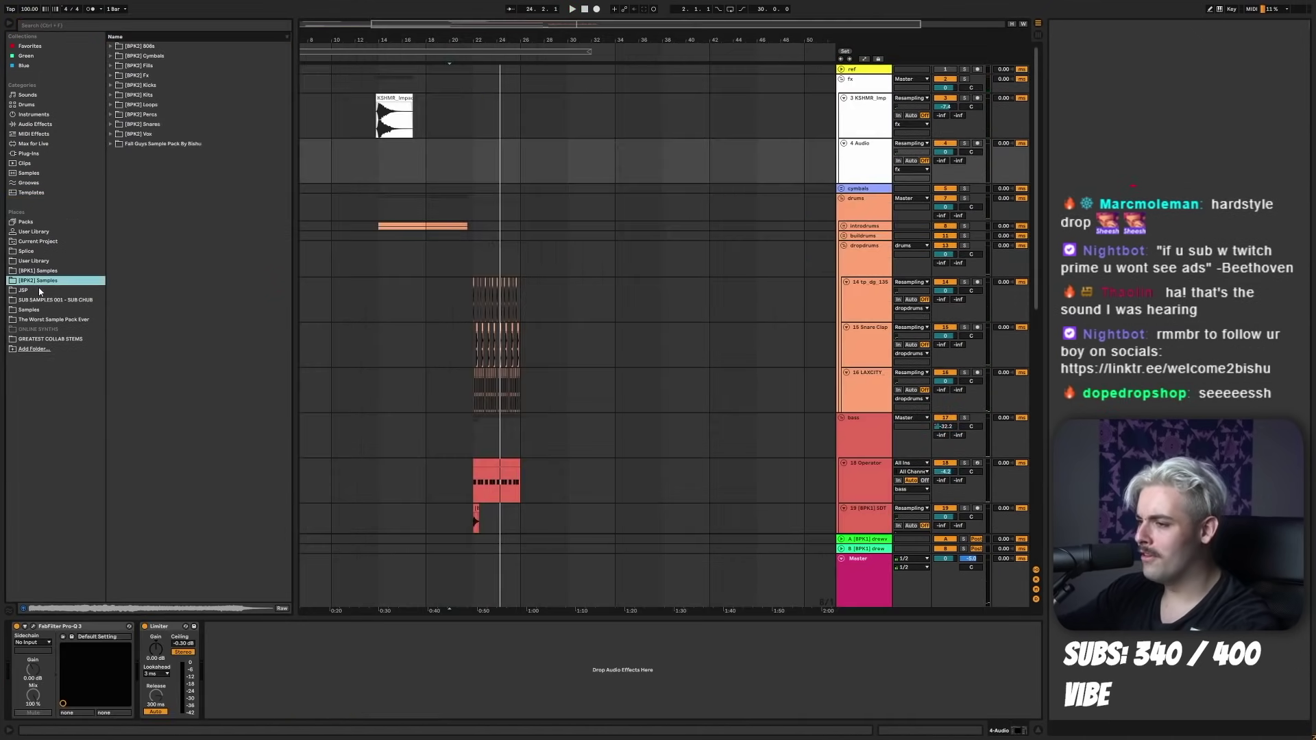
# - Place KSHMR_Long_Sweep_05 from the [BPK2] uplifters on the second fx track at bar 14 and play it back
pyautogui.click(112, 76)
pyautogui.click(118, 125)
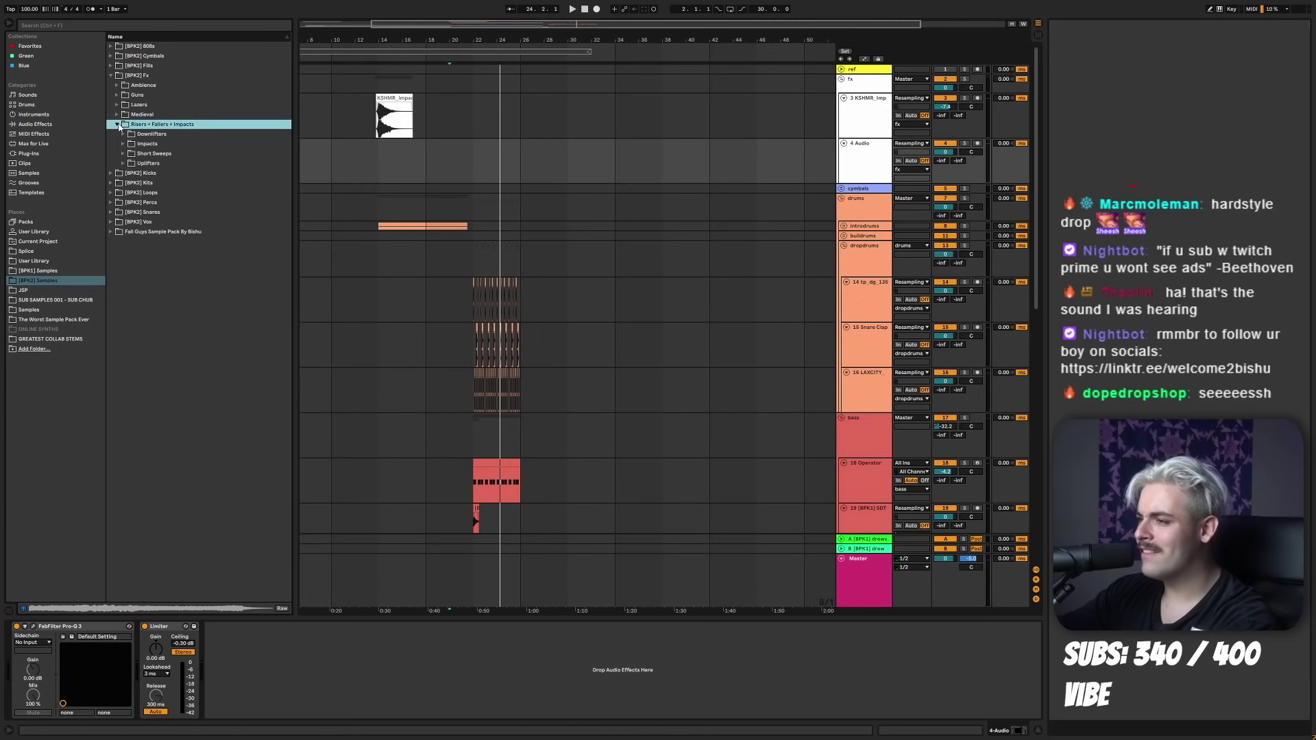
pyautogui.click(124, 164)
pyautogui.moveTo(172, 300); pyautogui.dragTo(379, 161)
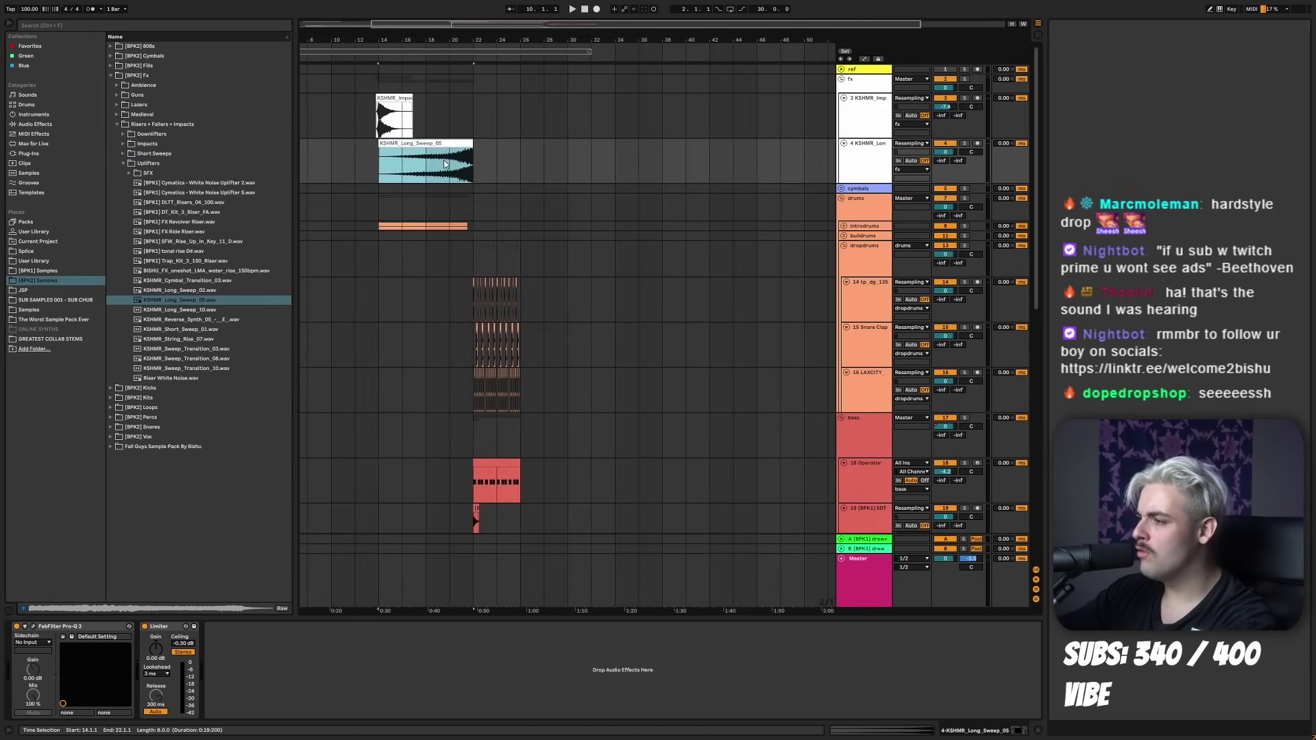
pyautogui.click(450, 165)
pyautogui.press('space')
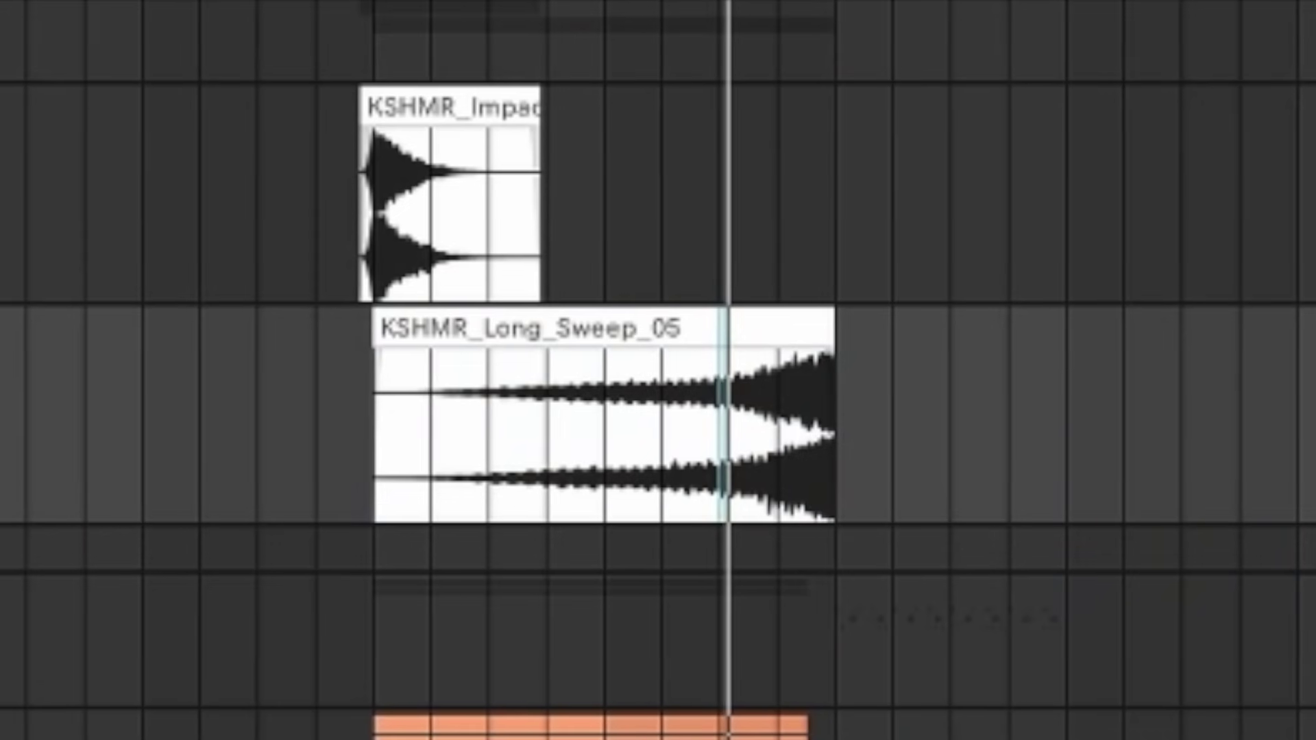
# - Cut off the end of the KSHMR_Long_Sweep_05 clip from 21.3.1, where the build-up drums stop
pyautogui.moveTo(462, 39); pyautogui.dragTo(466, 68)
pyautogui.hotkey('ctrl', '2')
pyautogui.moveTo(926, 506); pyautogui.dragTo(1232, 506)
pyautogui.press('Delete')
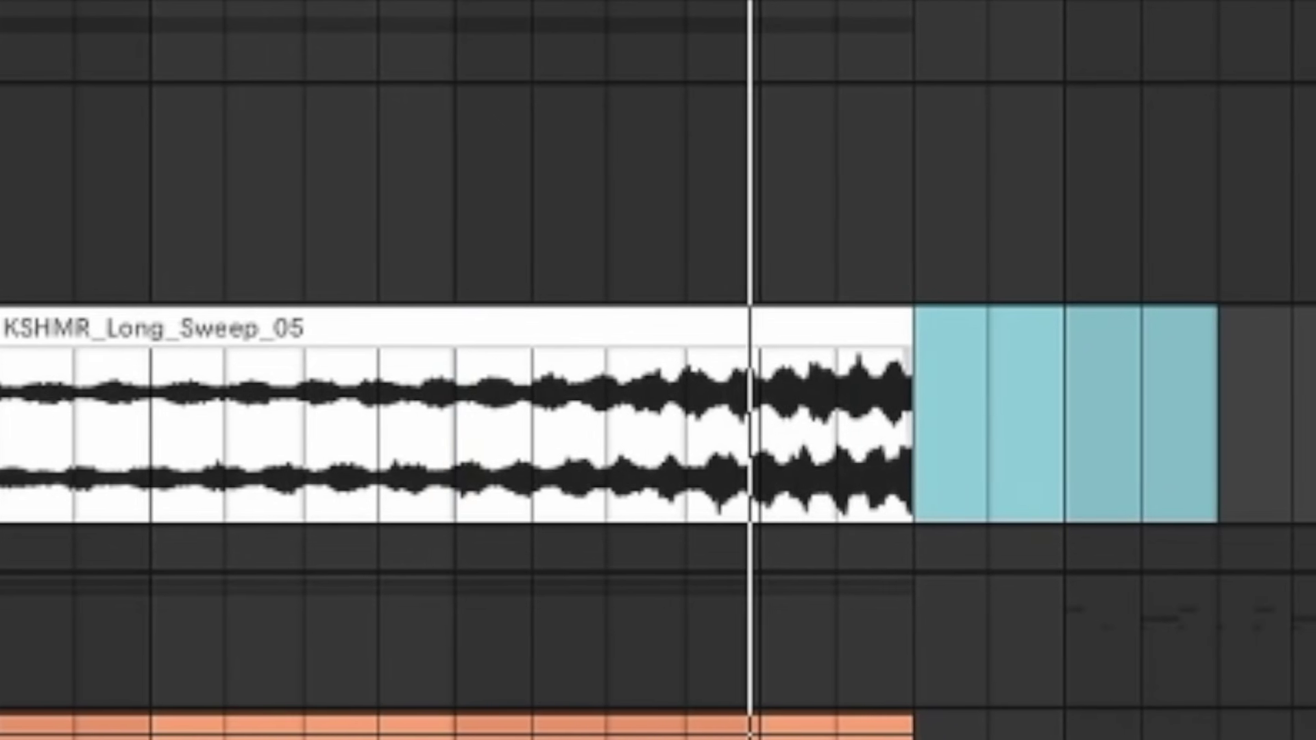
# - Set the warp mode of the KSHMR_Long_Sweep_05 clip to Complex Pro
pyautogui.click(788, 456)
pyautogui.click(121, 439)
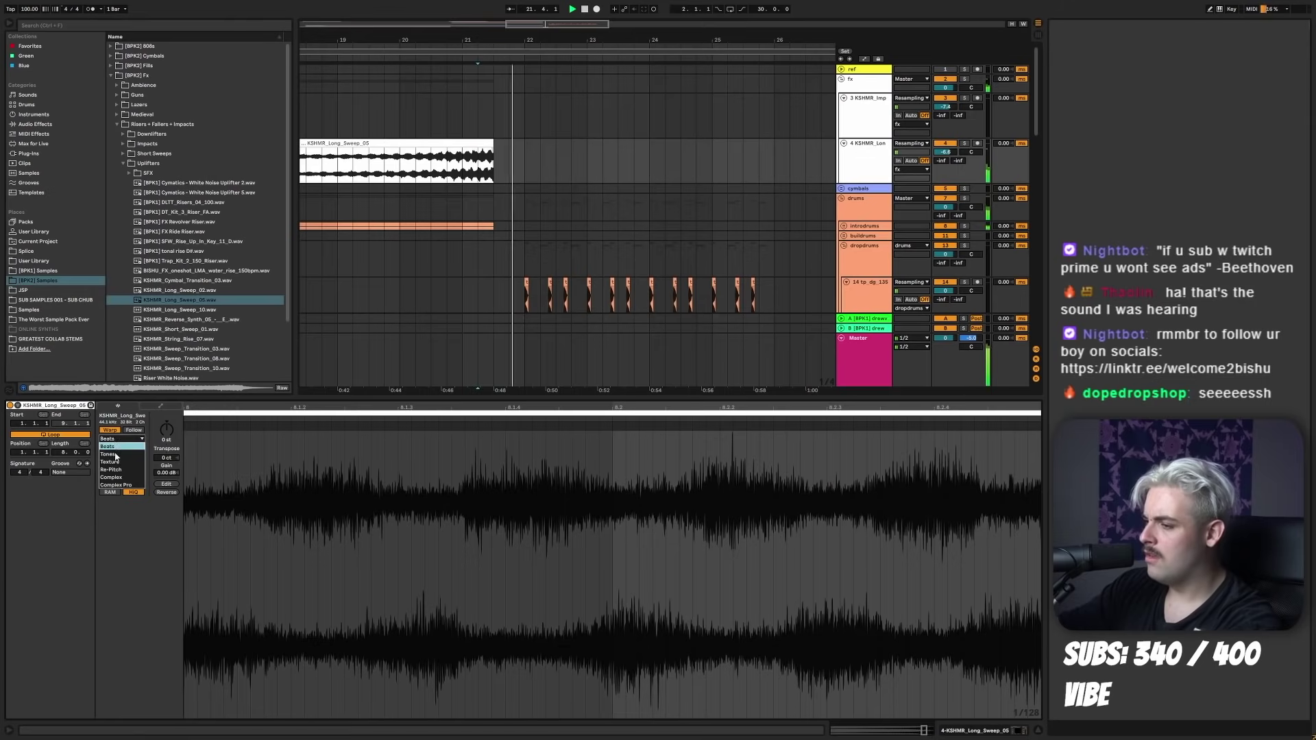
pyautogui.click(116, 482)
pyautogui.hotkey('shift', 'Tab')
# - Find Serum in the browser and load it on a new MIDI track in the bass group with the SLAP BASS preset
pyautogui.hotkey('ctrl', 'f')
pyautogui.write('serum')
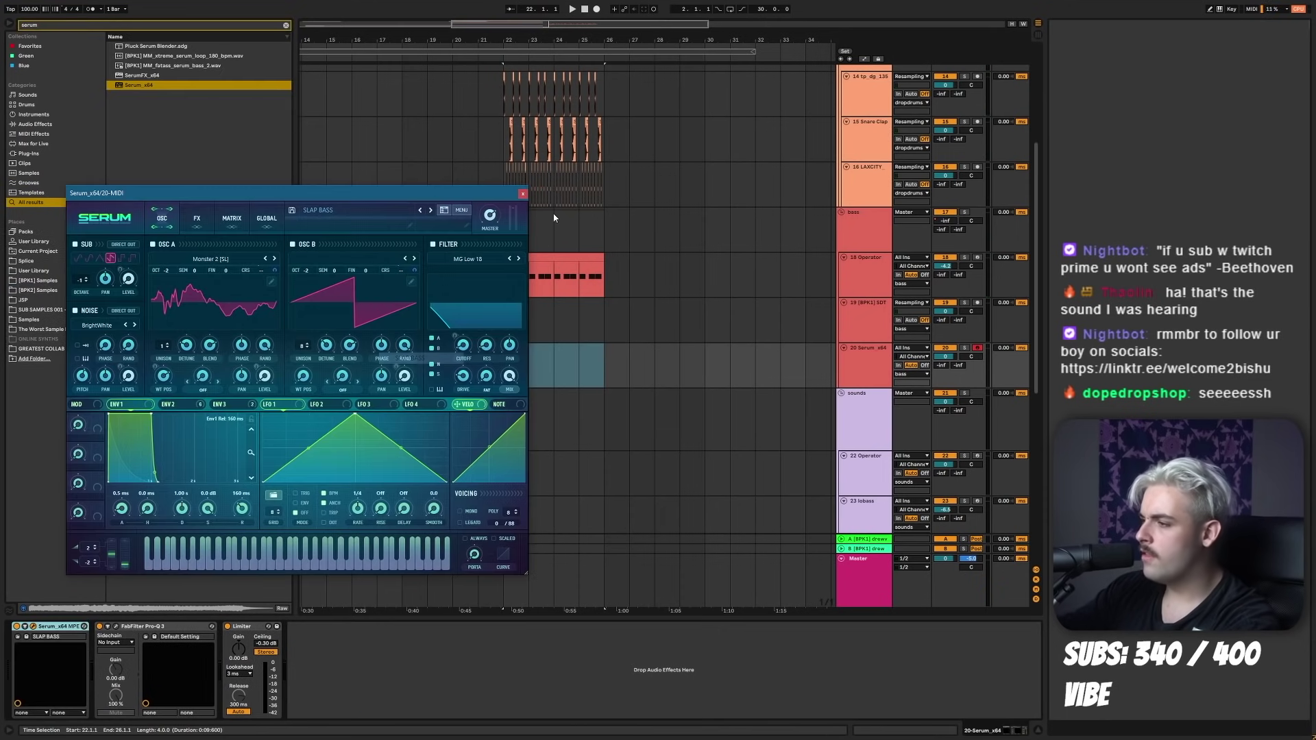
# - Edit the Serum slap bass clip into a one-bar pattern of three D#2 notes and repeat it from bar 22 to bar 26
pyautogui.click(524, 189)
pyautogui.click(517, 256)
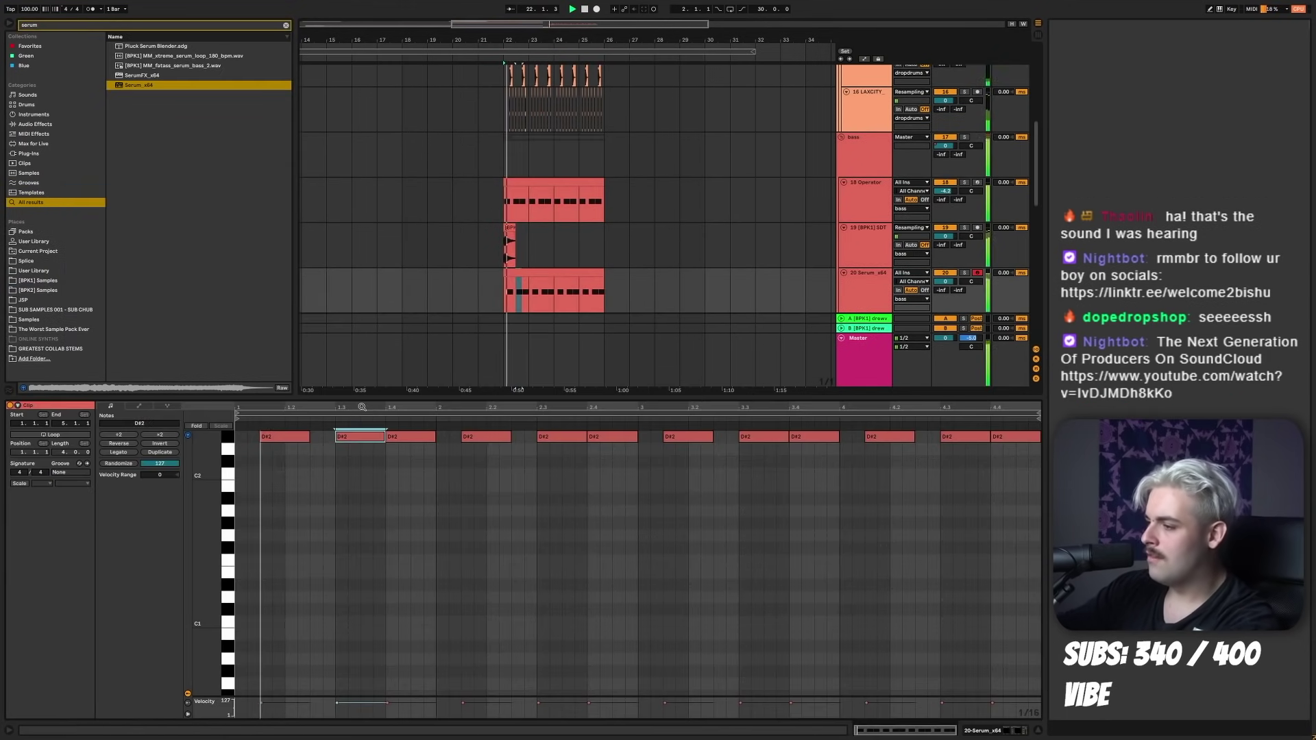
pyautogui.hotkey('shift', 'Left')
pyautogui.hotkey('shift', 'Down')
pyautogui.hotkey('shift', 'Up')
pyautogui.hotkey('shift', 'Left')
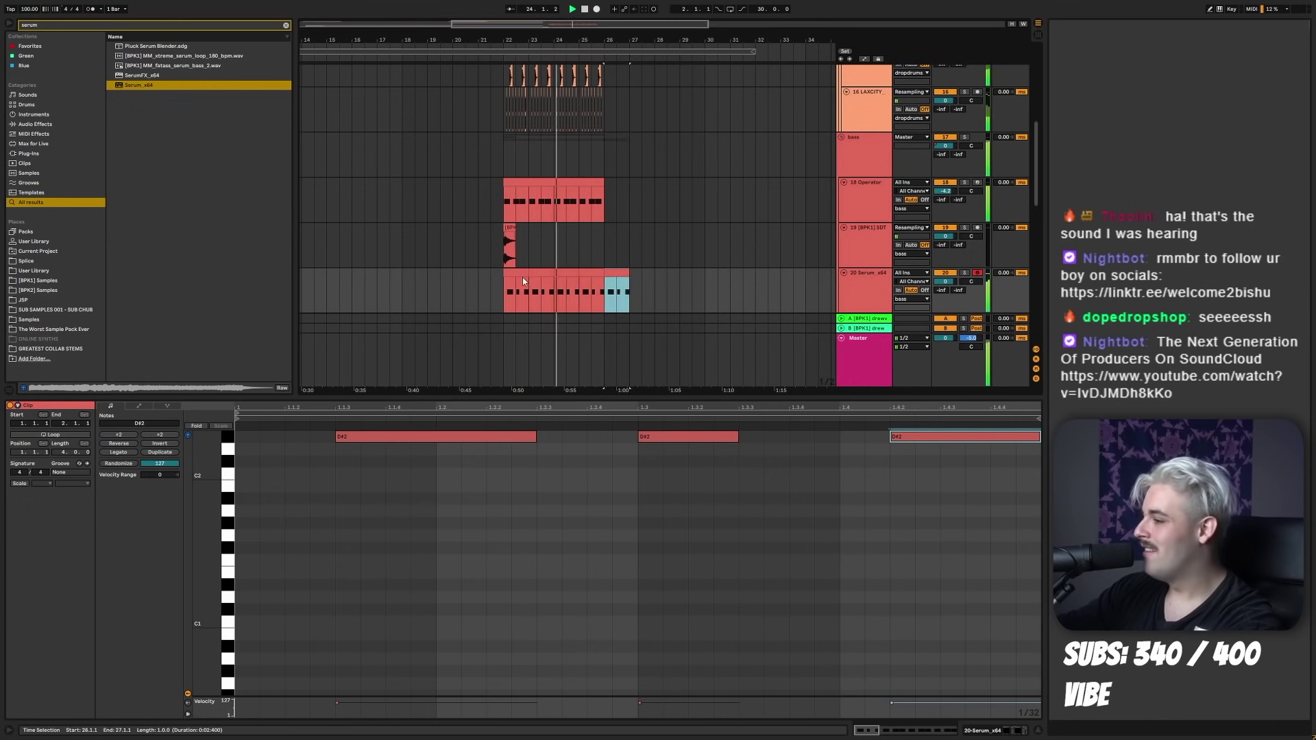
pyautogui.hotkey('ctrl', 'z')
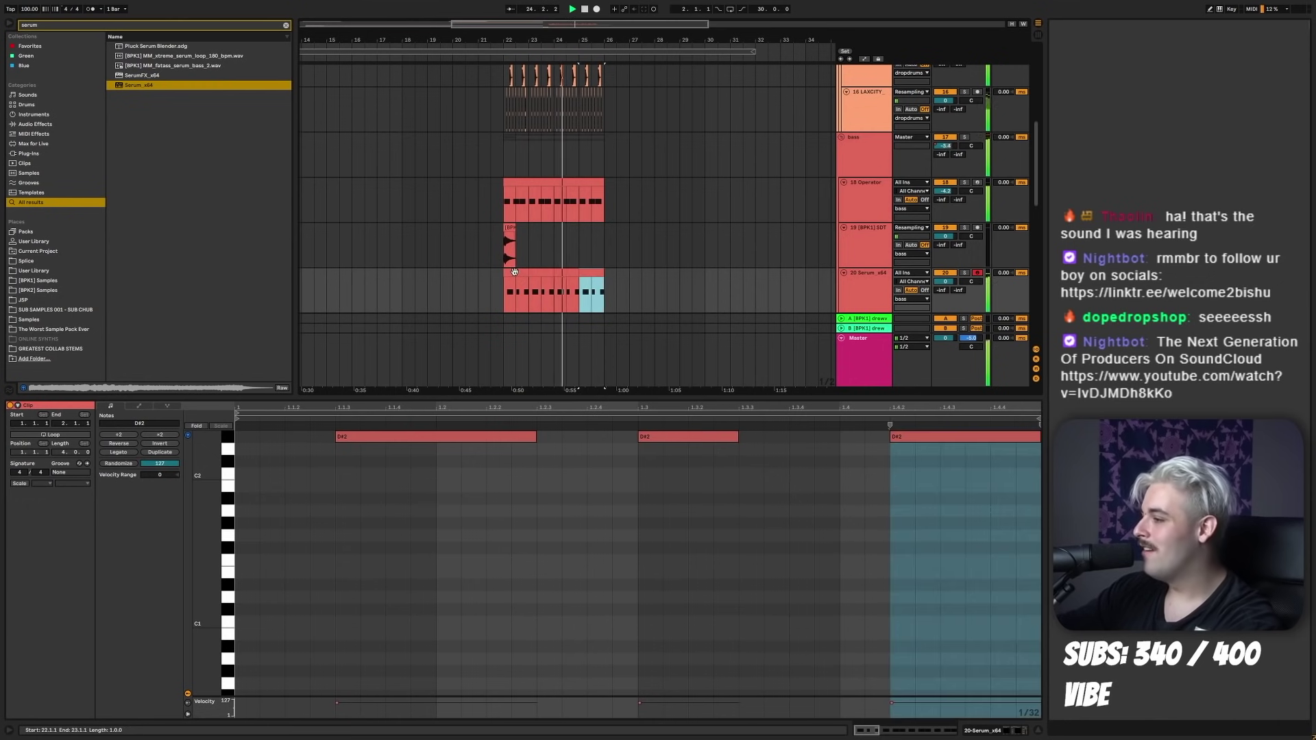
pyautogui.keyDown('shift'); pyautogui.click(522, 274); pyautogui.keyUp('shift')
pyautogui.hotkey('shift', 'Tab')
# - Record a short vocal near the end of bar 23 on the armed vox track and shift it slightly earlier
pyautogui.hotkey('ctrl', 'f')
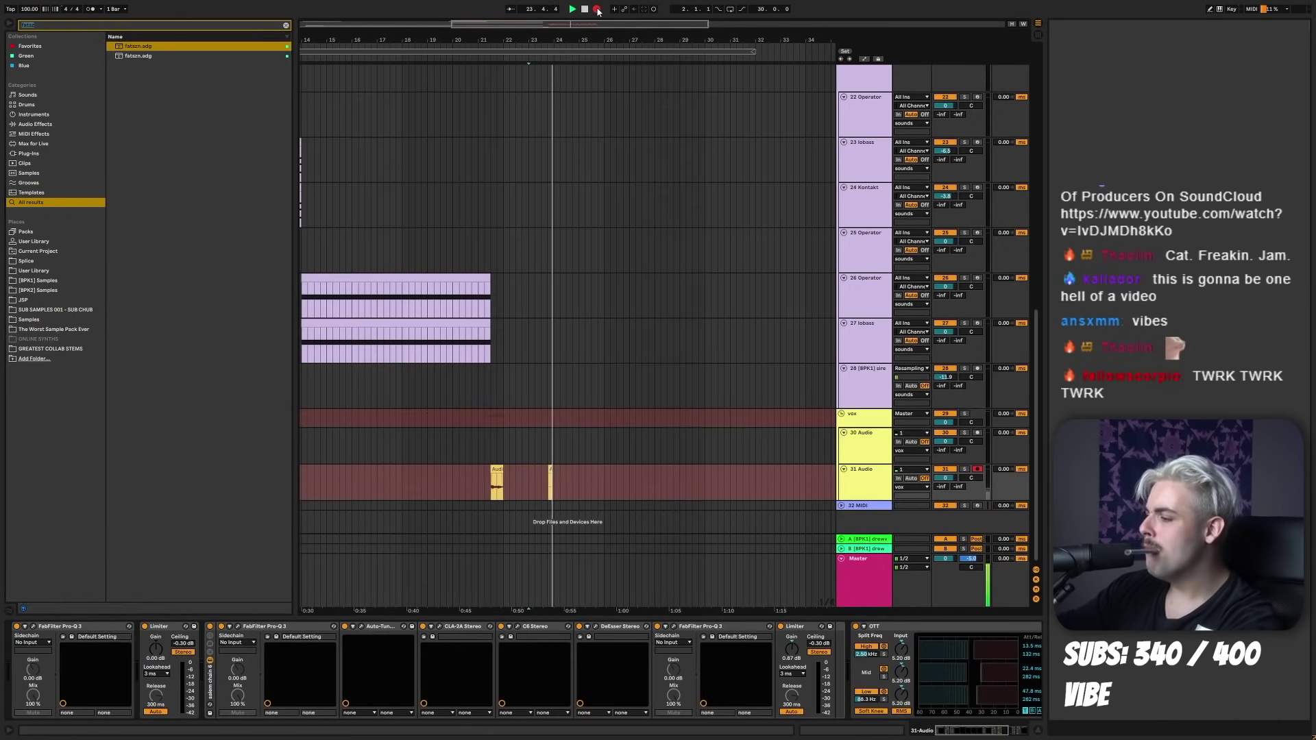
pyautogui.press('space')
pyautogui.moveTo(550, 40); pyautogui.dragTo(552, 55)
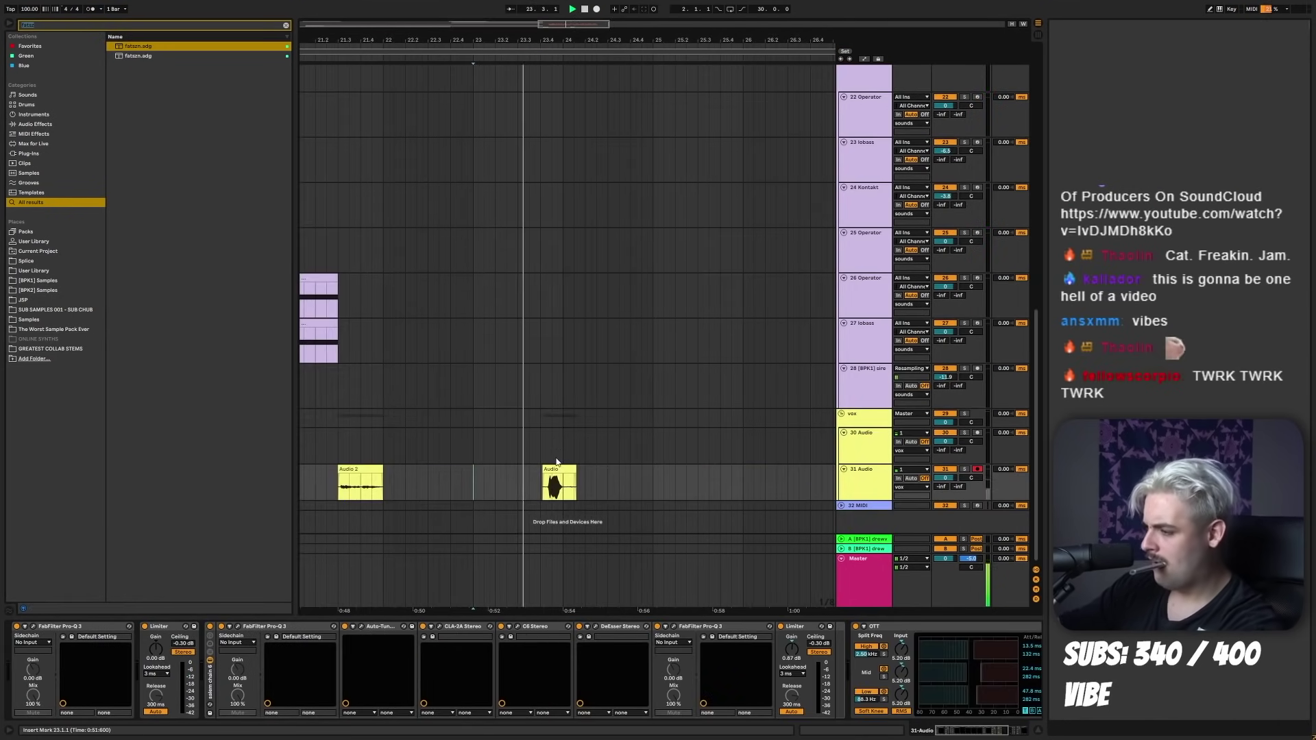
pyautogui.moveTo(556, 469); pyautogui.dragTo(550, 473)
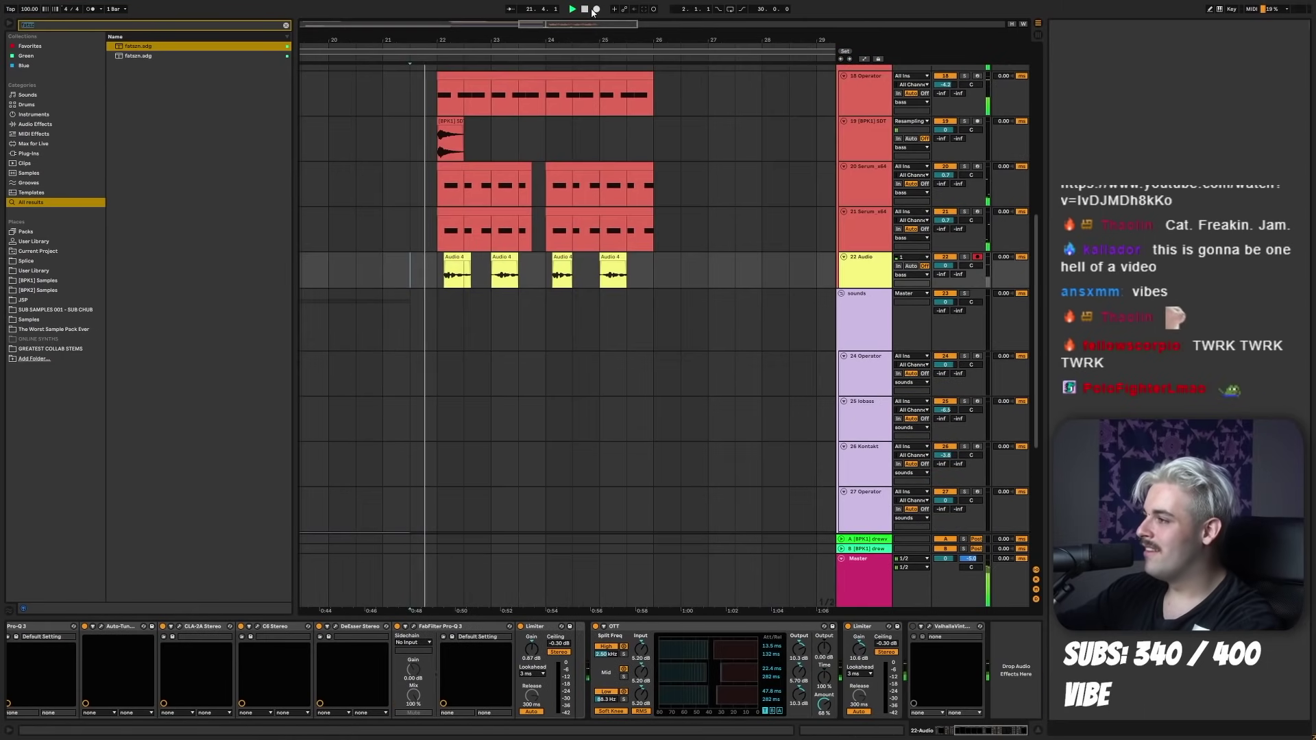
# - Record another vocal take over the drop on the audio track below the Serum basses, align it with the bass hits and delete its silent start
pyautogui.click(597, 9)
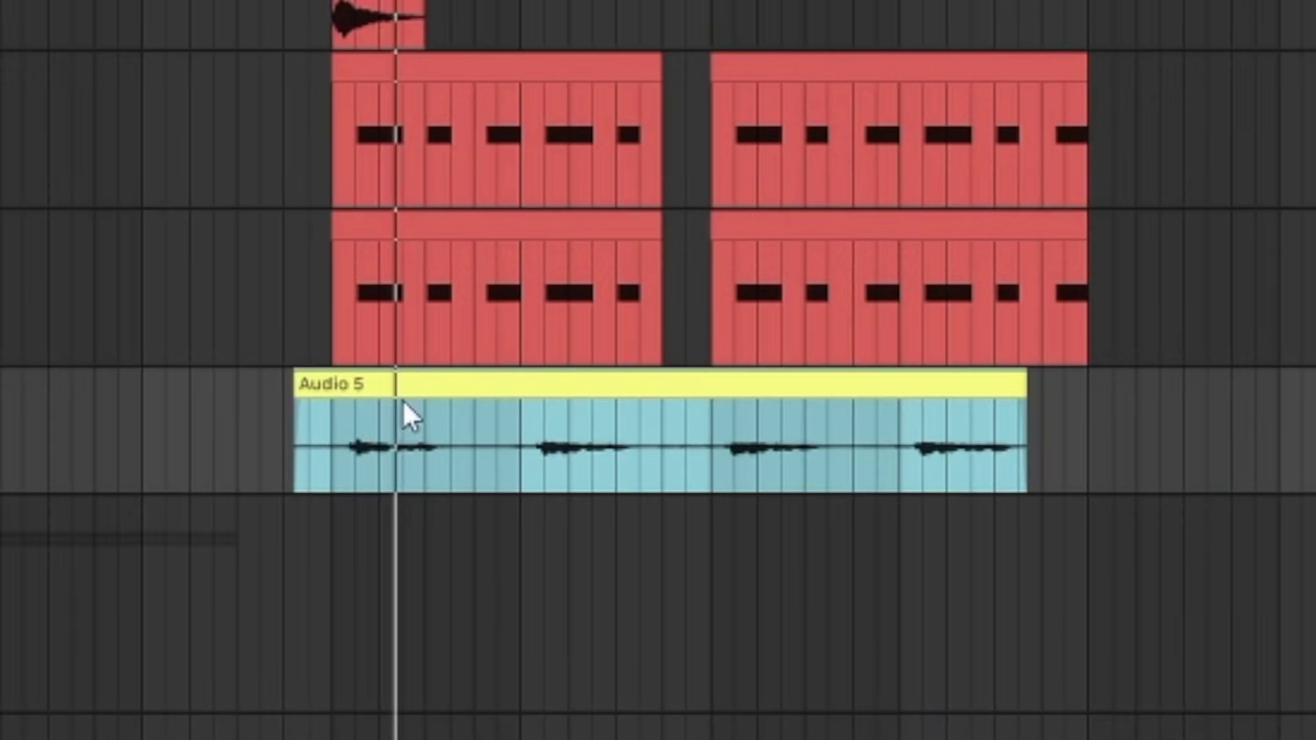
pyautogui.moveTo(455, 255); pyautogui.dragTo(456, 258)
pyautogui.moveTo(393, 386); pyautogui.dragTo(398, 386)
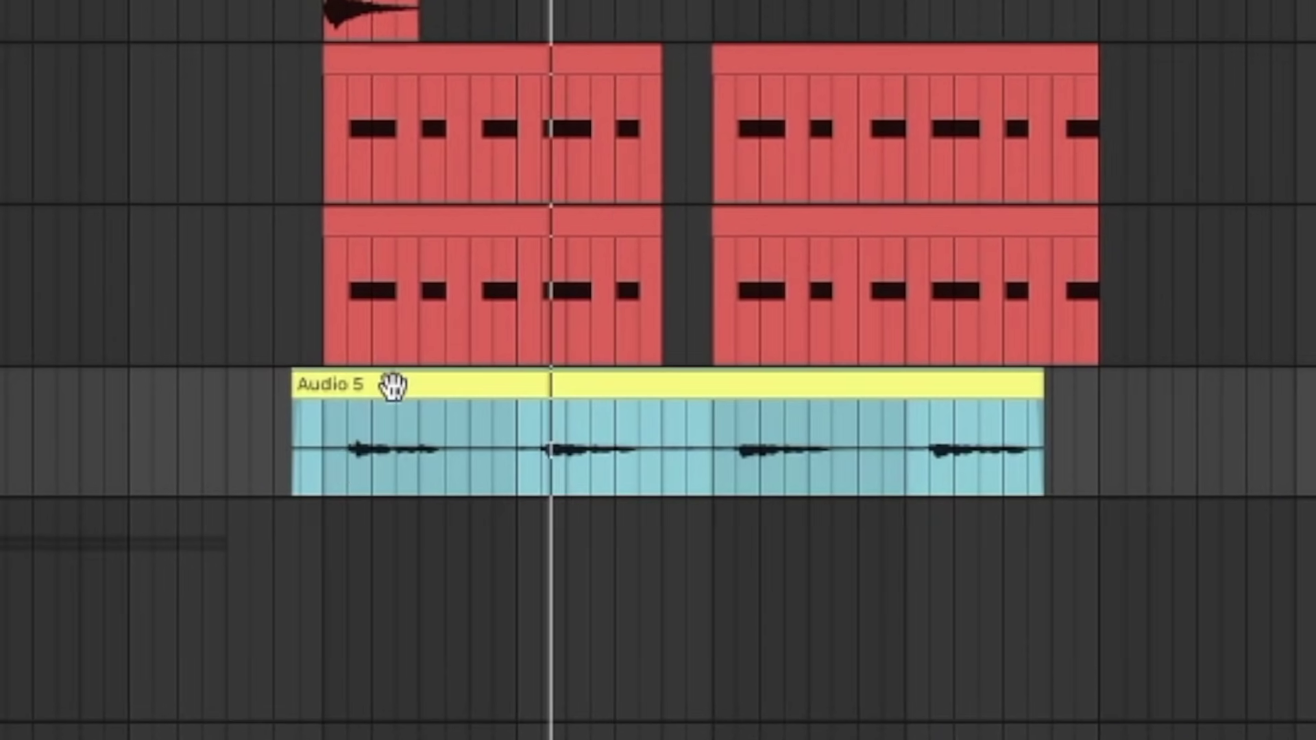
pyautogui.moveTo(348, 453); pyautogui.dragTo(253, 451)
pyautogui.press('Delete')
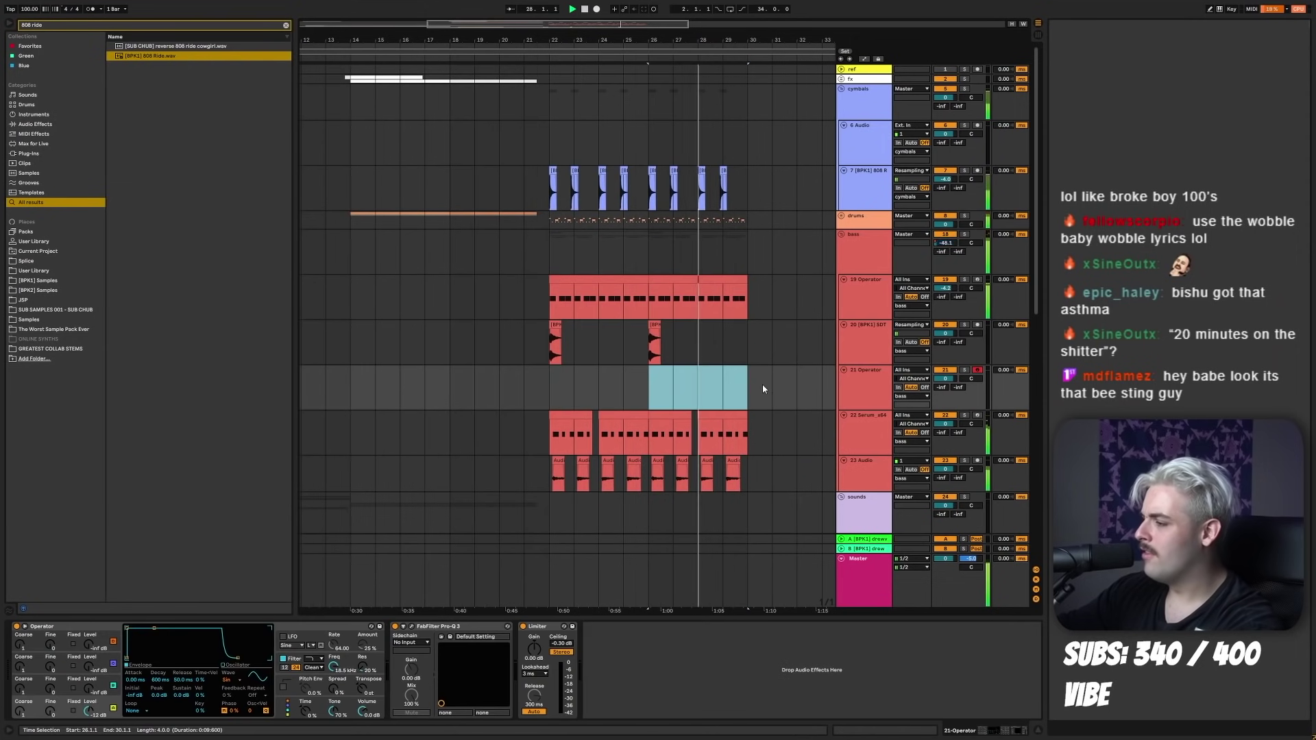
# - Insert an empty MIDI clip on the Operator bass track from 26.1.1 to 30.1.1
pyautogui.rightClick(681, 390)
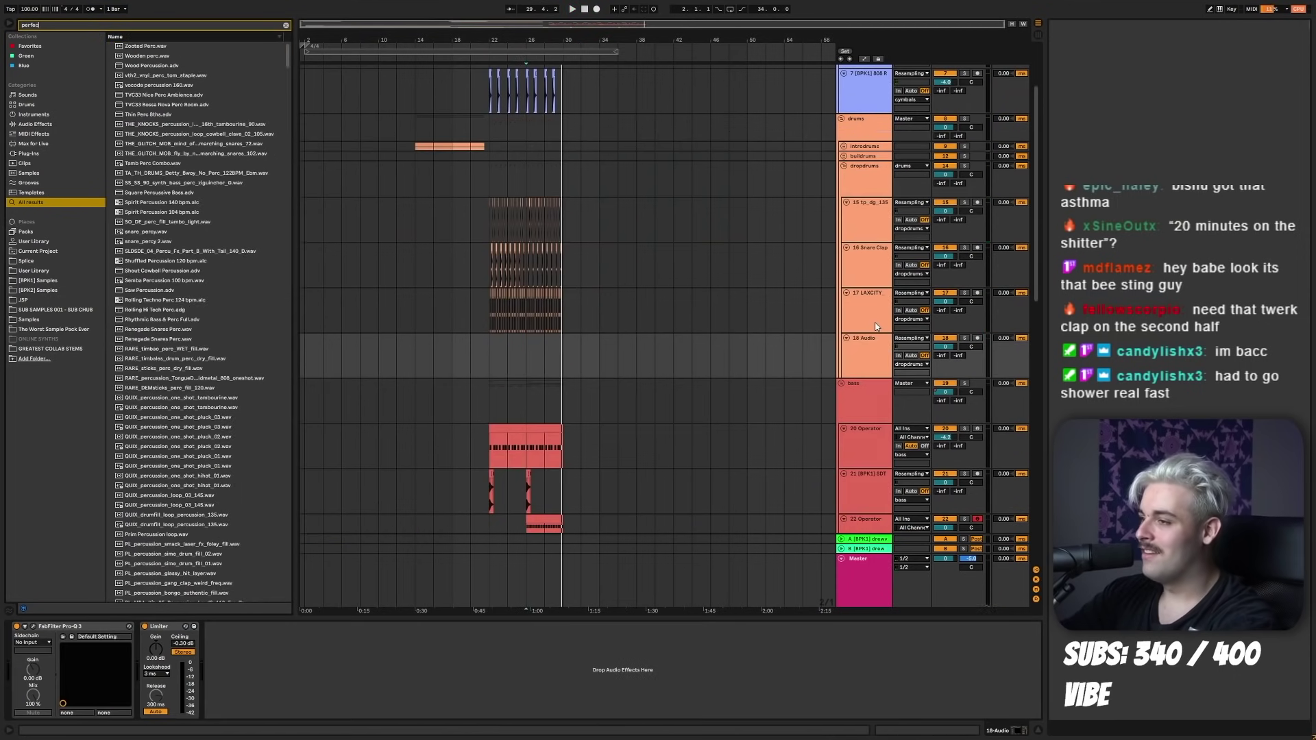
# - Find the perfect clap sample and place it on a new dropdrums audio track as four consecutive hits from bar 26
pyautogui.write('twerk clap')
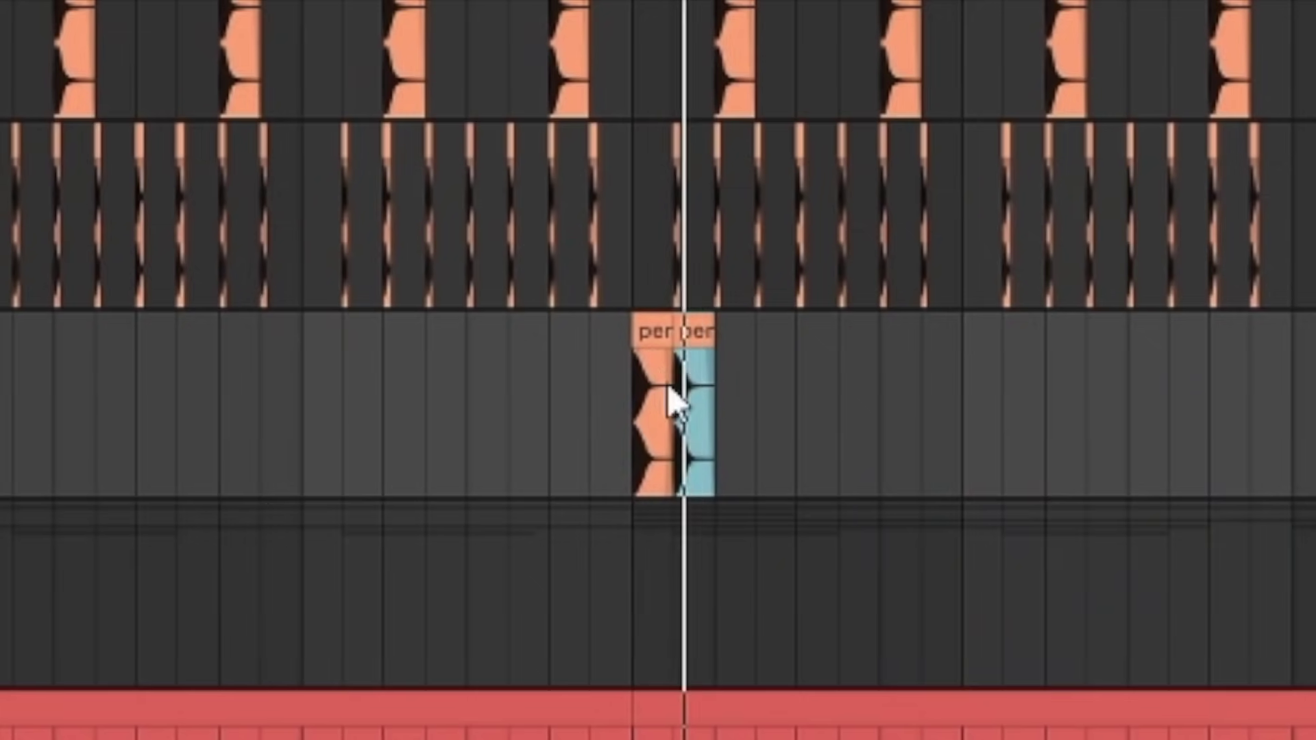
pyautogui.hotkey('ctrl', 'd')
pyautogui.hotkey('ctrl', 'd')
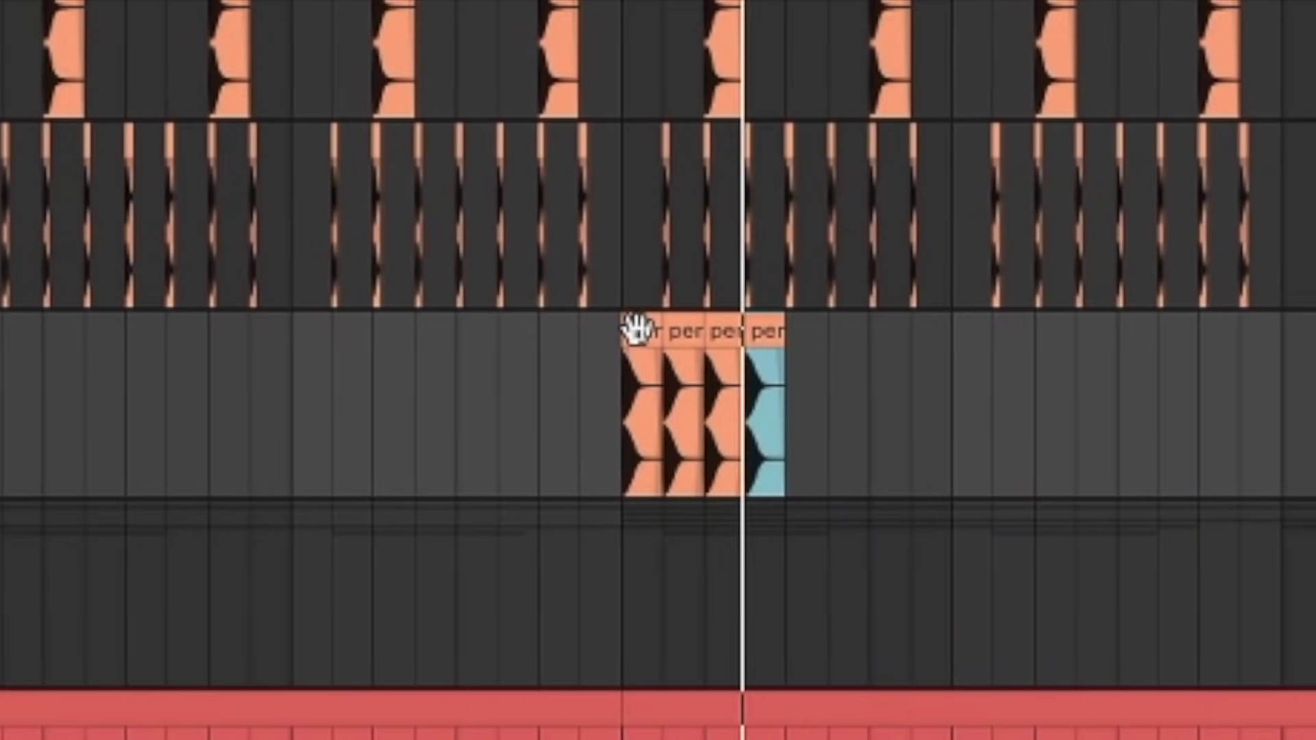
# - Repeat the four perfect clap hits up to bar 30, undoing any copies that run past the end of the drop
pyautogui.keyDown('shift'); pyautogui.click(636, 331); pyautogui.keyUp('shift')
pyautogui.hotkey('ctrl', 'd')
pyautogui.hotkey('ctrl', 'd')
pyautogui.hotkey('ctrl', 'd')
pyautogui.hotkey('ctrl', 'd')
pyautogui.press('-')
pyautogui.press('-')
pyautogui.hotkey('ctrl', 'd')
pyautogui.hotkey('ctrl', 'd')
pyautogui.hotkey('ctrl', 'd')
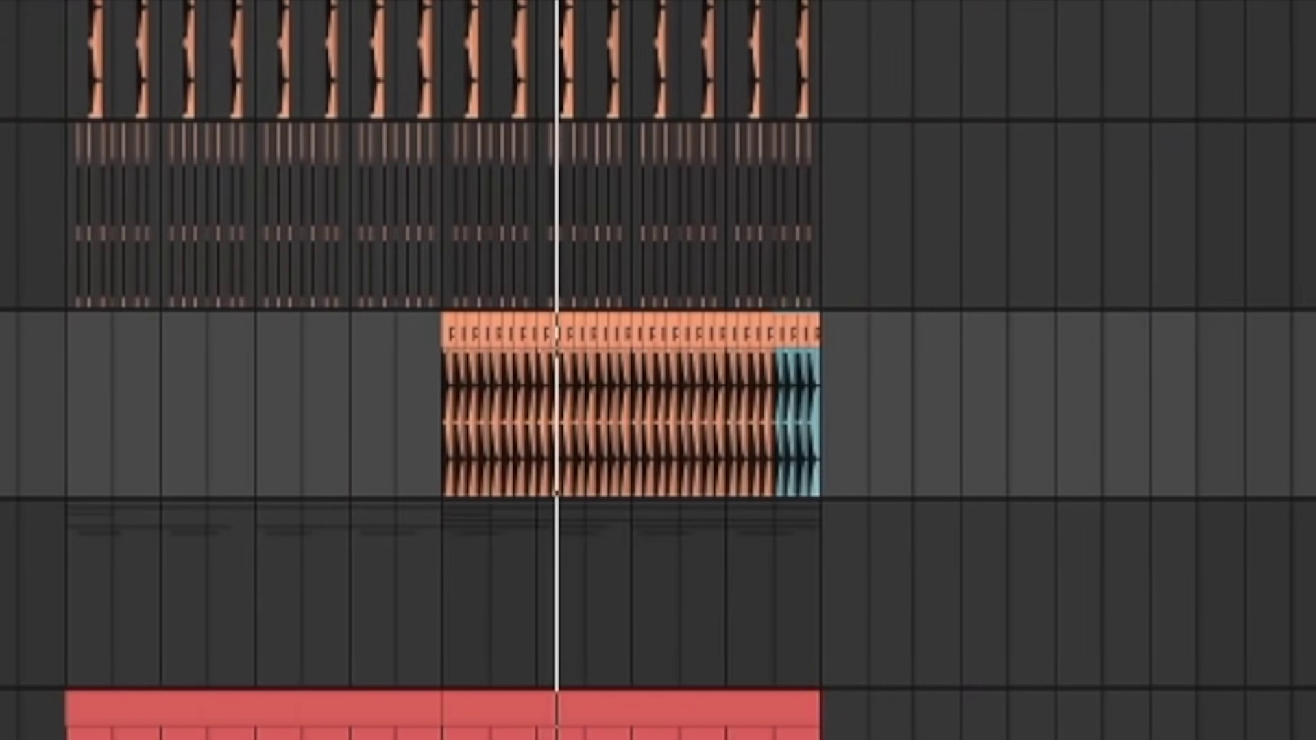
pyautogui.hotkey('ctrl', 'd')
pyautogui.hotkey('ctrl', 'd')
pyautogui.hotkey('ctrl', 'z')
pyautogui.hotkey('ctrl', 'z')
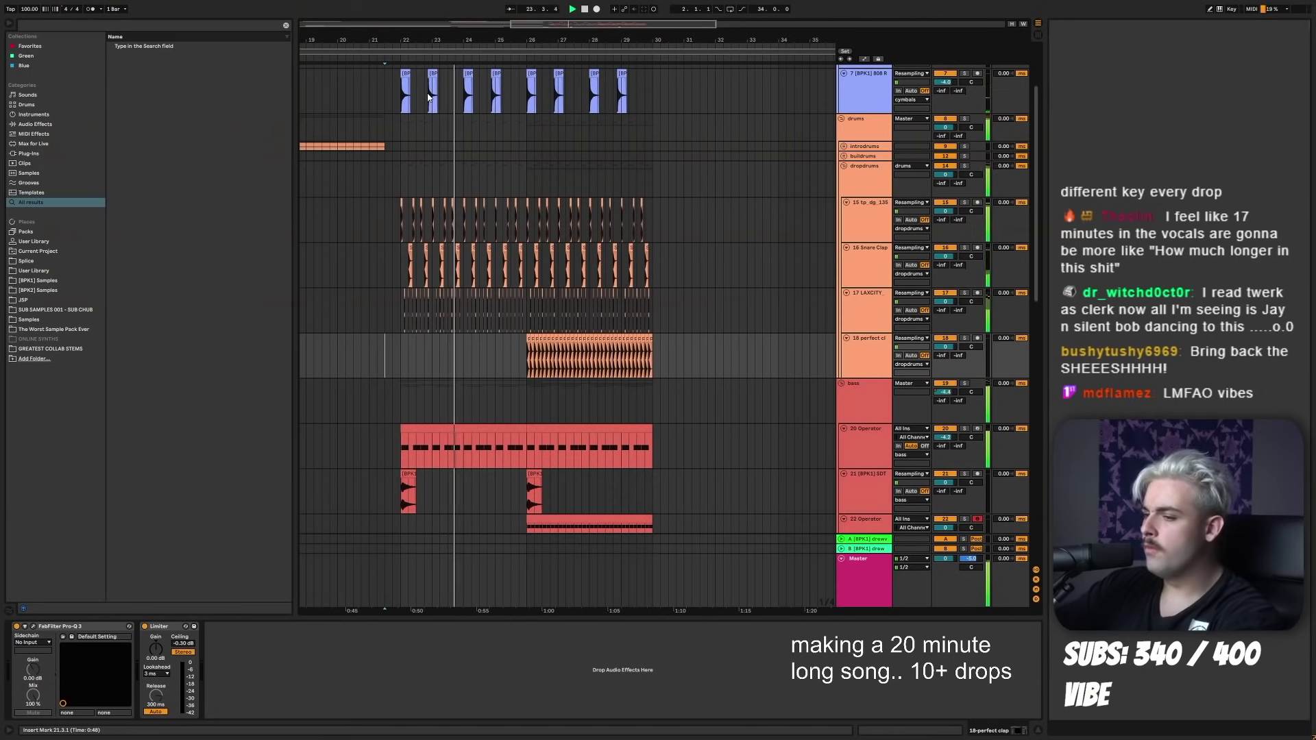
# - Select the short newly recorded vocal clip on the armed vox track
pyautogui.scroll(-5, 432, 328)
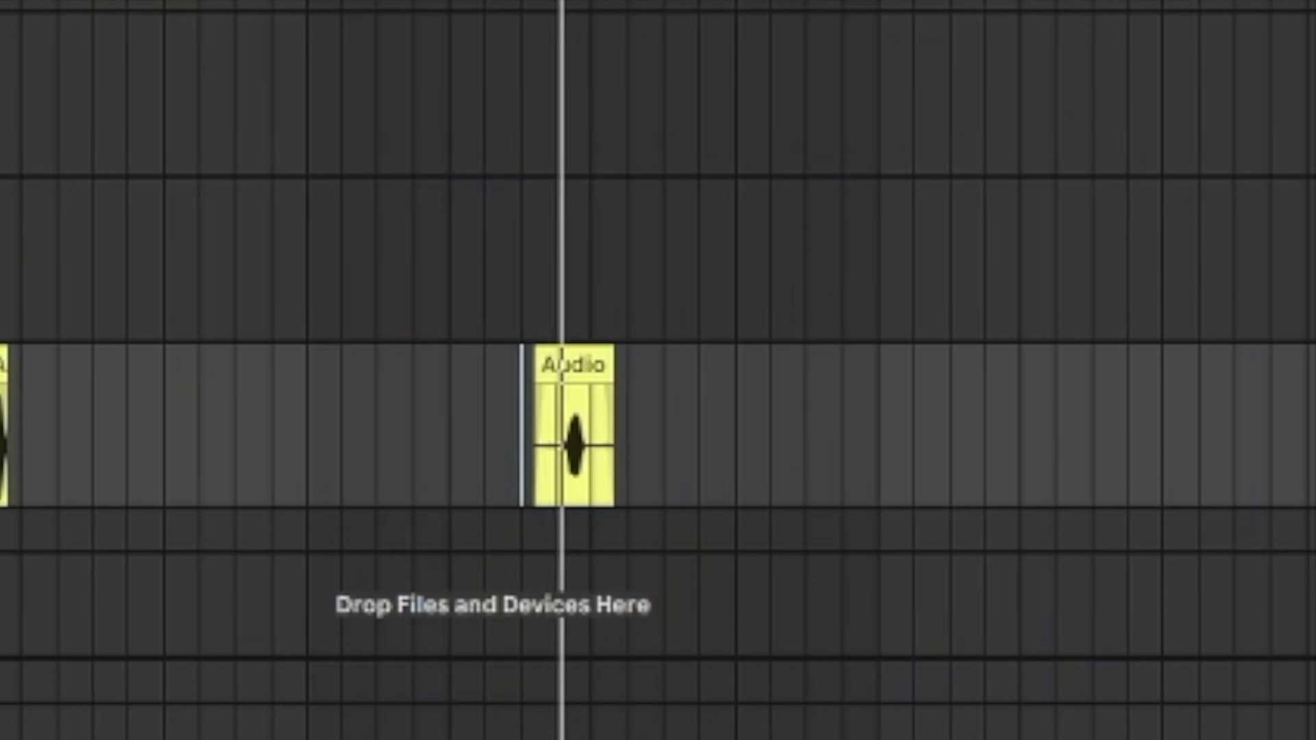
pyautogui.press('+')
pyautogui.click(600, 363)
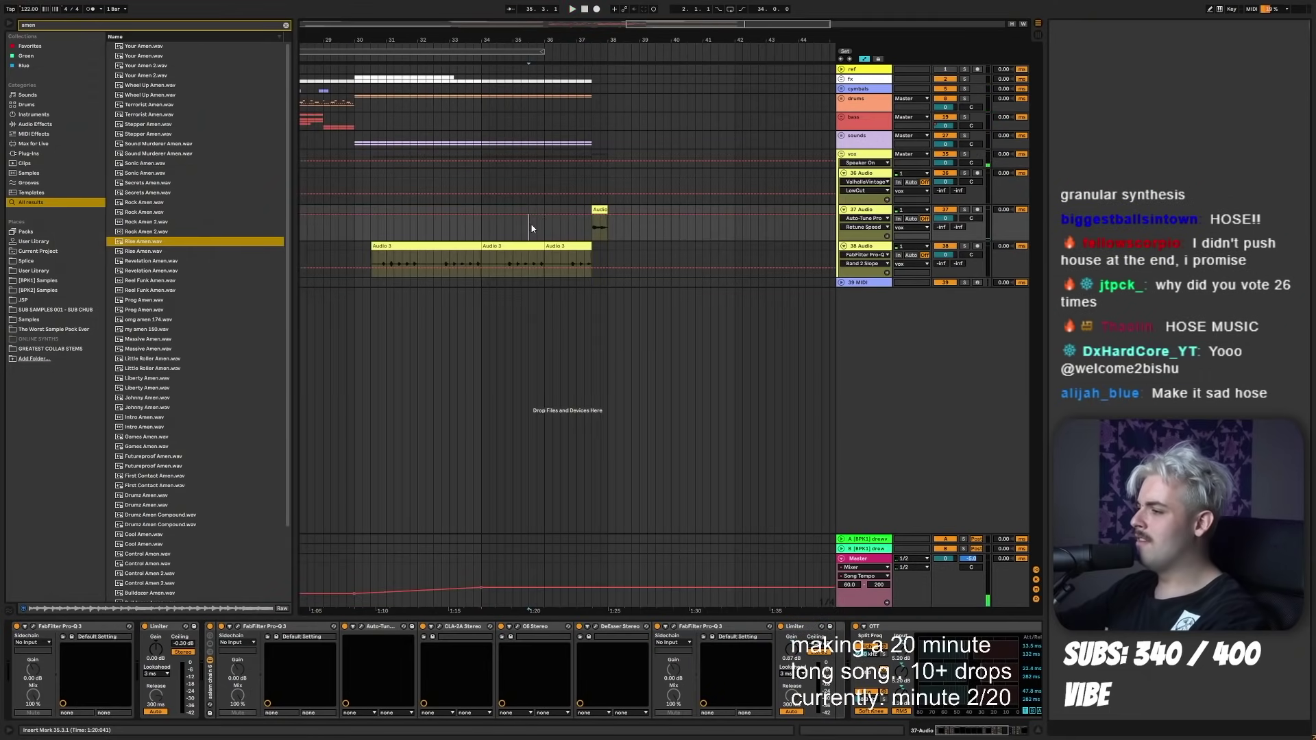
# - Stop playback and unfold the drums group and its introdrums subgroup
pyautogui.press('space')
pyautogui.click(841, 98)
pyautogui.click(900, 127)
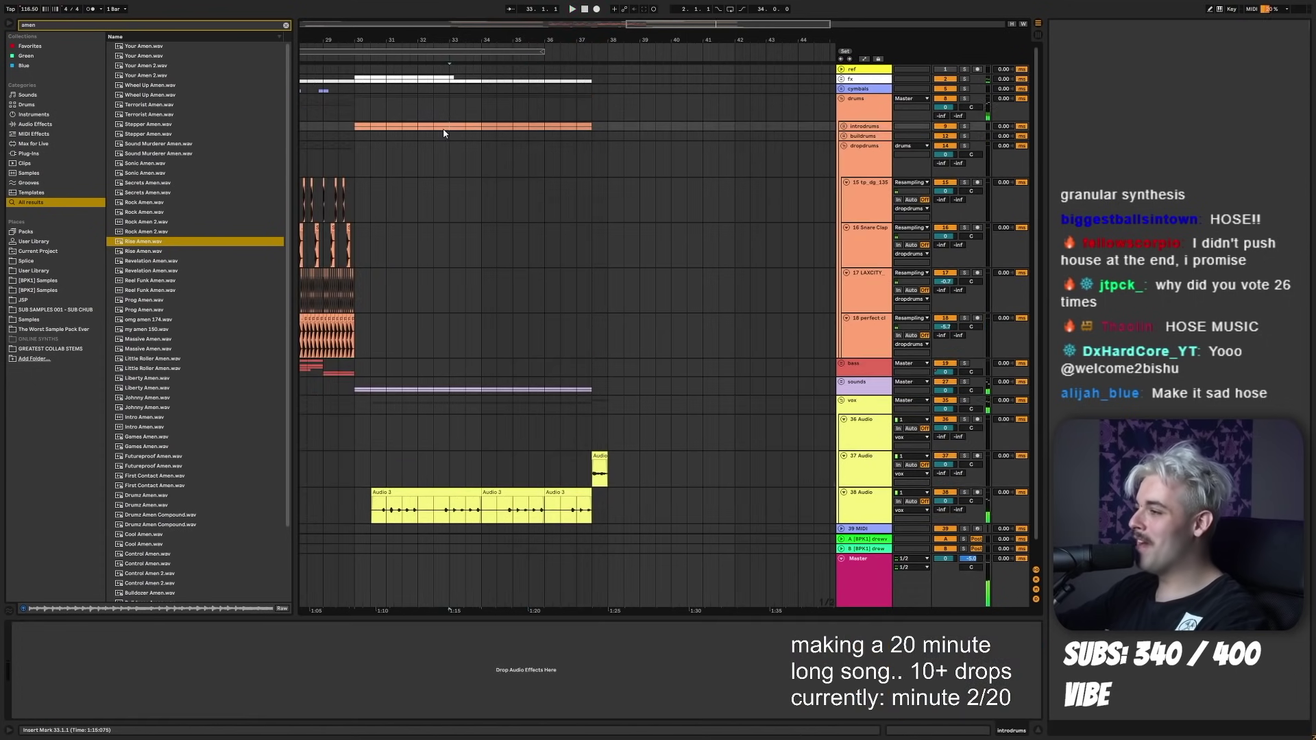
pyautogui.click(843, 127)
# - Switch to Splice and filter the build up loops to a range of 120 to 130 BPM
pyautogui.hotkey('alt', 'Tab')
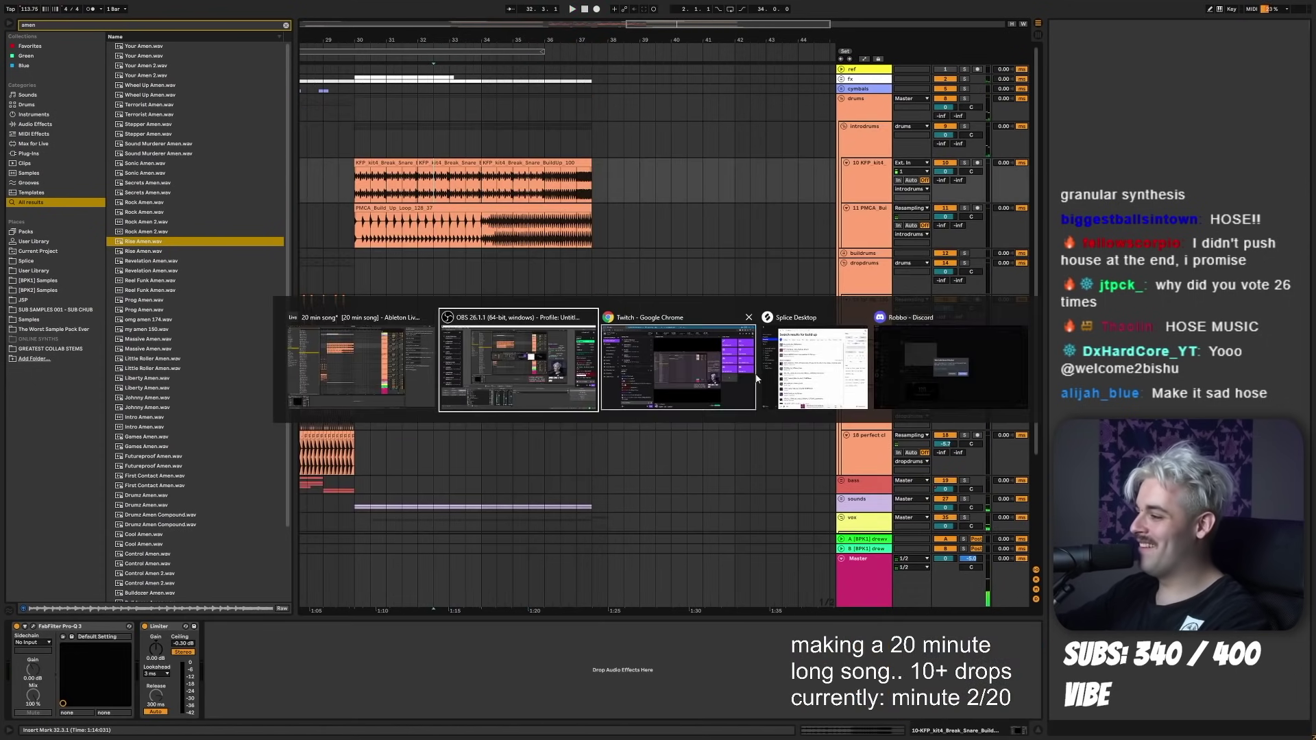
pyautogui.click(277, 326)
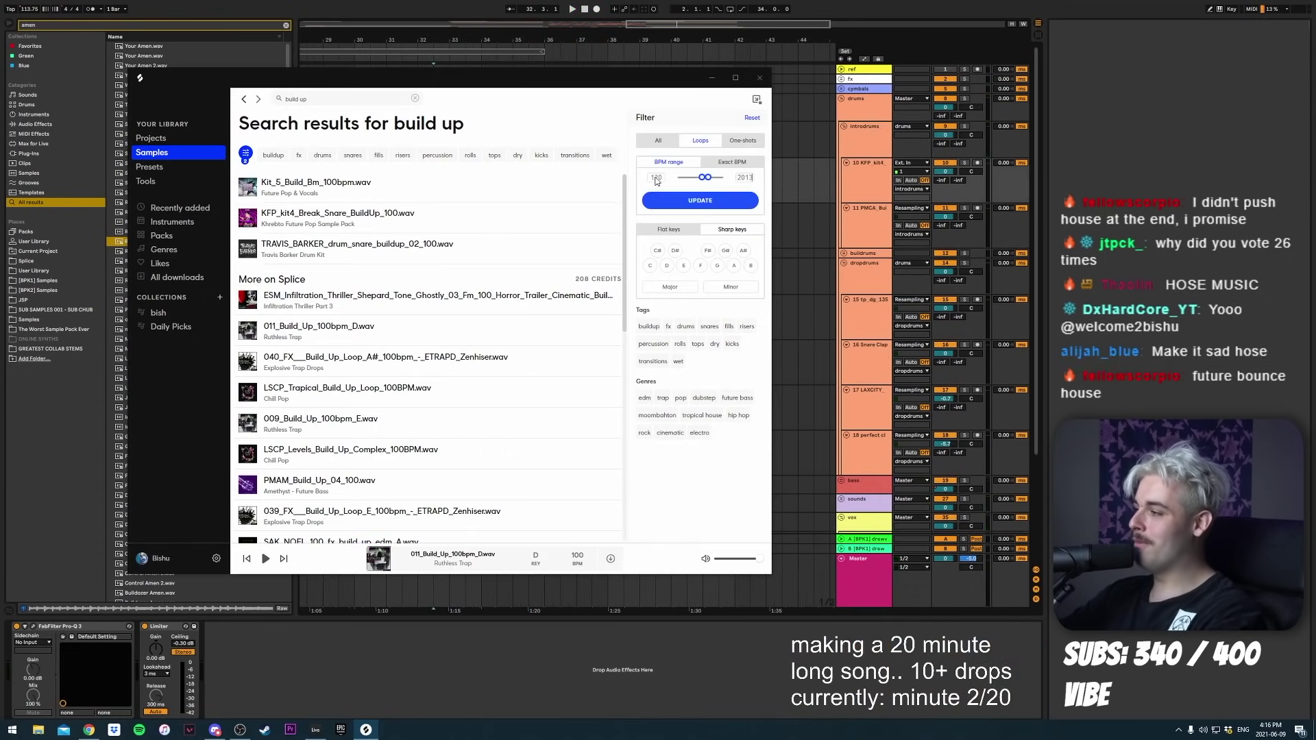
pyautogui.write('130')
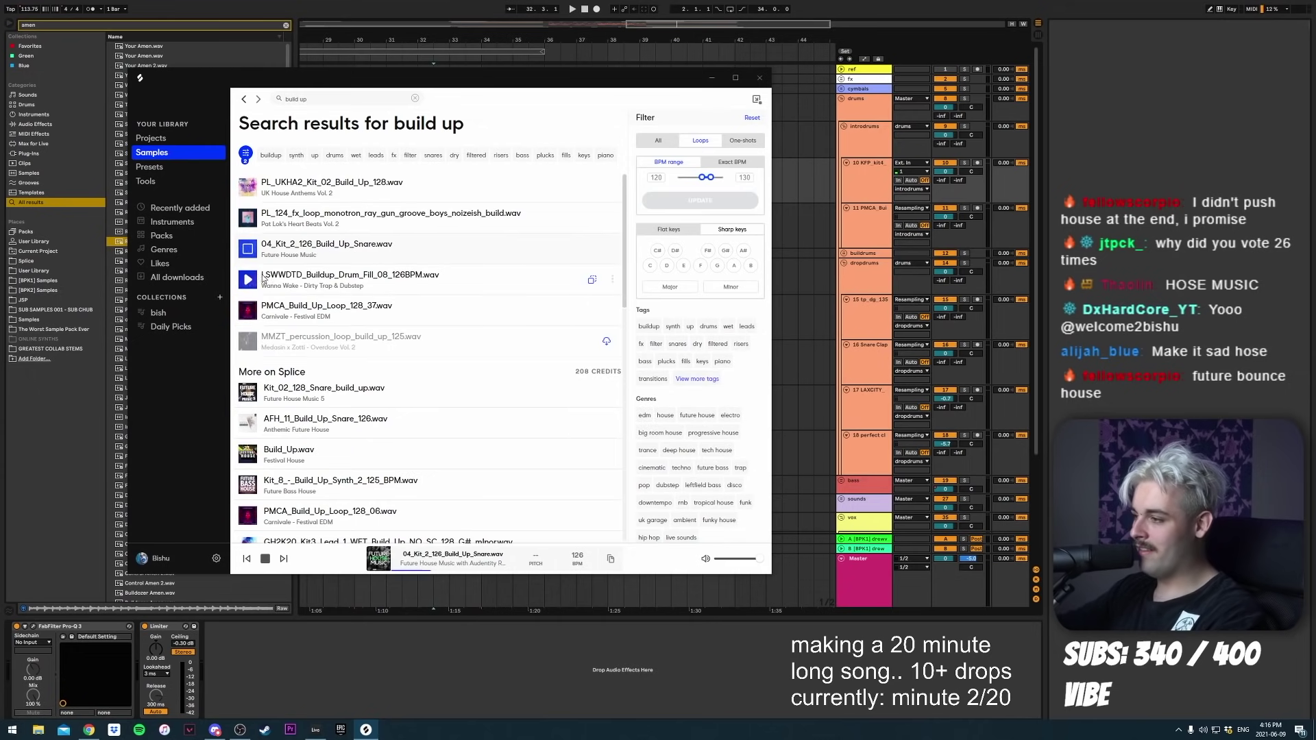
# - Place the 04_Kit_2_126_Build_Up_Snare loop from bar 34 and TH_Kit6_HiHats_Loop_125 loops from bar 30 on the introdrums tracks
pyautogui.click(62, 446)
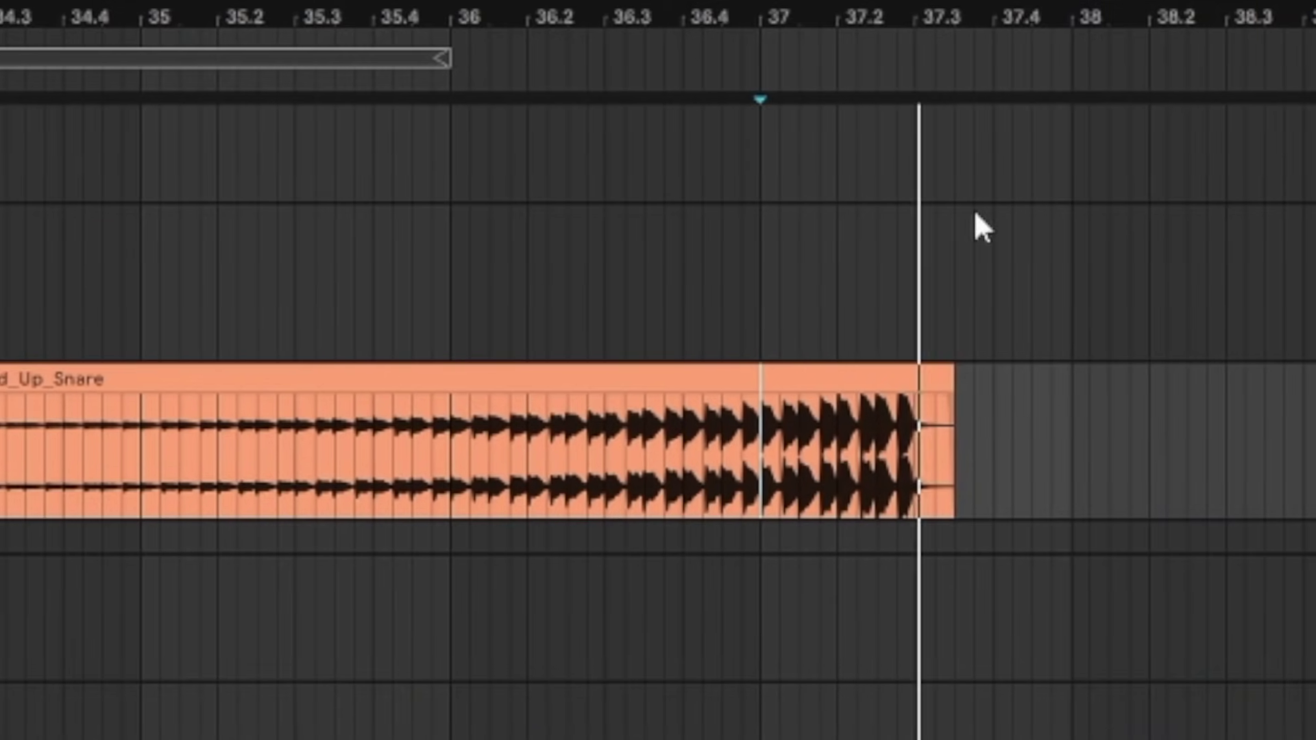
pyautogui.moveTo(911, 20); pyautogui.dragTo(911, 3)
pyautogui.hotkey('alt', 'Tab')
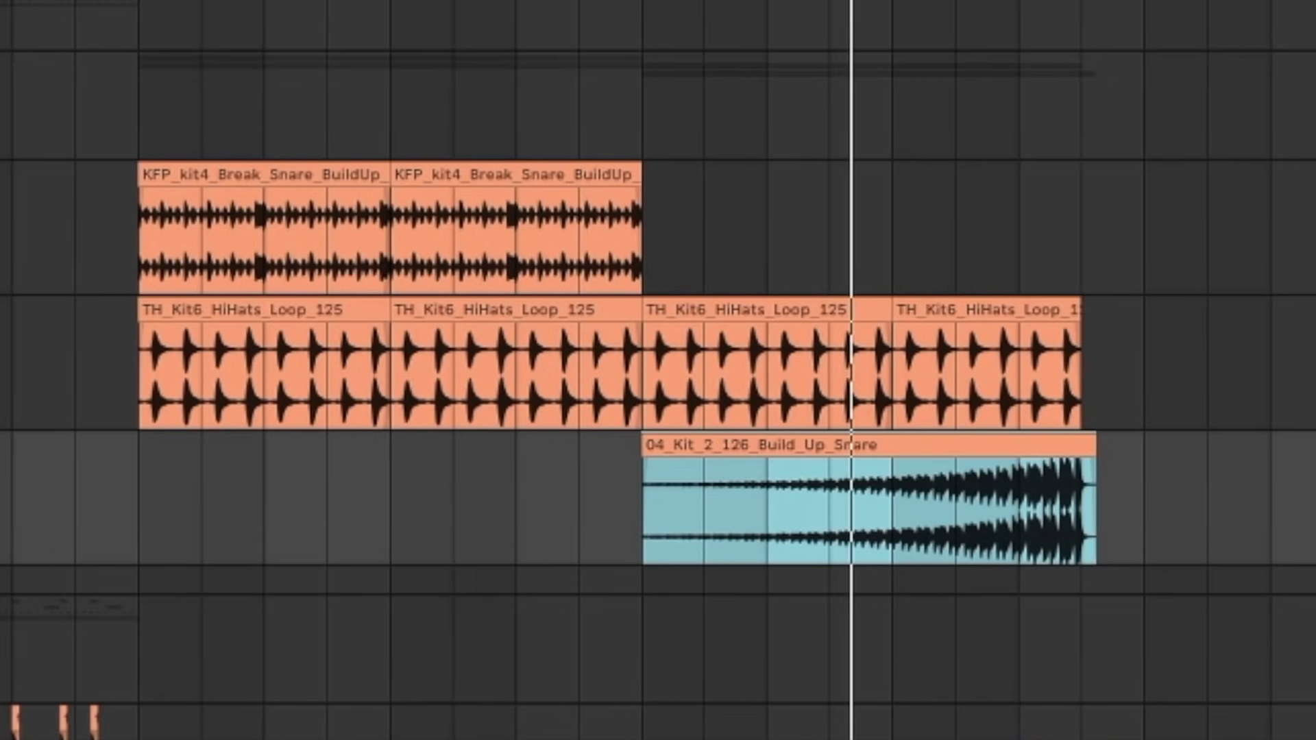
pyautogui.scroll(3, 688, 356)
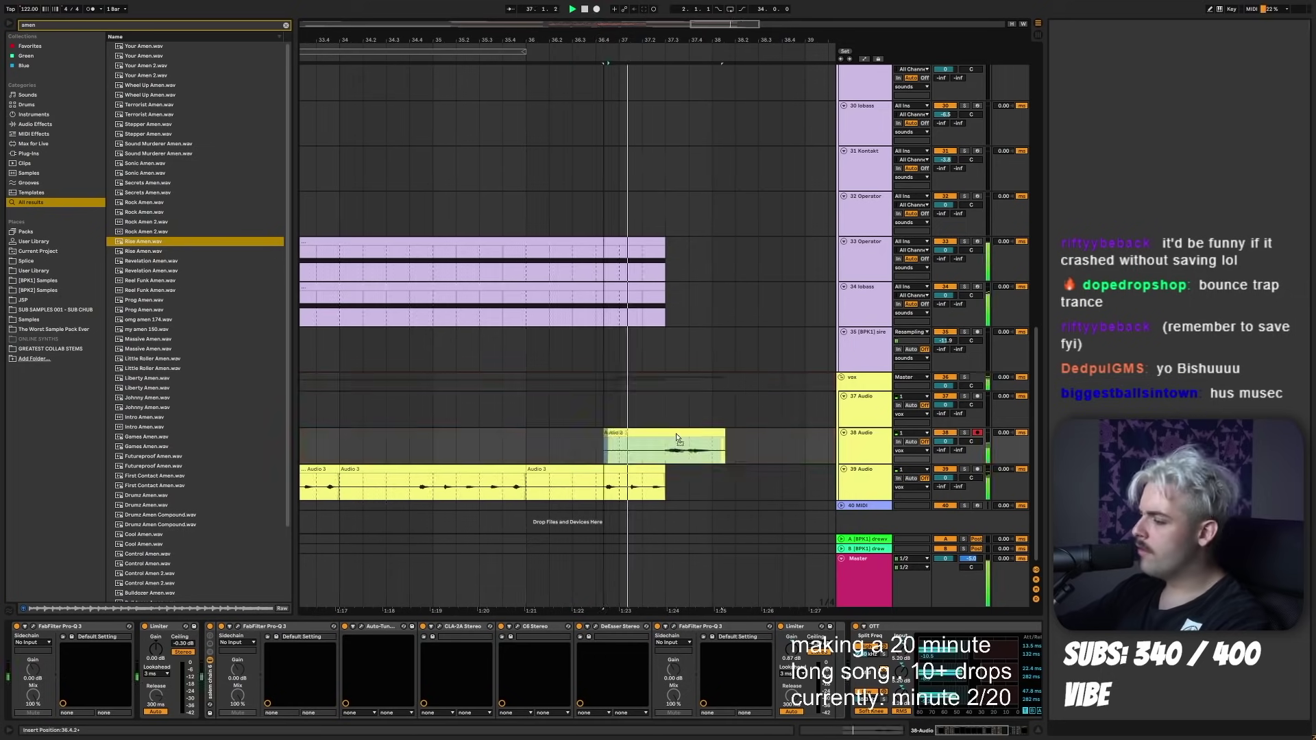
# - Trim the new vocal clip on the second vox track so it runs only from 37.3.1 to 38.1.1
pyautogui.click(676, 433)
pyautogui.moveTo(665, 449); pyautogui.dragTo(572, 449)
pyautogui.press('Delete')
pyautogui.moveTo(850, 392); pyautogui.dragTo(980, 392)
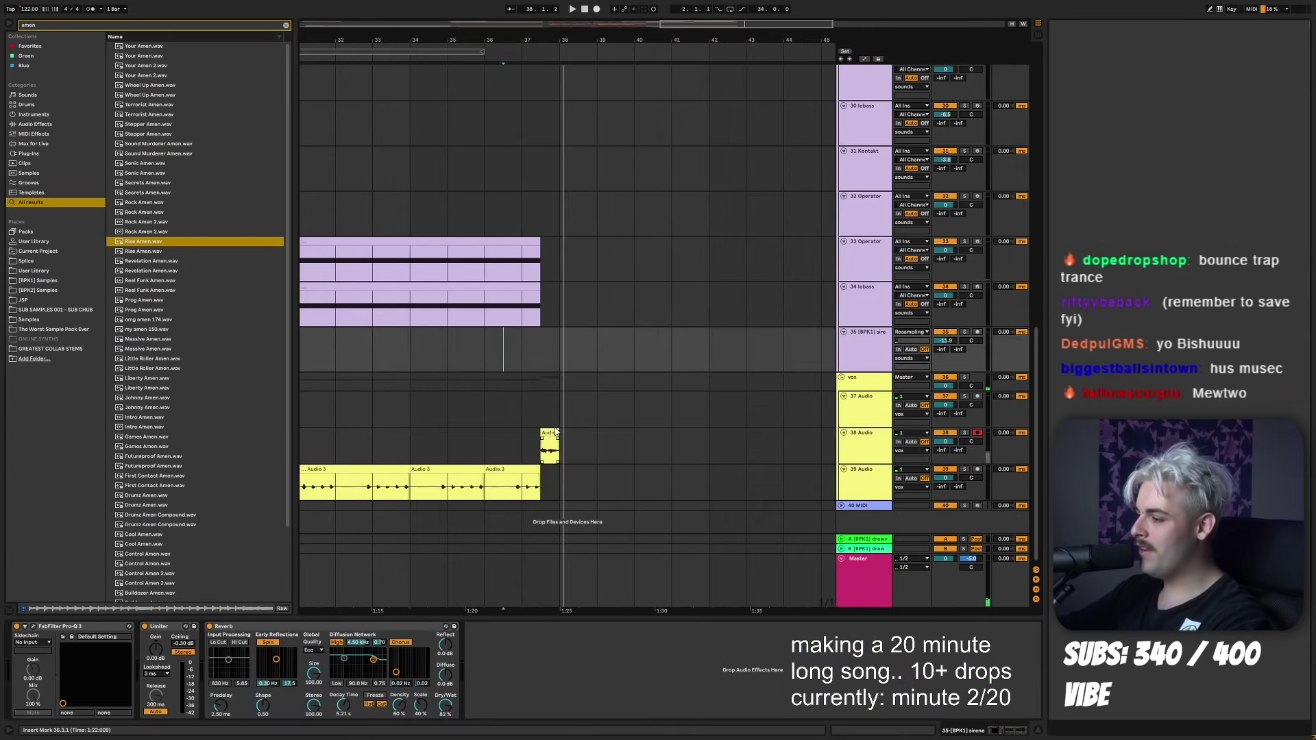
# - Open the vocal clip at 37.3.1 for editing and adjust its sample settings
pyautogui.doubleClick(549, 433)
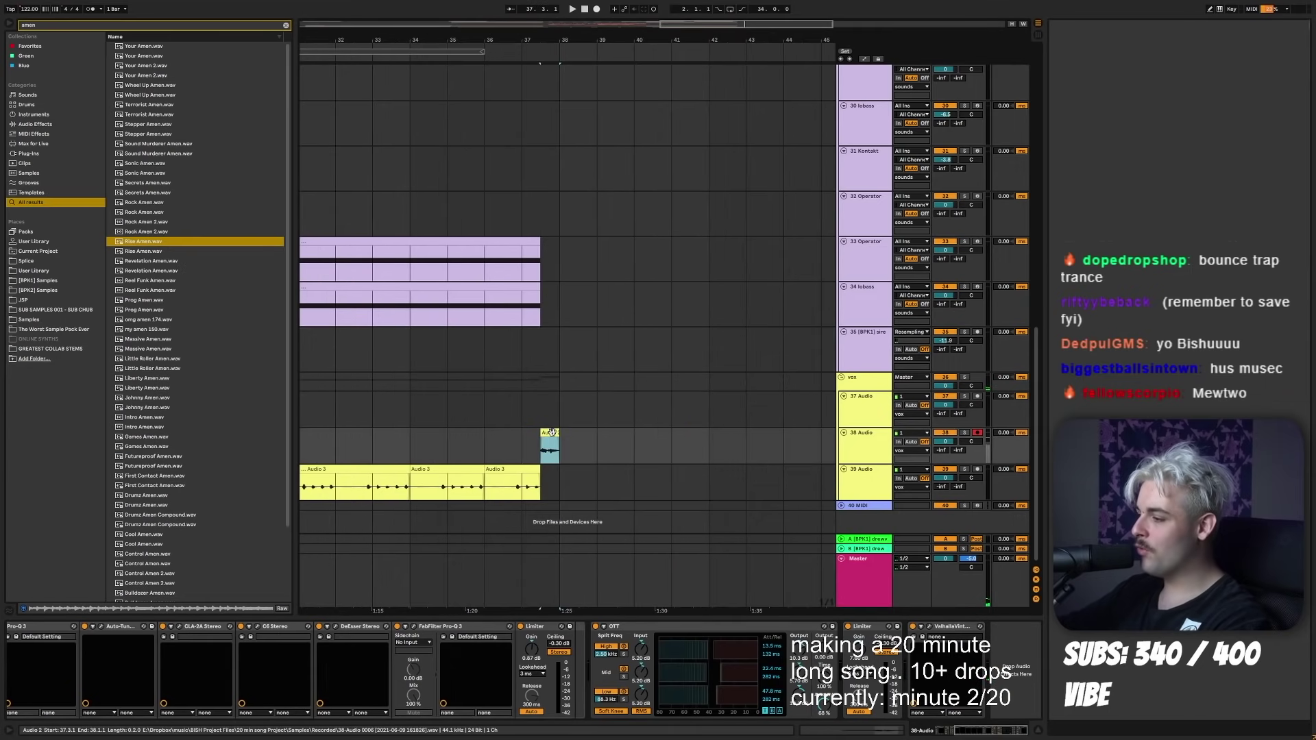
pyautogui.click(128, 439)
pyautogui.click(127, 484)
pyautogui.click(159, 407)
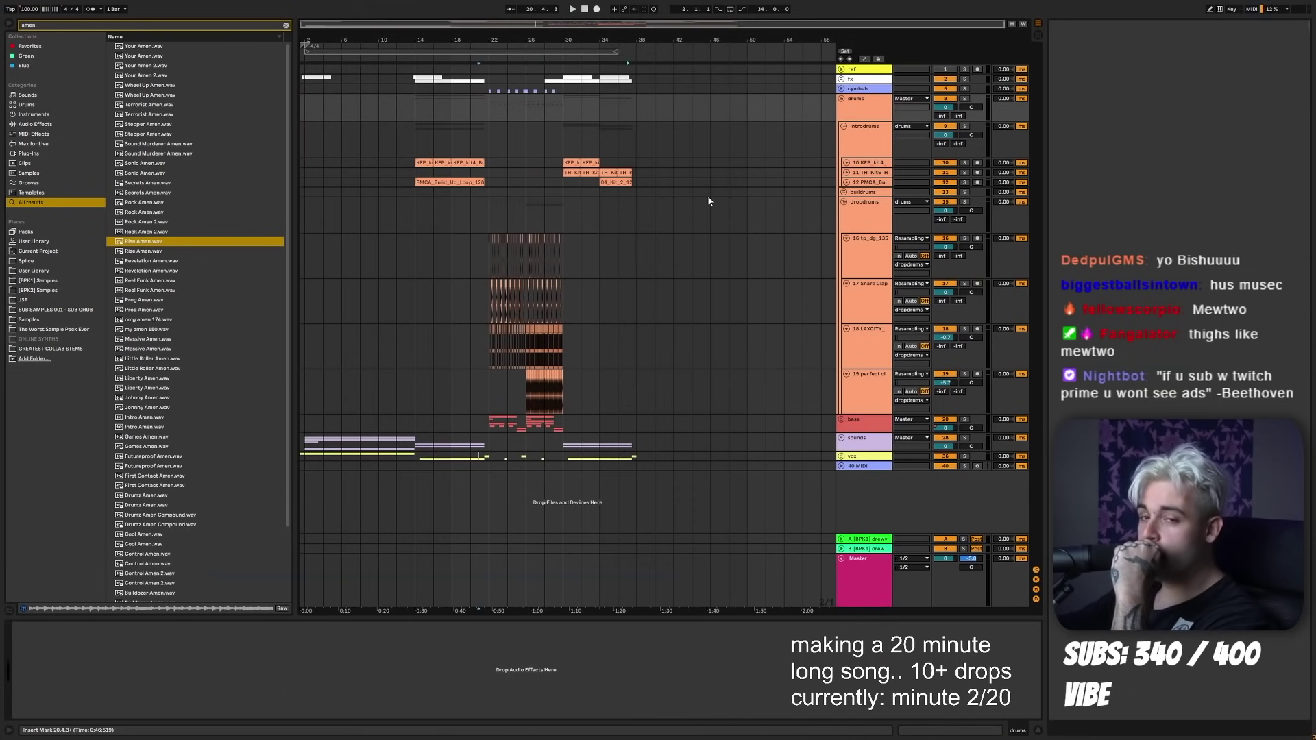
# - Set up a drop 2 group with an audio track inside dropdrums and open the [BPK2] Loops sample folder
pyautogui.click(626, 262)
pyautogui.click(142, 104)
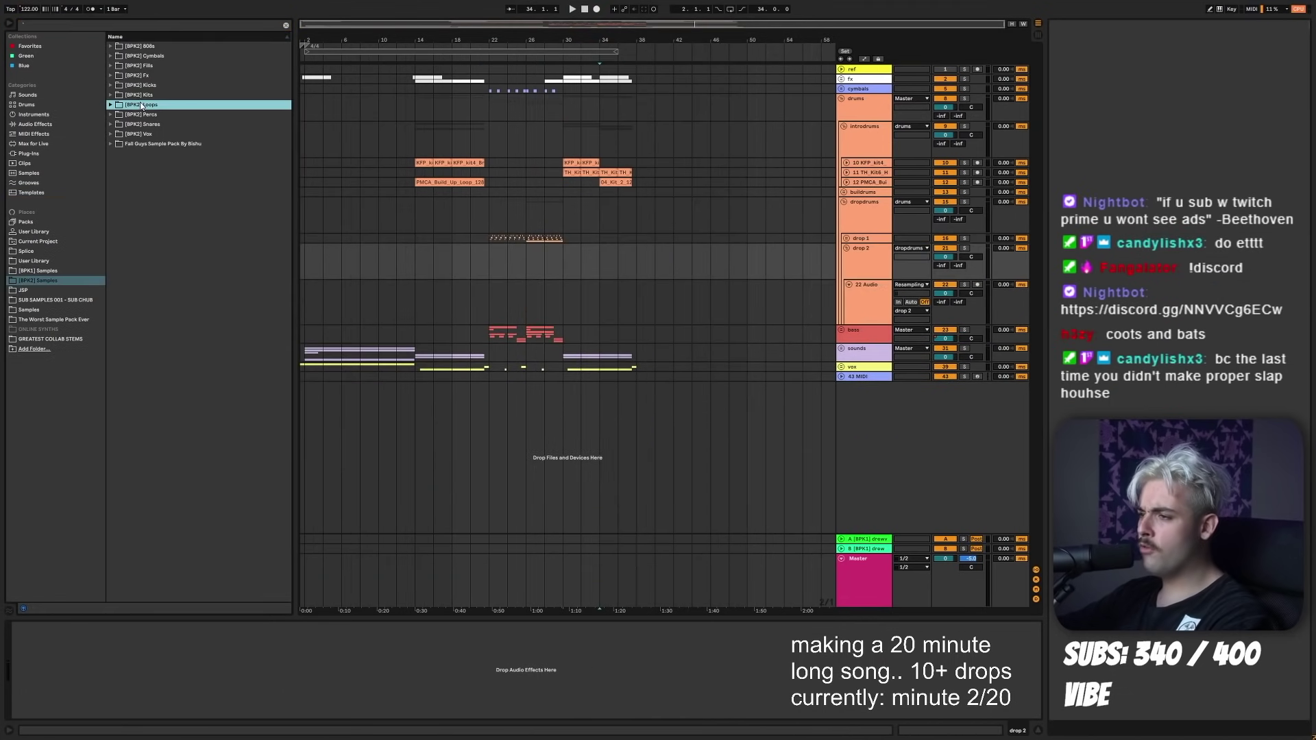
# - Add TH_Kit6_HiHats_Loop_125, dhg_drum_128_stanton_top and drop_fills from Splice's house loops to the drop 2 tracks, and lower the drop_fills track's volume
pyautogui.hotkey('alt', 'Tab')
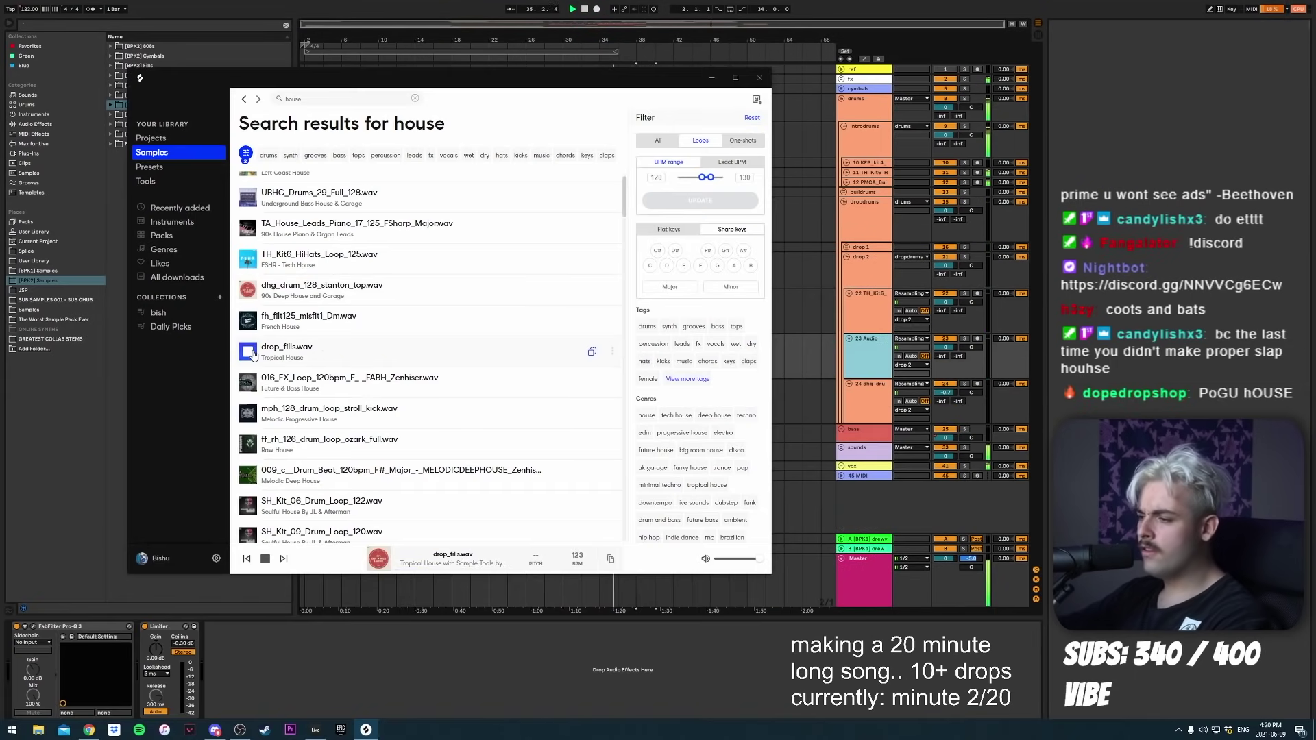
pyautogui.hotkey('alt', 'Tab')
pyautogui.hotkey('alt', 'Tab')
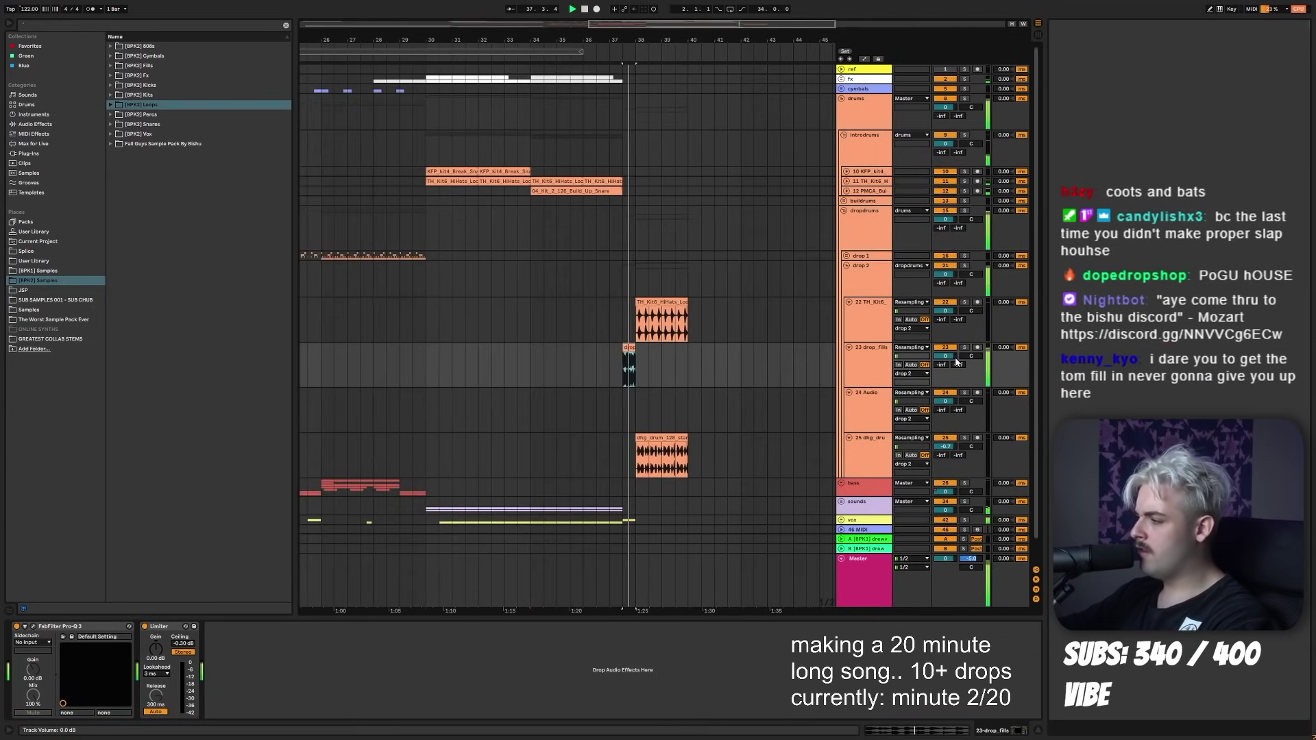
pyautogui.moveTo(946, 356); pyautogui.dragTo(946, 367)
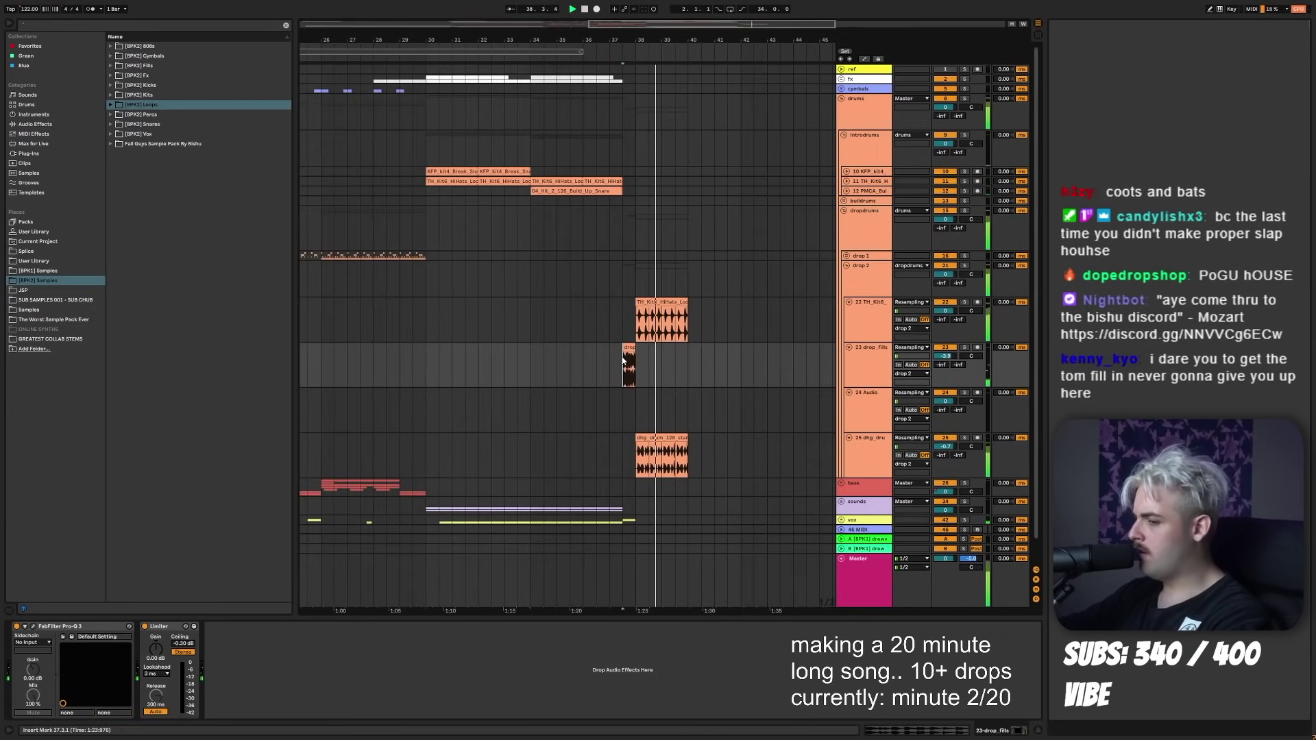
# - Add the FL_JTH_Kit02 kick drum loop from Splice to drop 2 at bar 38 and cut it off from 40.1.1
pyautogui.hotkey('alt', 'Tab')
pyautogui.scroll(-1, 252, 312)
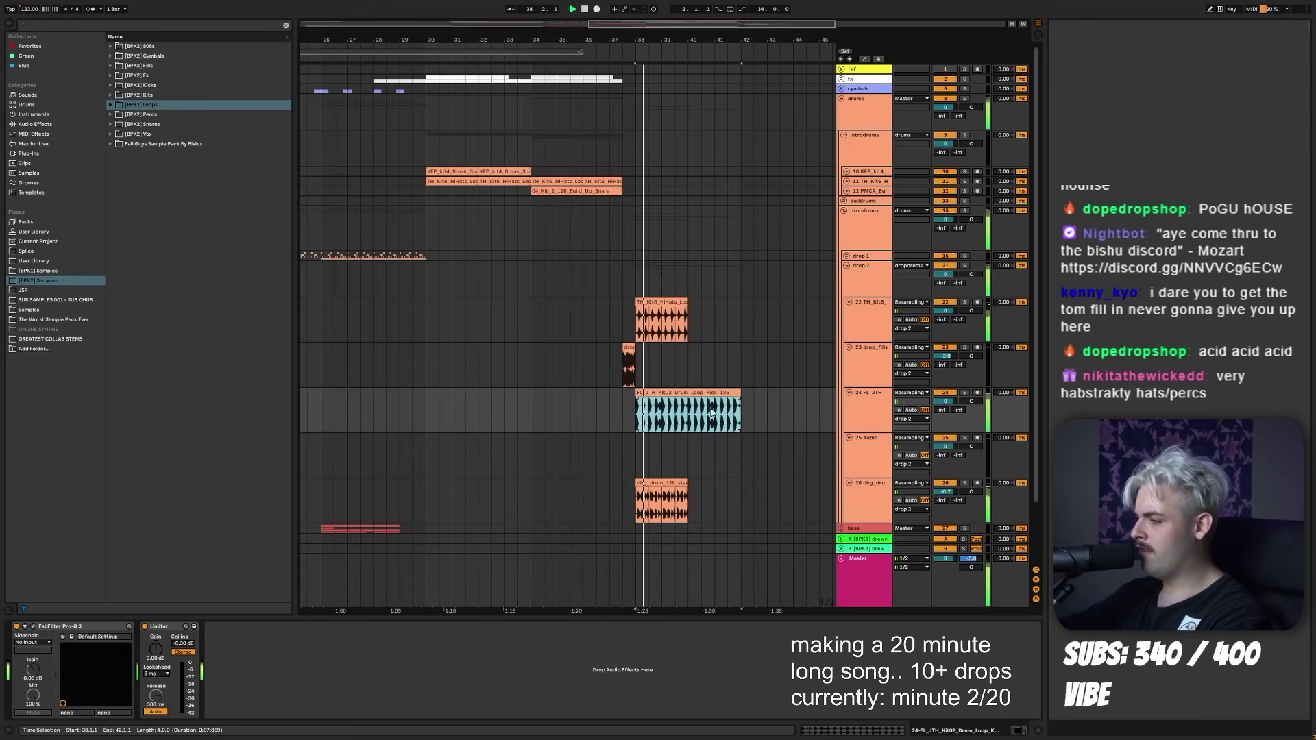
pyautogui.moveTo(690, 415); pyautogui.dragTo(753, 397)
pyautogui.press('Delete')
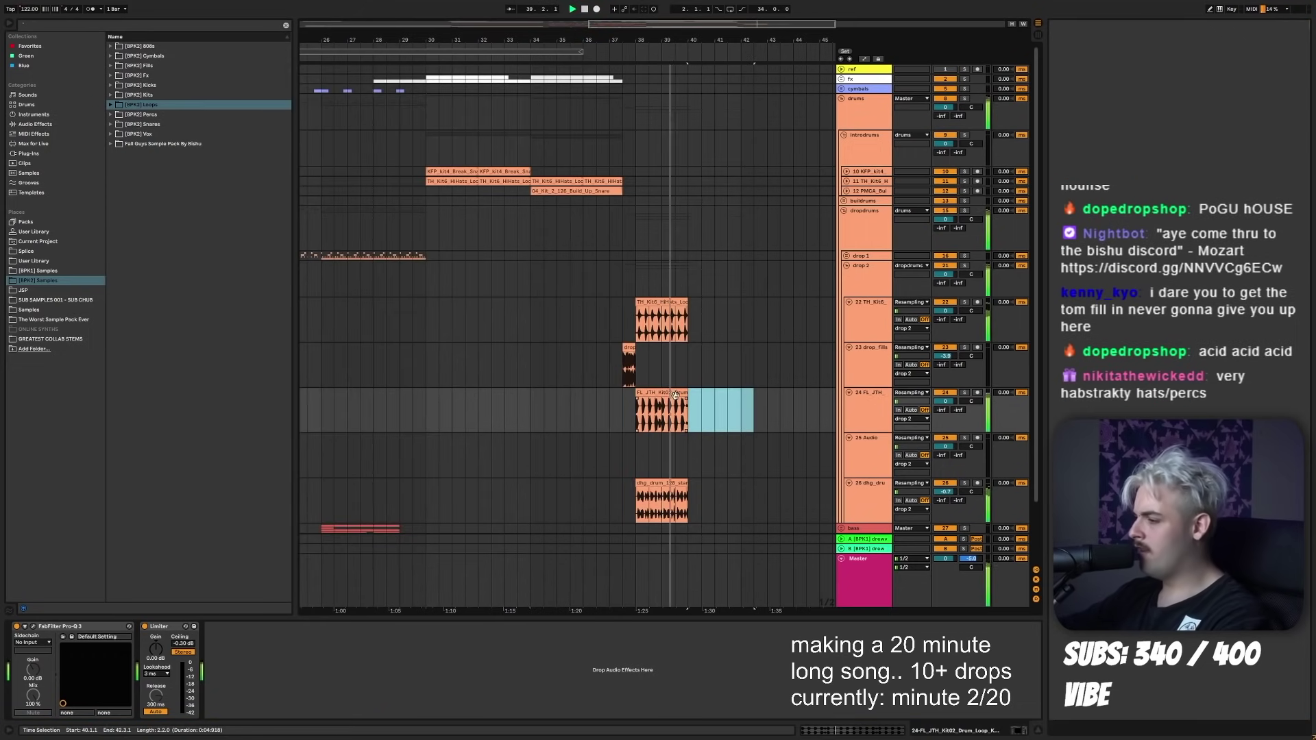
pyautogui.click(667, 391)
# - Delete the D#2 note at 1.4.2 in the drop 2 Serum bass clip, play the pattern and select the last F#2 note
pyautogui.scroll(-5, 610, 330)
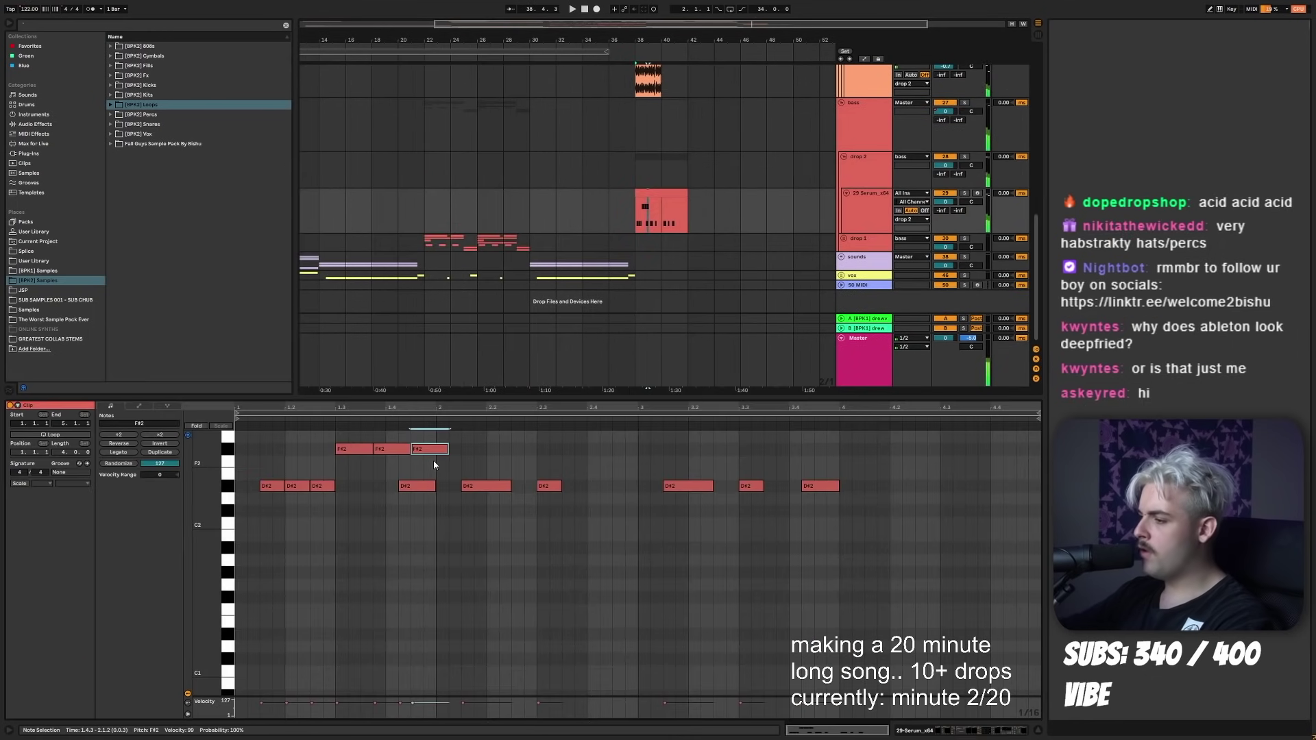
pyautogui.click(432, 487)
pyautogui.press('Delete')
pyautogui.press('space')
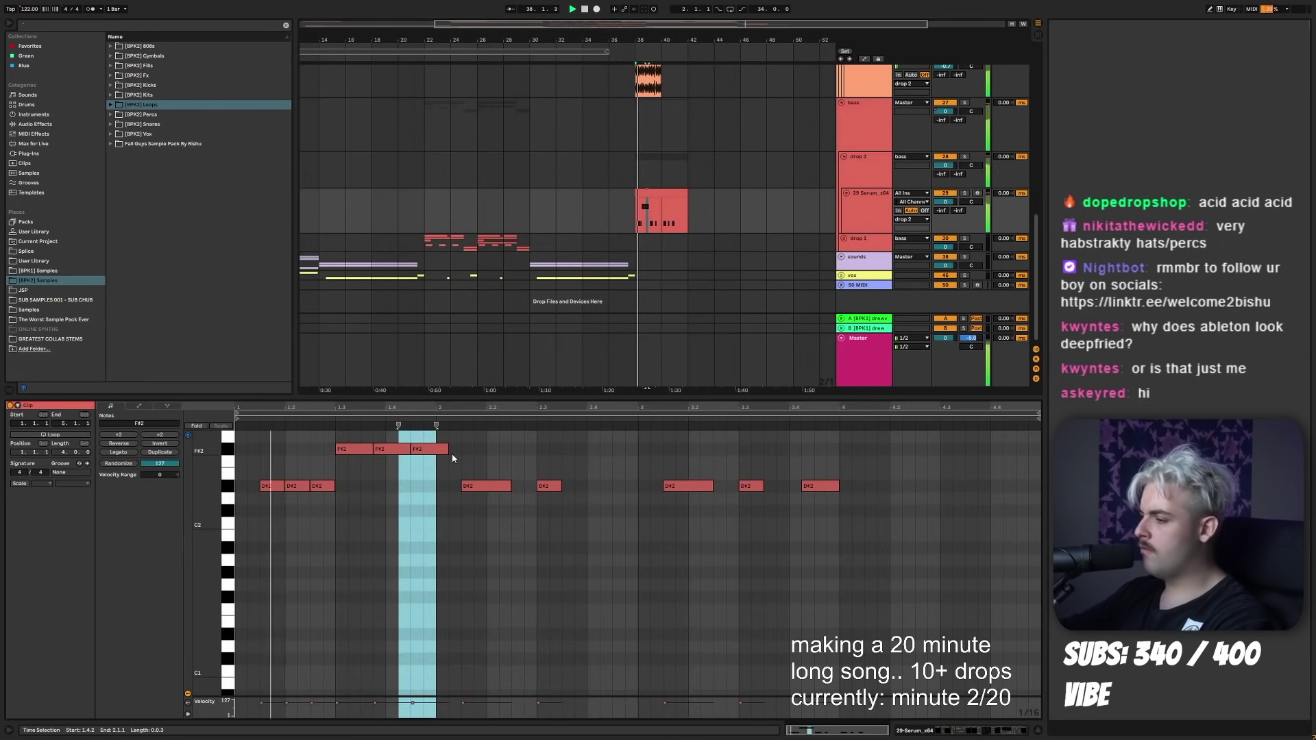
pyautogui.click(447, 450)
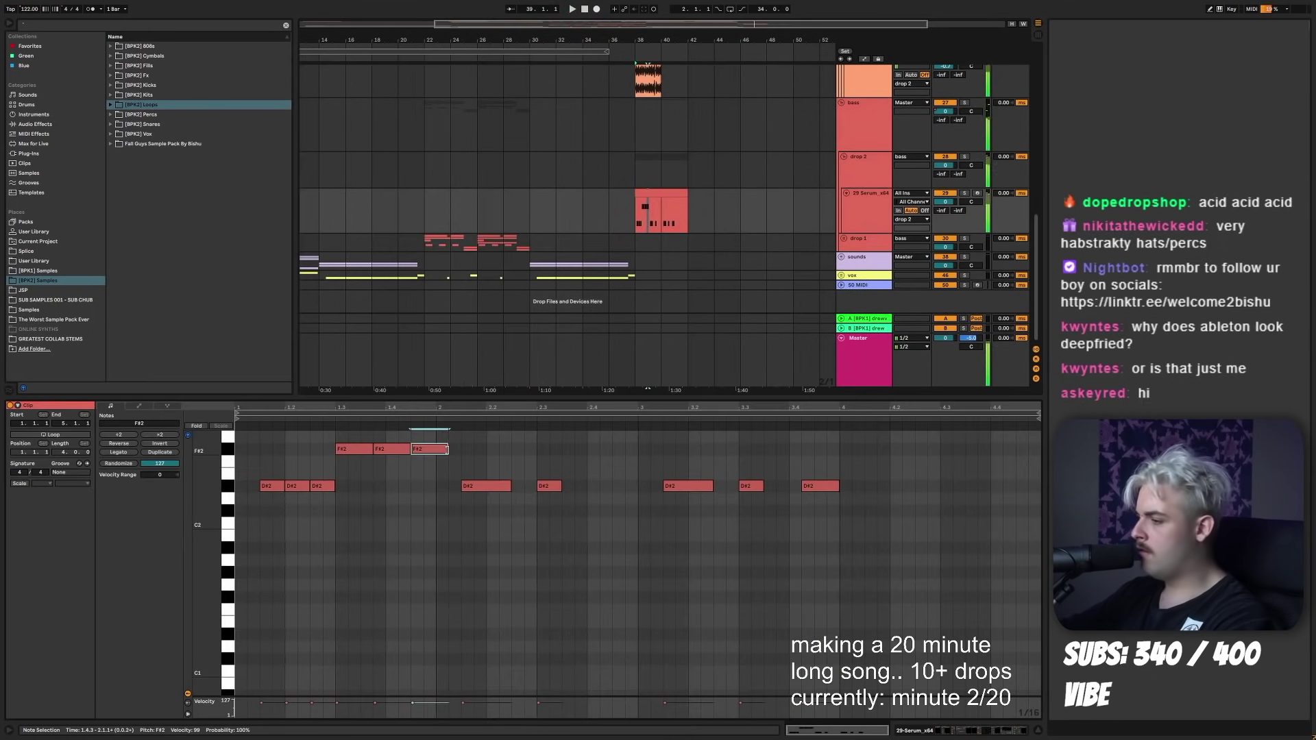
# - Paste the volume automation on the bass group across drop 2, hide the automation lanes and select the Serum bass clip
pyautogui.hotkey('ctrl', 'v')
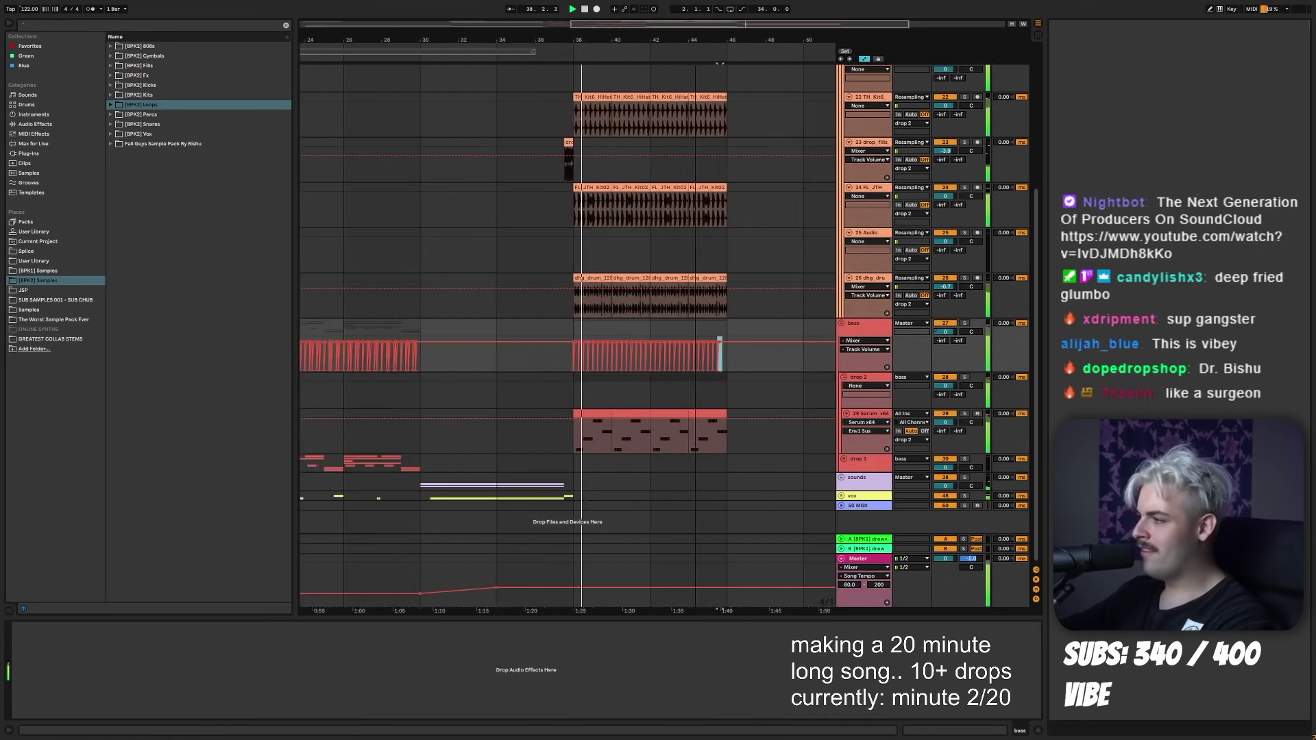
pyautogui.moveTo(696, 63); pyautogui.dragTo(675, 81)
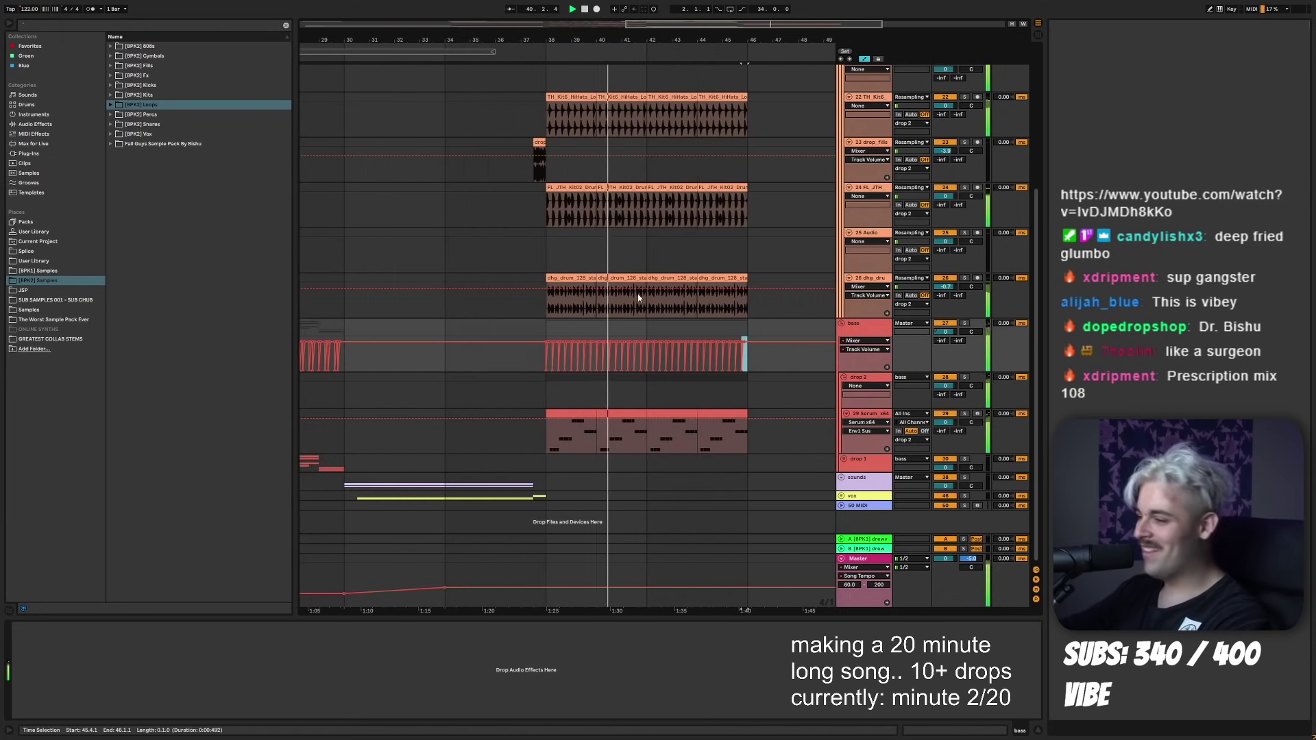
pyautogui.press('a')
pyautogui.moveTo(548, 433); pyautogui.dragTo(746, 433)
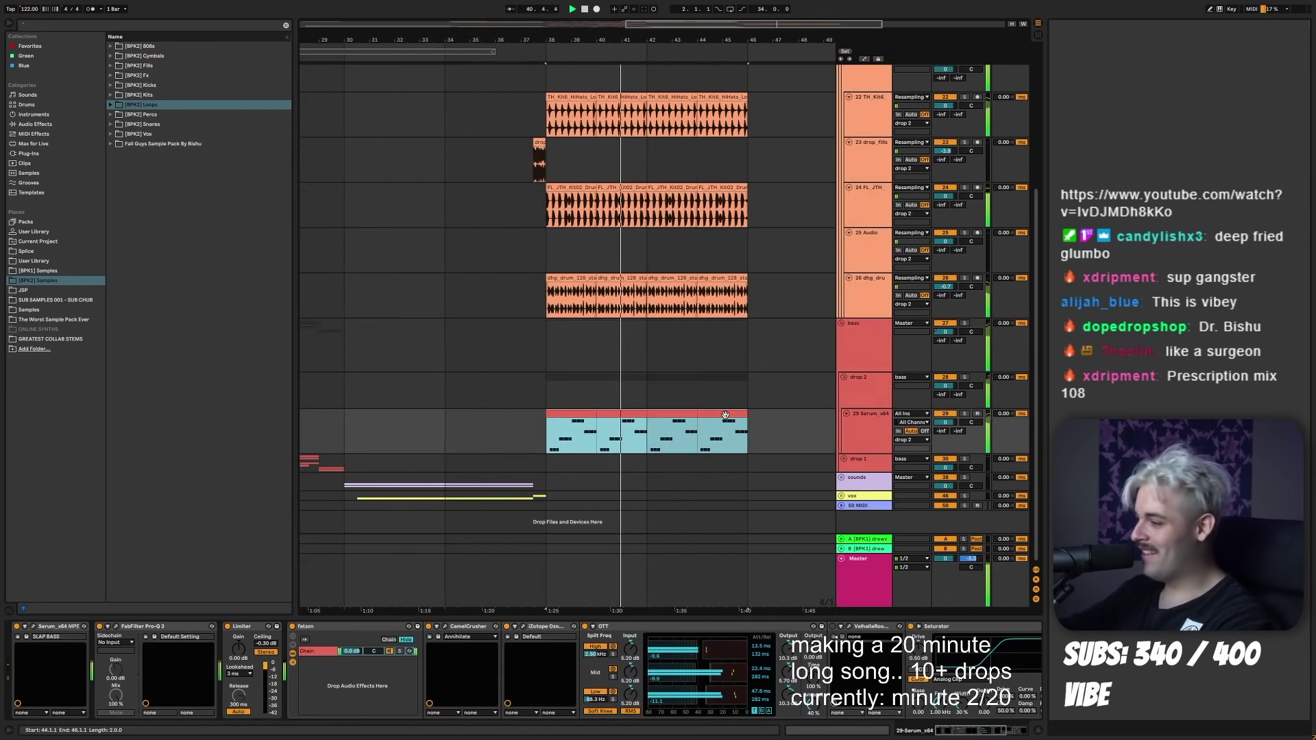
# - Add an Operator track beneath the SLAP BASS Serum track in drop 2, playing a copy of its bass clip
pyautogui.click(32, 626)
pyautogui.scroll(-3, 859, 306)
pyautogui.click(859, 306)
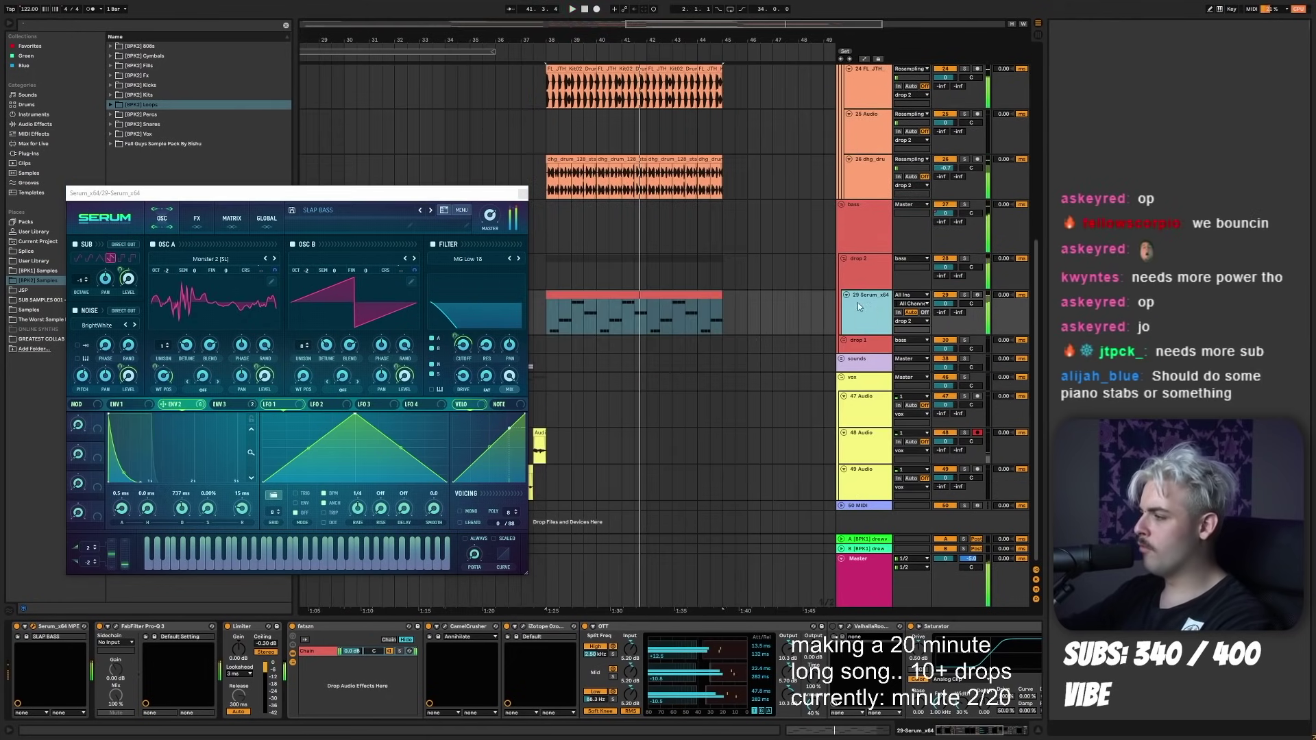
pyautogui.click(521, 193)
pyautogui.hotkey('ctrl', 'd')
pyautogui.hotkey('ctrl', 'alt', 'p')
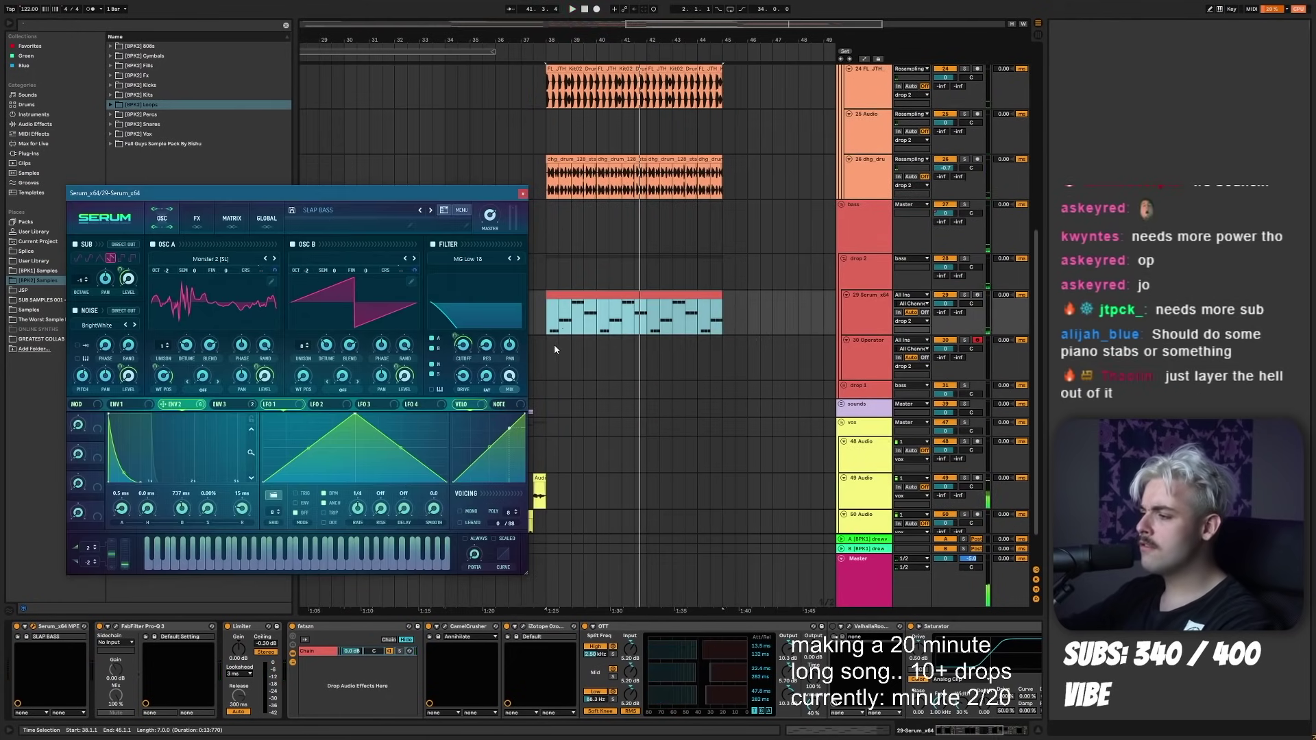
pyautogui.hotkey('ctrl', 'alt', 'p')
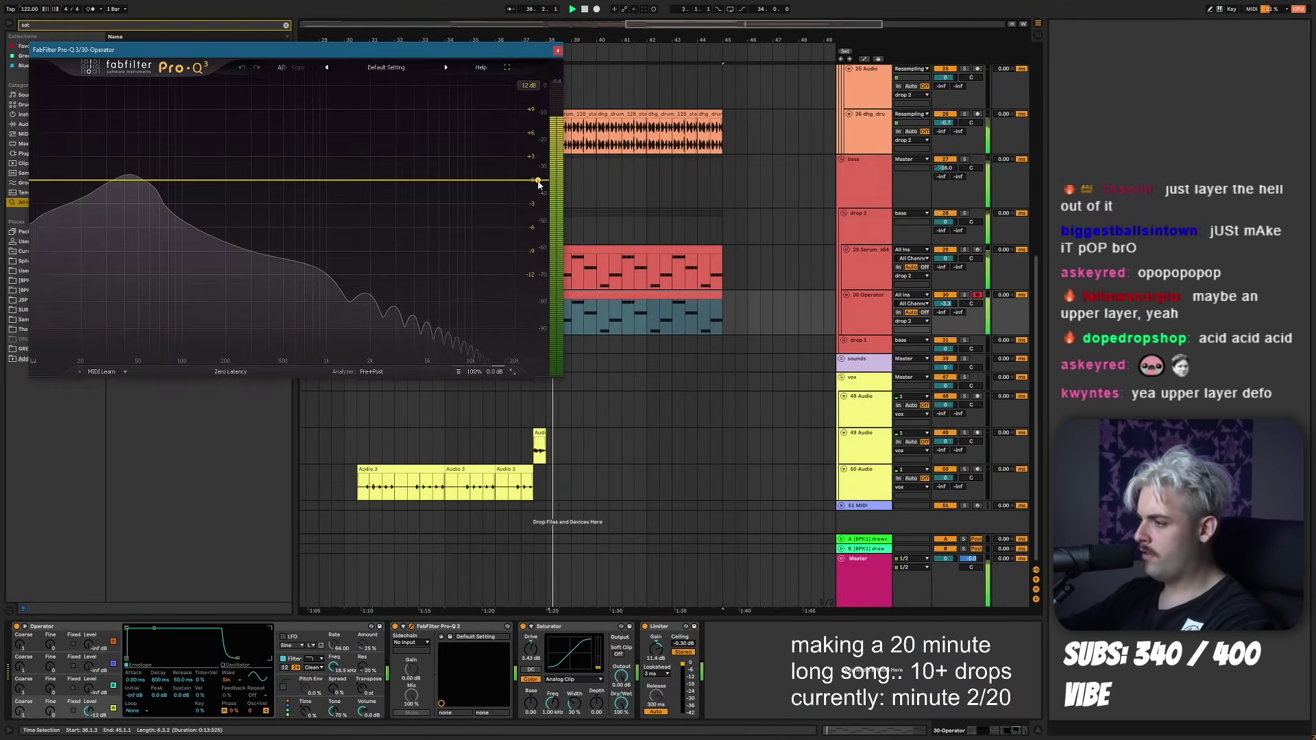
# - Move the high-frequency band down in the FabFilter Pro-Q 3 on drop 2's Operator track and close the equalizer
pyautogui.moveTo(538, 183); pyautogui.dragTo(246, 184)
pyautogui.click(558, 51)
pyautogui.click(687, 230)
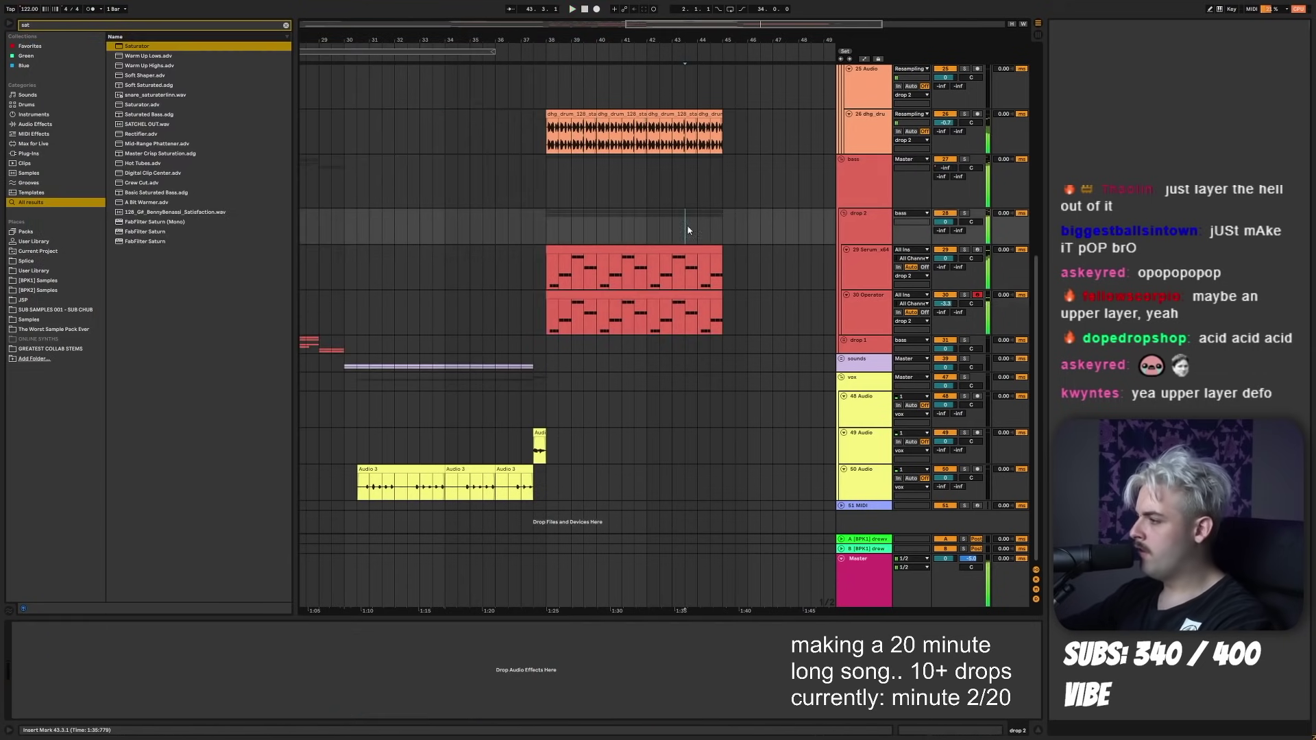
# - Split a one-bar piece out of the PoliceSirenExt clip below the drop 2 Serum bass and duplicate it three times
pyautogui.click(866, 252)
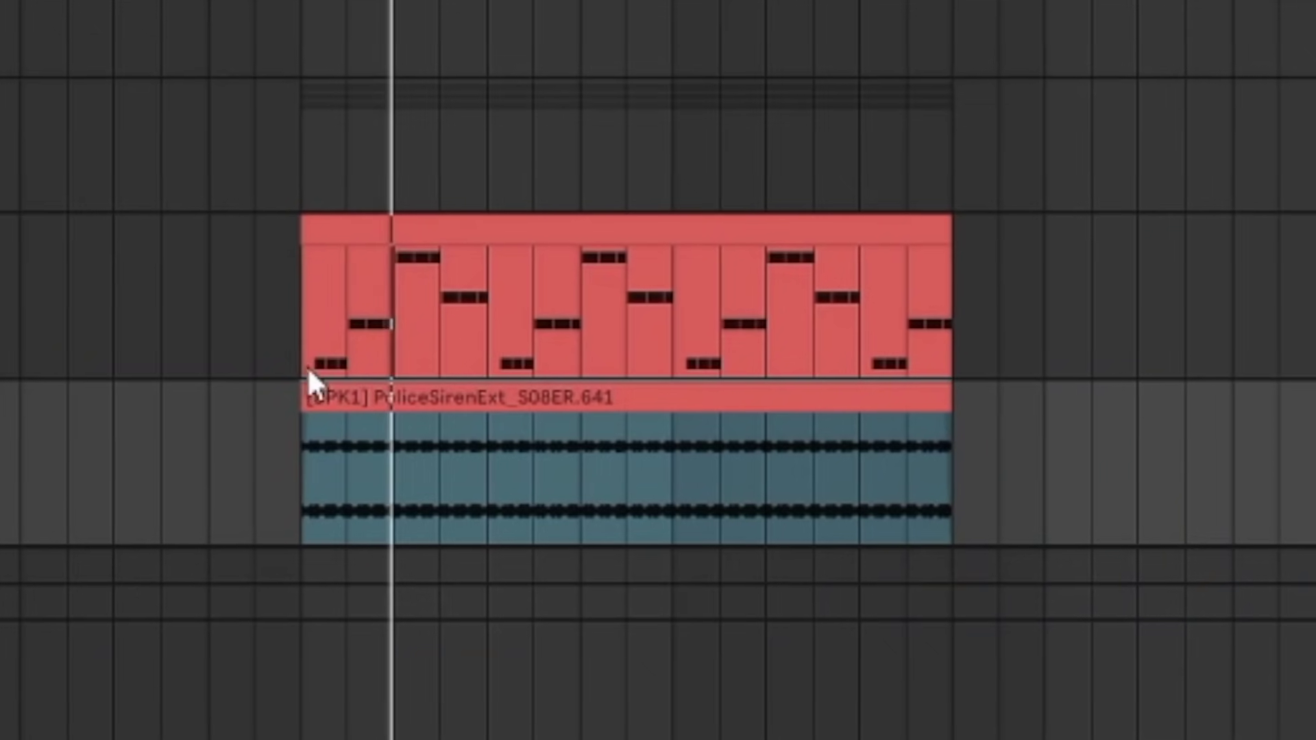
pyautogui.moveTo(307, 367); pyautogui.dragTo(483, 473)
pyautogui.hotkey('ctrl', 'e')
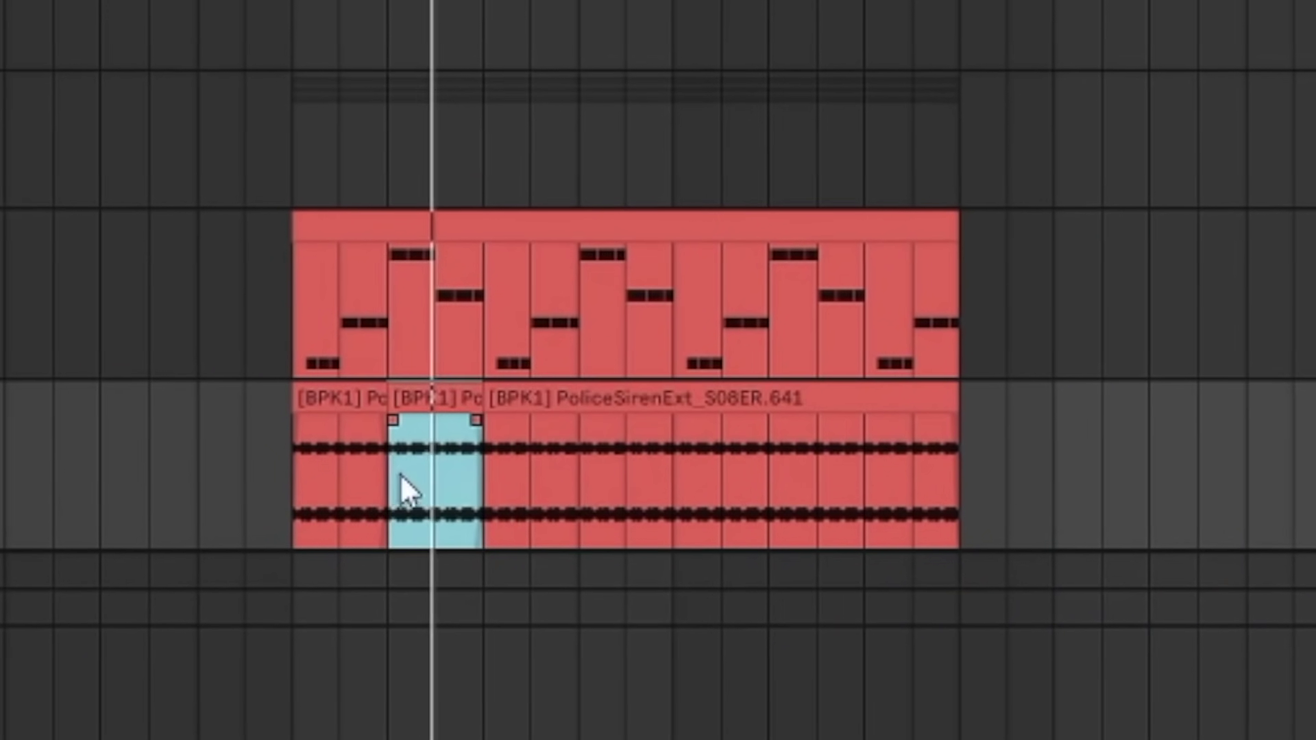
pyautogui.hotkey('ctrl', 'd')
pyautogui.hotkey('ctrl', 'd')
pyautogui.hotkey('ctrl', 'd')
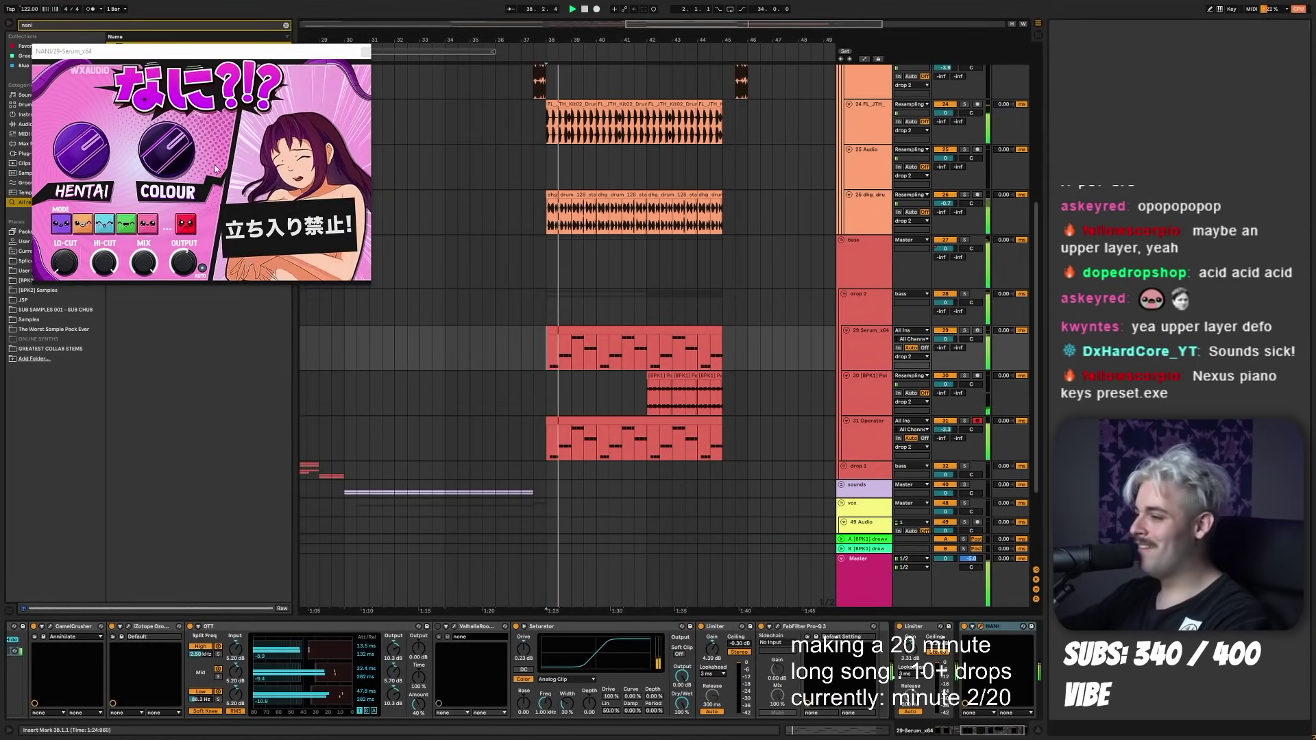
# - Adjust NANI's Colour and mode on the drop 2 Serum bass, and layer its second clip with a duplicate Serum track transposed to A#3–F#4
pyautogui.click(171, 152)
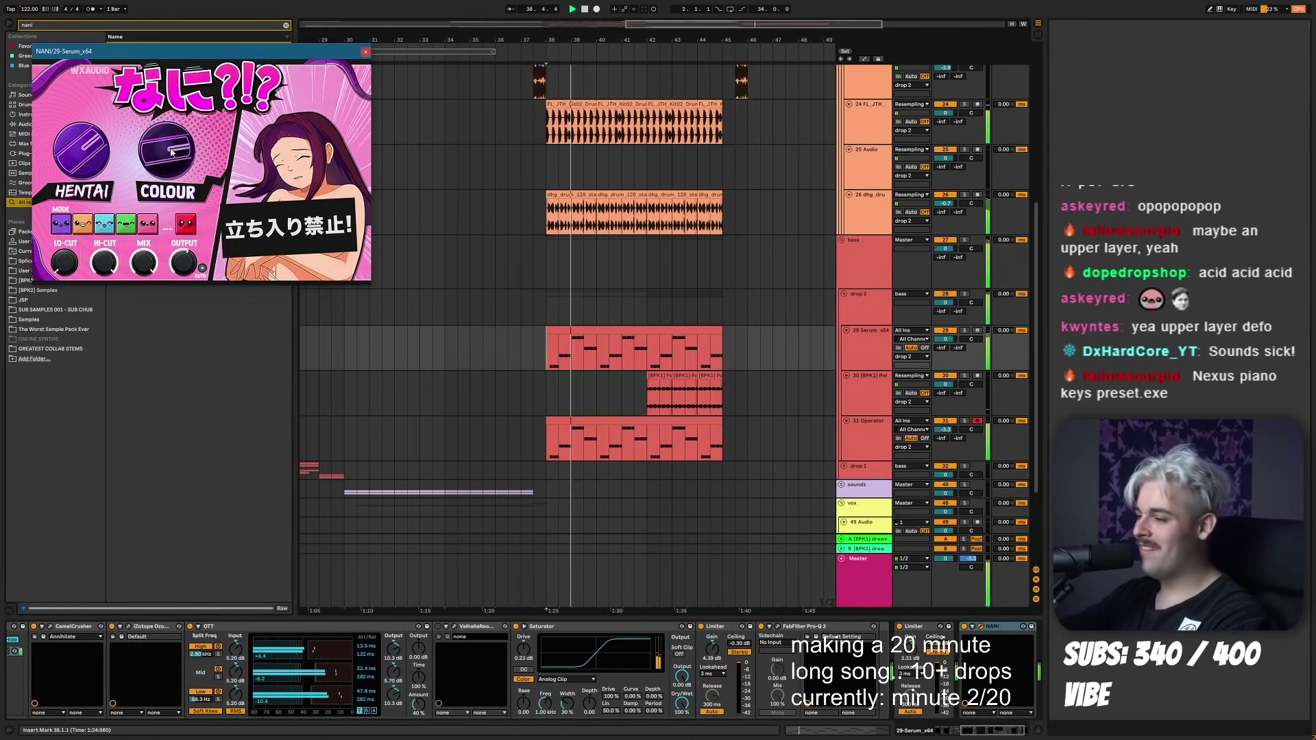
pyautogui.click(191, 224)
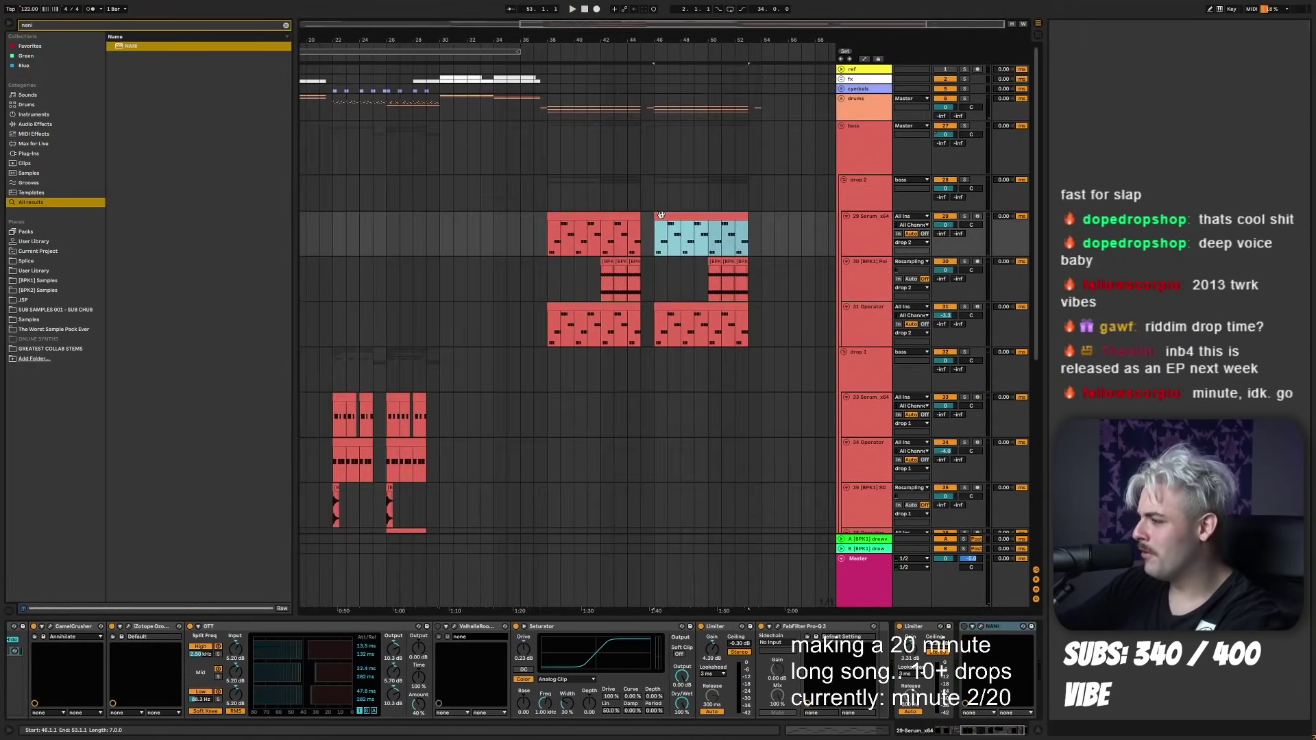
pyautogui.hotkey('shift', 'Tab')
pyautogui.hotkey('shift', 'Tab')
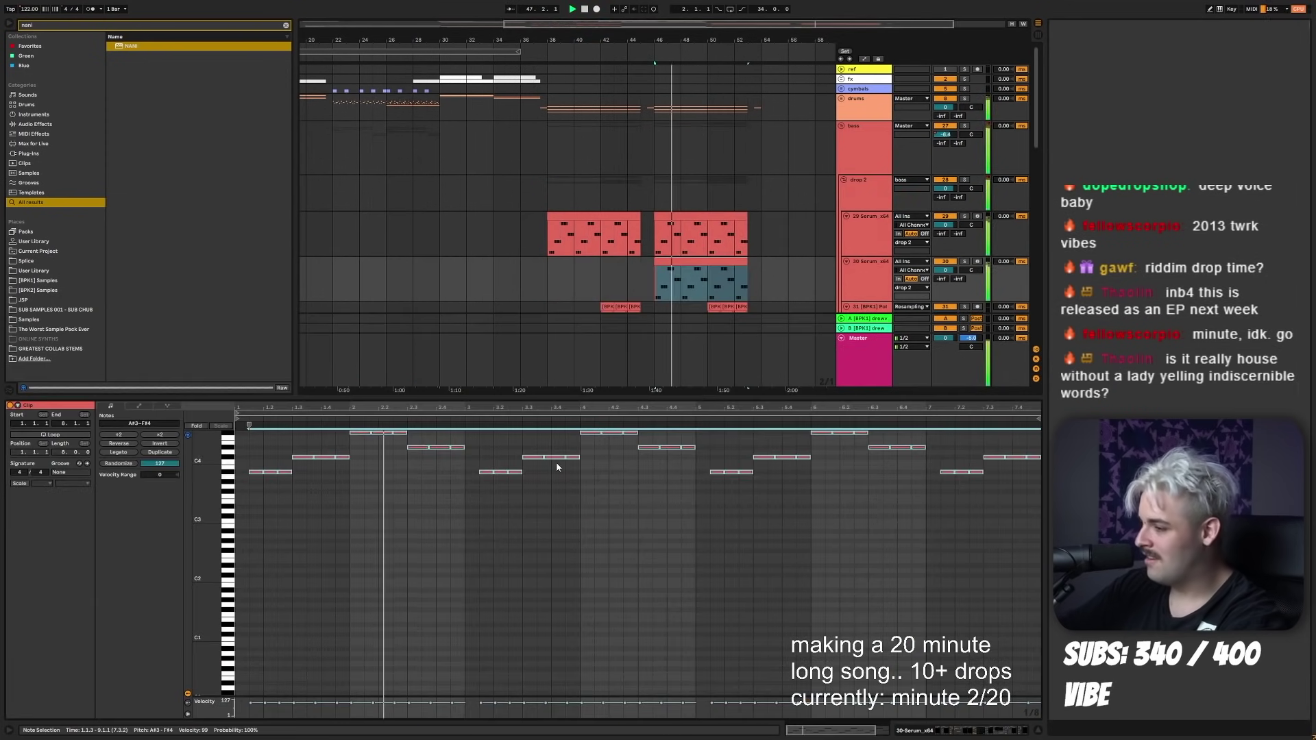
pyautogui.hotkey('shift', 'Tab')
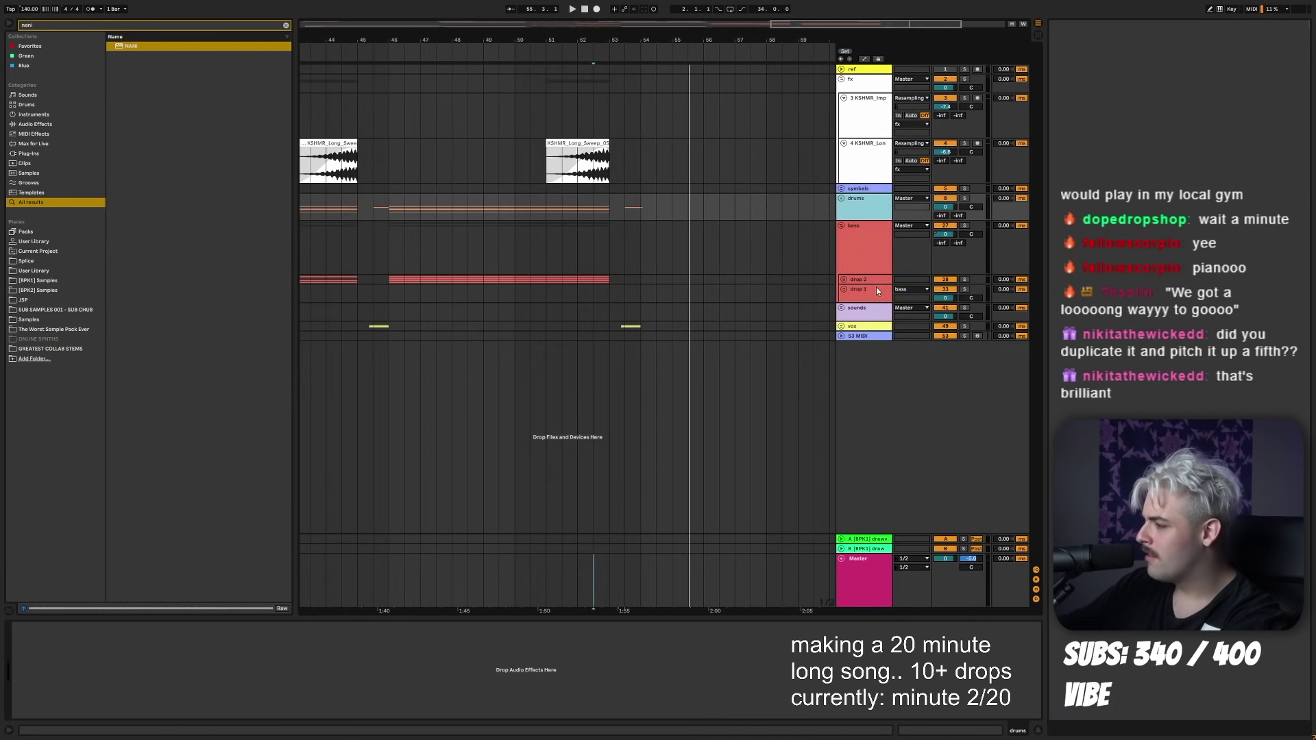
# - Set up a drop 3 group containing an audio track inside the bass group
pyautogui.click(863, 297)
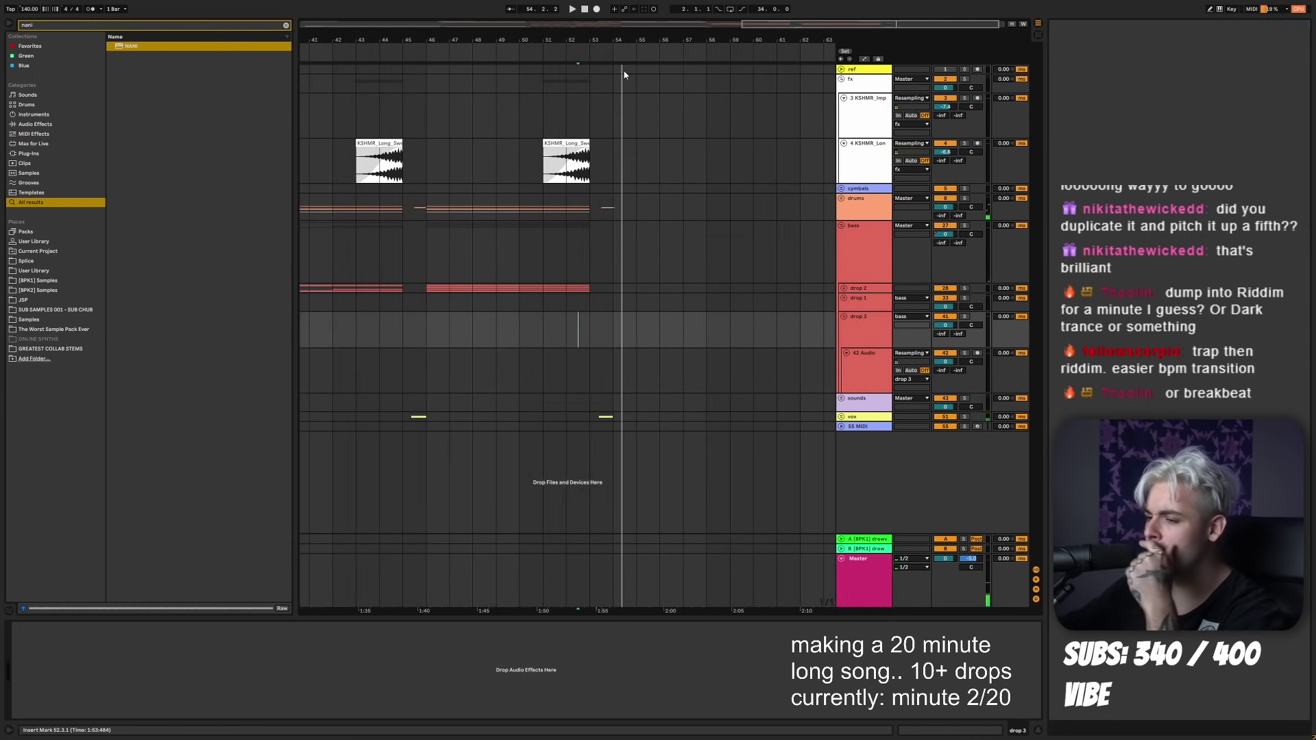
pyautogui.moveTo(636, 53); pyautogui.dragTo(630, 117)
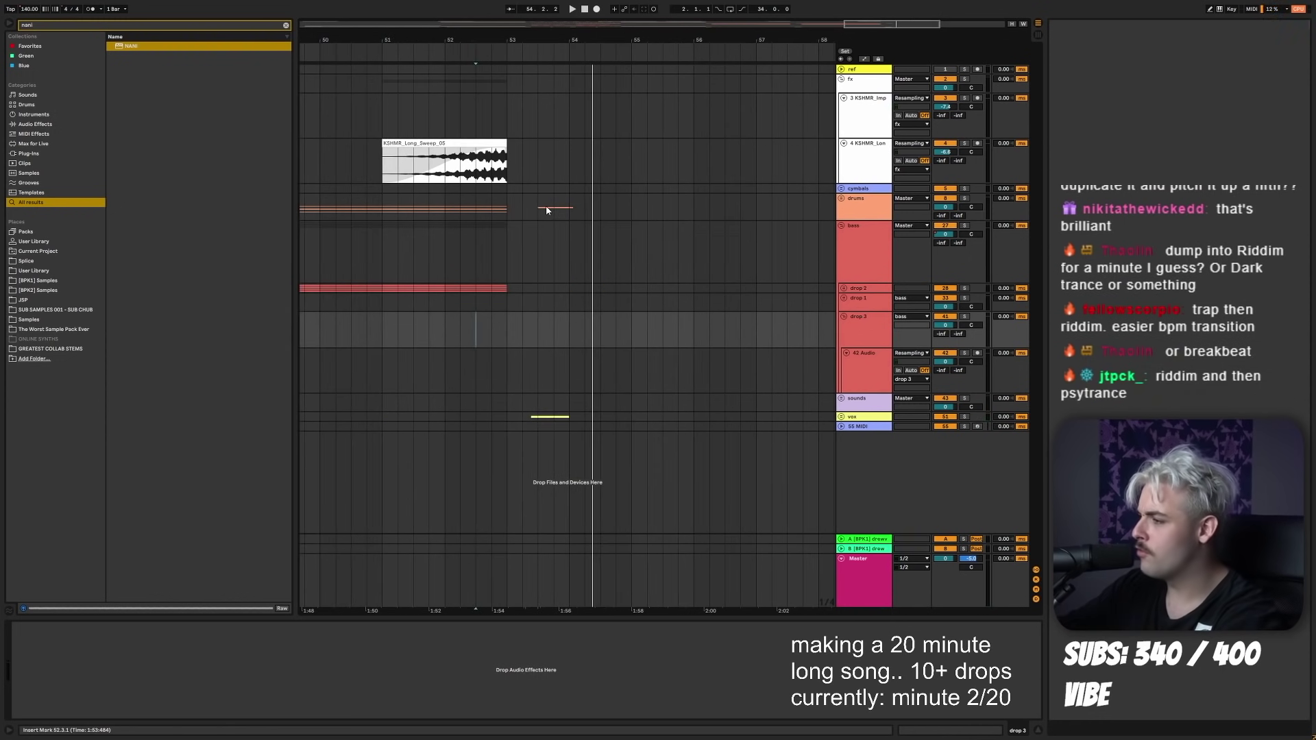
pyautogui.click(545, 206)
pyautogui.press('space')
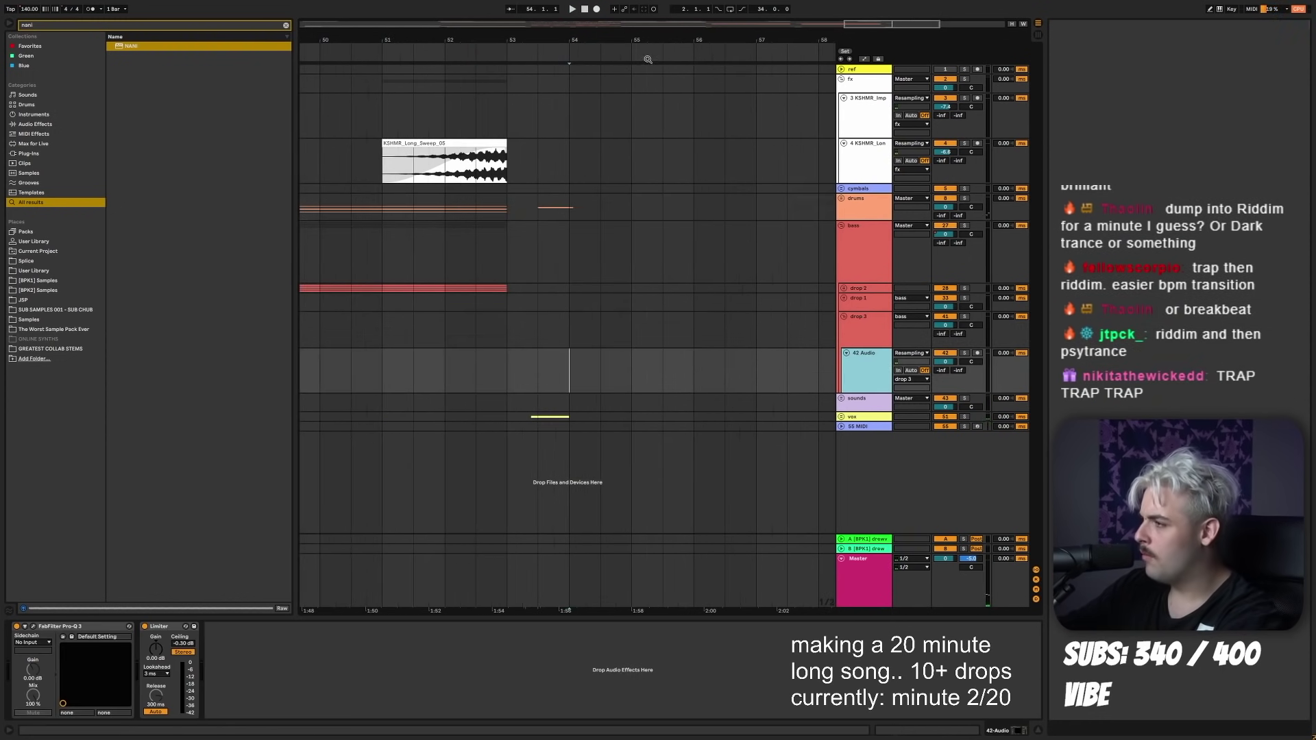
pyautogui.moveTo(647, 59); pyautogui.dragTo(650, 13)
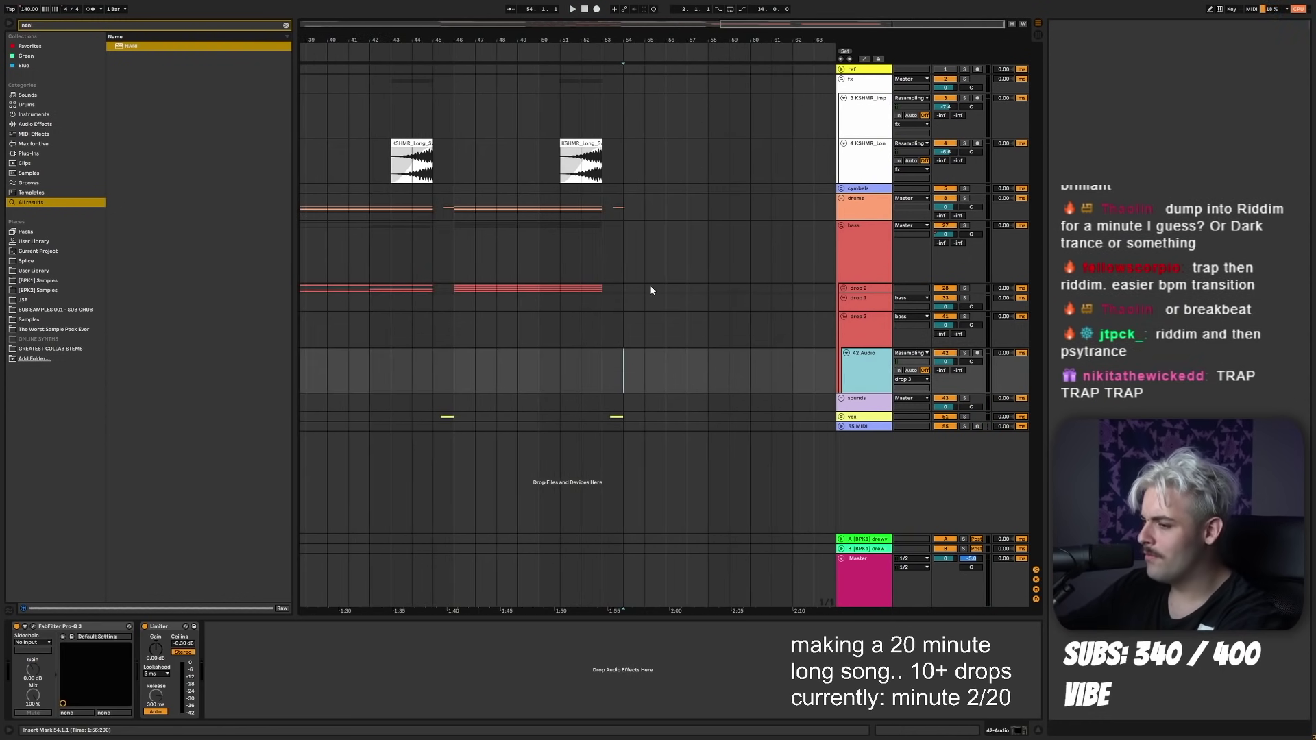
# - Copy the KSHMR_Long_Sweep_05 riser to bars 53–55 leading into drop 3, and save the Set
pyautogui.click(621, 371)
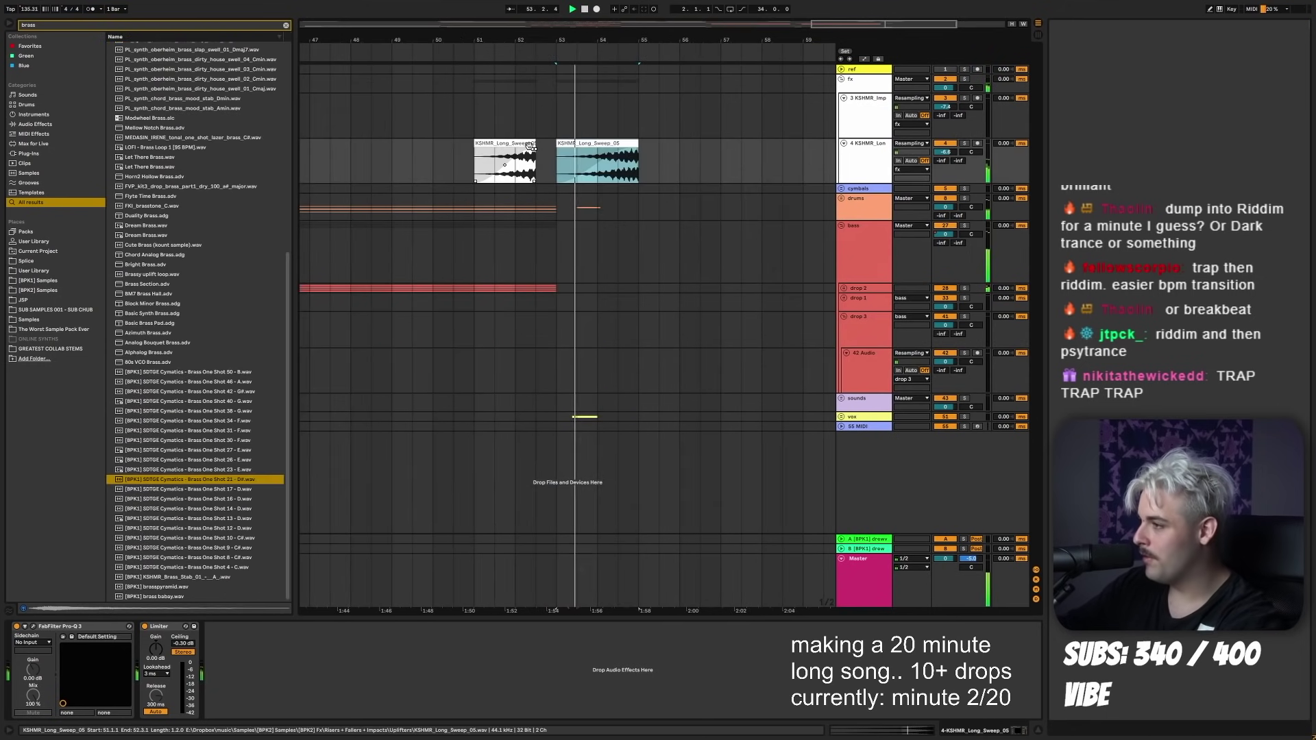
pyautogui.hotkey('ctrl', 's')
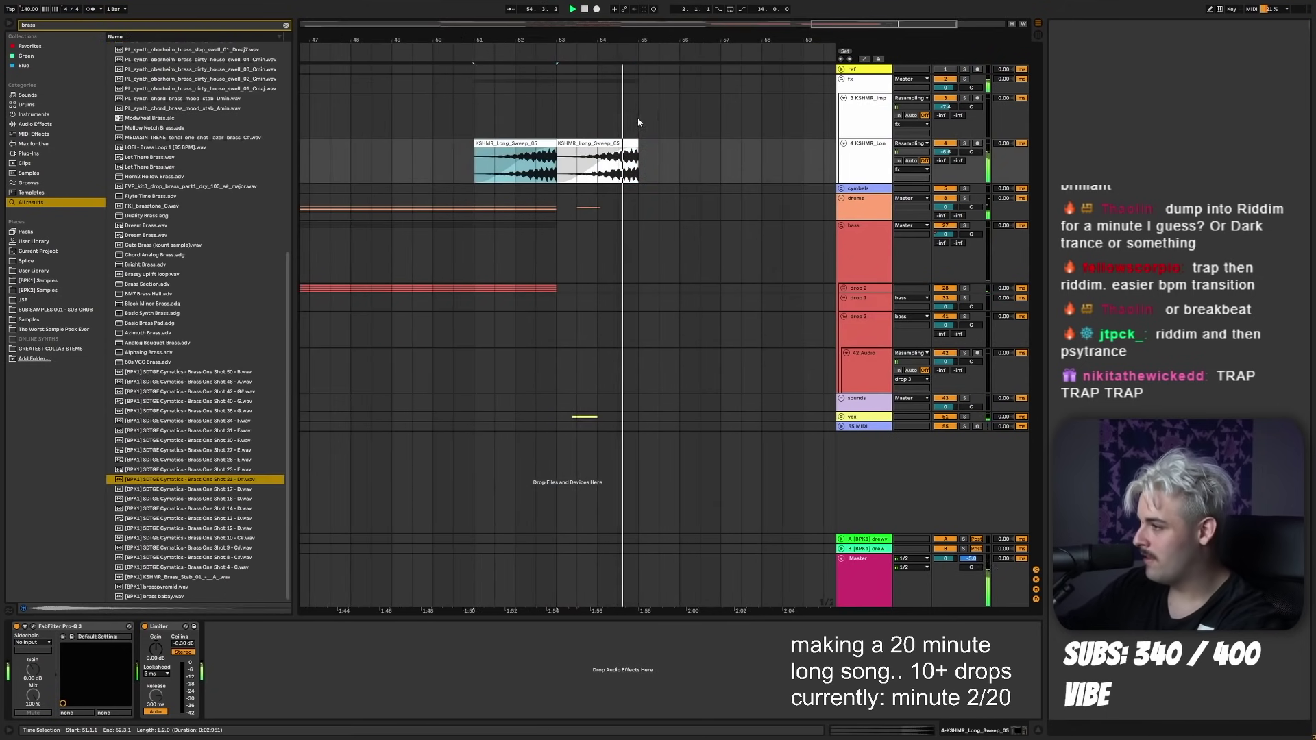
pyautogui.press('-')
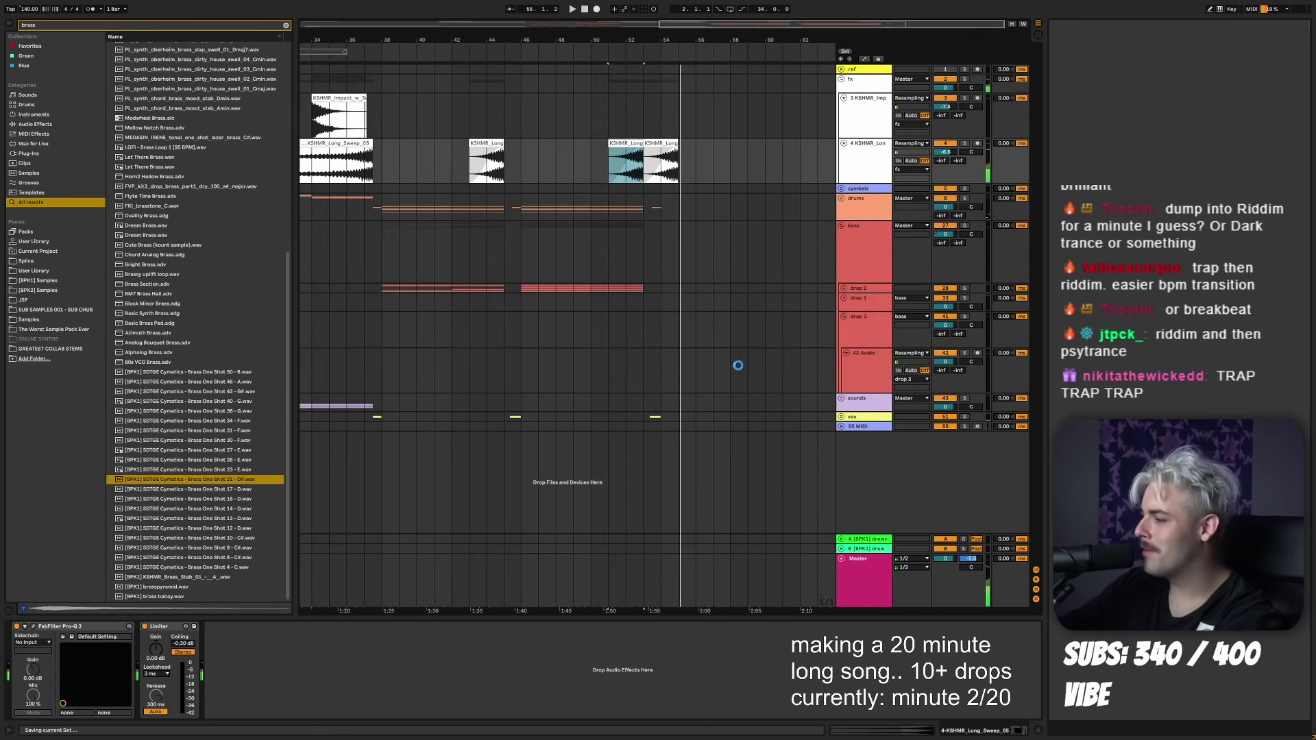
# - Insert a MIDI track in drop 3's bass group and load Kontakt on it
pyautogui.moveTo(738, 365); pyautogui.dragTo(682, 370)
pyautogui.rightClick(690, 376)
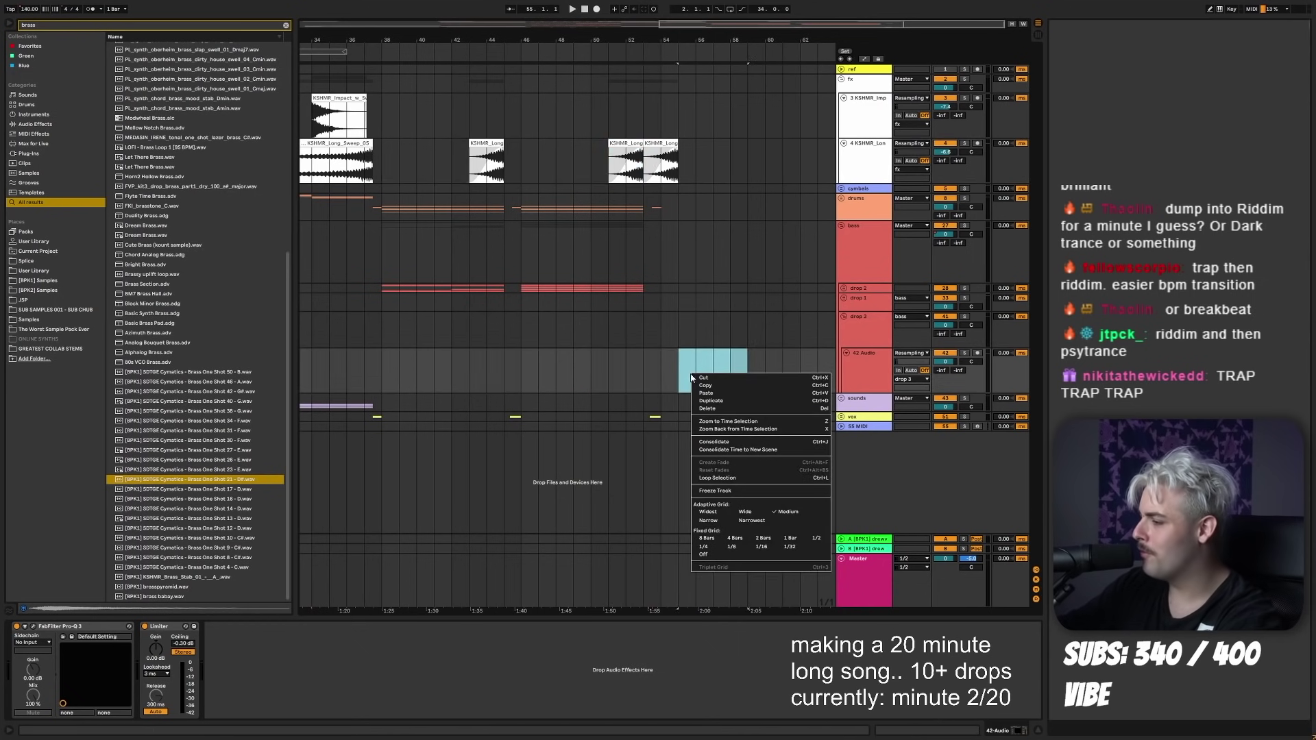
pyautogui.press('Escape')
pyautogui.click(866, 355)
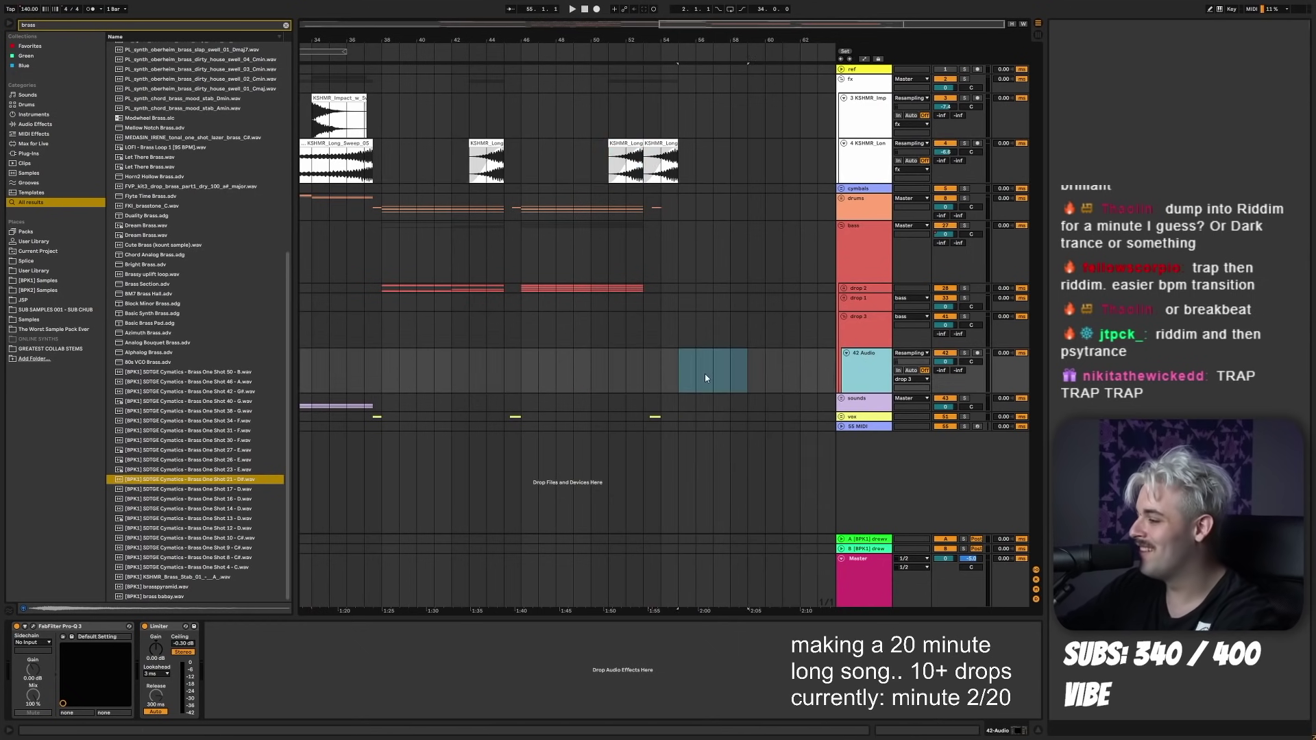
pyautogui.hotkey('ctrl', 'shift', 't')
pyautogui.hotkey('ctrl', 'f')
pyautogui.write('kontakt')
pyautogui.press('Down')
pyautogui.press('Return')
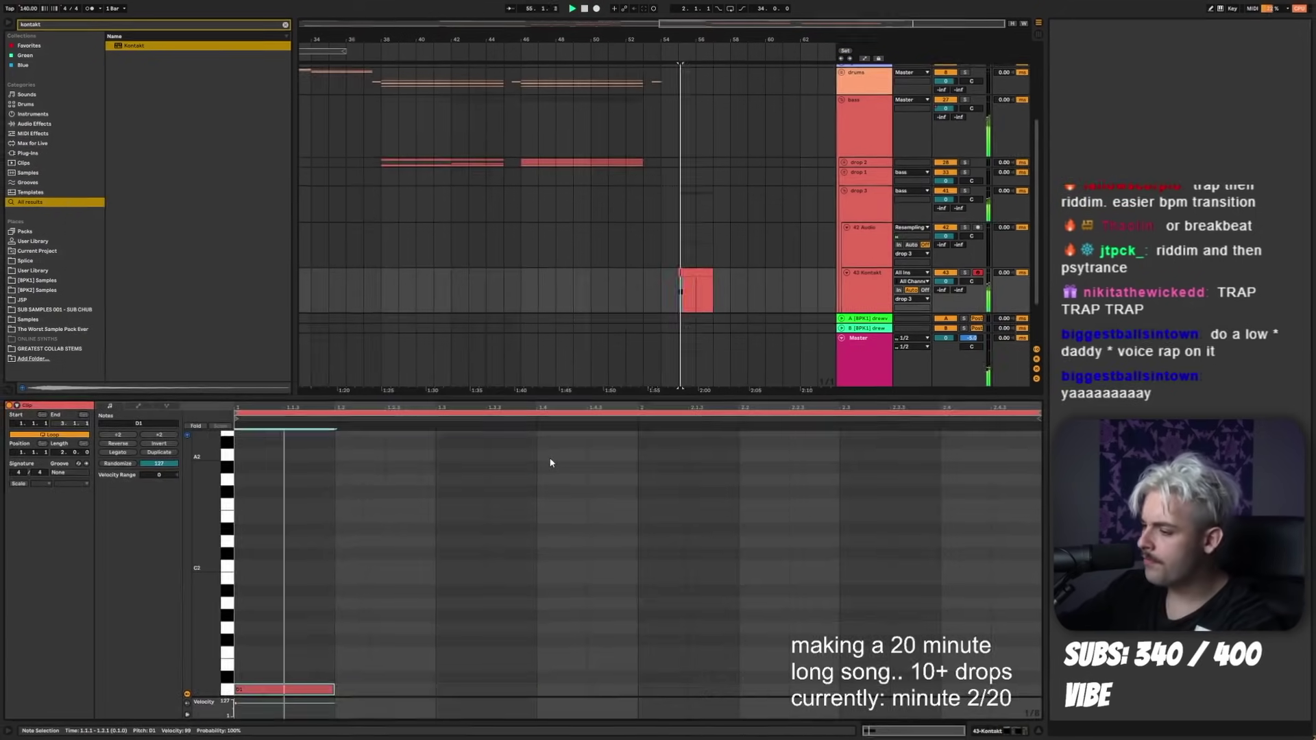
# - Repeat the D1 note through the Kontakt clip at bar 55 and duplicate the clip along drop 3
pyautogui.hotkey('ctrl', 'd')
pyautogui.hotkey('ctrl', 'd')
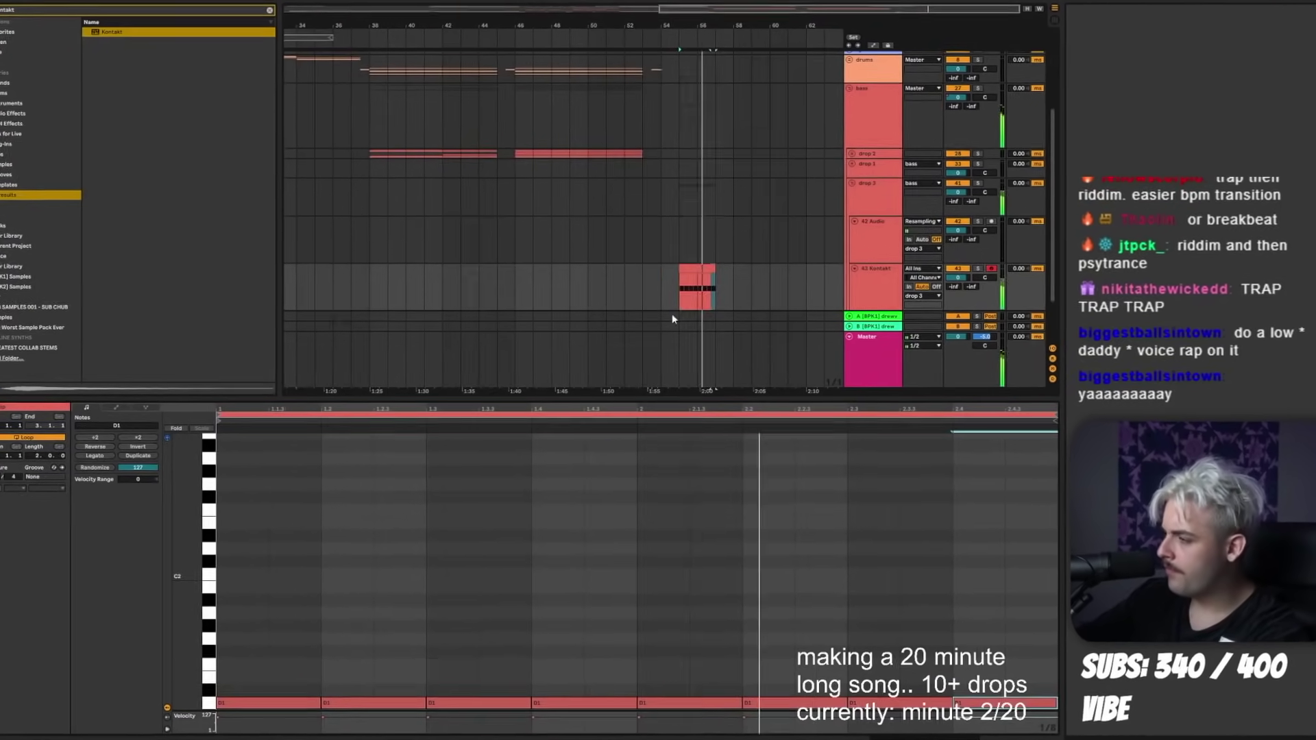
pyautogui.click(705, 270)
pyautogui.hotkey('ctrl', 'd')
pyautogui.hotkey('ctrl', 'd')
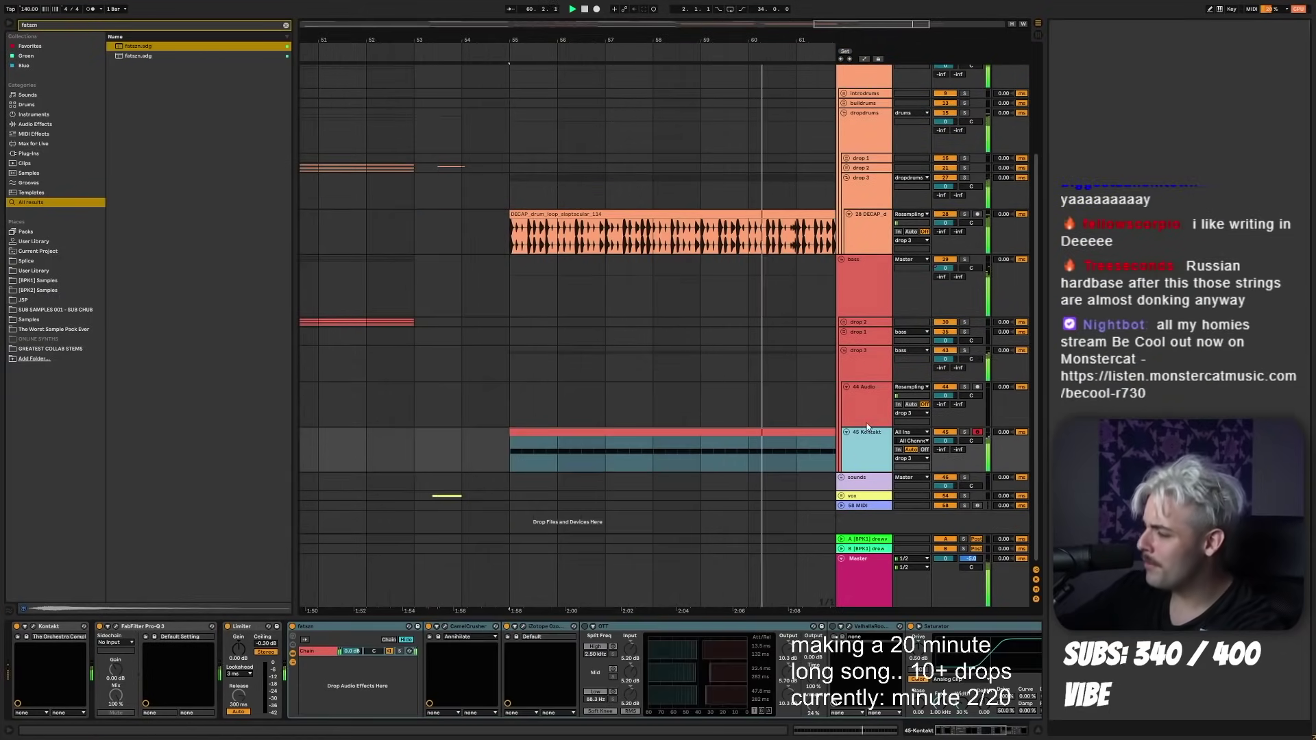
# - Layer a Serum bass track above the Kontakt track in drop 3, with its clip starting at bar 55
pyautogui.scroll(-2, 540, 407)
pyautogui.moveTo(510, 407); pyautogui.dragTo(540, 407)
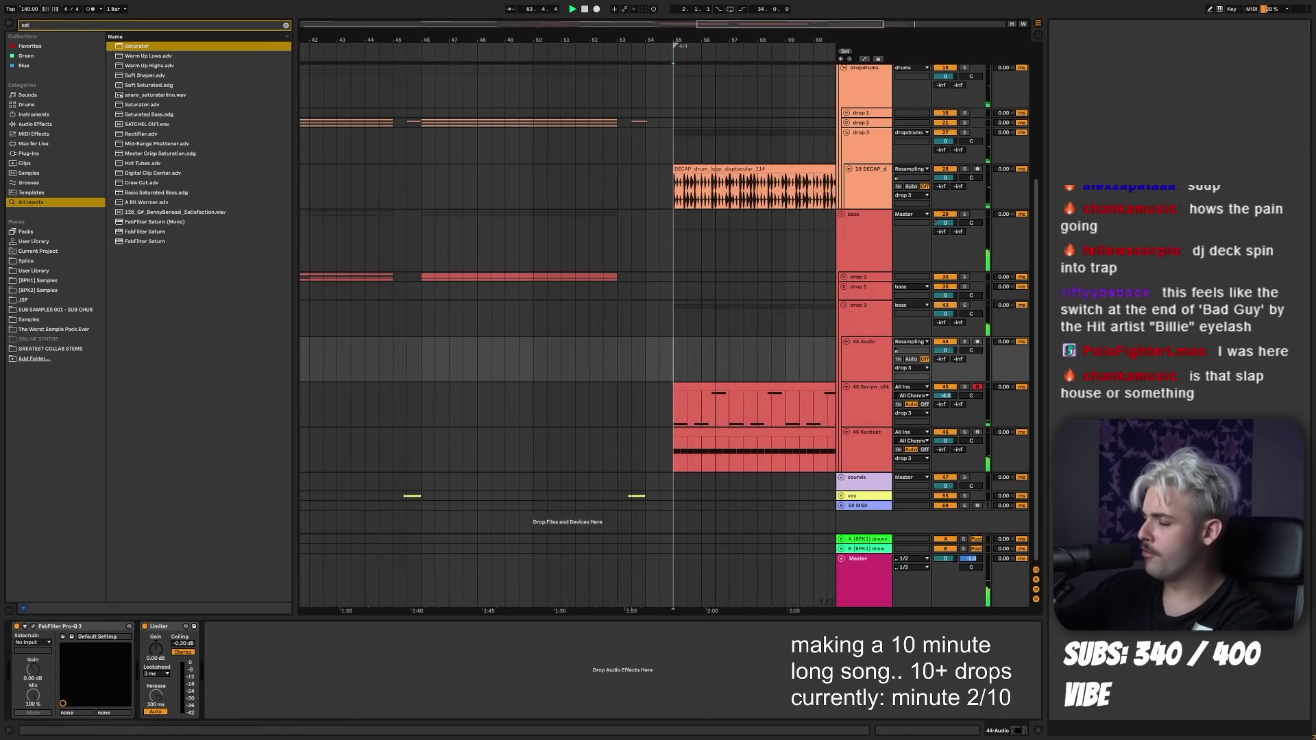
# - Record a vocal take over drop 3 on the last vox track and trim off the clip's start
pyautogui.click(565, 250)
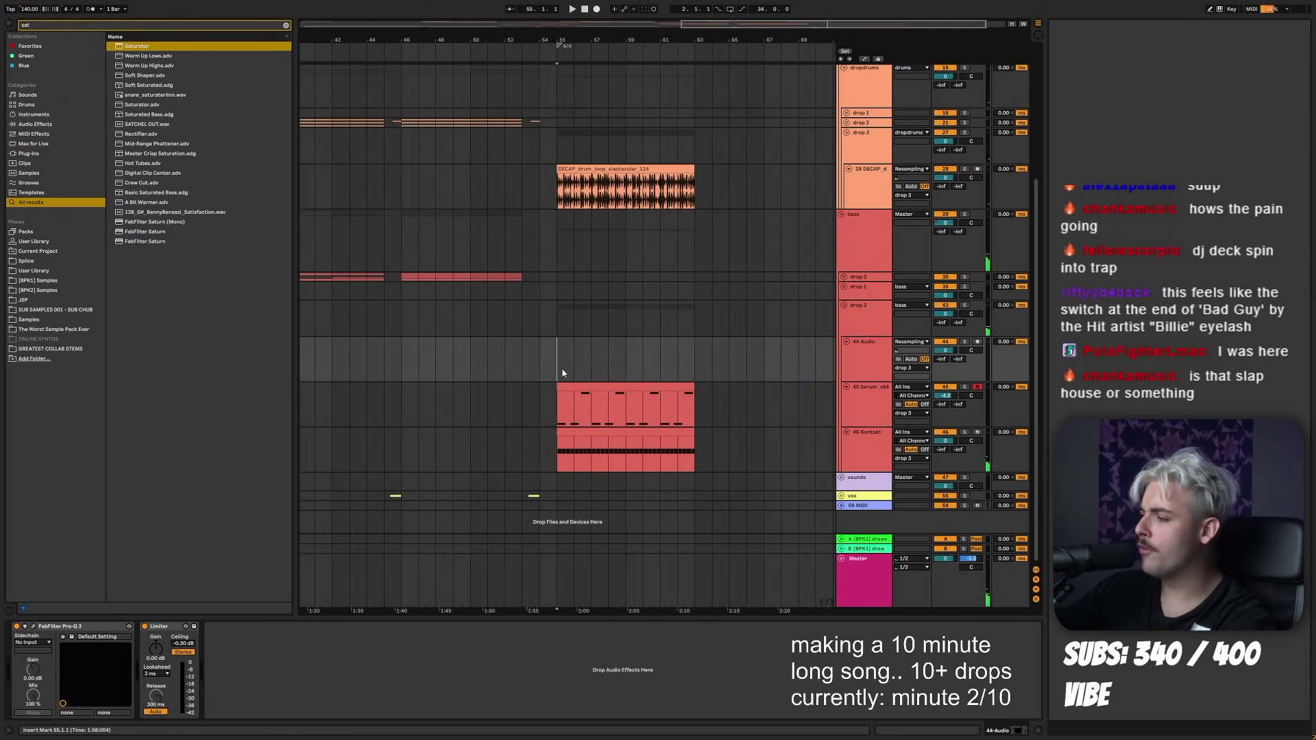
pyautogui.press('space')
pyautogui.click(598, 10)
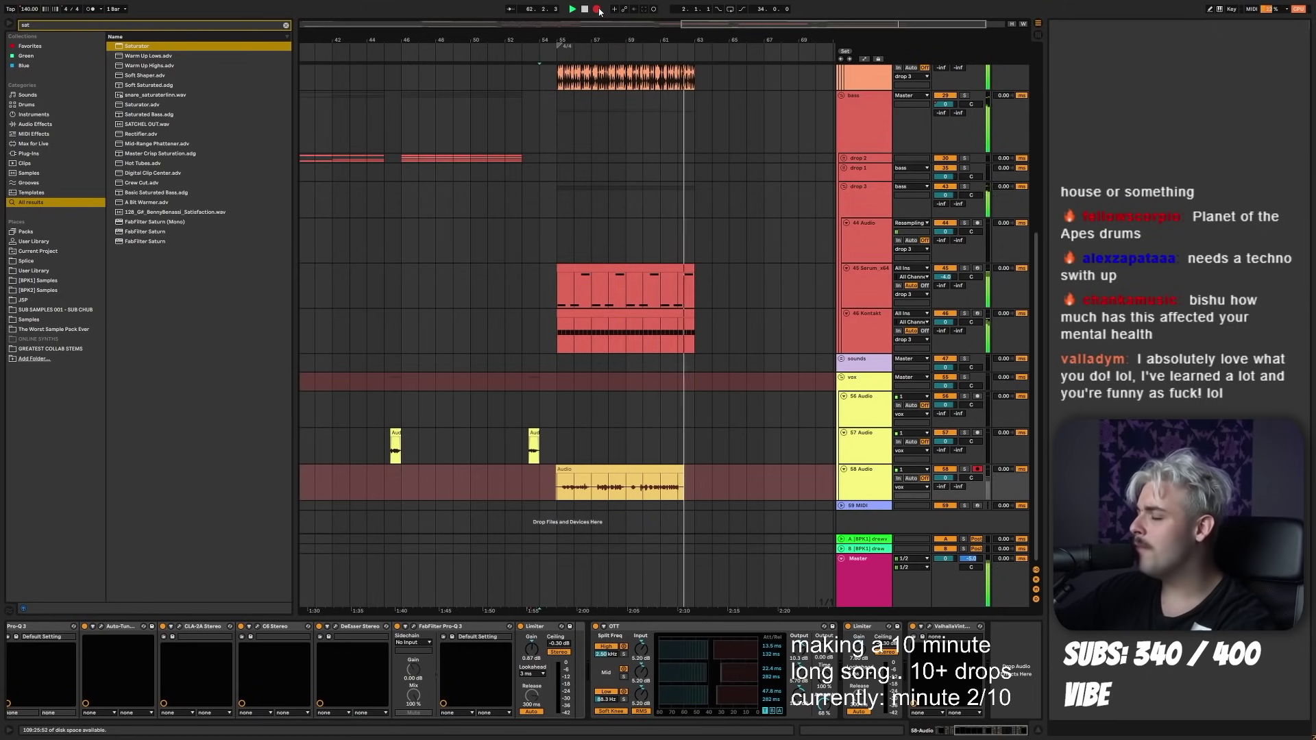
pyautogui.press('F9')
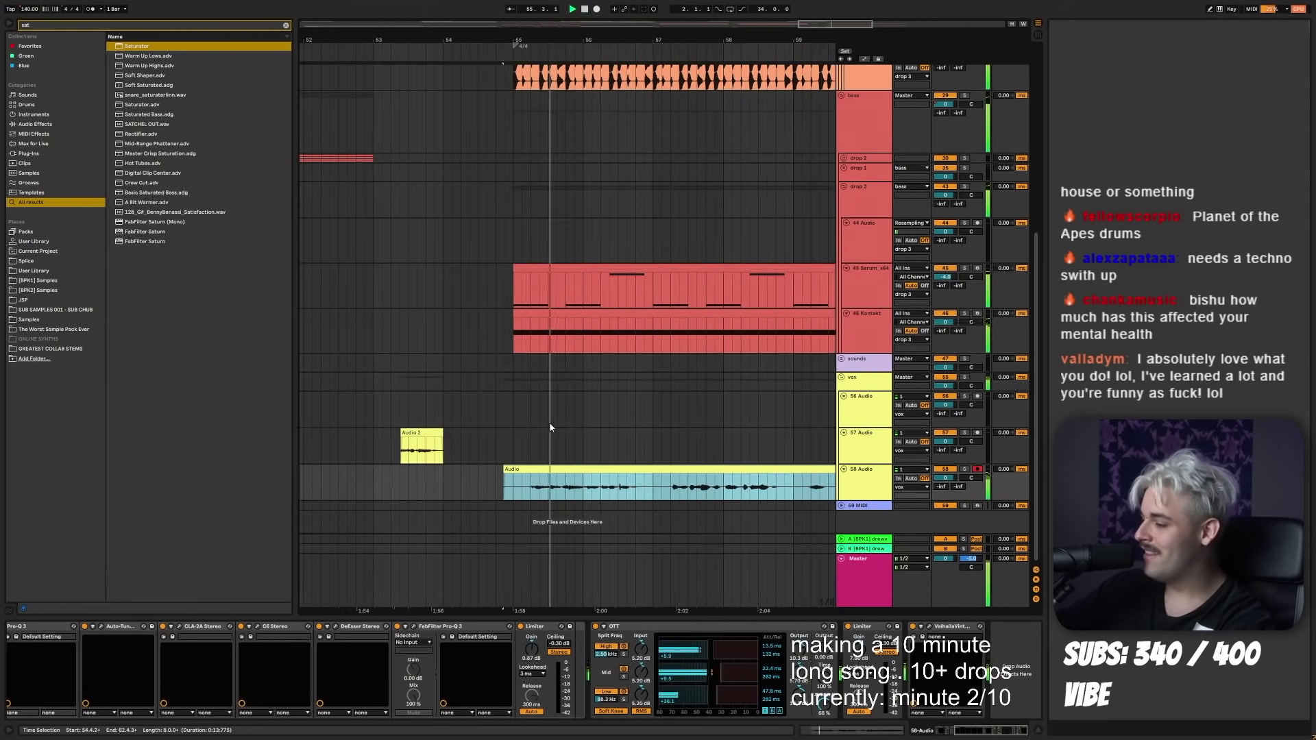
pyautogui.moveTo(532, 485); pyautogui.dragTo(488, 485)
pyautogui.press('Delete')
# - Duplicate the vox track to the front of its group, delete the new take from the original, and clear bars 4 to 32 on the copy
pyautogui.moveTo(862, 477); pyautogui.dragTo(834, 357)
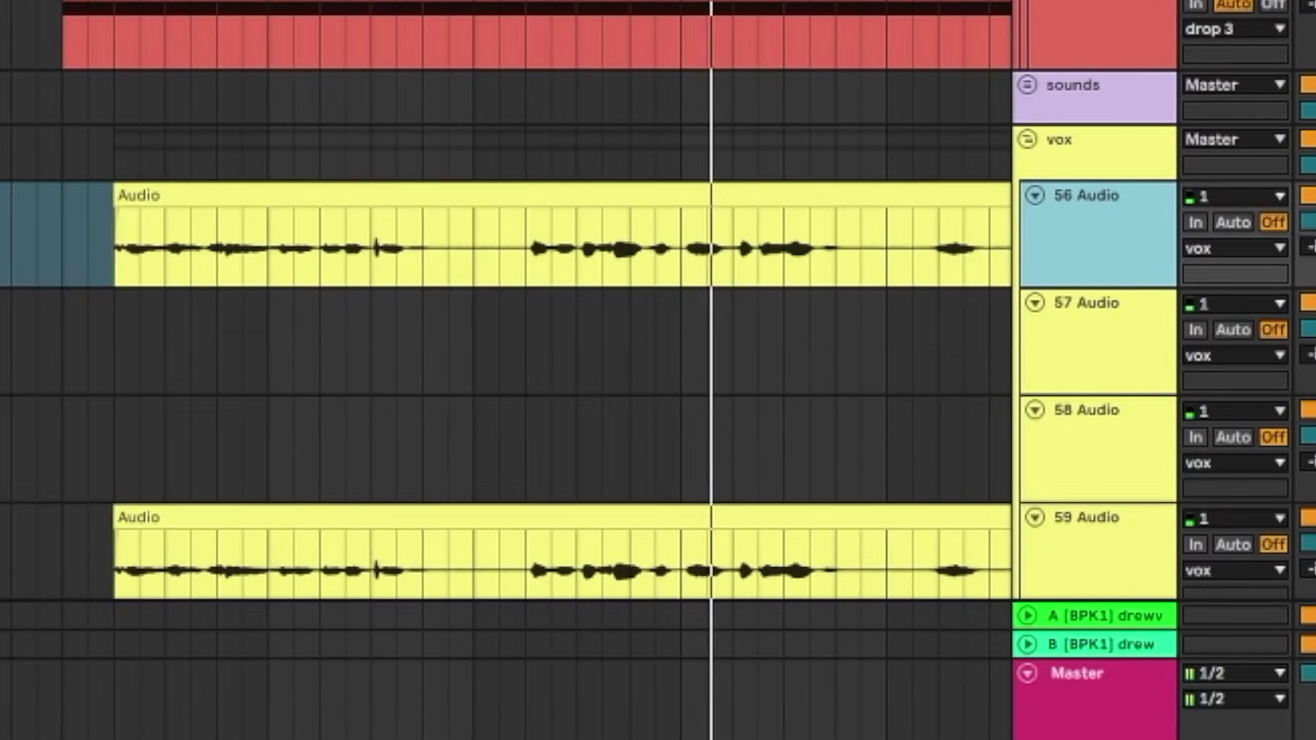
pyautogui.press('w')
pyautogui.moveTo(523, 553); pyautogui.dragTo(566, 553)
pyautogui.click(683, 523)
pyautogui.press('Delete')
pyautogui.moveTo(528, 411); pyautogui.dragTo(317, 411)
pyautogui.press('Delete')
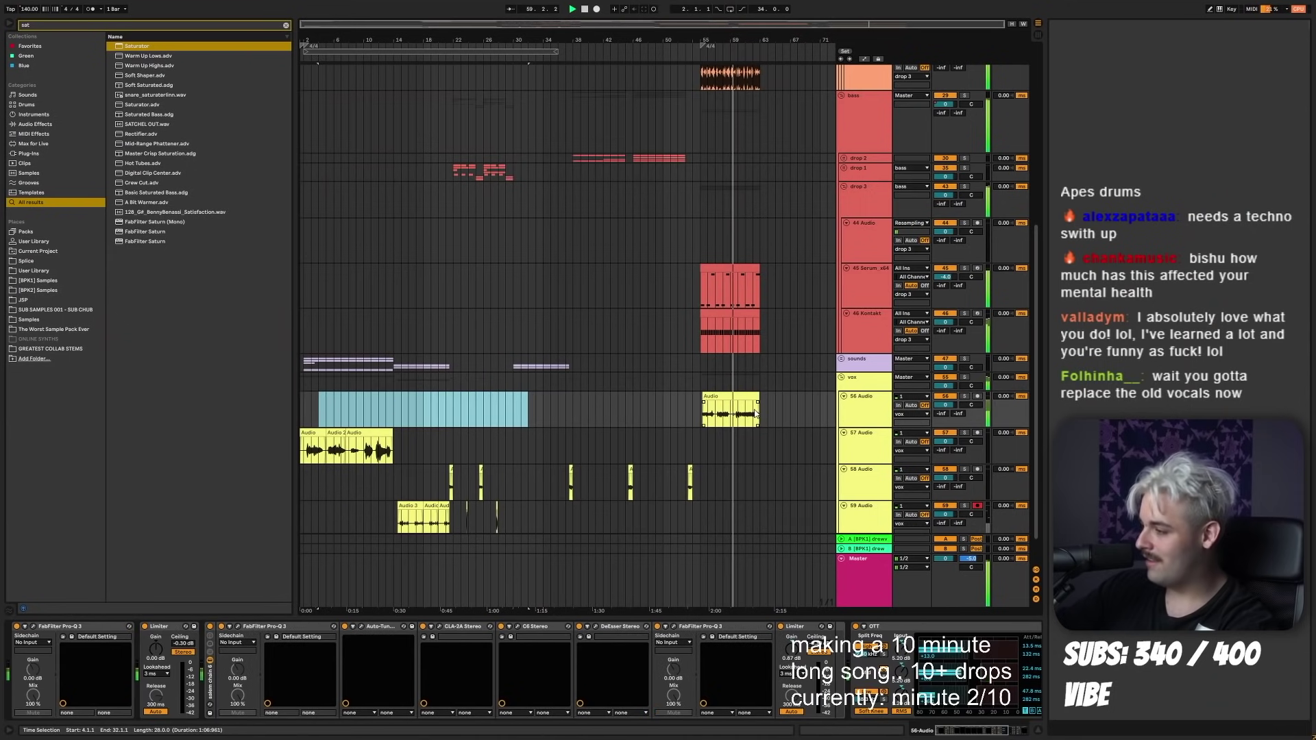
# - Record another vocal take on the first vox track around bar 63 of drop 3 and adjust the new clip's position
pyautogui.click(702, 194)
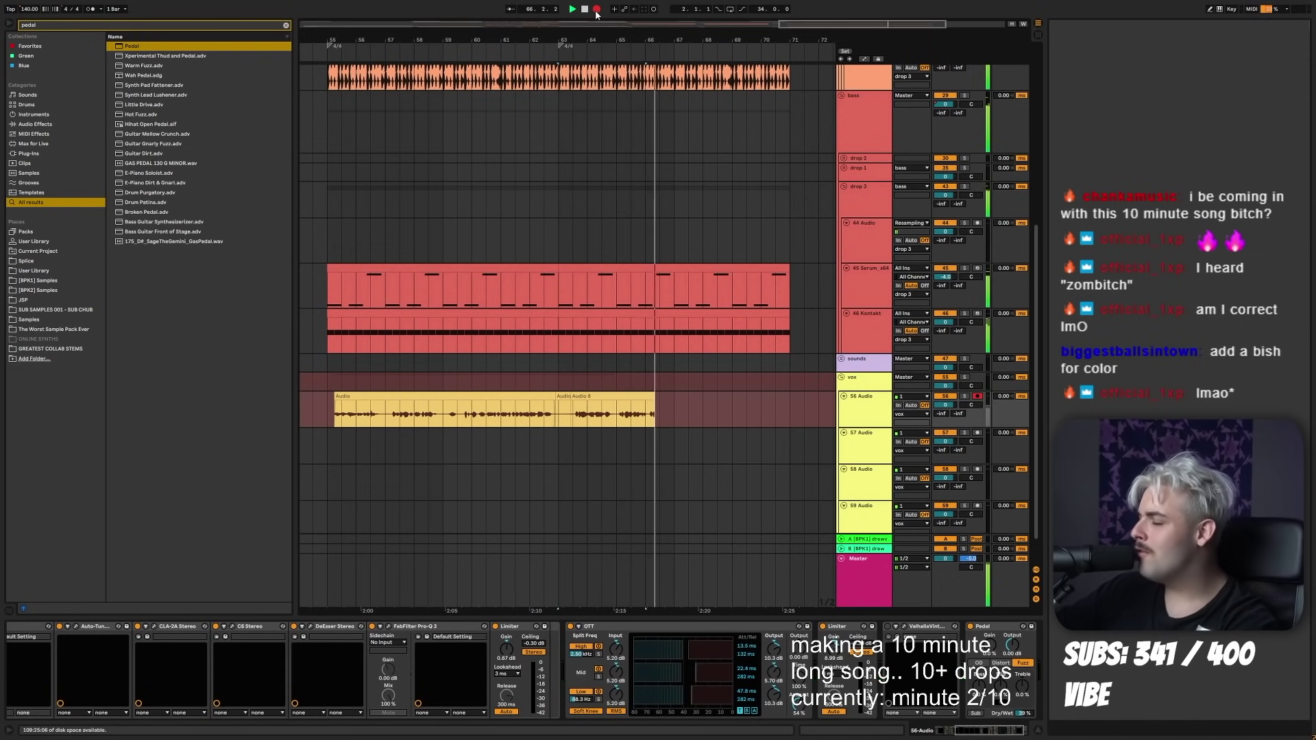
pyautogui.click(596, 9)
pyautogui.click(602, 396)
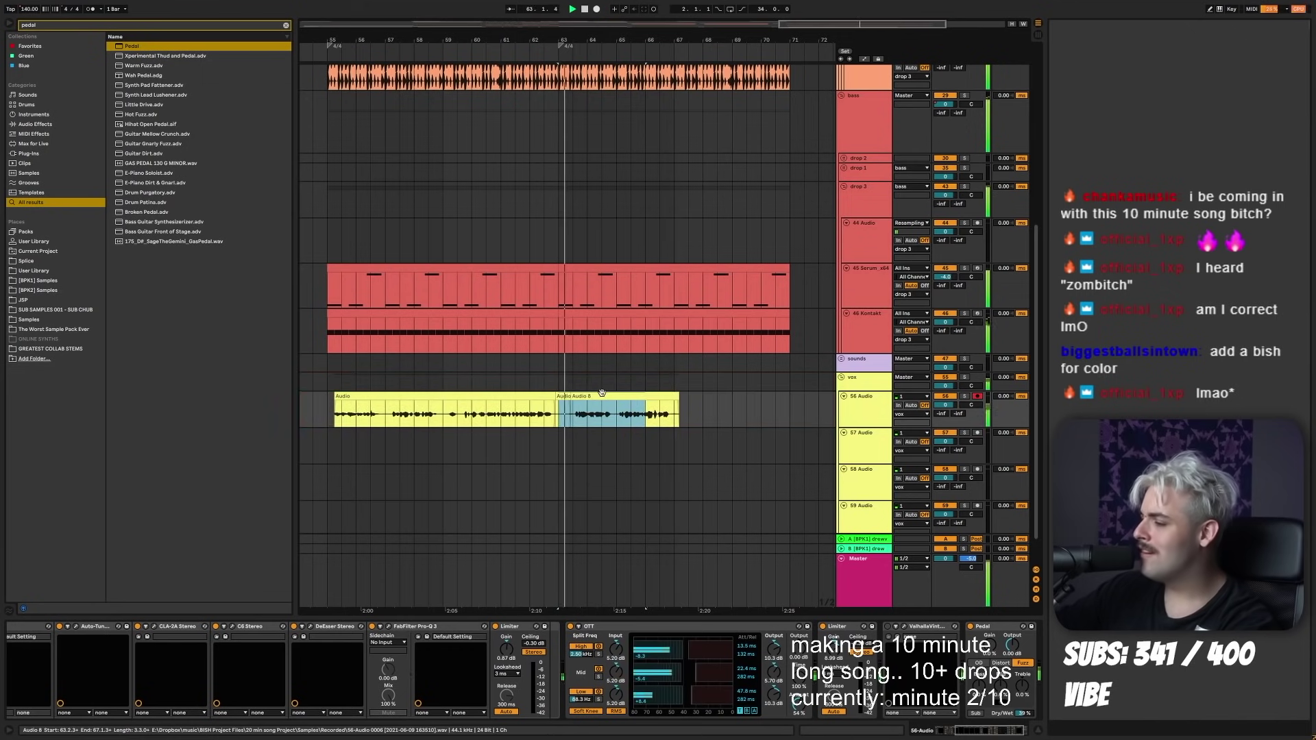
pyautogui.moveTo(602, 398); pyautogui.dragTo(598, 398)
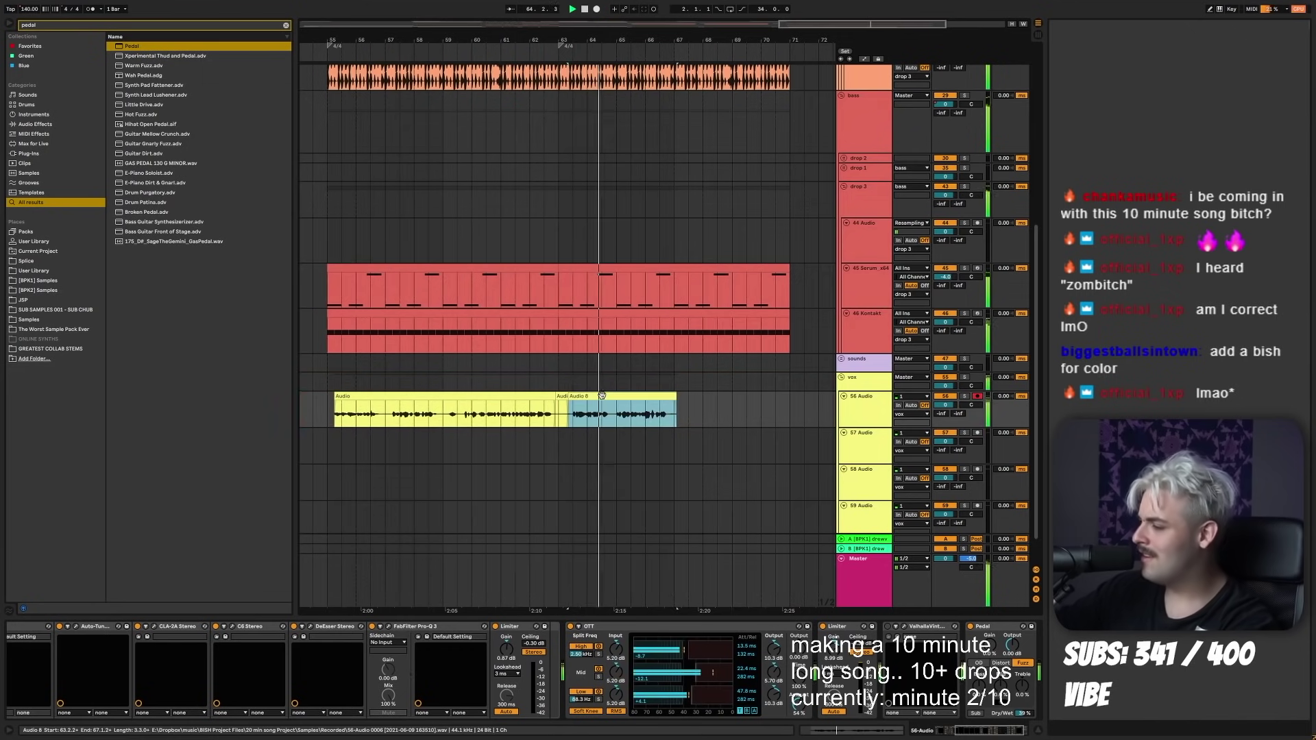
# - Record another vocal take on the first vox track from about bar 67 of drop 3 and adjust the new clip's start
pyautogui.moveTo(645, 43); pyautogui.dragTo(644, 61)
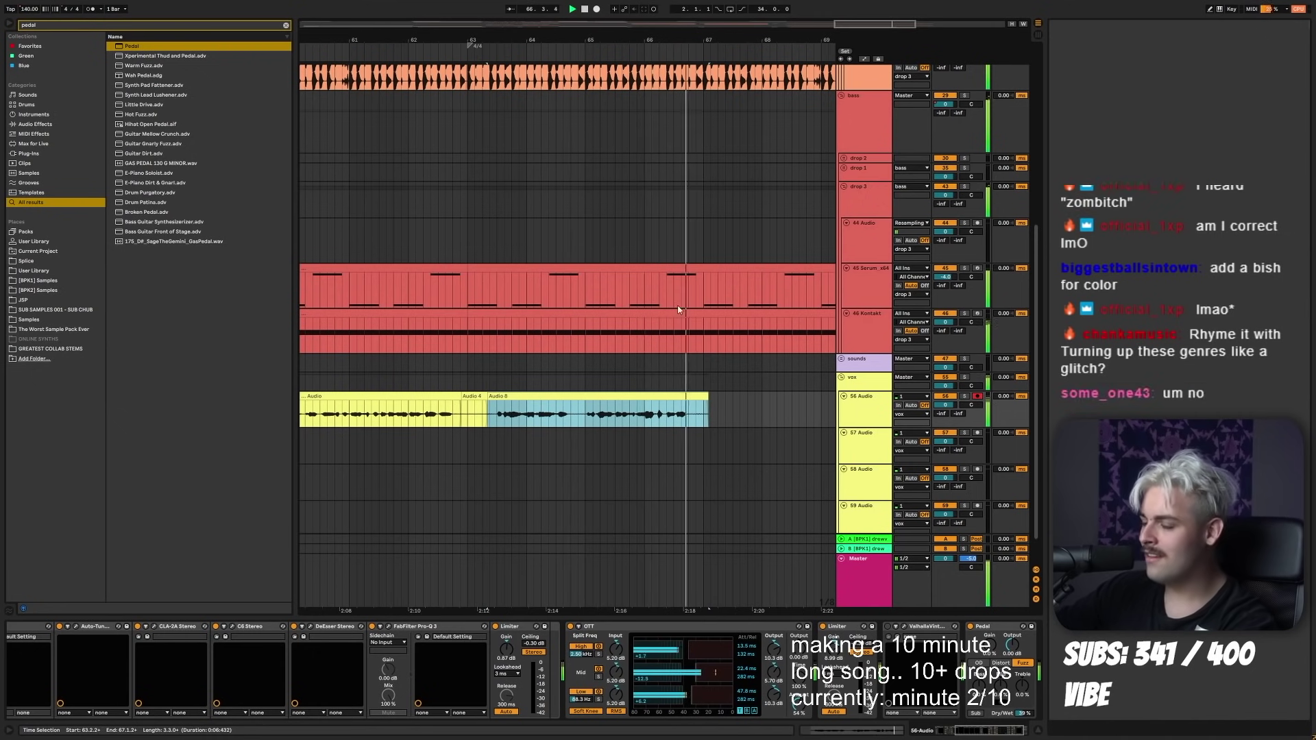
pyautogui.click(597, 9)
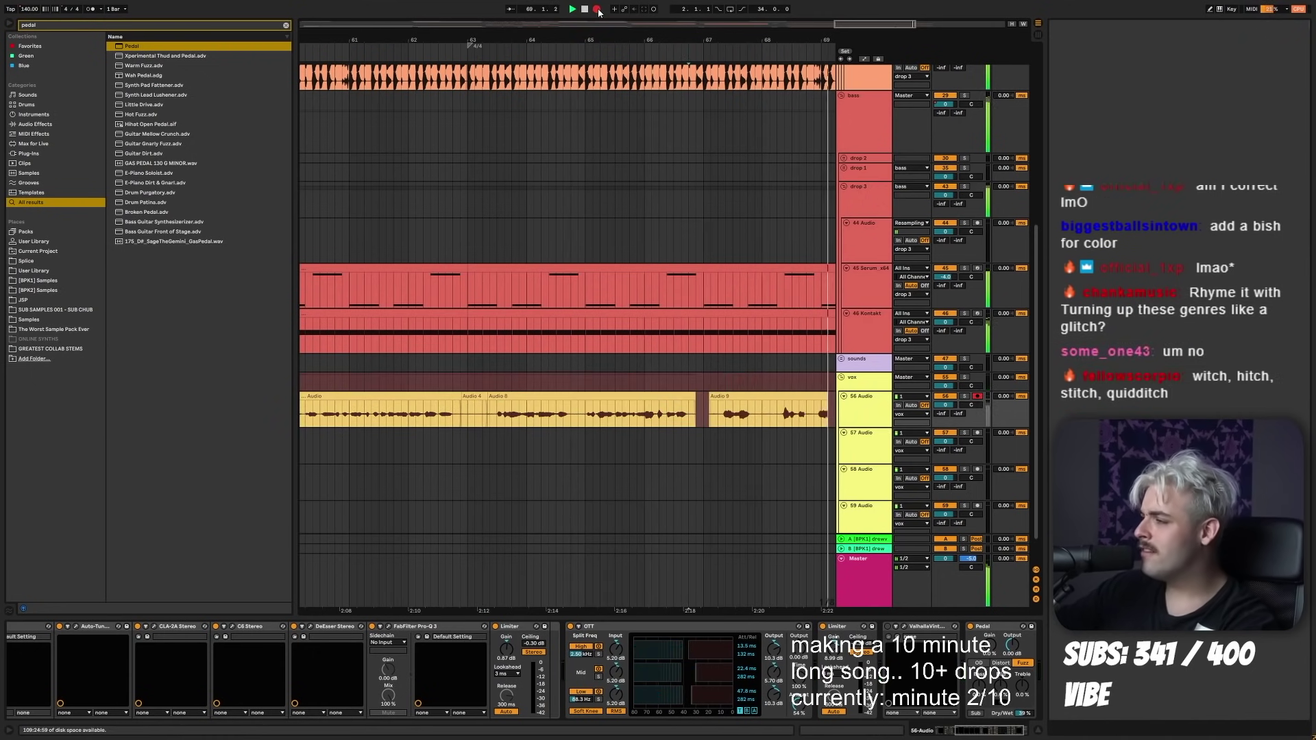
pyautogui.moveTo(639, 39)
pyautogui.mouseDown()
pyautogui.moveTo(567, 19)
pyautogui.moveTo(618, 75)
pyautogui.mouseUp()
pyautogui.press('space')
pyautogui.press('space')
pyautogui.moveTo(593, 401); pyautogui.dragTo(585, 403)
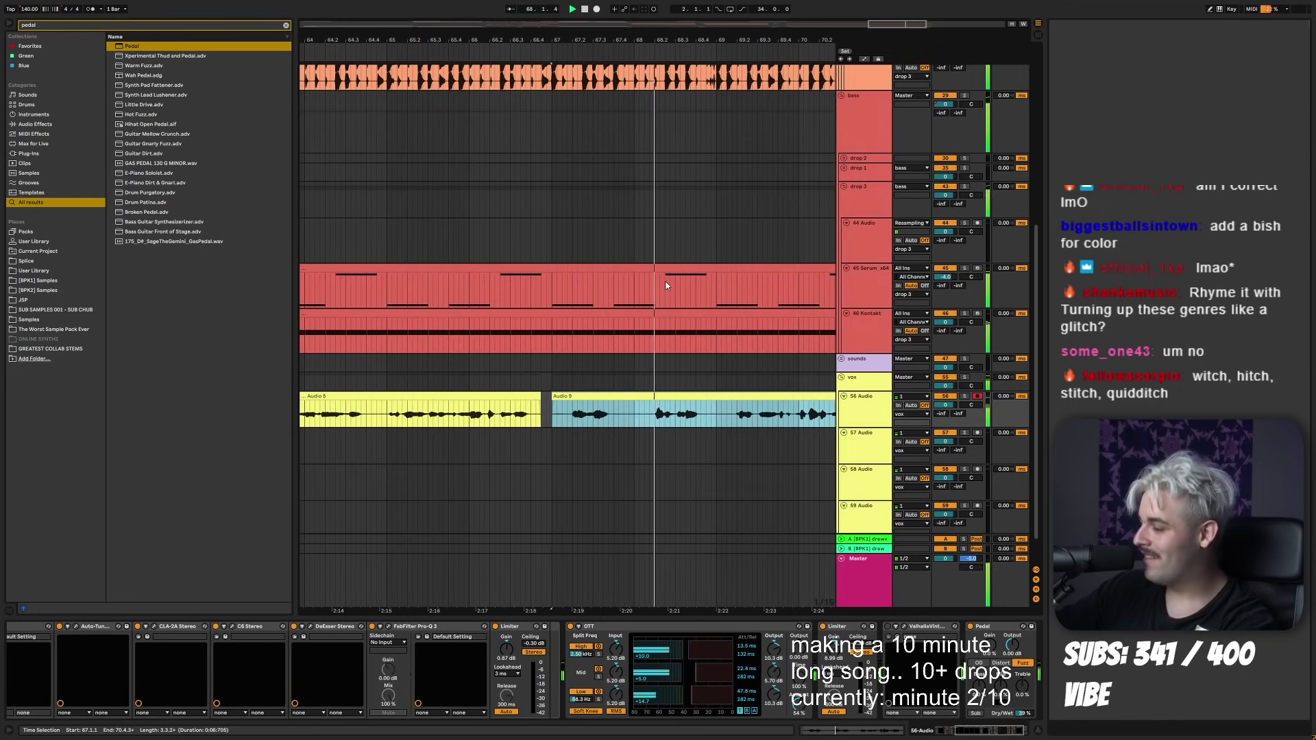
# - Record a further vocal take on the same vox track from about bar 69 to the end of drop 3 and adjust its start
pyautogui.click(597, 9)
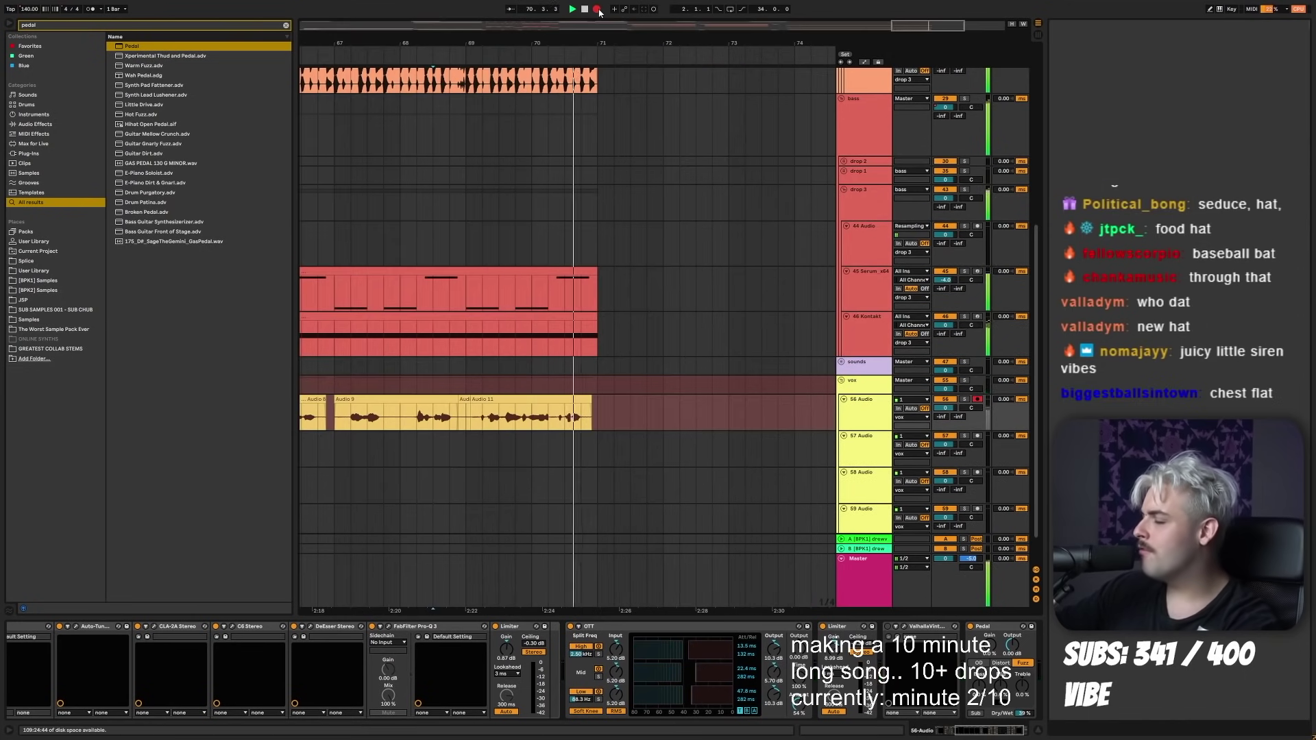
pyautogui.press('space')
pyautogui.click(466, 412)
pyautogui.press('space')
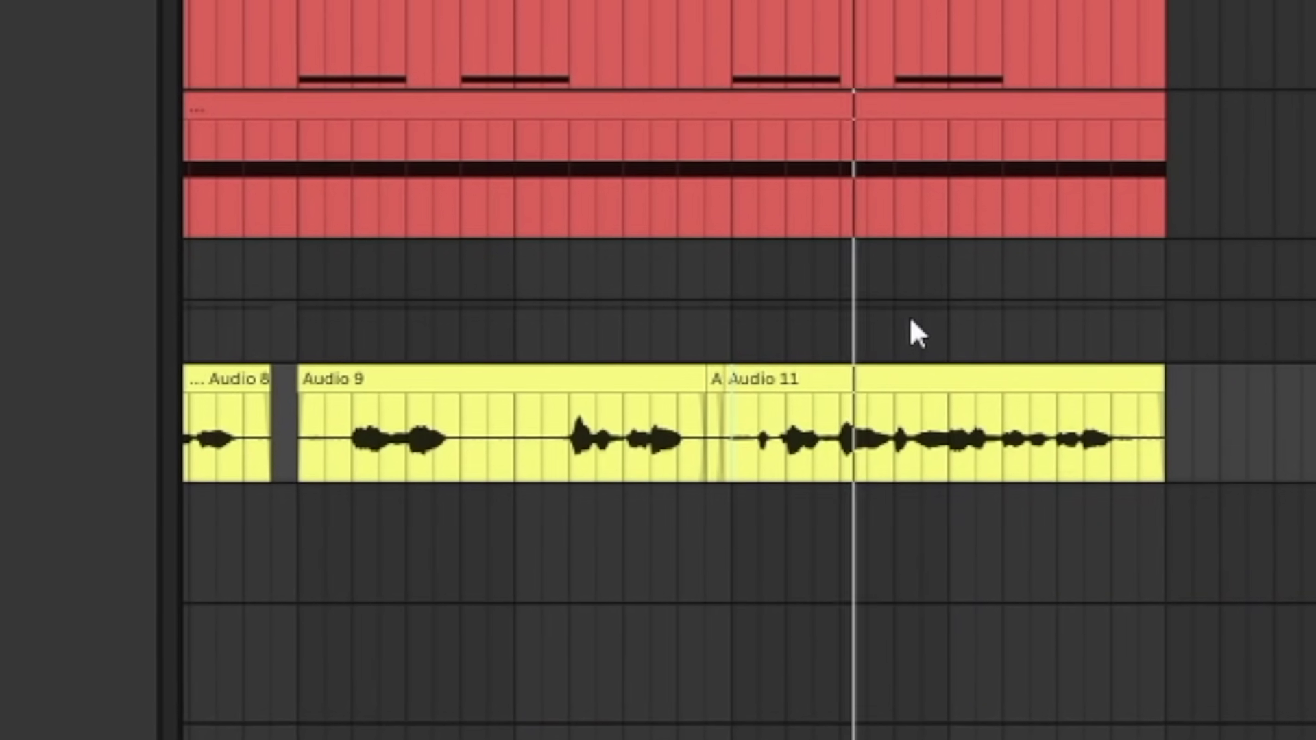
pyautogui.moveTo(702, 381); pyautogui.dragTo(738, 384)
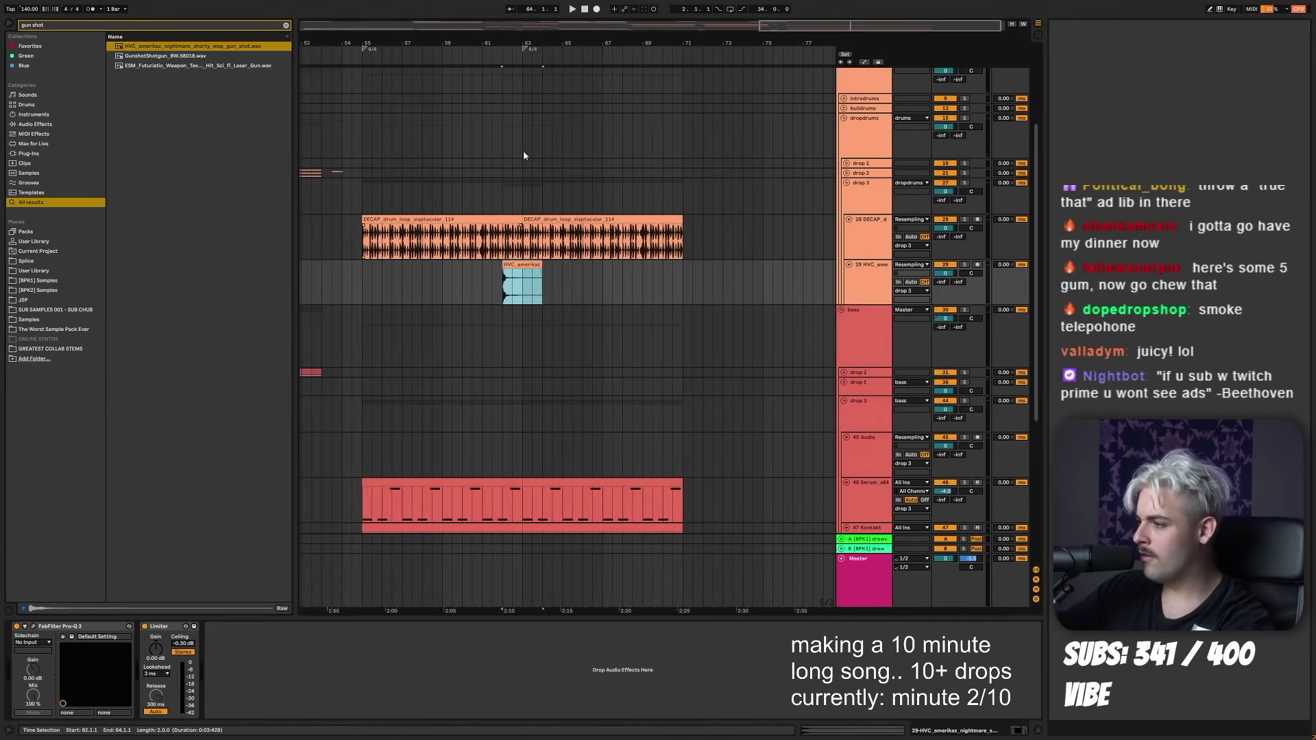
# - Record a replacement vocal take around bars 65 to 67 on the first vox track and extend the clip's start slightly earlier
pyautogui.click(507, 242)
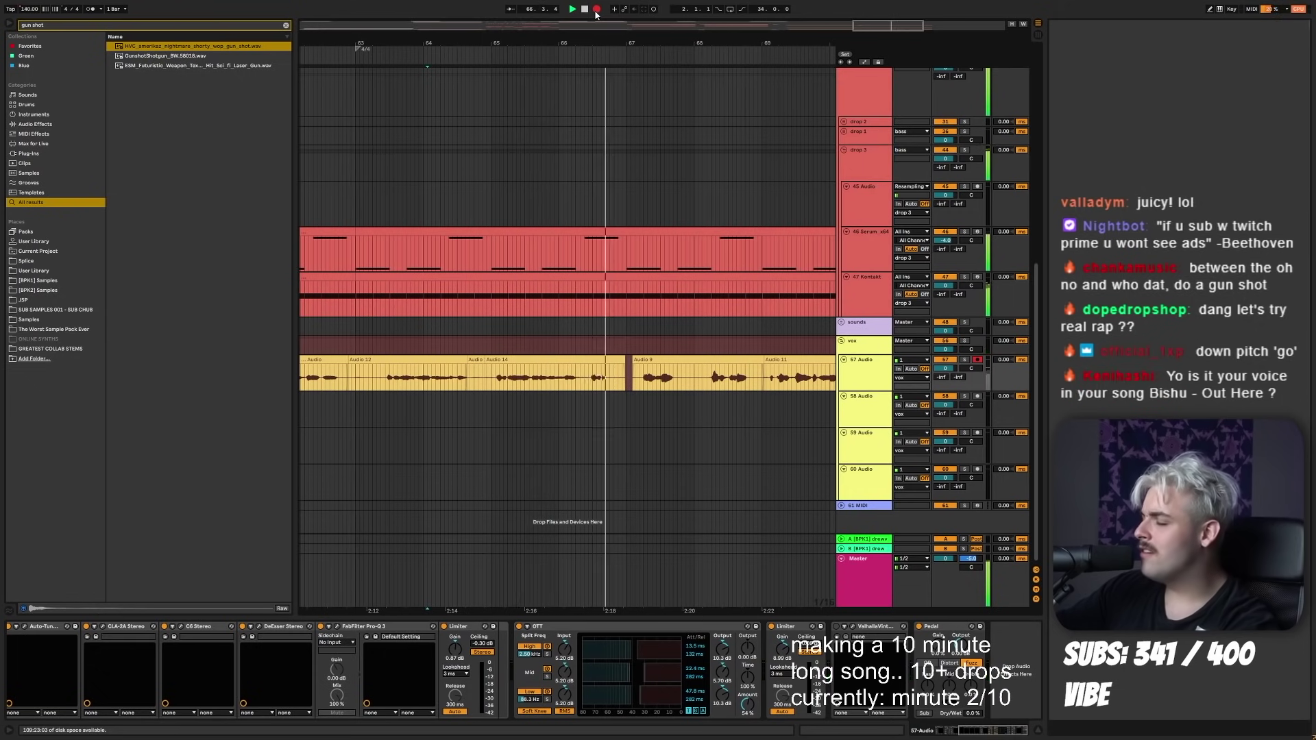
pyautogui.press('space')
pyautogui.press('space')
pyautogui.moveTo(491, 359); pyautogui.dragTo(474, 359)
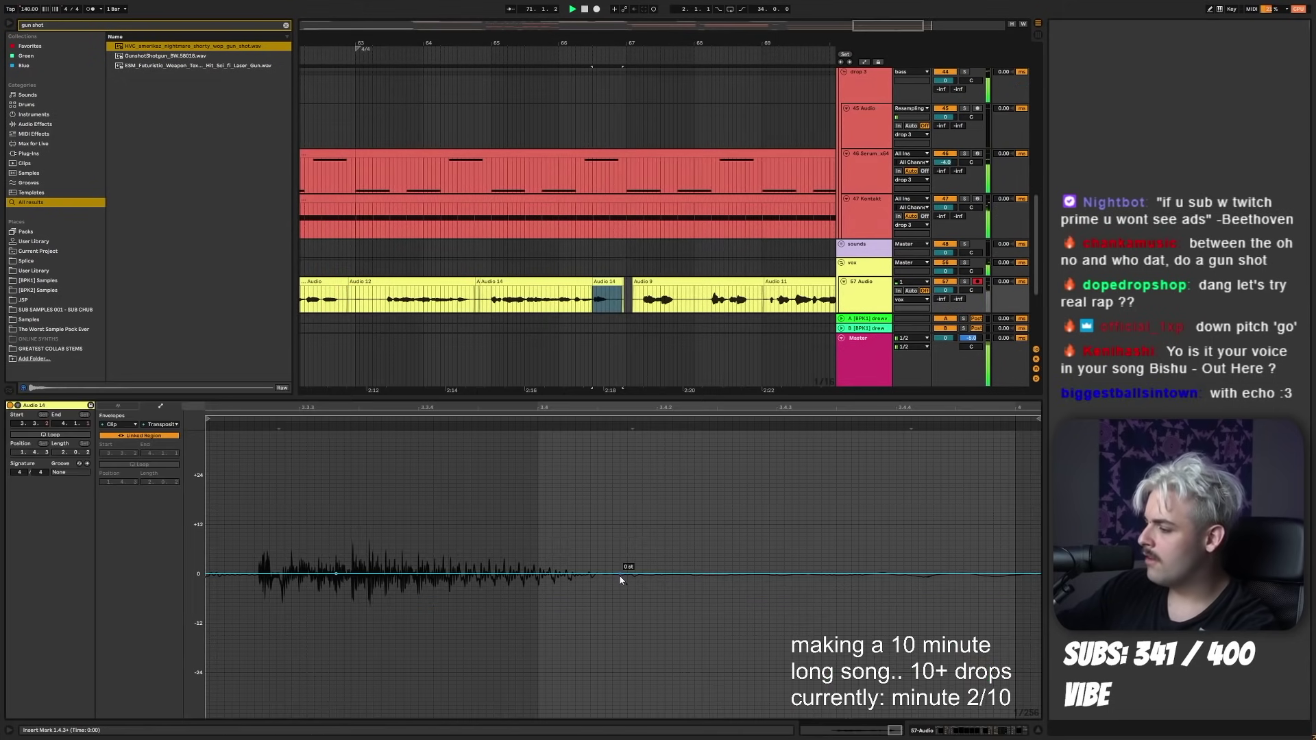
# - Draw a falling transposition ramp in the envelope of the short vocal clip just before bar 67
pyautogui.moveTo(624, 576); pyautogui.dragTo(626, 707)
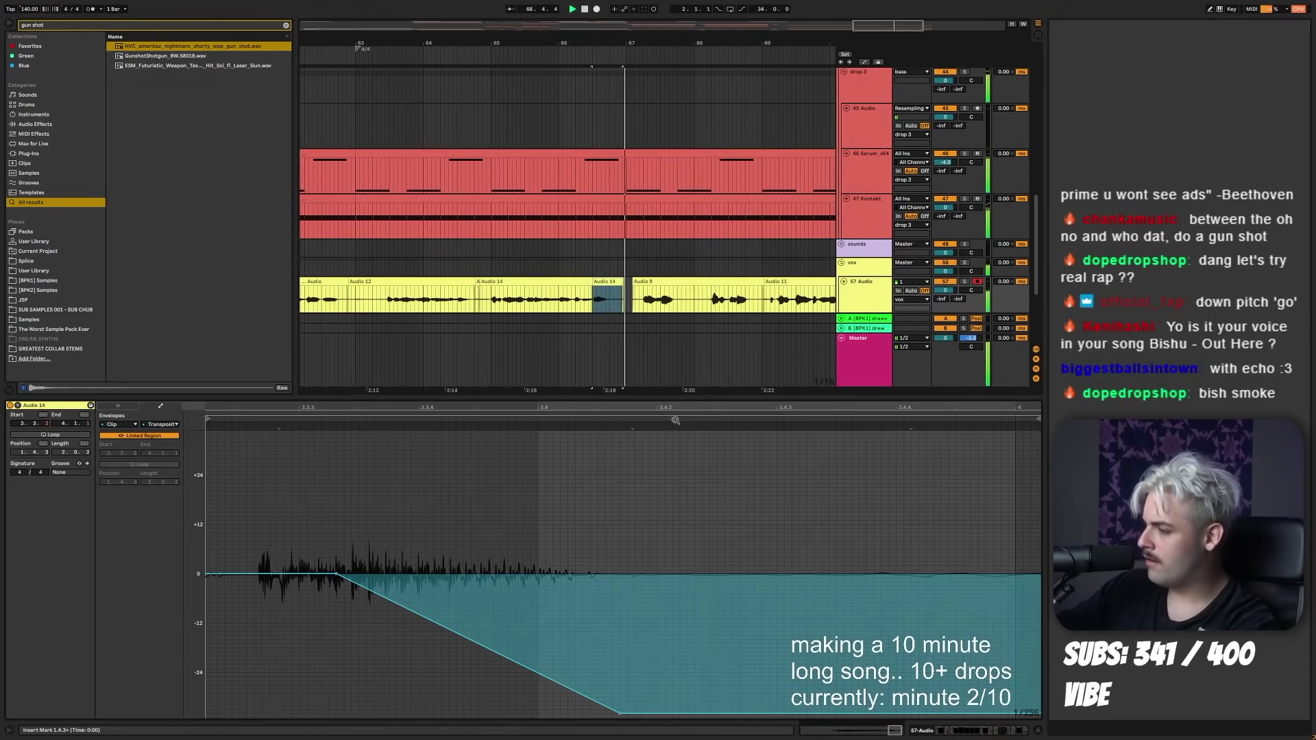
pyautogui.click(560, 296)
pyautogui.hotkey('shift', 'Tab')
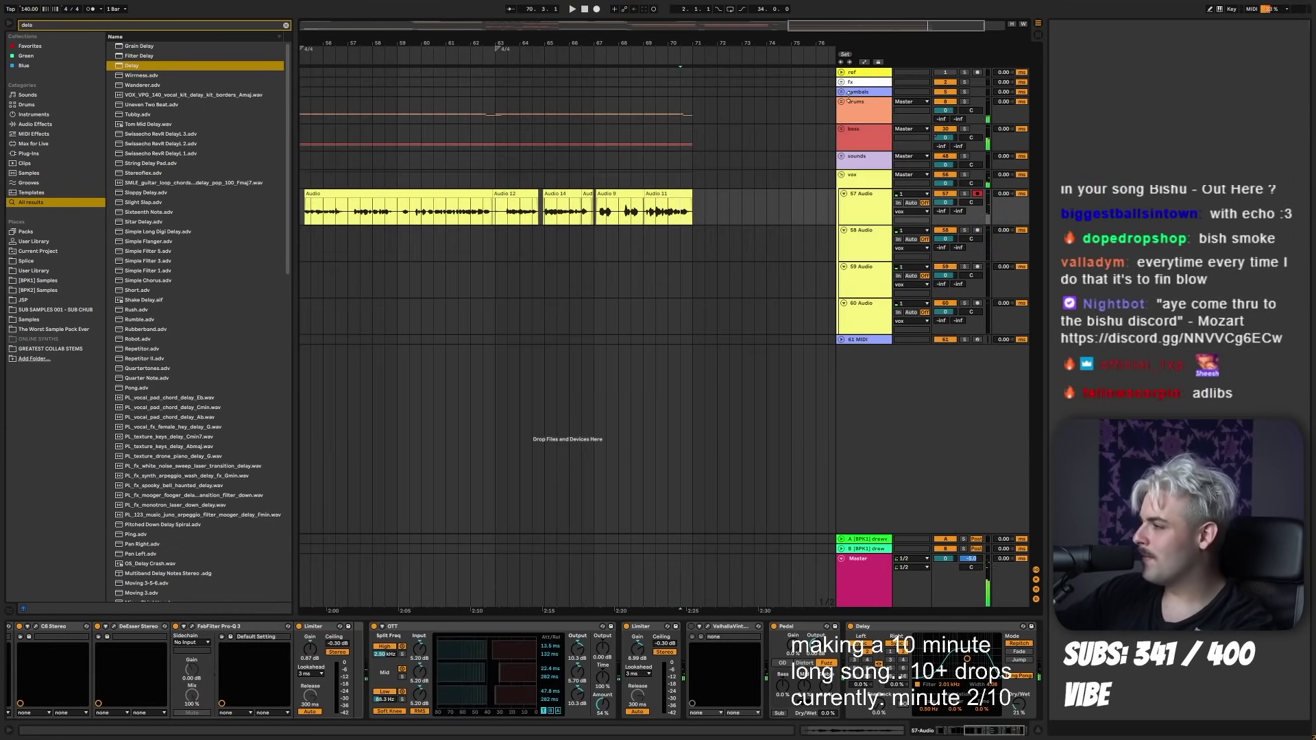
# - Unfold the fx group and add the KSHMR long sweep leading into bar 71 and the impact at bar 71
pyautogui.click(840, 82)
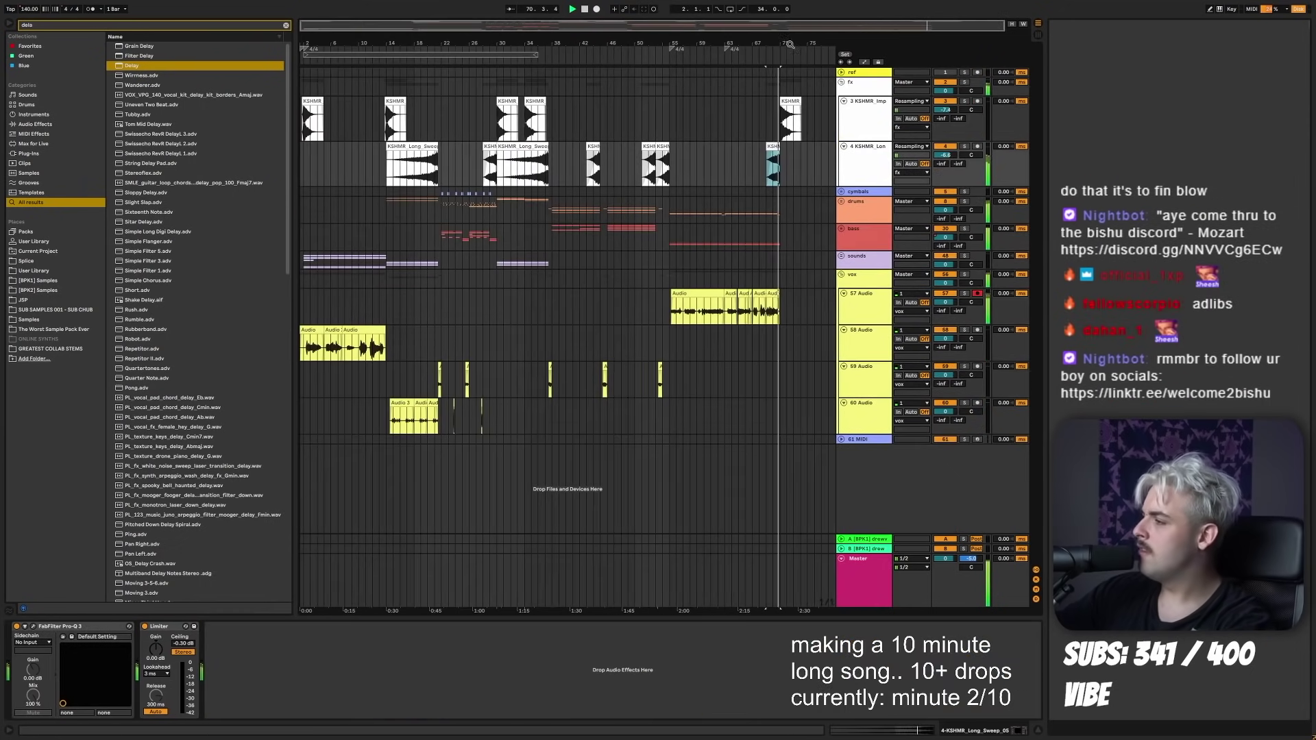
pyautogui.hscroll(1, 802, 105)
pyautogui.scroll(-4, 802, 106)
pyautogui.press('space')
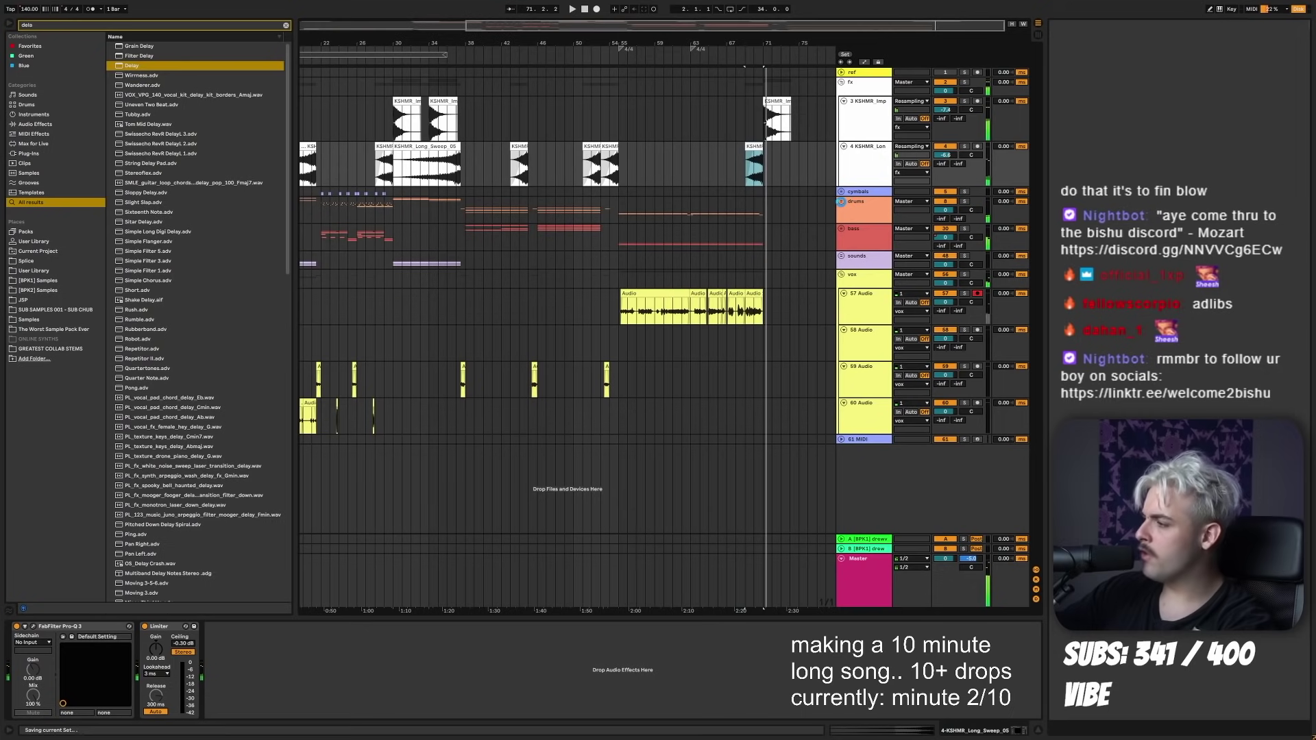
# - Place the PMEB_Build_140BPM loop on the build drums track at bar 71 and extend the Kontakt bass clip to bar 78
pyautogui.click(841, 201)
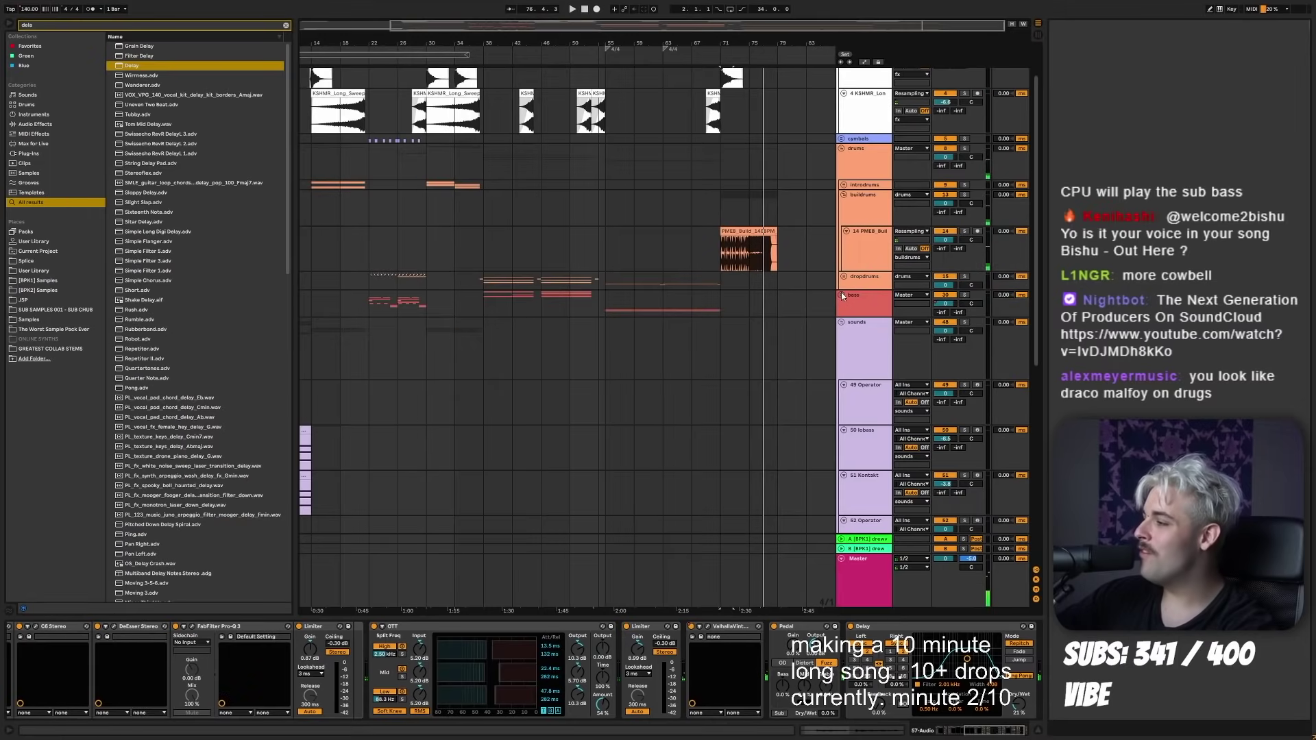
pyautogui.click(841, 295)
pyautogui.scroll(-3, 669, 406)
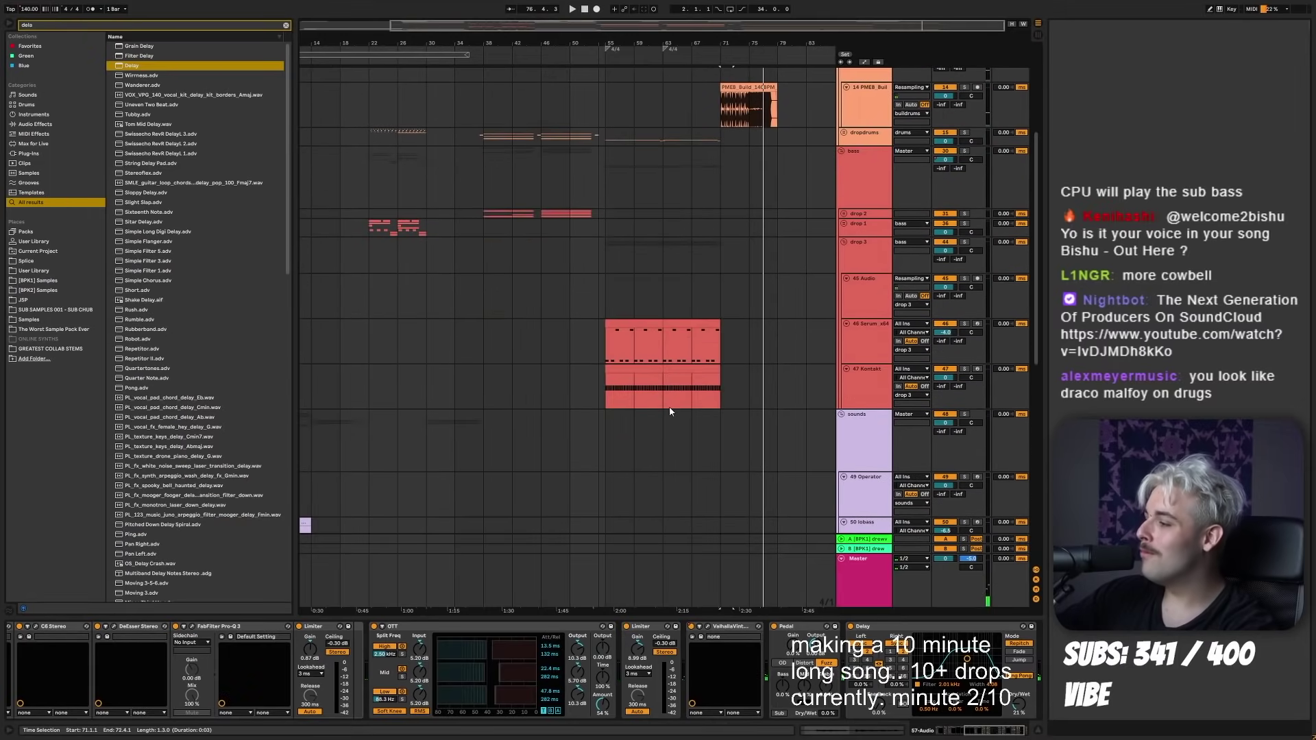
pyautogui.click(648, 370)
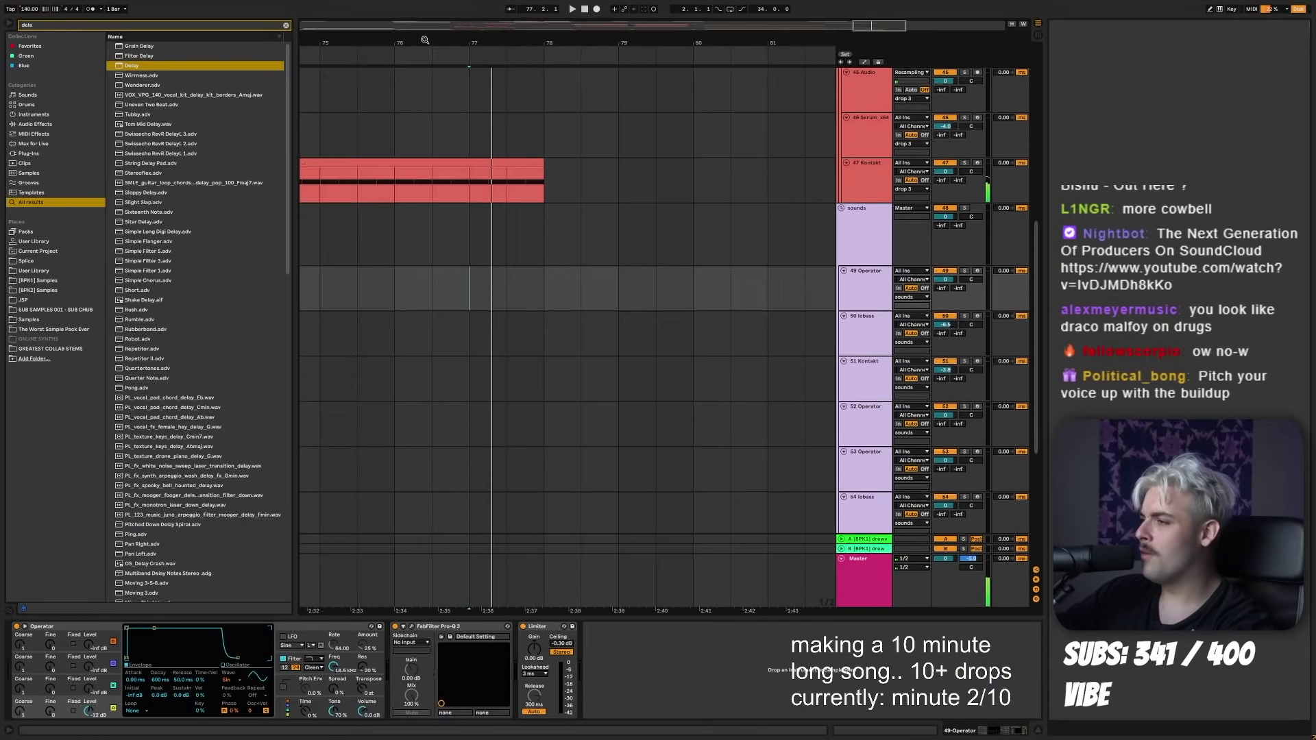
pyautogui.moveTo(425, 40); pyautogui.dragTo(719, 7)
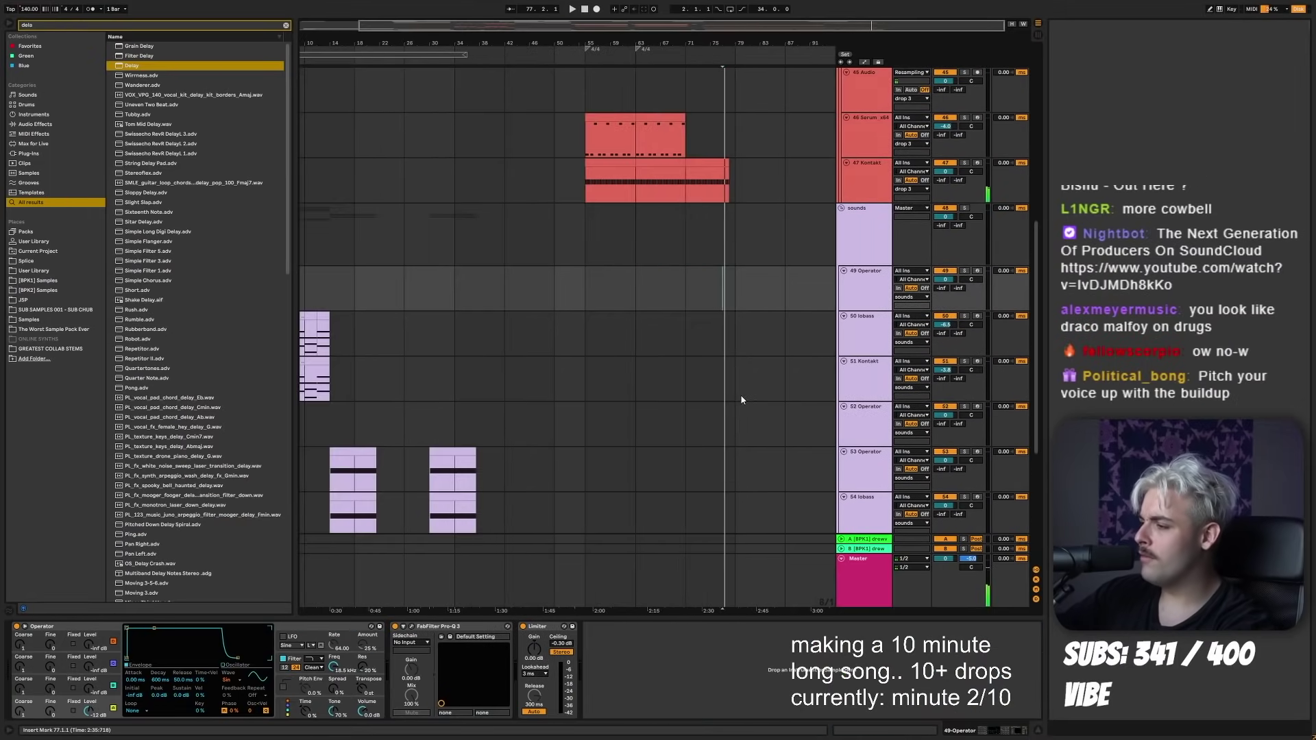
# - Ramp the transposition envelope of the vocal clip spanning bars 67 to 79 from 0 up to +12 semitones through the build
pyautogui.scroll(-4, 743, 400)
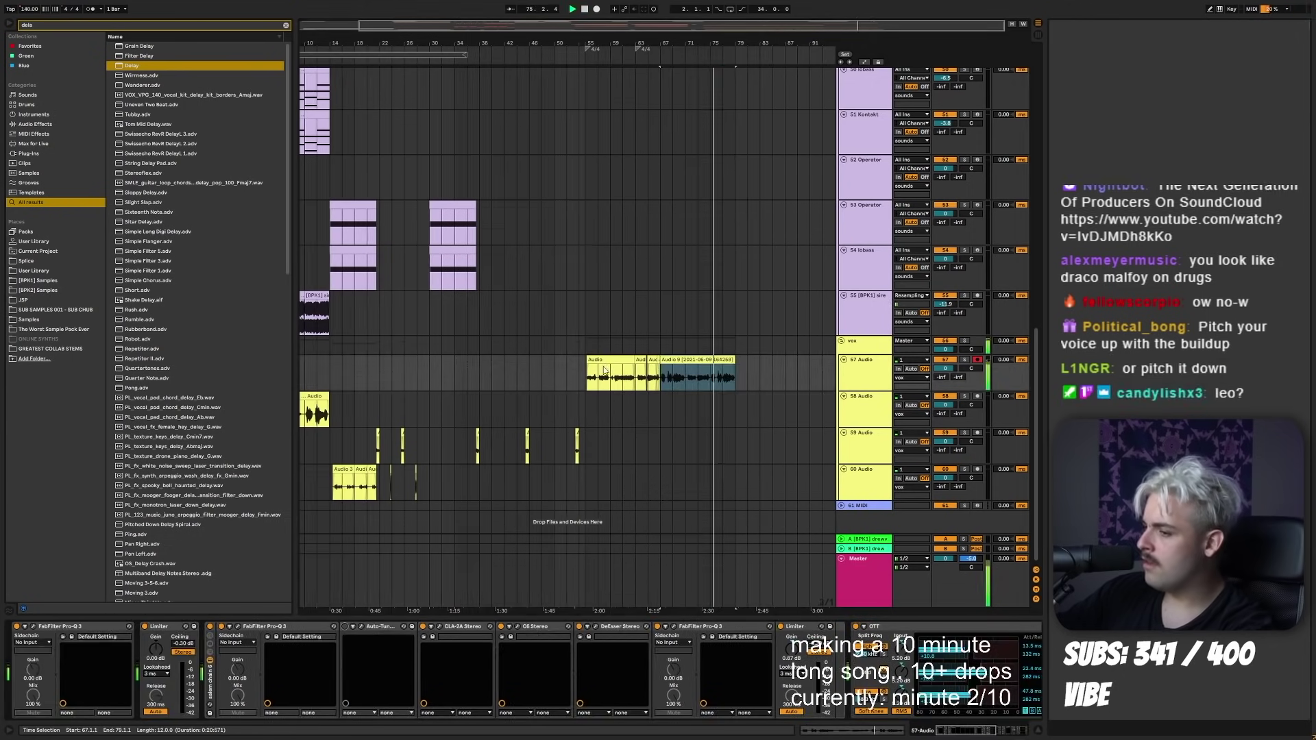
pyautogui.doubleClick(721, 361)
pyautogui.scroll(6, 726, 305)
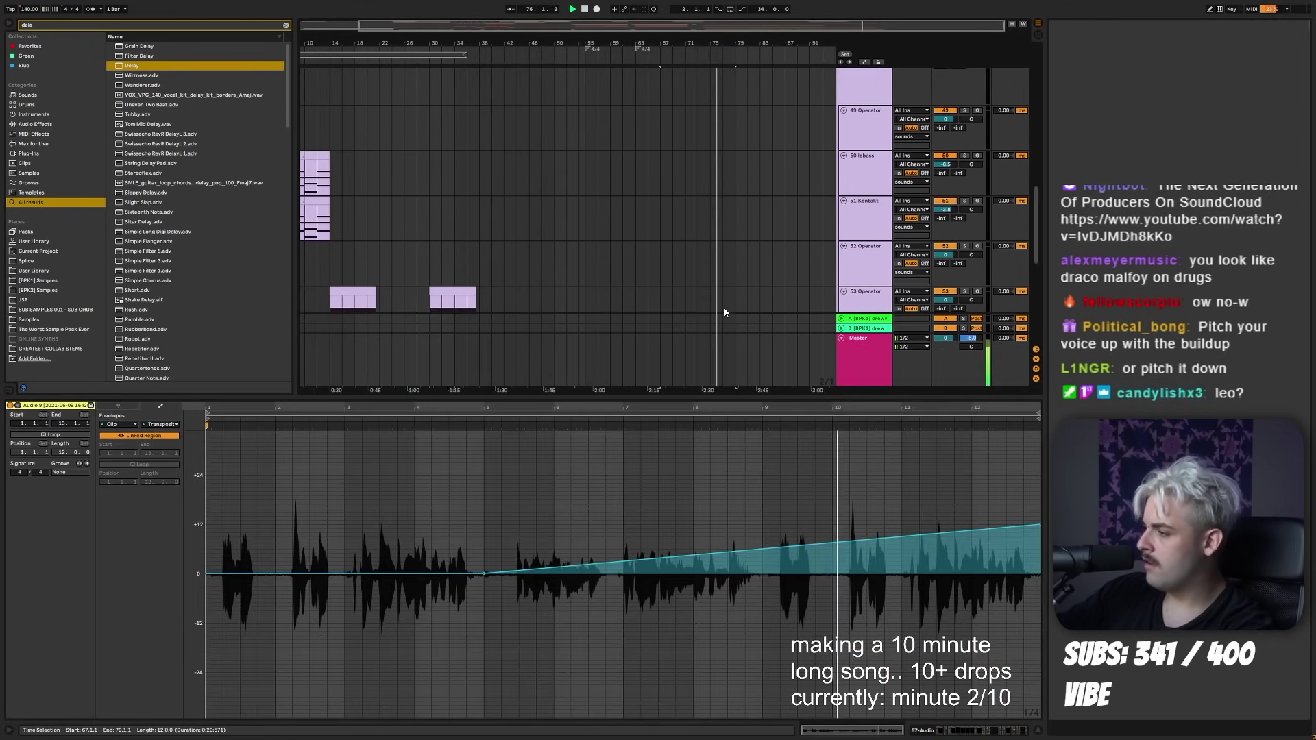
pyautogui.hotkey('shift', 'Tab')
pyautogui.scroll(8, 740, 237)
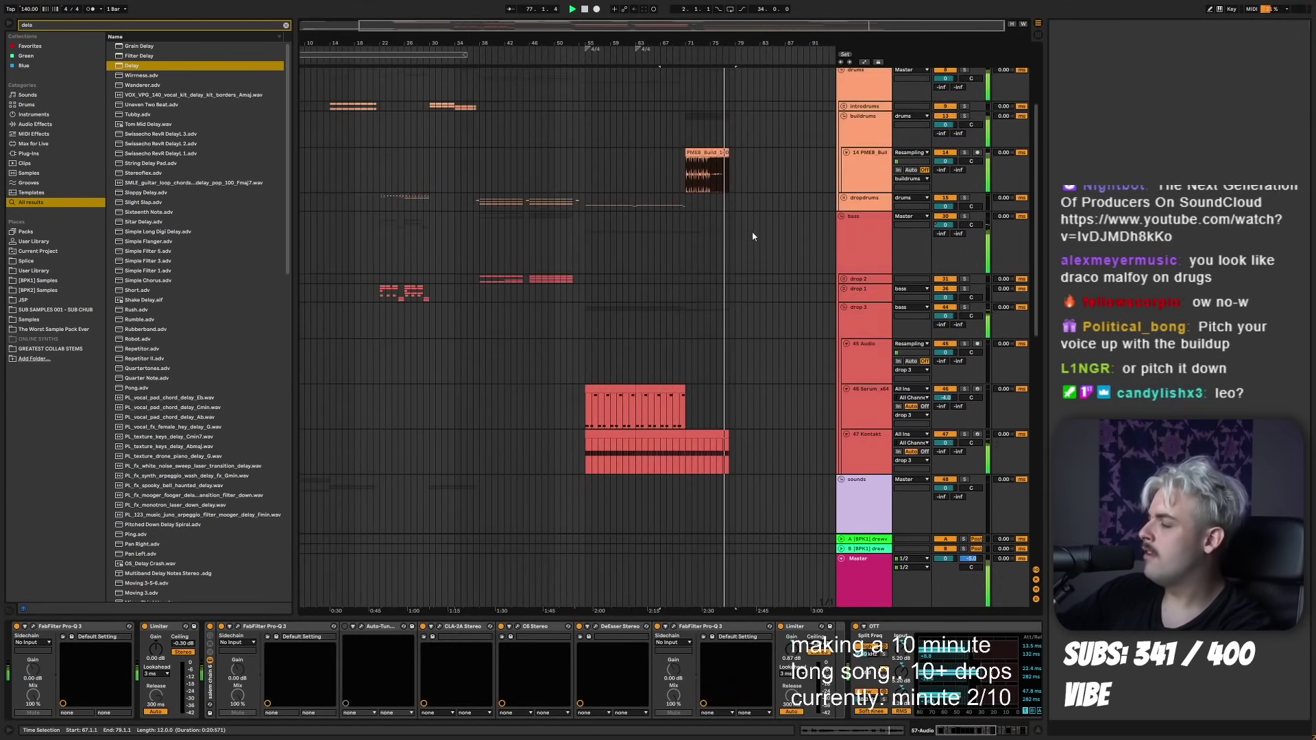
# - Split the long vocal clip at bar 78 so its last bar becomes a separate clip
pyautogui.keyDown('ctrl'); pyautogui.scroll(5, 679, 271); pyautogui.keyUp('ctrl')
pyautogui.scroll(-8, 673, 275)
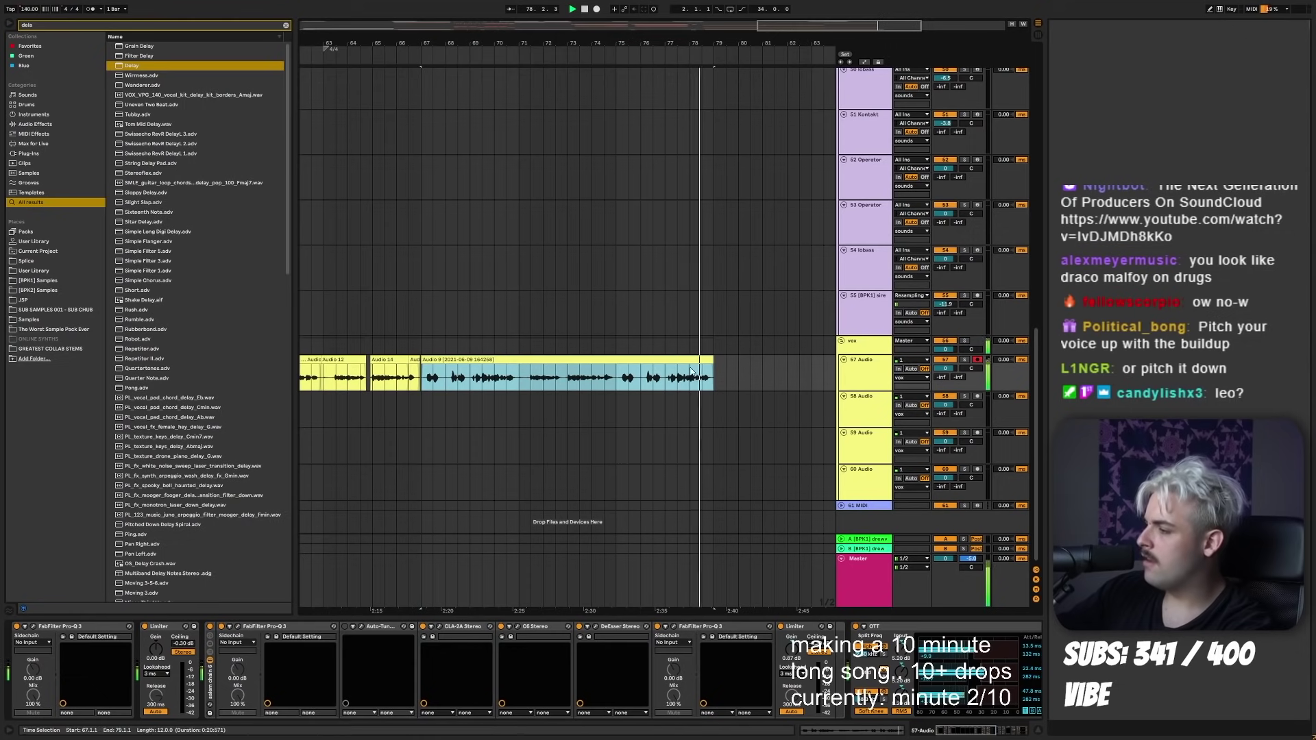
pyautogui.moveTo(691, 380); pyautogui.dragTo(726, 380)
pyautogui.hotkey('ctrl', 'e')
pyautogui.hotkey('shift', 'Tab')
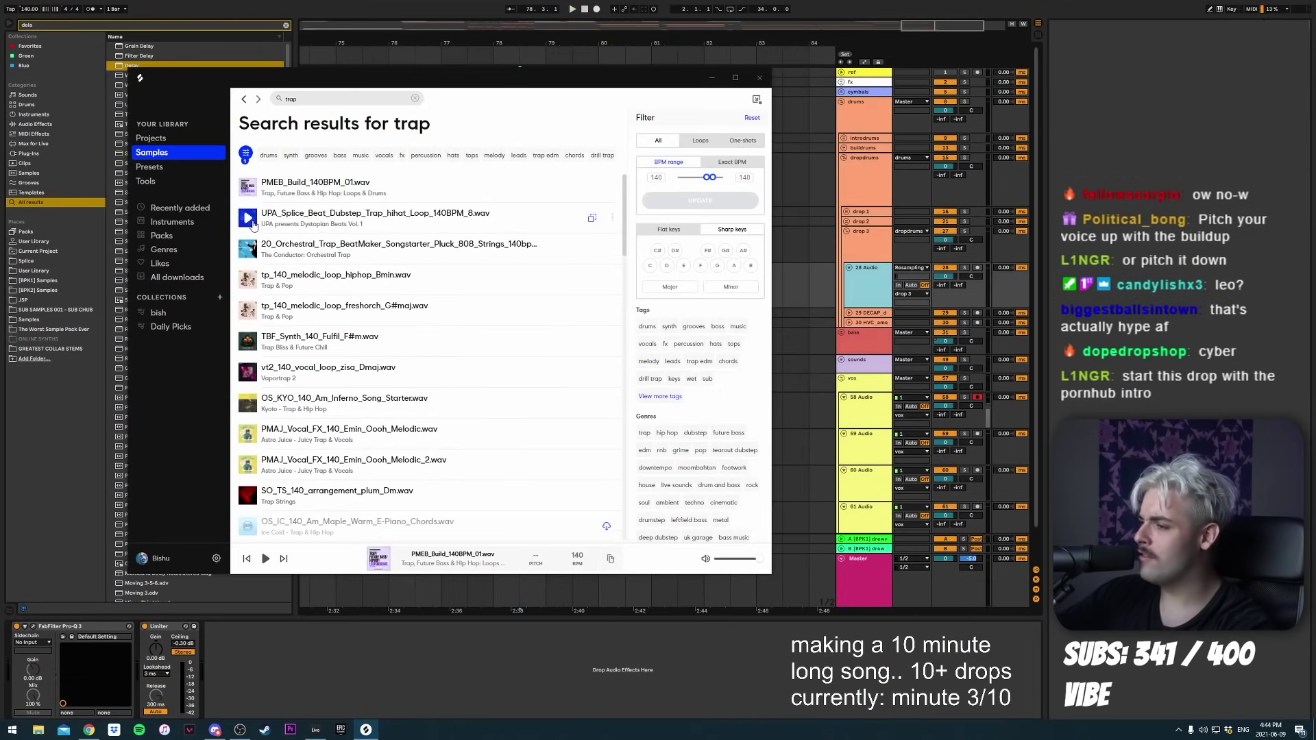
# - Audition trap samples in Splice, place JINCO_orchestral_fx_strings_scary_140_A# at bar 78 of the drop 3 drums, and cut it off at bar 79
pyautogui.click(252, 226)
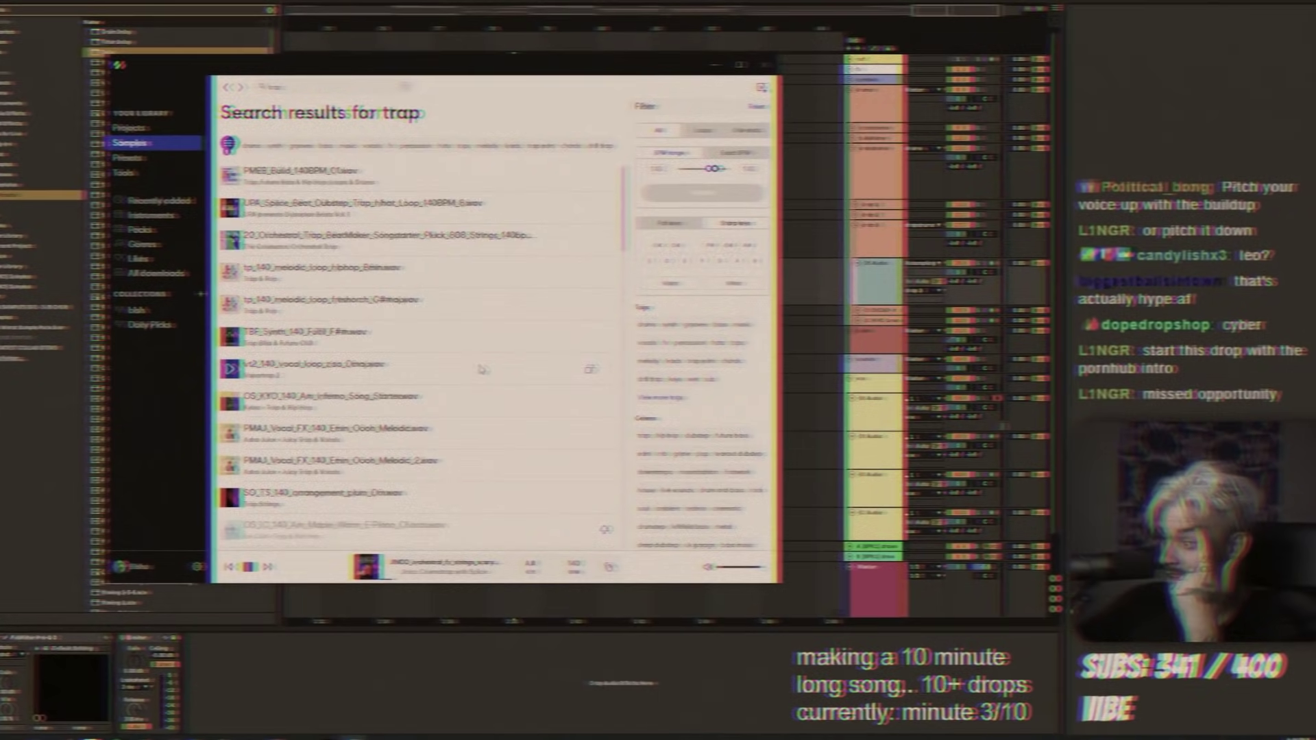
pyautogui.scroll(-5, 483, 369)
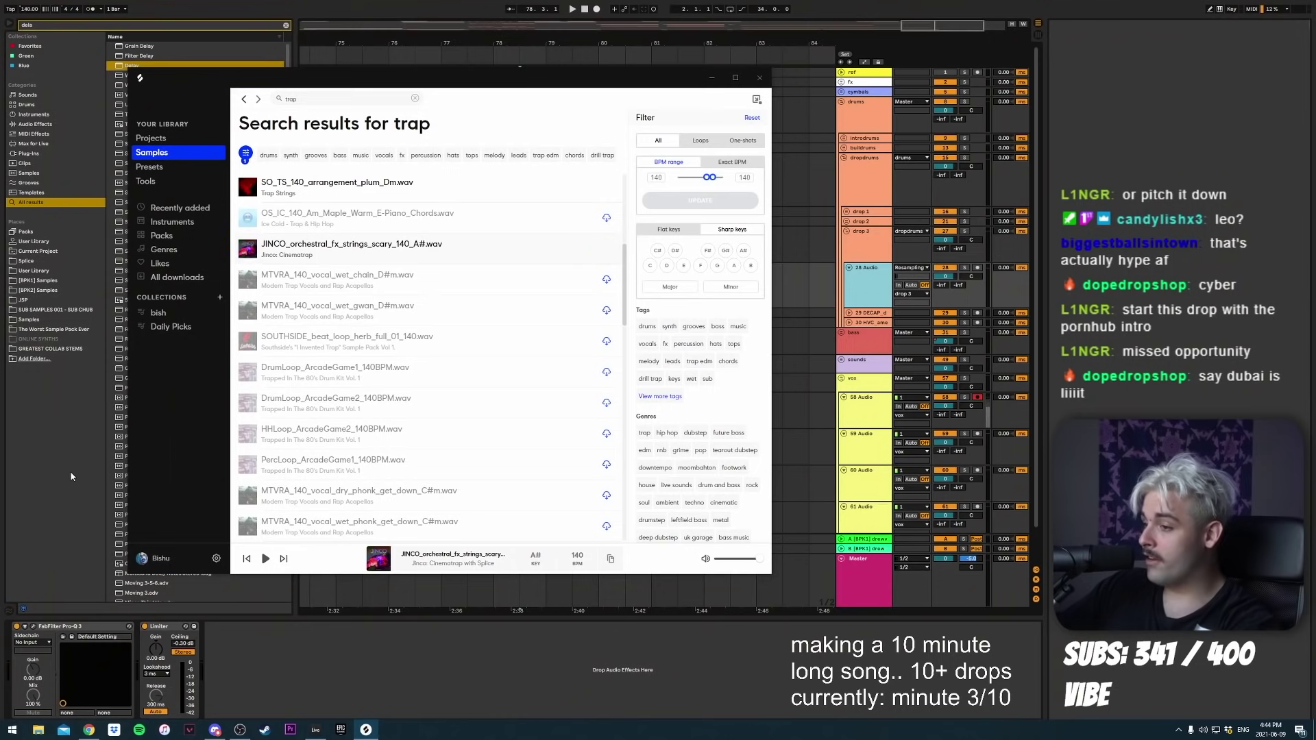
pyautogui.click(46, 480)
pyautogui.click(548, 283)
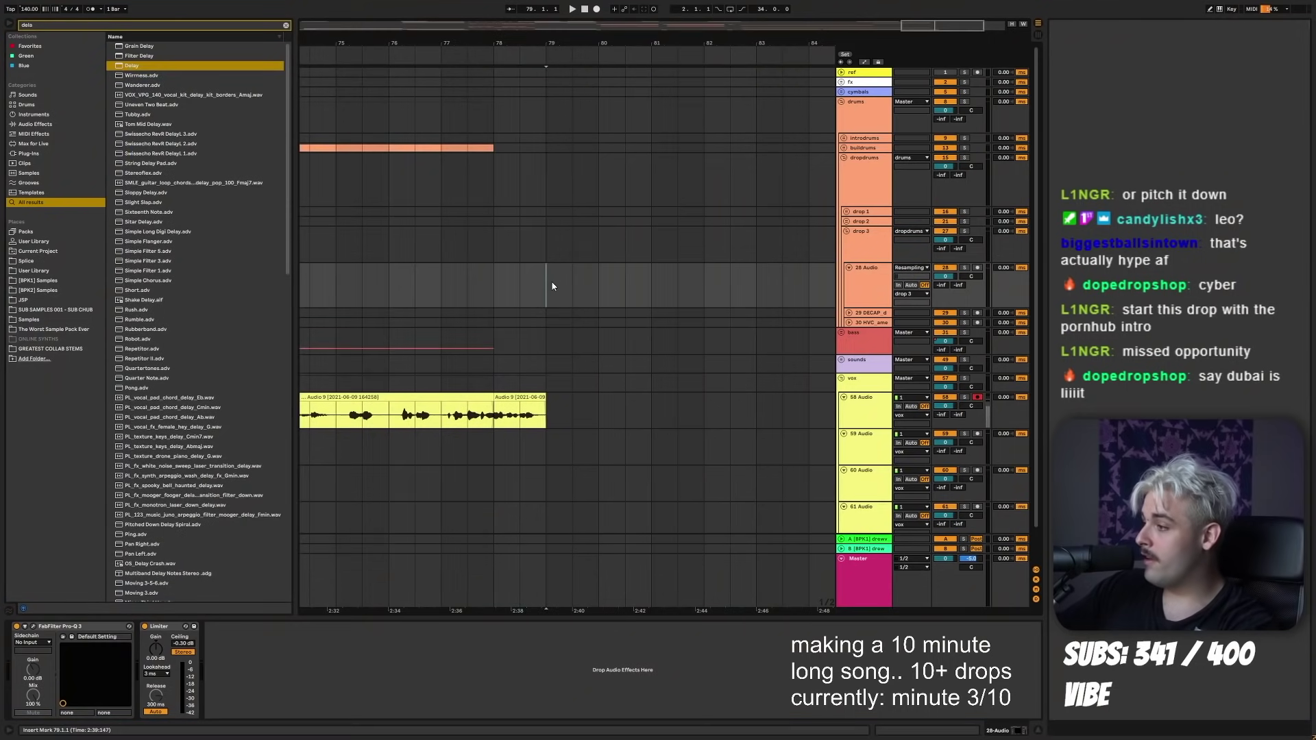
pyautogui.hotkey('ctrl', 'z')
pyautogui.click(545, 296)
pyautogui.hotkey('ctrl', 'e')
pyautogui.press('Delete')
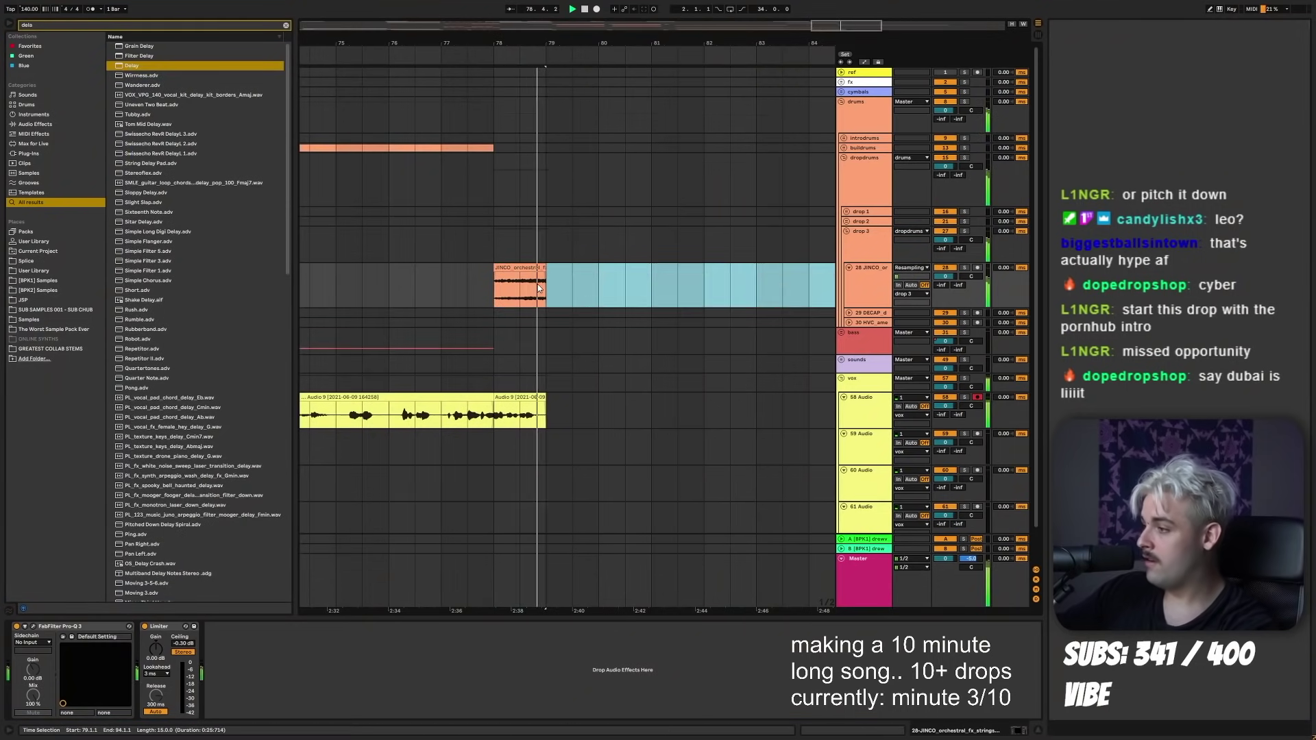
# - Audition more trap samples in Splice and place BT_Full_Drum_Loop_140_02_Cm on a drop 3 drum track at bar 79
pyautogui.click(546, 294)
pyautogui.press('space')
pyautogui.hotkey('alt', 'Tab')
pyautogui.scroll(-5, 274, 362)
pyautogui.click(558, 445)
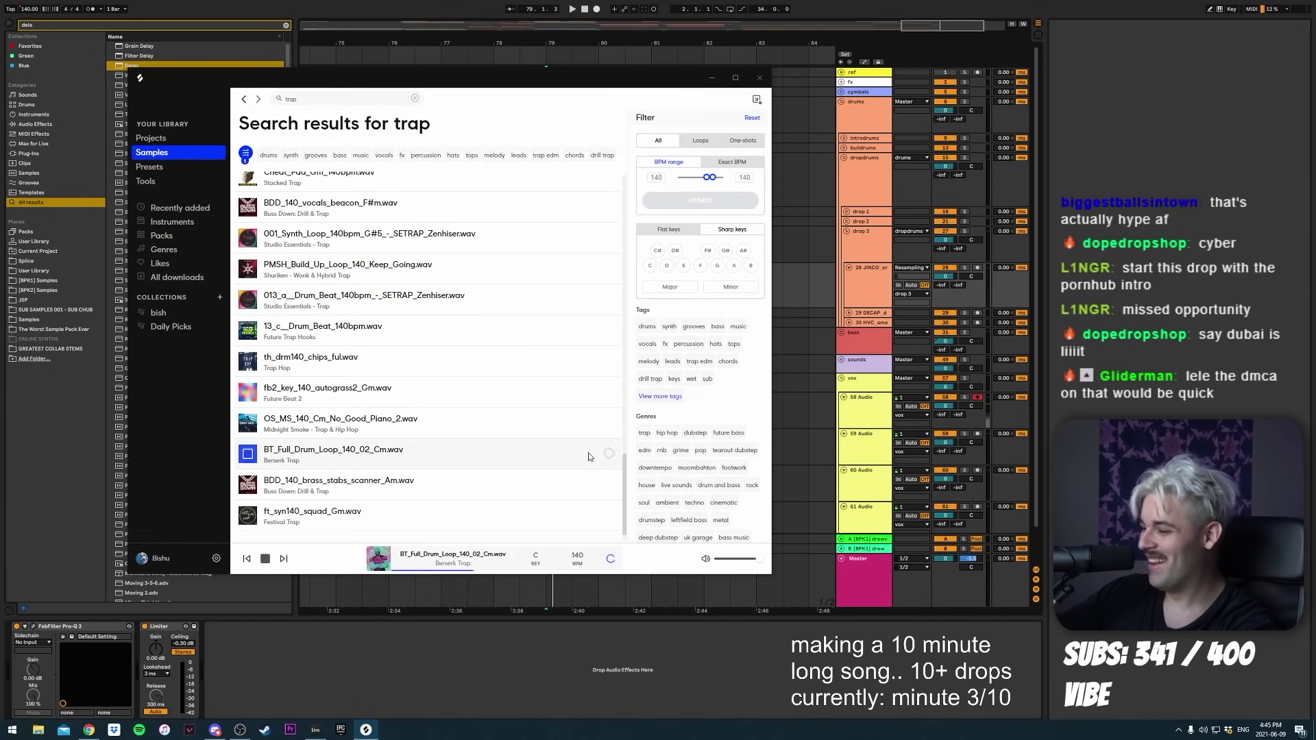
pyautogui.hotkey('alt', 'Tab')
pyautogui.click(573, 286)
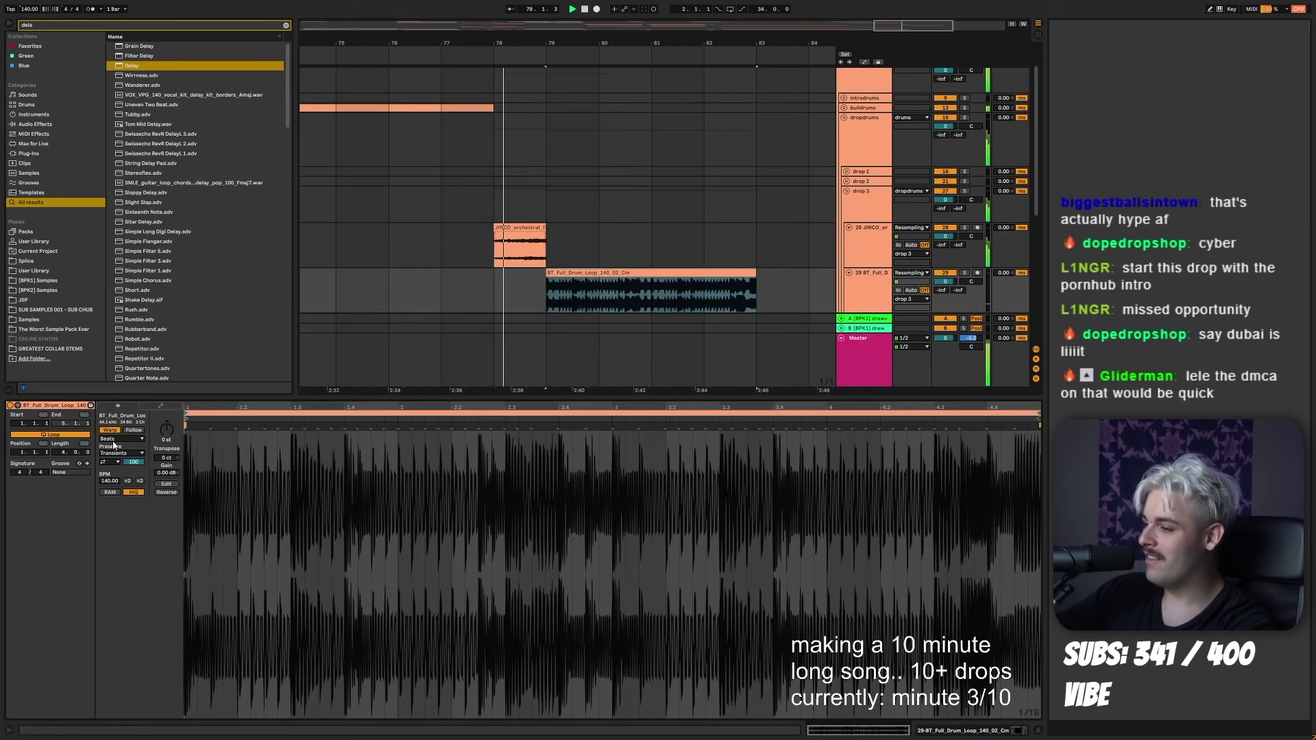
# - Change the warp setting of the BT full drum loop clip and play it back from bar 79
pyautogui.click(113, 429)
pyautogui.click(113, 476)
pyautogui.hotkey('shift', 'Tab')
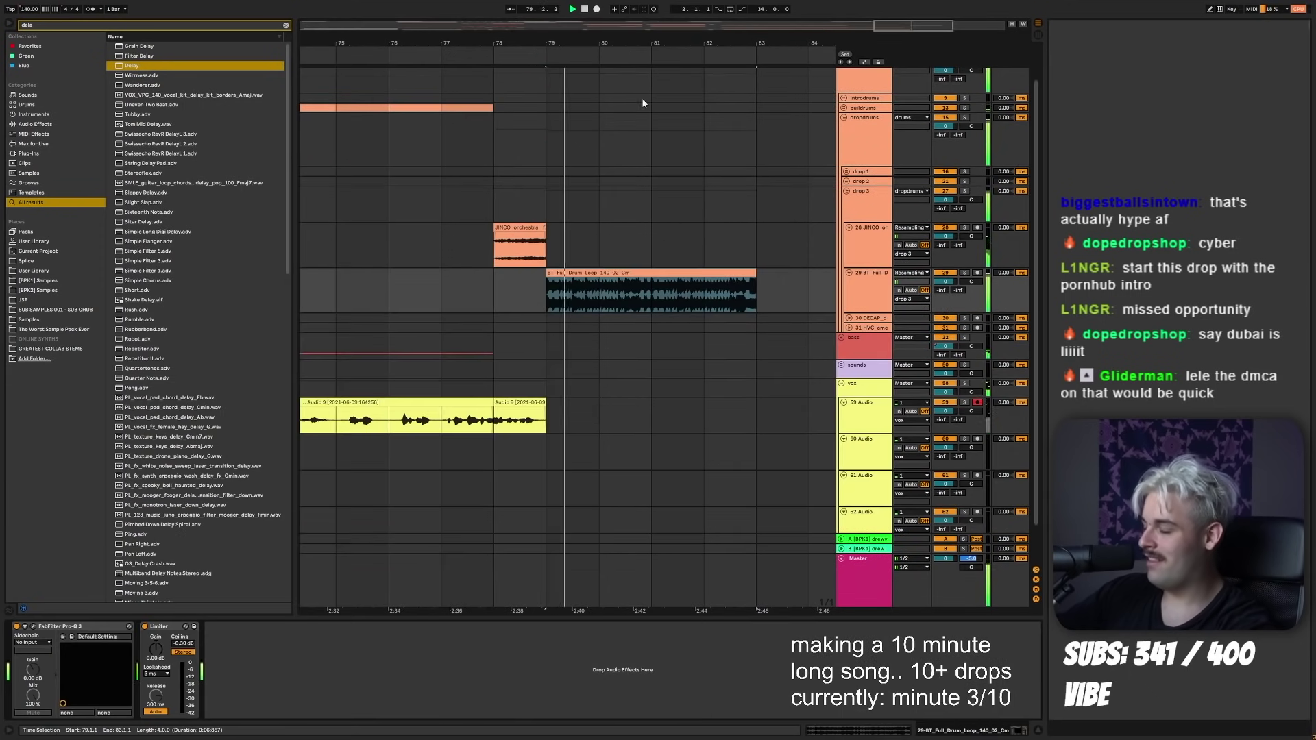
pyautogui.moveTo(593, 49); pyautogui.dragTo(518, 31)
pyautogui.hotkey('ctrl', '1')
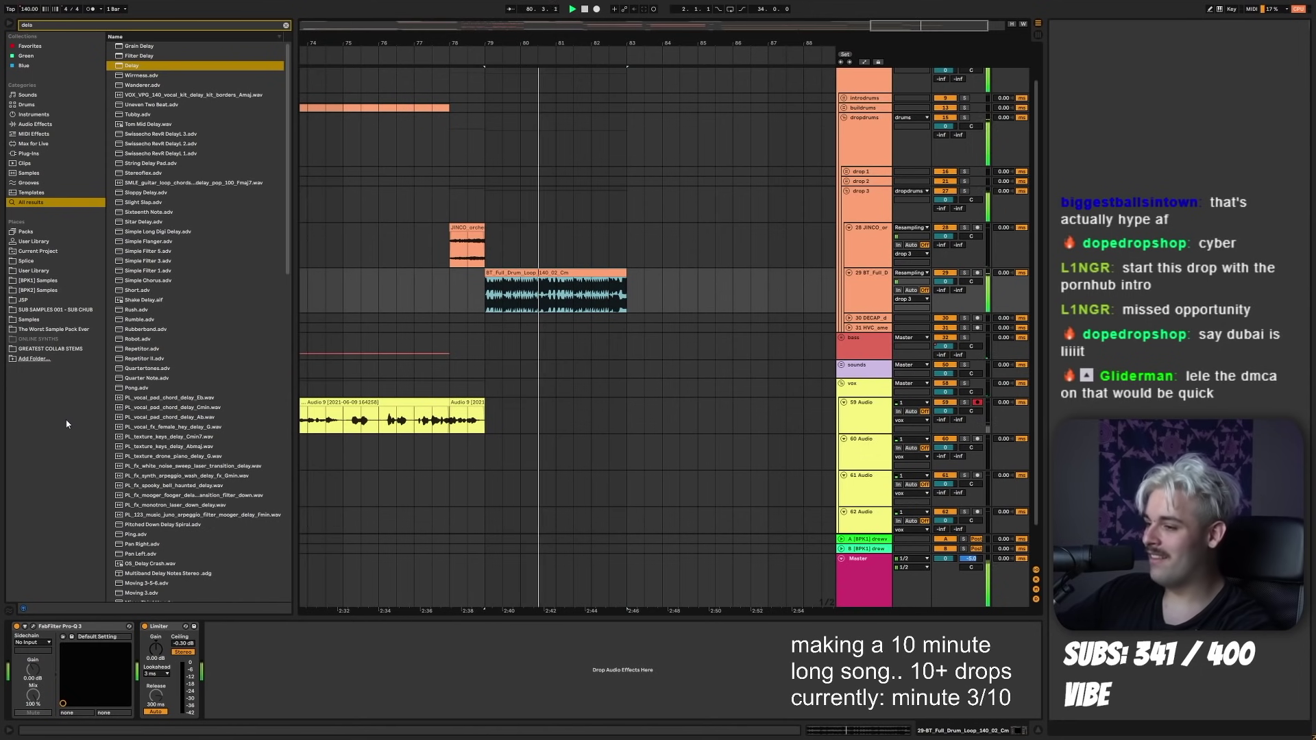
pyautogui.hotkey('shift', 'Tab')
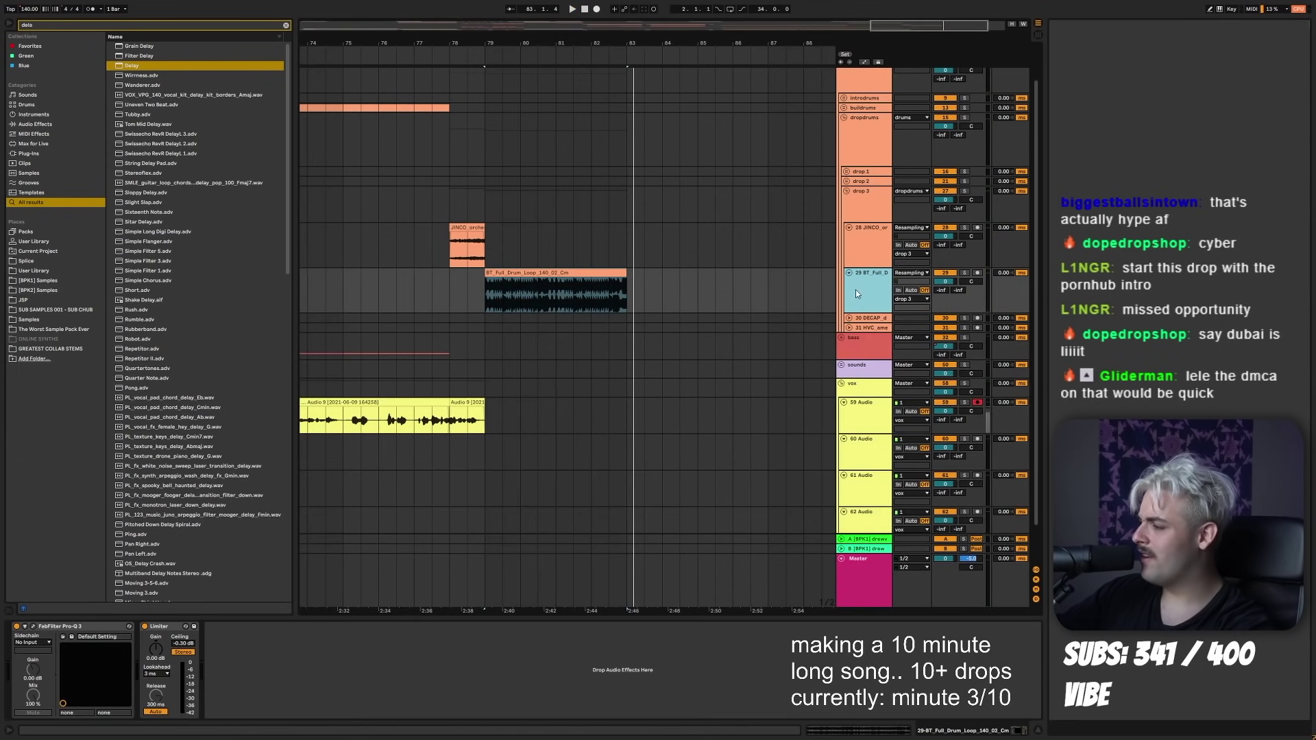
# - Add a Serum track to the drop 3 bass group with the FX - Insane preset and a two-bar clip holding C#1 from bar 79
pyautogui.click(841, 337)
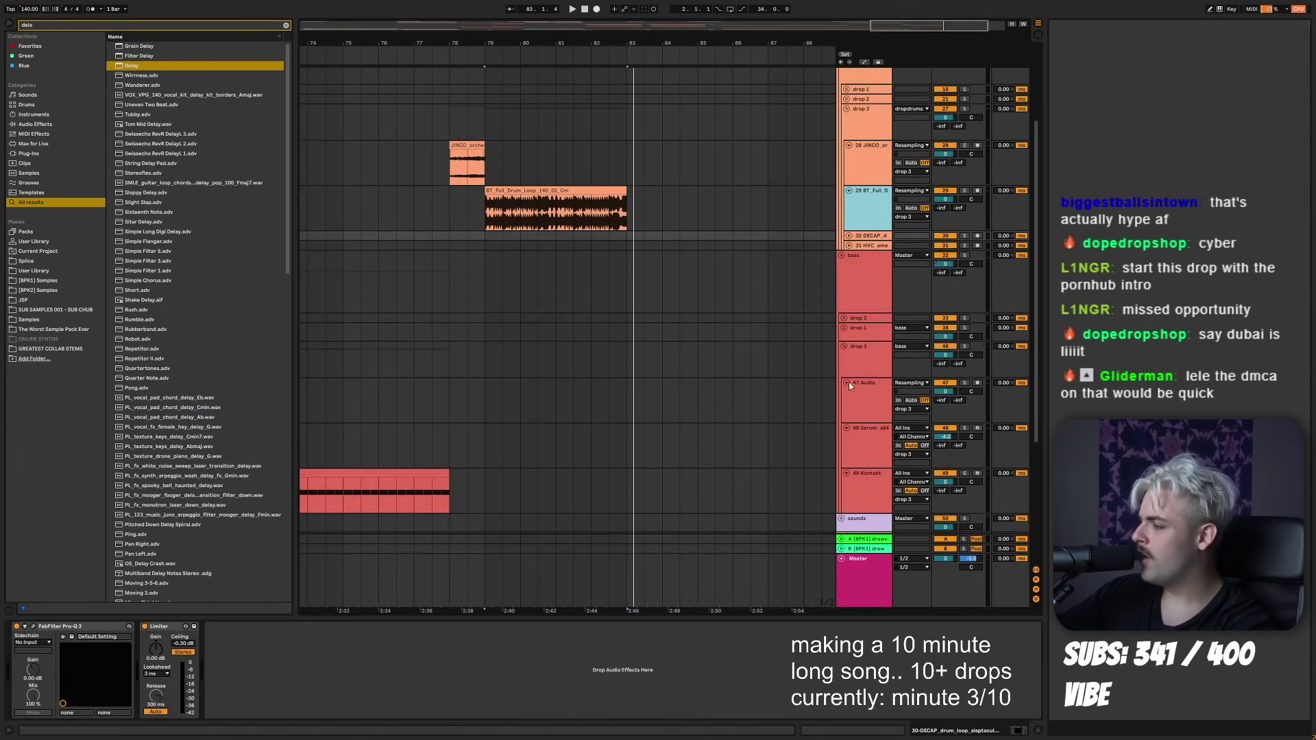
pyautogui.click(862, 388)
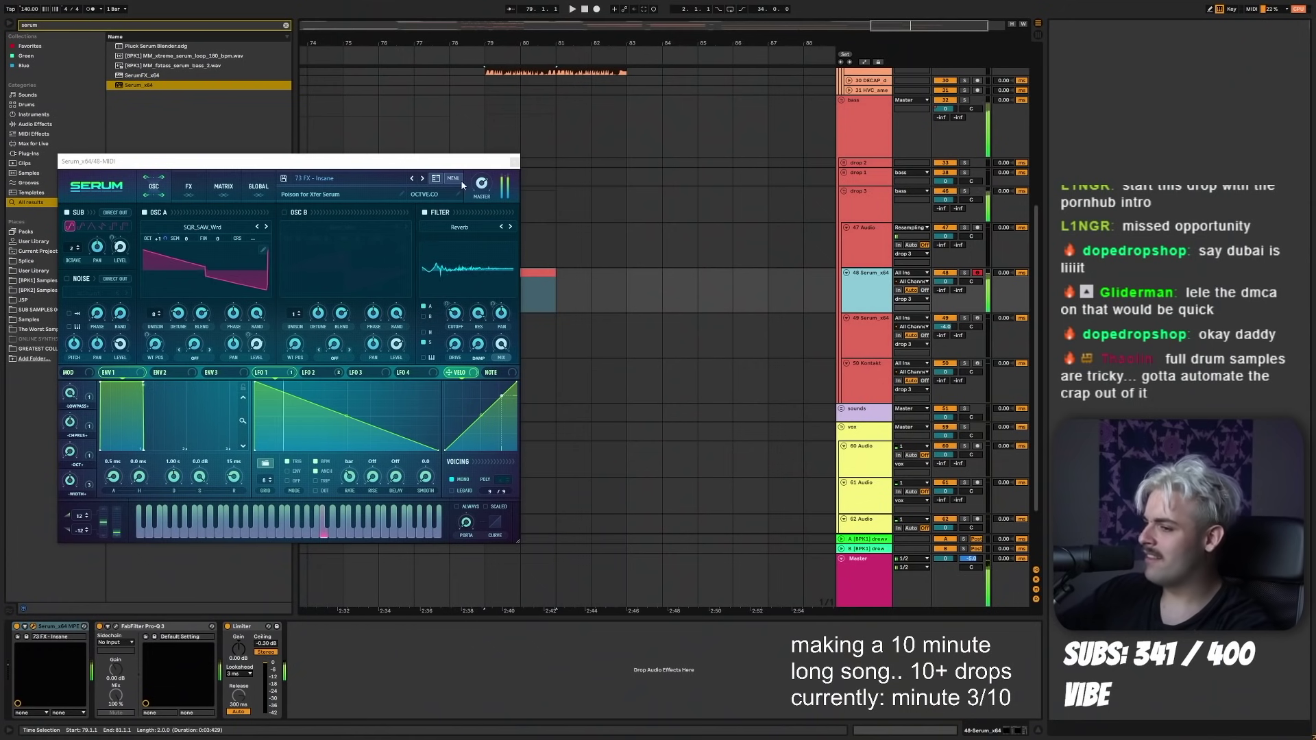
pyautogui.click(515, 162)
pyautogui.doubleClick(521, 288)
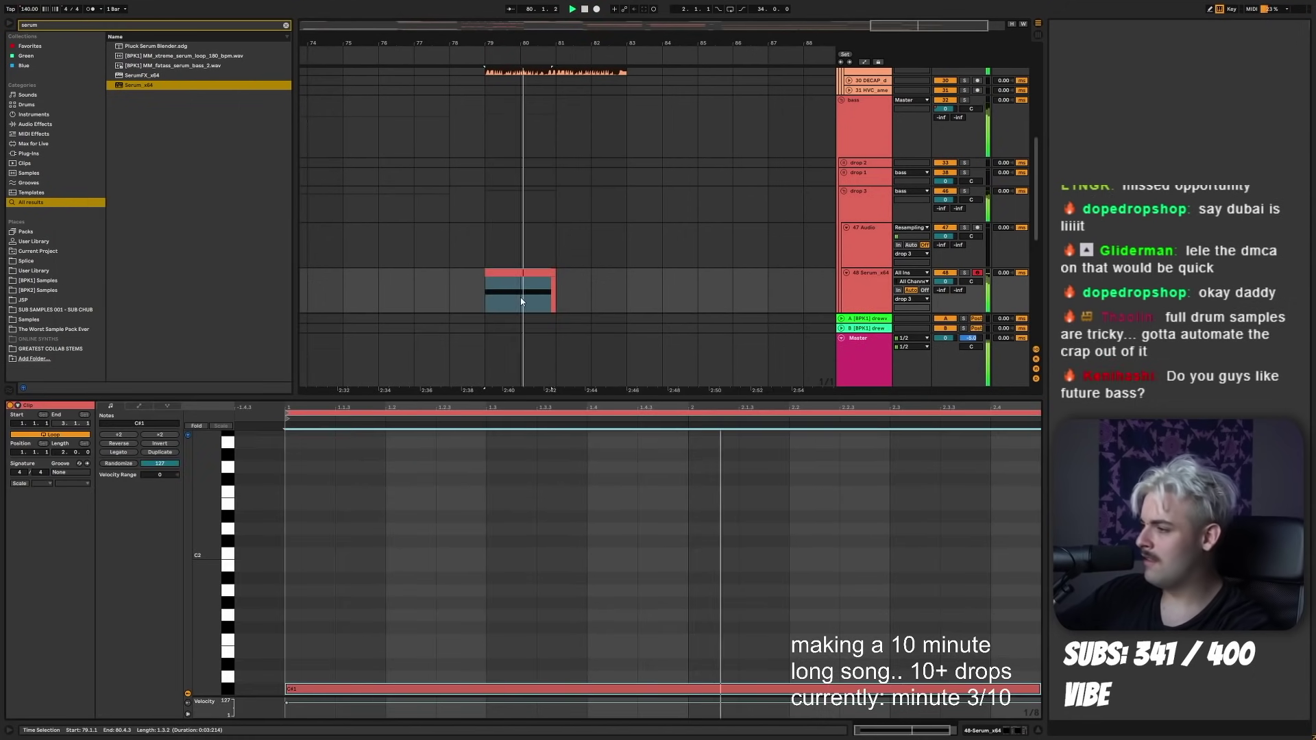
pyautogui.press('space')
pyautogui.hotkey('shift', 'Tab')
# - Delete the BT full drum loop from the drop 3 drums and set the insertion point at bar 79 on its track
pyautogui.scroll(3, 499, 177)
pyautogui.click(486, 180)
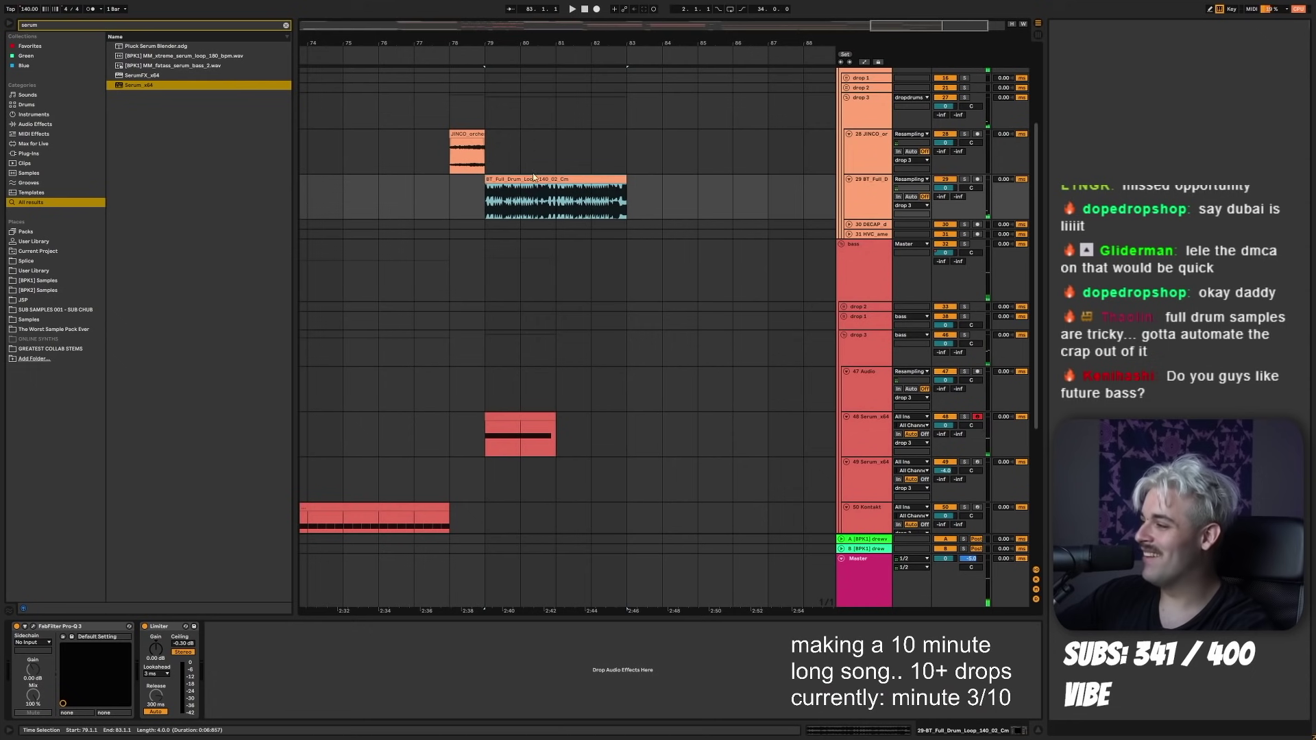
pyautogui.press('Delete')
pyautogui.click(492, 188)
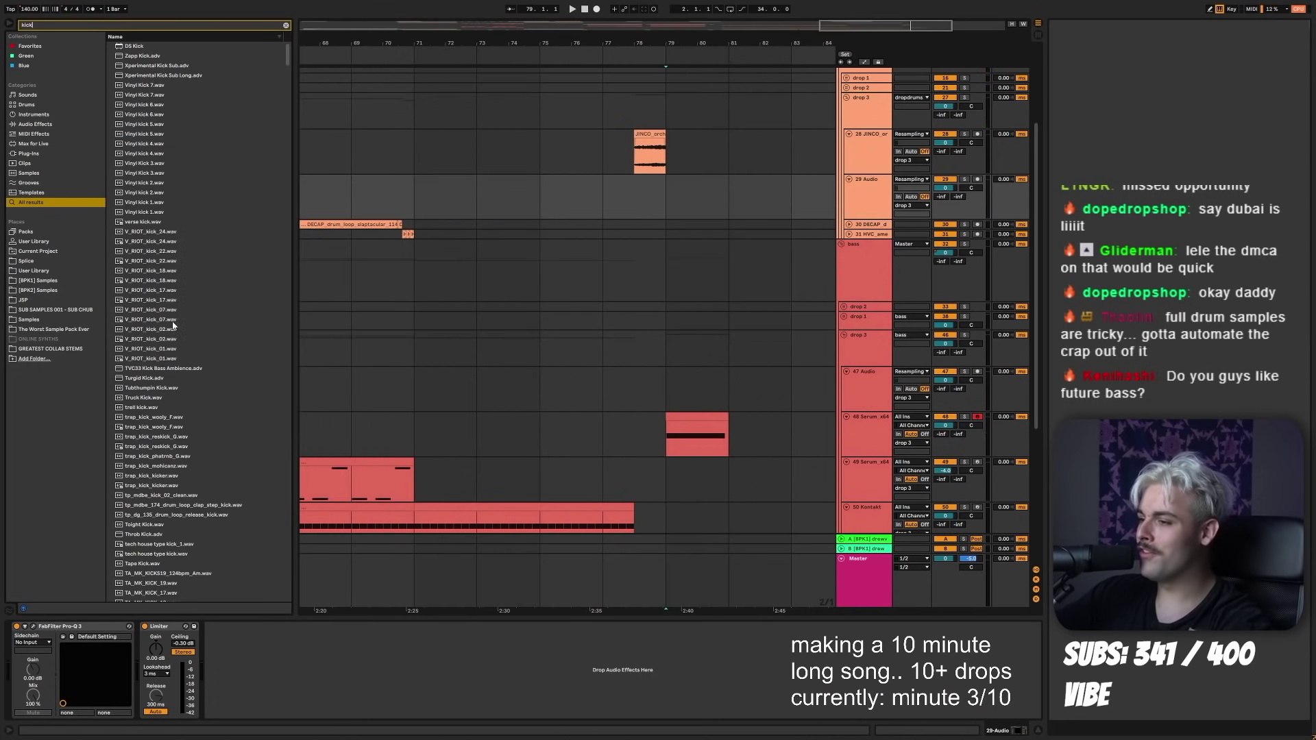
# - Layer the LAXCITY "use this in trap" hi-hat one-shot with the drop 3 kicks and duplicate the two-bar pattern from bar 79
pyautogui.scroll(-2, 173, 322)
pyautogui.hotkey('ctrl', 'f')
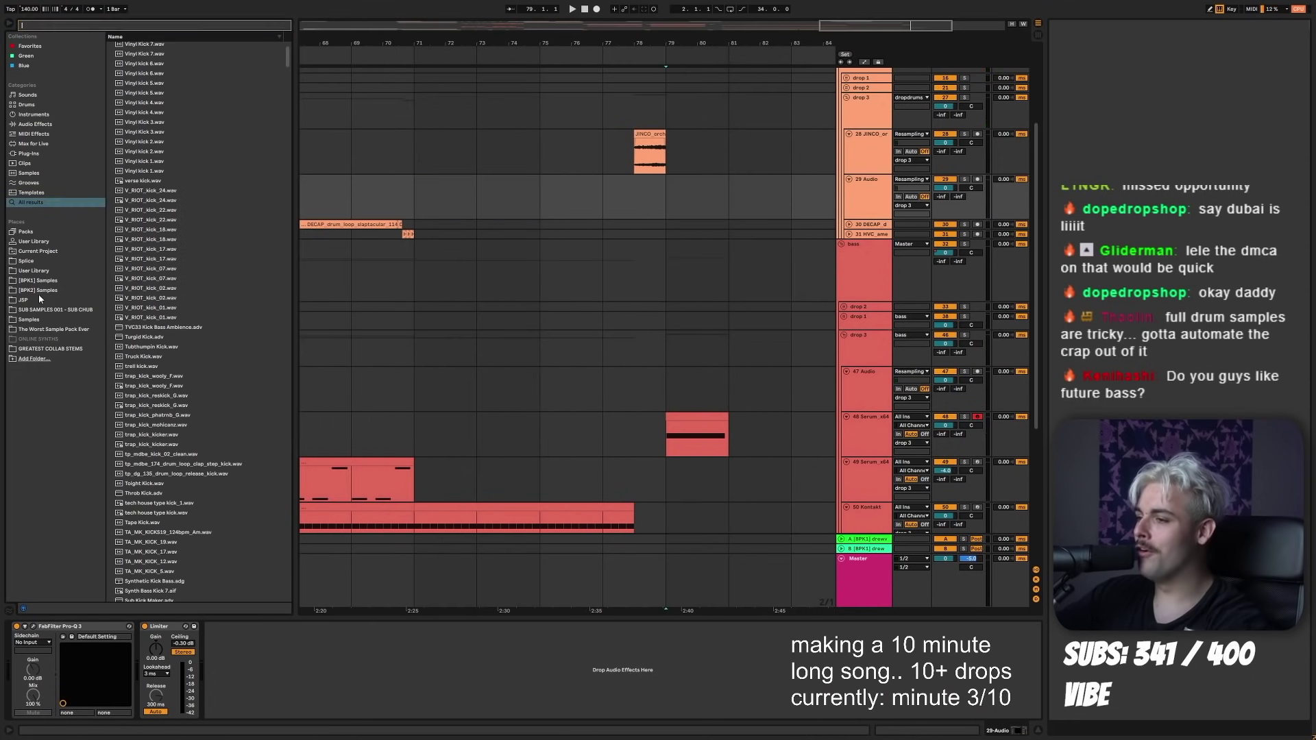
pyautogui.click(215, 46)
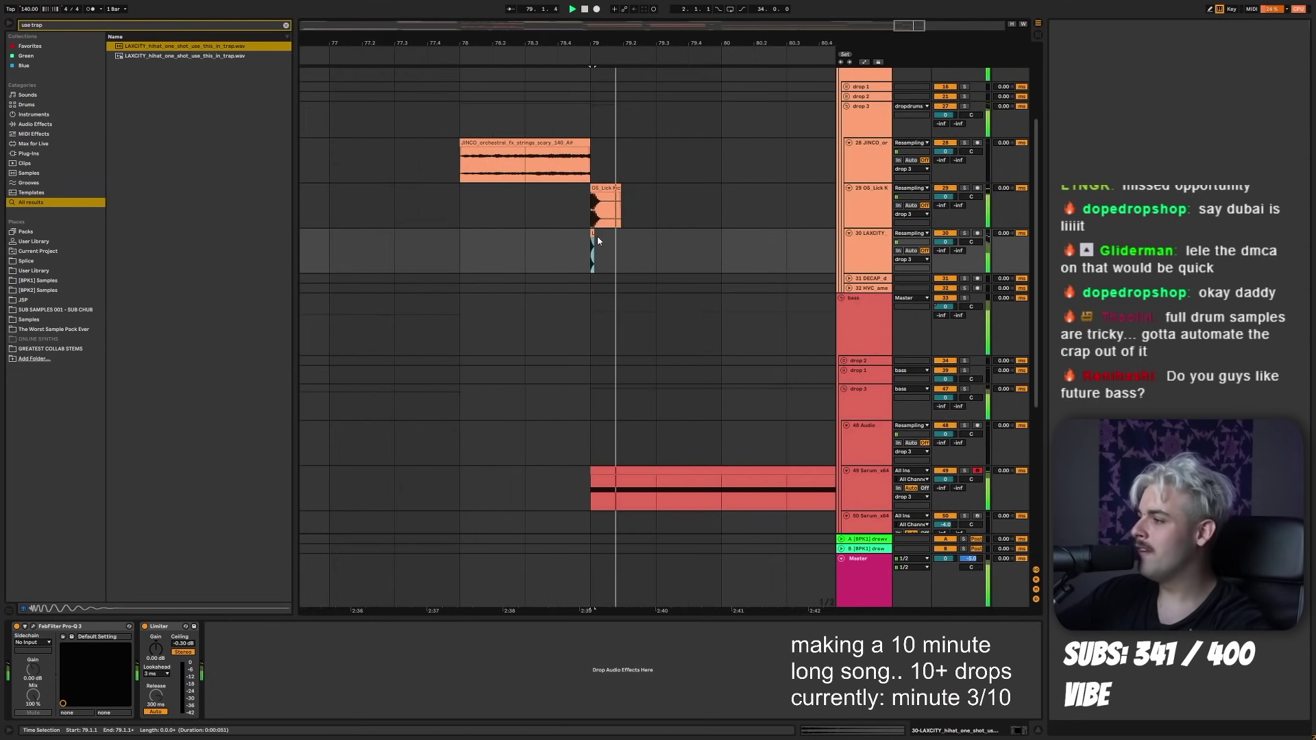
pyautogui.moveTo(597, 240); pyautogui.dragTo(654, 211)
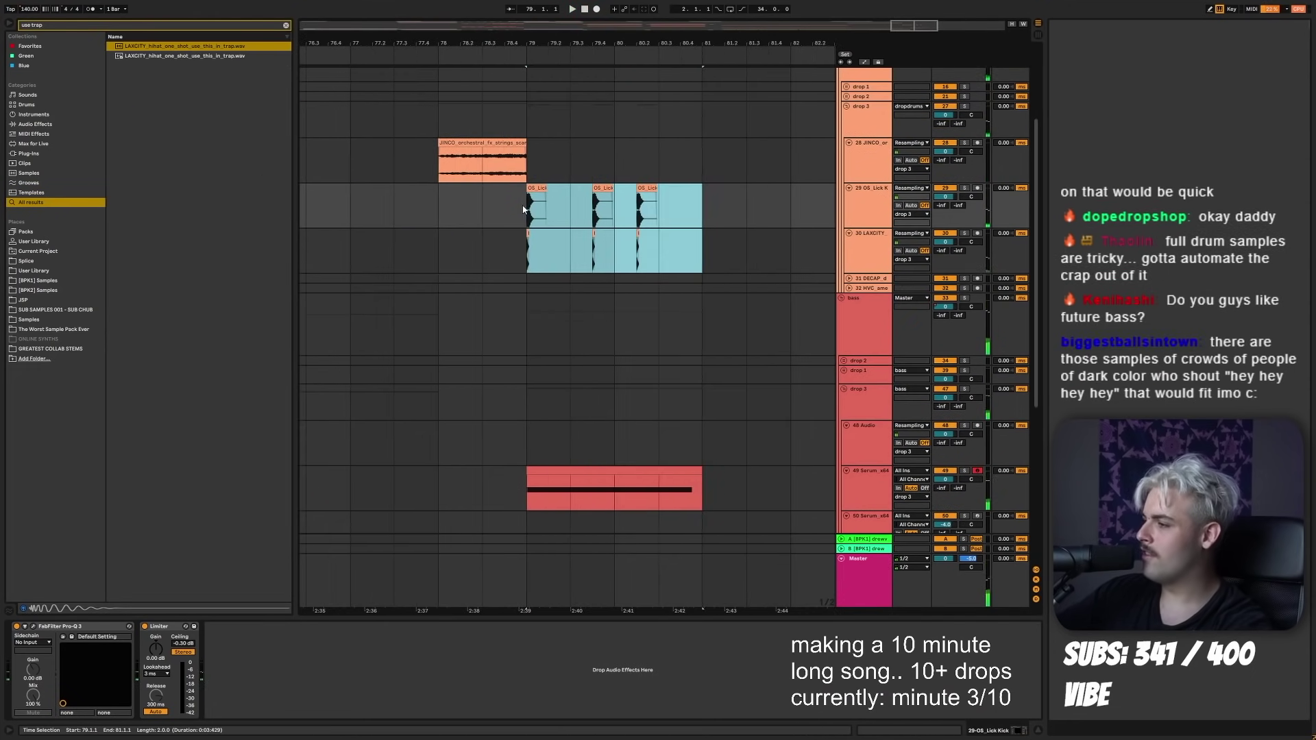
pyautogui.hotkey('ctrl', 'd')
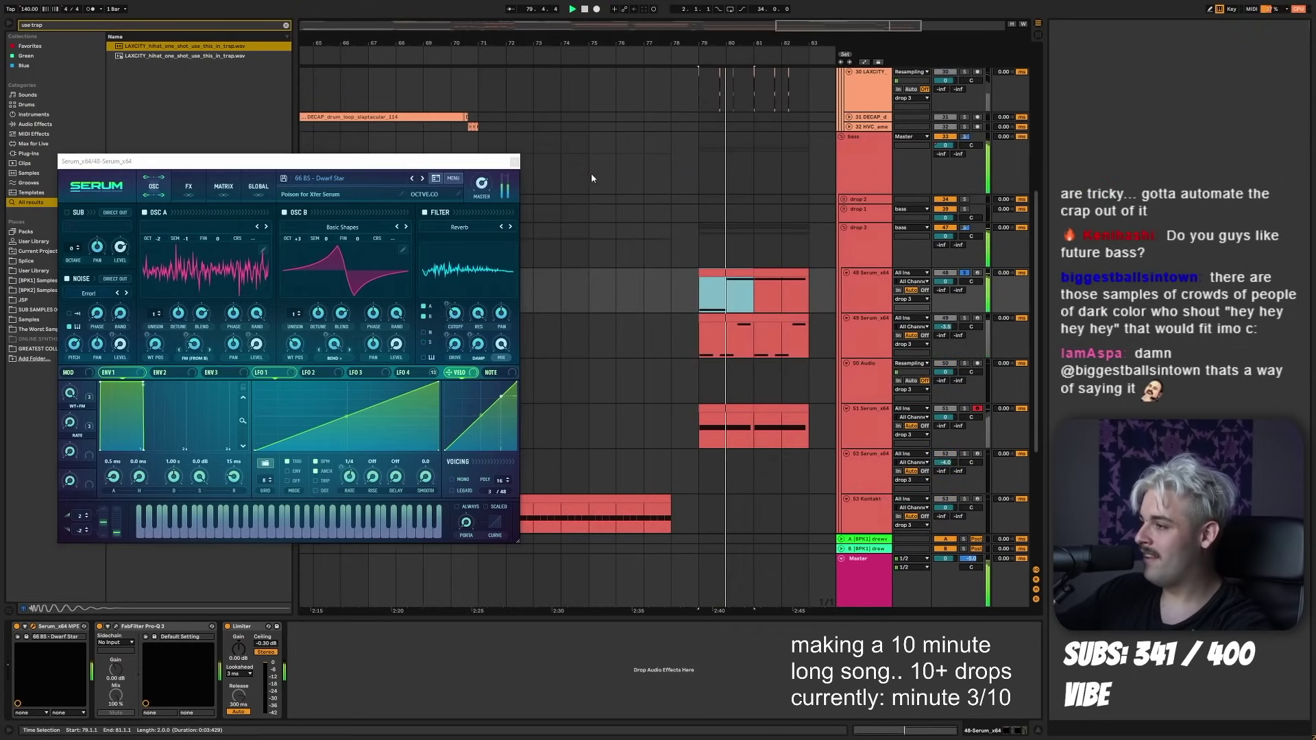
# - Add a low-cut band in FabFilter Pro-Q 3 on the Serum Dwarf Star bass track and raise its cutoff frequency
pyautogui.doubleClick(723, 288)
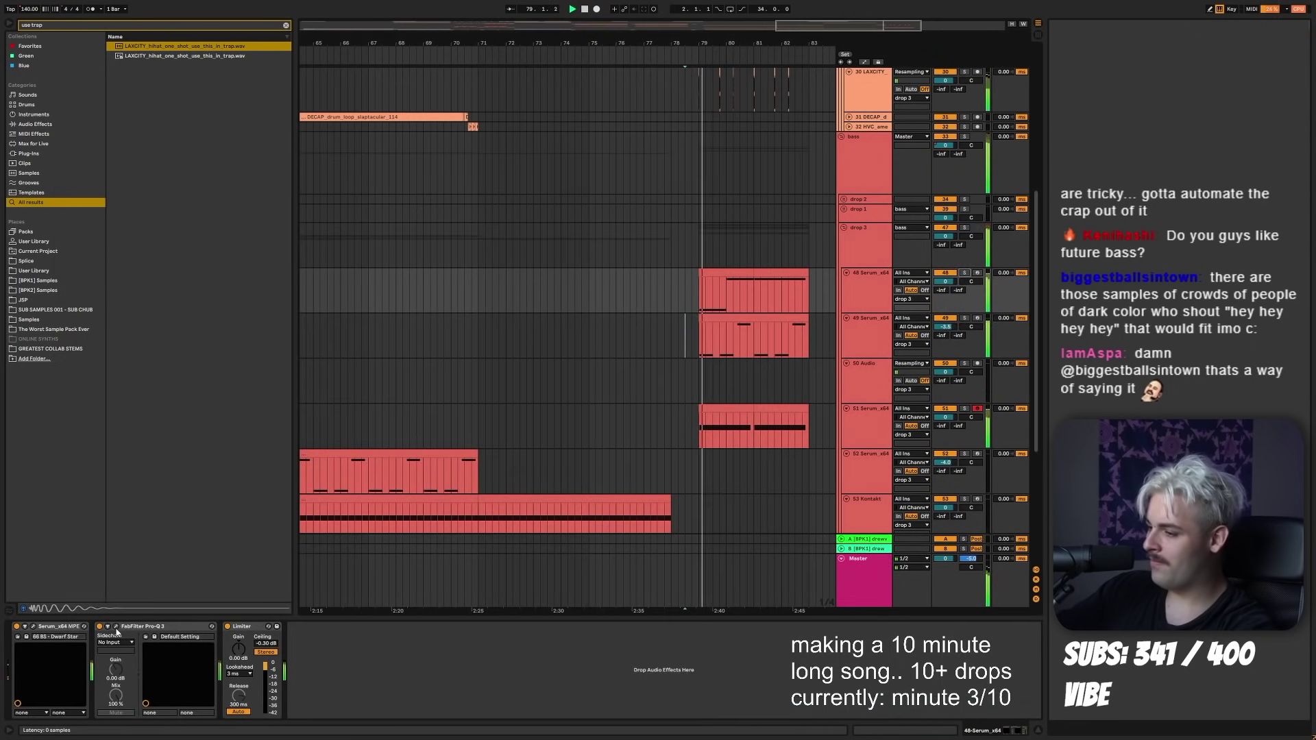
pyautogui.click(116, 626)
pyautogui.doubleClick(50, 182)
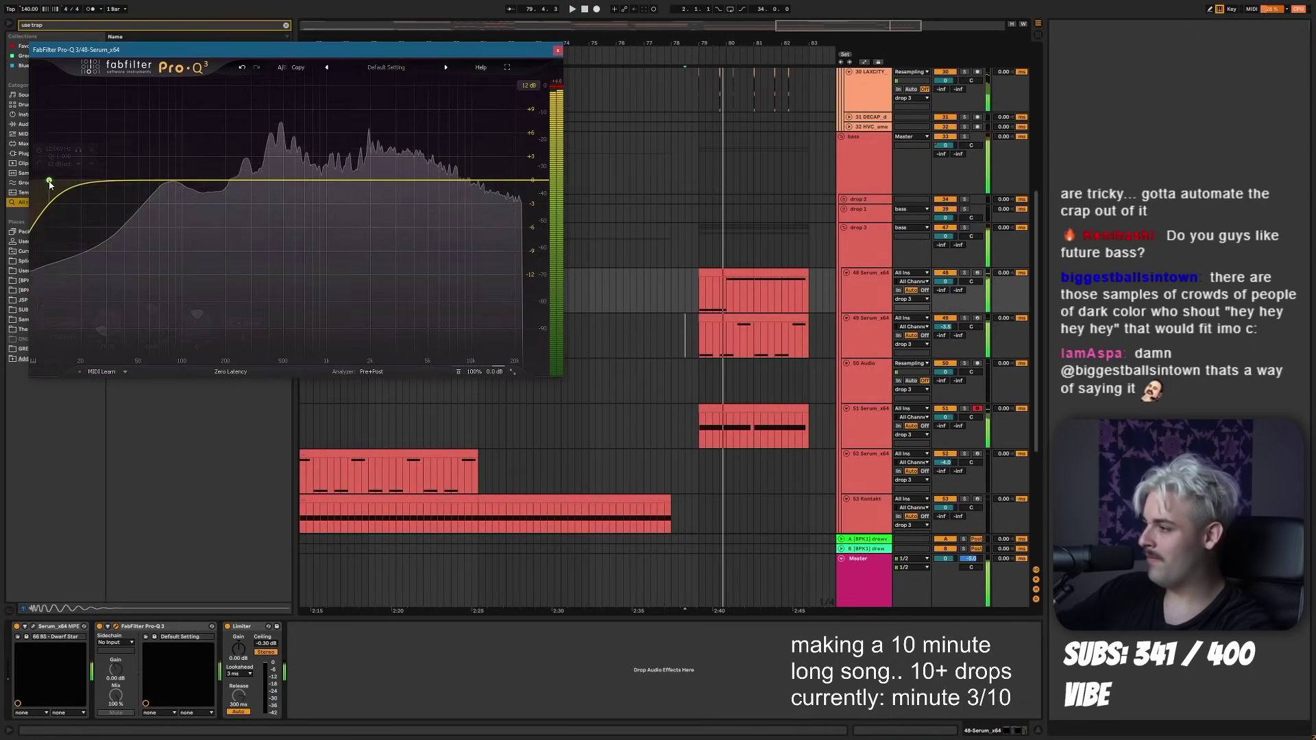
pyautogui.moveTo(50, 182); pyautogui.dragTo(400, 187)
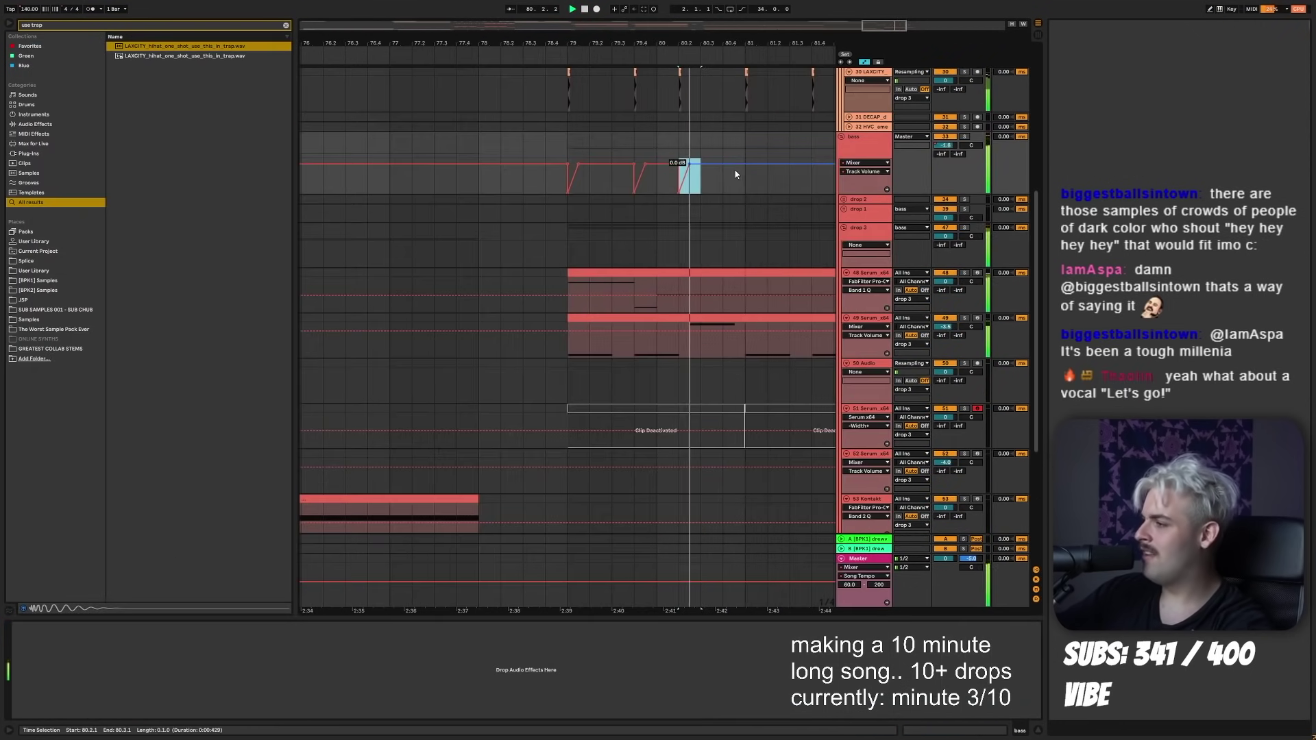
# - Duplicate the two-bar ducking pattern from bar 79 in the bass group's Track Volume automation to bar 81
pyautogui.moveTo(740, 174); pyautogui.dragTo(573, 183)
pyautogui.hotkey('ctrl', 'd')
# - Search the browser for "nani", add the NANI plug-in to the Serum Init bass track of drop 3, and play it back
pyautogui.click(562, 318)
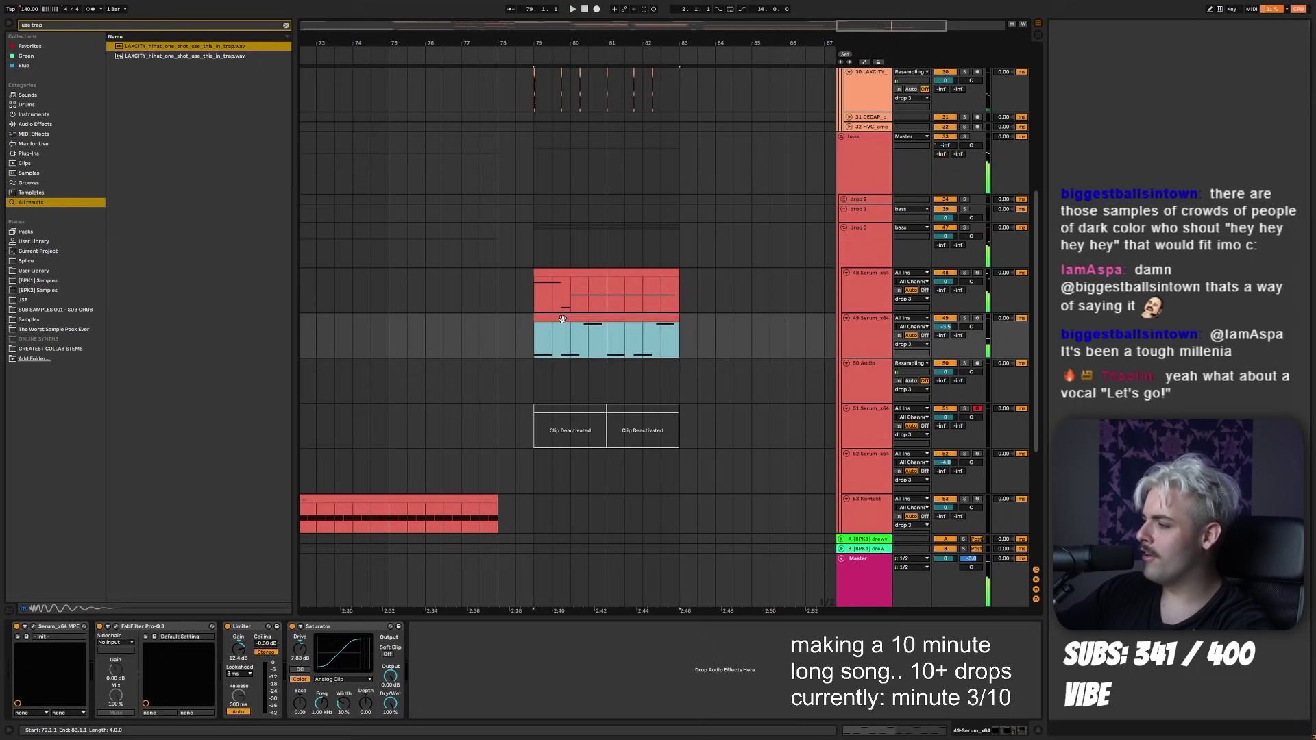
pyautogui.hotkey('ctrl', 'f')
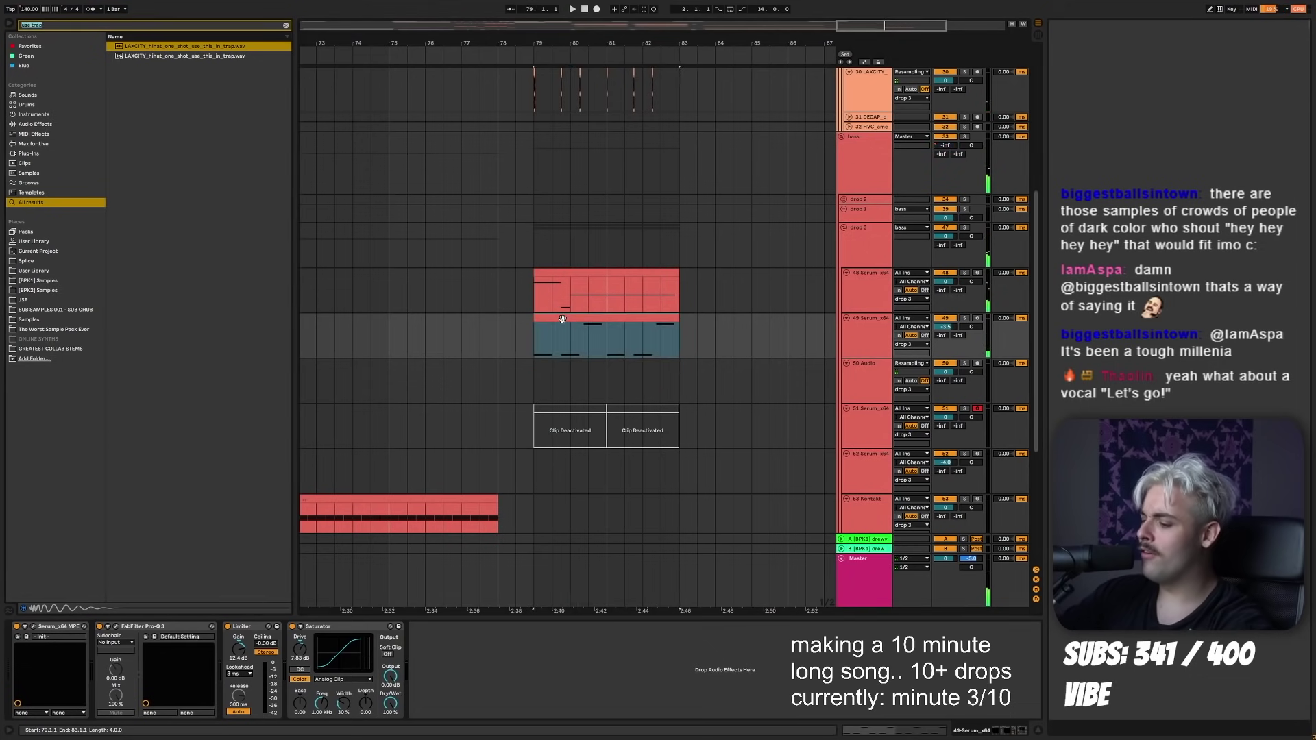
pyautogui.write('nani')
pyautogui.press('Return')
pyautogui.press('space')
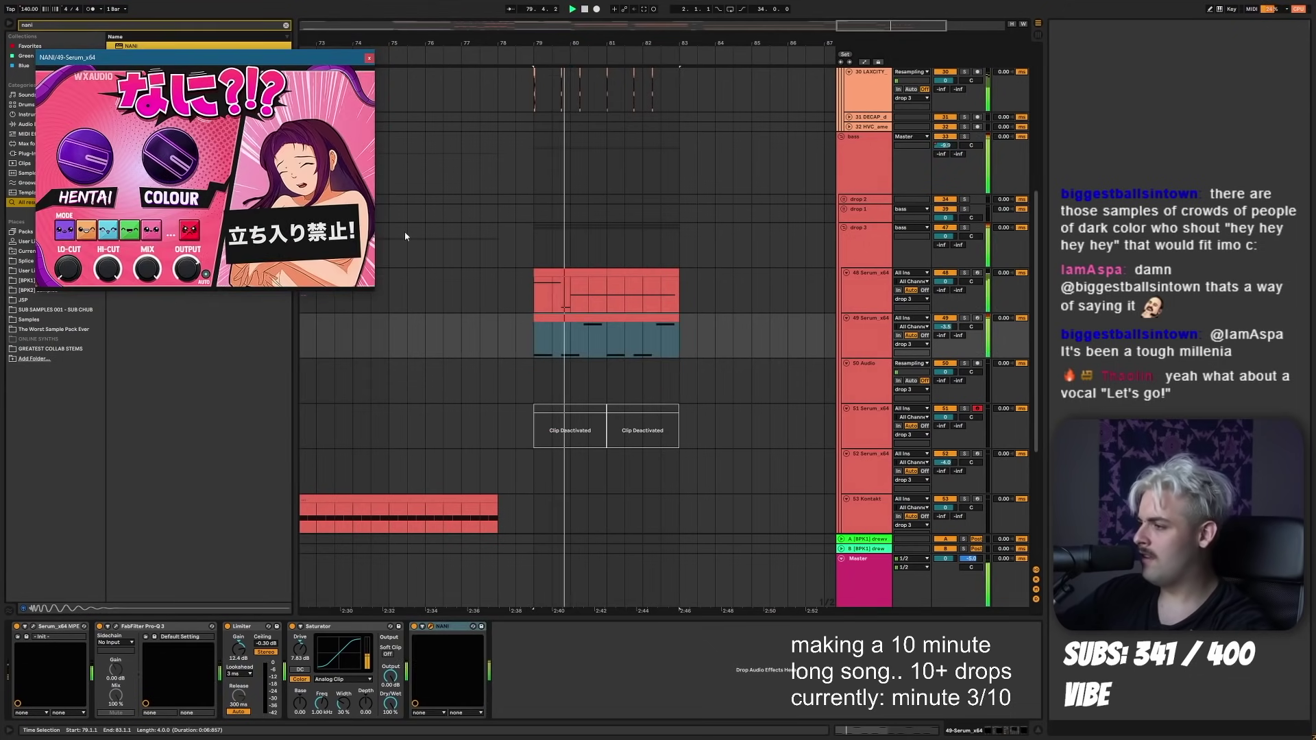
# - Copy the ducking ramp at 79.3 in the bass group's Track Volume automation to 80.3
pyautogui.press('a')
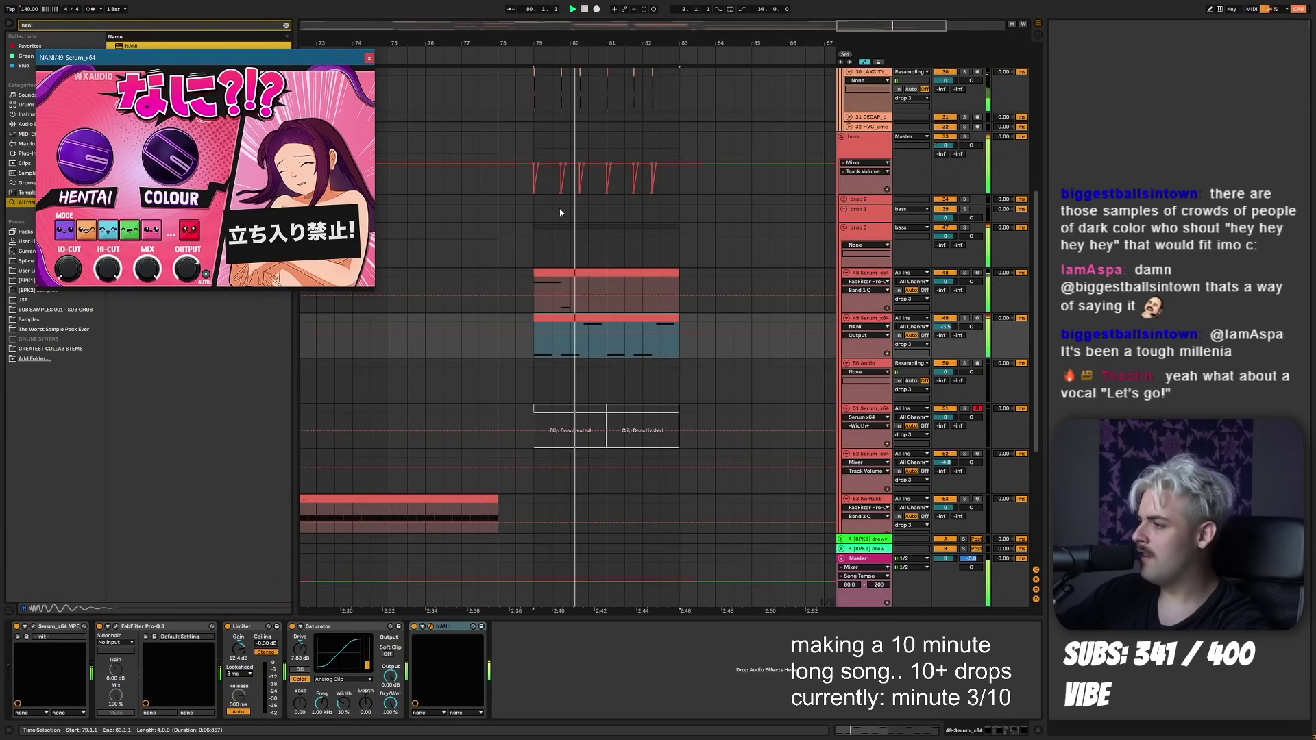
pyautogui.moveTo(537, 42); pyautogui.dragTo(554, 188)
pyautogui.press('space')
pyautogui.press('space')
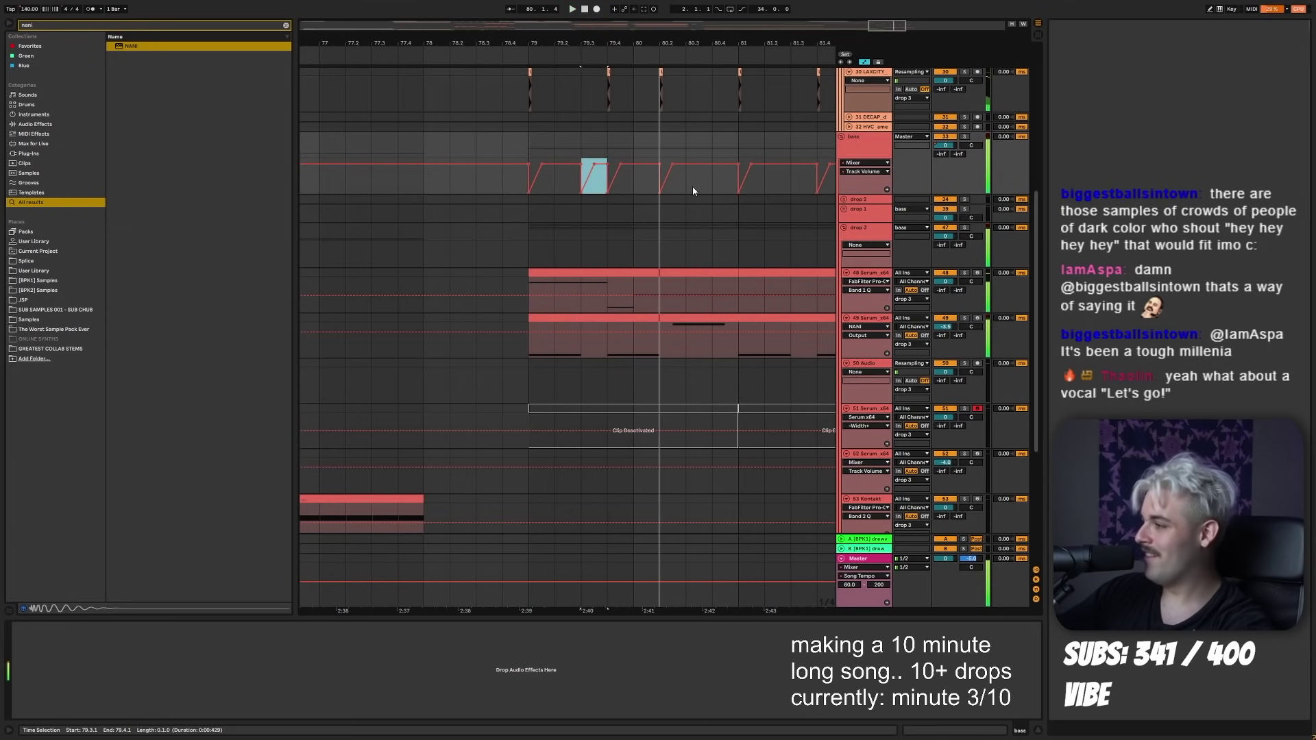
pyautogui.click(693, 191)
pyautogui.hotkey('ctrl', 'v')
pyautogui.press('space')
pyautogui.moveTo(731, 192); pyautogui.dragTo(555, 184)
pyautogui.click(531, 181)
pyautogui.press('a')
# - Place a [BPK1] one-shot on beat three of each bar from bar 79 to 82 on a new drop 3 drum track
pyautogui.scroll(3, 549, 182)
pyautogui.scroll(-2, 549, 181)
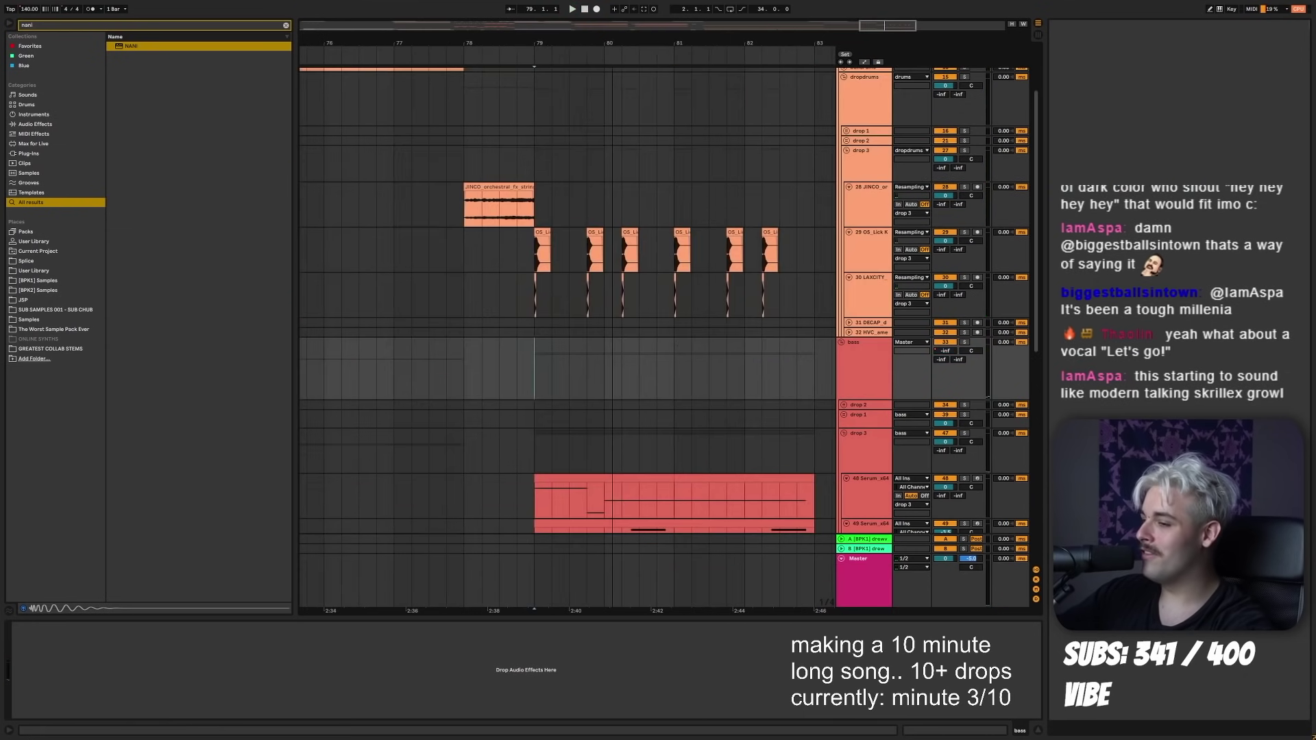
pyautogui.click(528, 360)
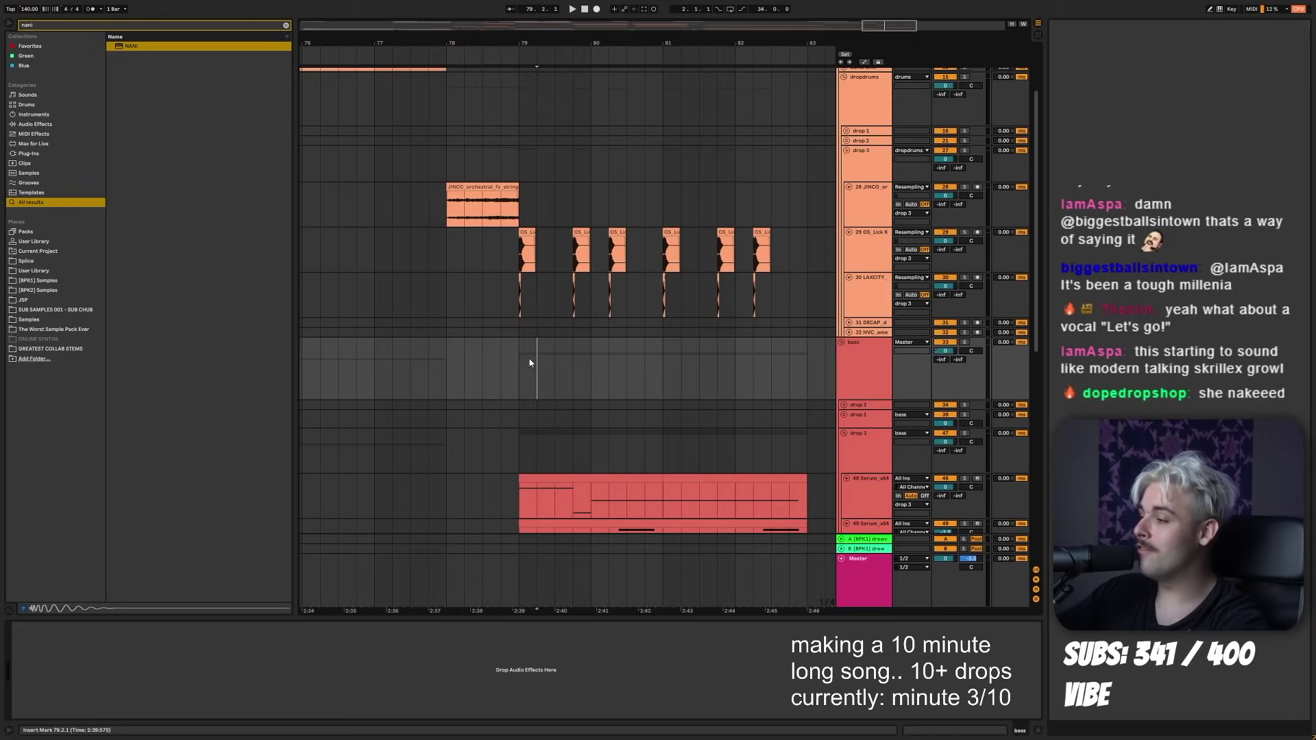
pyautogui.click(528, 311)
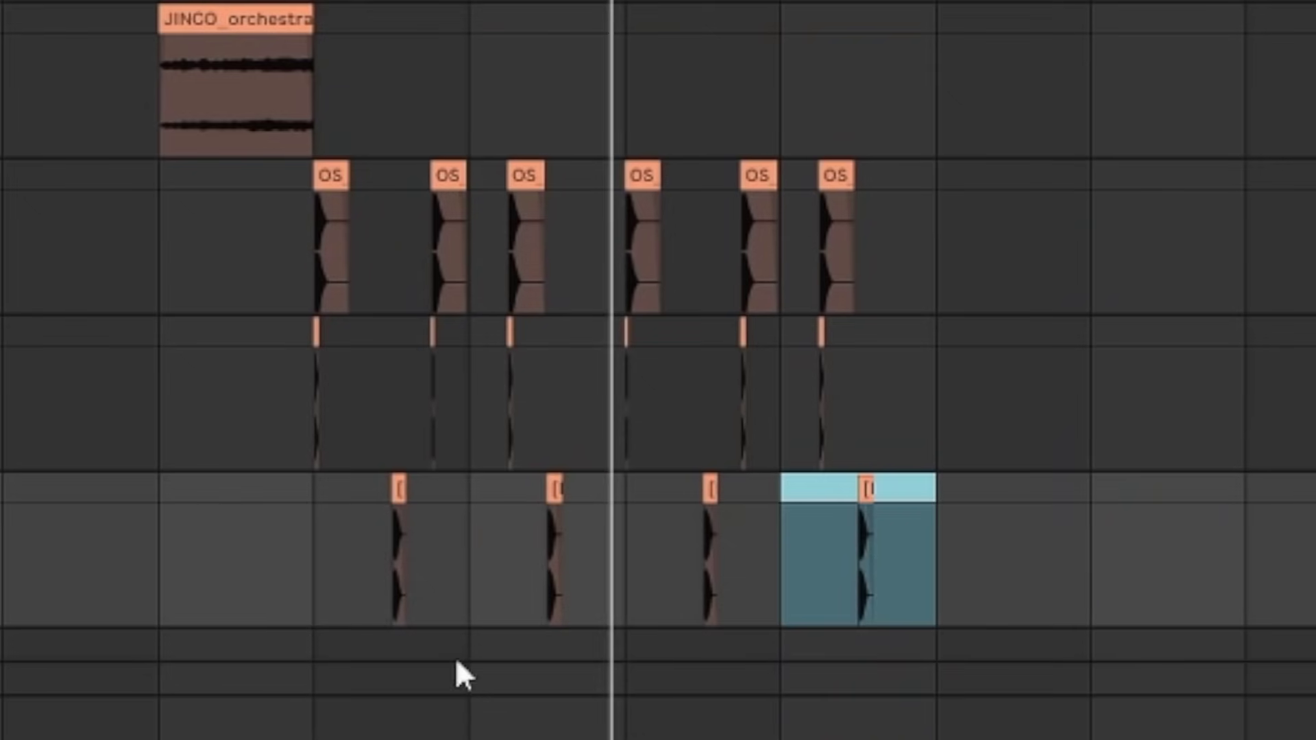
pyautogui.press('a')
pyautogui.press('a')
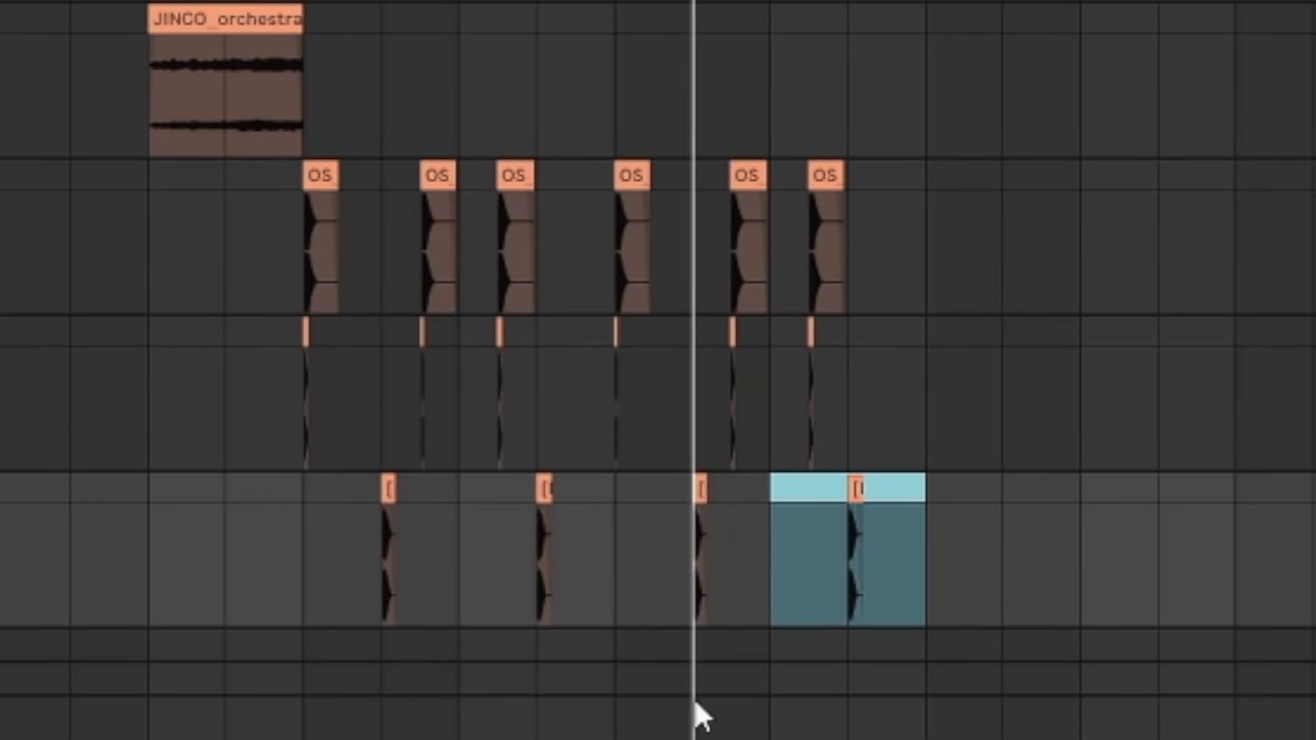
pyautogui.press('a')
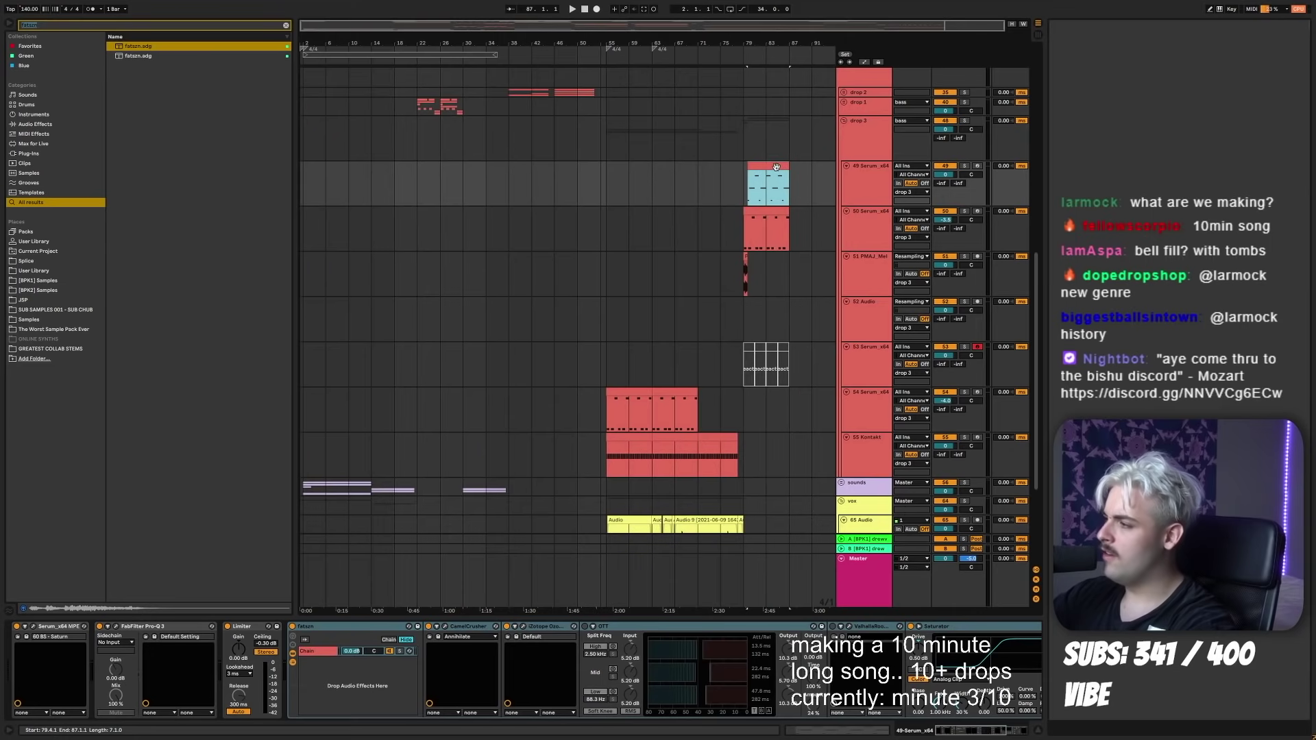
# - Deactivate the Serum Saturn bass clip from bar 79 to 87 and play drop 3 back without it
pyautogui.doubleClick(777, 167)
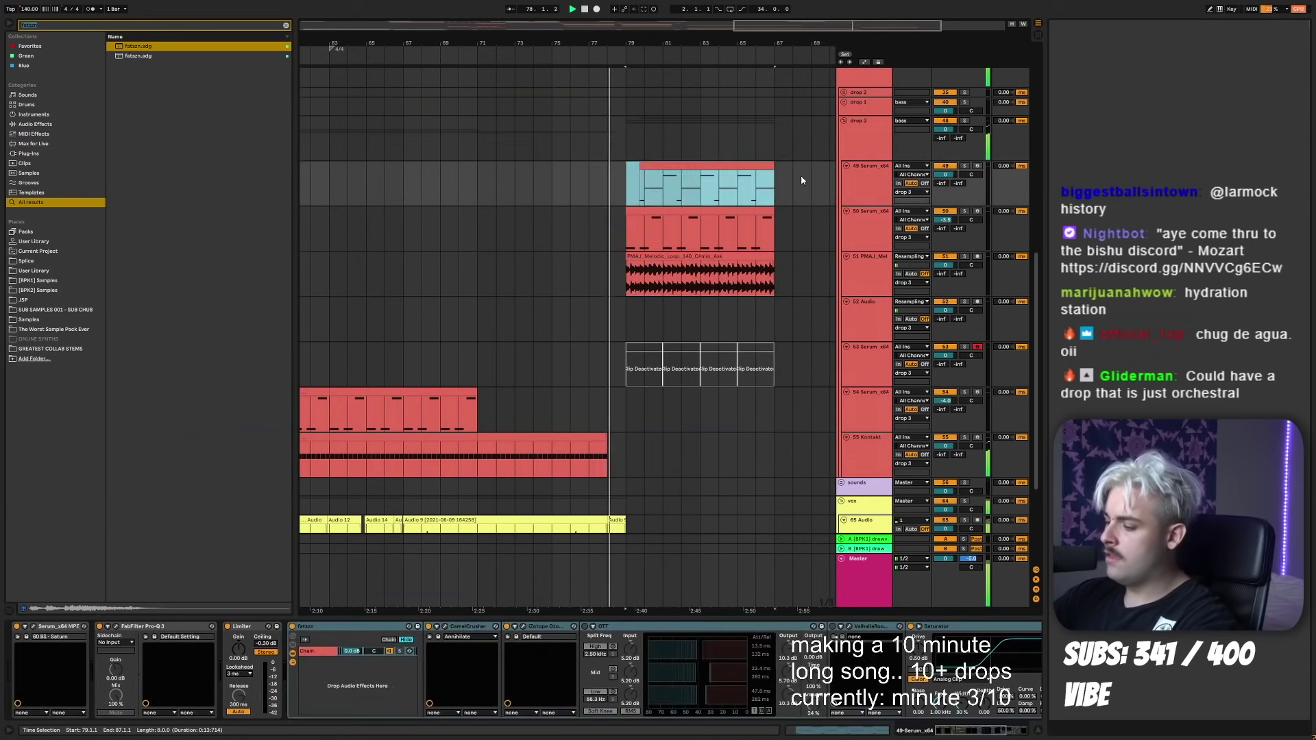
pyautogui.press('0')
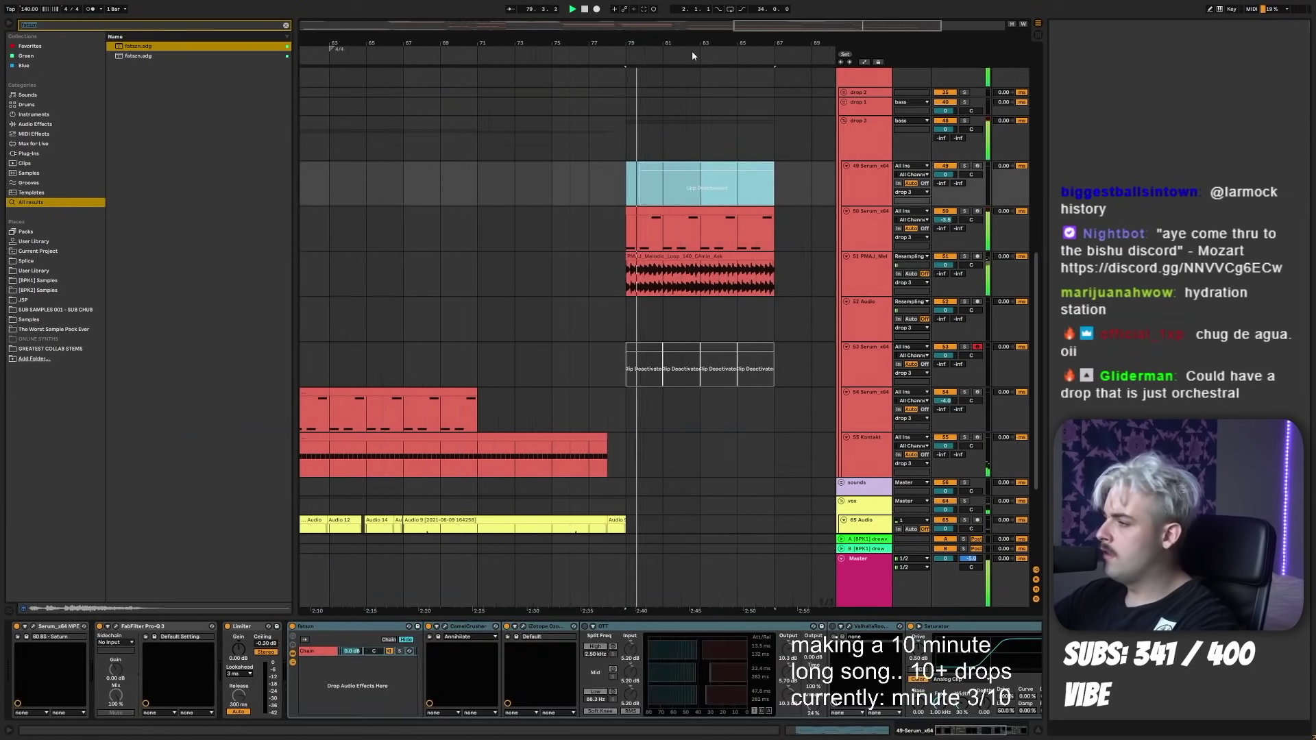
pyautogui.scroll(3, 689, 50)
pyautogui.scroll(-3, 631, 60)
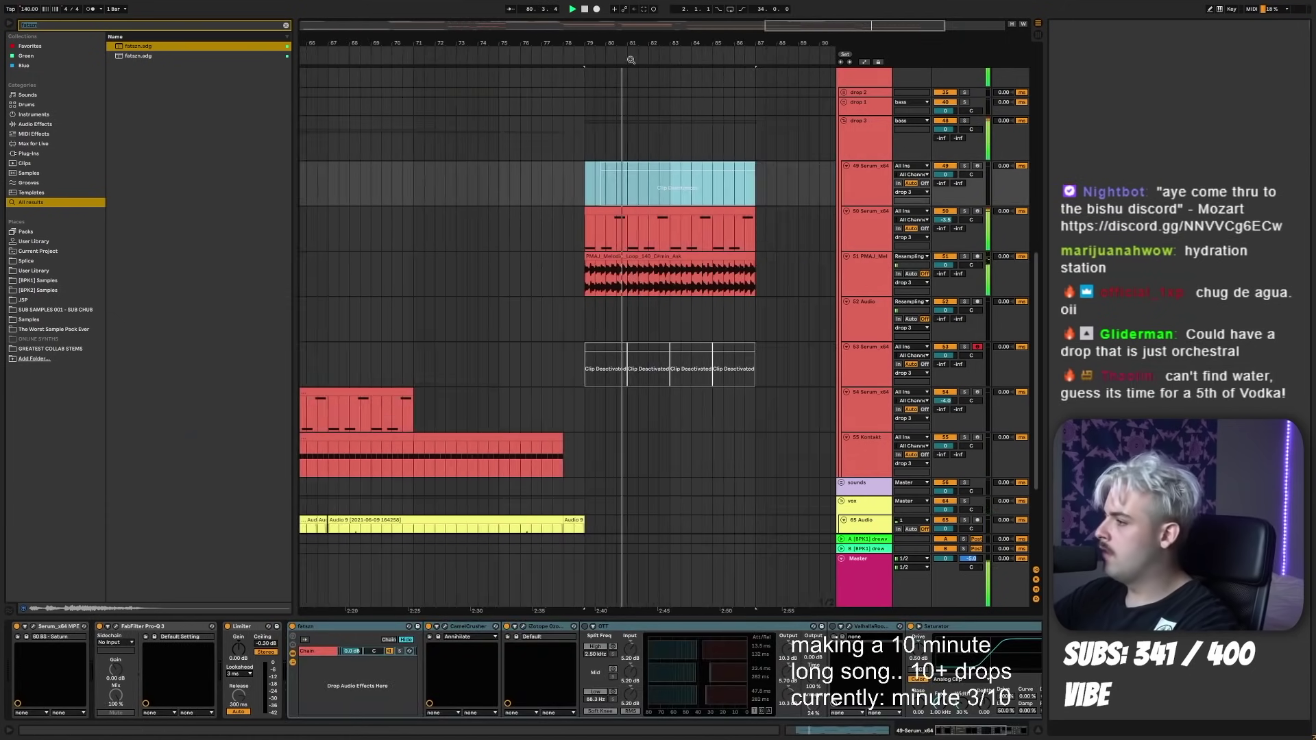
# - Switch to Splice, audition the trap results, and place a SET_3_BPM140_C#min DRUMS loop at bar 79 on a new drop 3 drum track
pyautogui.hotkey('shift', 'Tab')
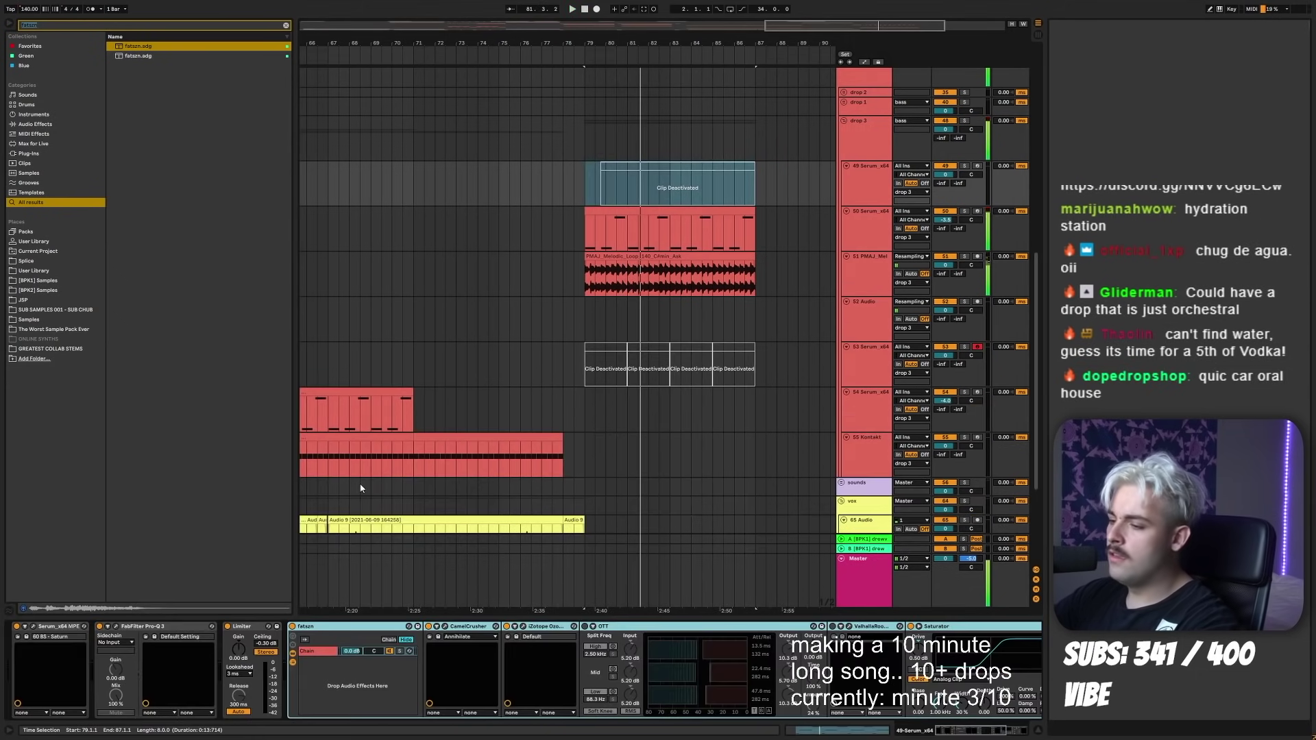
pyautogui.hotkey('alt', 'Tab')
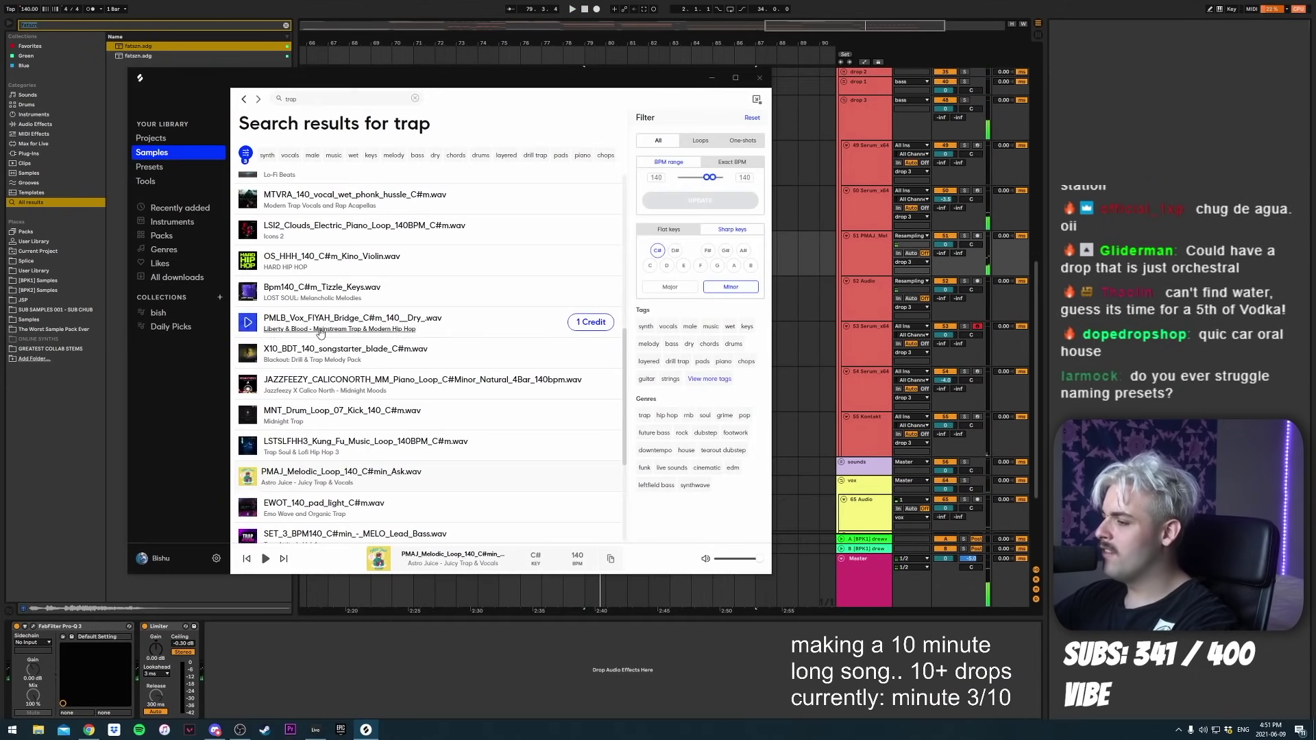
pyautogui.scroll(-5, 592, 452)
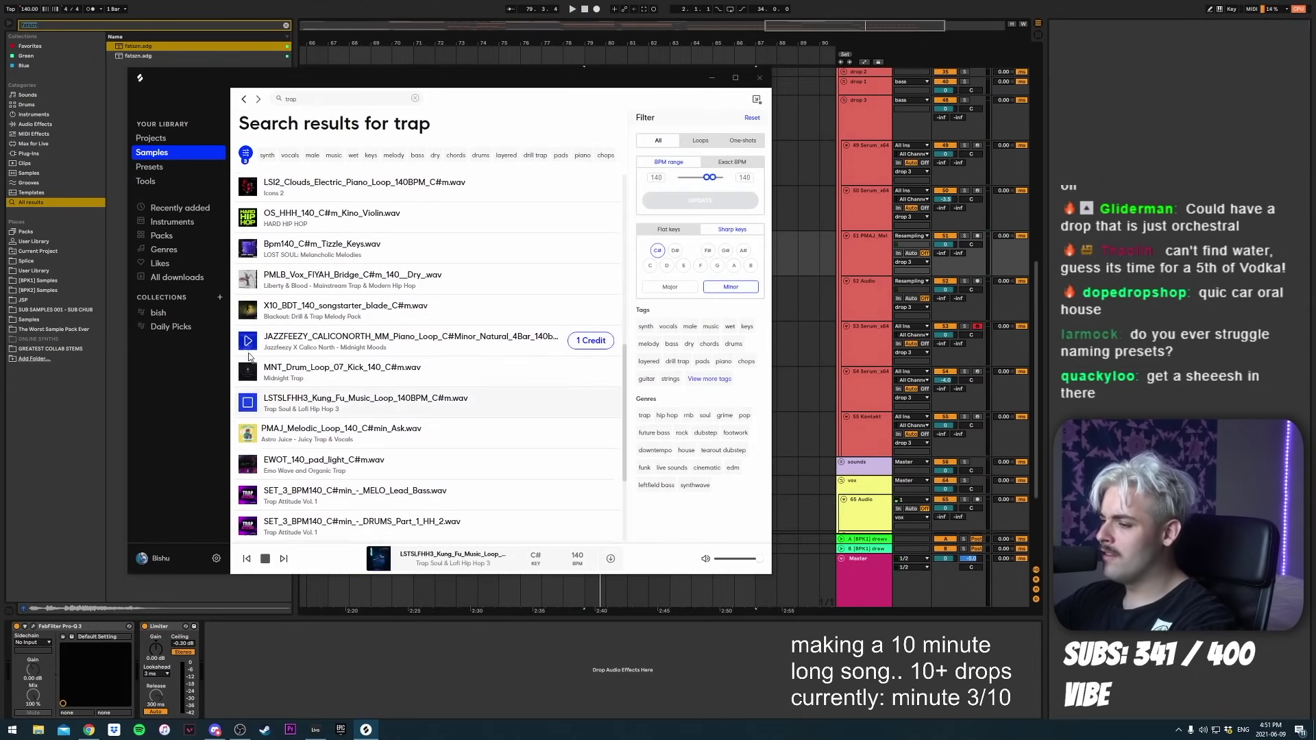
pyautogui.click(592, 455)
pyautogui.hotkey('alt', 'Tab')
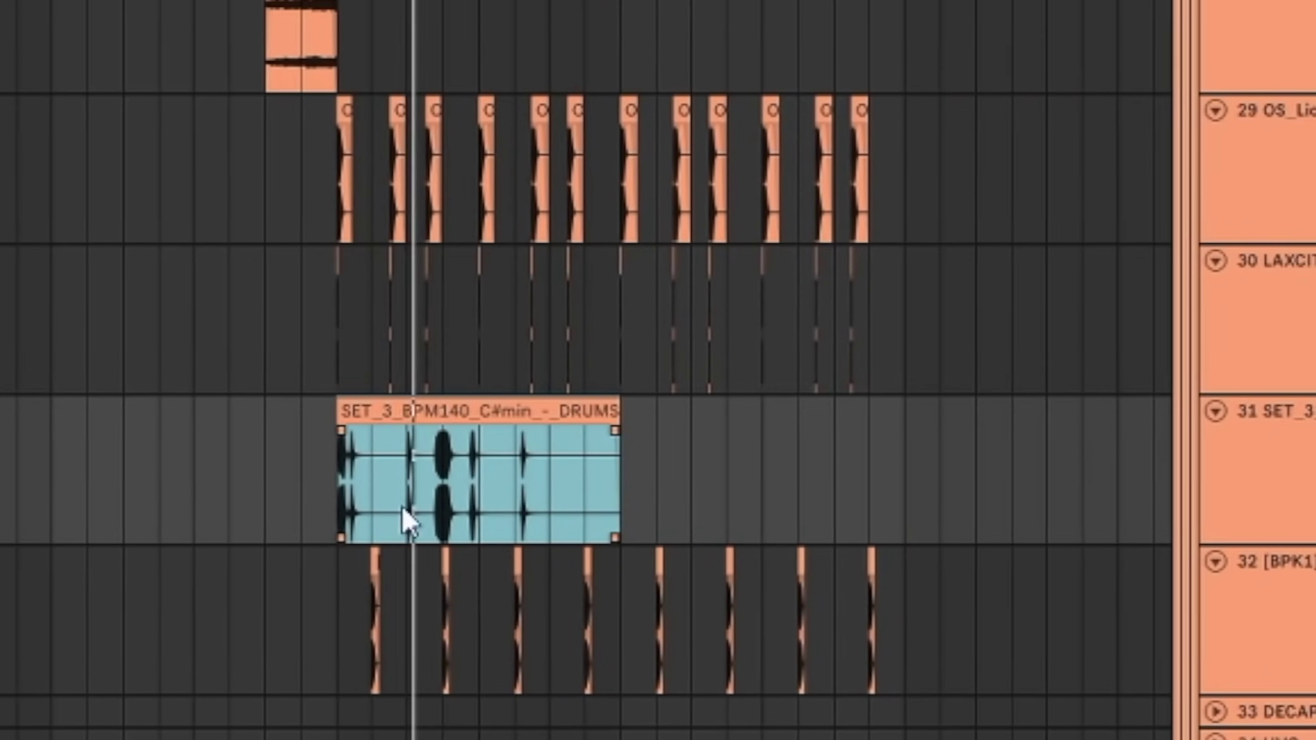
# - Deactivate the PMAJ_Melodic_Loop_140_C#min_Ask clip and bring up the filter cutoff in Serum on the Saturn bass track
pyautogui.hotkey('shift', 'Tab')
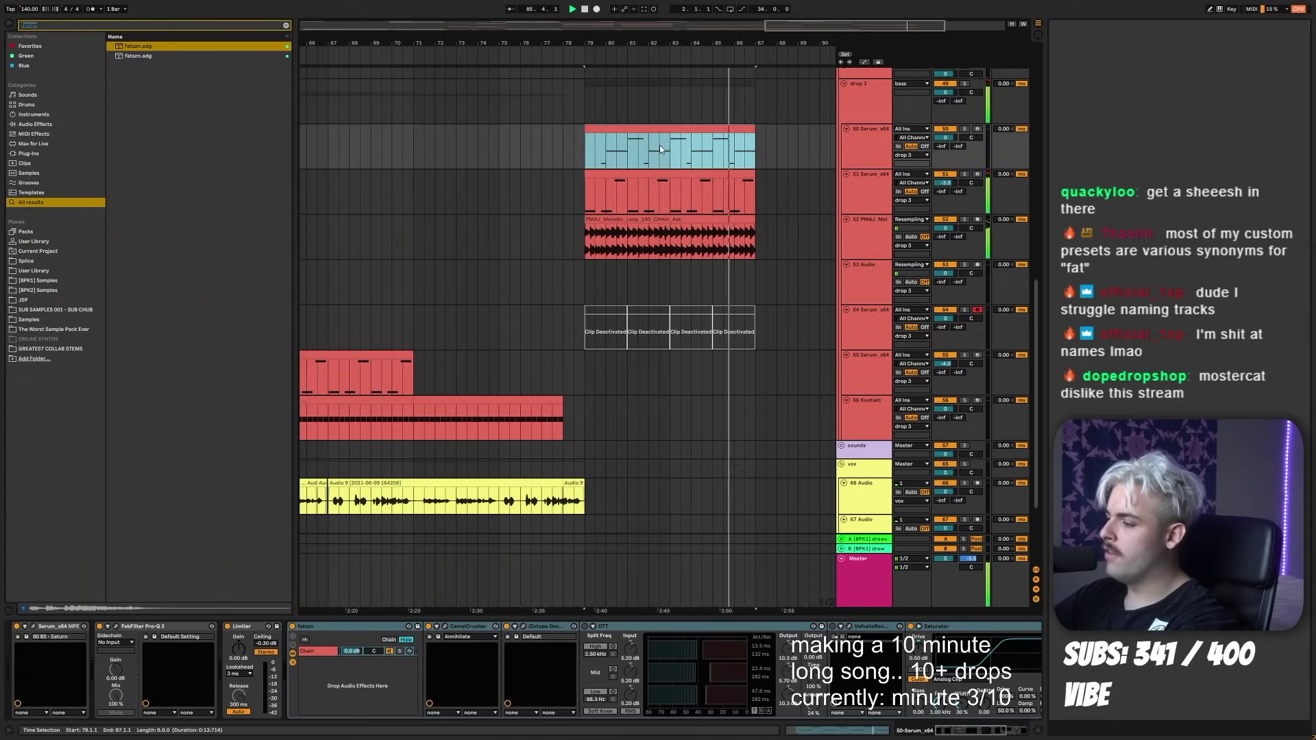
pyautogui.click(634, 220)
pyautogui.press('0')
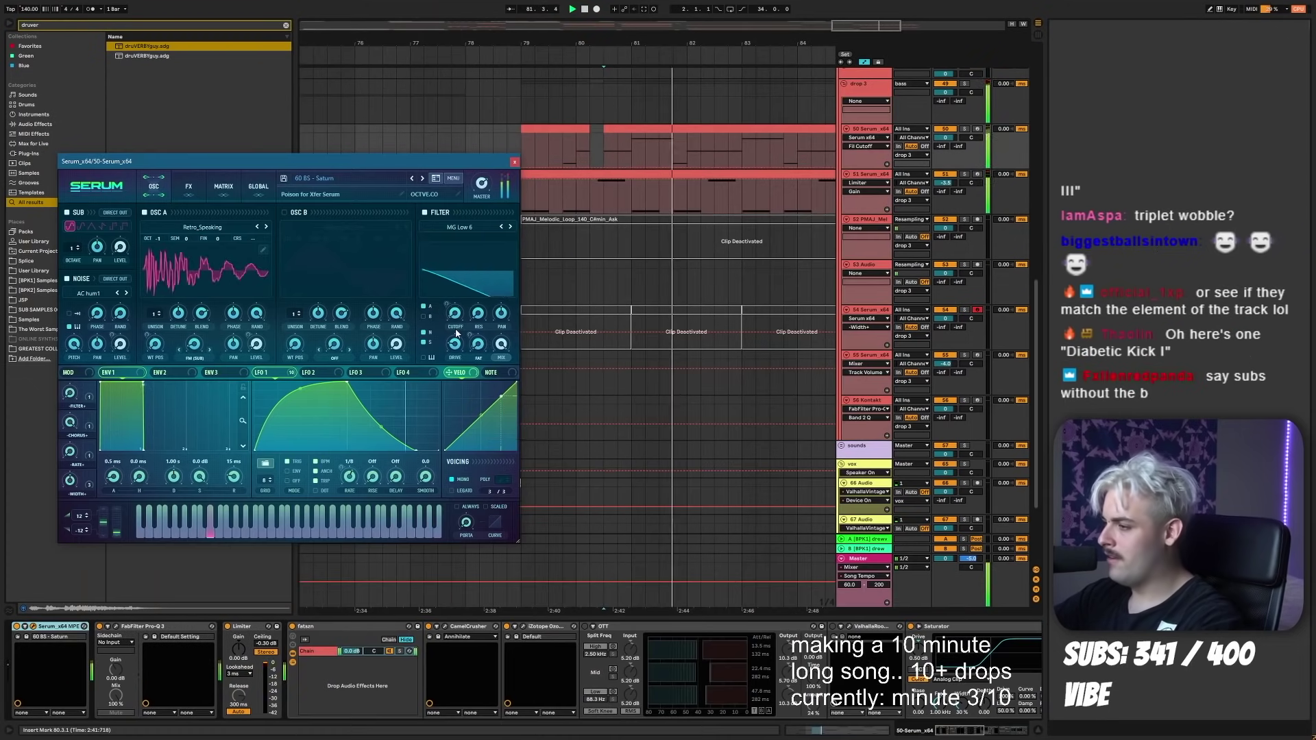
pyautogui.moveTo(457, 316)
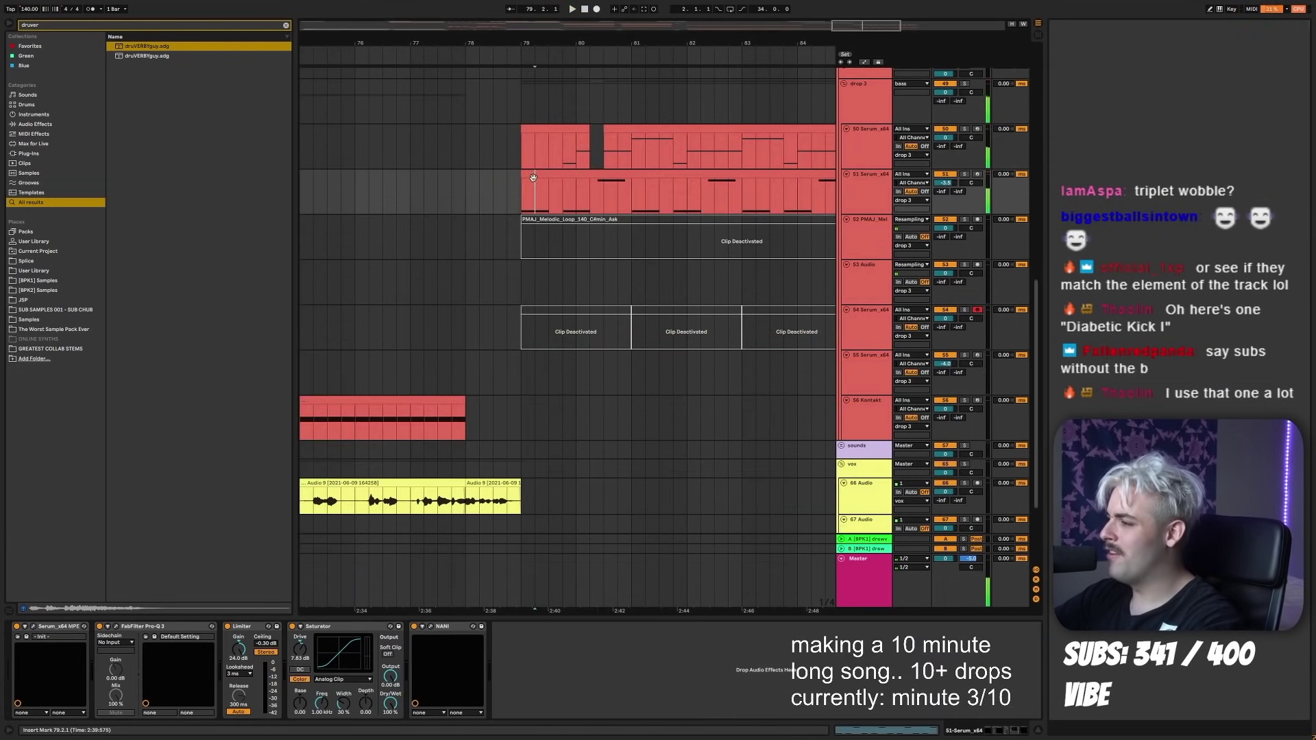
# - Draw repeated volume pulses over the first three notes in the Serum Init bass clip's Track Volume envelope
pyautogui.doubleClick(531, 176)
pyautogui.click(243, 435)
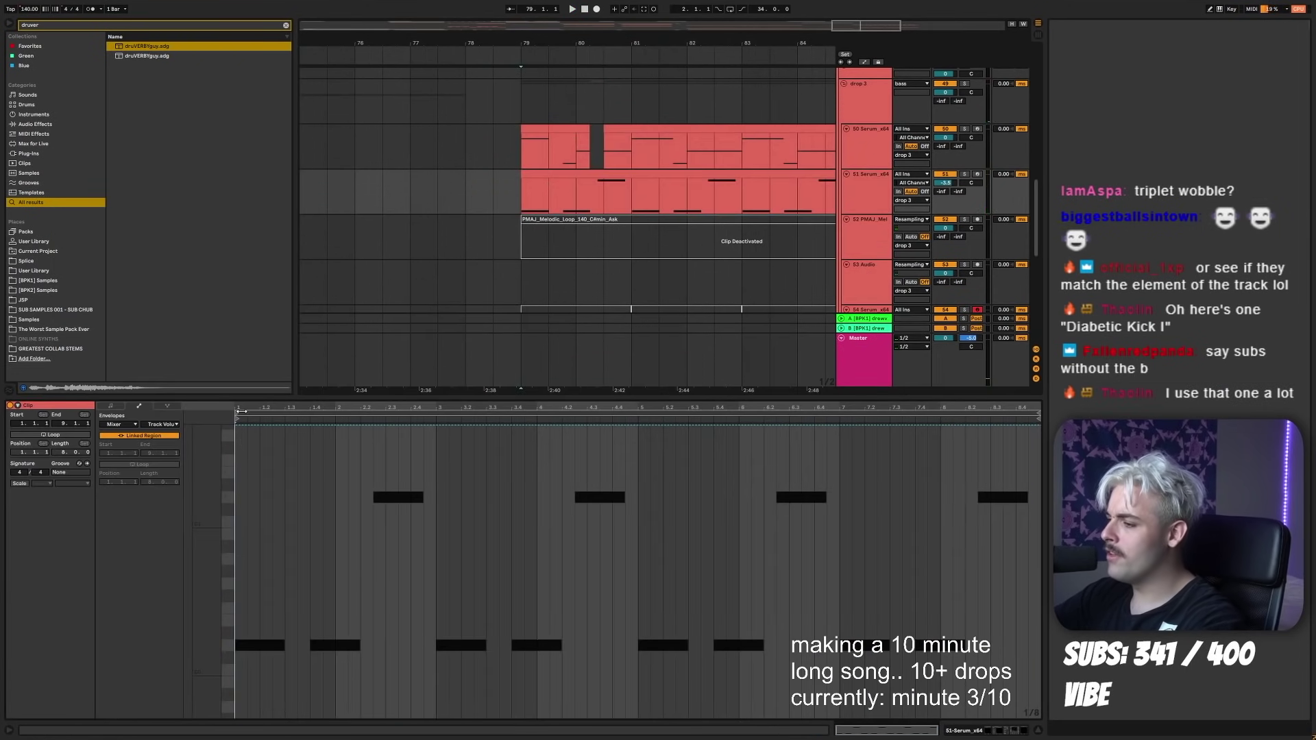
pyautogui.moveTo(241, 412); pyautogui.dragTo(336, 721)
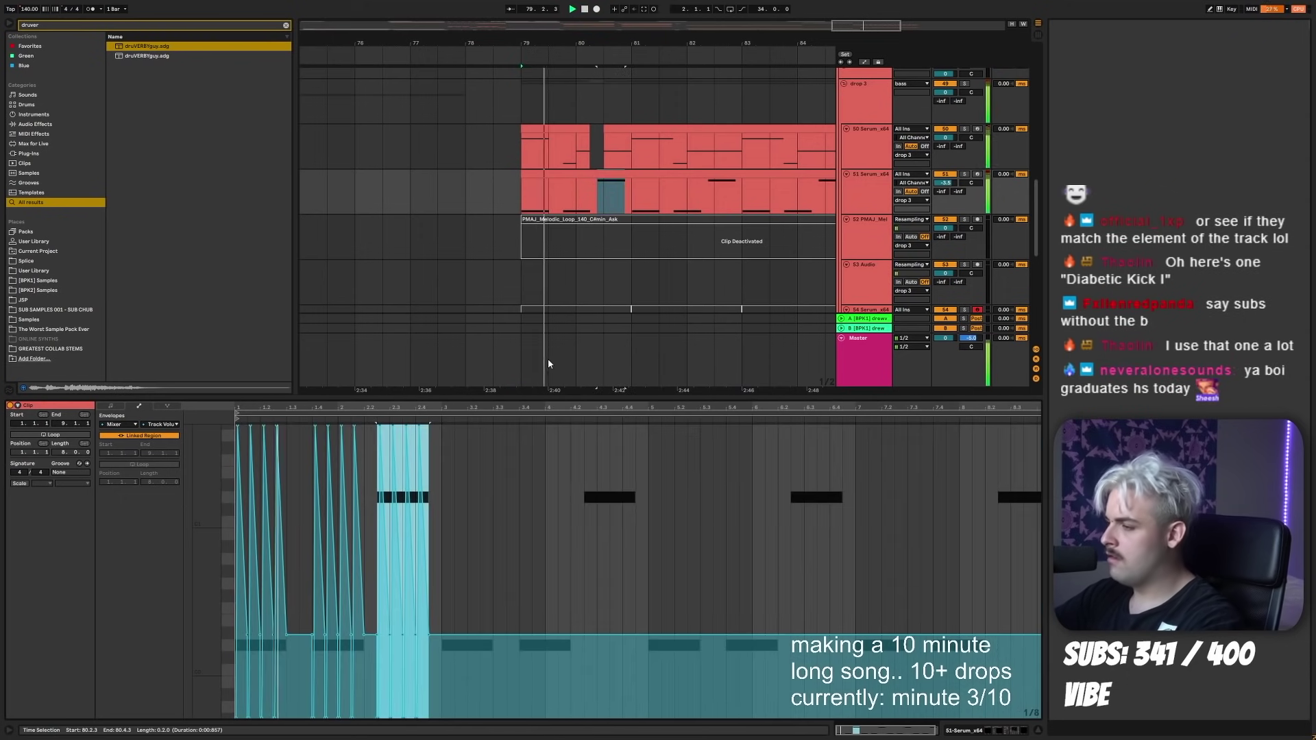
# - Delete the Serum Init clip section from 80.2 to bar 81 and copy both Serum clips' 79.4 to 80.2 section to 80.3
pyautogui.click(623, 199)
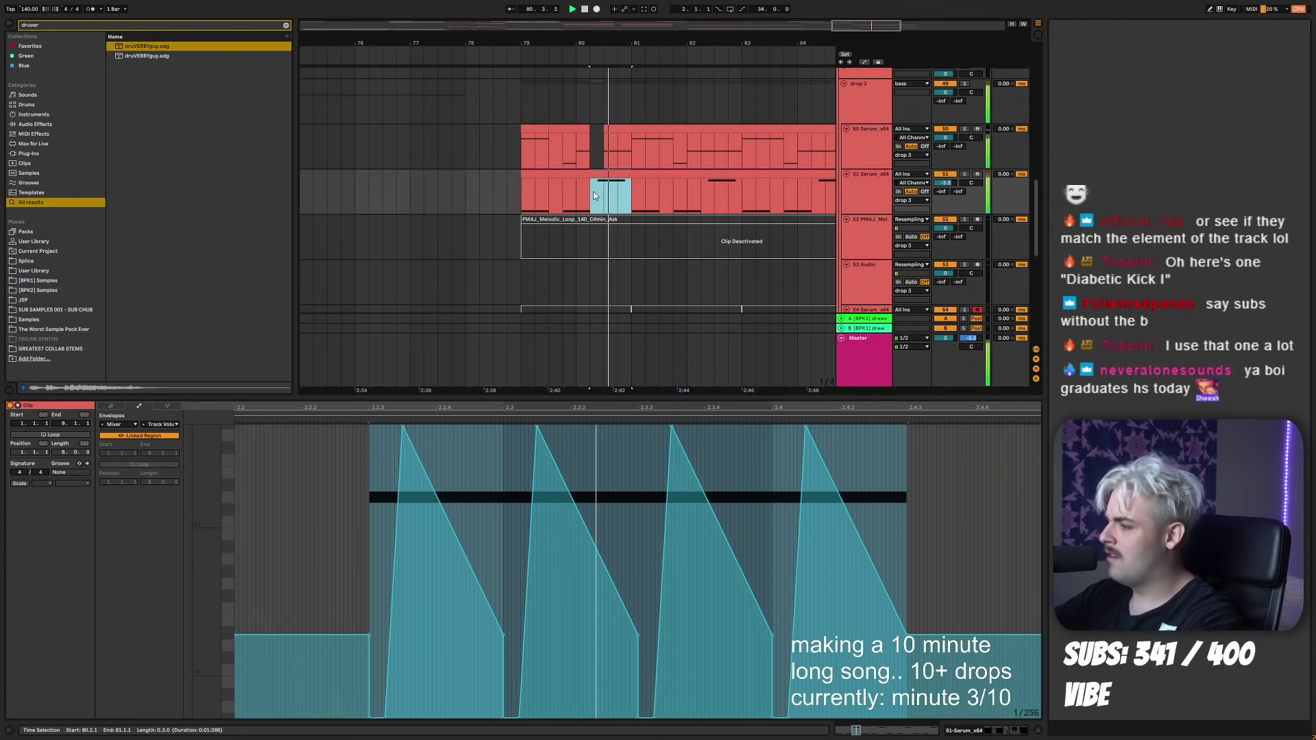
pyautogui.press('Delete')
pyautogui.moveTo(562, 197); pyautogui.dragTo(589, 155)
pyautogui.hotkey('ctrl', 'c')
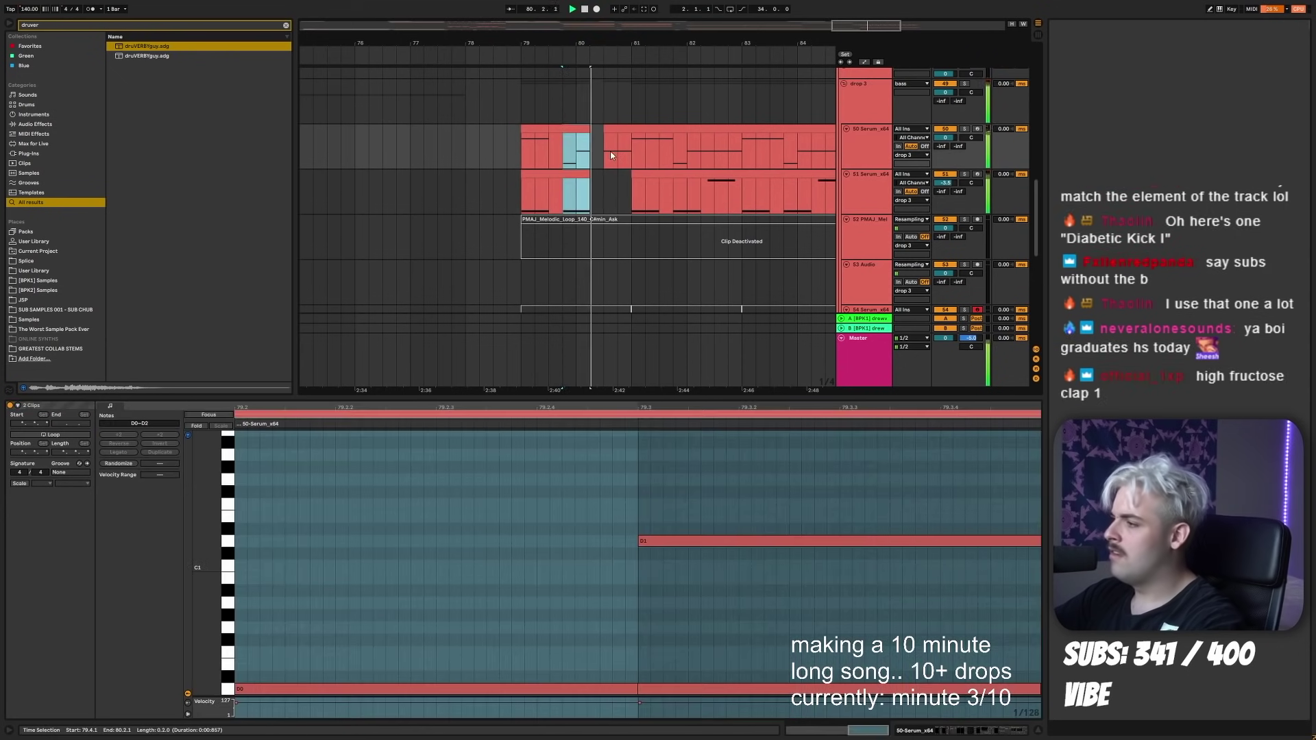
pyautogui.click(609, 155)
pyautogui.hotkey('ctrl', 'v')
pyautogui.keyDown('shift'); pyautogui.click(524, 143); pyautogui.keyUp('shift')
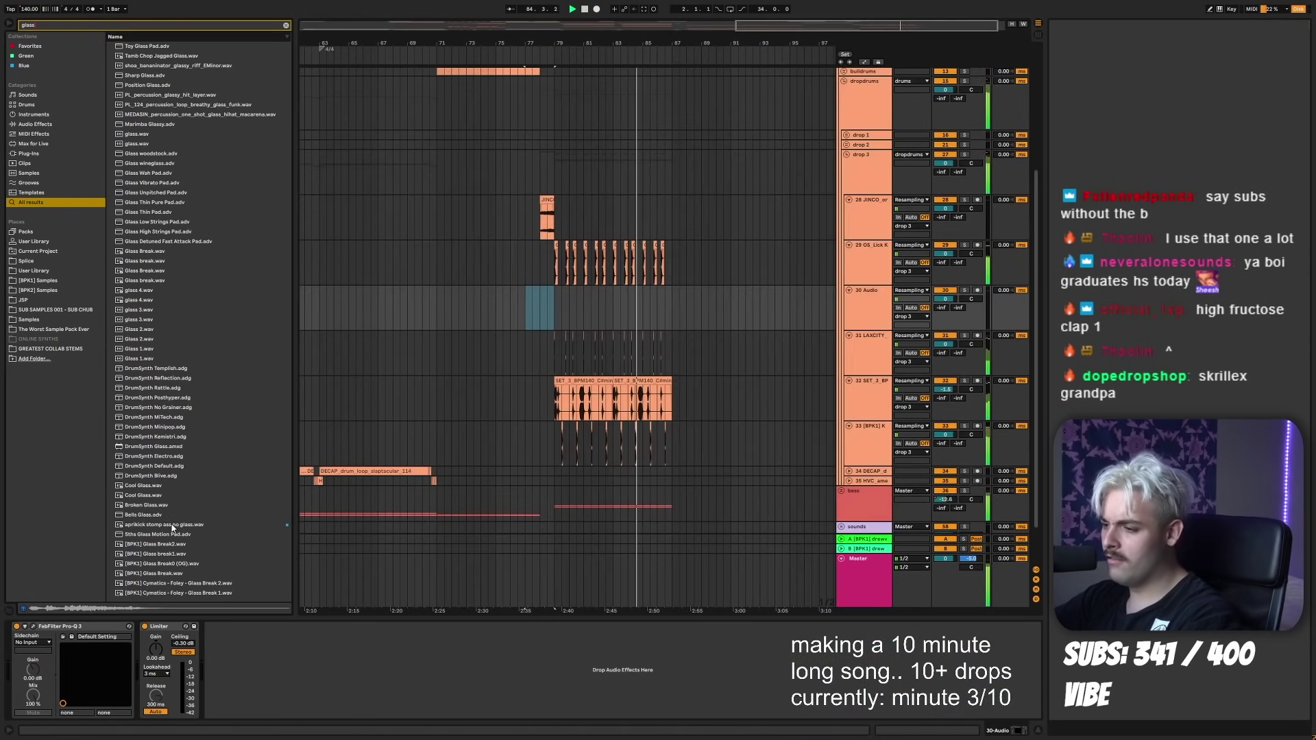
# - Audition the glass break samples and place [BPK1] Glass Break2 at 79.4 on a new drop 3 drum track
pyautogui.click(156, 549)
pyautogui.click(156, 545)
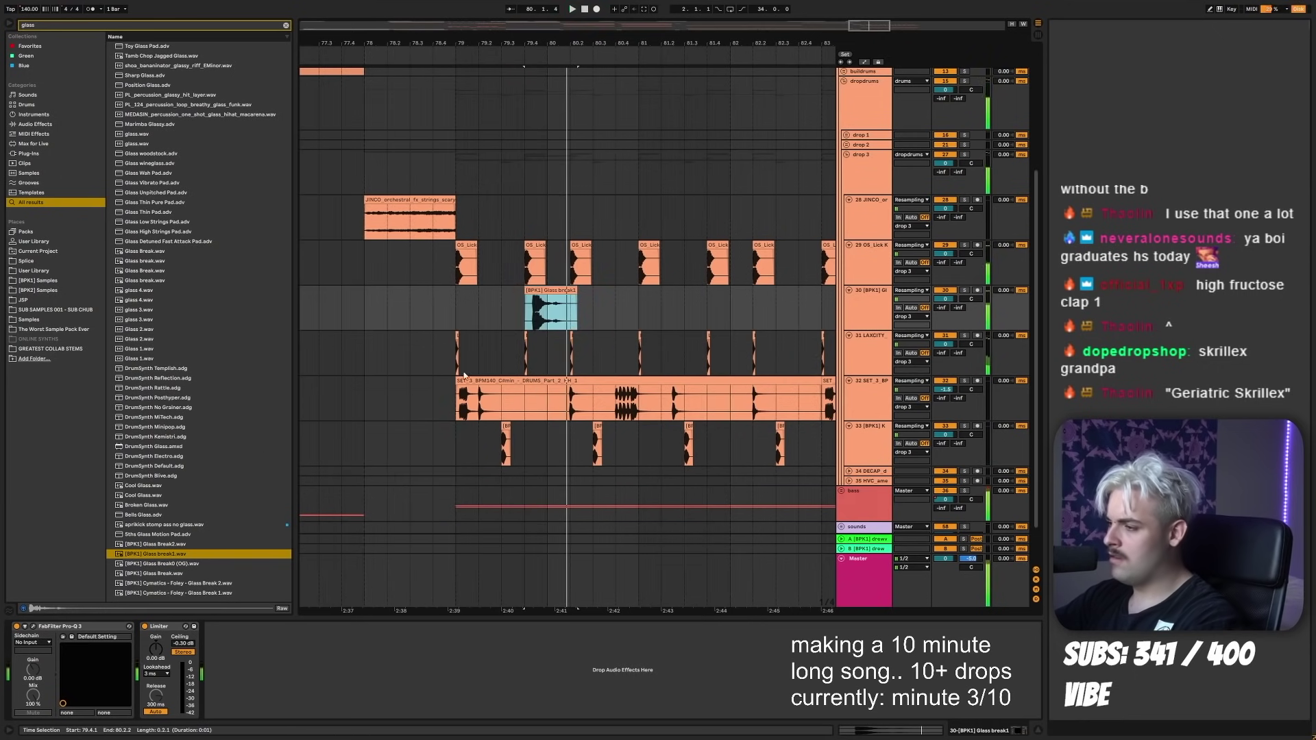
pyautogui.doubleClick(193, 546)
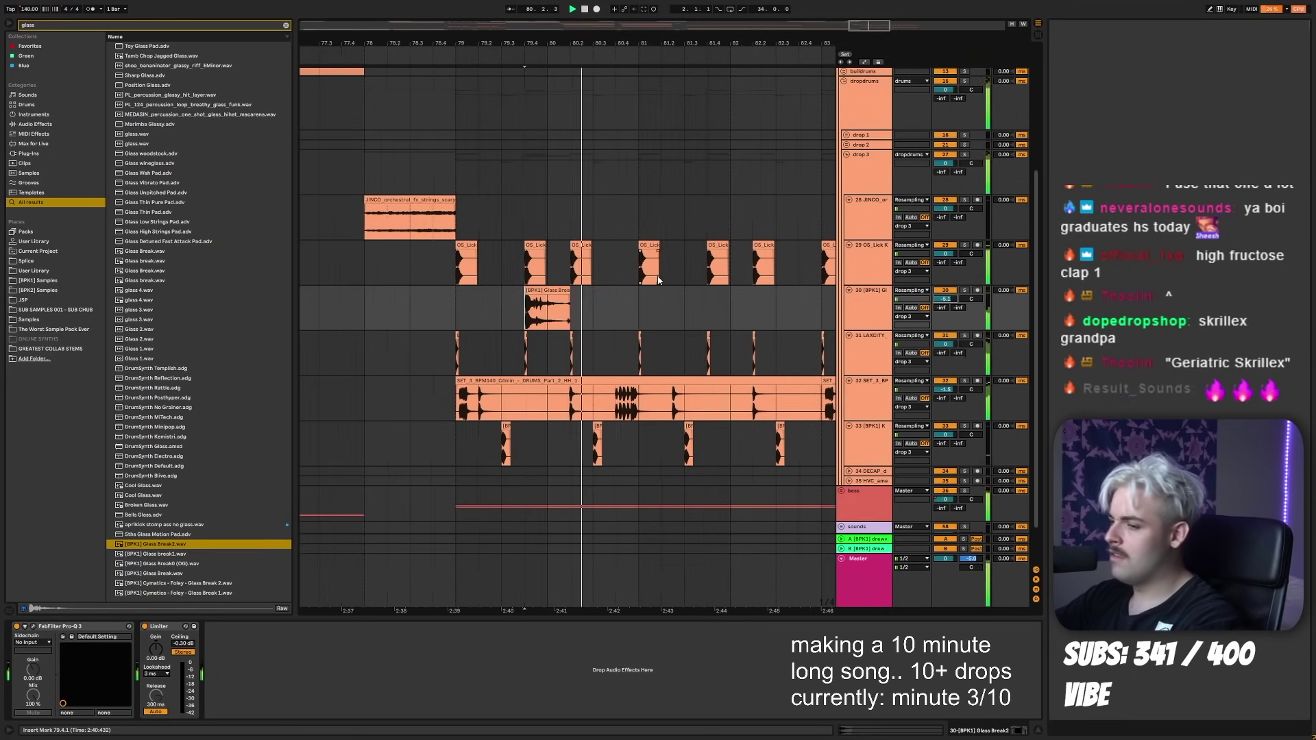
pyautogui.moveTo(603, 50); pyautogui.dragTo(506, 52)
pyautogui.scroll(-1, 506, 206)
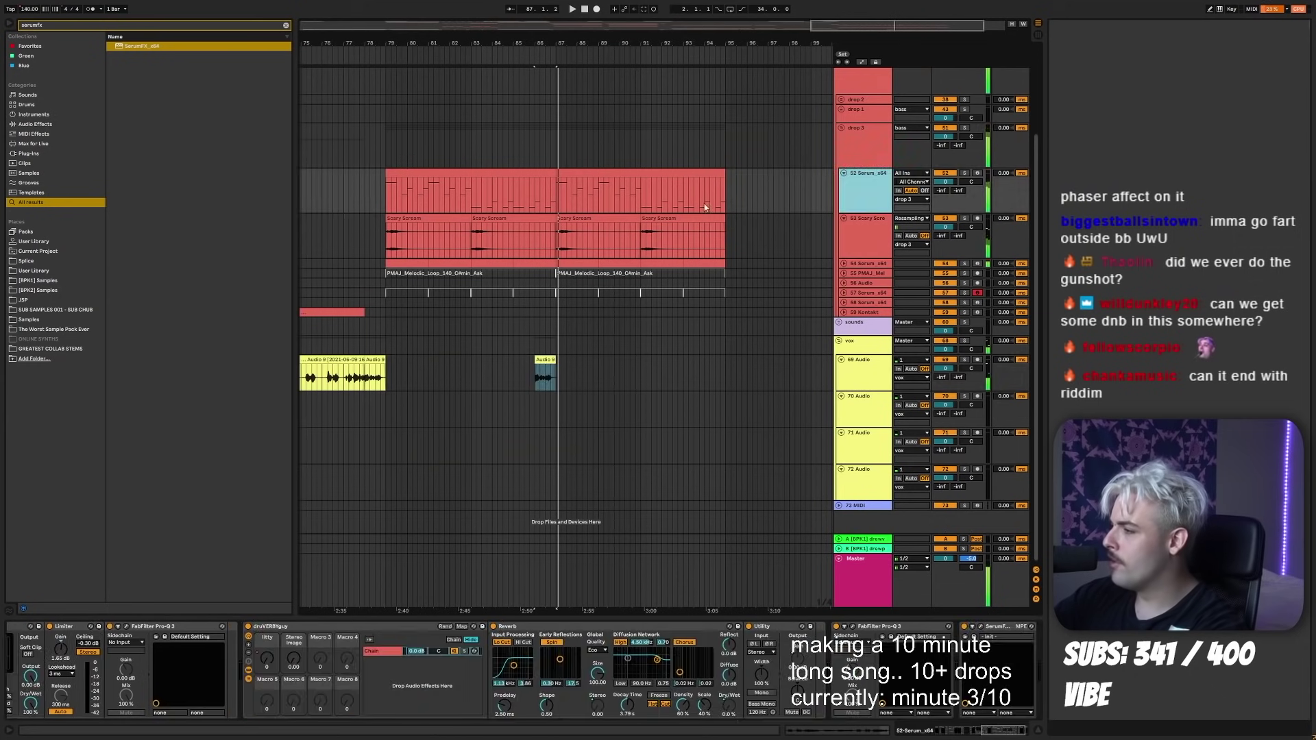
# - Transpose the notes starting at bar 3 down an octave in the drop 3 Serum bass clip that begins at bar 87
pyautogui.moveTo(559, 221); pyautogui.dragTo(386, 226)
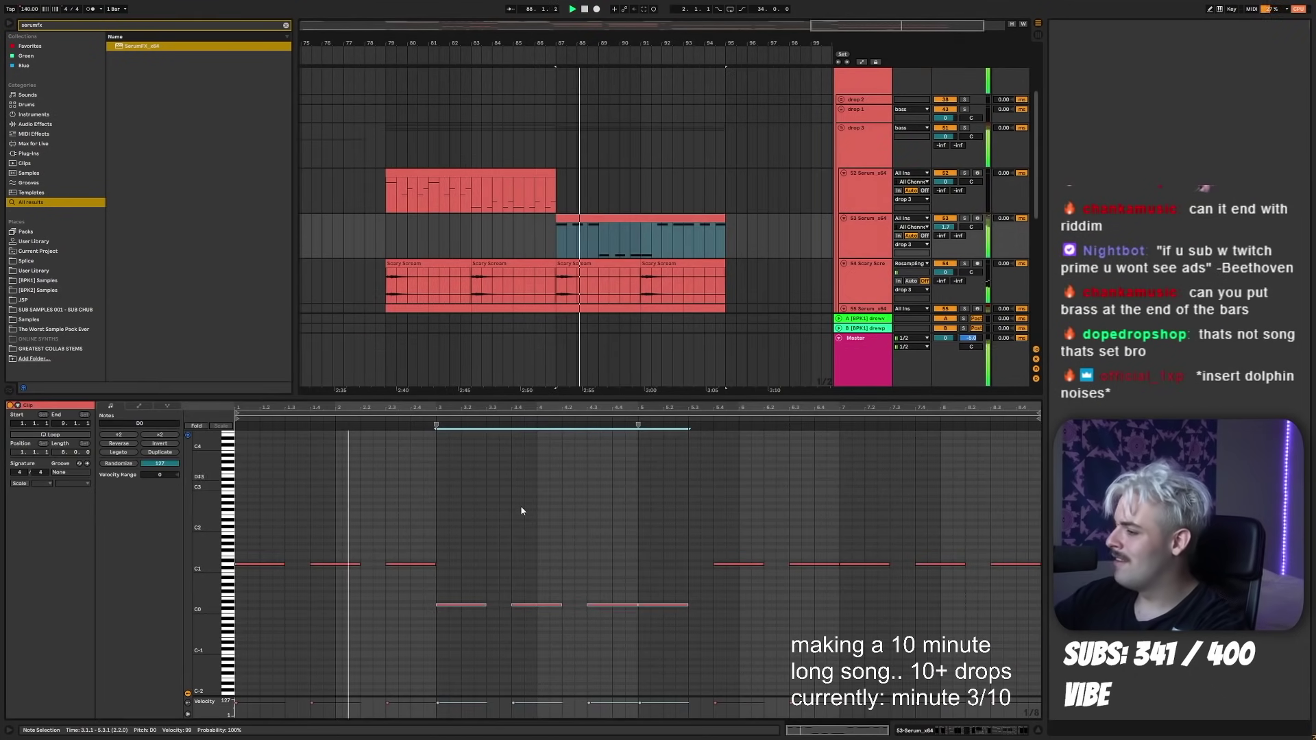
pyautogui.moveTo(437, 573); pyautogui.dragTo(394, 585)
pyautogui.hotkey('shift', 'Down')
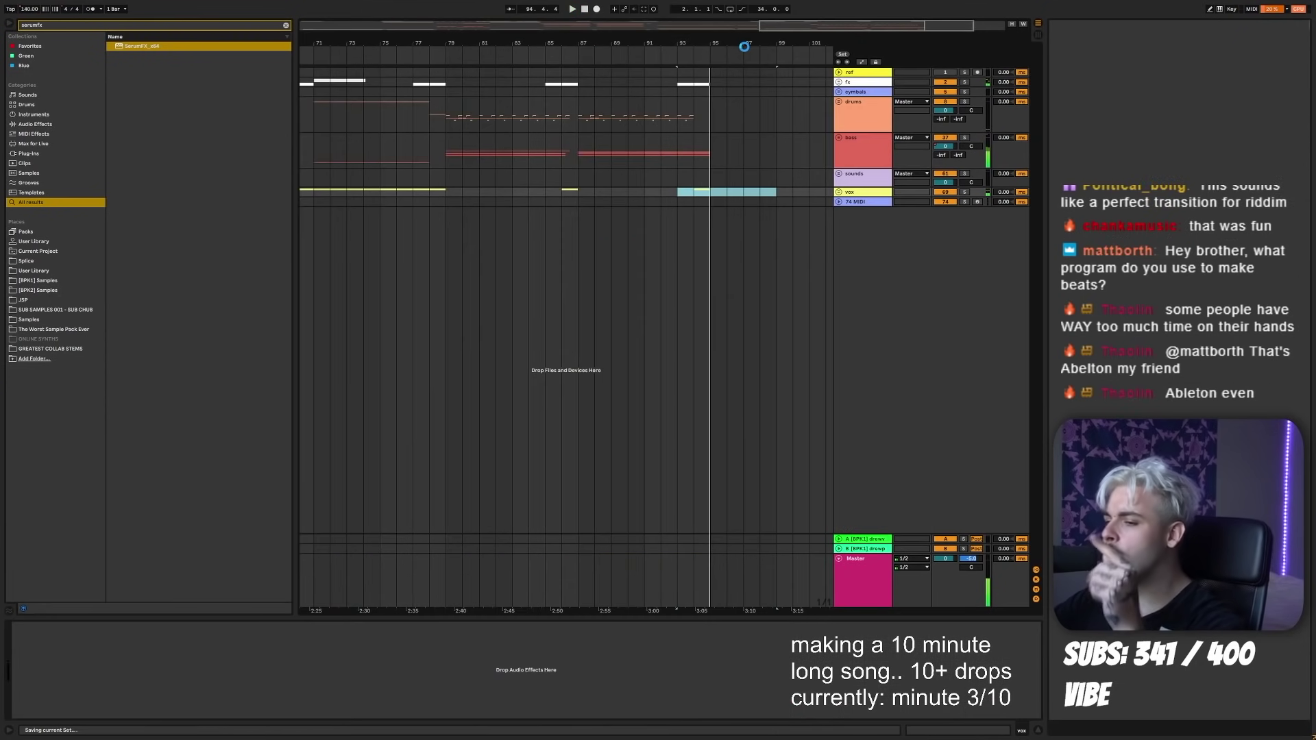
# - Unfold the drums and add a new group named DROP 4 with an audio track below drop 3 in dropdrums
pyautogui.press('-')
pyautogui.press('-')
pyautogui.press('-')
pyautogui.click(838, 101)
pyautogui.click(844, 102)
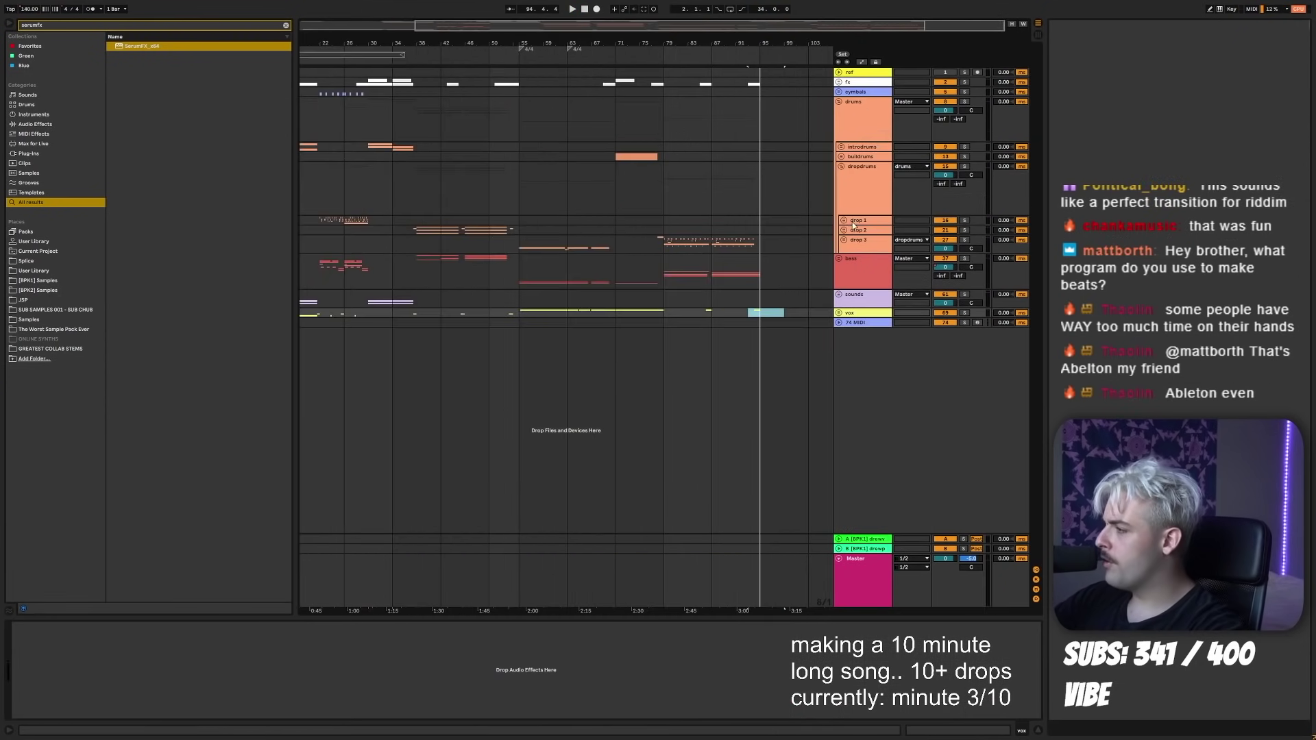
pyautogui.click(859, 244)
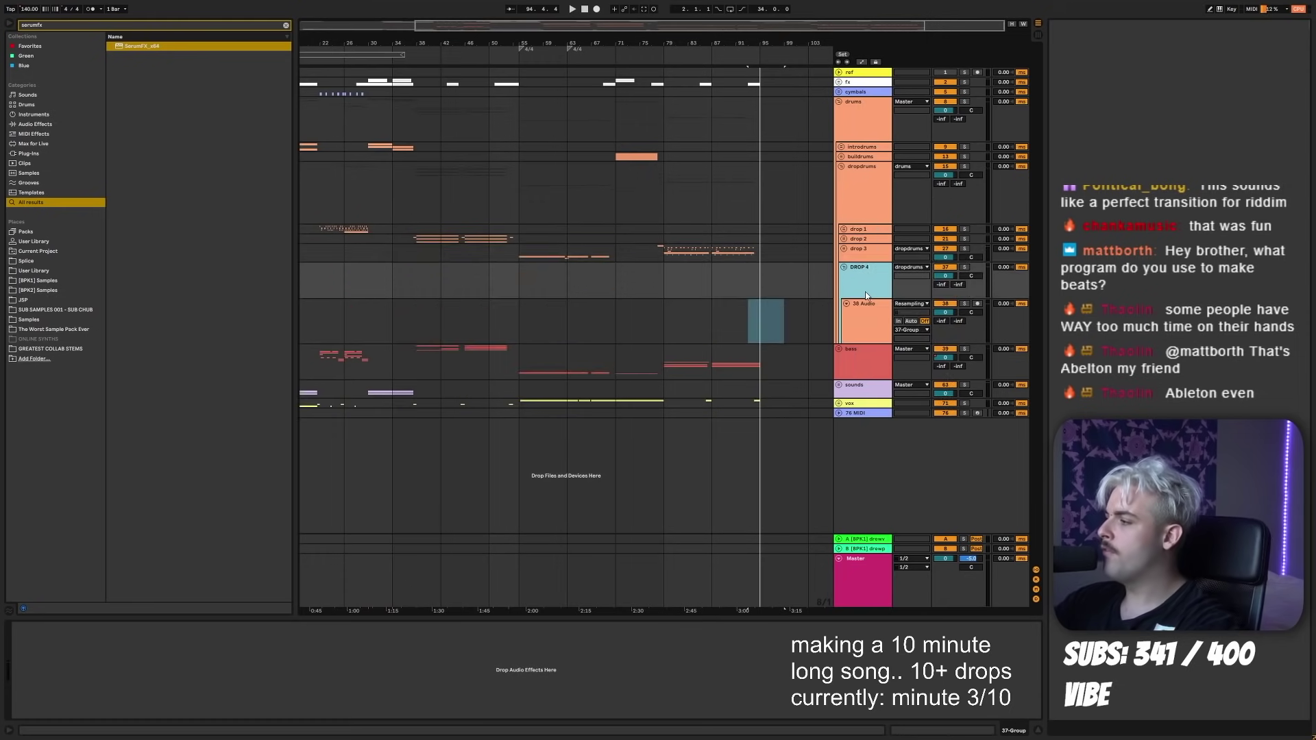
pyautogui.press('Return')
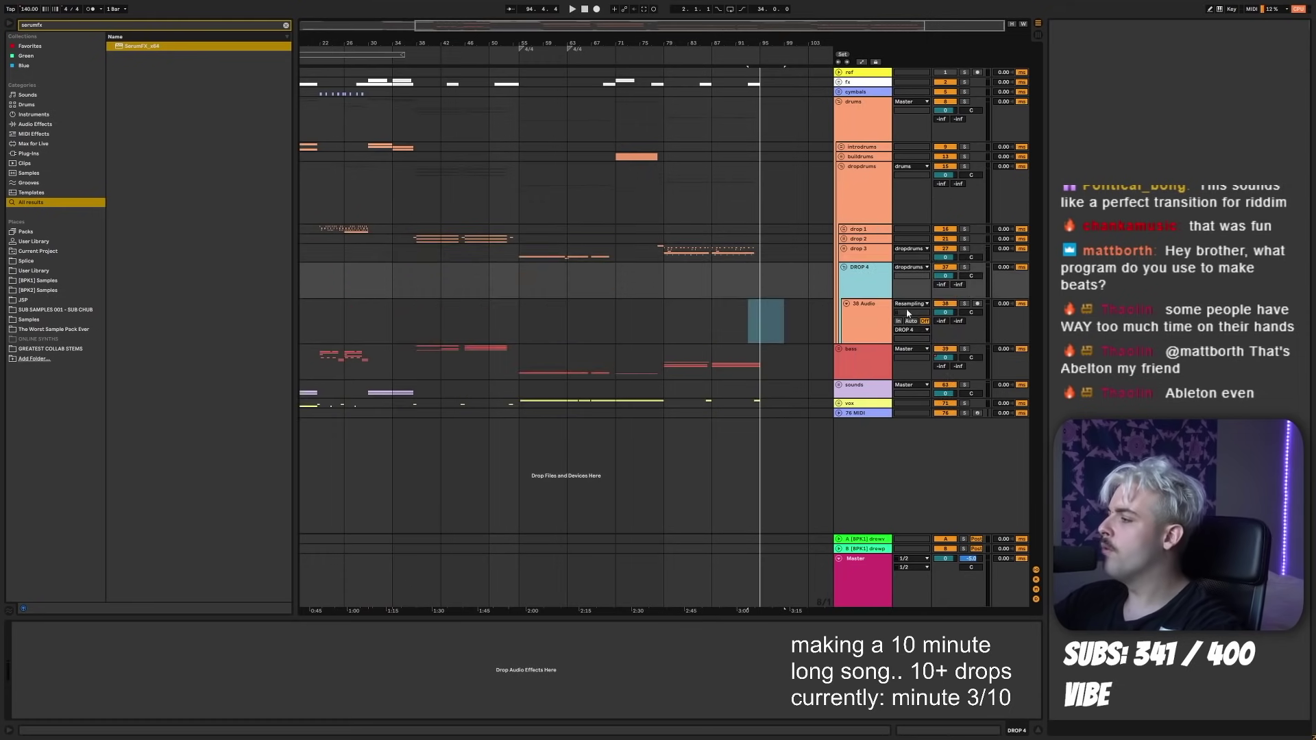
pyautogui.click(750, 328)
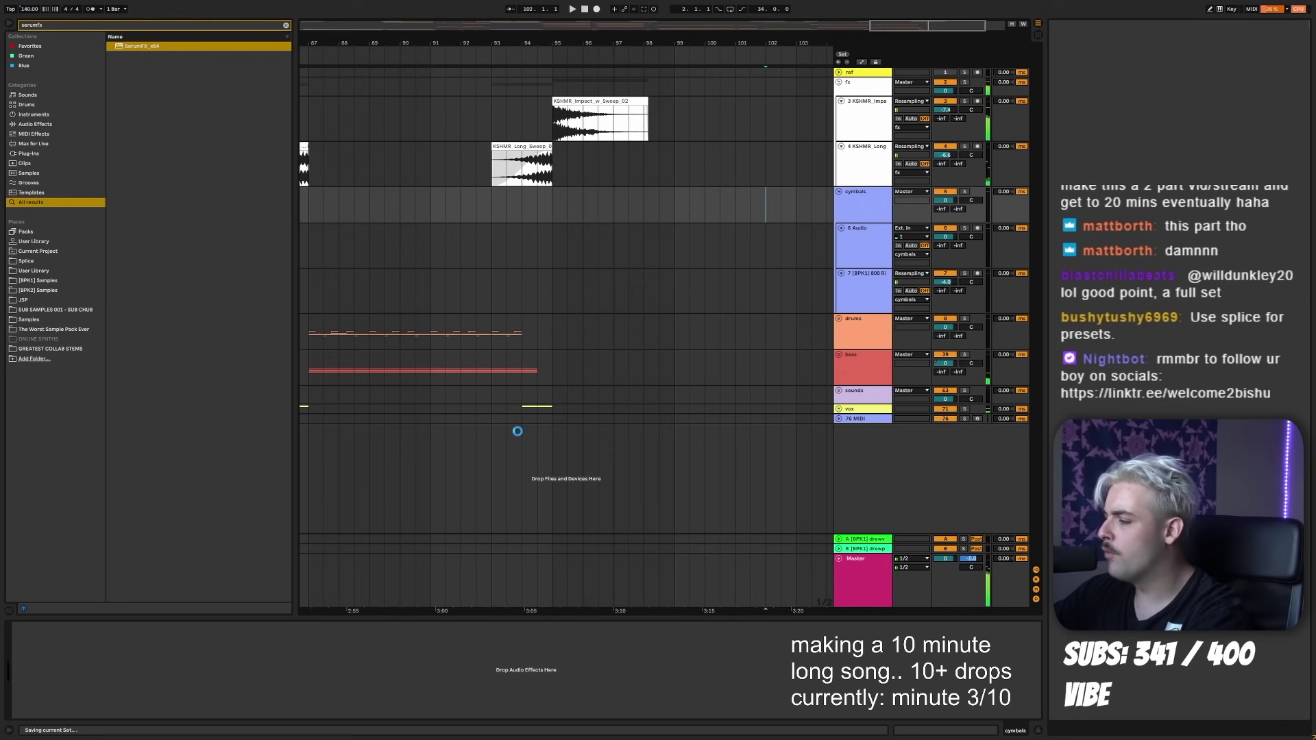
# - Place the vinyl dust II sample at bar 95 beneath the impact sweep and trim its end to the impact clip's length
pyautogui.press('a')
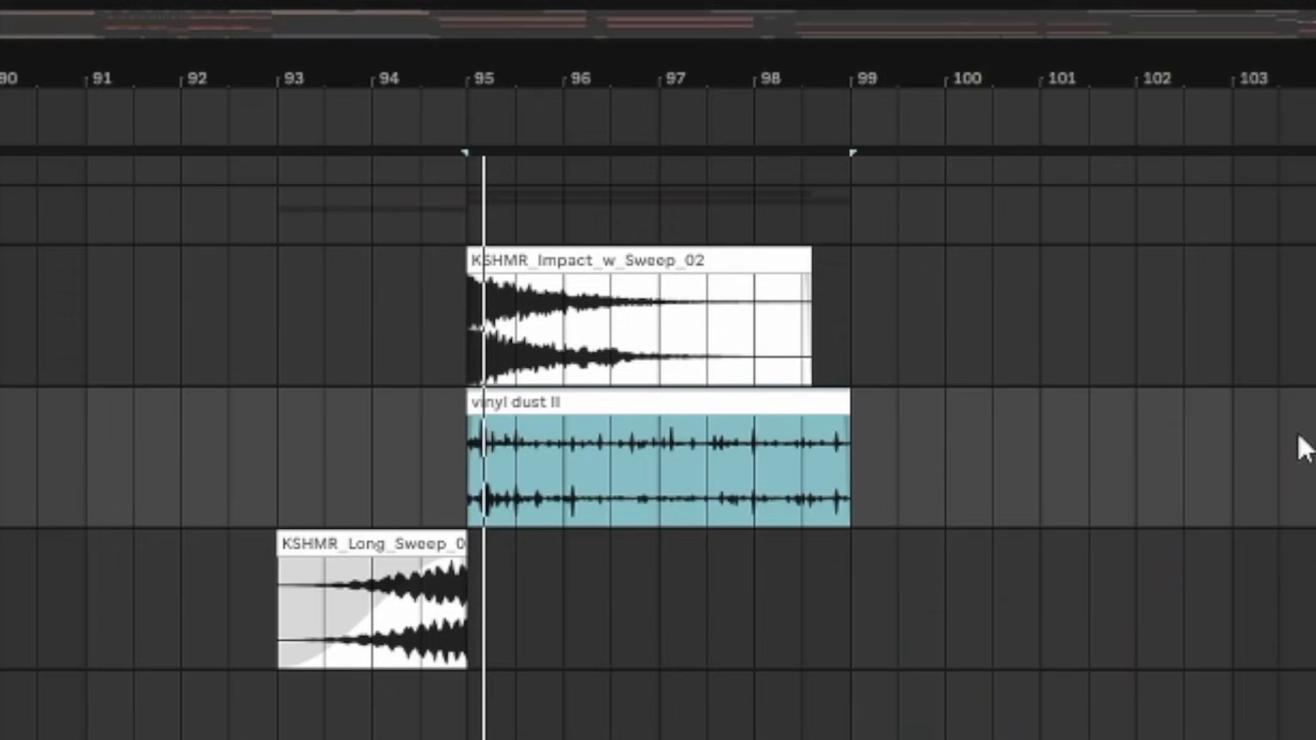
pyautogui.moveTo(805, 454); pyautogui.dragTo(898, 460)
pyautogui.press('Delete')
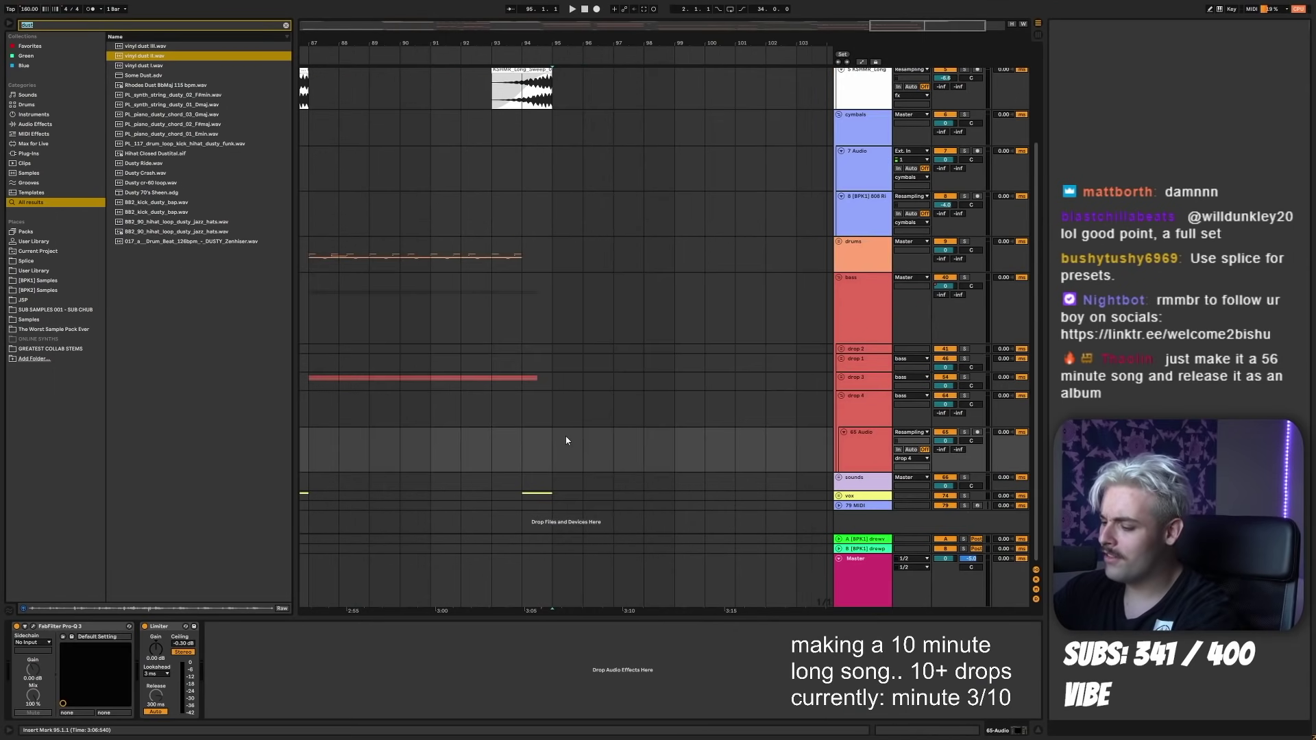
# - Add Kontakt on a new drop 4 bass track and merge in the 41 ANIMATED Pandemoniums Gates multi
pyautogui.write('kontakt')
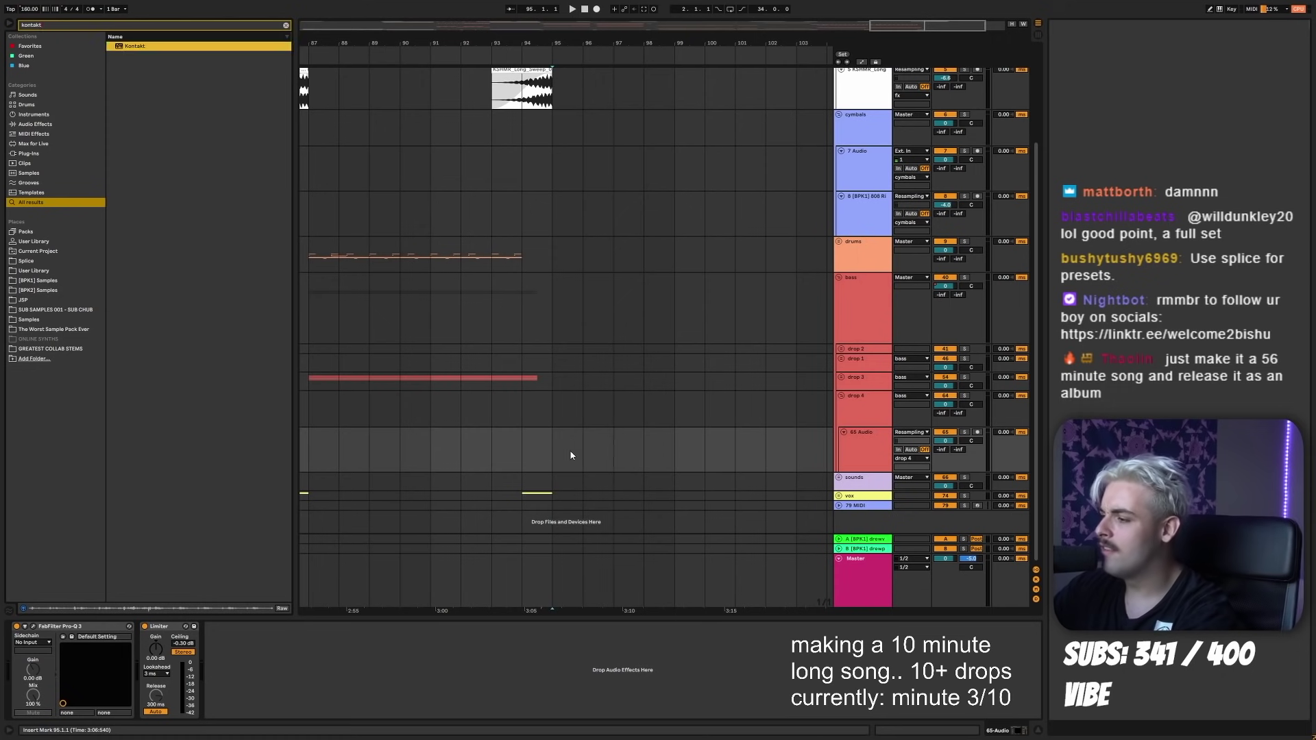
pyautogui.click(862, 444)
pyautogui.click(567, 451)
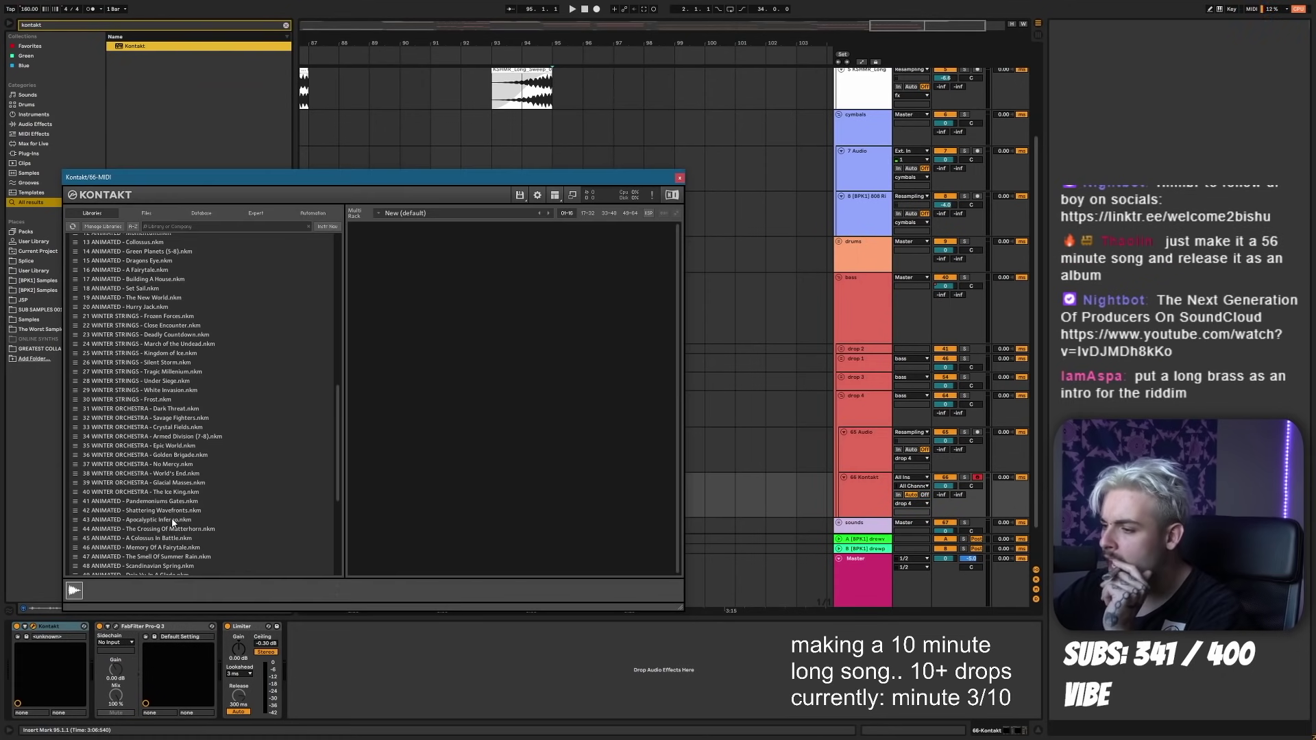
pyautogui.doubleClick(172, 504)
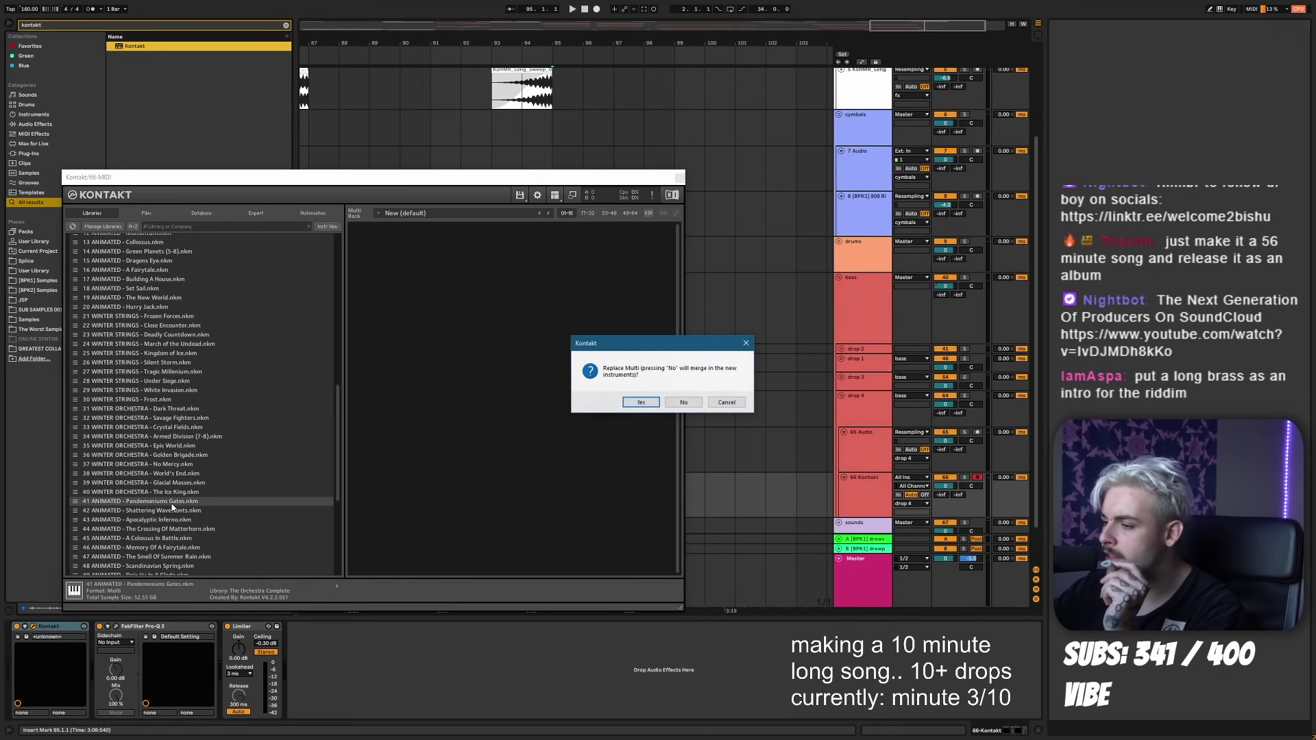
pyautogui.click(683, 402)
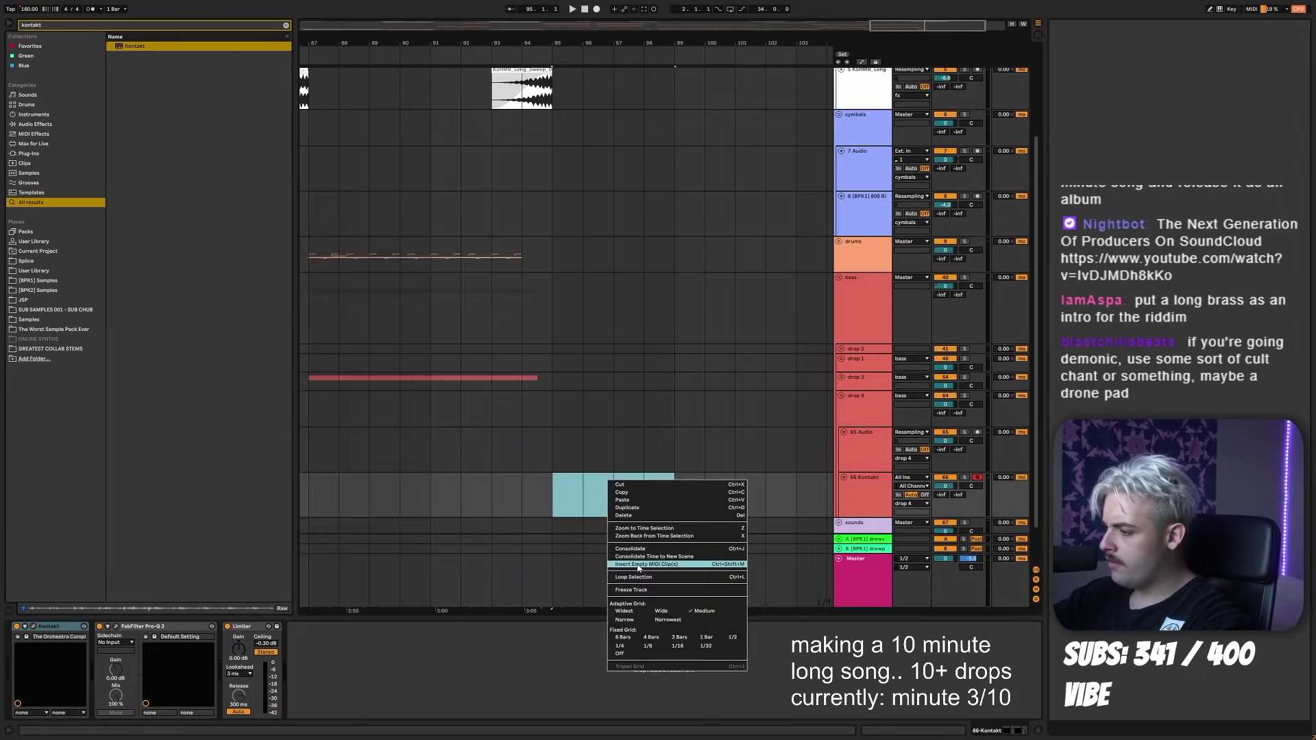
# - Insert a four-bar MIDI clip at bar 95 on the Kontakt track and duplicate it to bar 99
pyautogui.doubleClick(613, 492)
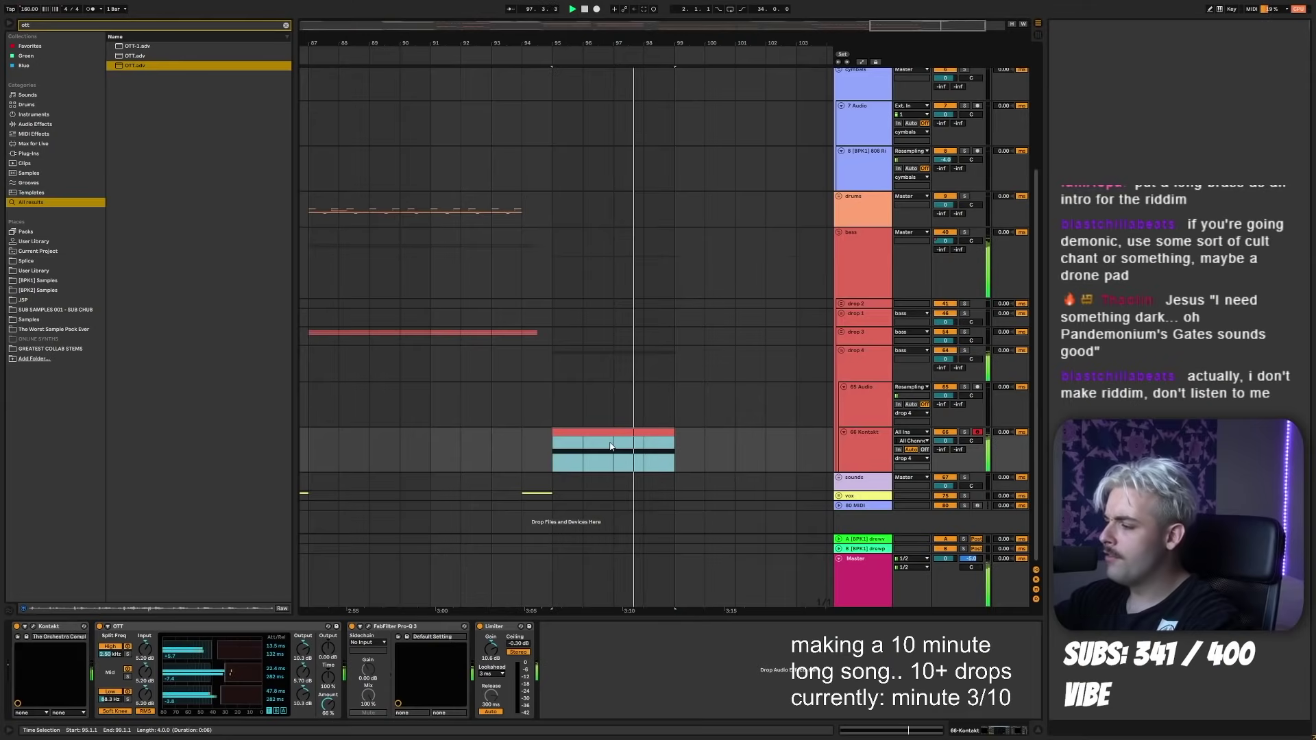
pyautogui.hotkey('ctrl', 'd')
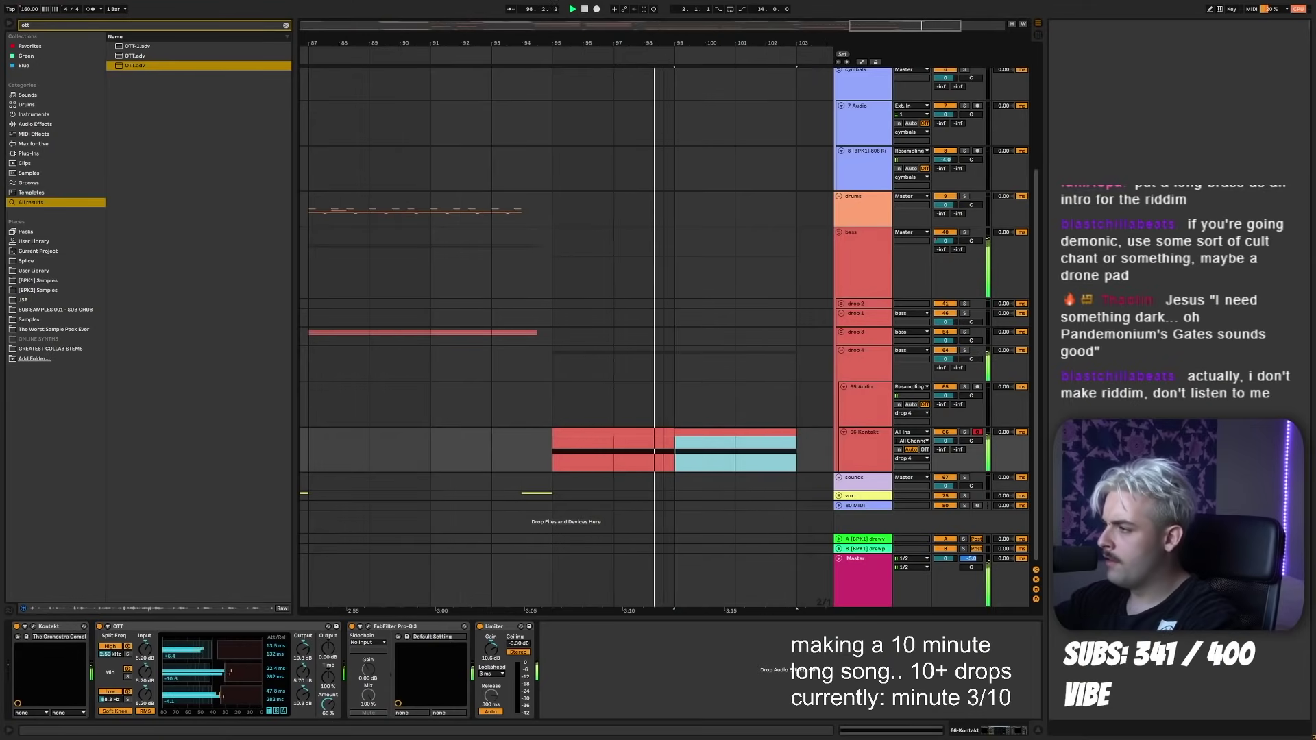
pyautogui.scroll(-3, 590, 246)
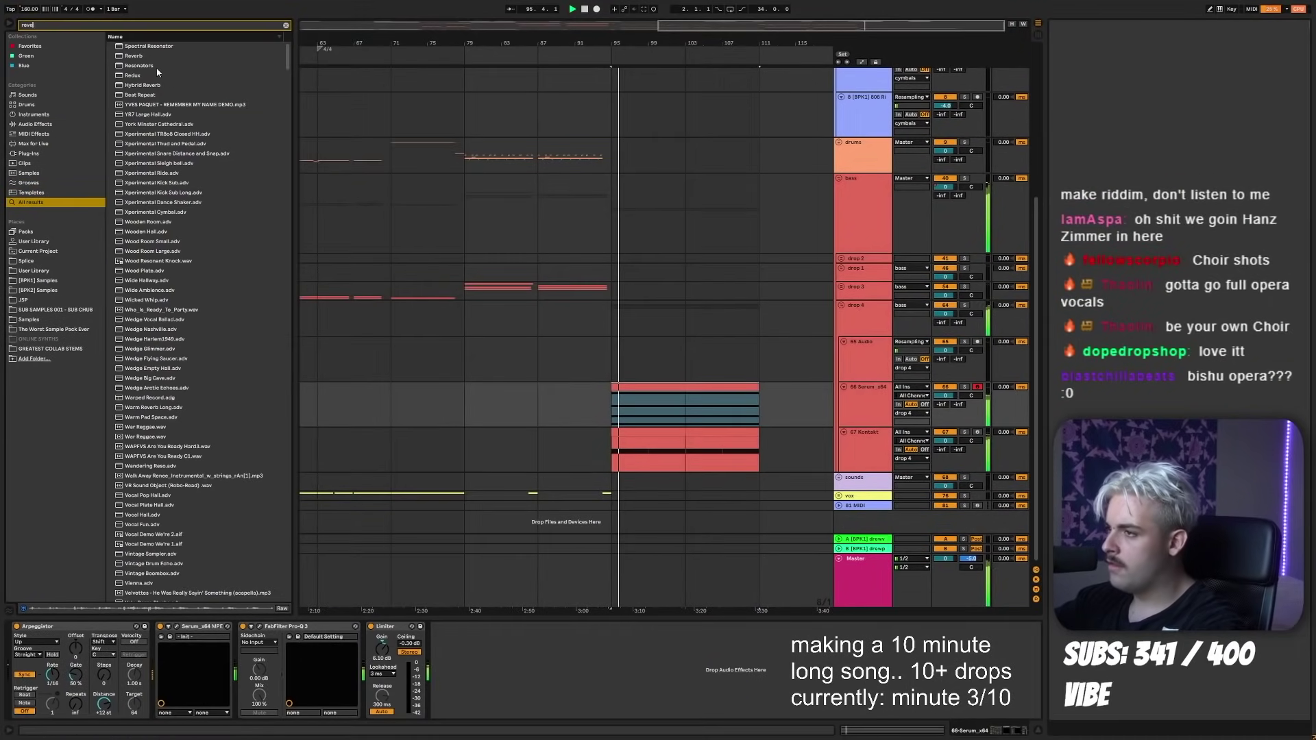
# - Find Reverb for the drop 4 Serum track and insert an empty MIDI clip from bar 95 to 101 on the Operator track
pyautogui.write('r')
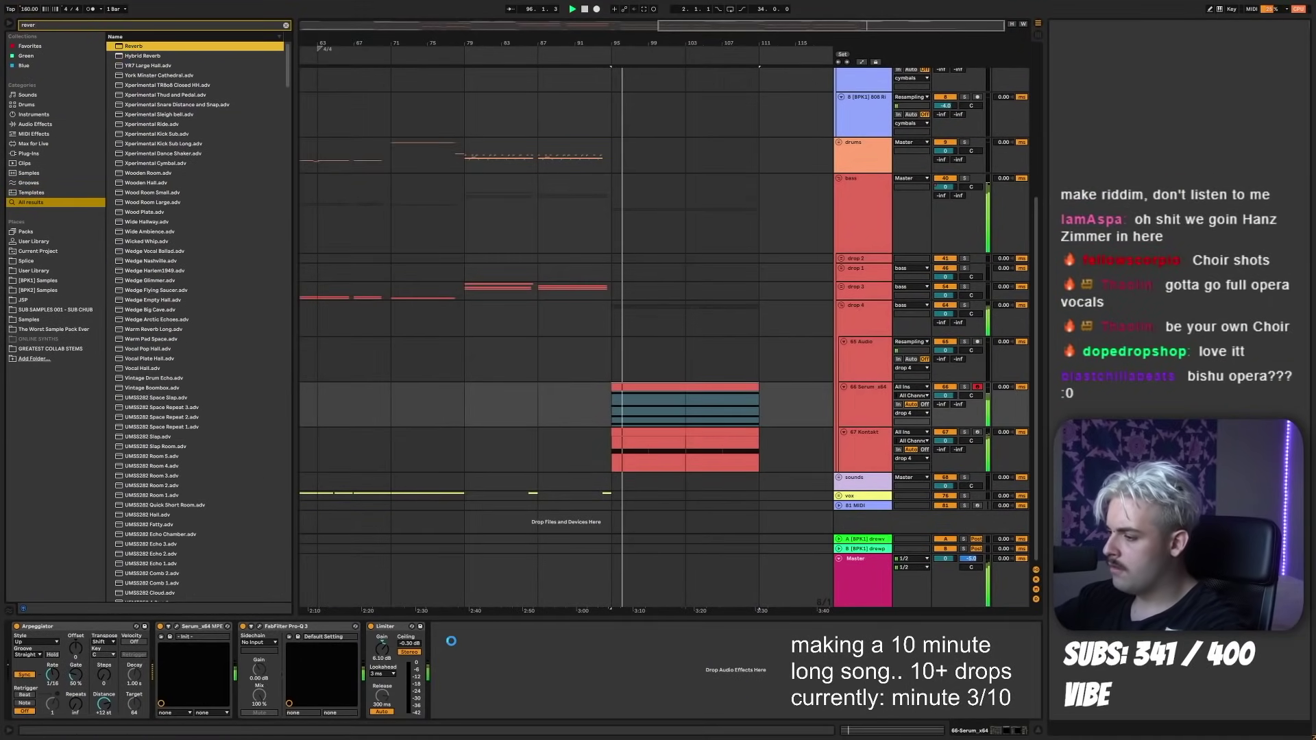
pyautogui.rightClick(626, 452)
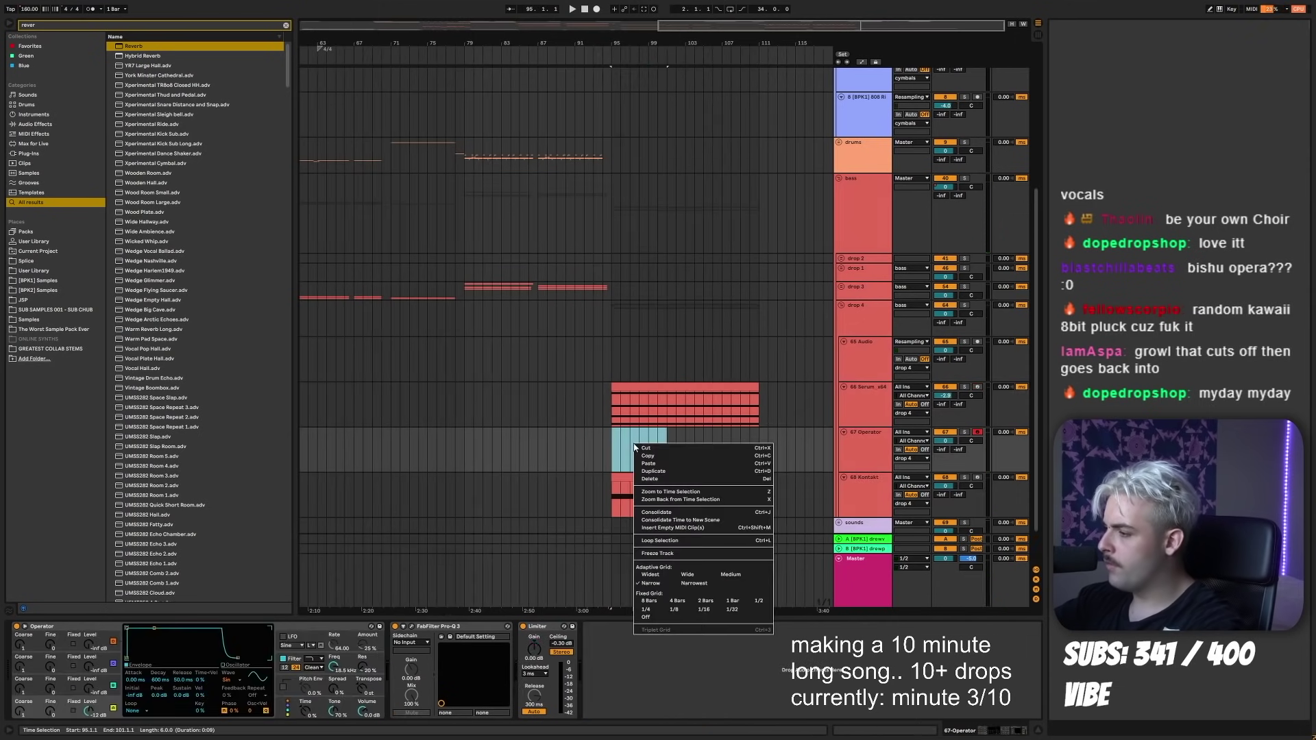
pyautogui.click(670, 535)
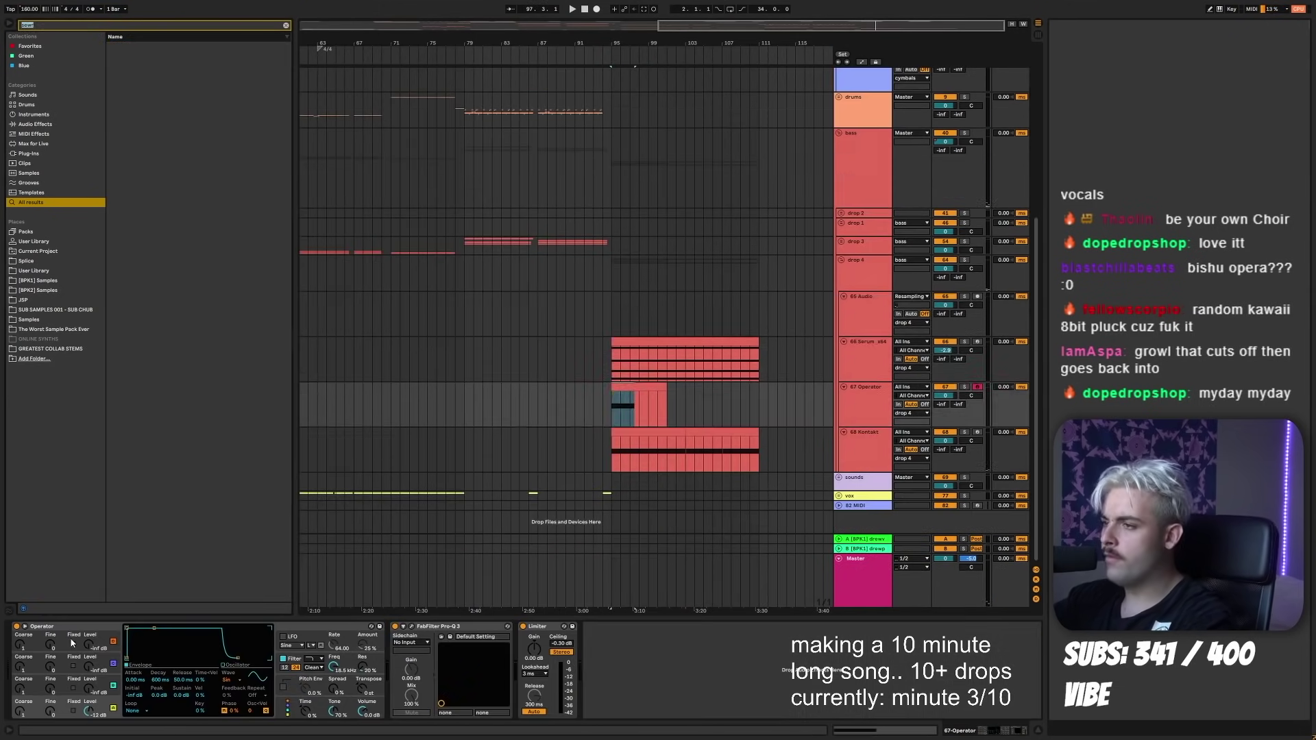
# - Switch to Splice, search for a growl bass sample, and place a bass loop at bar 95 on a new drop 4 track
pyautogui.hotkey('alt', 'Tab')
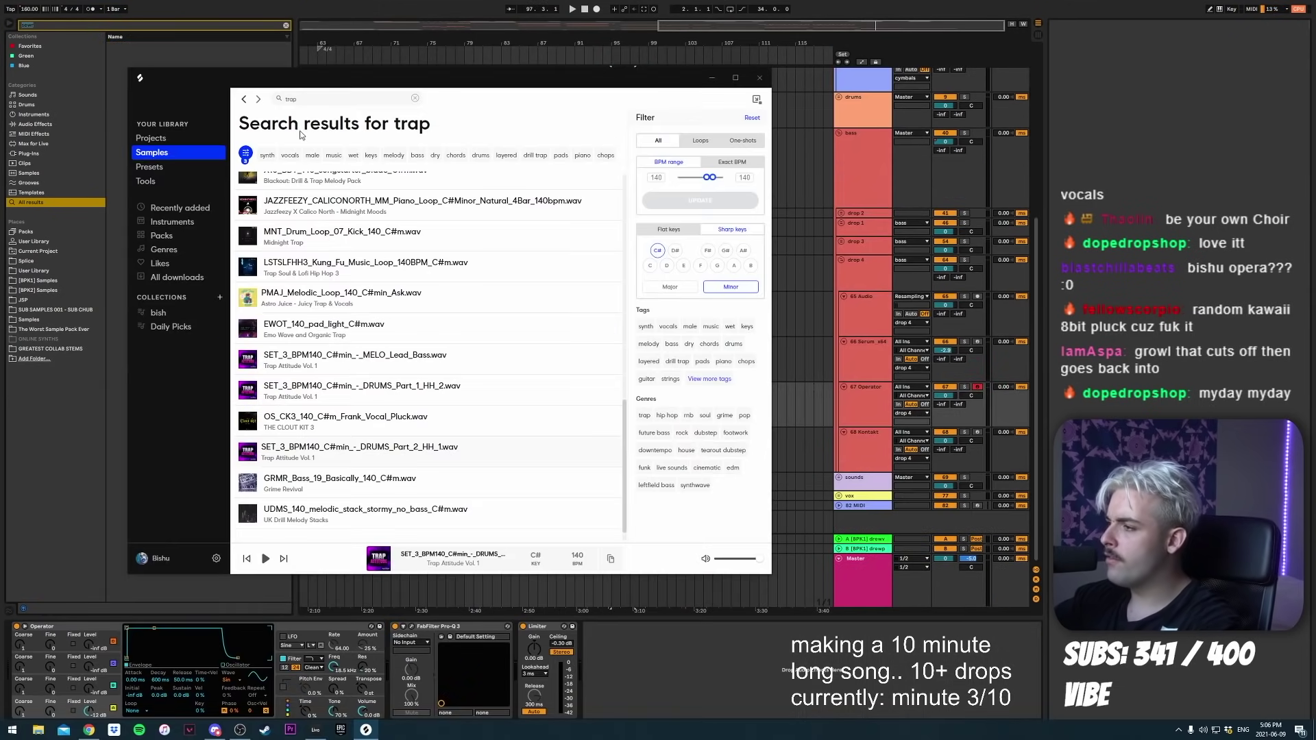
pyautogui.write('gr')
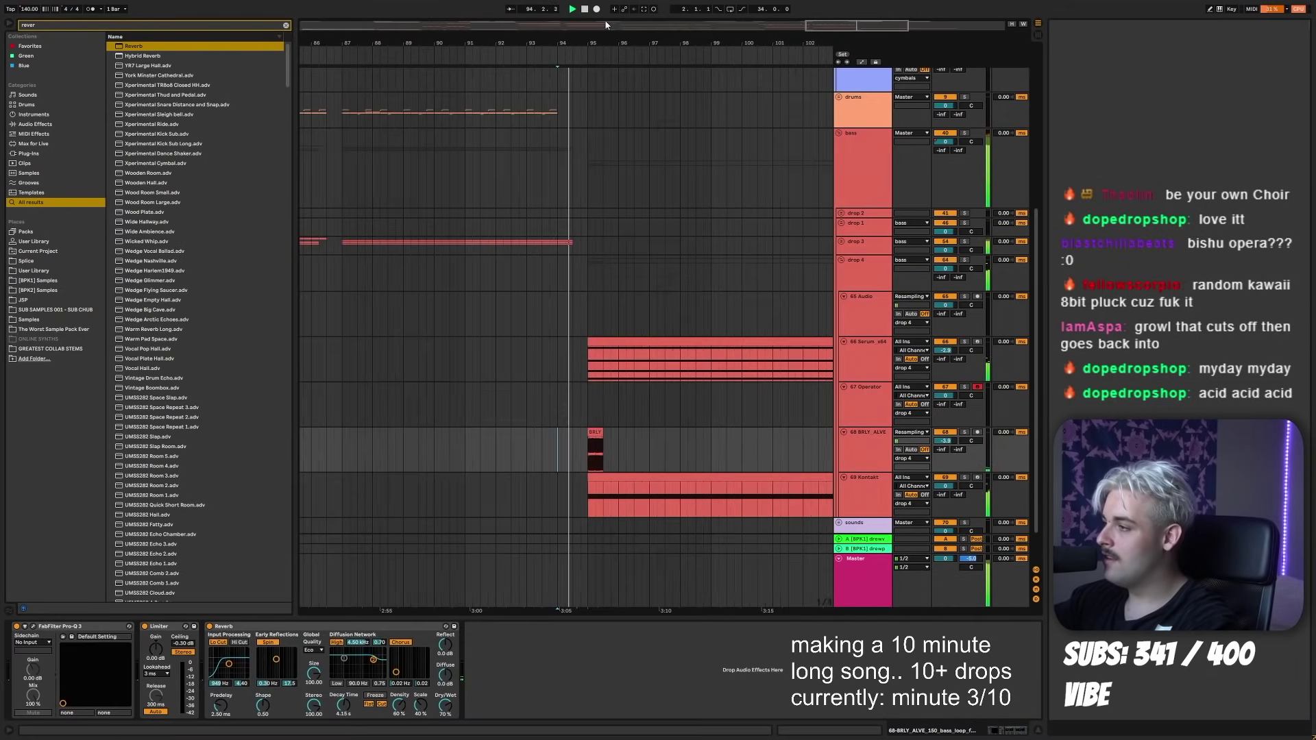
pyautogui.moveTo(568, 43); pyautogui.dragTo(568, 17)
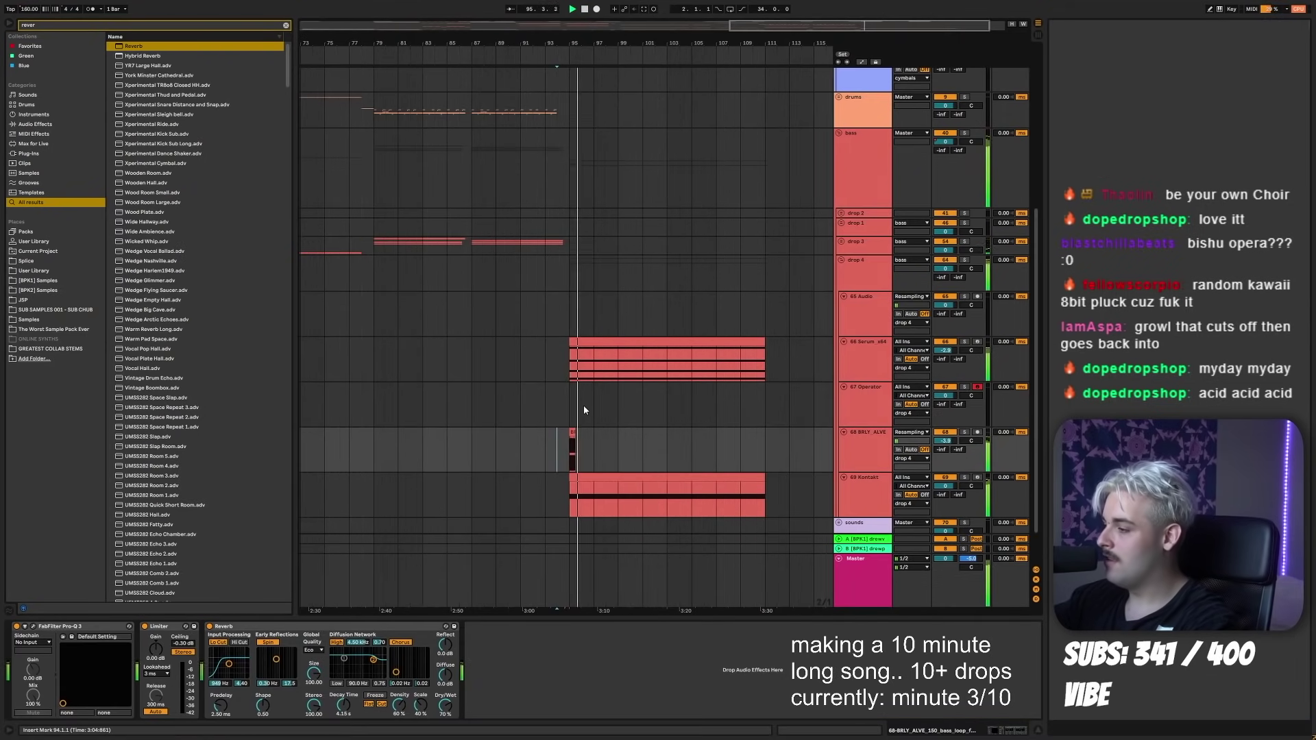
pyautogui.click(565, 461)
pyautogui.moveTo(566, 460); pyautogui.dragTo(596, 450)
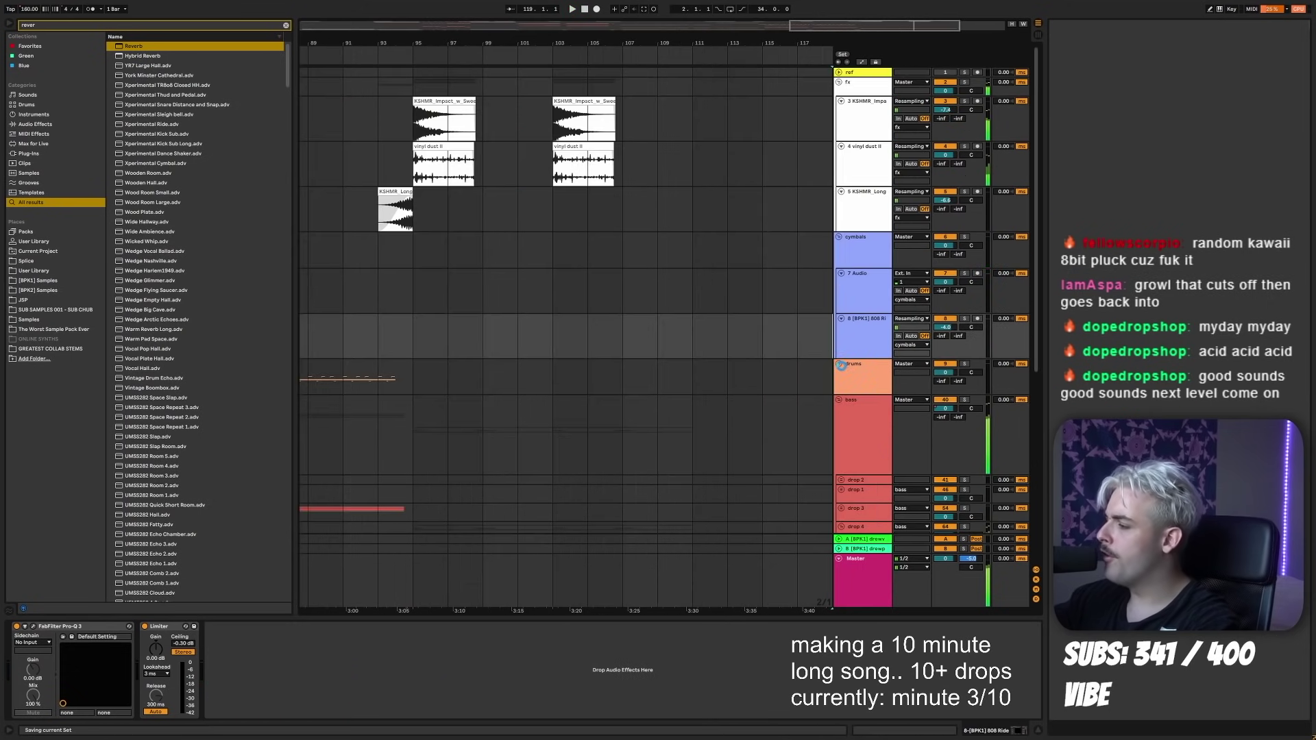
# - Replace the MUSTDIE snares from bar 103 to 111 on drop 4's drum track with repeated V_RIOT snare layer hits
pyautogui.click(841, 365)
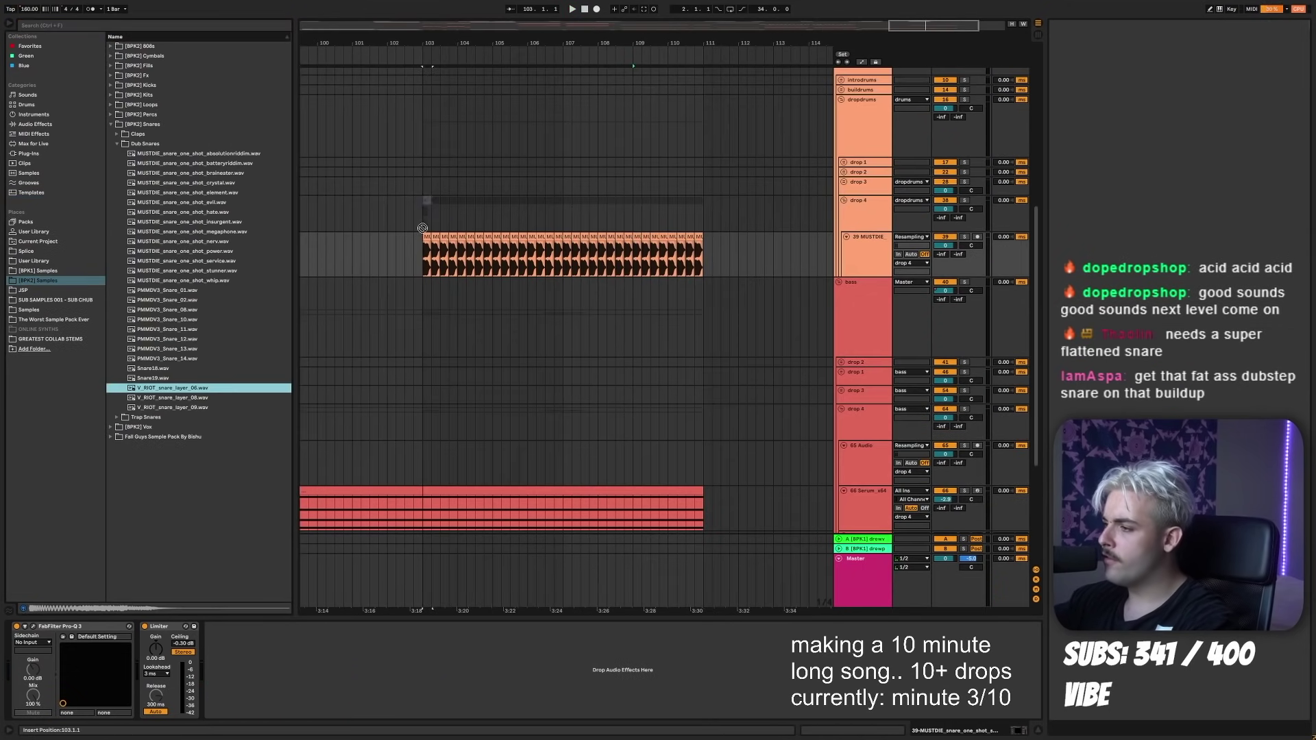
pyautogui.hotkey('ctrl', 'd')
pyautogui.hotkey('ctrl', 'd')
pyautogui.hotkey('ctrl', 'd')
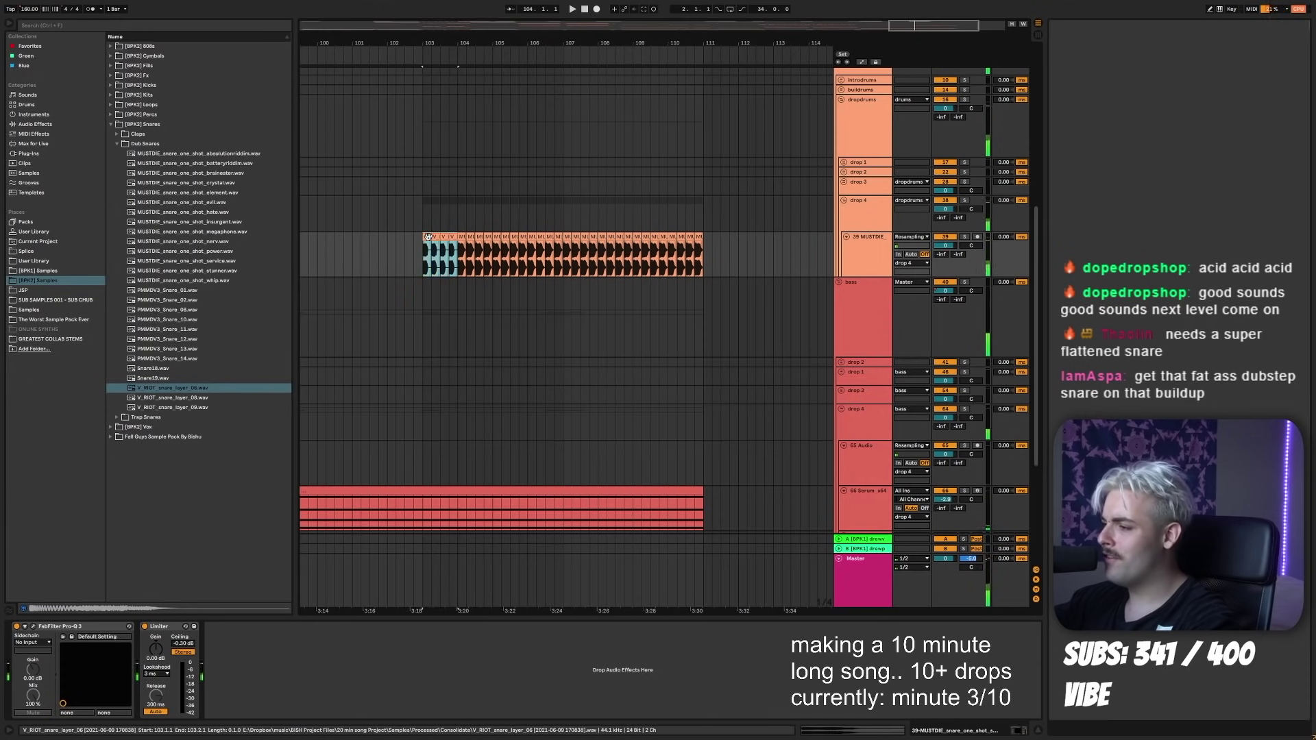
pyautogui.hotkey('ctrl', 'd')
pyautogui.hotkey('ctrl', 'd')
pyautogui.hotkey('ctrl', 'd')
pyautogui.hotkey('ctrl', 'd')
pyautogui.hotkey('ctrl', 'd')
pyautogui.hotkey('ctrl', 'd')
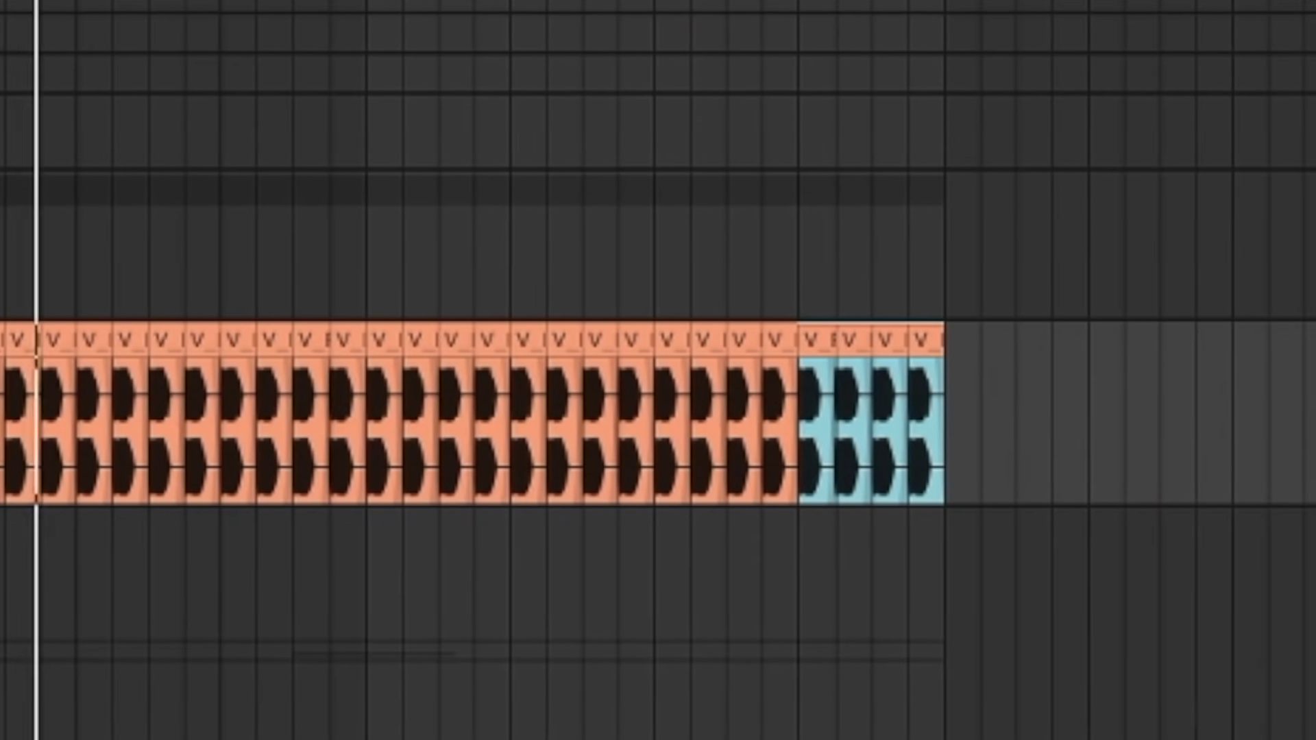
# - Fill bars 107 to 111 with duplicated shortened snare hits for a faster buildup roll and save the set
pyautogui.moveTo(560, 42); pyautogui.dragTo(560, 83)
pyautogui.click(443, 446)
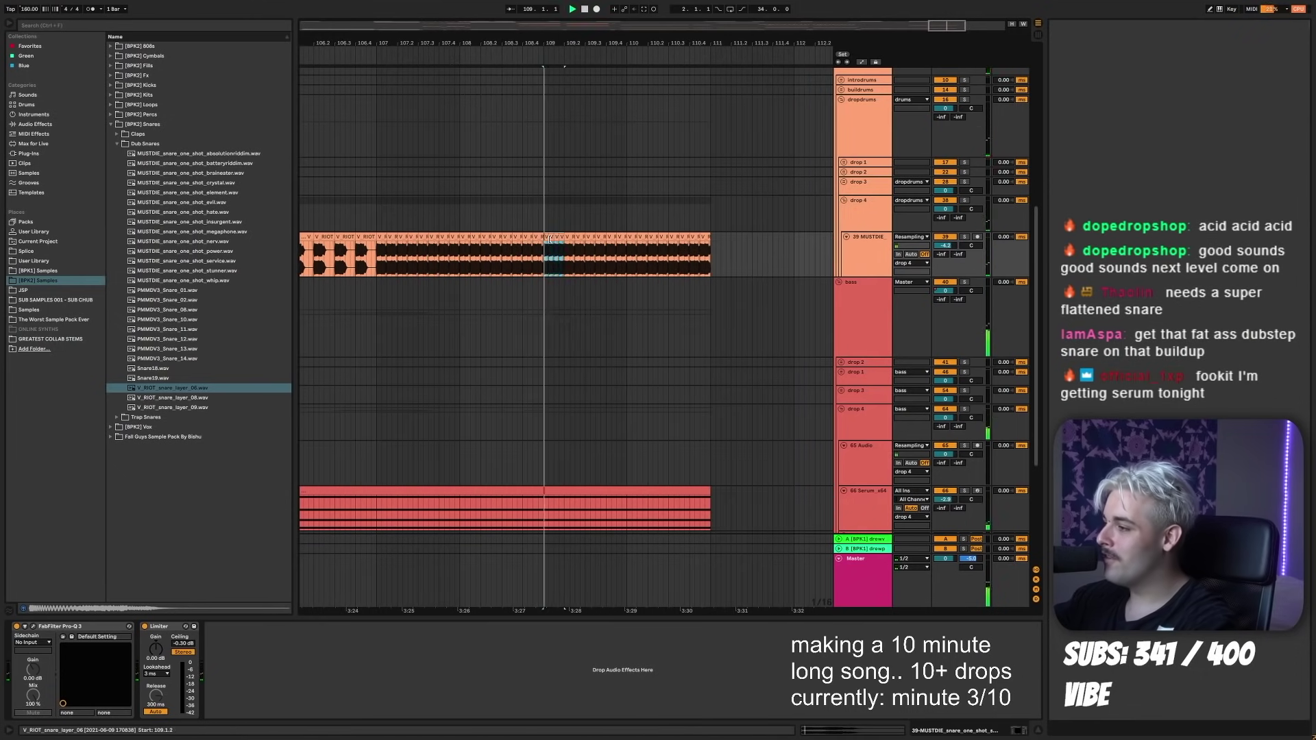
pyautogui.hotkey('ctrl', 'd')
pyautogui.hotkey('ctrl', 'd')
pyautogui.hotkey('ctrl', 'd')
pyautogui.hotkey('ctrl', 'd')
pyautogui.hotkey('ctrl', 'd')
pyautogui.hotkey('ctrl', 'd')
pyautogui.hotkey('ctrl', 'd')
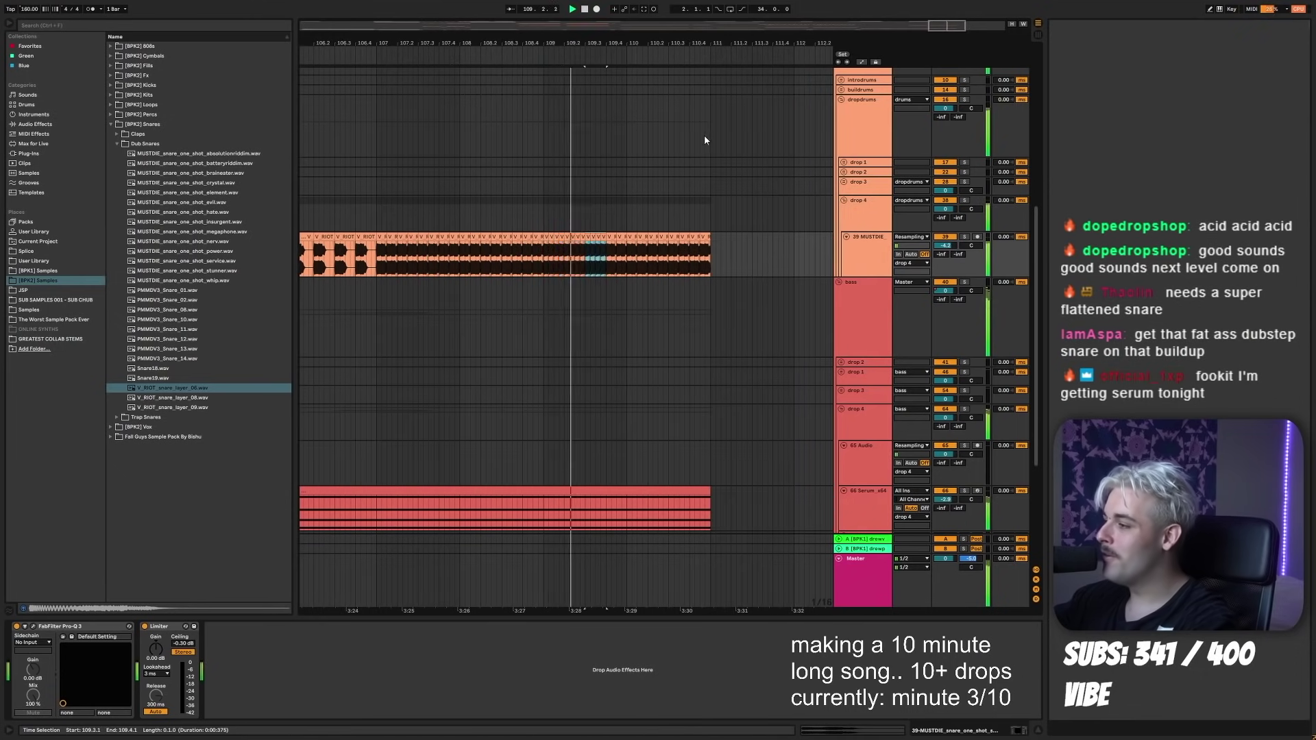
pyautogui.hotkey('ctrl', 's')
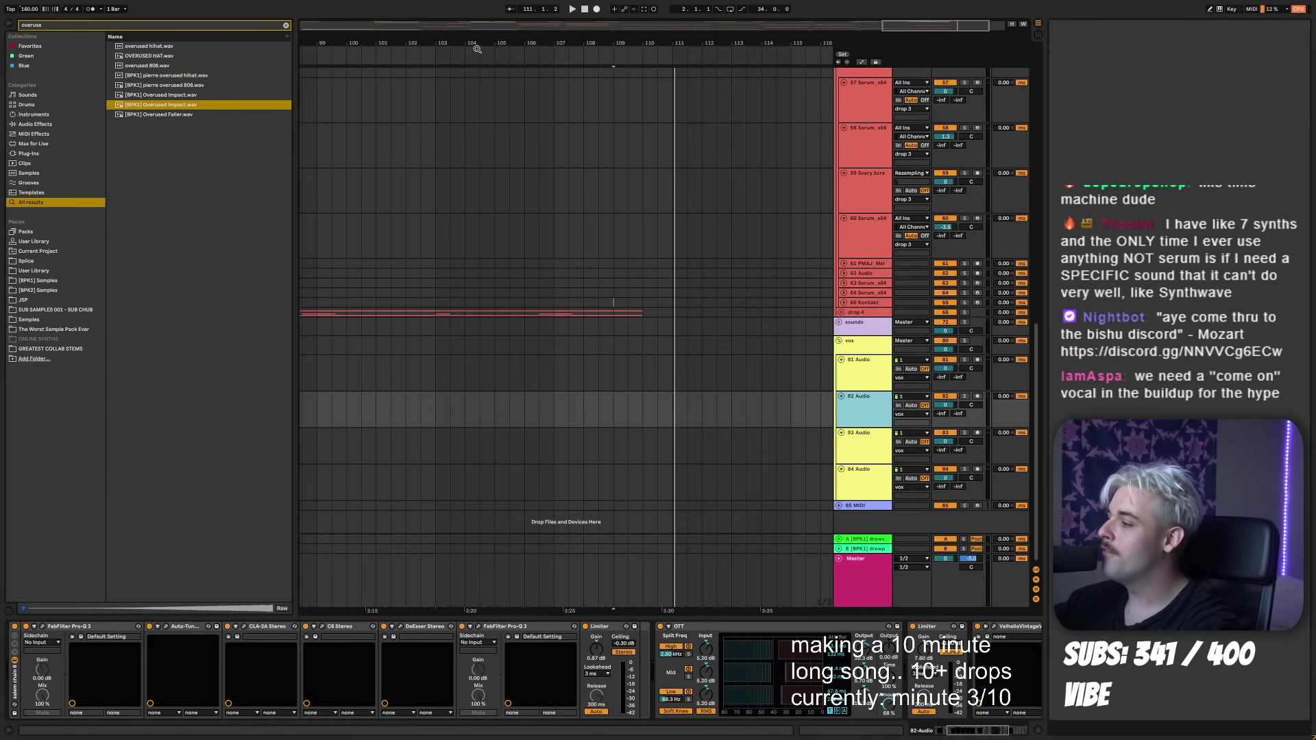
# - Record a short vocal shout from bar 102 onto the 84 Audio track in the vox group
pyautogui.click(598, 9)
pyautogui.press('space')
pyautogui.scroll(5, 694, 394)
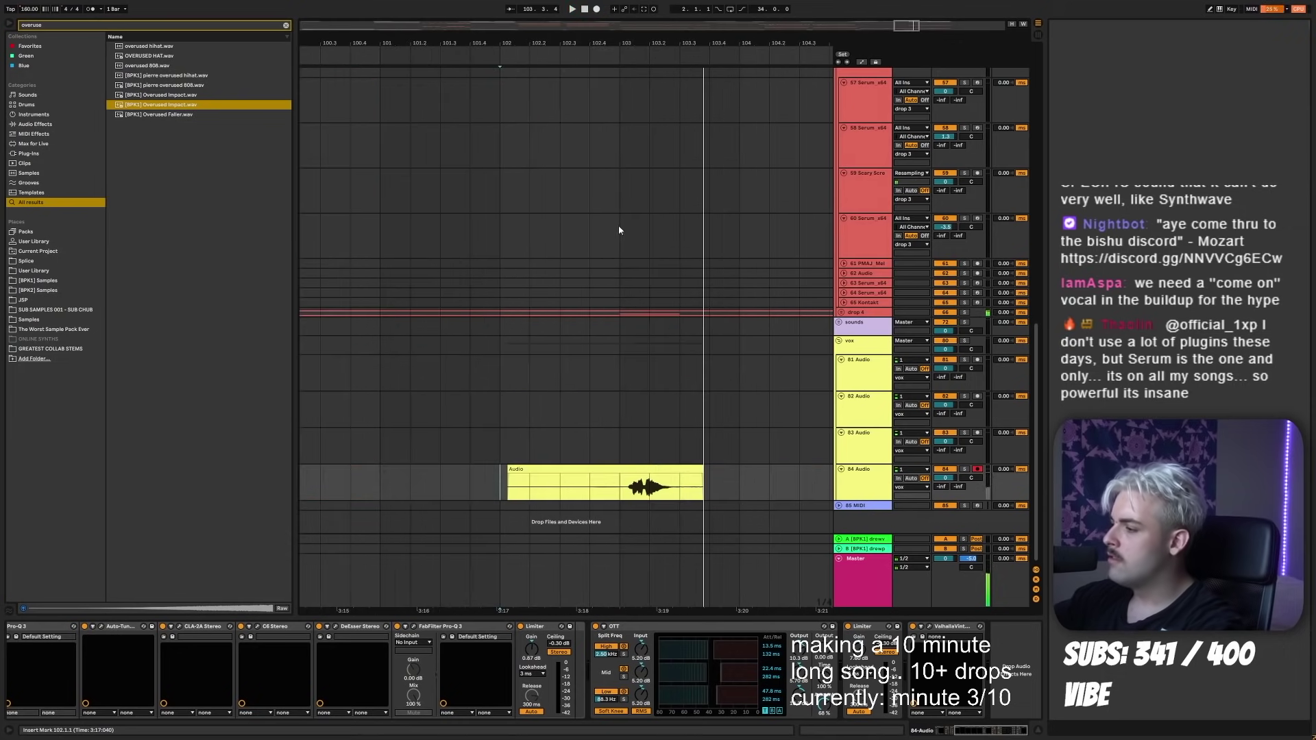
# - Duplicate the recorded vocal hit every half bar from bar 103 towards bar 107 on the 84 Audio track
pyautogui.moveTo(637, 470); pyautogui.dragTo(626, 471)
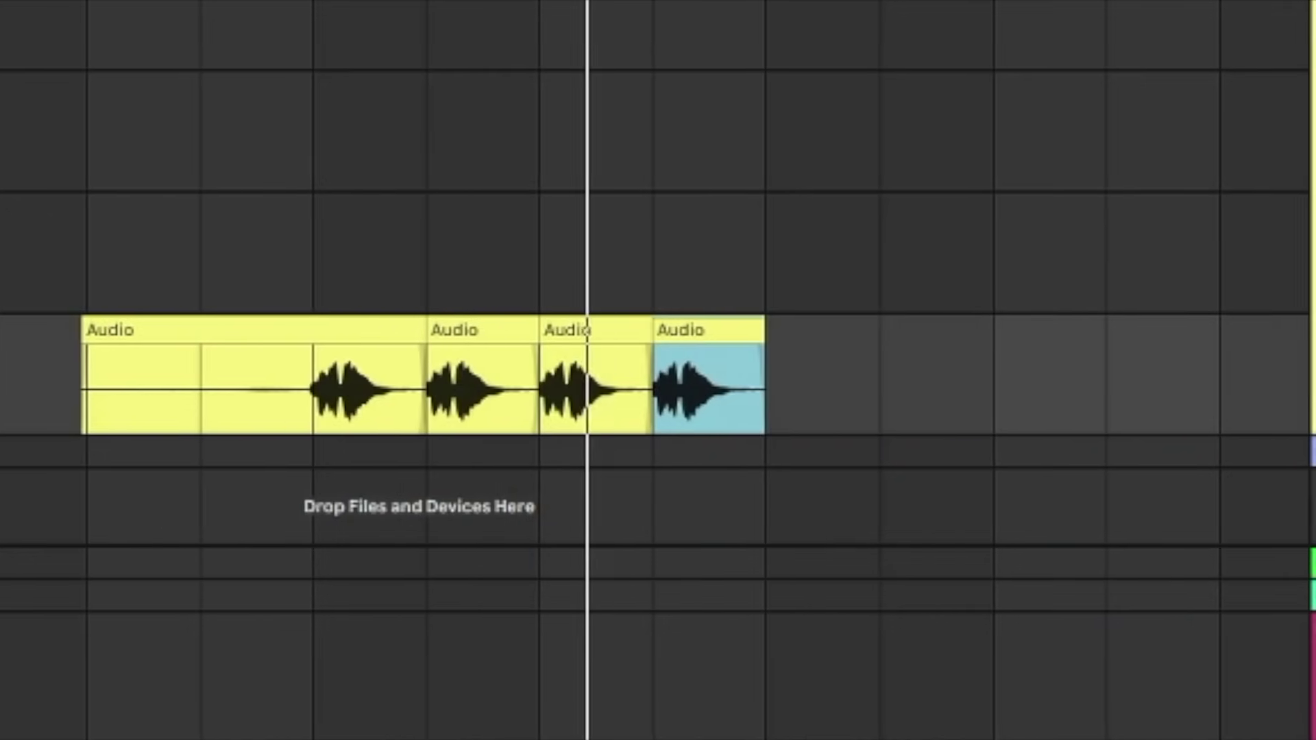
pyautogui.hotkey('ctrl', 'd')
pyautogui.hotkey('ctrl', 'd')
pyautogui.hotkey('ctrl', 'd')
pyautogui.hotkey('ctrl', 'd')
pyautogui.hotkey('ctrl', 'd')
pyautogui.hotkey('ctrl', 'd')
pyautogui.press('-')
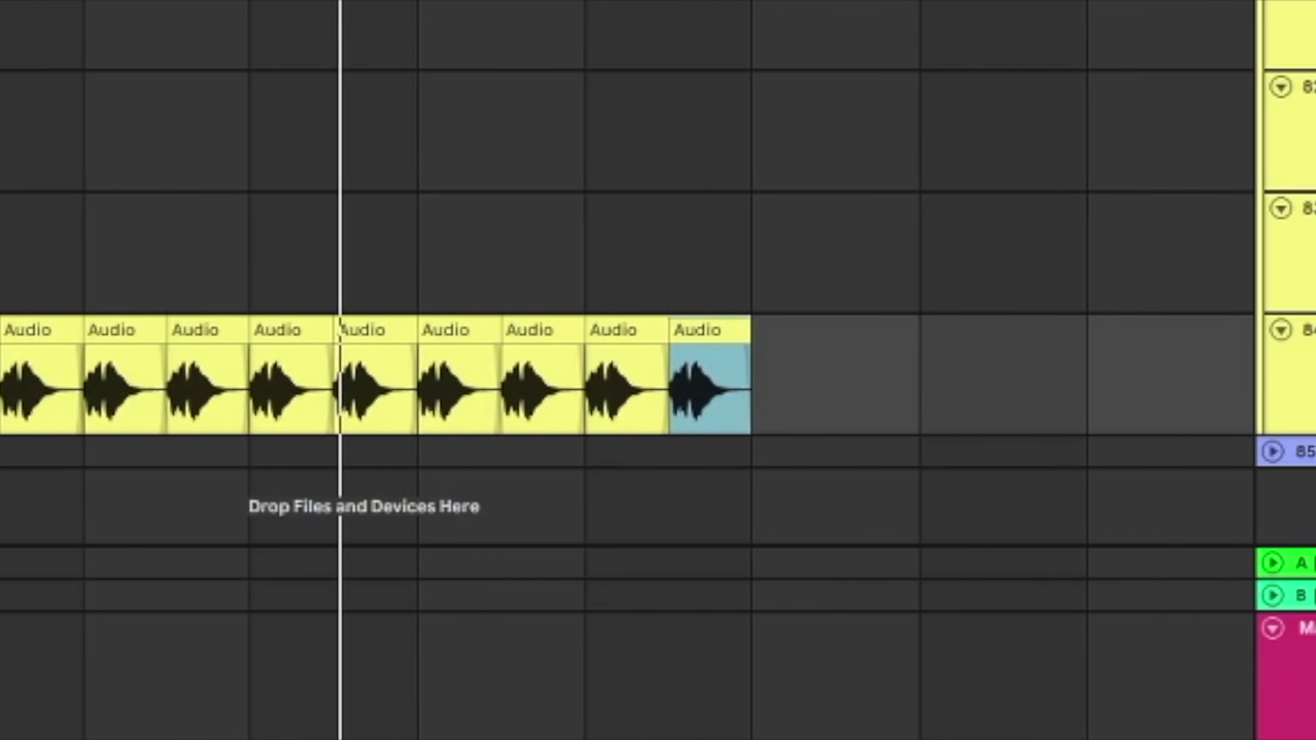
# - Duplicate the shortened quarter-bar vocal hit up to bar 110 to speed up the buildup
pyautogui.hotkey('ctrl', 'd')
pyautogui.hotkey('ctrl', 'd')
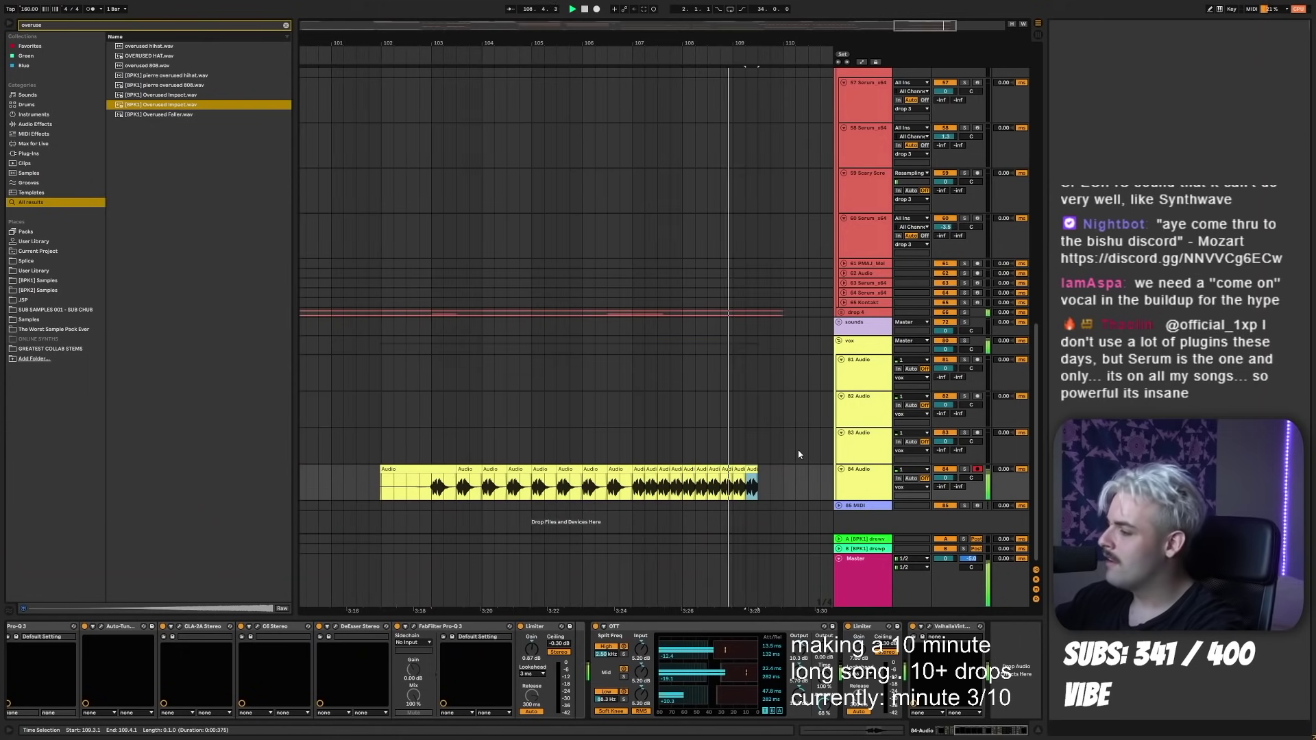
pyautogui.hotkey('ctrl', 'd')
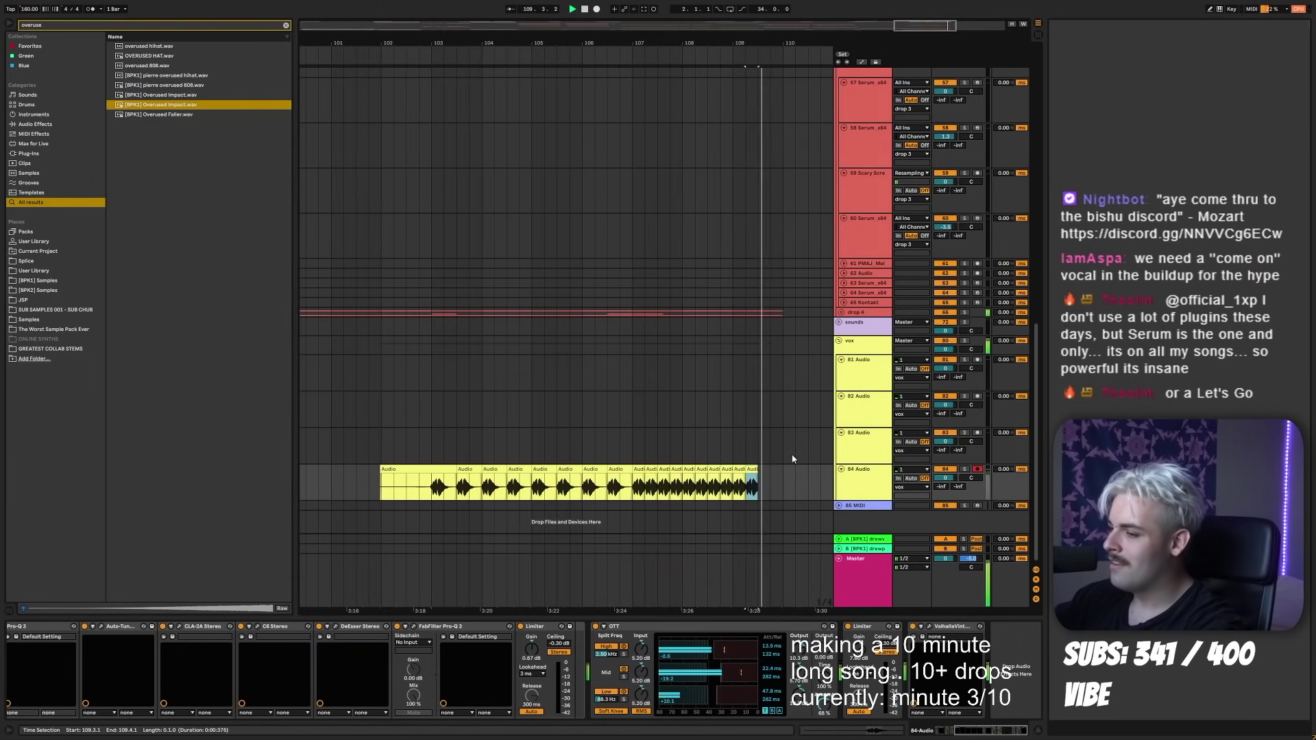
pyautogui.hotkey('ctrl', 'd')
pyautogui.hotkey('ctrl', 'd')
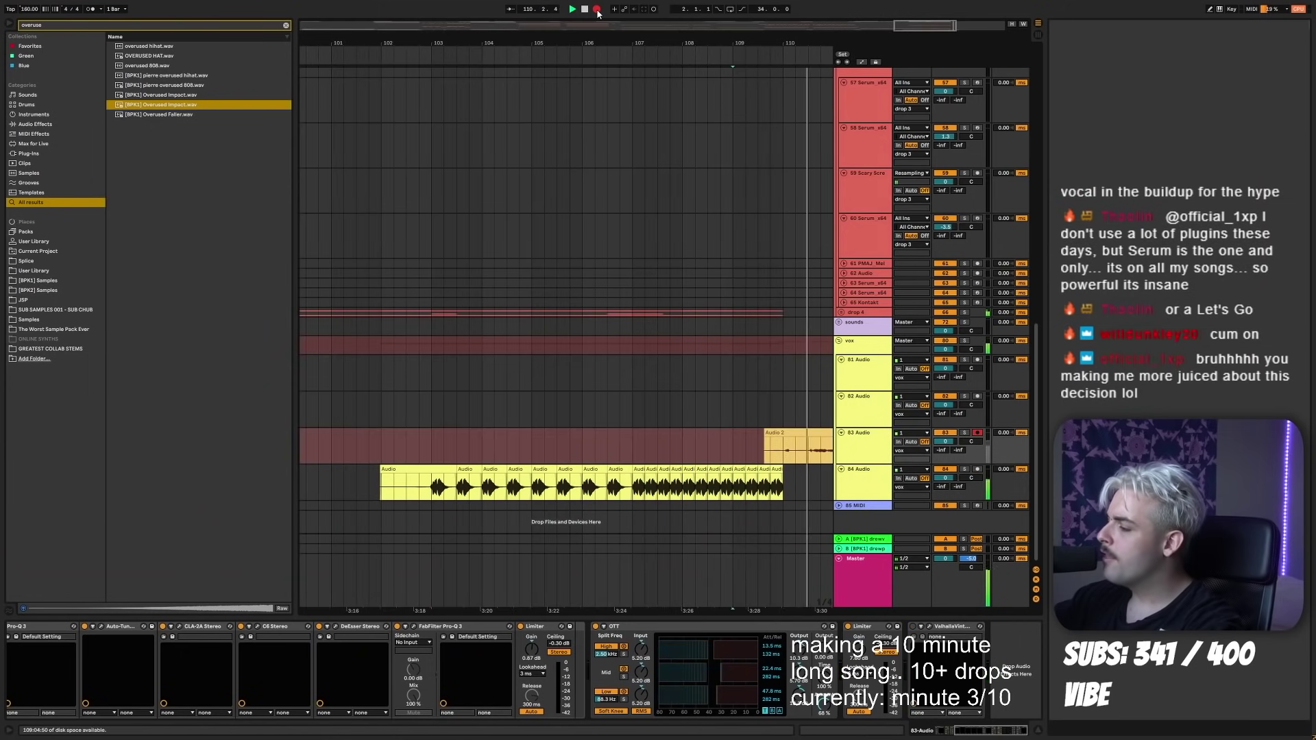
# - Delete the lead-in before bar 110 from the newly recorded vocal clip on the 83 Audio track
pyautogui.moveTo(783, 449); pyautogui.dragTo(733, 446)
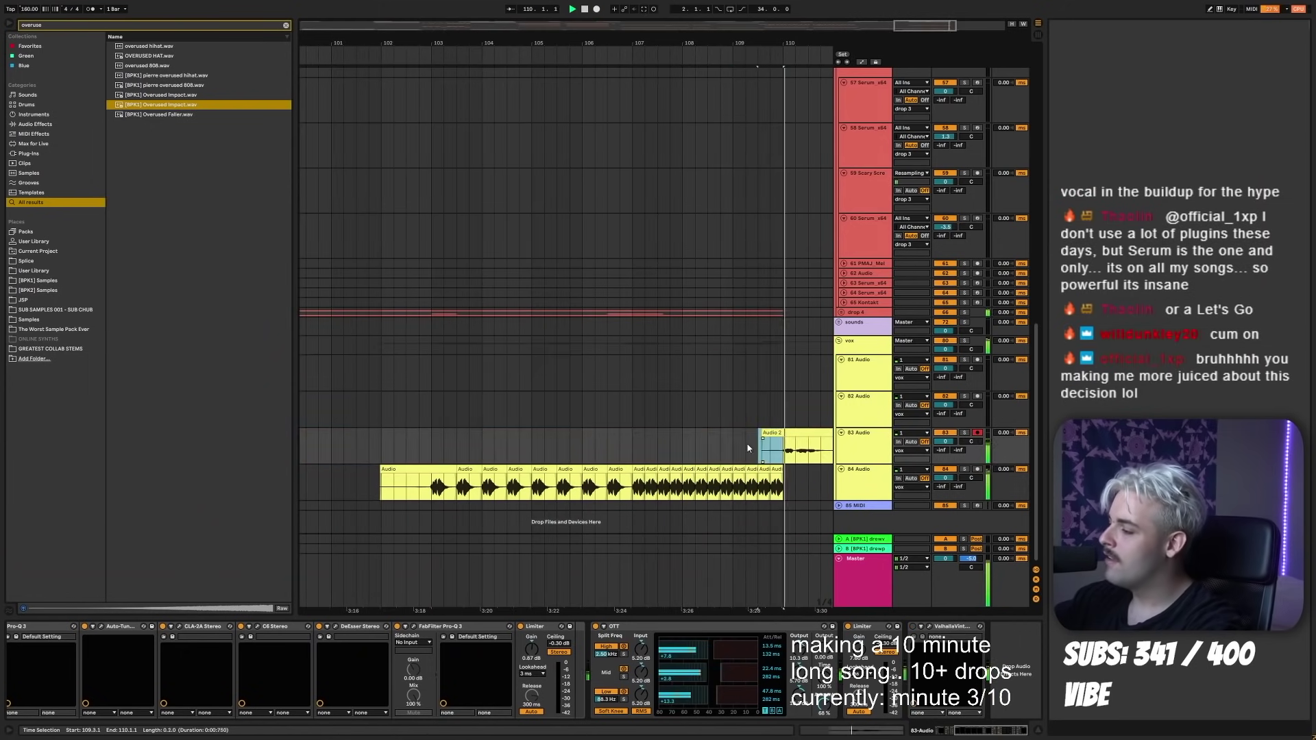
pyautogui.press('Delete')
pyautogui.moveTo(814, 42); pyautogui.dragTo(616, 27)
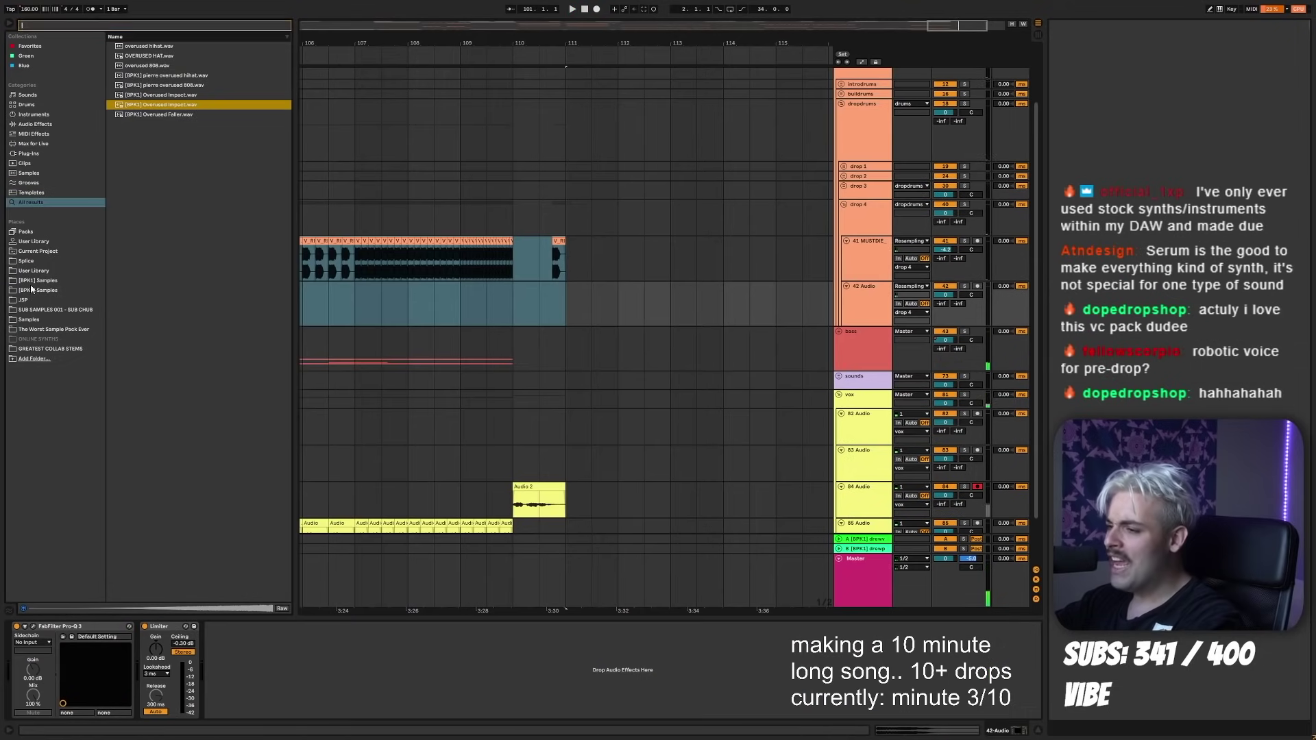
# - Browse and audition the one-shot snares in the Dub Snares sample folder
pyautogui.press('Down')
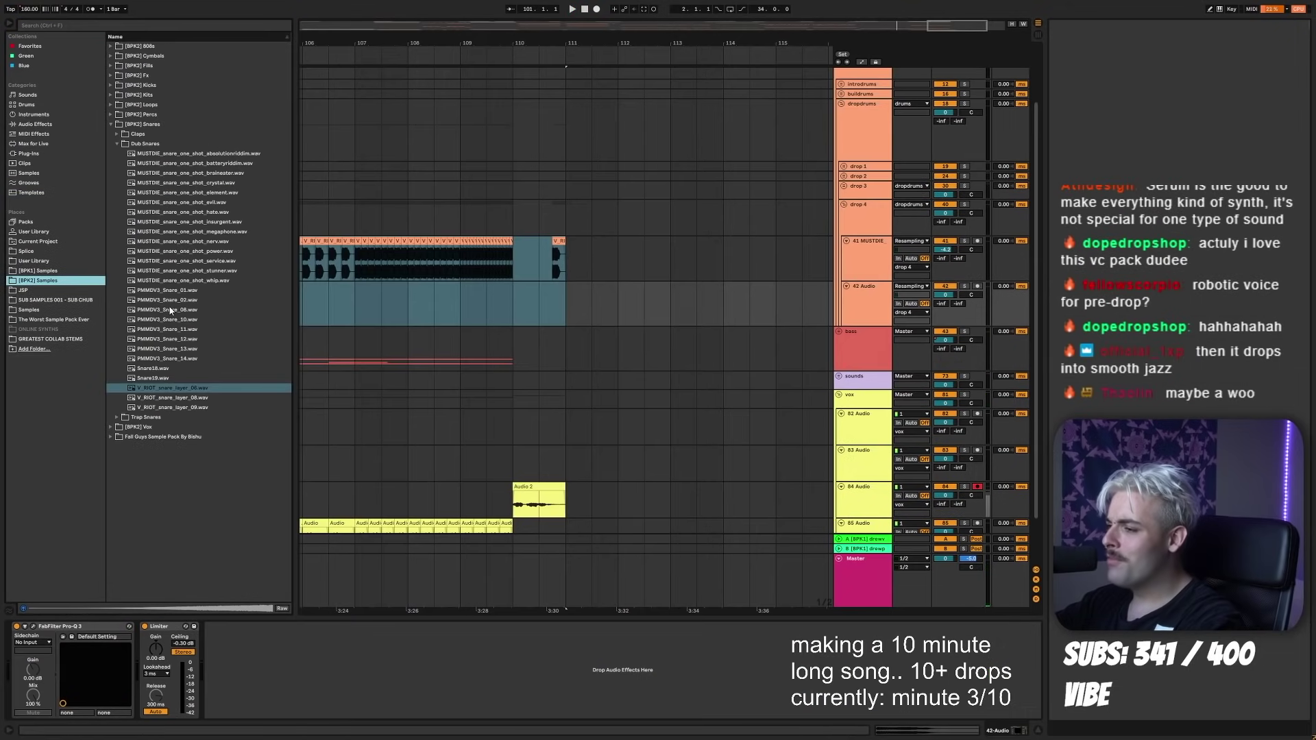
pyautogui.click(169, 311)
pyautogui.click(182, 261)
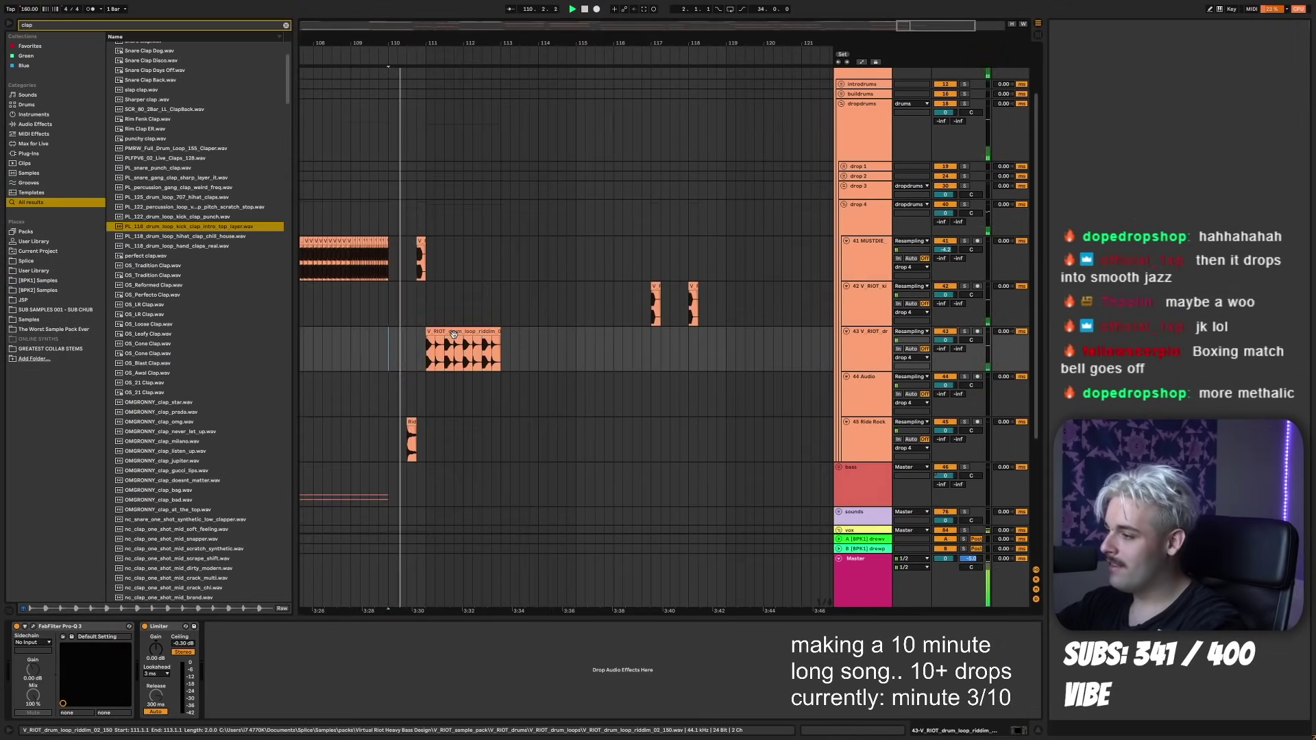
# - Duplicate the two-bar V_RIOT riddim drum loop twice from bar 113 on the drop 4 drum track
pyautogui.click(491, 345)
pyautogui.hotkey('ctrl', 'd')
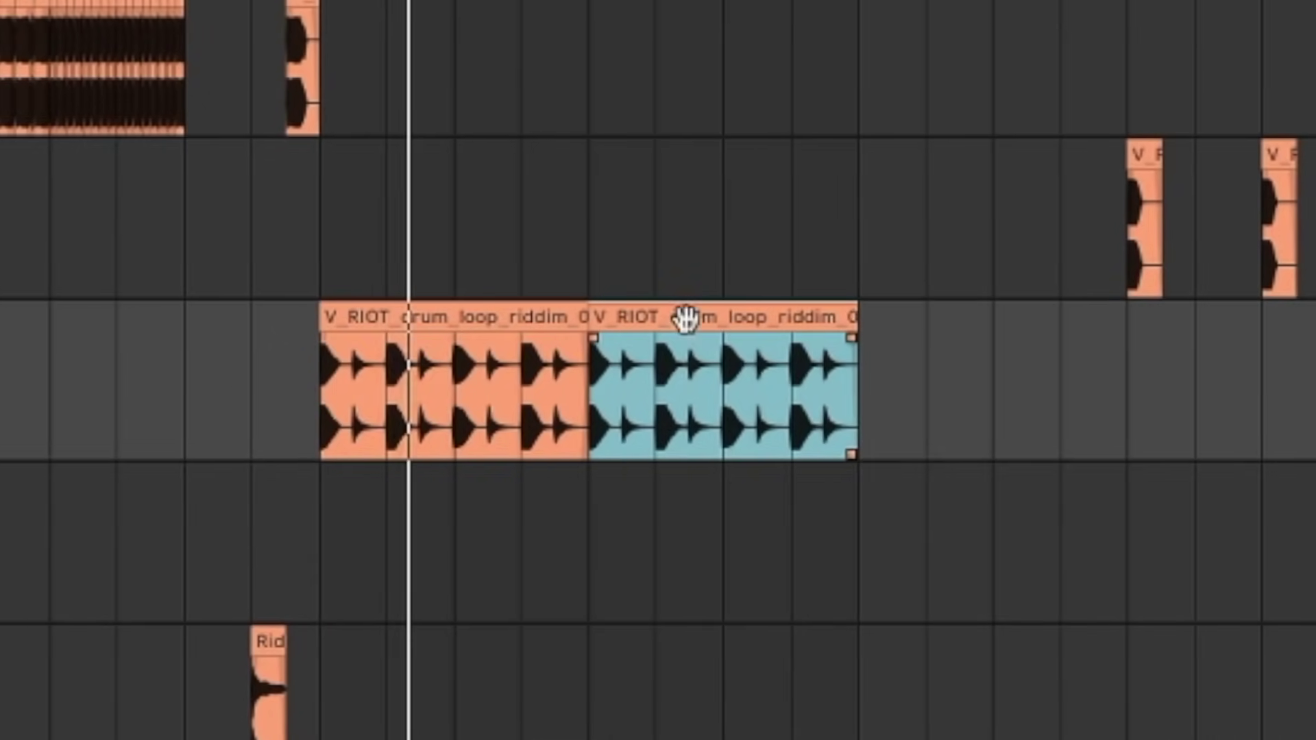
pyautogui.hotkey('ctrl', 'd')
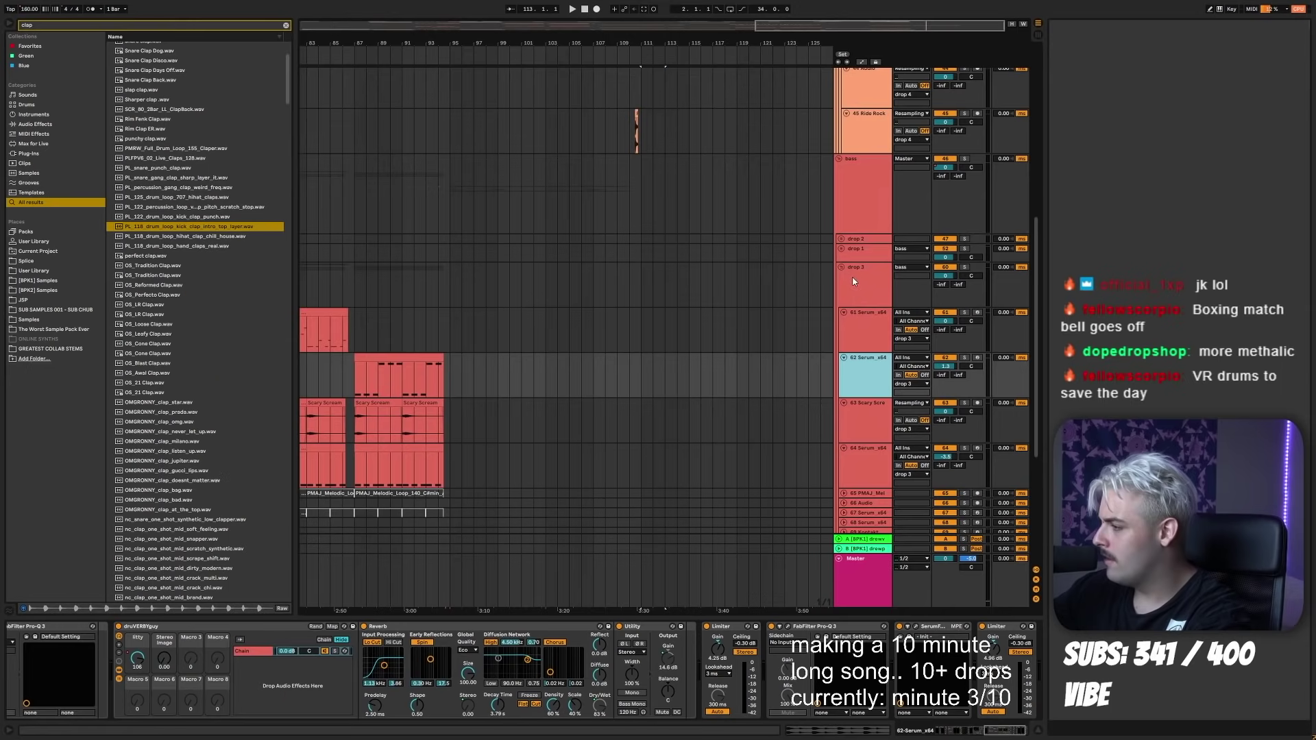
# - Collapse the drop 3 bass group and cut the silent tail off the V_RIOT santa_cruz riddim bass loop in drop 4
pyautogui.click(846, 270)
pyautogui.click(842, 268)
pyautogui.click(856, 288)
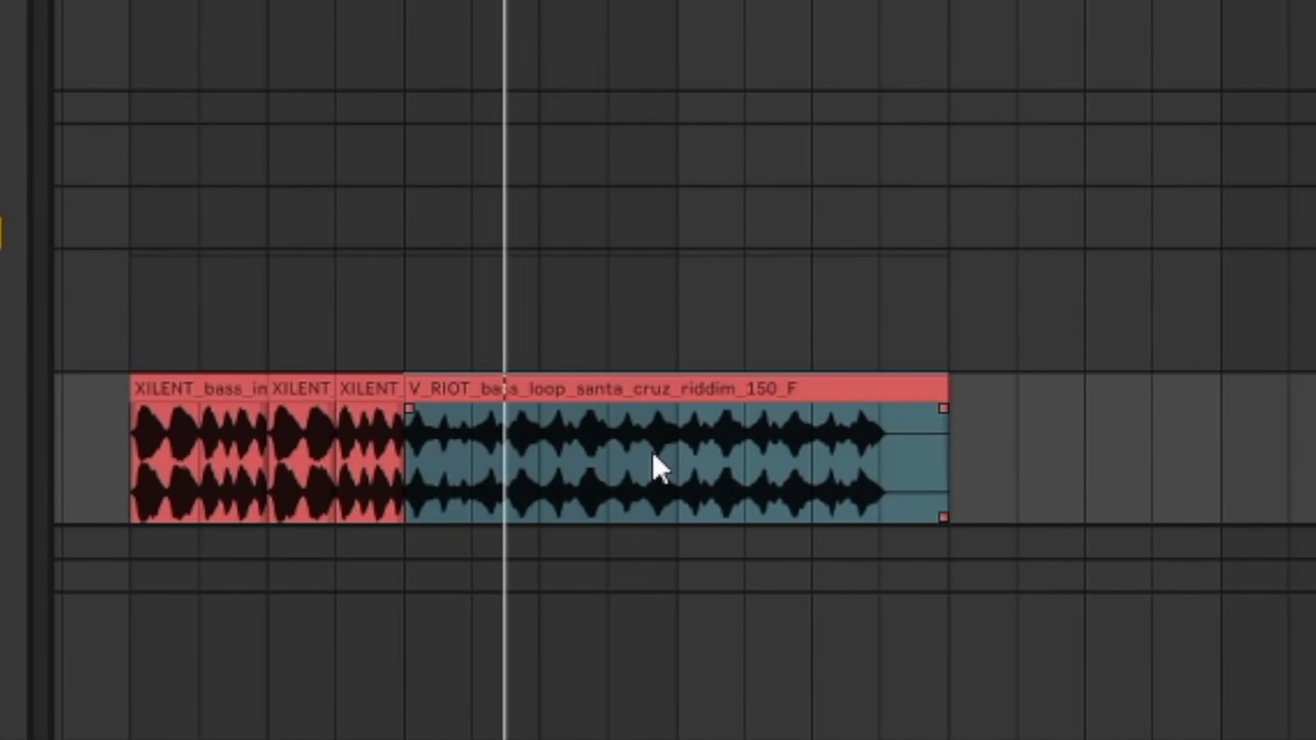
pyautogui.moveTo(862, 449); pyautogui.dragTo(1013, 445)
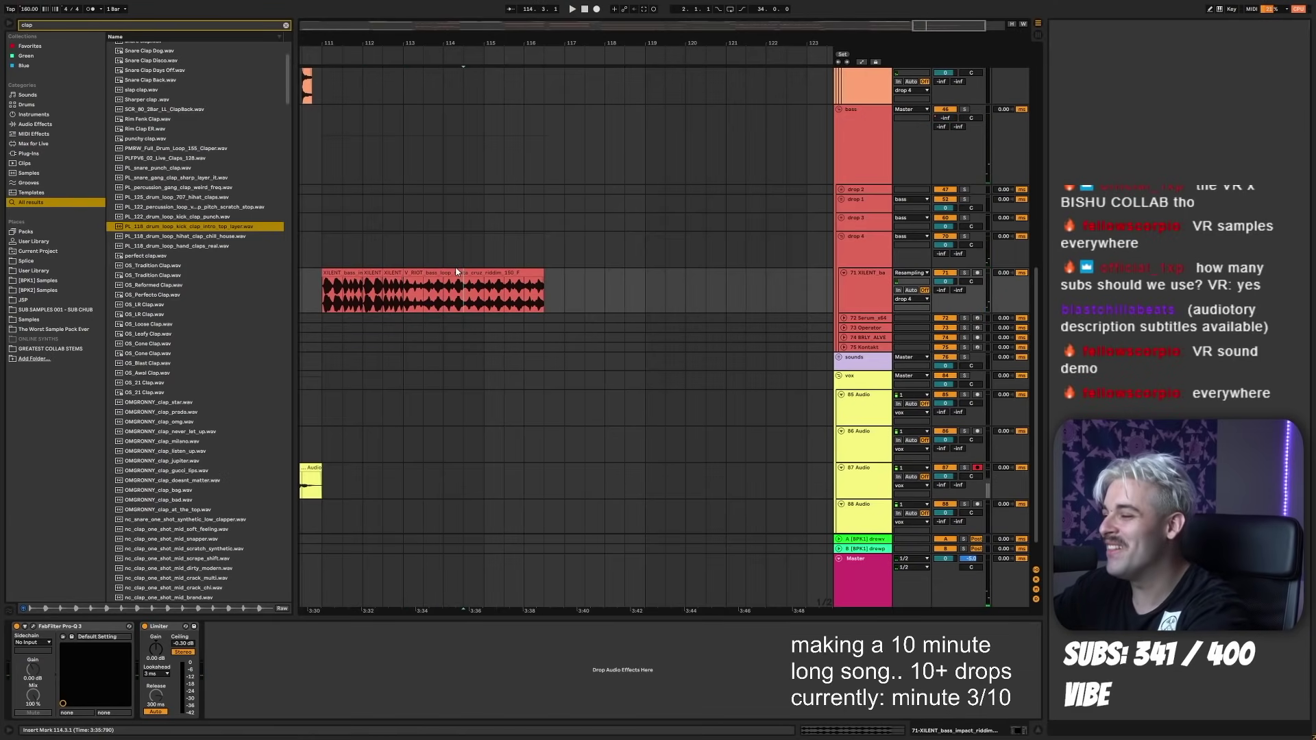
# - Play the transition into drop 4 from bar 108 and check the bass group's track volume automation
pyautogui.hotkey('alt', 'Tab')
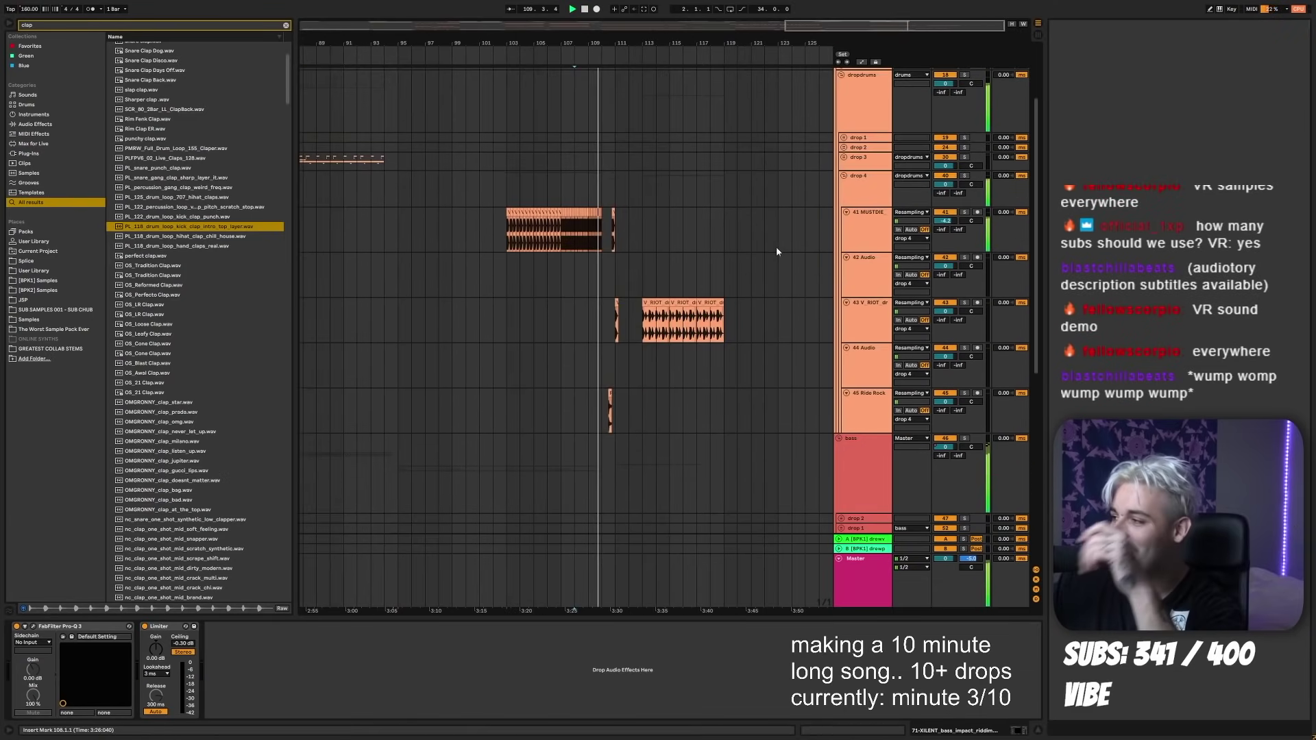
pyautogui.scroll(-5, 702, 366)
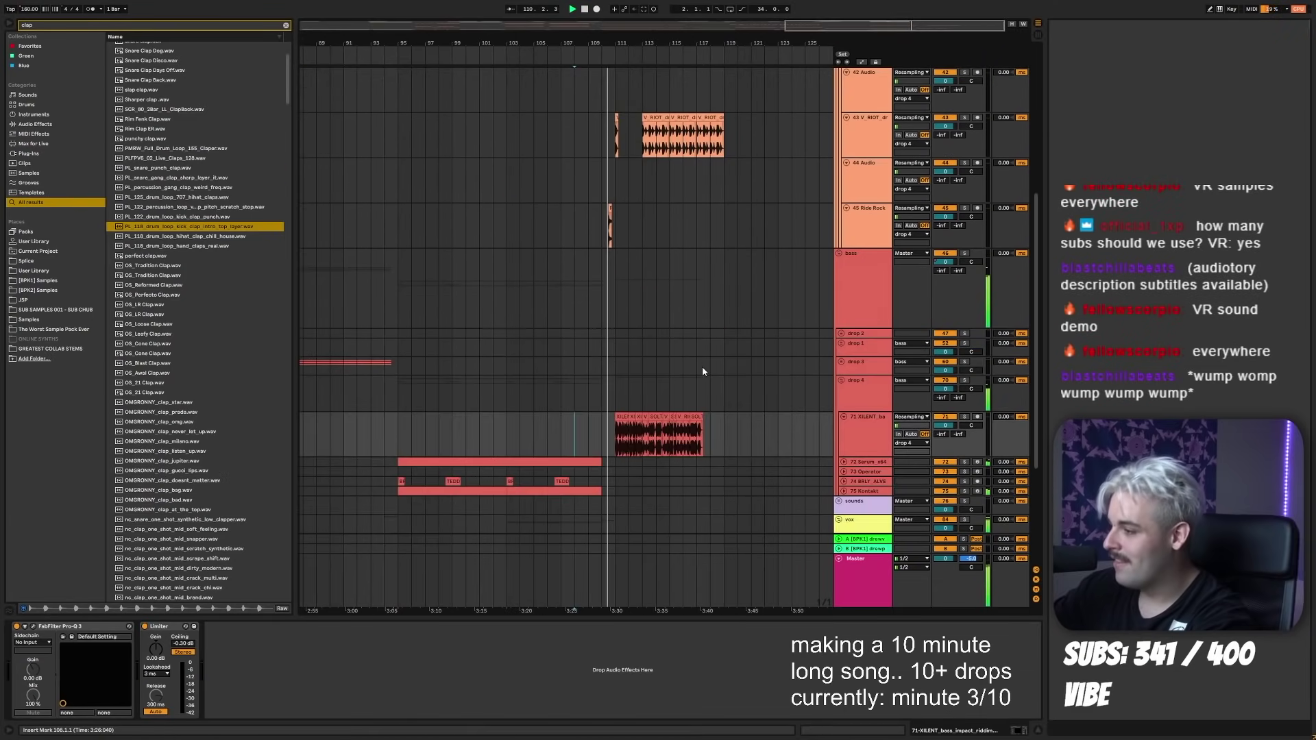
pyautogui.press('a')
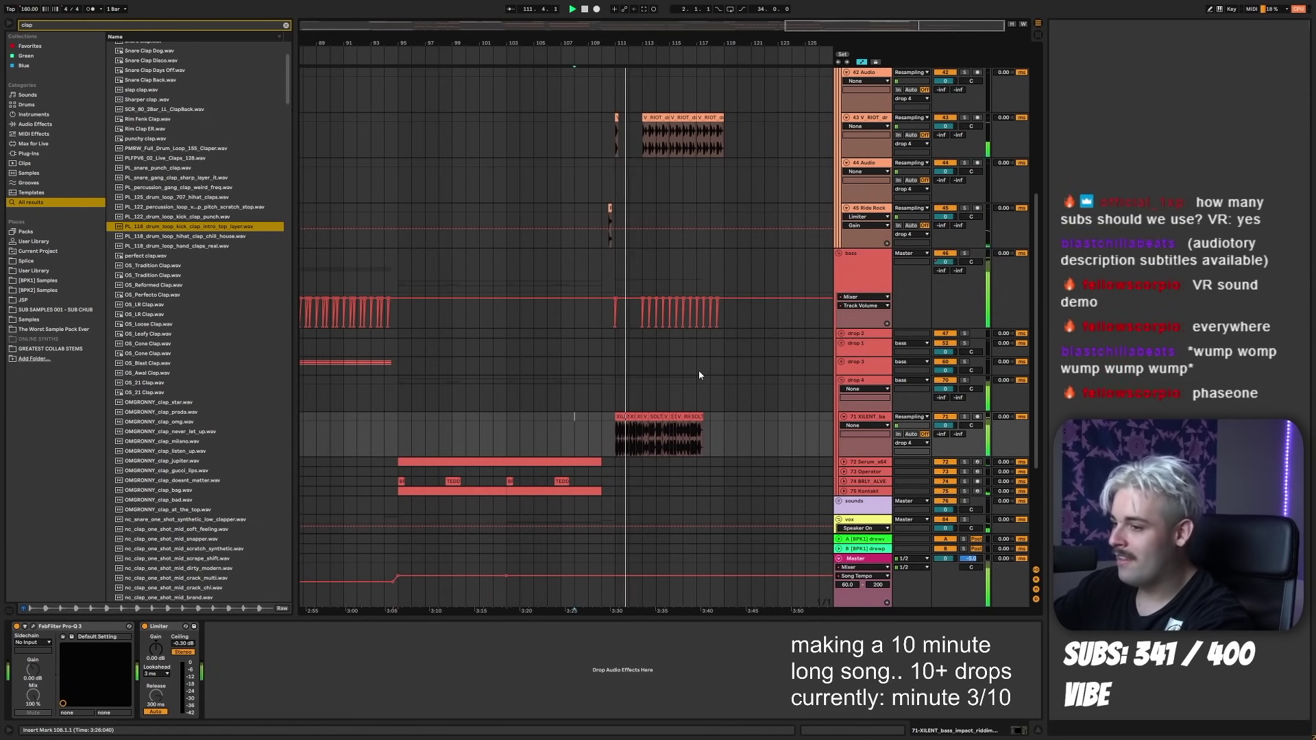
pyautogui.press('a')
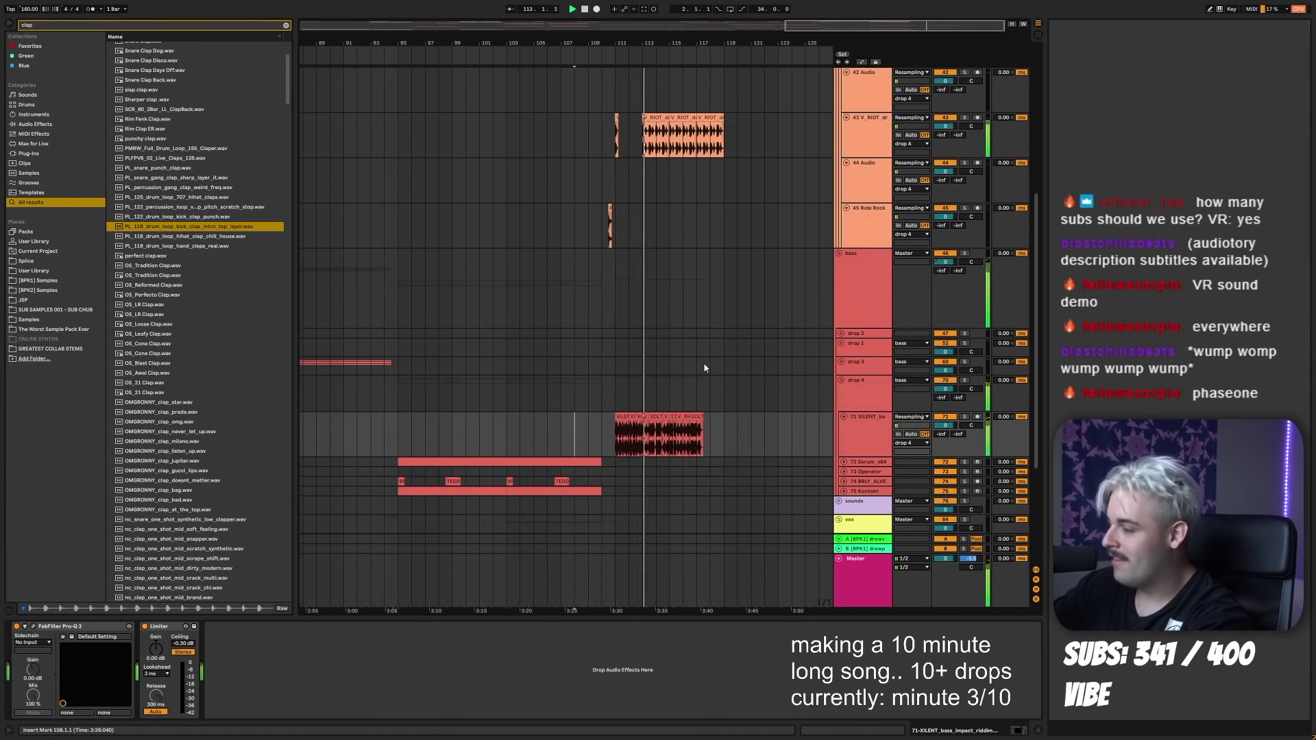
# - Duplicate the six-bar drum and bass section of drop 4 to bars 117 through 123
pyautogui.scroll(3, 695, 111)
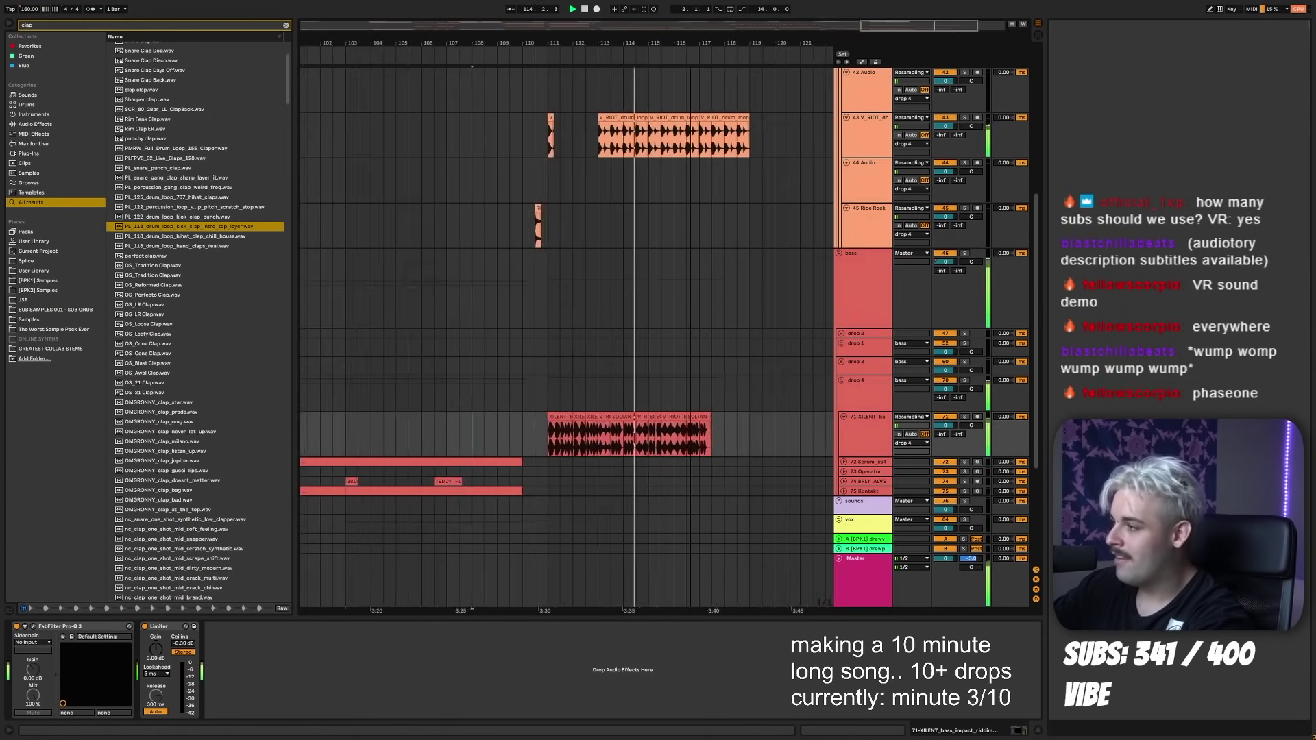
pyautogui.moveTo(688, 502); pyautogui.dragTo(500, 192)
pyautogui.hotkey('ctrl', 'd')
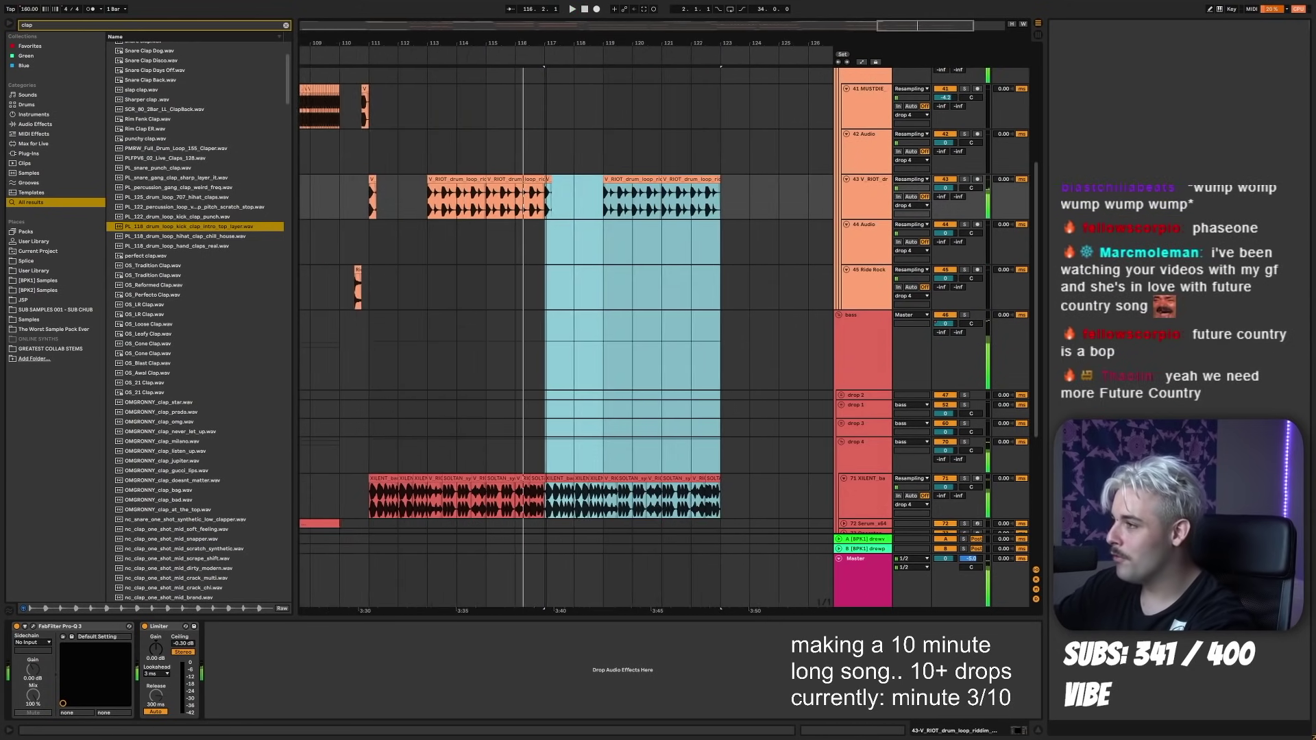
pyautogui.scroll(-3, 619, 191)
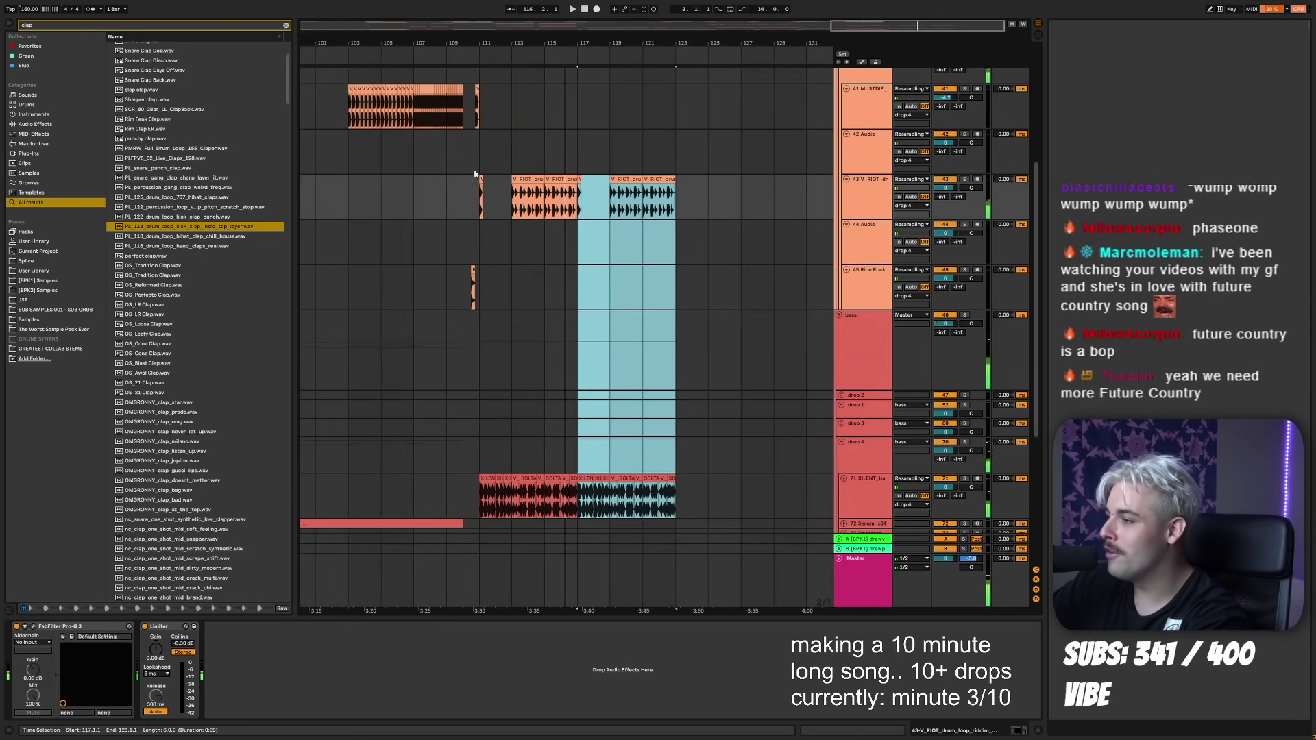
pyautogui.click(446, 191)
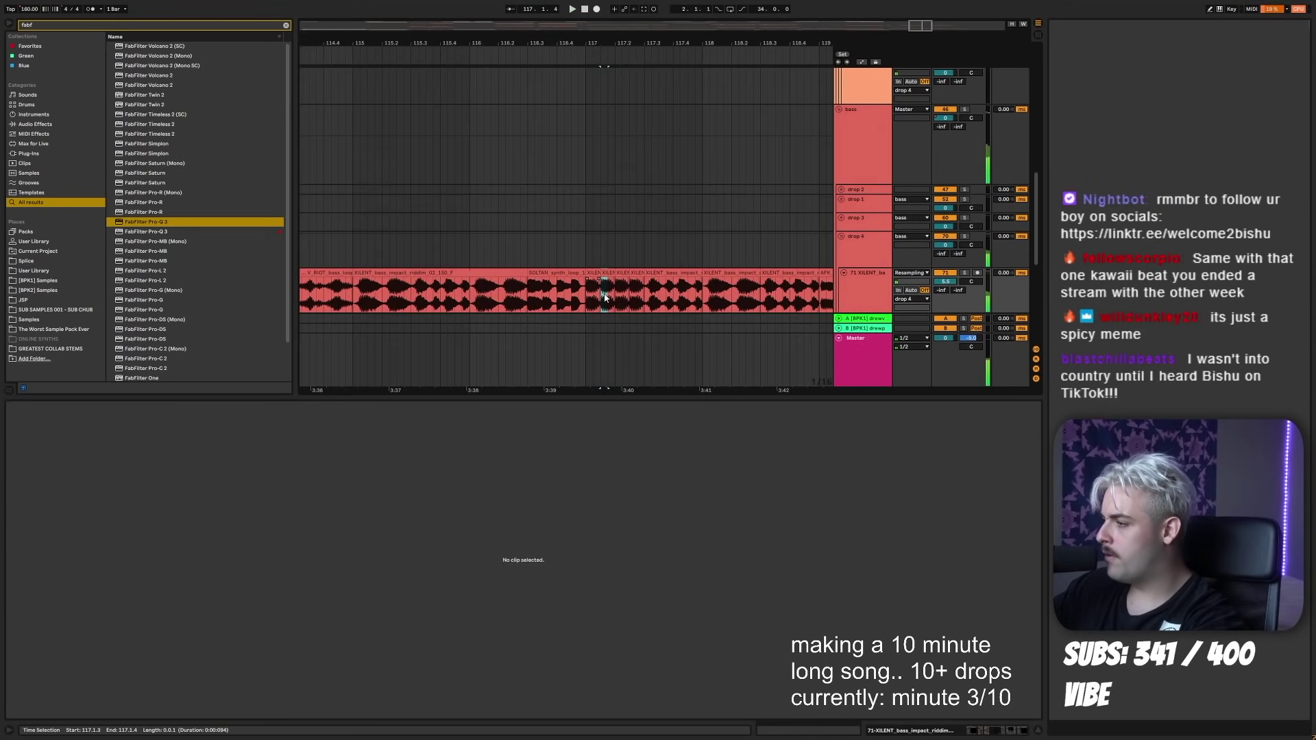
# - Select the short XILENT bass impact slice at bar 118.2 on the drop 4 bass track and open its clip settings
pyautogui.click(631, 291)
pyautogui.click(644, 273)
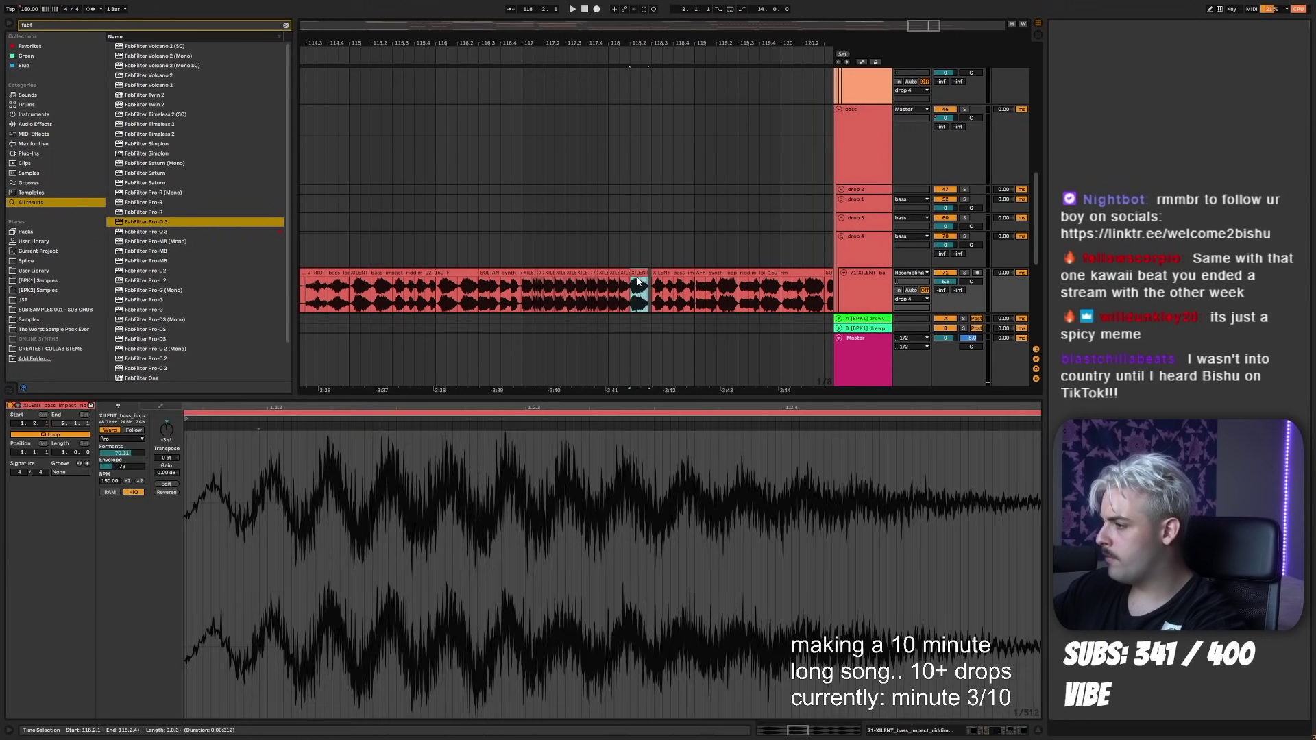
# - Play back the drop 4 bass clips from bar 116 and set a new position further along the track
pyautogui.click(538, 291)
pyautogui.press('space')
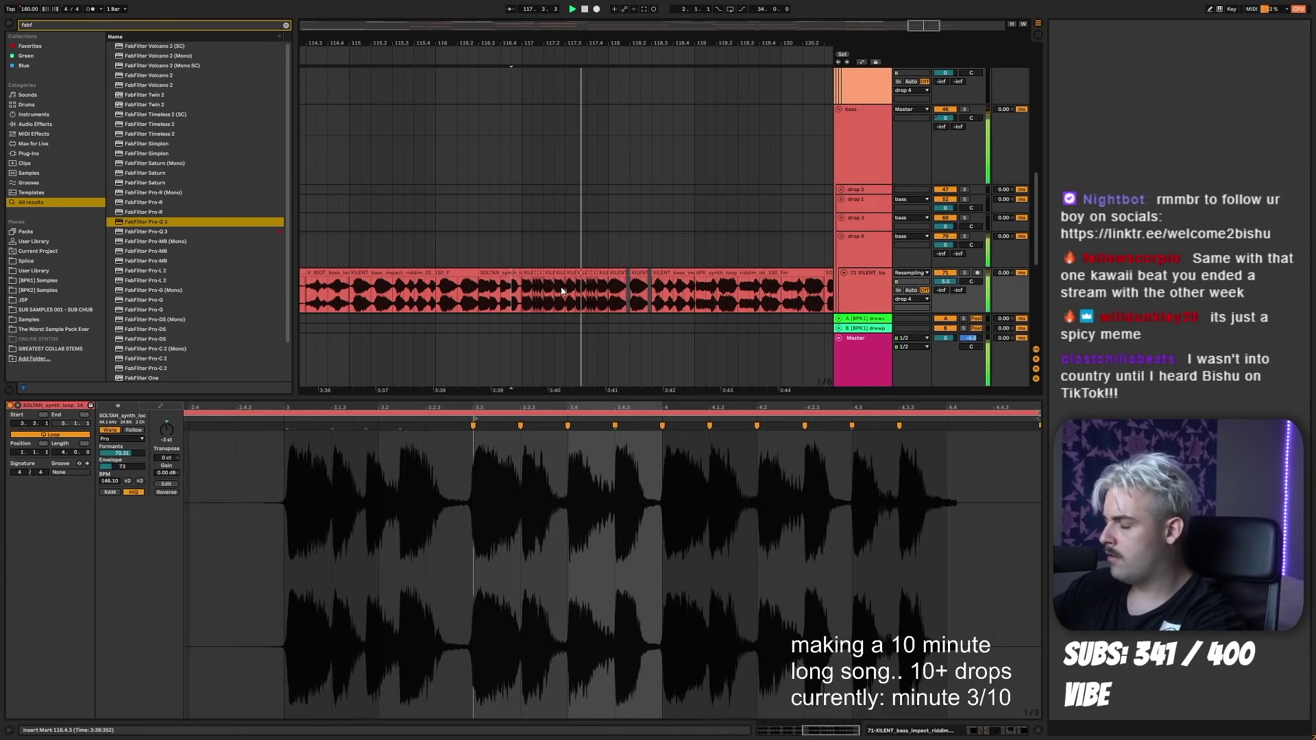
pyautogui.click(691, 272)
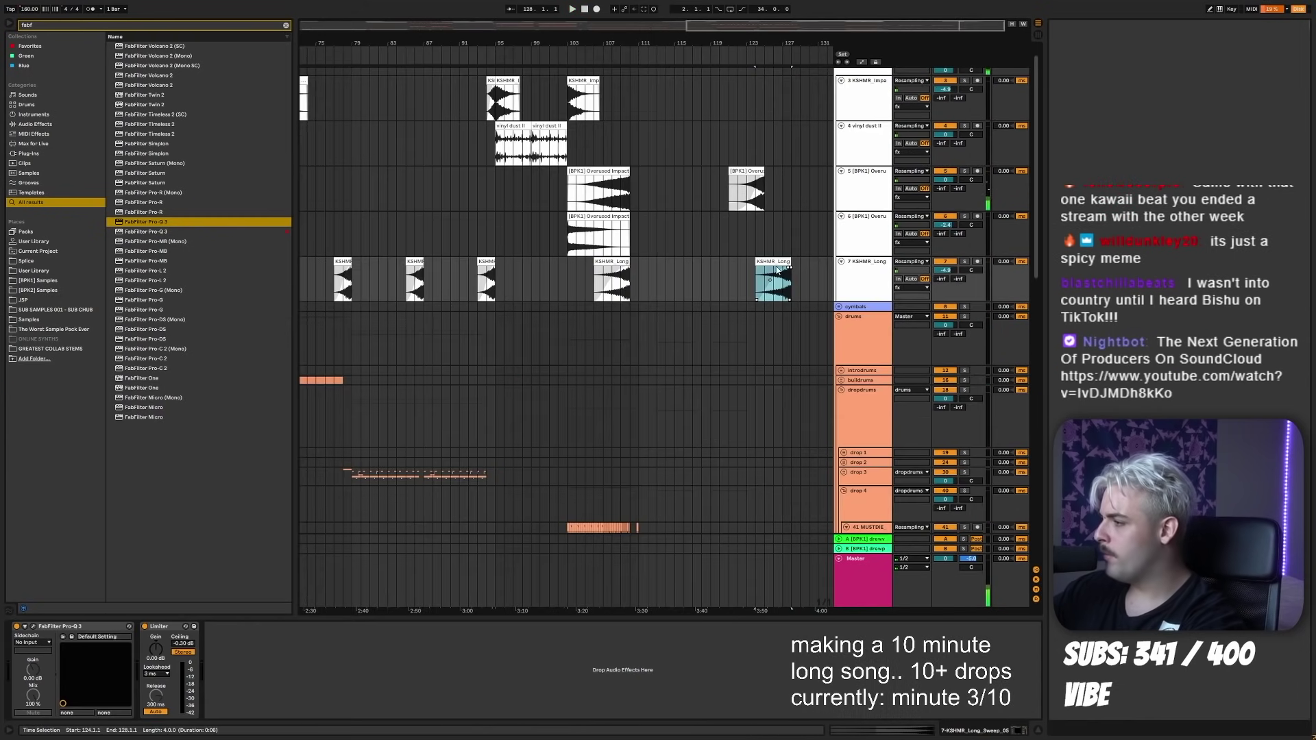
# - Move the KSHMR Long Sweep clip near bar 124 slightly earlier on its effects track
pyautogui.moveTo(778, 269); pyautogui.dragTo(754, 270)
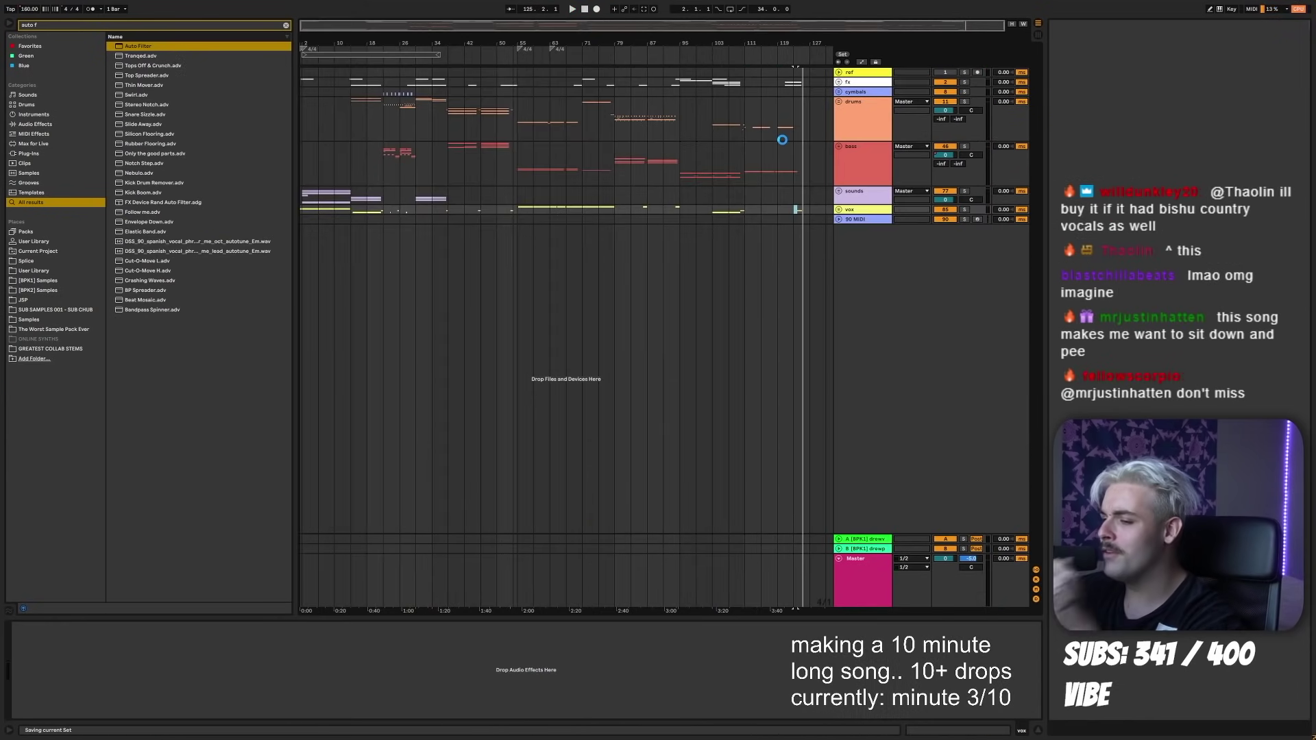
# - Expand the drums group, collapse its drop 4 subgroup and select the bass group
pyautogui.click(838, 102)
pyautogui.scroll(5, 795, 185)
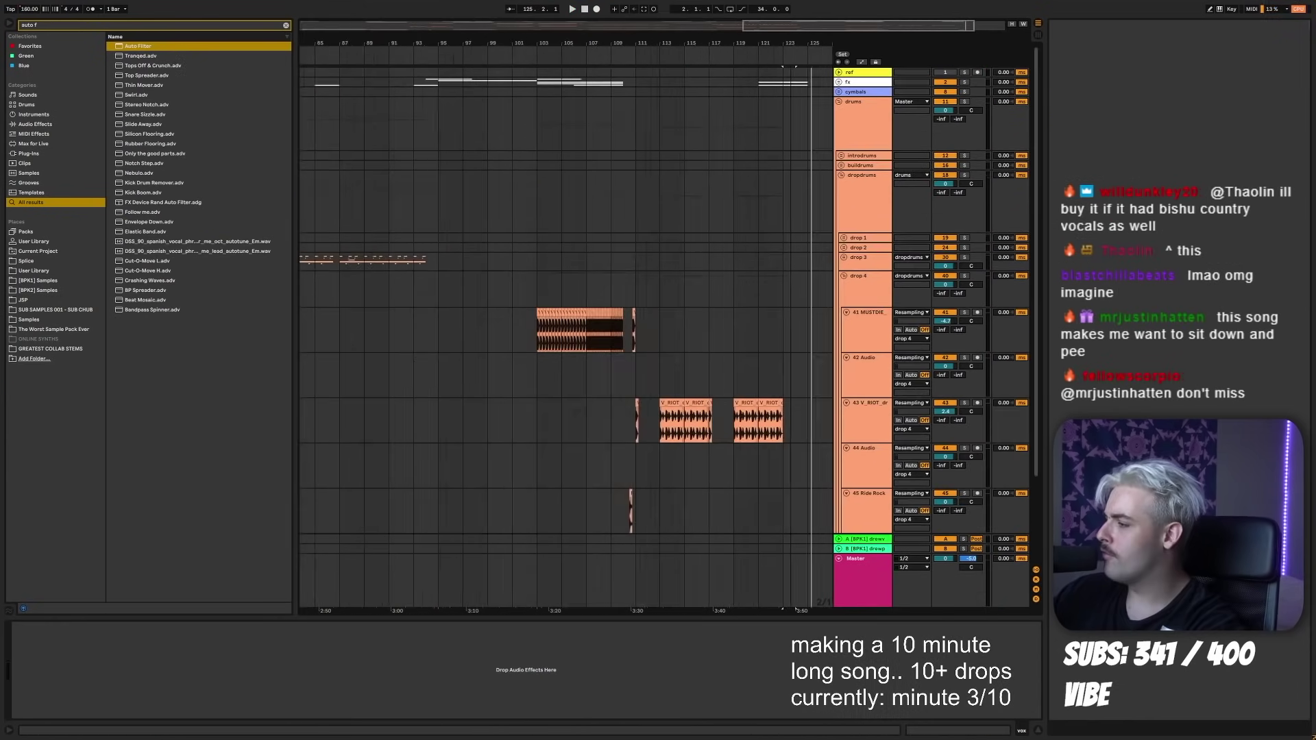
pyautogui.scroll(-3, 788, 185)
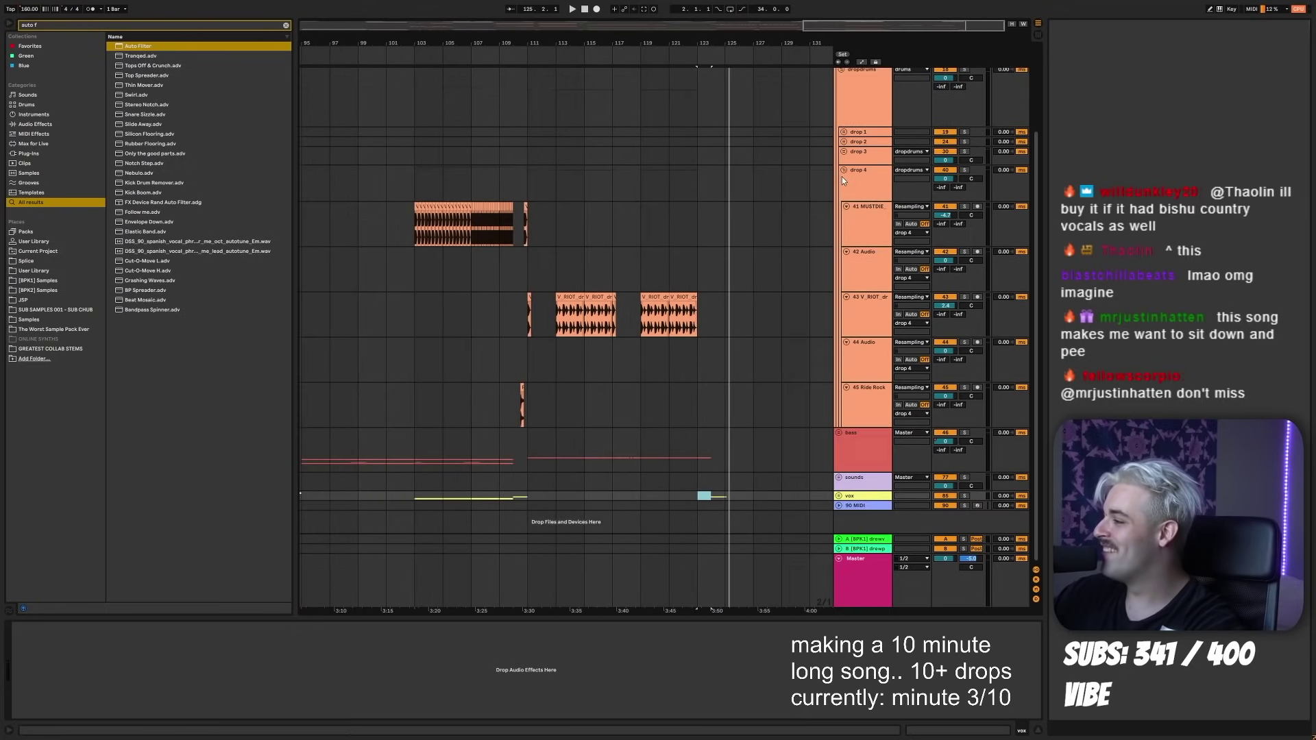
pyautogui.click(841, 173)
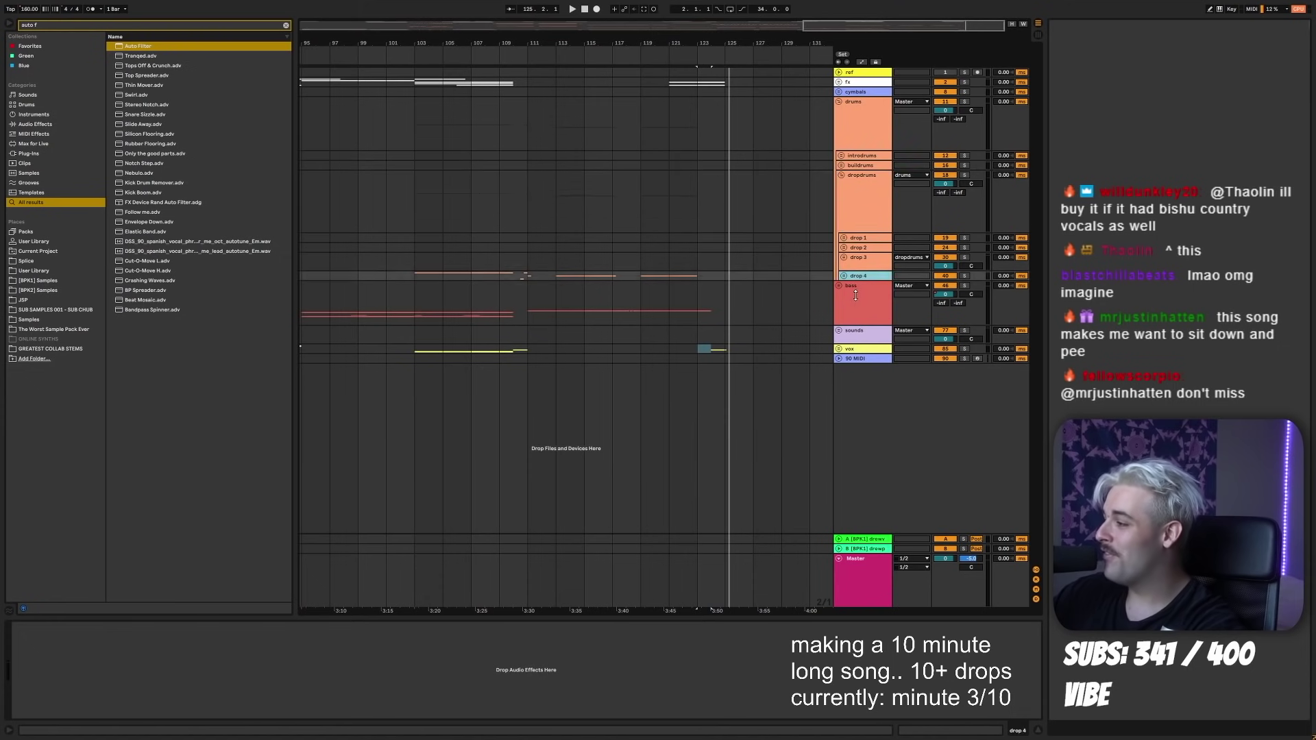
pyautogui.click(856, 294)
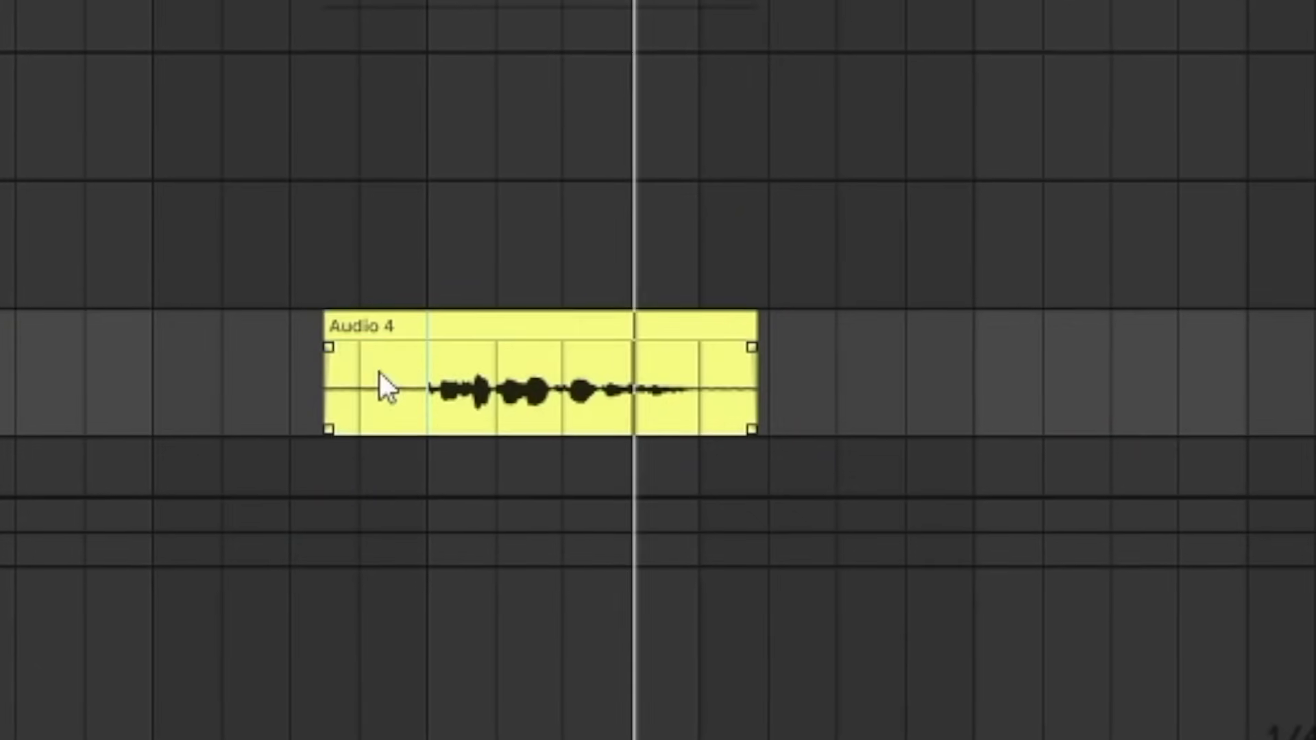
# - Adjust the recorded vocal clips around bar 124 on the 92 Audio track and save the set
pyautogui.moveTo(381, 375); pyautogui.dragTo(929, 197)
pyautogui.moveTo(699, 370); pyautogui.dragTo(798, 360)
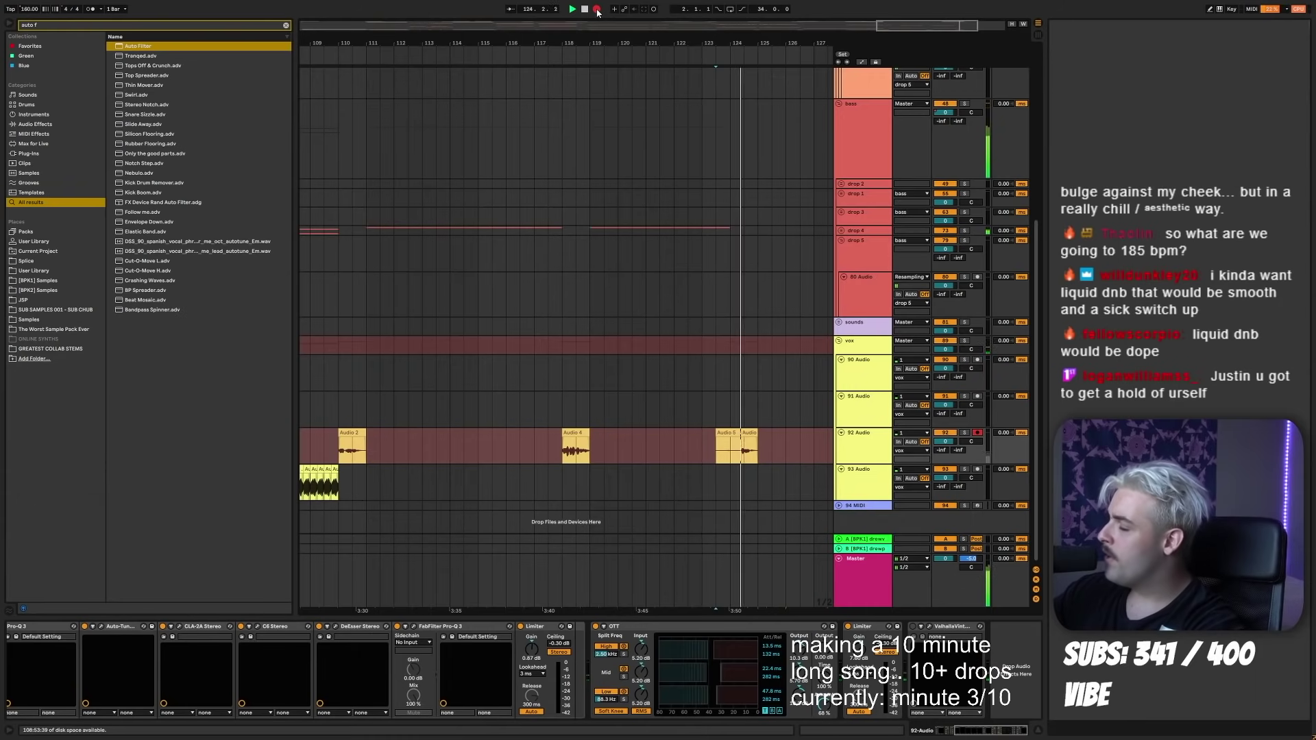
pyautogui.click(744, 449)
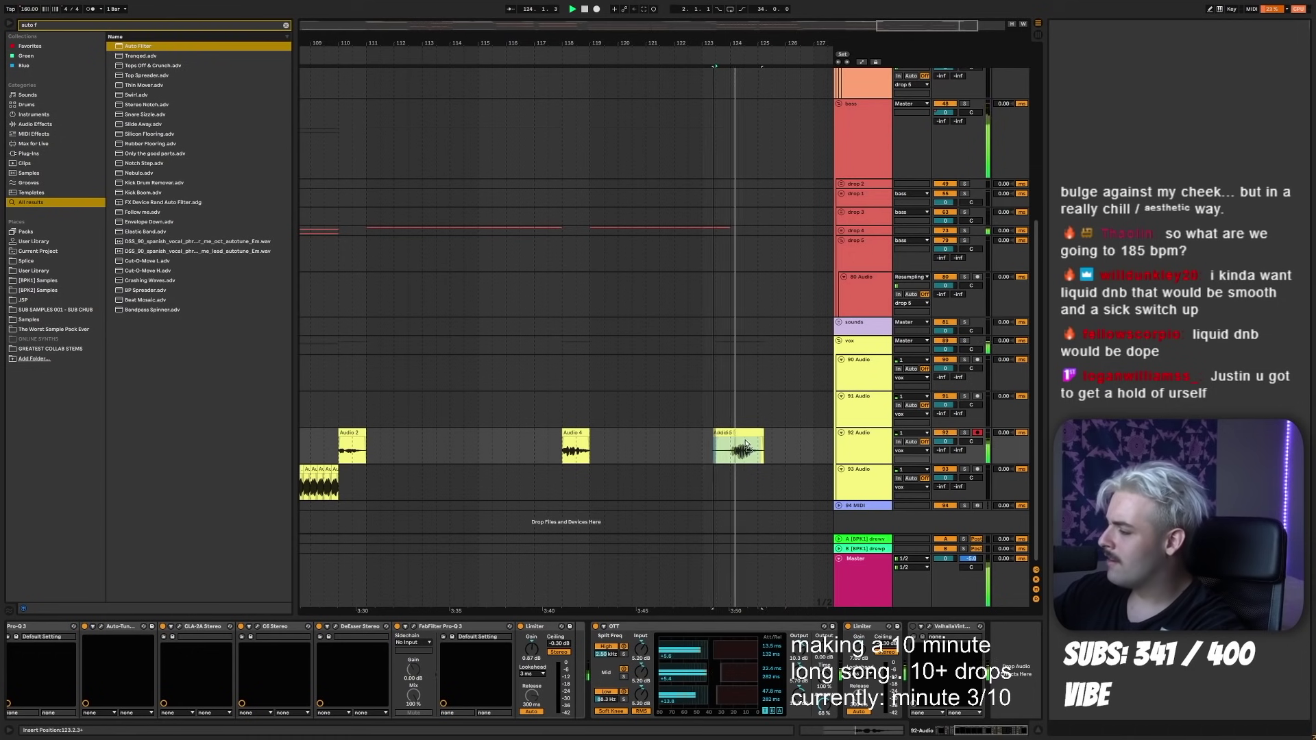
pyautogui.hotkey('ctrl', 's')
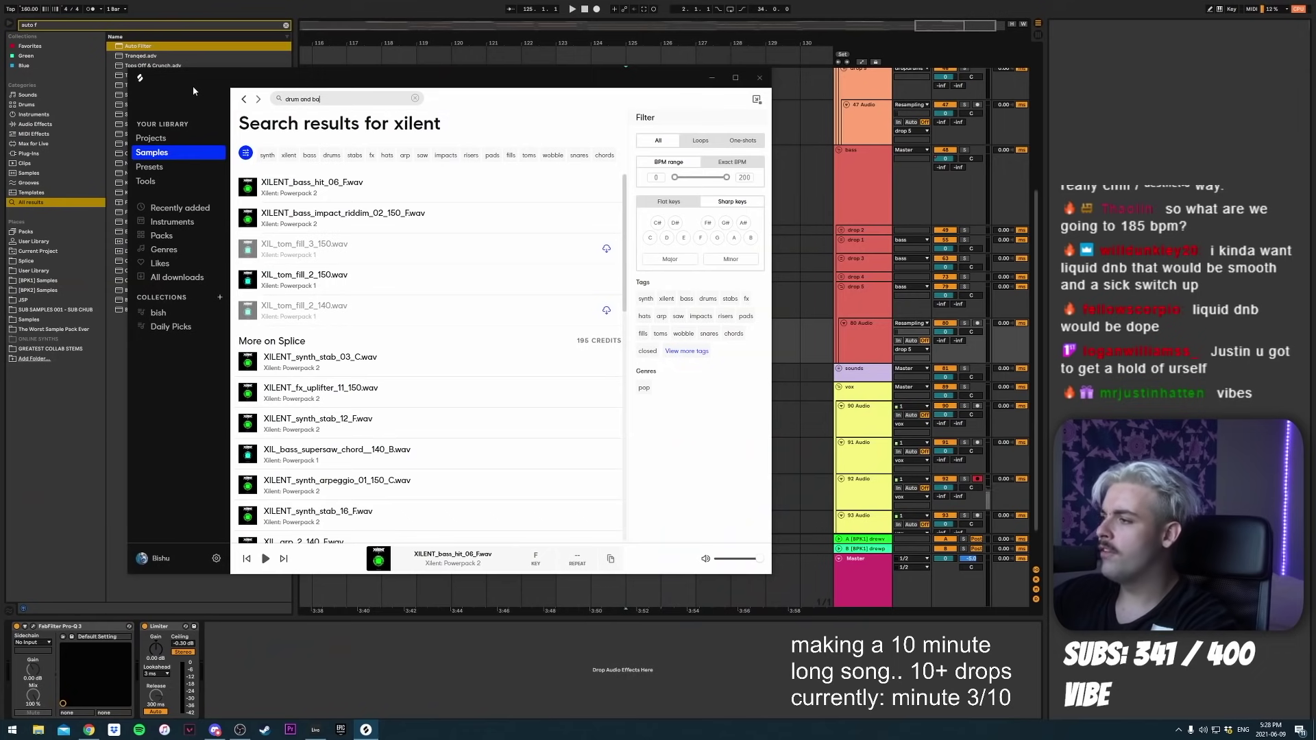
# - Search the Splice sample library for "drum and bass"
pyautogui.write('ss')
pyautogui.press('Return')
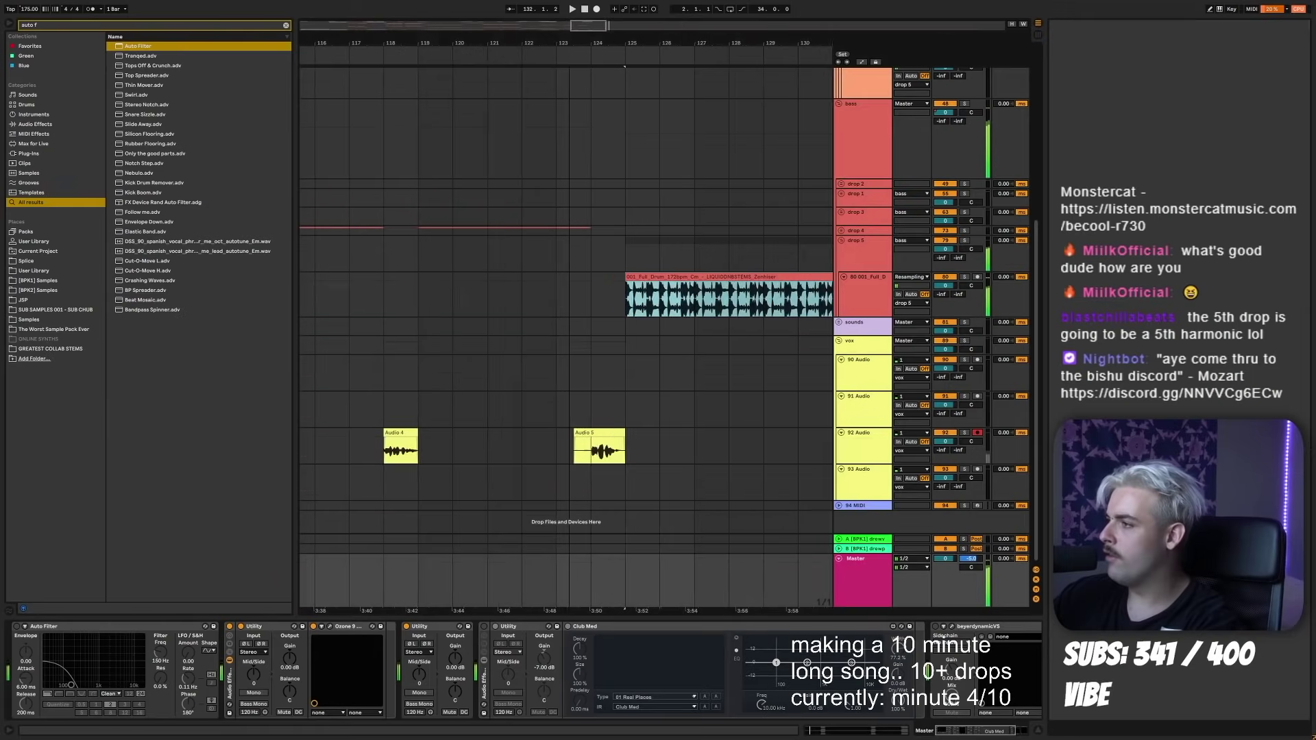
# - Play back the transition into the liquid drum loop and select the Serum clip in the drop 4 group
pyautogui.scroll(-3, 549, 226)
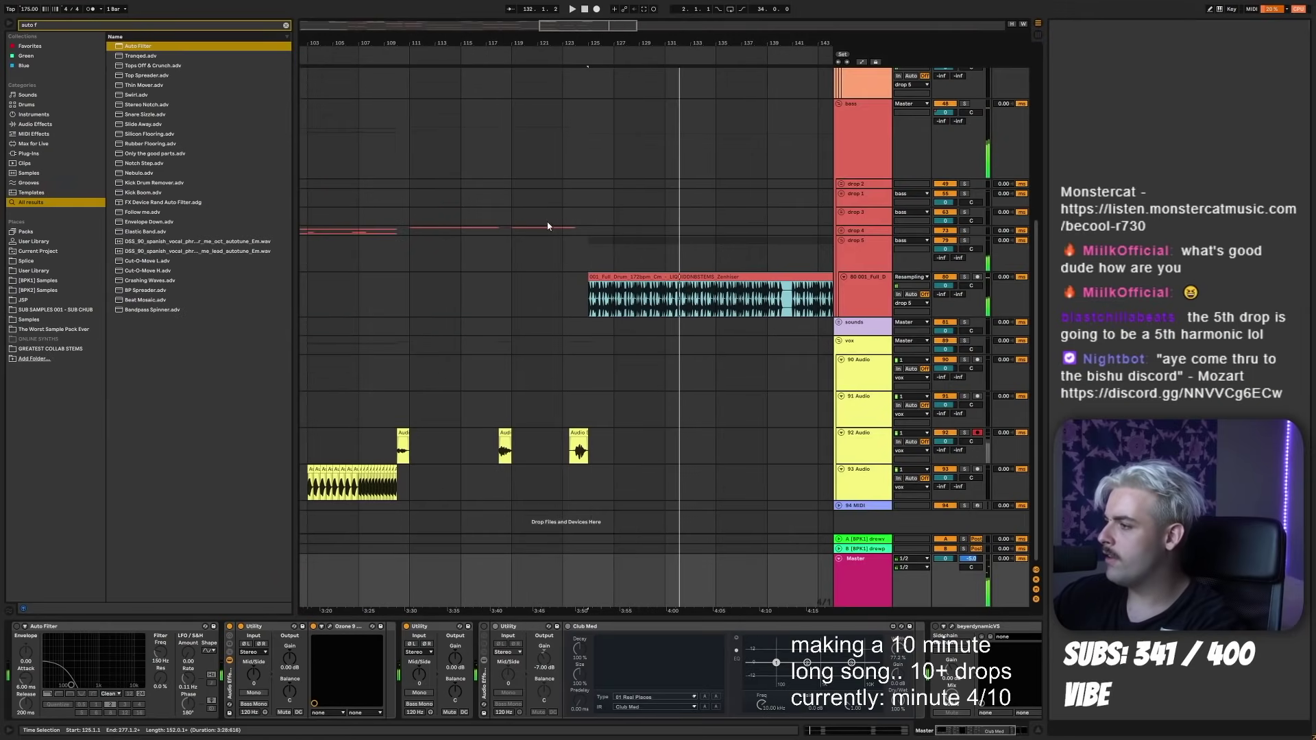
pyautogui.click(335, 358)
pyautogui.press('space')
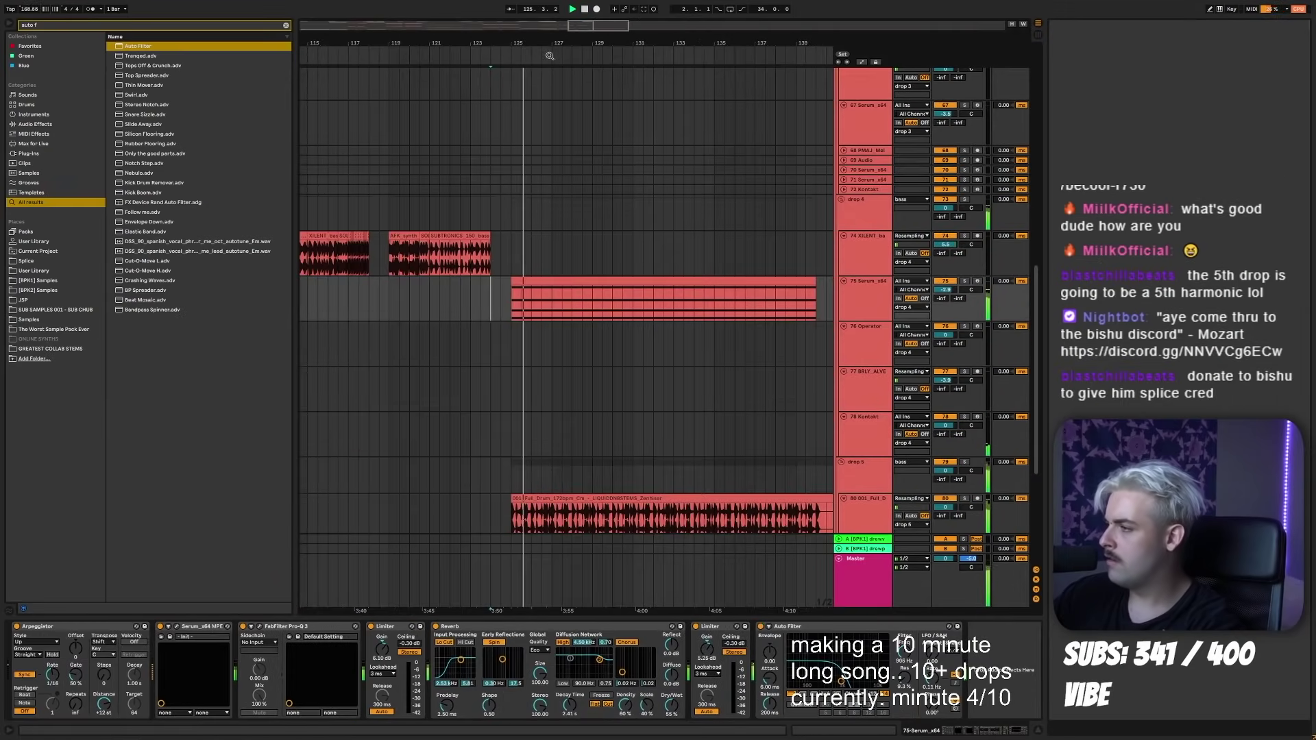
pyautogui.scroll(-3, 549, 56)
pyautogui.click(560, 282)
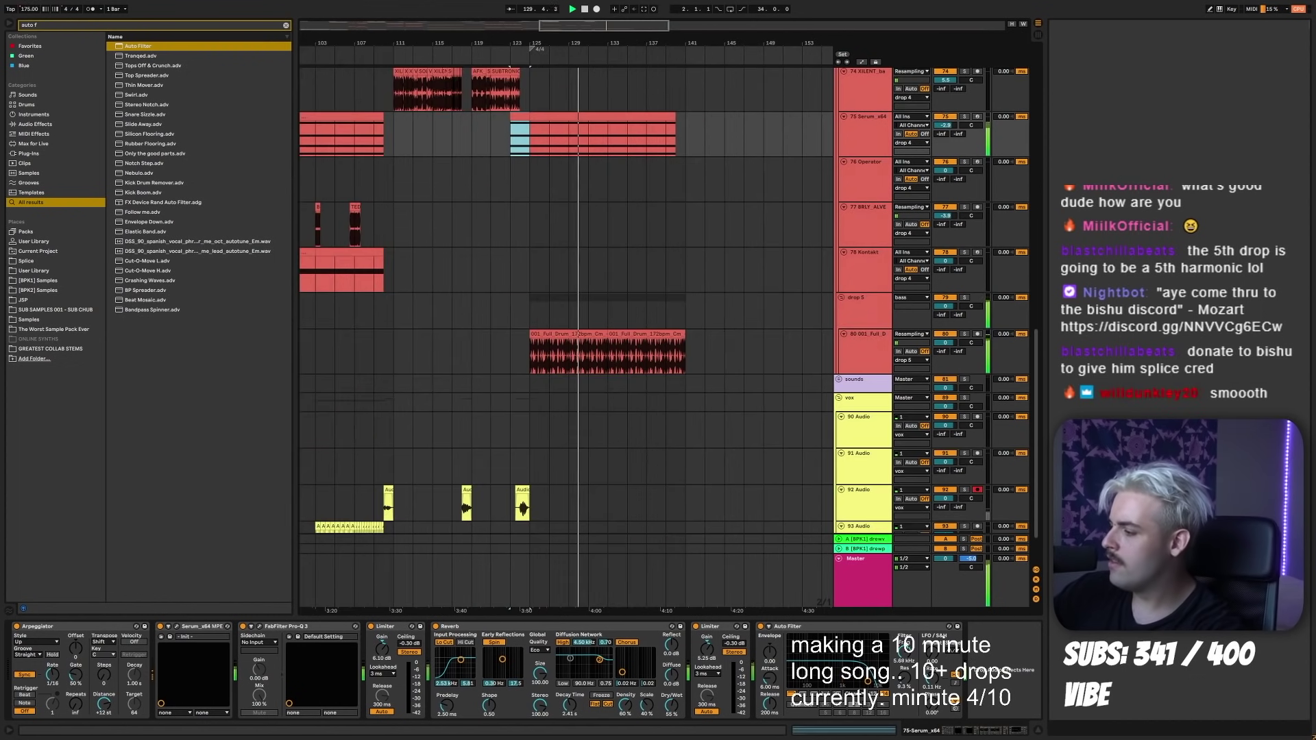
# - Check the Serum track's Auto Filter frequency automation while replaying the transition into the fifth drop
pyautogui.press('a')
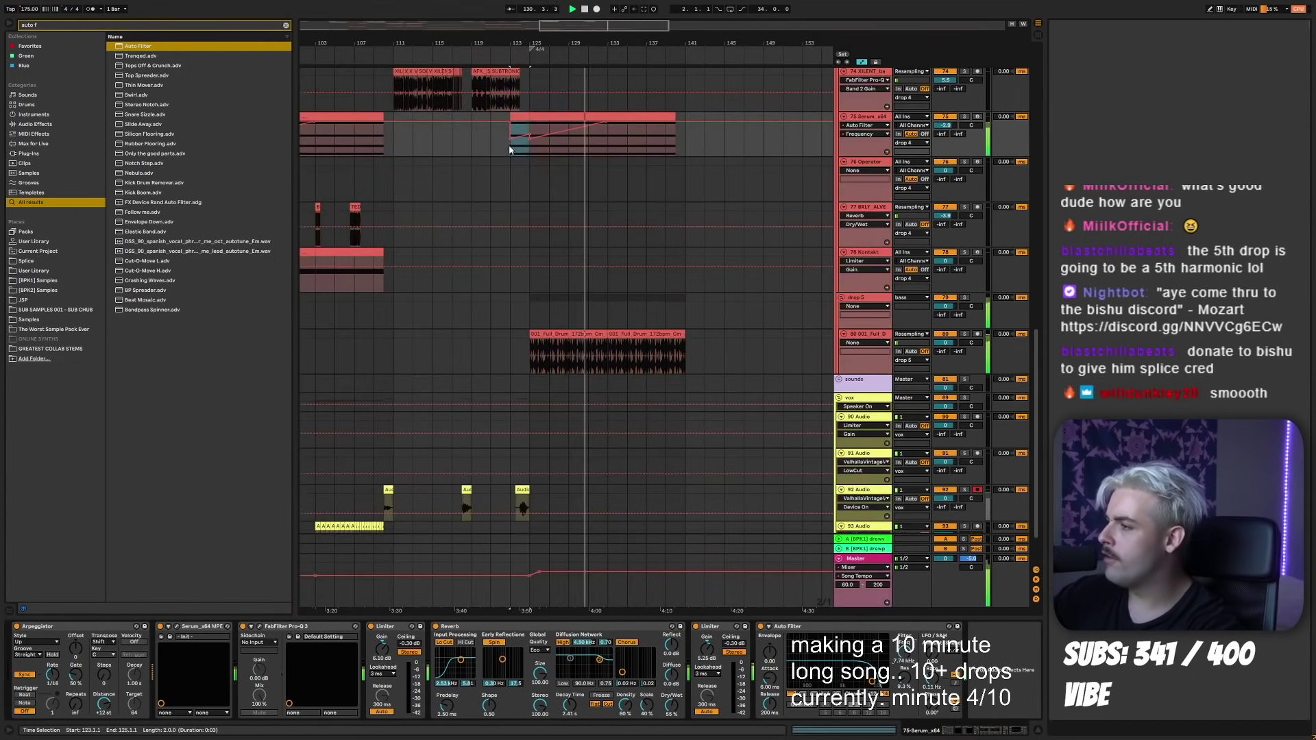
pyautogui.click(516, 60)
pyautogui.press('a')
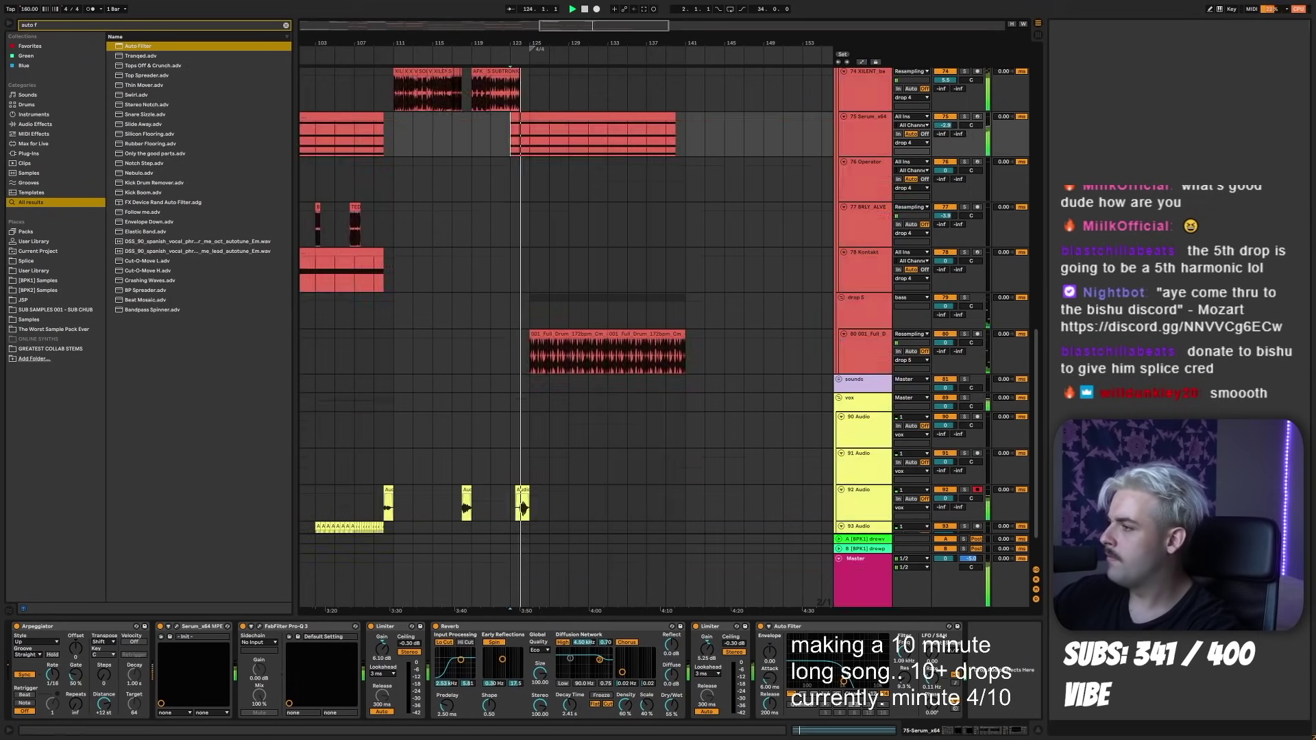
pyautogui.moveTo(521, 43)
pyautogui.mouseDown()
pyautogui.moveTo(503, 31)
pyautogui.moveTo(527, 33)
pyautogui.mouseUp()
pyautogui.press('a')
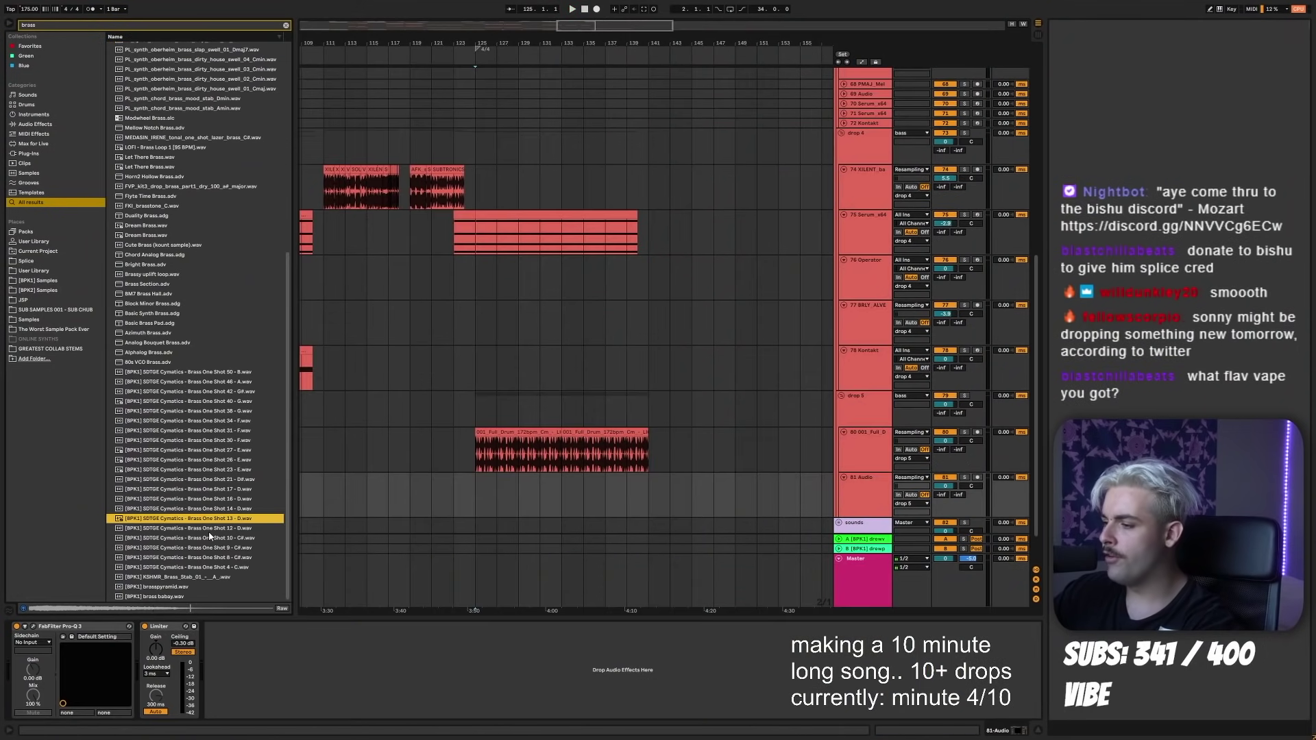
# - Preview a Cymatics Brass One Shot sample and place the insert point before the fifth drop
pyautogui.click(209, 532)
pyautogui.click(468, 410)
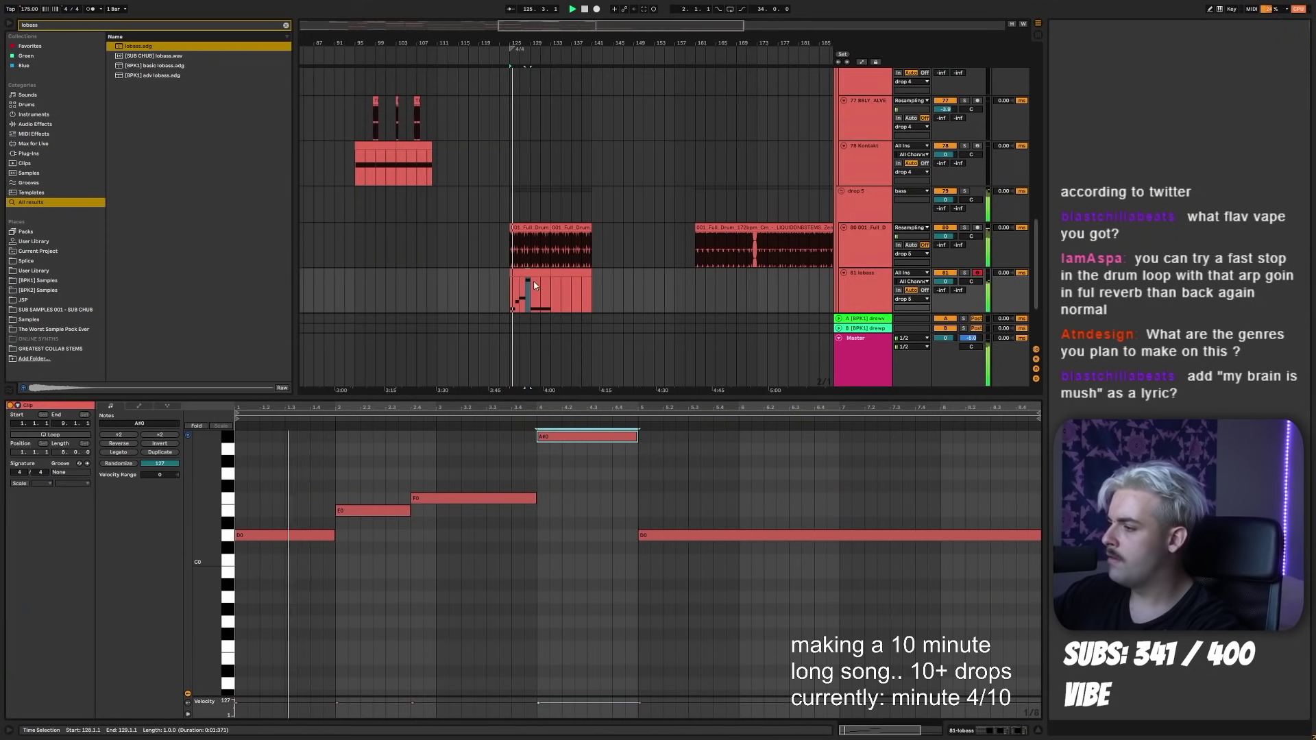
# - Duplicate the four-bar lobass pattern from bar 125 until it spans the drum loop, and switch to its device view
pyautogui.moveTo(534, 286); pyautogui.dragTo(512, 289)
pyautogui.hotkey('ctrl', 'd')
pyautogui.hotkey('ctrl', 'd')
pyautogui.click(517, 273)
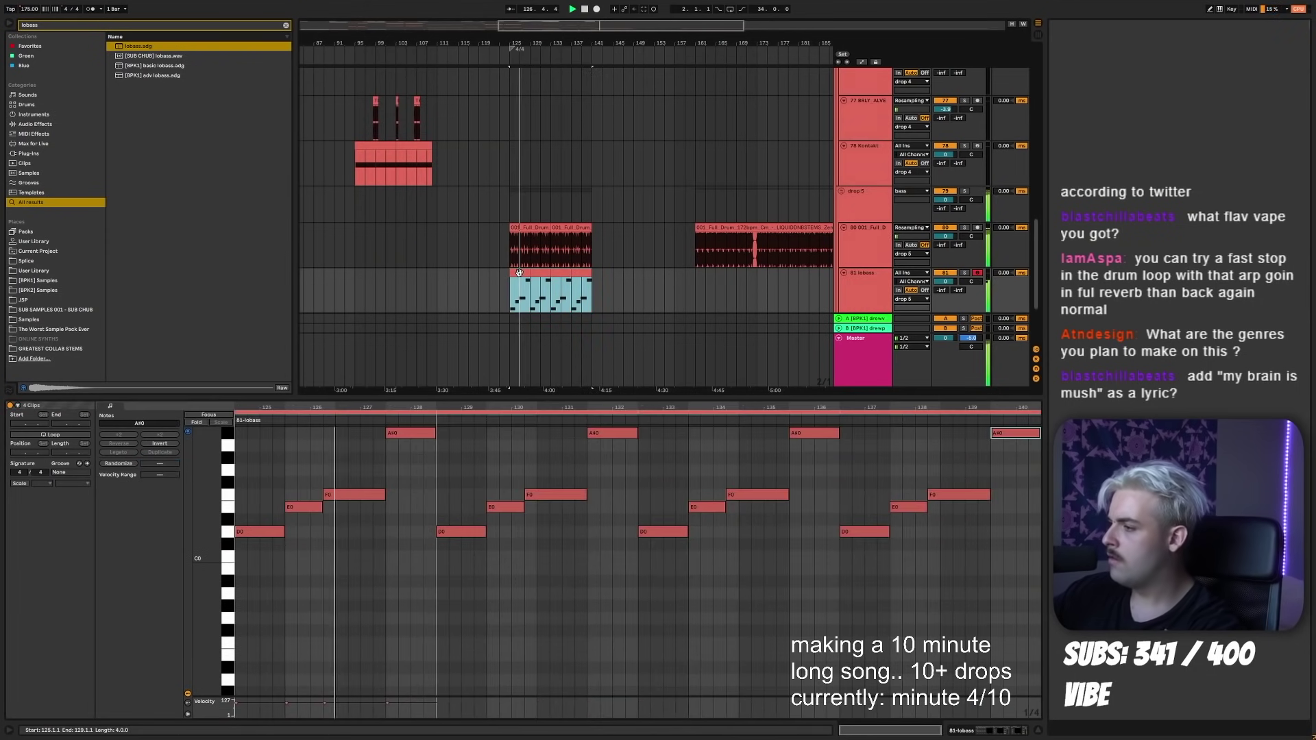
pyautogui.hotkey('shift', 'Tab')
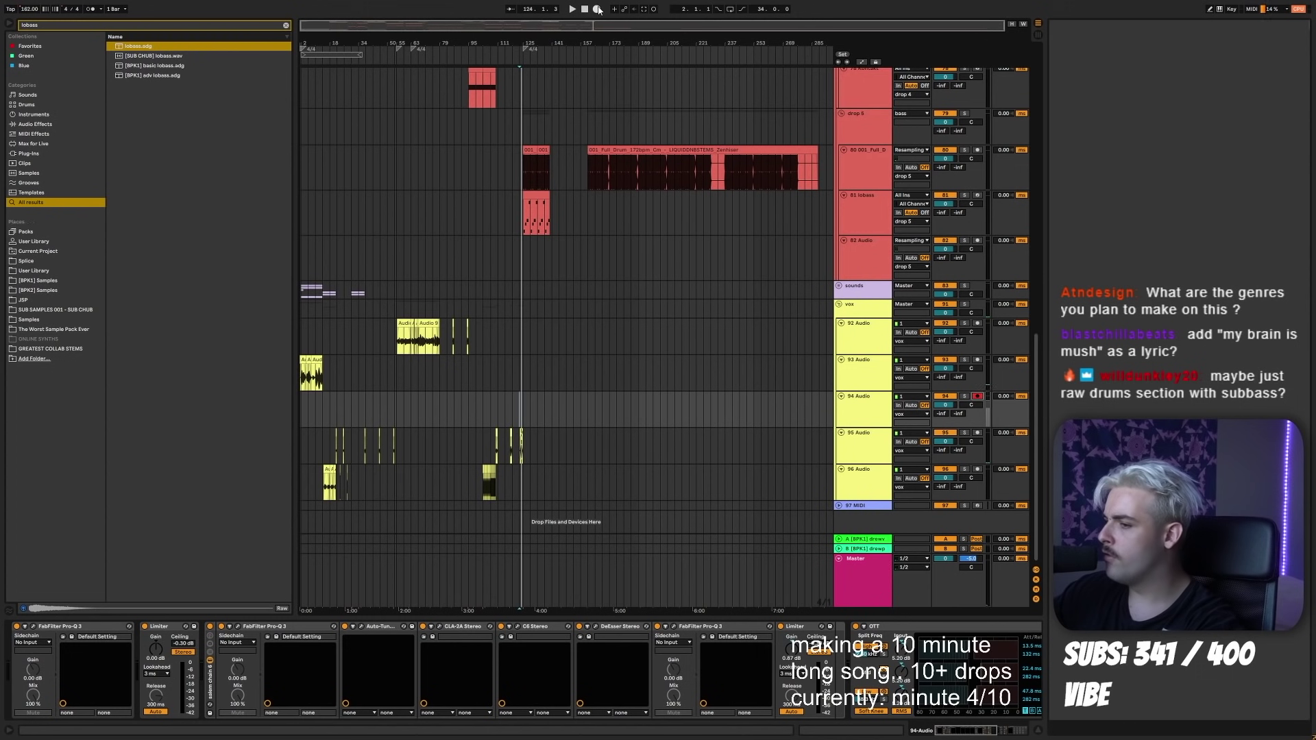
# - Record a vocal take on the 94 Audio track from bar 124 over the new drum and bass section
pyautogui.click(597, 8)
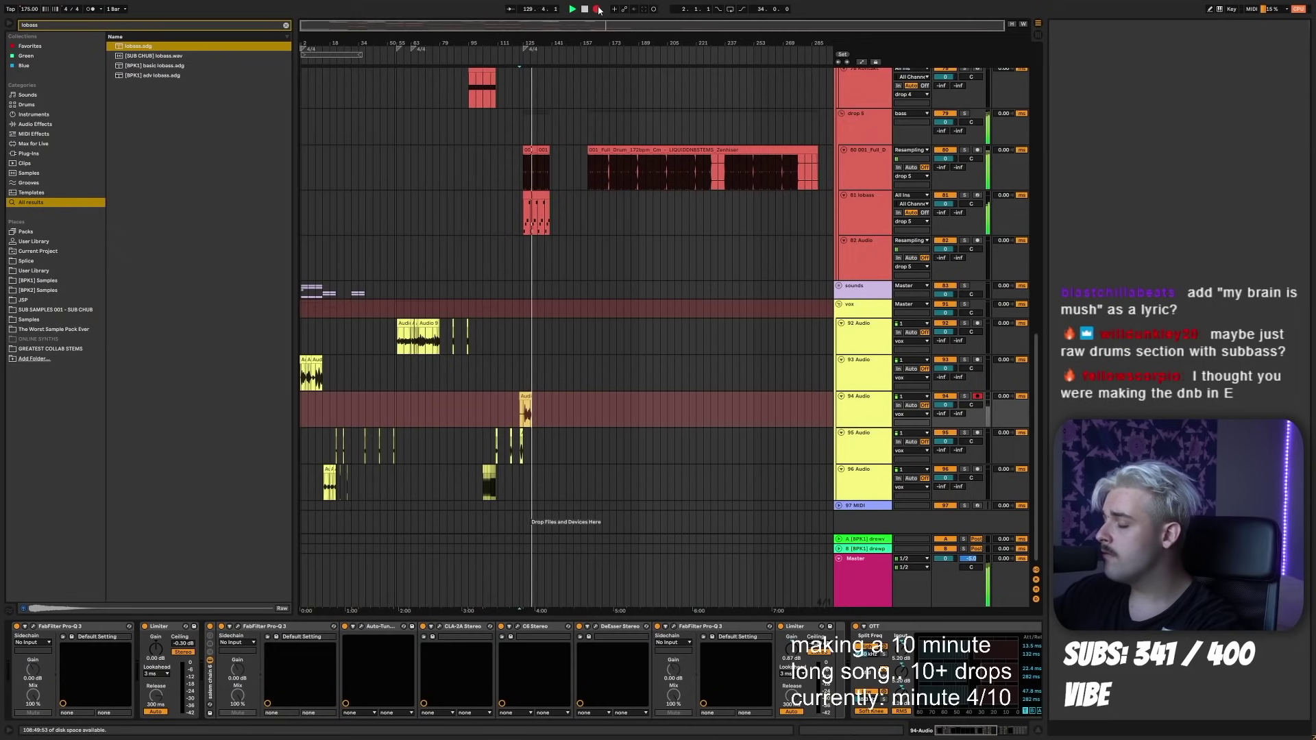
pyautogui.click(597, 9)
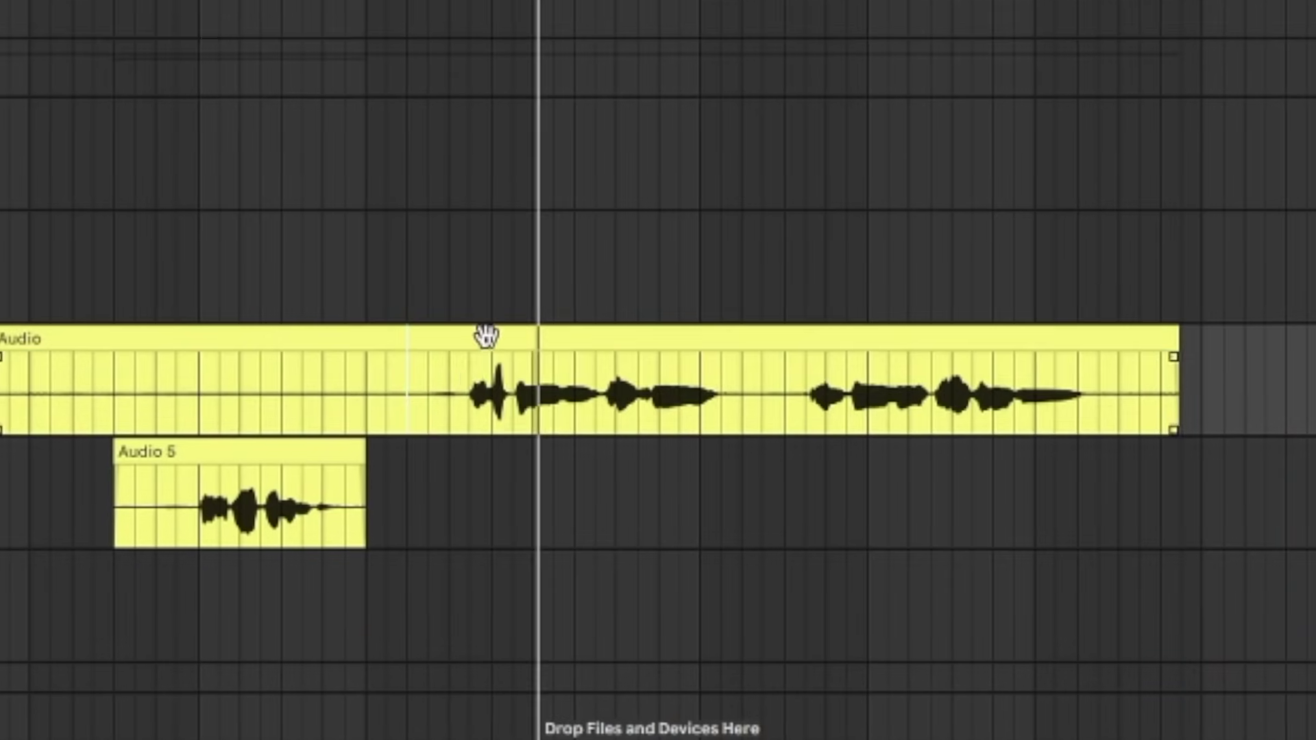
# - Select the silent lead-in of the newly recorded vocal clip above Audio 5
pyautogui.click(546, 405)
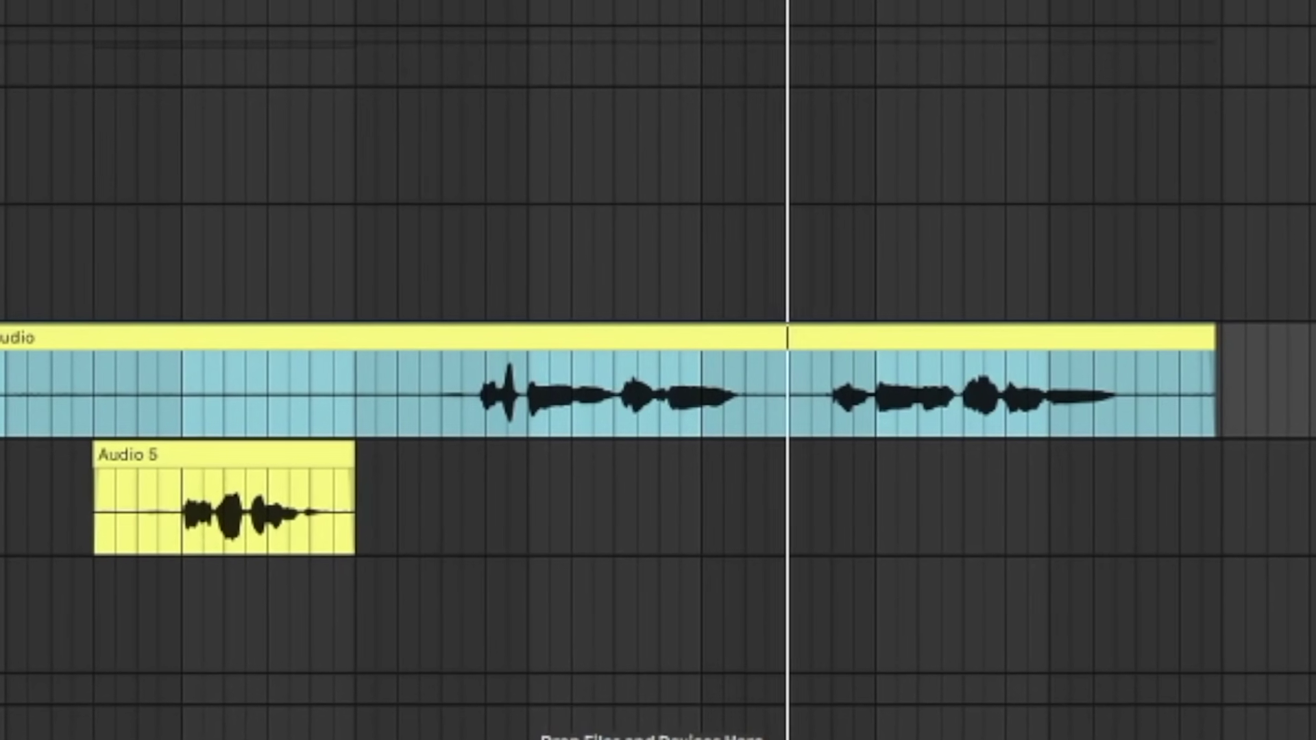
pyautogui.press('-')
pyautogui.press('-')
pyautogui.press('-')
pyautogui.moveTo(357, 384); pyautogui.dragTo(62, 391)
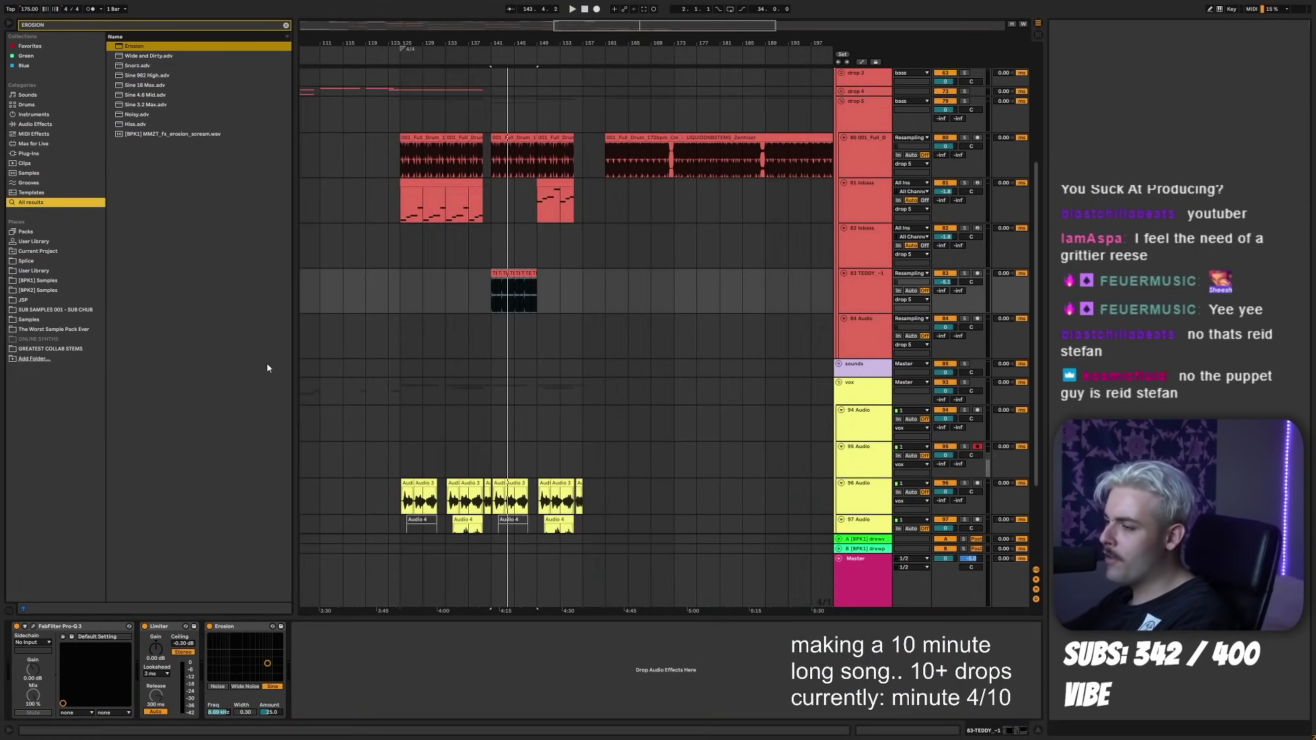
# - Check the second lobass track's automation lanes and open its Serum synth
pyautogui.press('a')
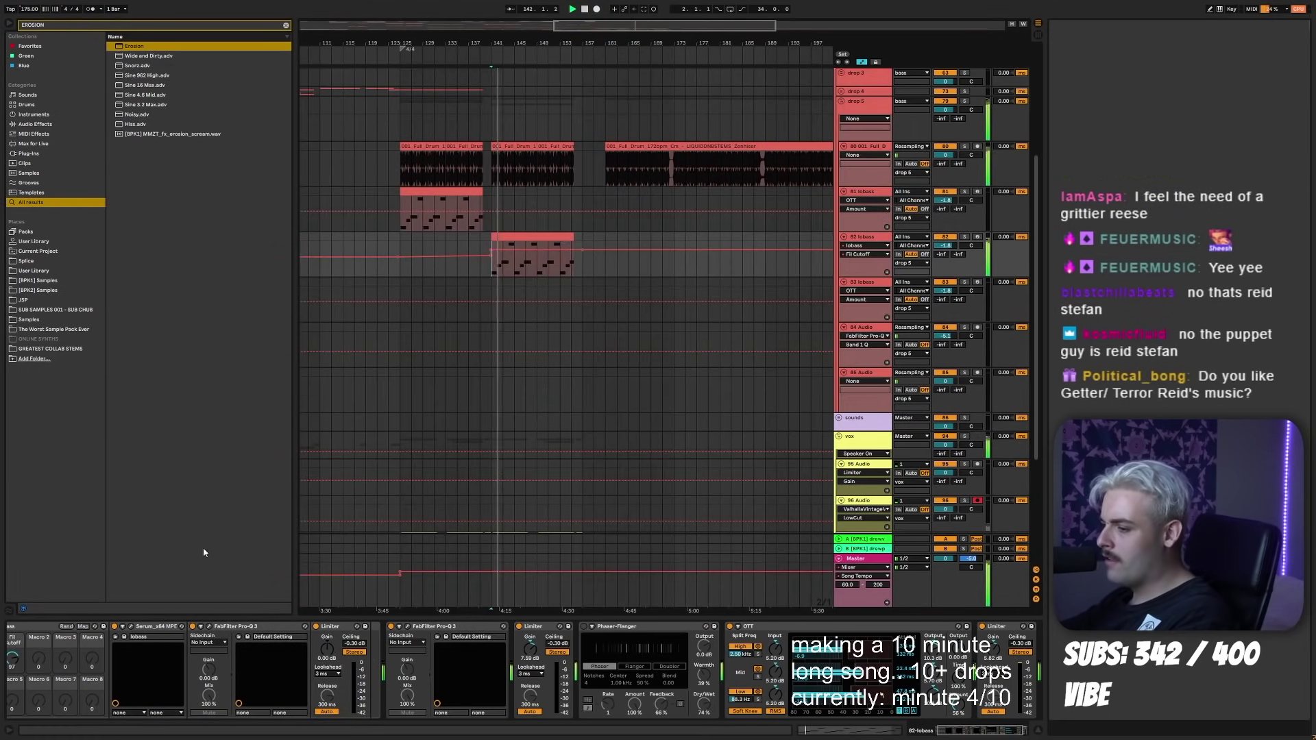
pyautogui.press('a')
pyautogui.click(131, 627)
pyautogui.click(205, 251)
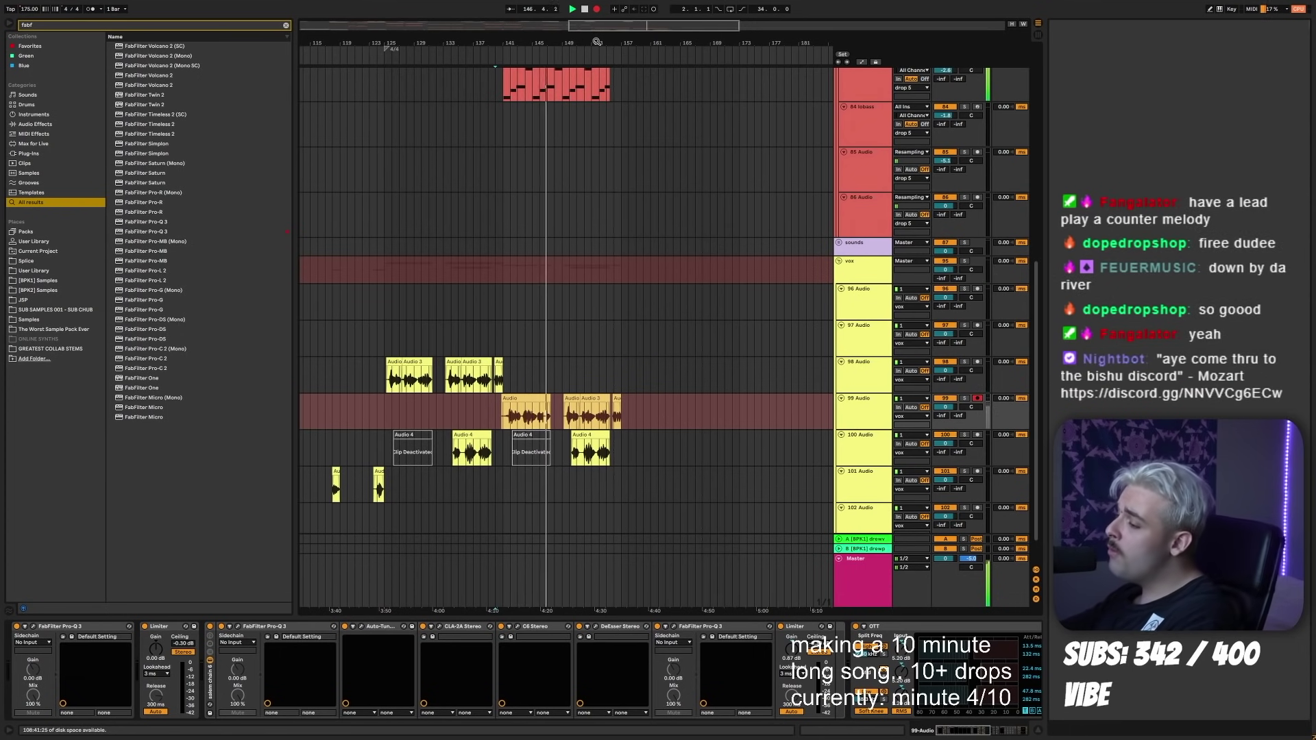
# - Stop the vocal recording on the 99 Audio track and play back the new take from bar 141
pyautogui.press('space')
pyautogui.click(502, 419)
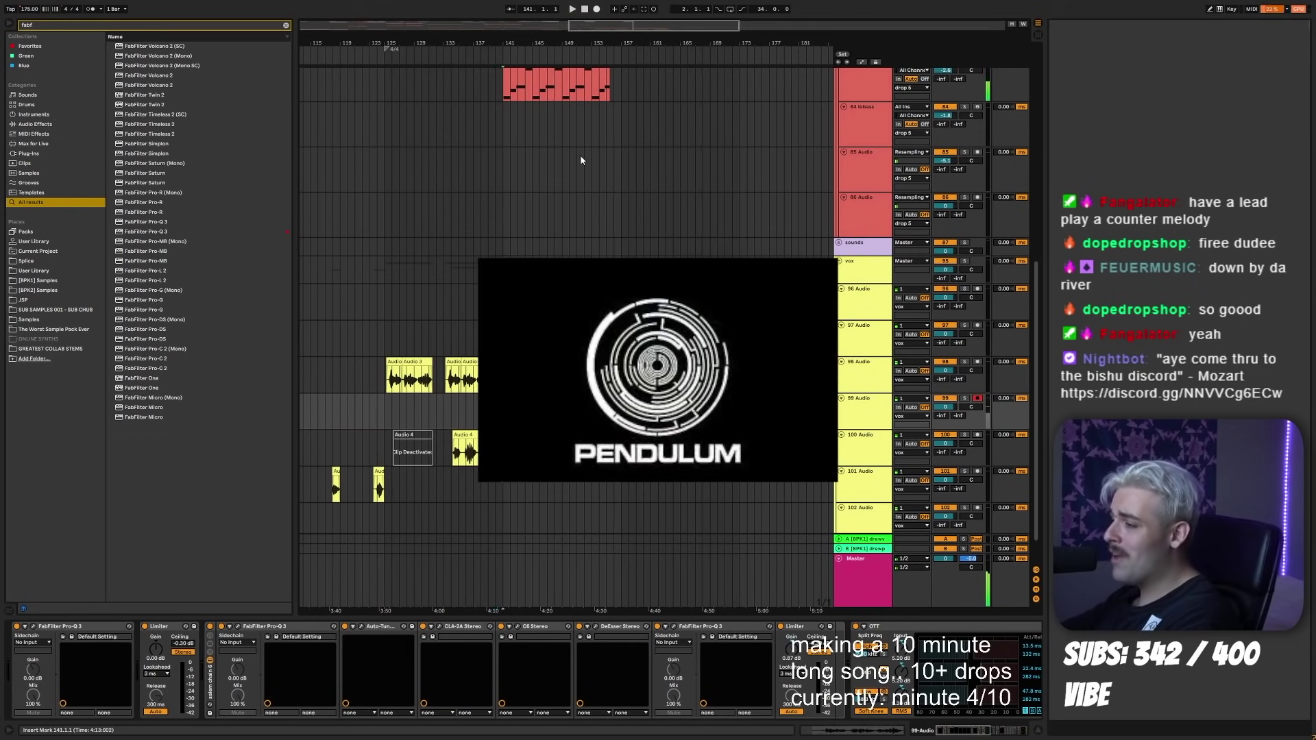
pyautogui.press('space')
pyautogui.moveTo(637, 25); pyautogui.dragTo(637, 69)
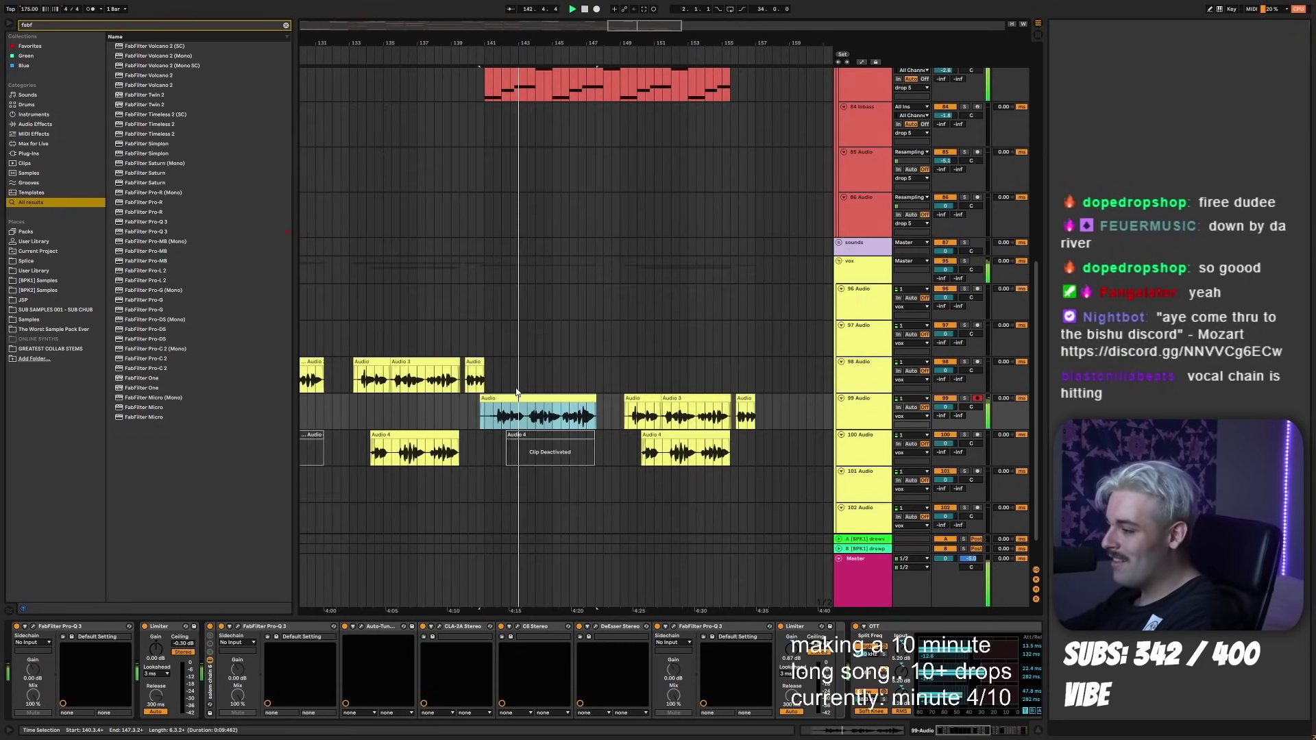
pyautogui.click(503, 418)
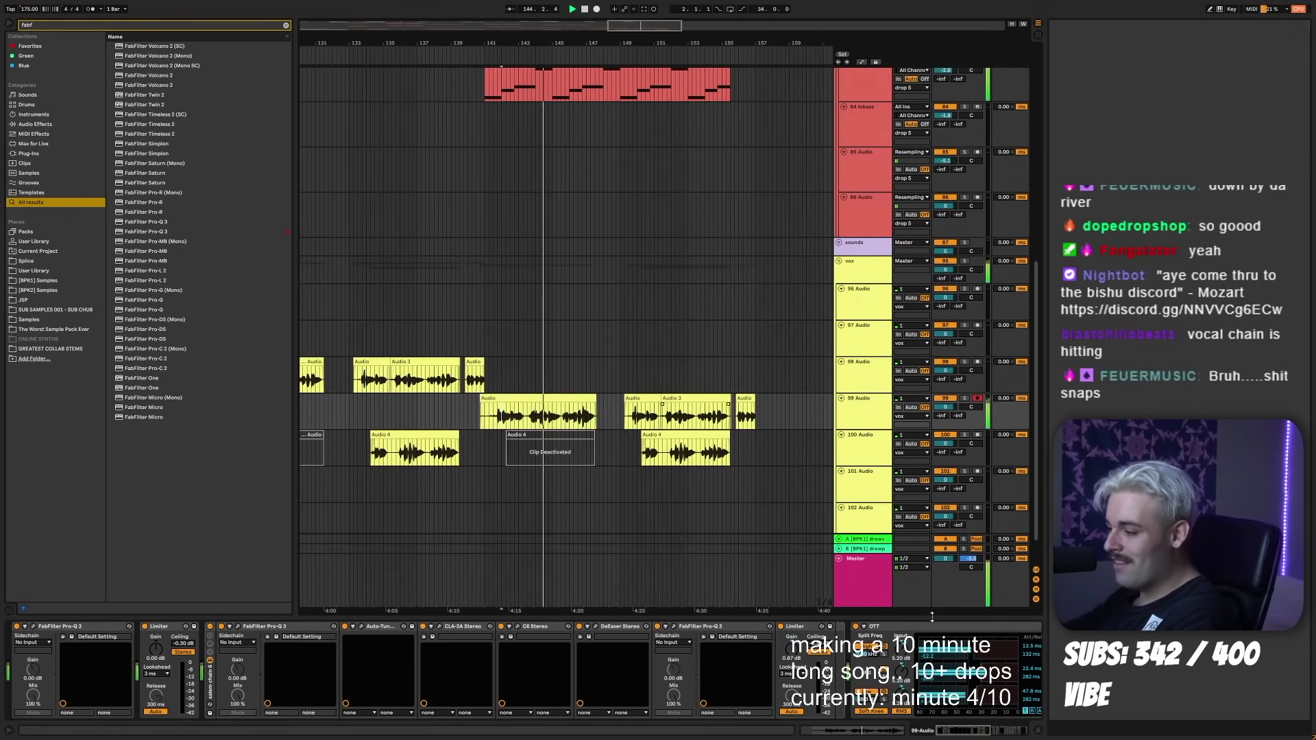
pyautogui.hscroll(5, 915, 651)
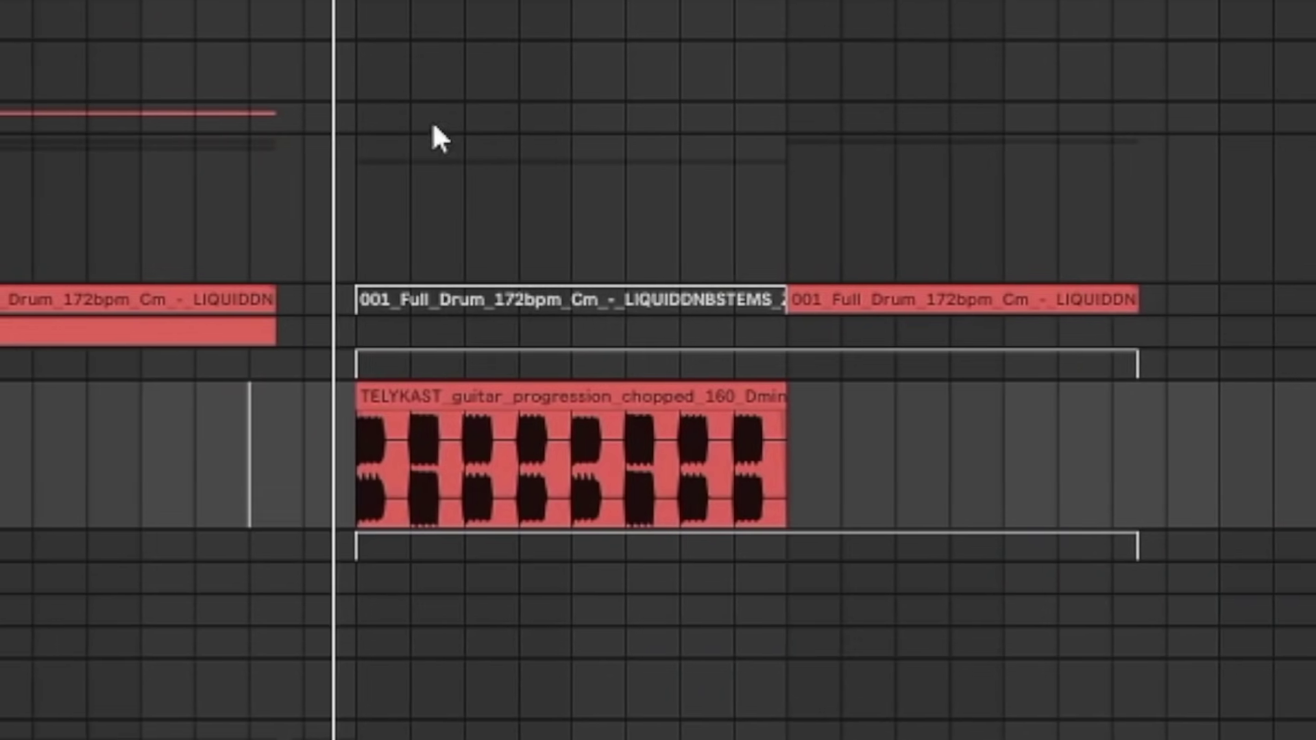
# - Reactivate the 001_Full_Drum clip above the TELYKAST guitar progression clip
pyautogui.click(411, 396)
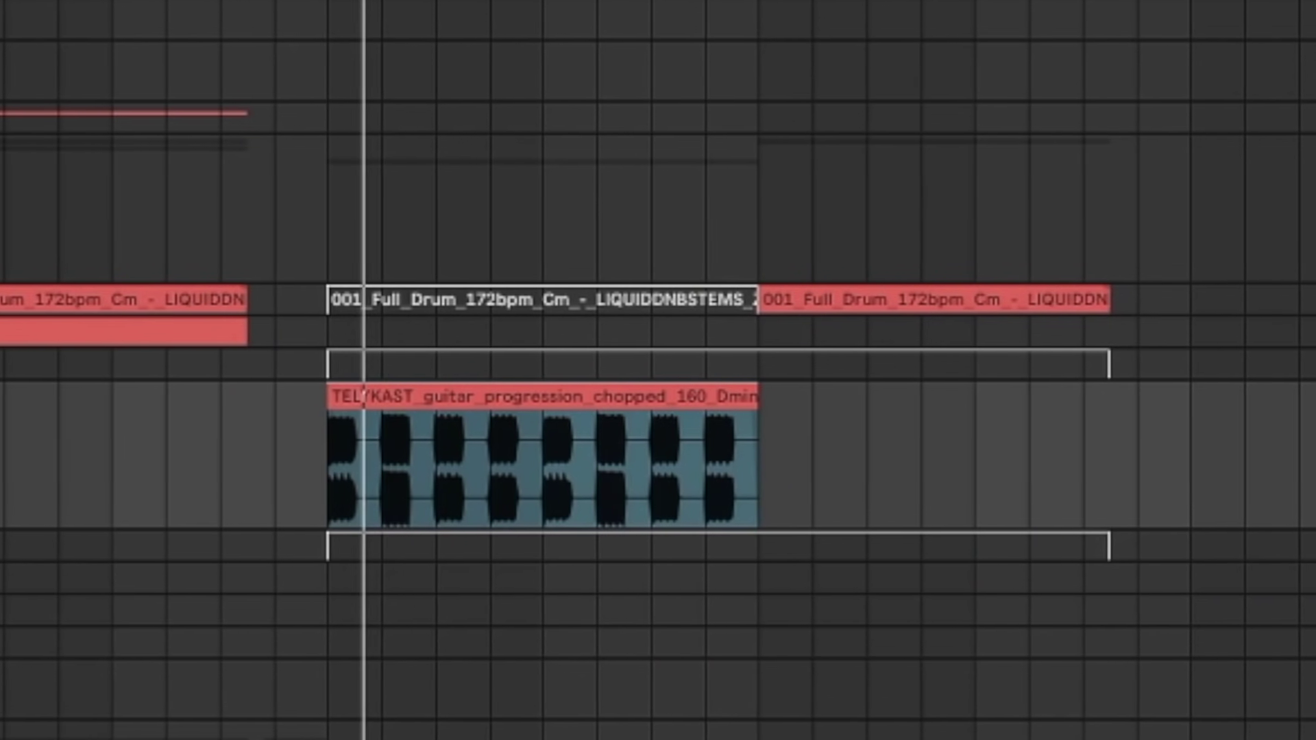
pyautogui.click(480, 300)
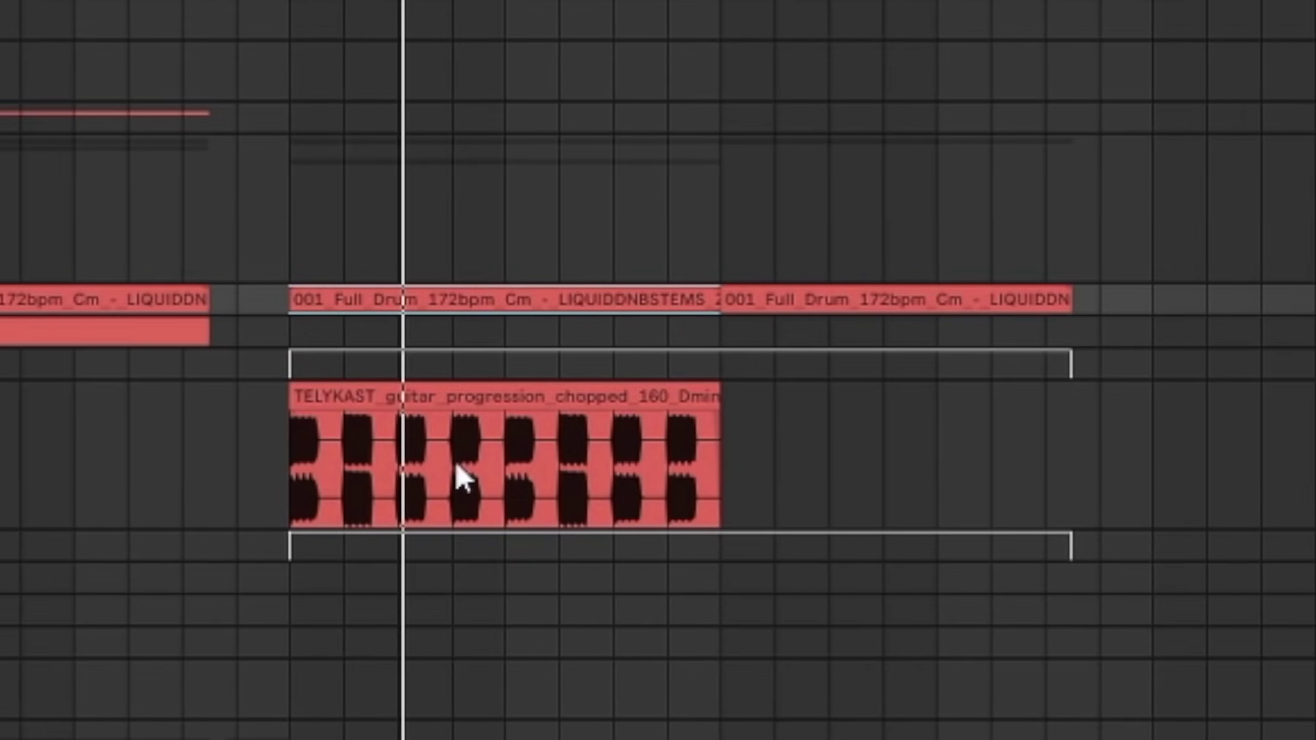
pyautogui.click(370, 404)
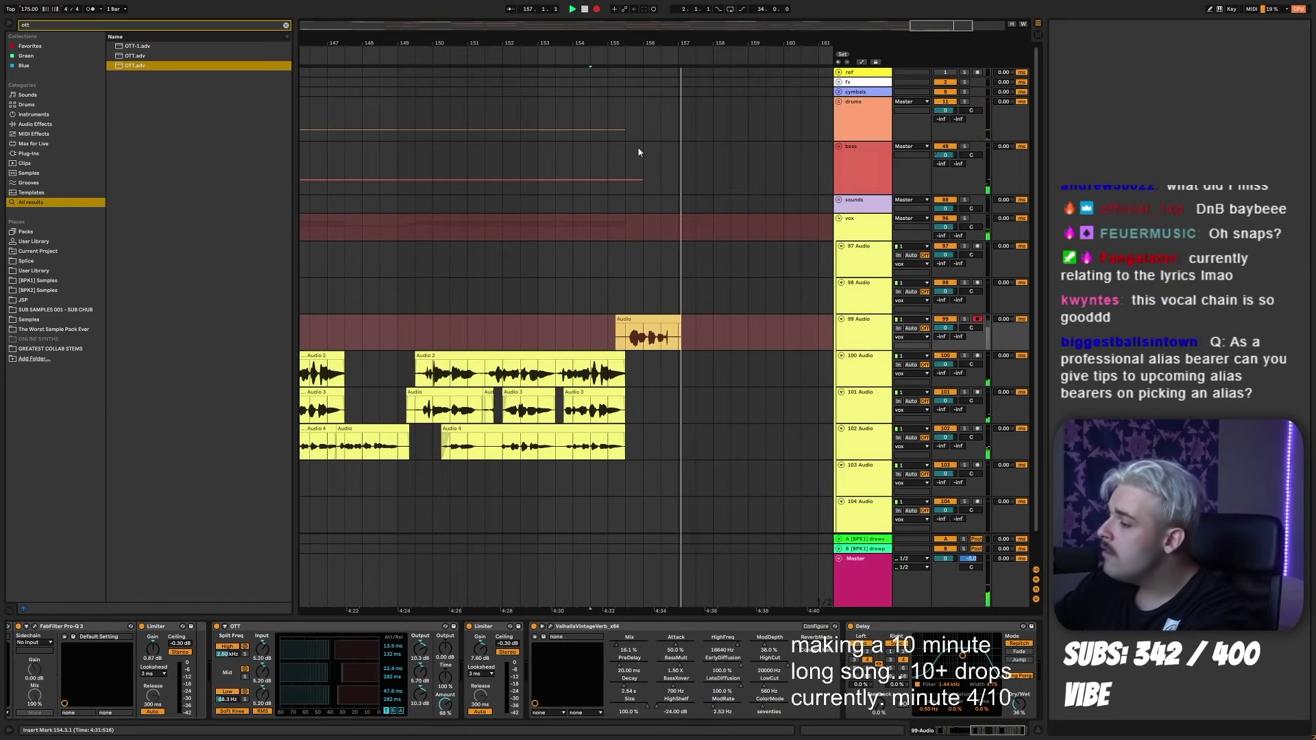
# - Stop the vocal recording on 99 Audio, resume playback and nudge the new clip slightly earlier
pyautogui.press('space')
pyautogui.press('space')
pyautogui.moveTo(675, 318); pyautogui.dragTo(670, 319)
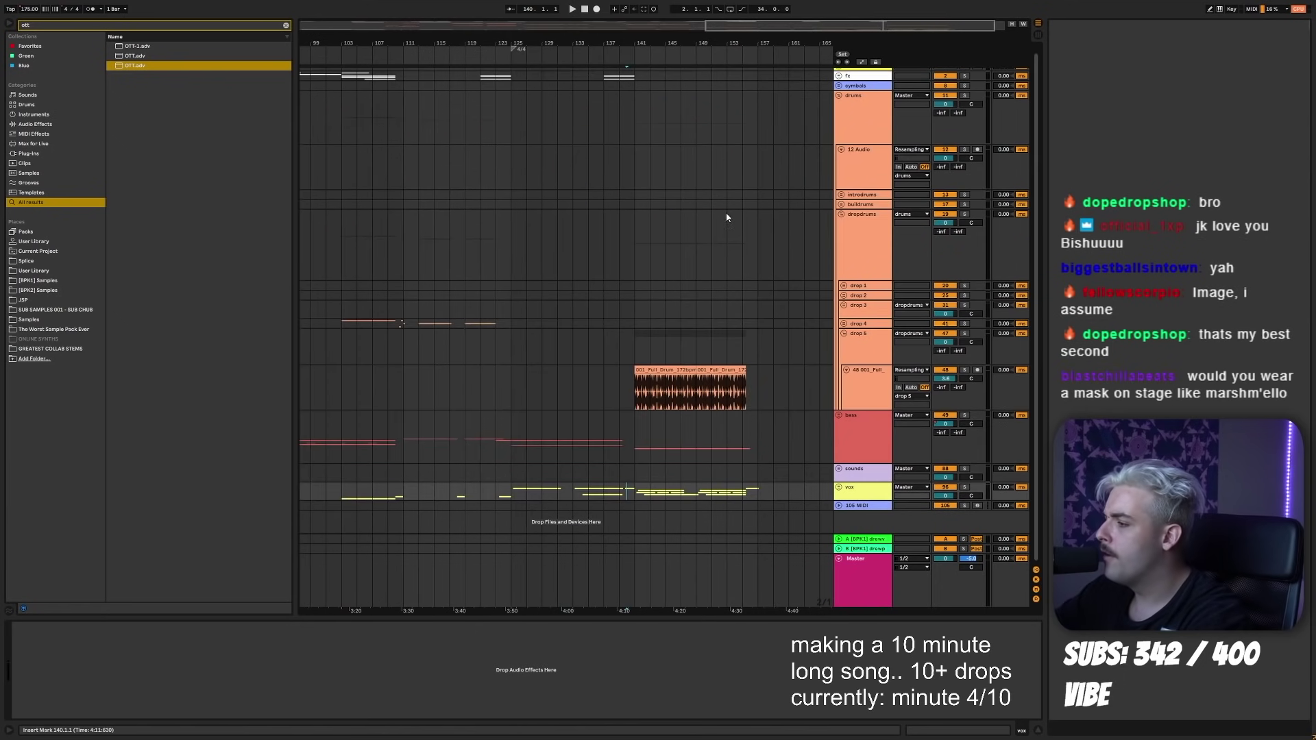
# - Copy part of the drop 5 001_Full_Drum loop further along the same track, starting around bar 157
pyautogui.click(689, 370)
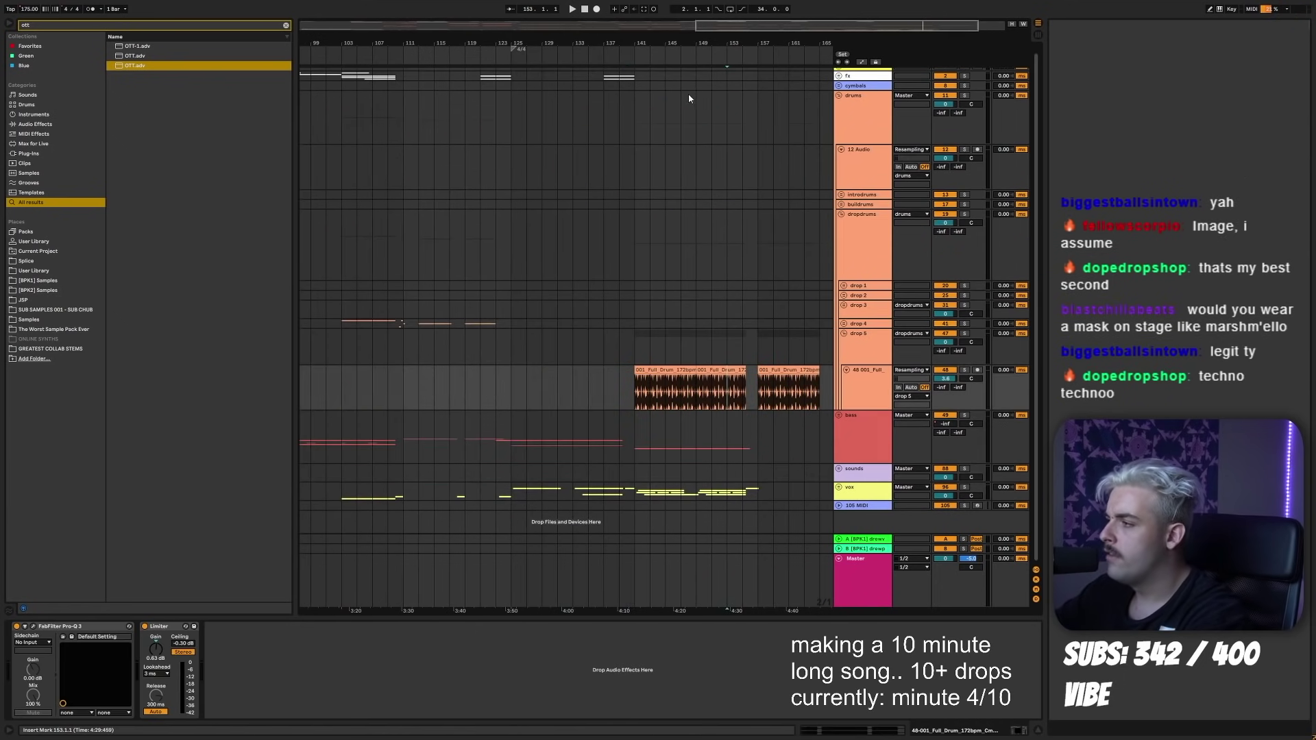
# - Play back the new drop 6 synth loops from shortly before bar 157
pyautogui.moveTo(758, 44); pyautogui.dragTo(714, 43)
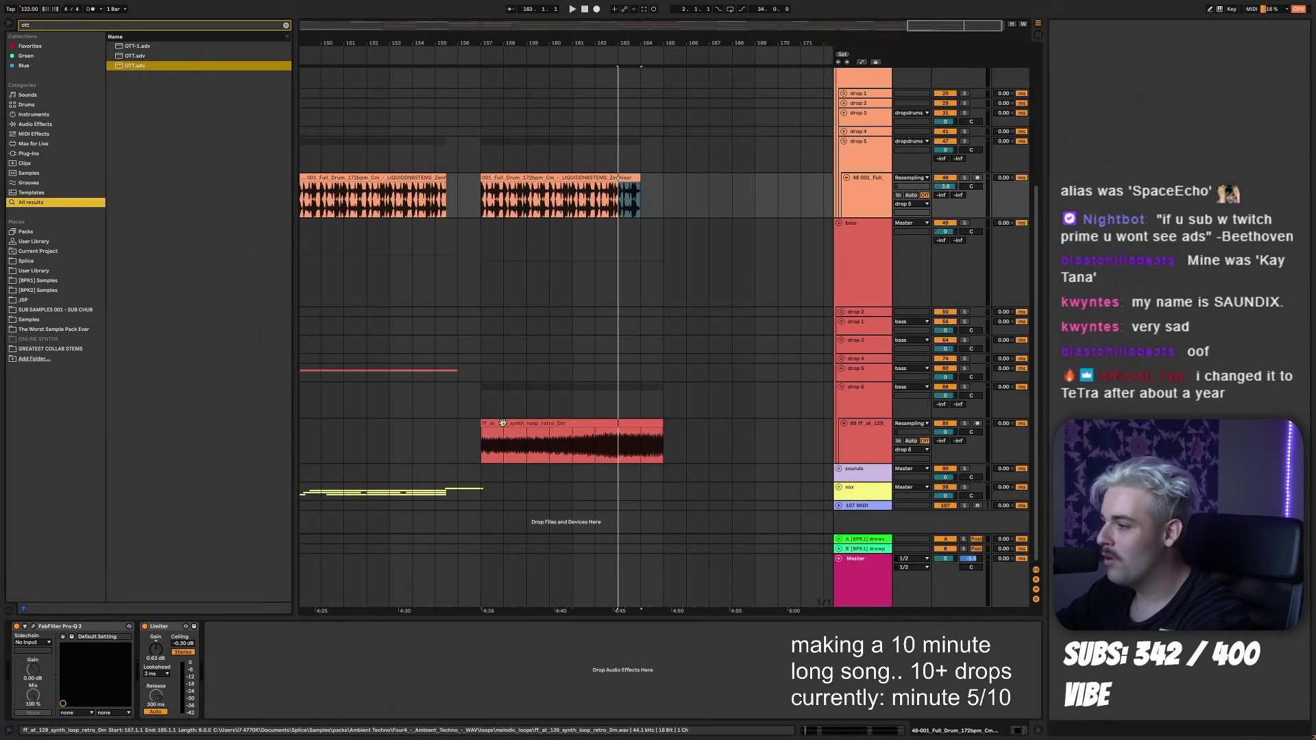
pyautogui.click(492, 438)
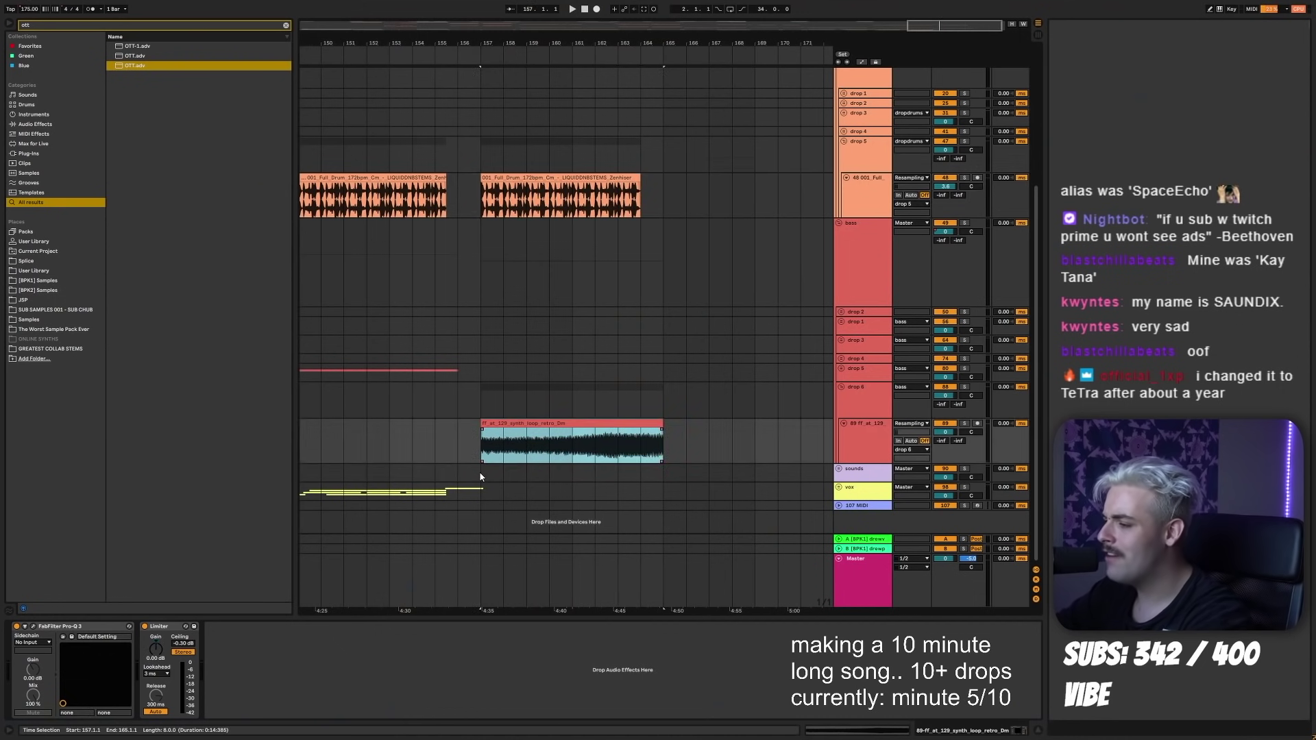
pyautogui.moveTo(480, 477); pyautogui.dragTo(480, 479)
pyautogui.click(447, 480)
pyautogui.press('space')
pyautogui.scroll(-1, 544, 331)
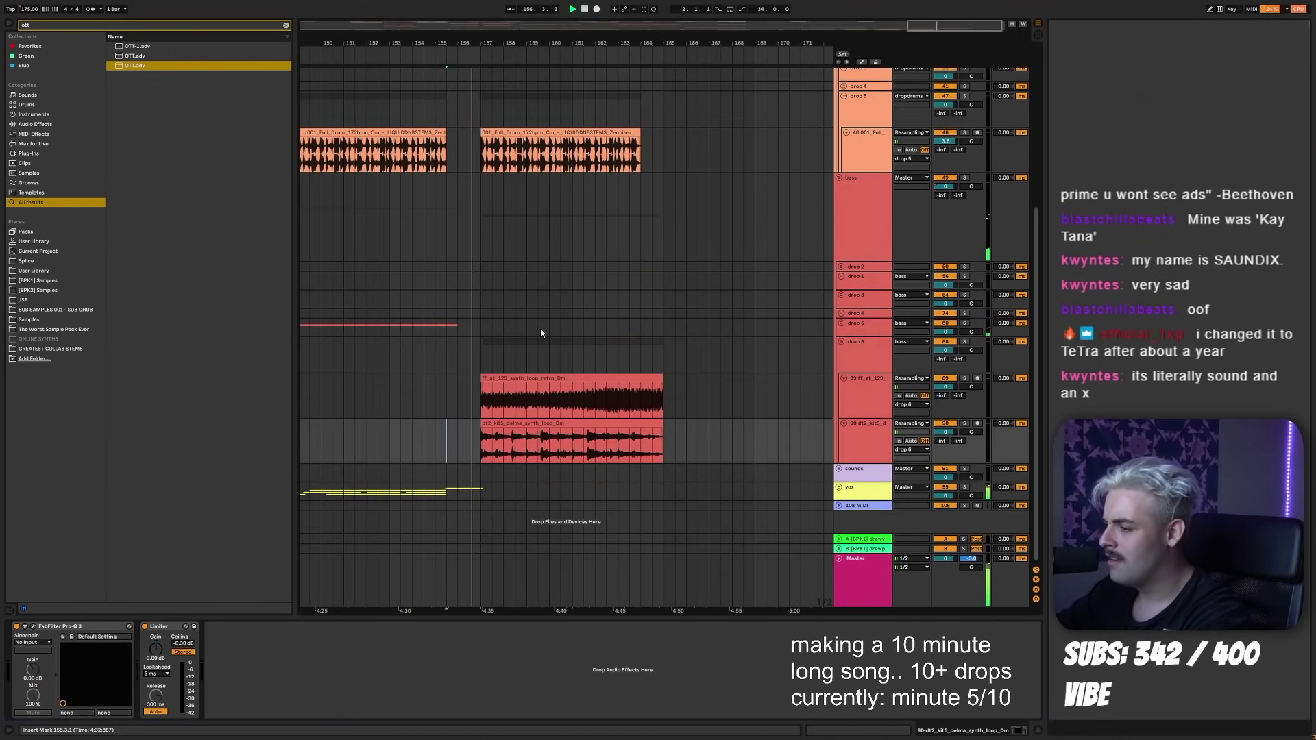
pyautogui.moveTo(515, 53); pyautogui.dragTo(671, 65)
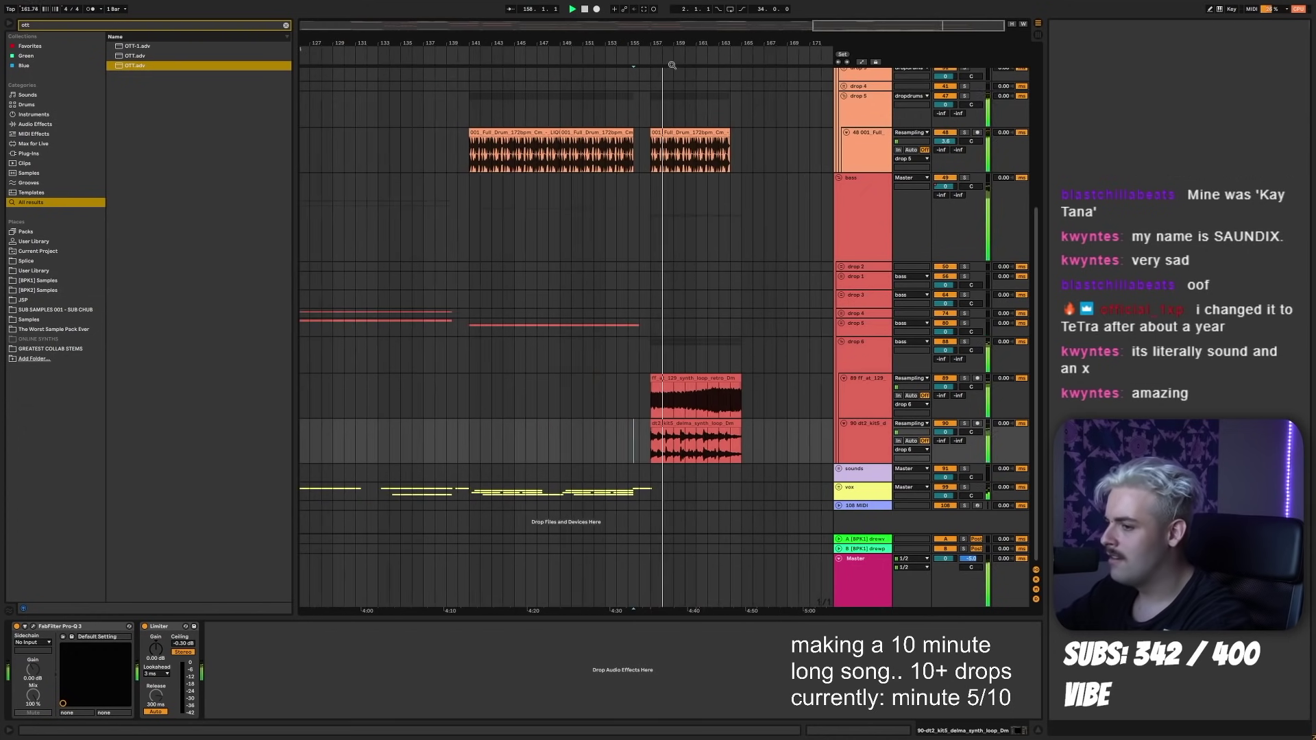
pyautogui.scroll(3, 717, 315)
pyautogui.scroll(1, 705, 329)
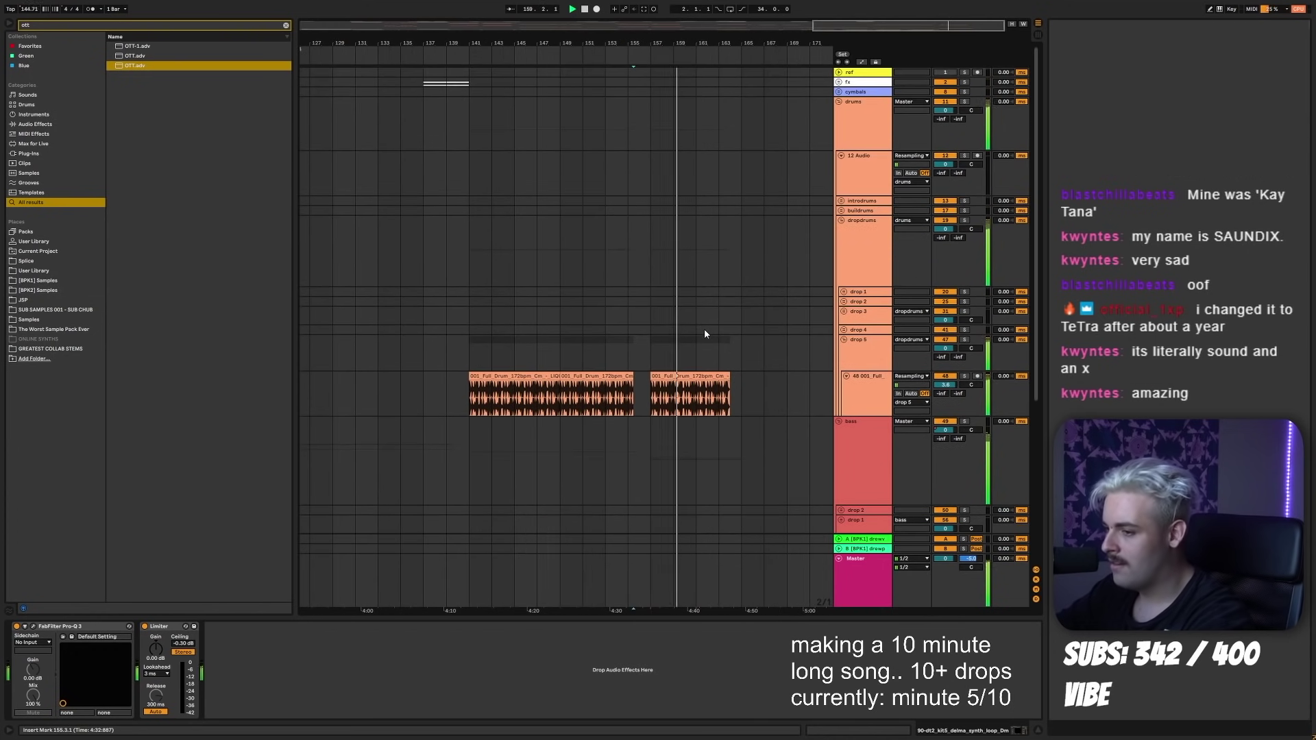
pyautogui.scroll(-3, 704, 336)
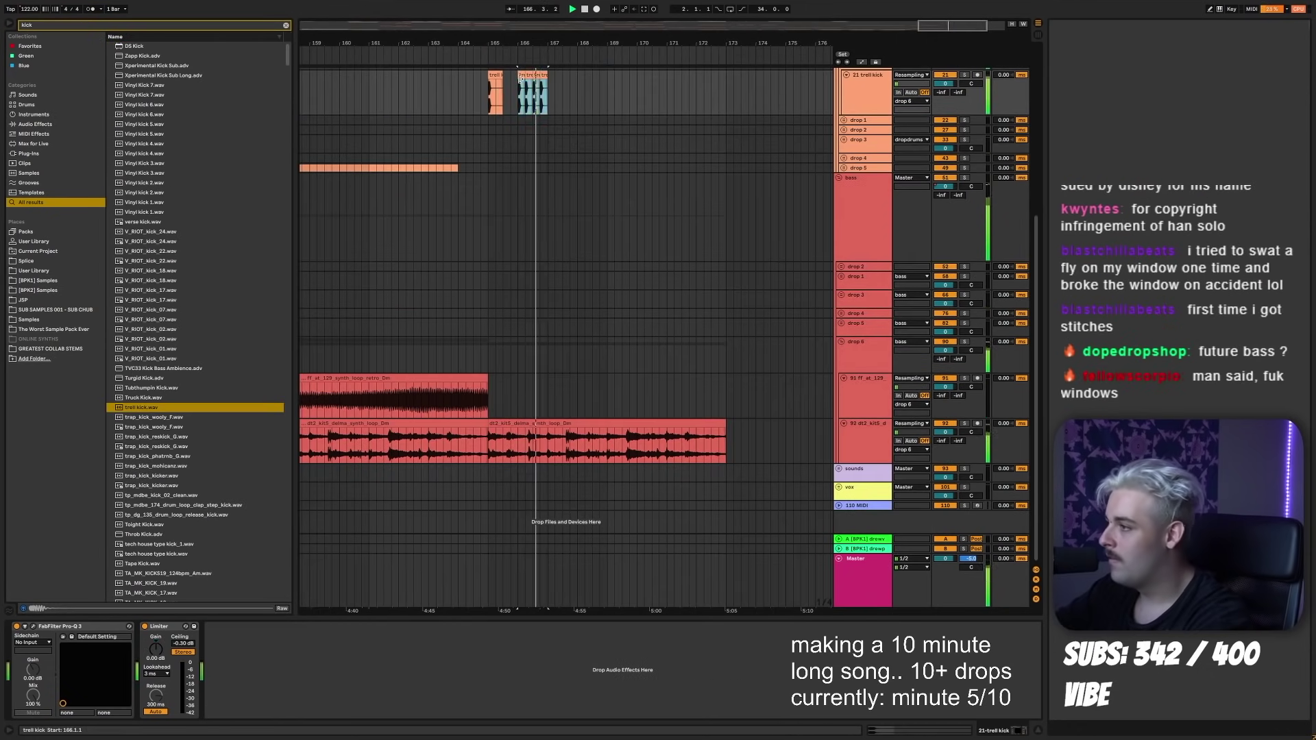
# - Duplicate the one-bar kick pattern on track 21 repeatedly from bar 166 up to bar 173
pyautogui.click(572, 78)
pyautogui.hotkey('ctrl', 'd')
pyautogui.hotkey('ctrl', 'd')
pyautogui.hotkey('ctrl', 'd')
pyautogui.hotkey('ctrl', 'd')
pyautogui.hotkey('ctrl', 'd')
pyautogui.hotkey('ctrl', 'd')
pyautogui.hotkey('ctrl', 'z')
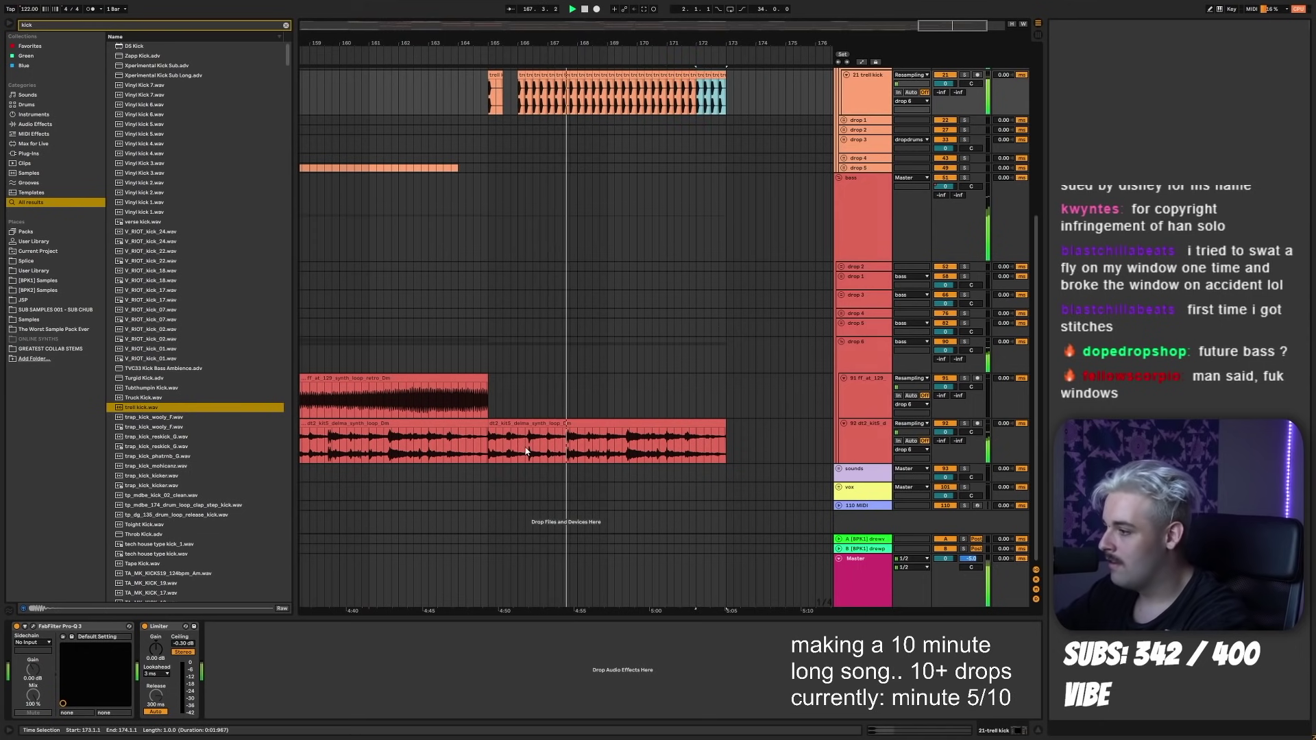
# - Delete the dt2 delma synth loop from bar 166 onward and save the project
pyautogui.moveTo(525, 449); pyautogui.dragTo(720, 436)
pyautogui.press('Delete')
pyautogui.hotkey('ctrl', 's')
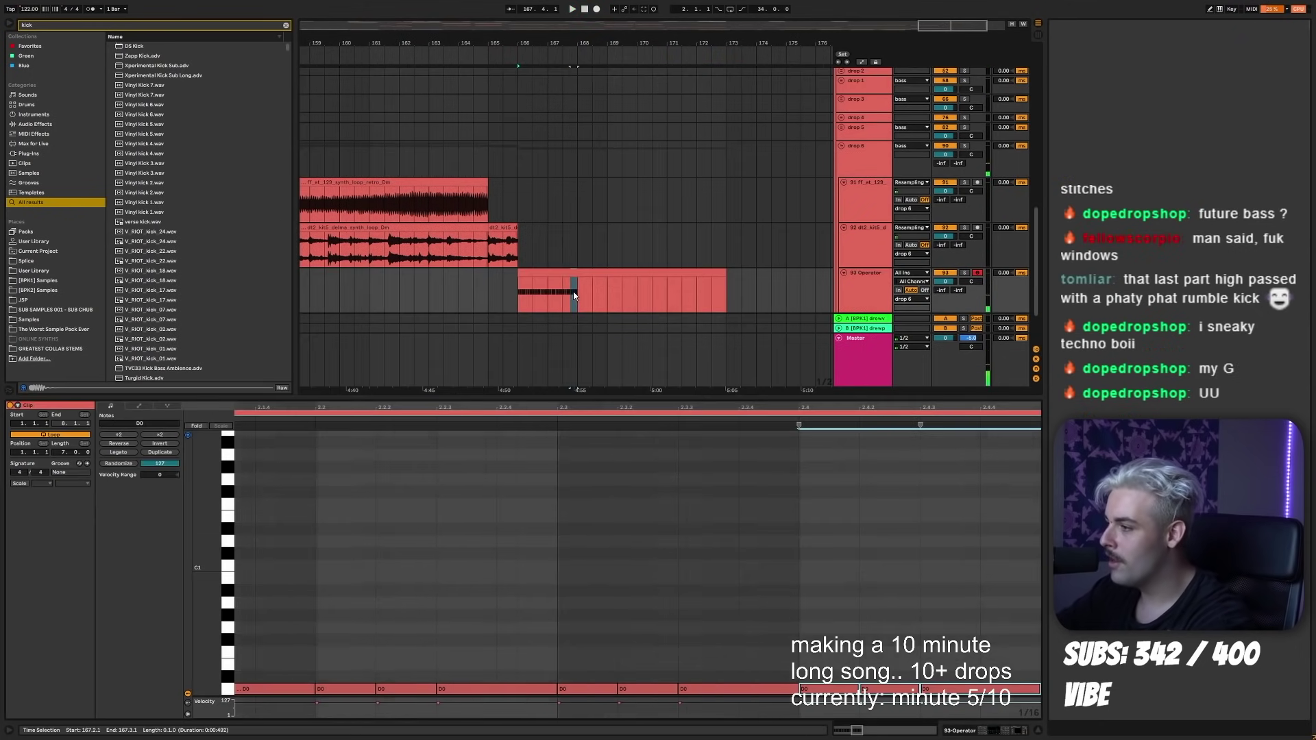
# - Repeat the first two bars of the 93 Operator MIDI clip along the track and consolidate the result
pyautogui.hotkey('ctrl', 'd')
pyautogui.hotkey('ctrl', 'z')
pyautogui.moveTo(578, 296); pyautogui.dragTo(524, 298)
pyautogui.hotkey('ctrl', 'd')
pyautogui.hotkey('ctrl', 'd')
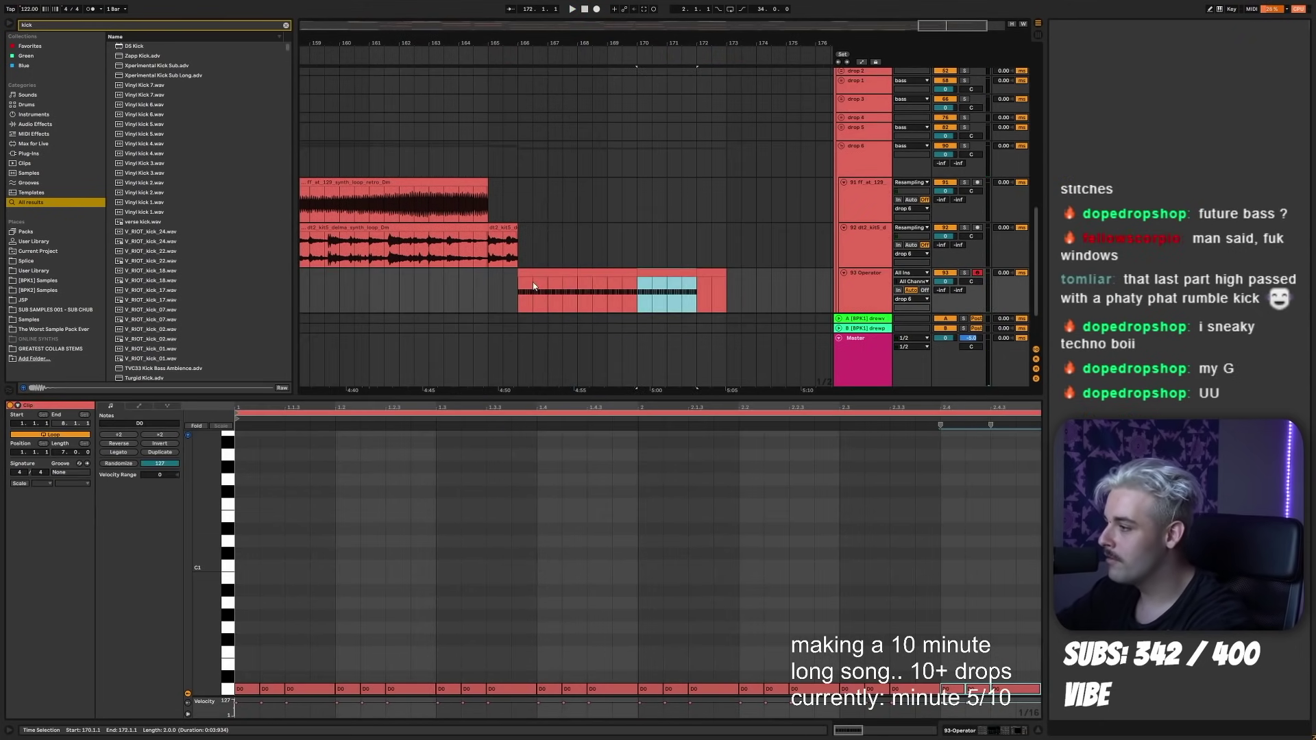
pyautogui.hotkey('ctrl', 'd')
pyautogui.keyDown('shift'); pyautogui.click(527, 277); pyautogui.keyUp('shift')
pyautogui.hotkey('ctrl', 'j')
# - Show the 93 Operator track's devices and search the browser for "red"
pyautogui.hotkey('shift', 'Tab')
pyautogui.hotkey('ctrl', 'f')
pyautogui.write('red')
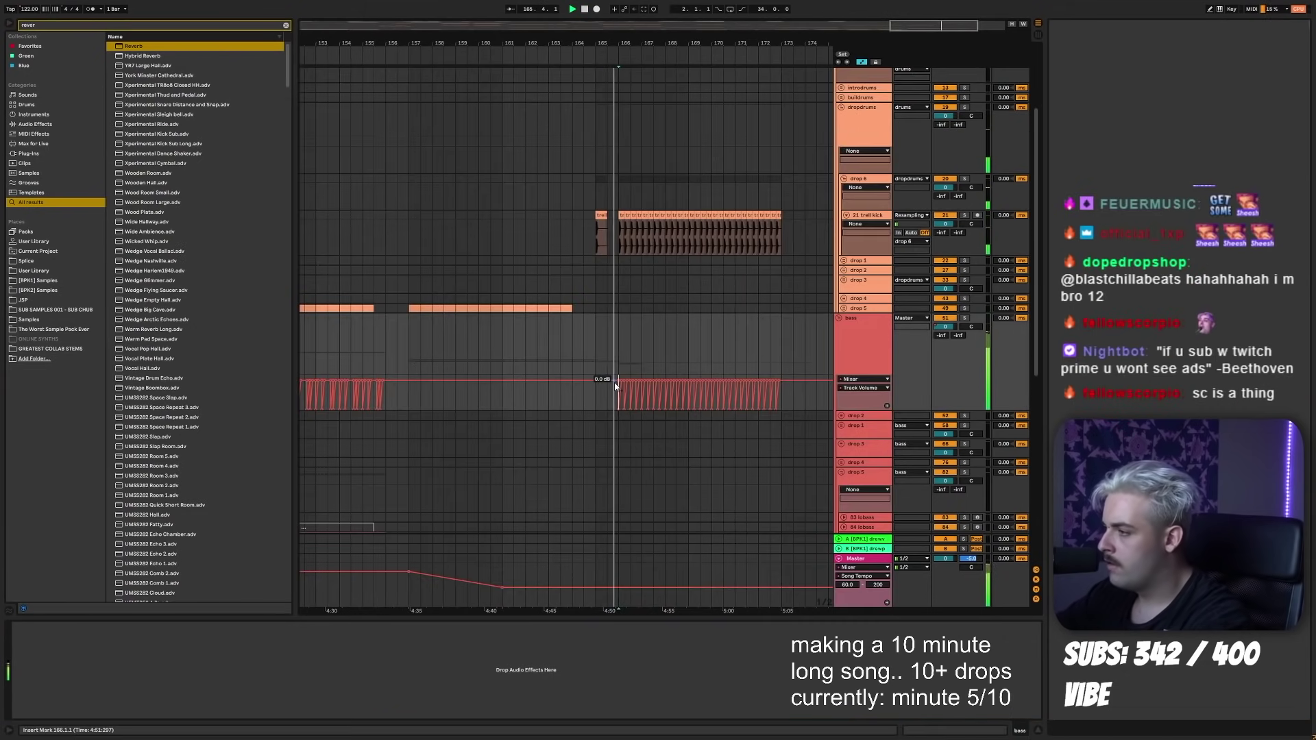
# - Search the browser for "cave" to find a sample for drop 6
pyautogui.scroll(-10, 668, 332)
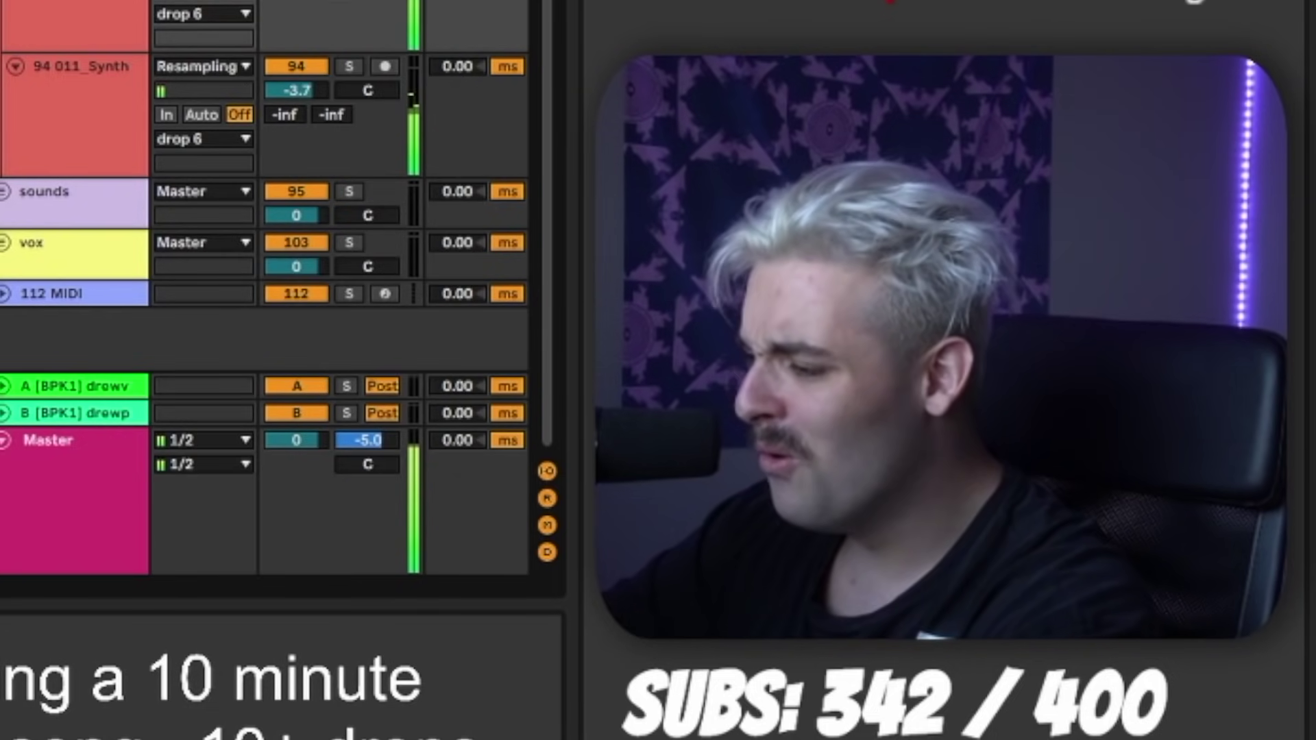
pyautogui.click(622, 404)
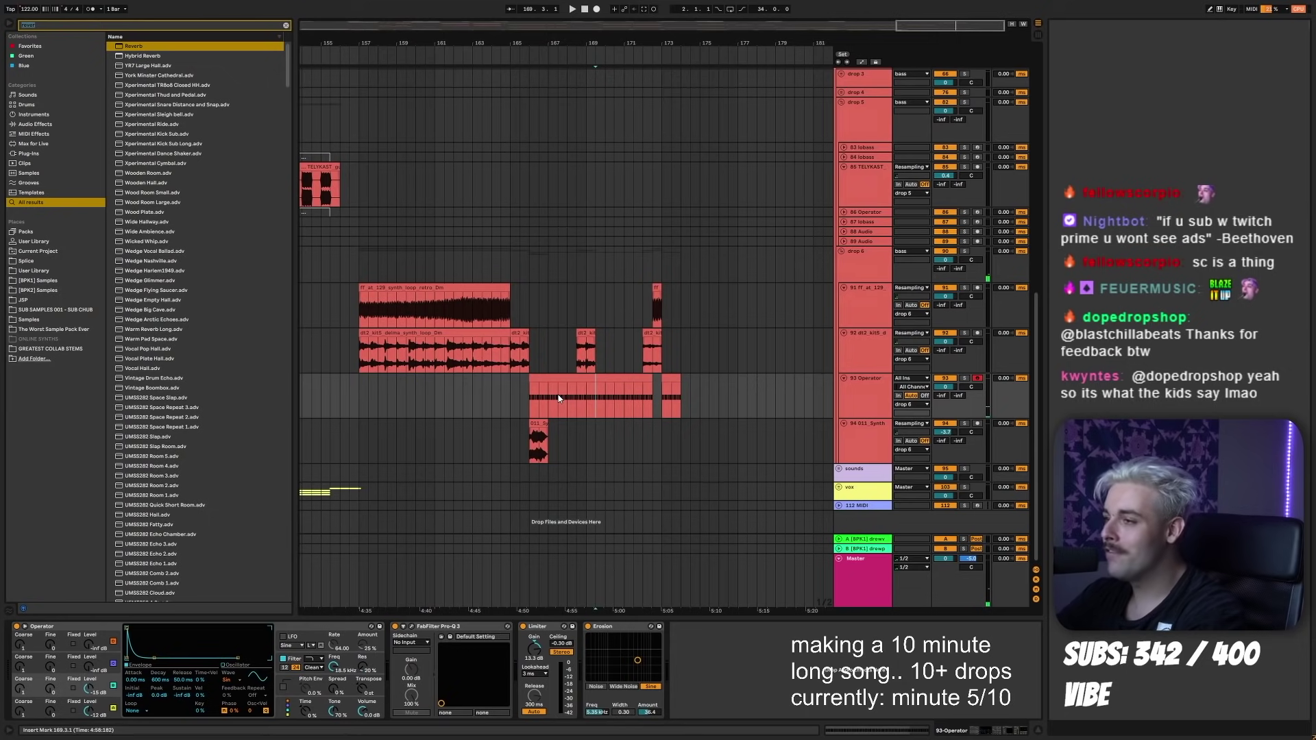
pyautogui.hotkey('ctrl', 't')
pyautogui.write('cave')
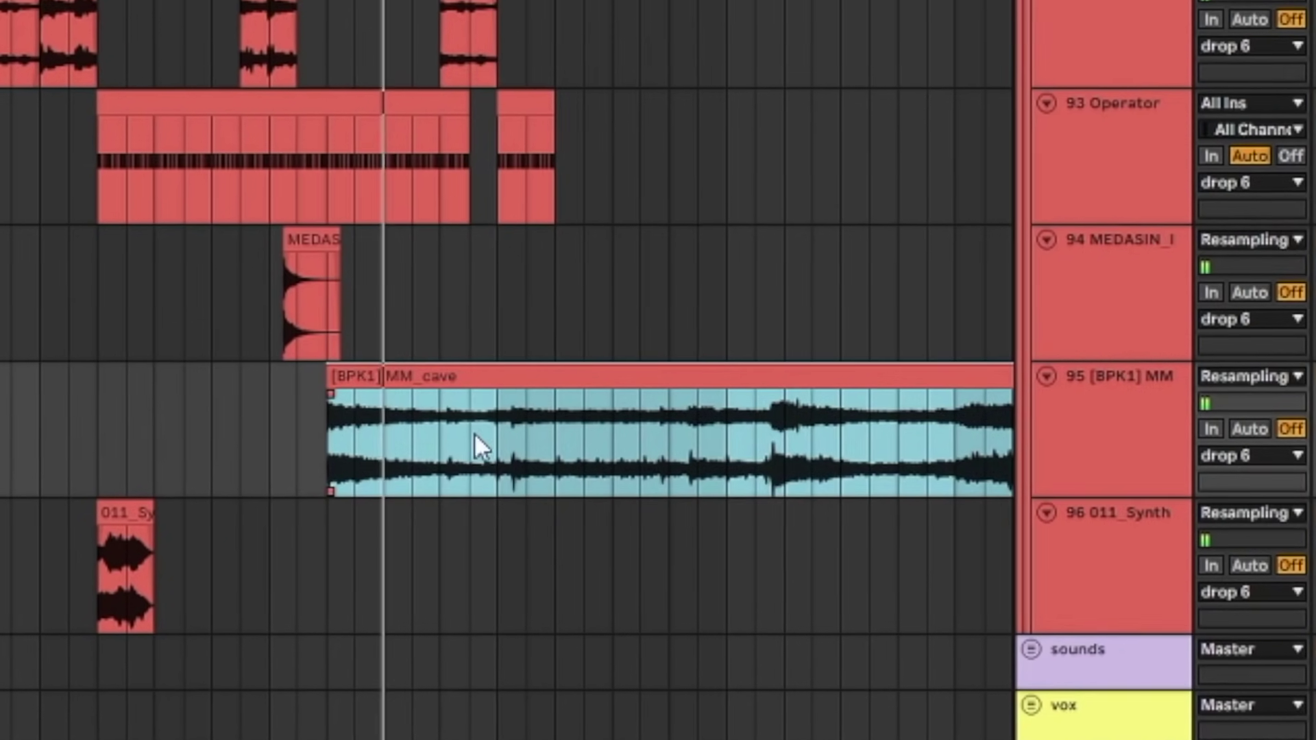
# - Split the [BPK1] MM_cave clip around bar 173 and delete the part after the cut
pyautogui.click(499, 402)
pyautogui.hotkey('ctrl', 'e')
pyautogui.click(826, 414)
pyautogui.press('Delete')
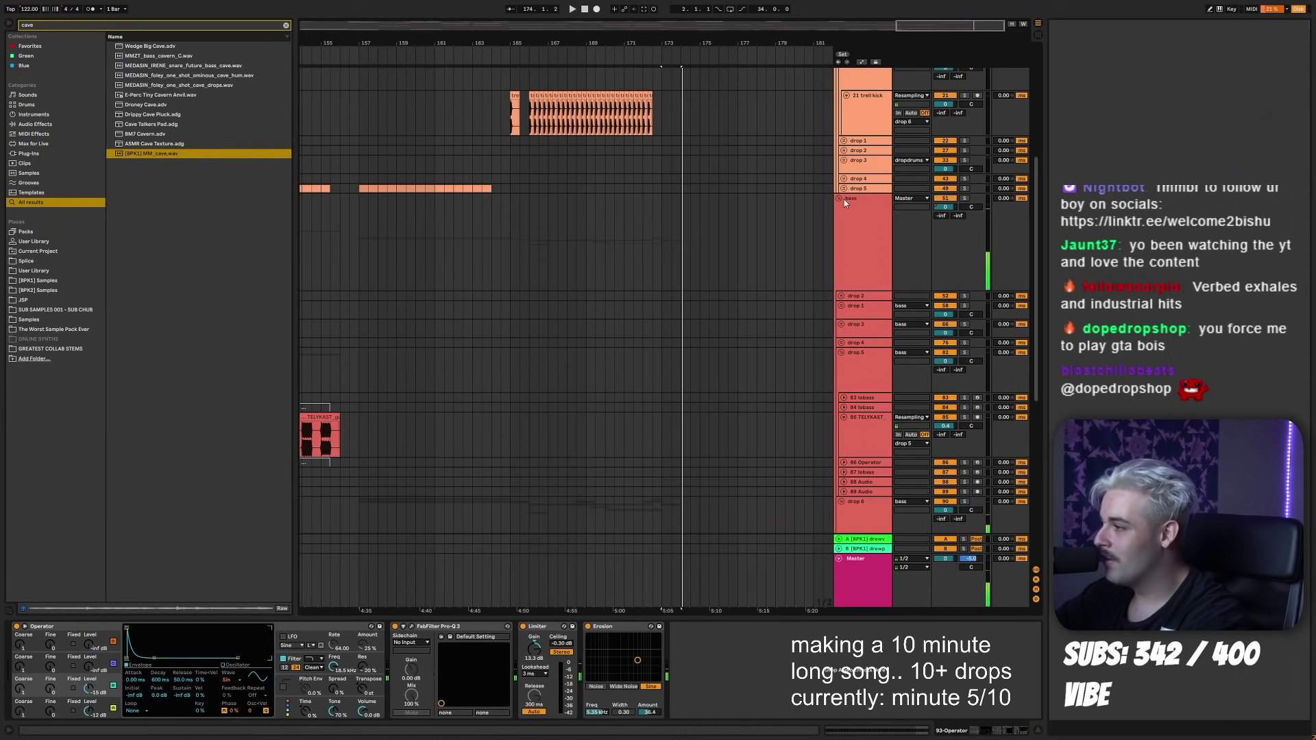
# - Collapse the track groups and select the drums and bass section from about bar 166 to bar 173
pyautogui.keyDown('alt'); pyautogui.click(839, 198); pyautogui.keyUp('alt')
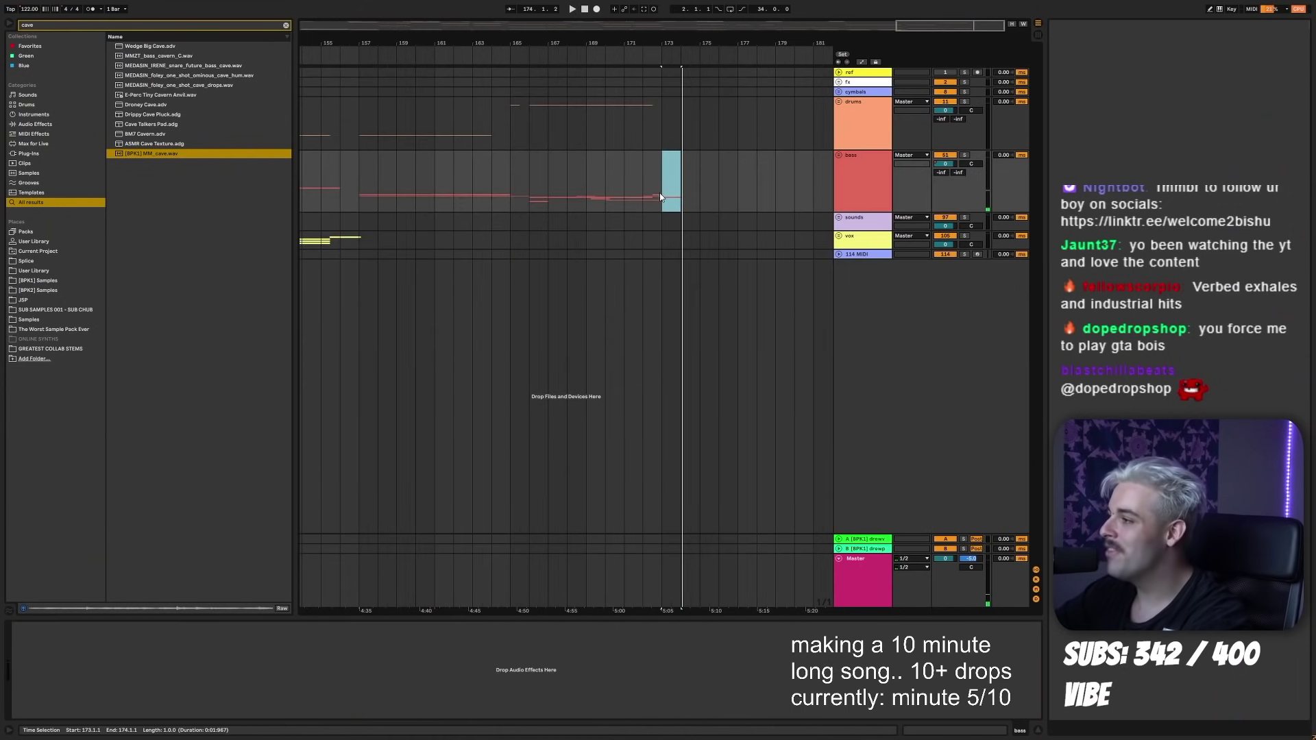
pyautogui.moveTo(660, 197); pyautogui.dragTo(516, 113)
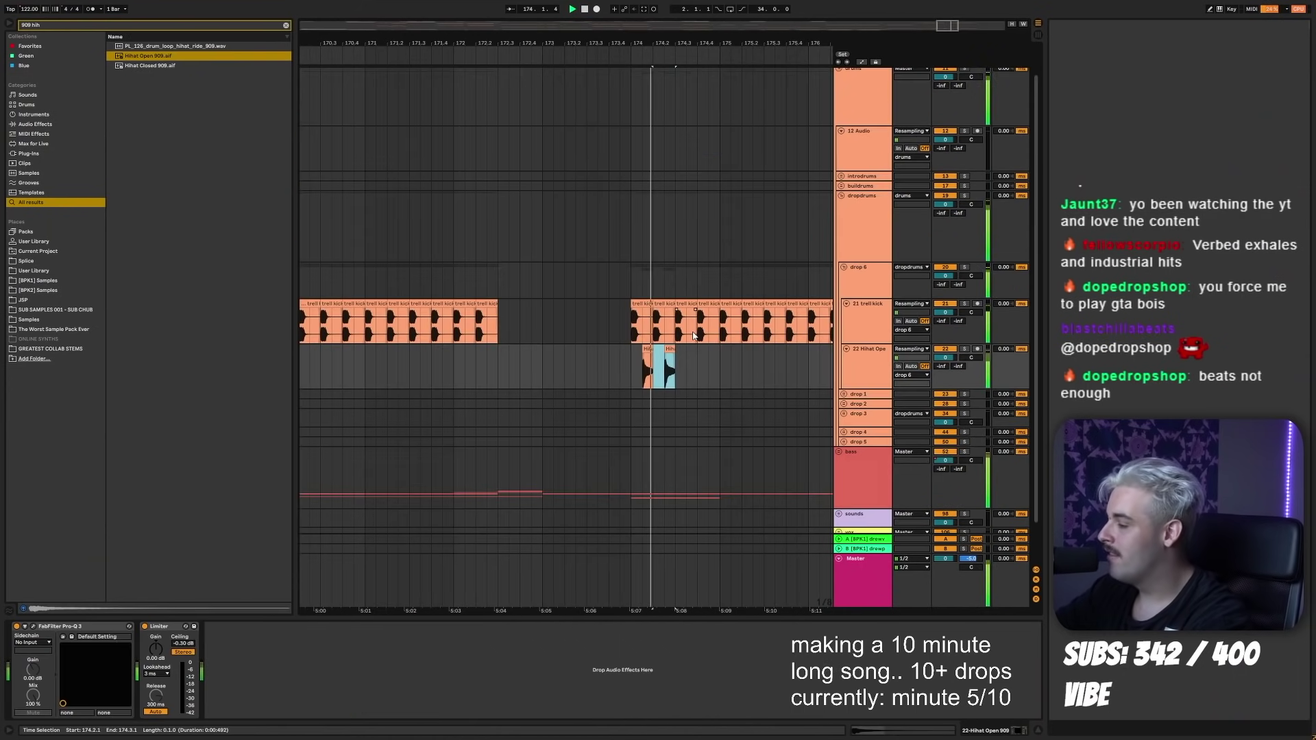
# - Repeat the off-beat Hihat Open 909 clip along its track from bar 174 to the third beat of bar 177
pyautogui.hotkey('ctrl', 'd')
pyautogui.hotkey('ctrl', 'd')
pyautogui.hotkey('ctrl', 'd')
pyautogui.hotkey('ctrl', 'd')
pyautogui.hotkey('ctrl', 'd')
pyautogui.hotkey('ctrl', 'd')
pyautogui.hotkey('ctrl', 'd')
pyautogui.hotkey('ctrl', 'd')
pyautogui.hotkey('ctrl', 'd')
pyautogui.hotkey('ctrl', 'd')
pyautogui.hotkey('ctrl', 'd')
pyautogui.hotkey('ctrl', 'd')
pyautogui.hotkey('ctrl', 'd')
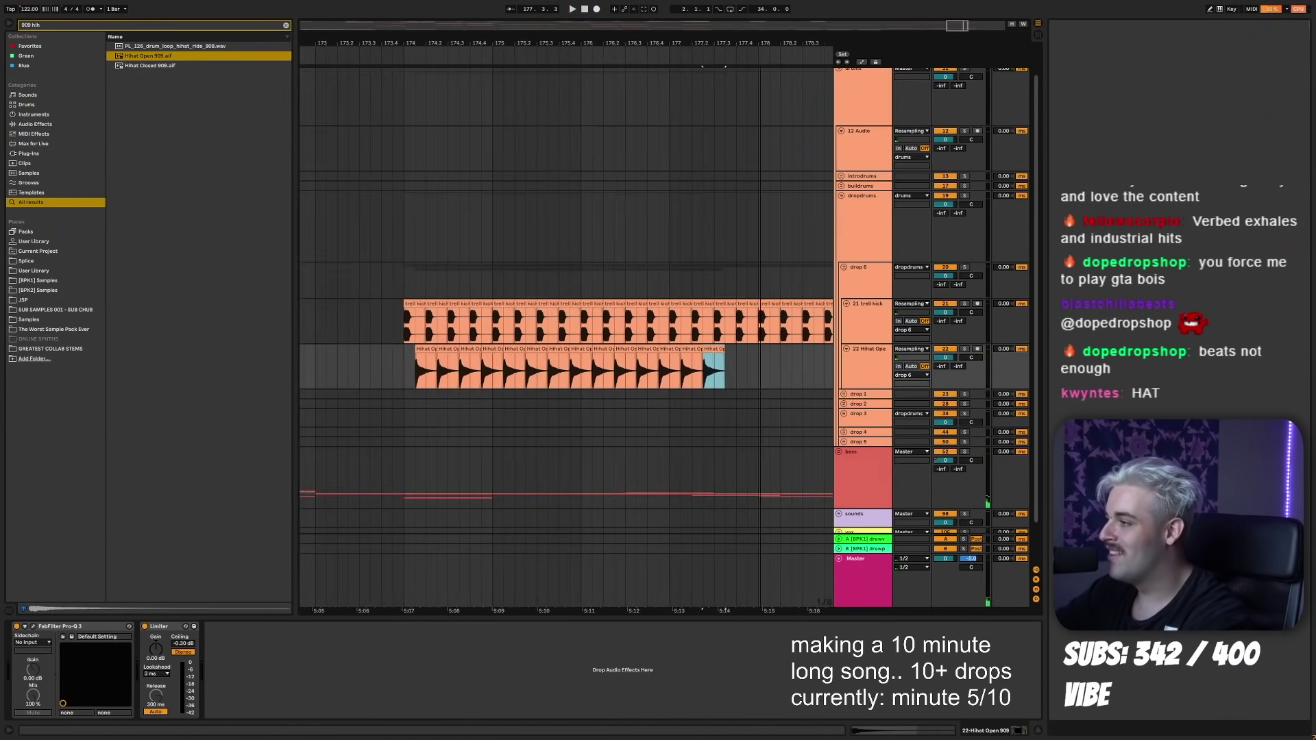
pyautogui.press('-')
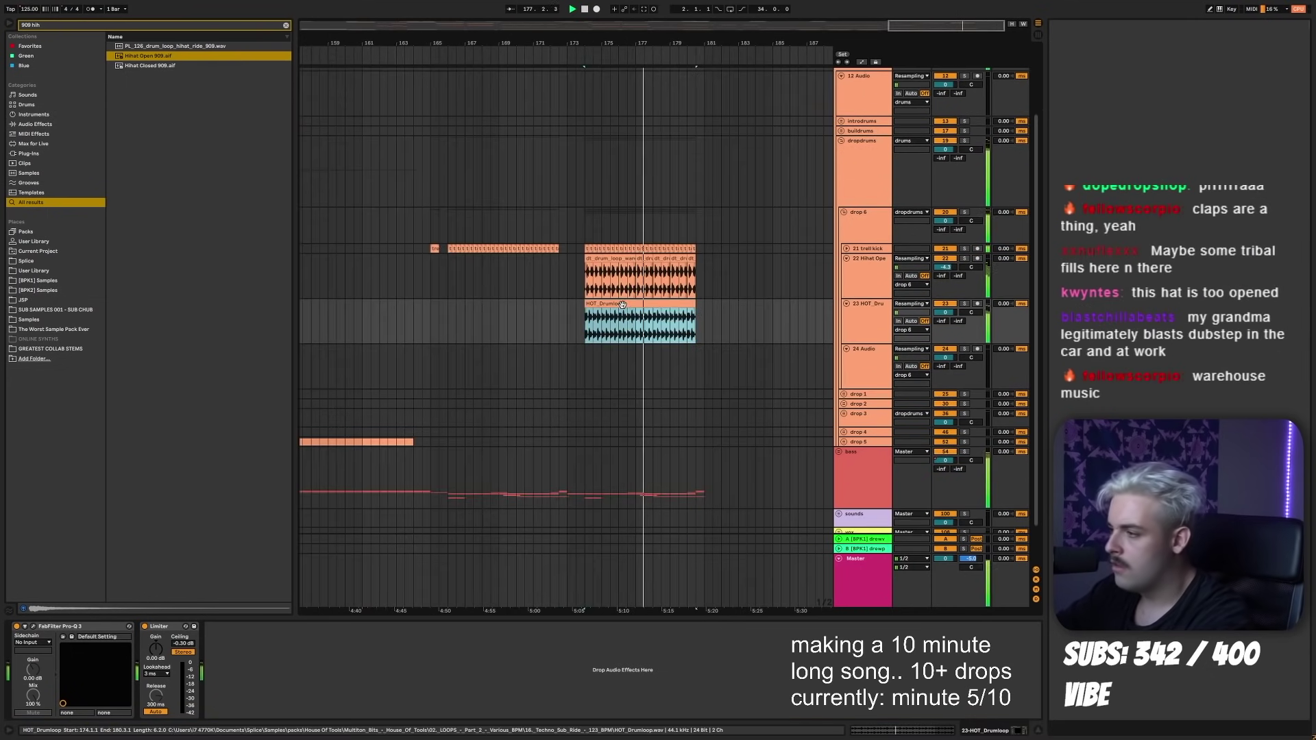
# - Record a short vocal take on the 111 Audio track around bar 172 and select the new clip
pyautogui.moveTo(523, 43); pyautogui.dragTo(511, 76)
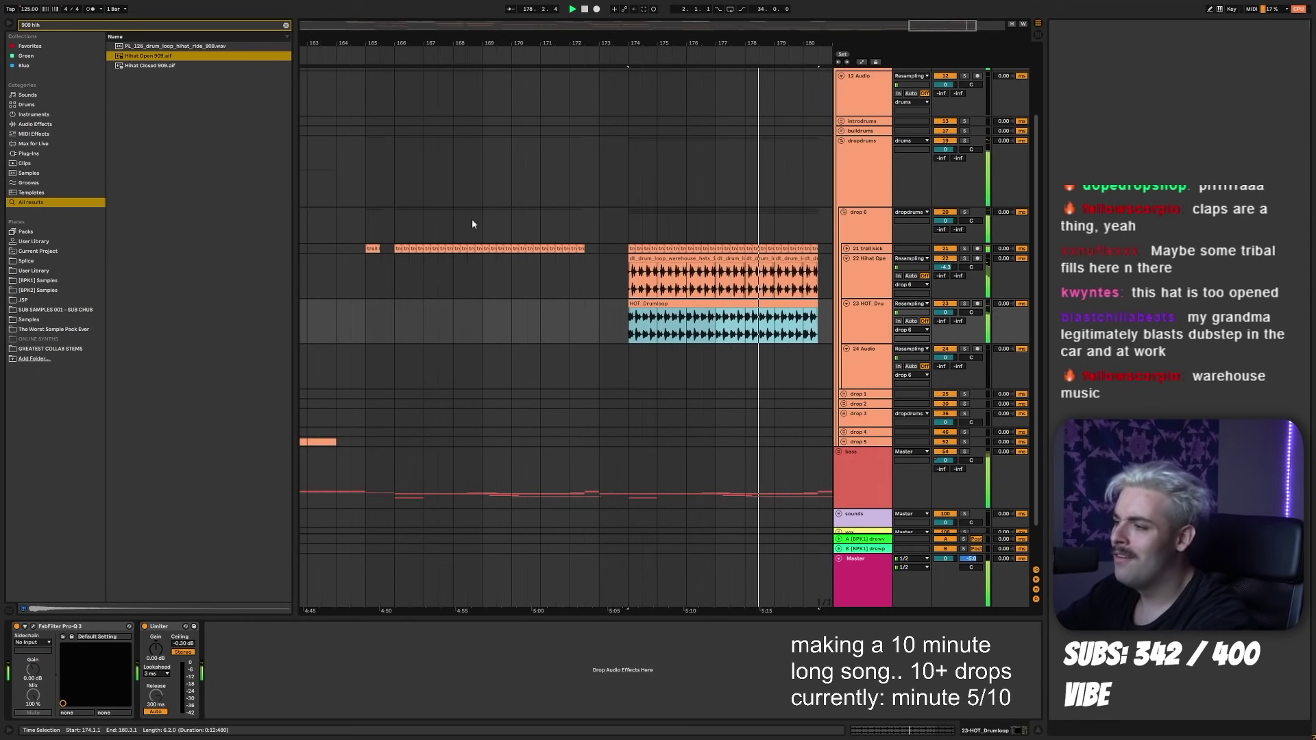
pyautogui.click(408, 327)
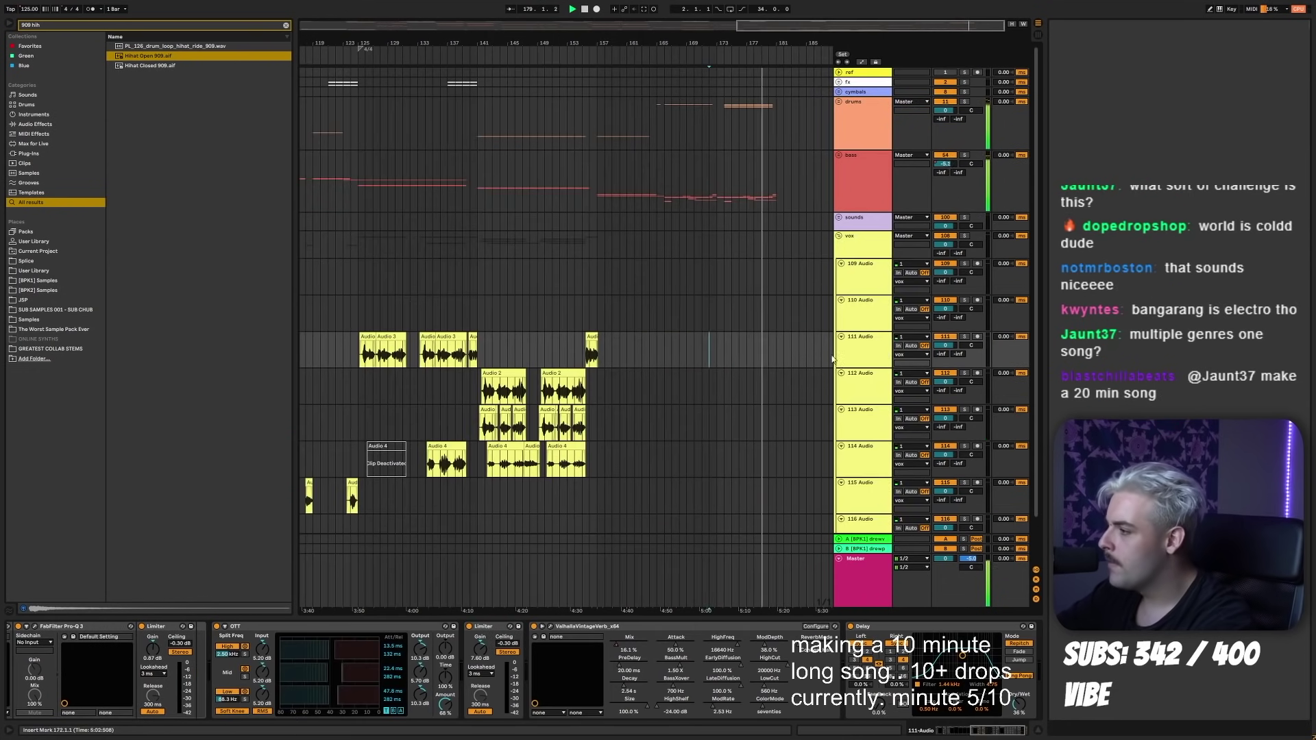
pyautogui.click(597, 10)
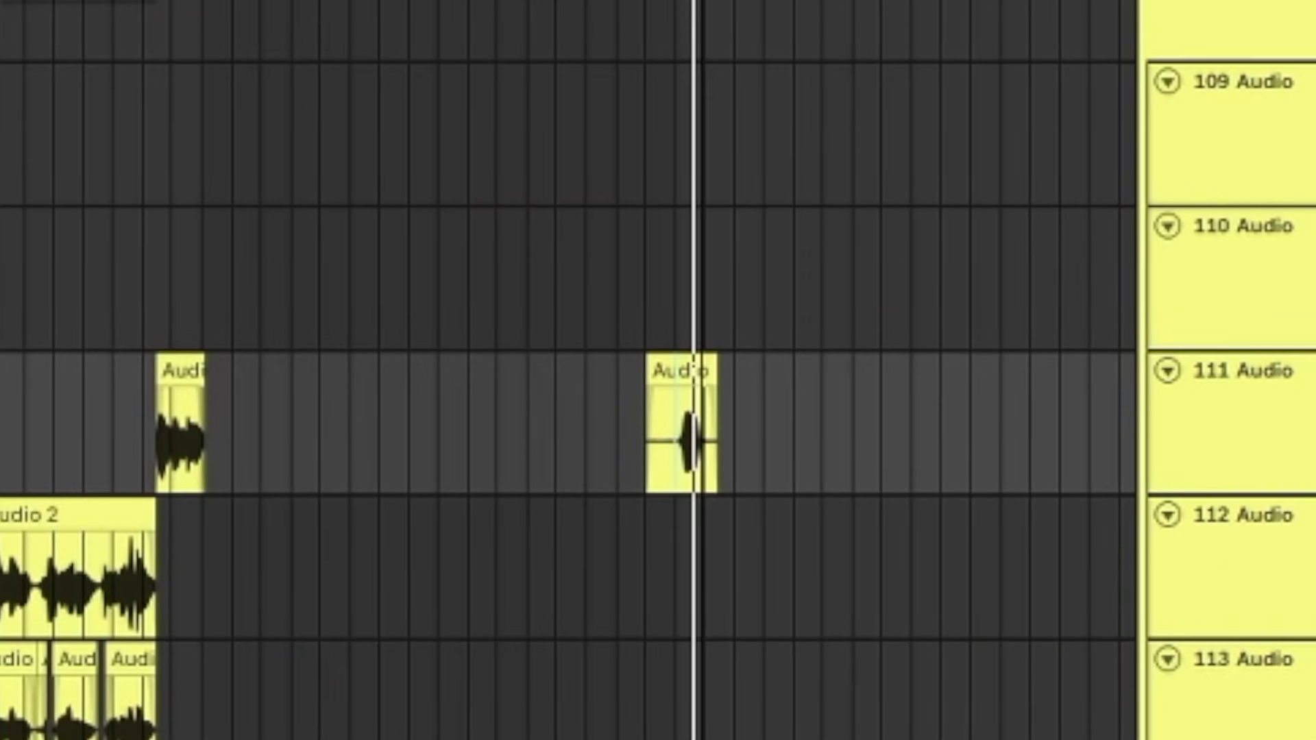
pyautogui.scroll(5, 726, 293)
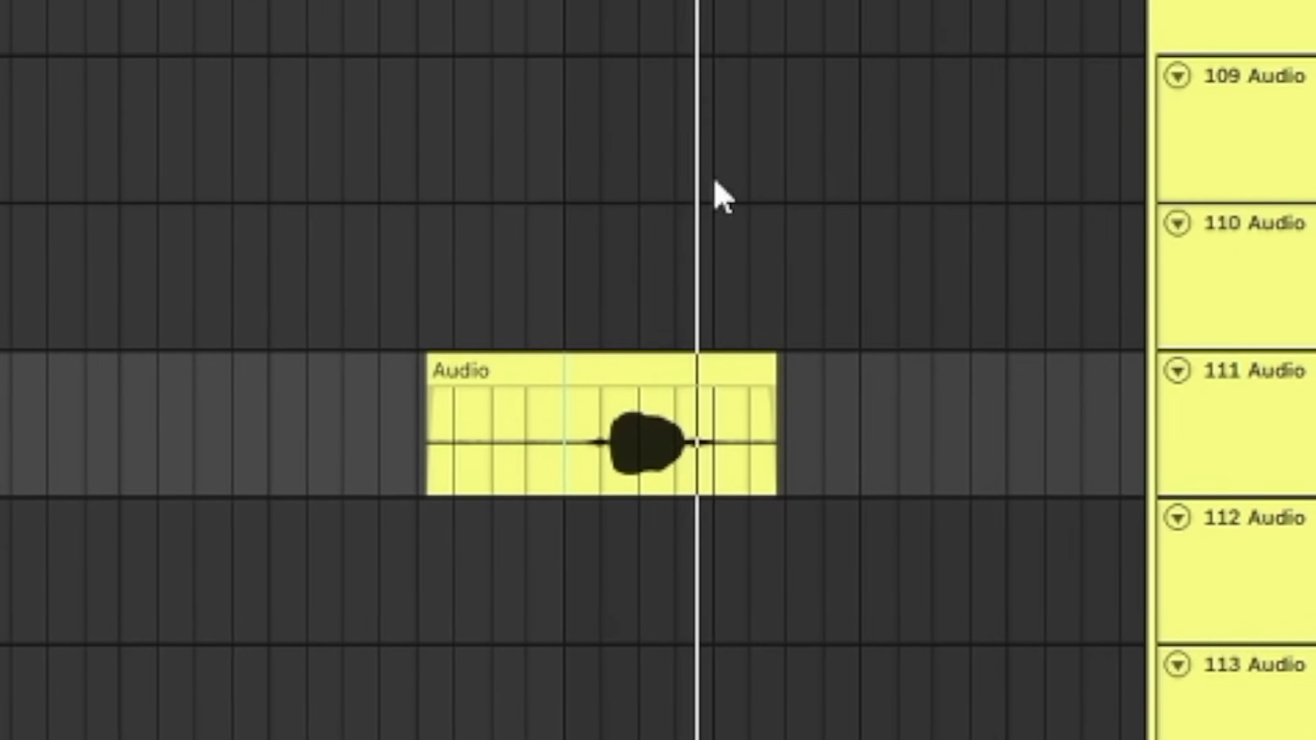
pyautogui.click(650, 363)
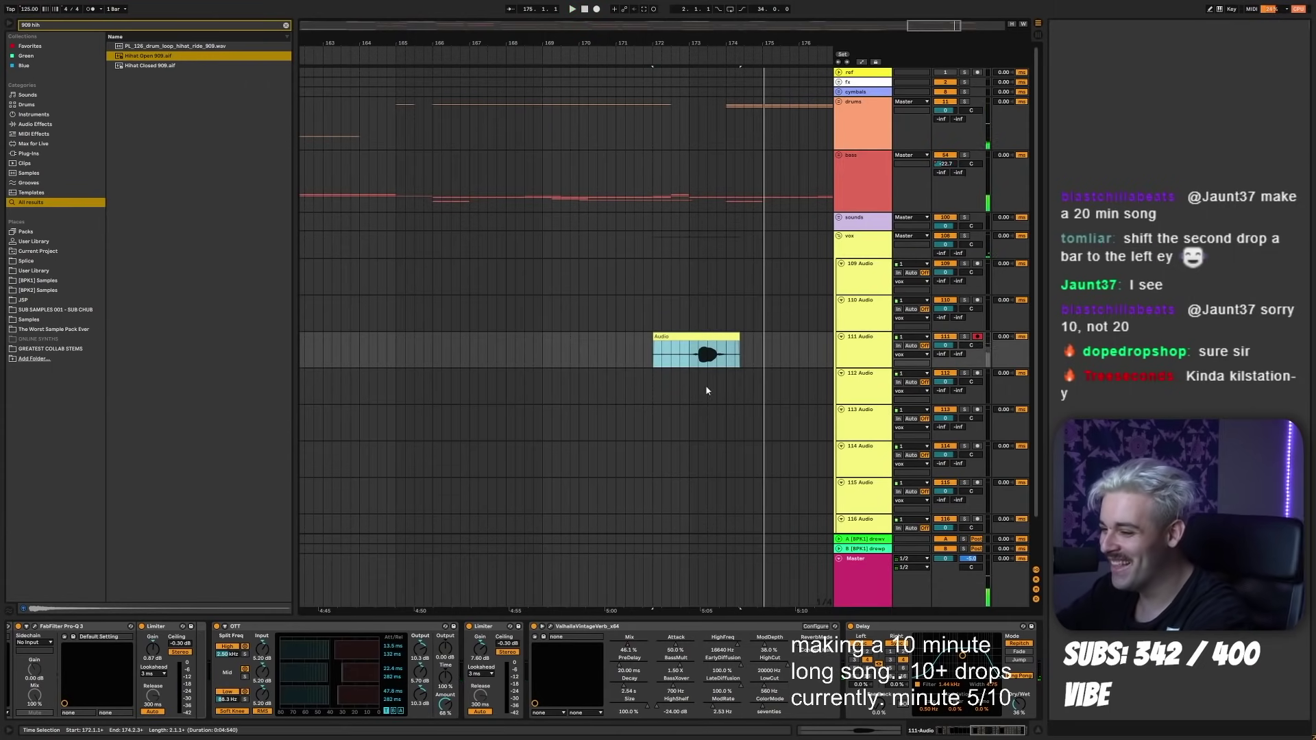
# - Record another vocal take on 111 Audio near bar 180, nudge it slightly earlier and play it back
pyautogui.click(597, 9)
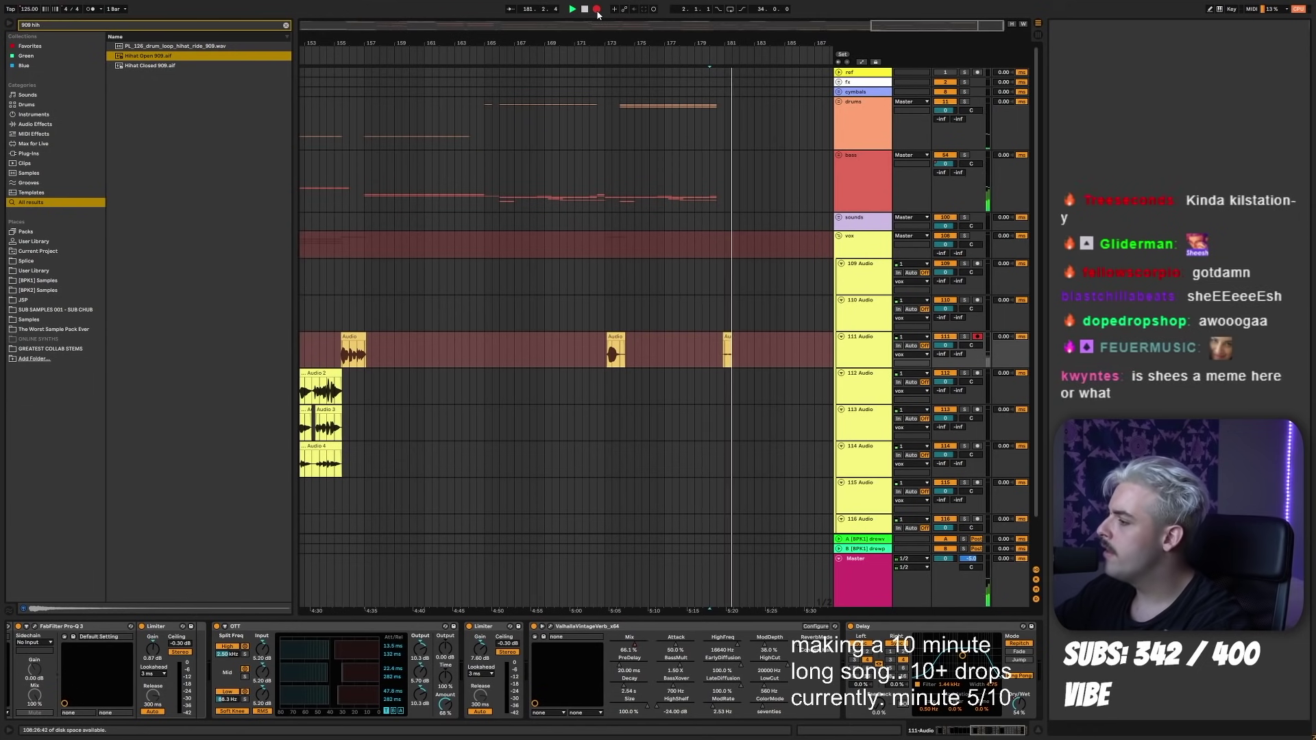
pyautogui.press('space')
pyautogui.press('space')
pyautogui.moveTo(728, 337); pyautogui.dragTo(724, 337)
pyautogui.press('space')
pyautogui.press('space')
pyautogui.moveTo(728, 44); pyautogui.dragTo(727, 72)
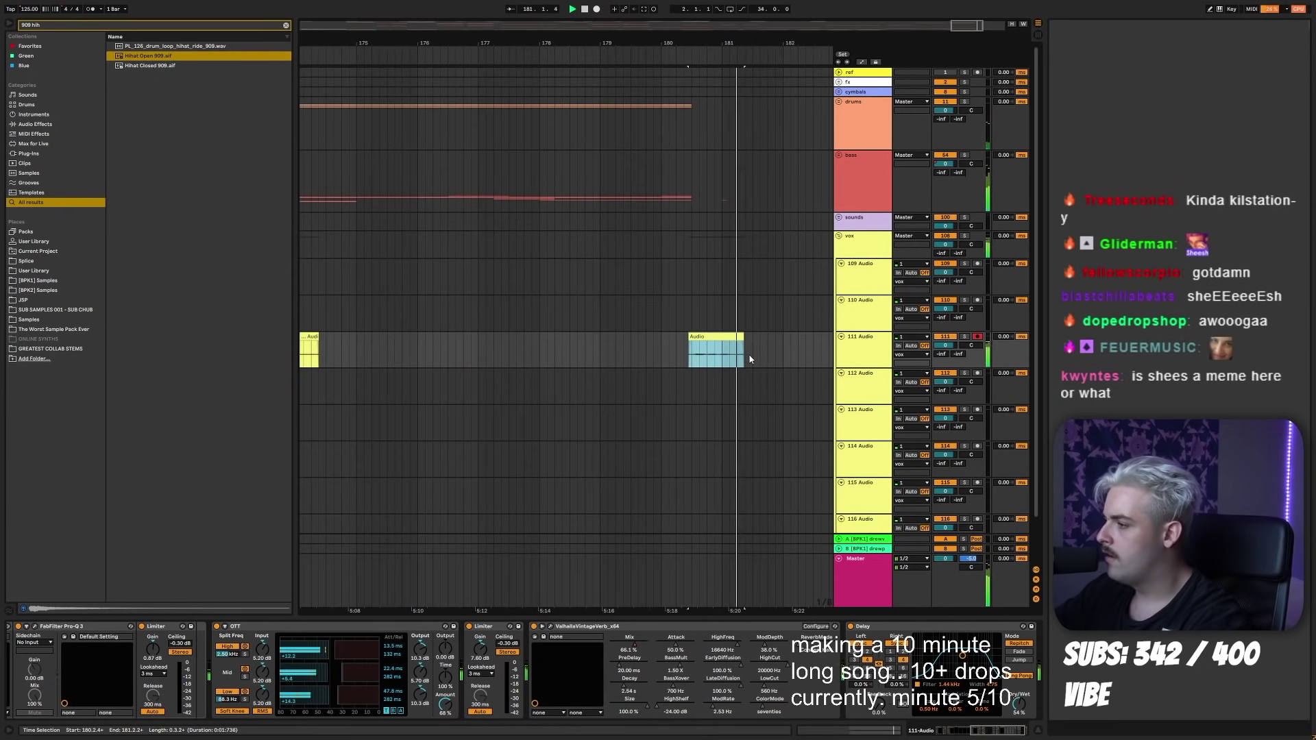
# - Place the insert marker at bar 182 and switch to the Splice sample library
pyautogui.moveTo(715, 152); pyautogui.dragTo(767, 204)
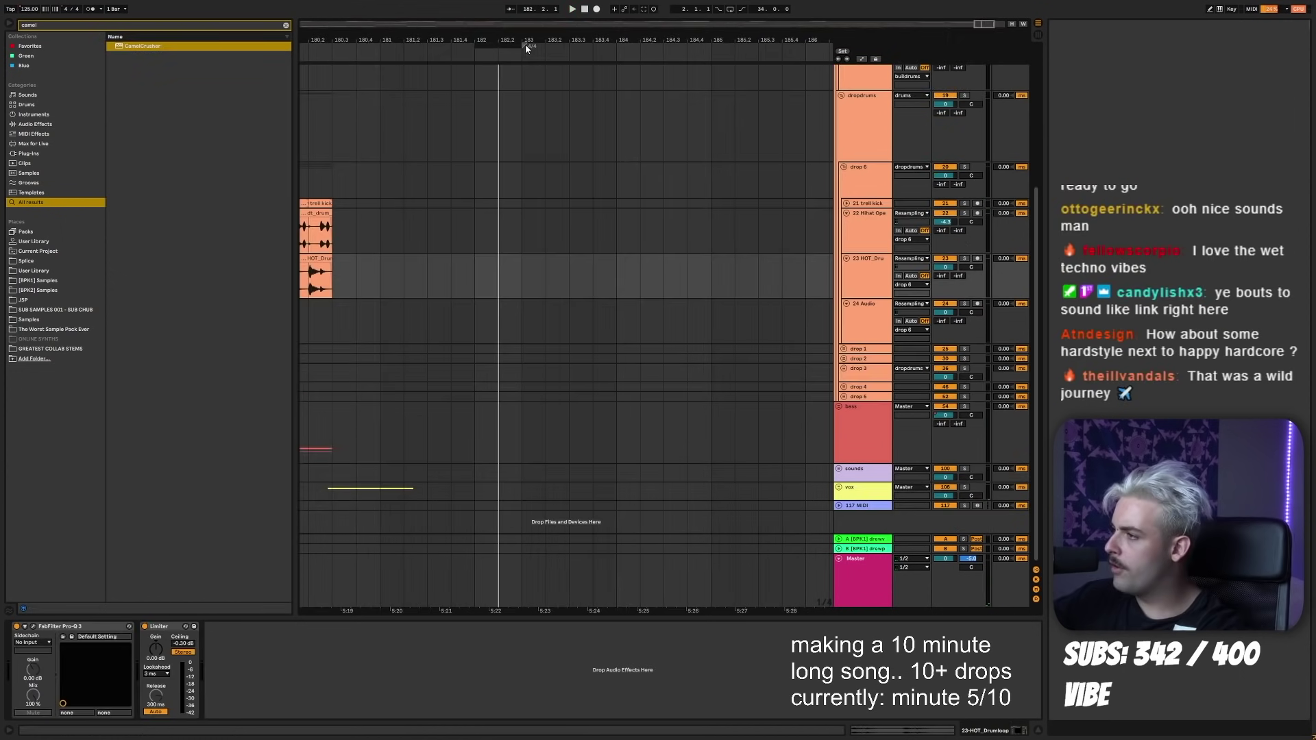
pyautogui.click(475, 72)
pyautogui.hotkey('alt', 'Tab')
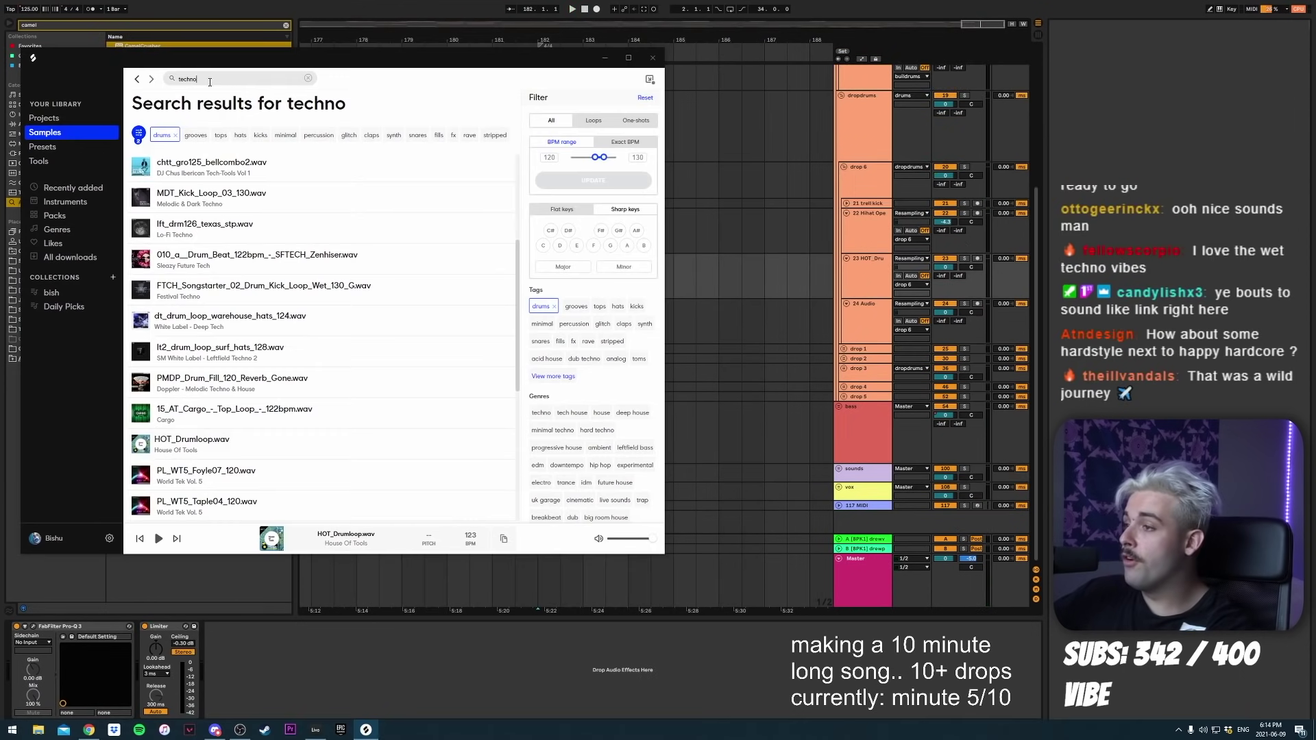
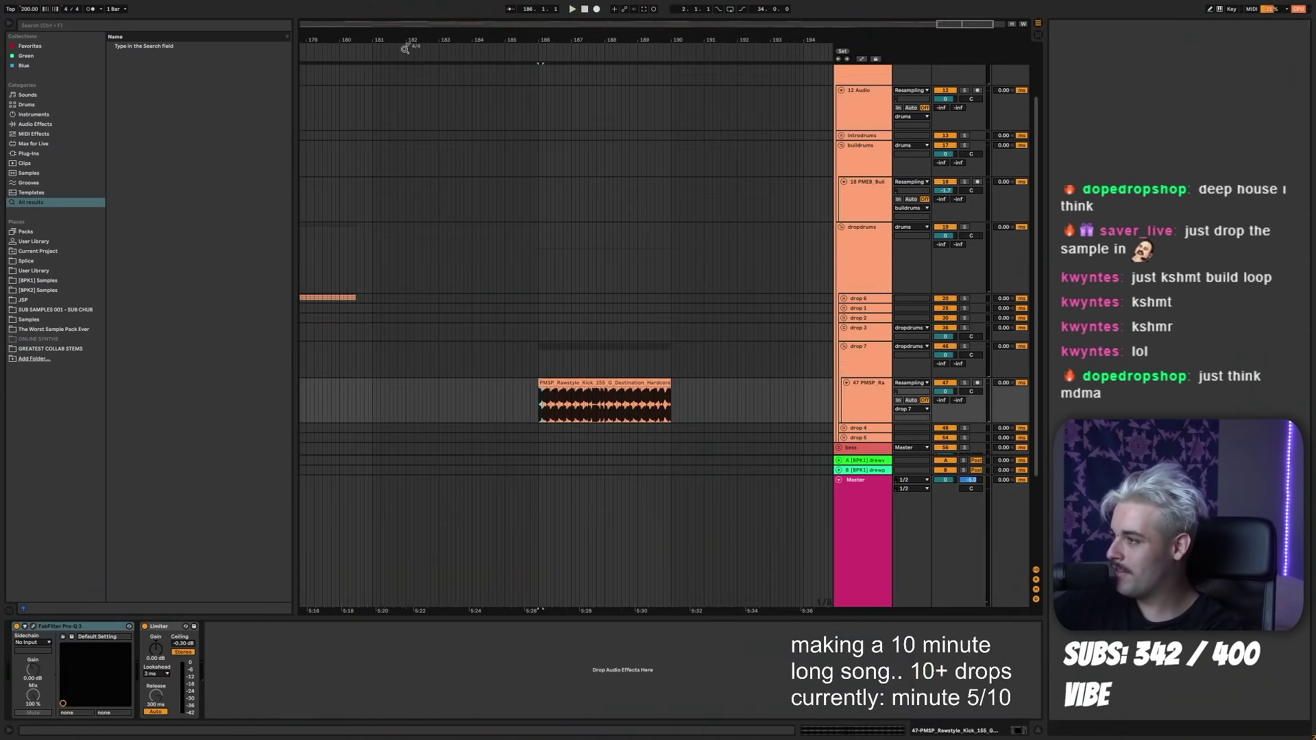
# - Fill bars 182 to 186 of the drop 7 kick track with repeated short slices of the PMSP_Rawstyle_Kick clip
pyautogui.moveTo(405, 49); pyautogui.dragTo(417, 403)
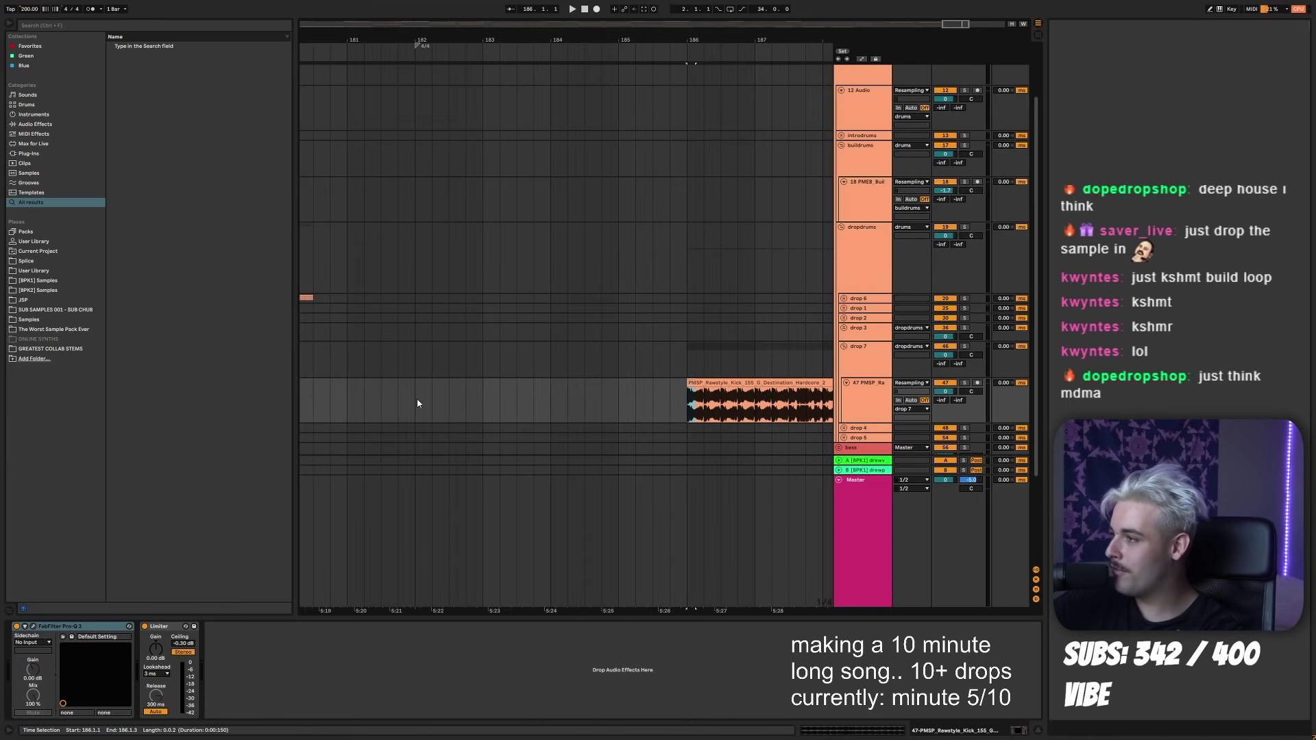
pyautogui.hotkey('ctrl', 'z')
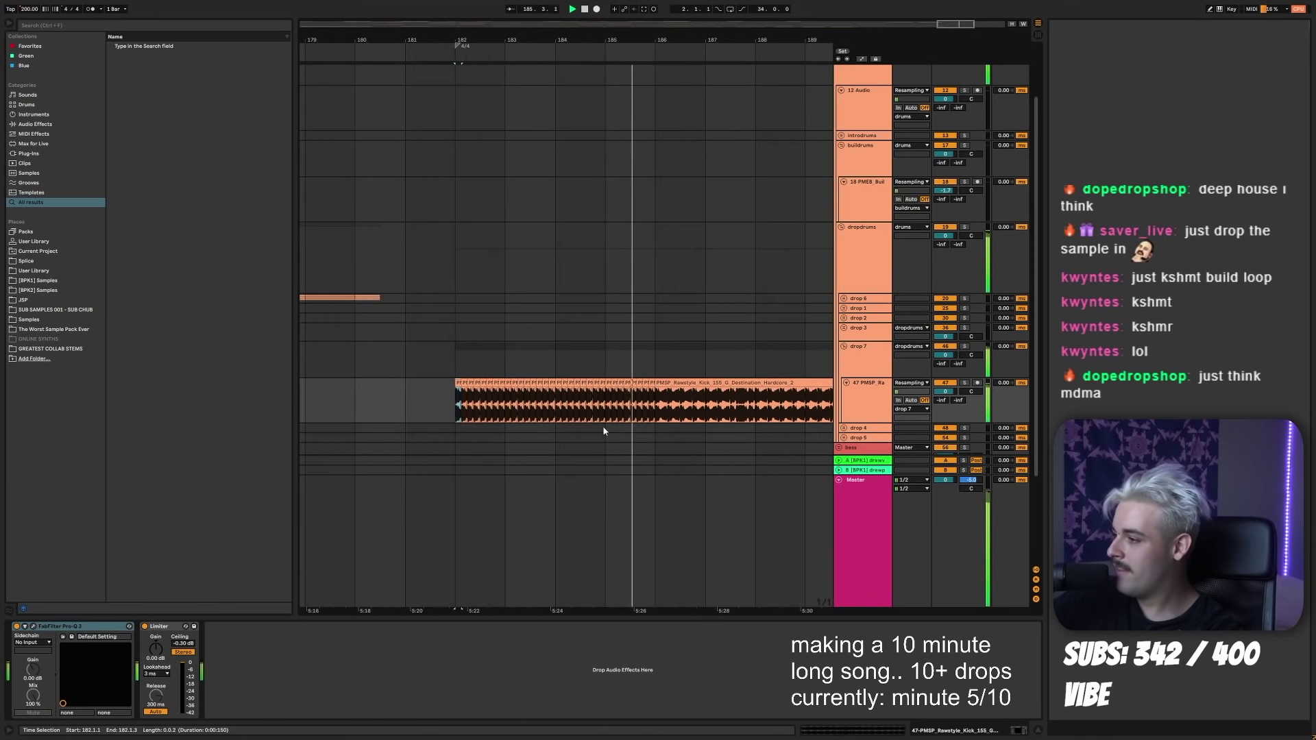
pyautogui.press('a')
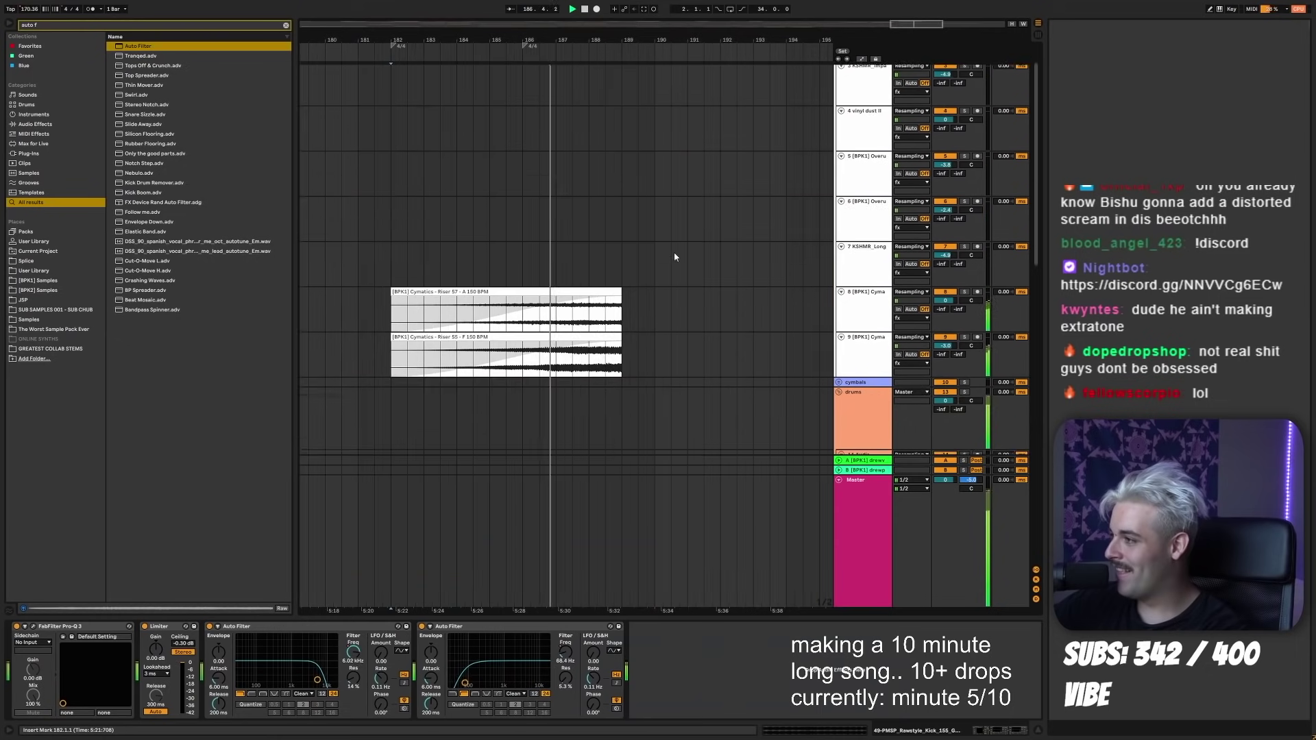
# - Delete about one bar of the drop 7 kick clips around bar 189 to leave a gap
pyautogui.scroll(-15, 675, 256)
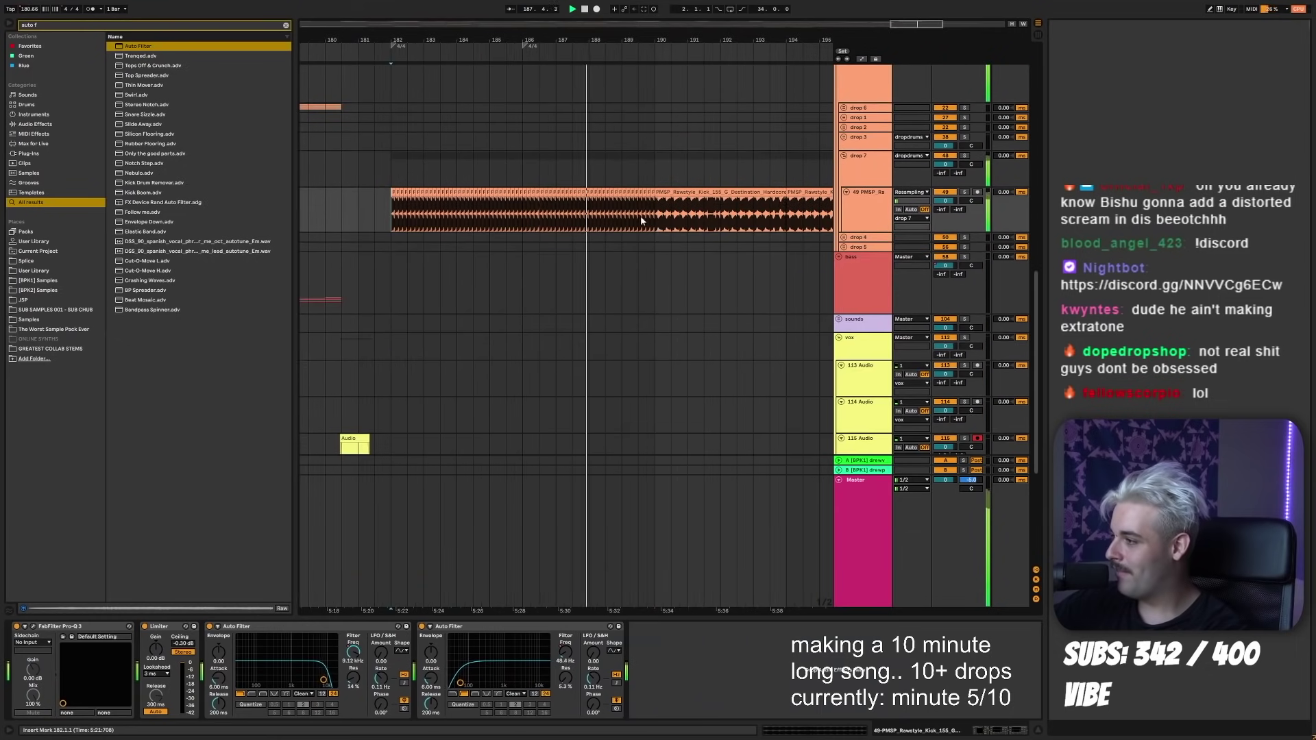
pyautogui.moveTo(654, 214); pyautogui.dragTo(626, 208)
pyautogui.press('Delete')
pyautogui.press('space')
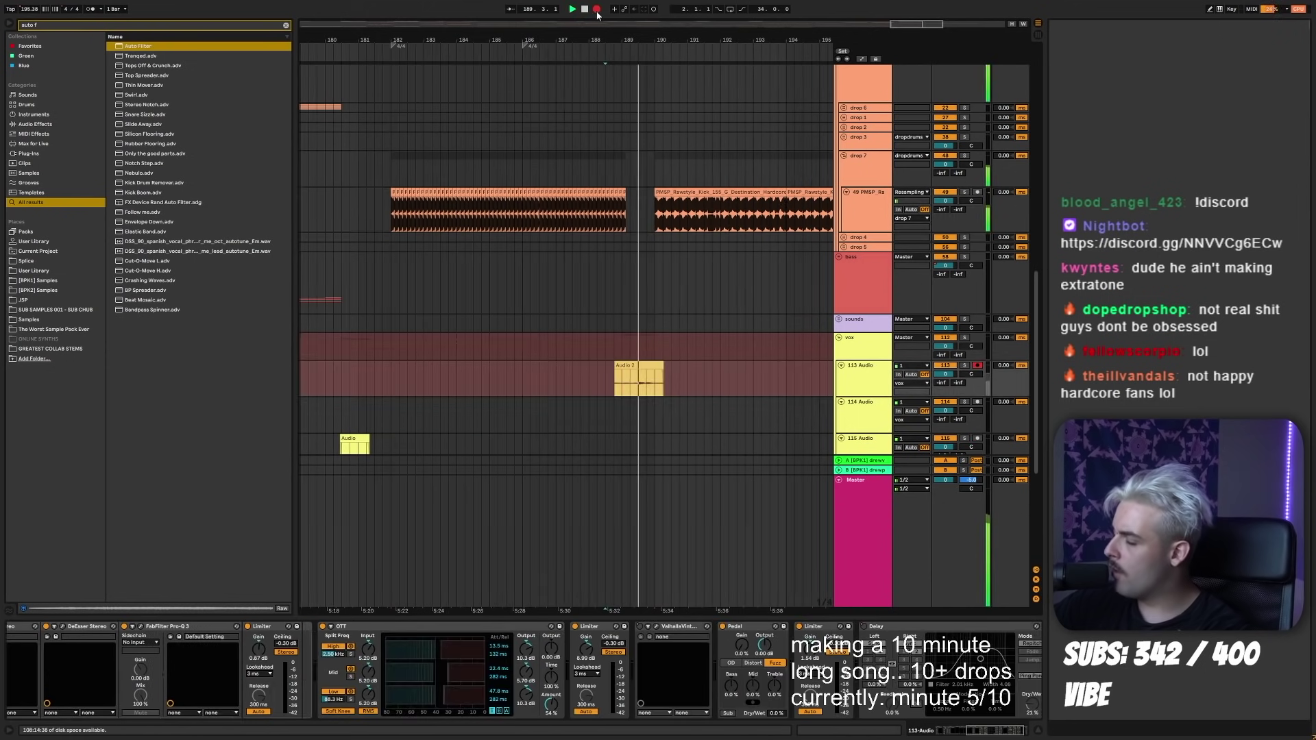
# - Stop the vocal recording on 113 Audio, play it back and delete the selection around bars 188 to 189
pyautogui.press('space')
pyautogui.press('space')
pyautogui.moveTo(644, 366); pyautogui.dragTo(588, 381)
pyautogui.press('Delete')
pyautogui.press('Delete')
# - Select the rawstyle kick loop's track in drop 7
pyautogui.click(661, 216)
pyautogui.click(875, 196)
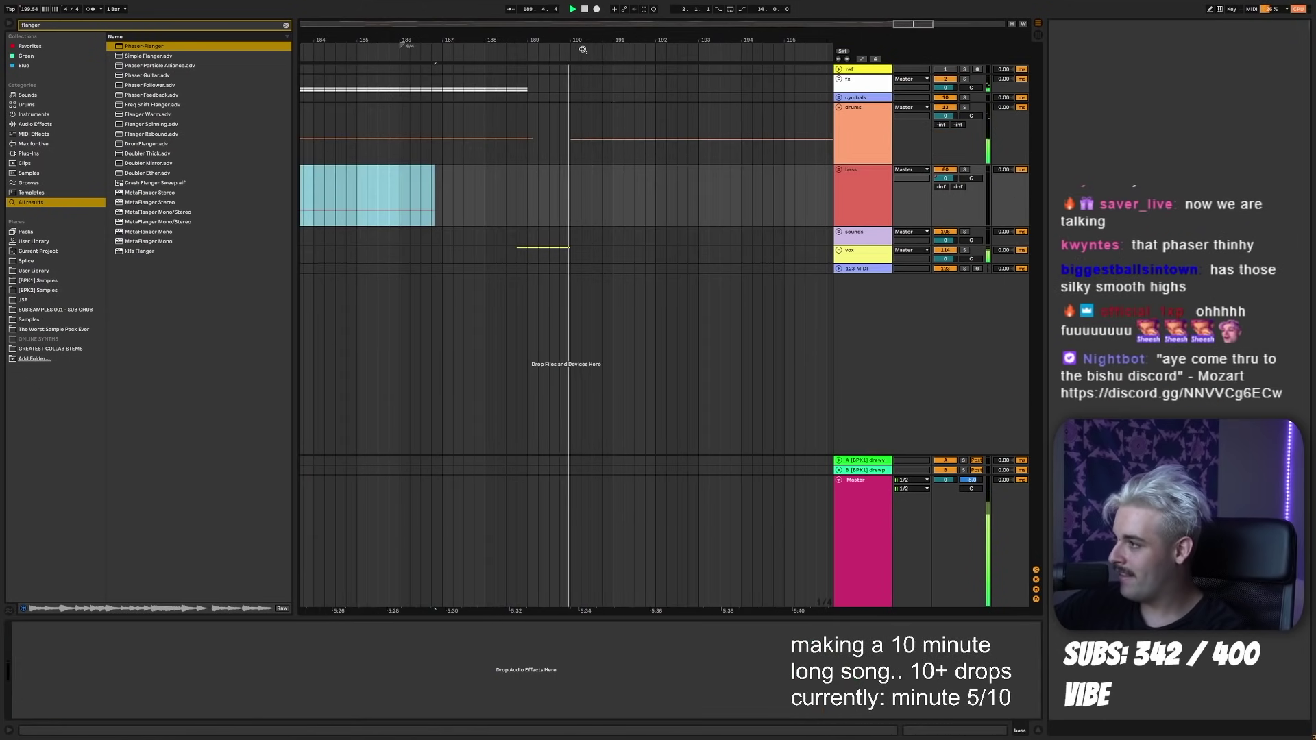
pyautogui.moveTo(584, 49); pyautogui.dragTo(632, 29)
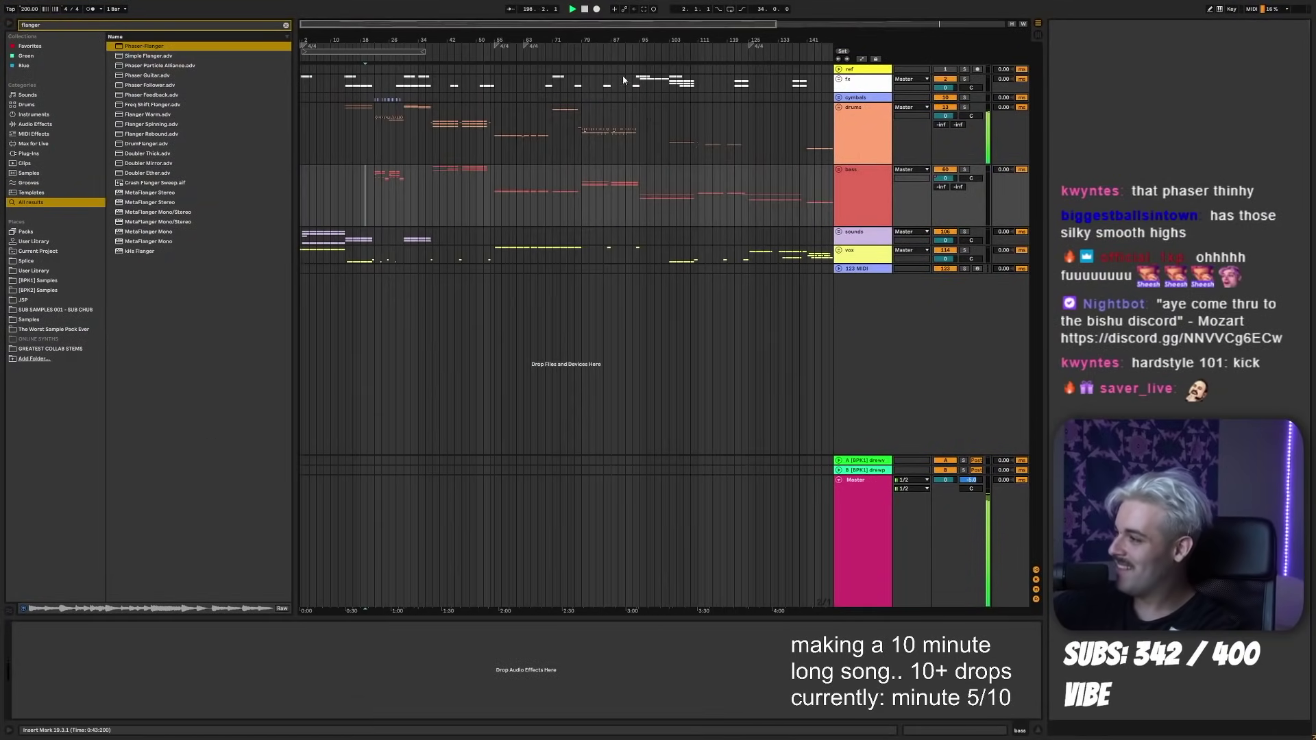
# - Switch to Splice and get the 09_HED_Kit_02_Kick_B.wav loop from the hardcore kick results
pyautogui.hotkey('alt', 'Tab')
pyautogui.scroll(2, 322, 336)
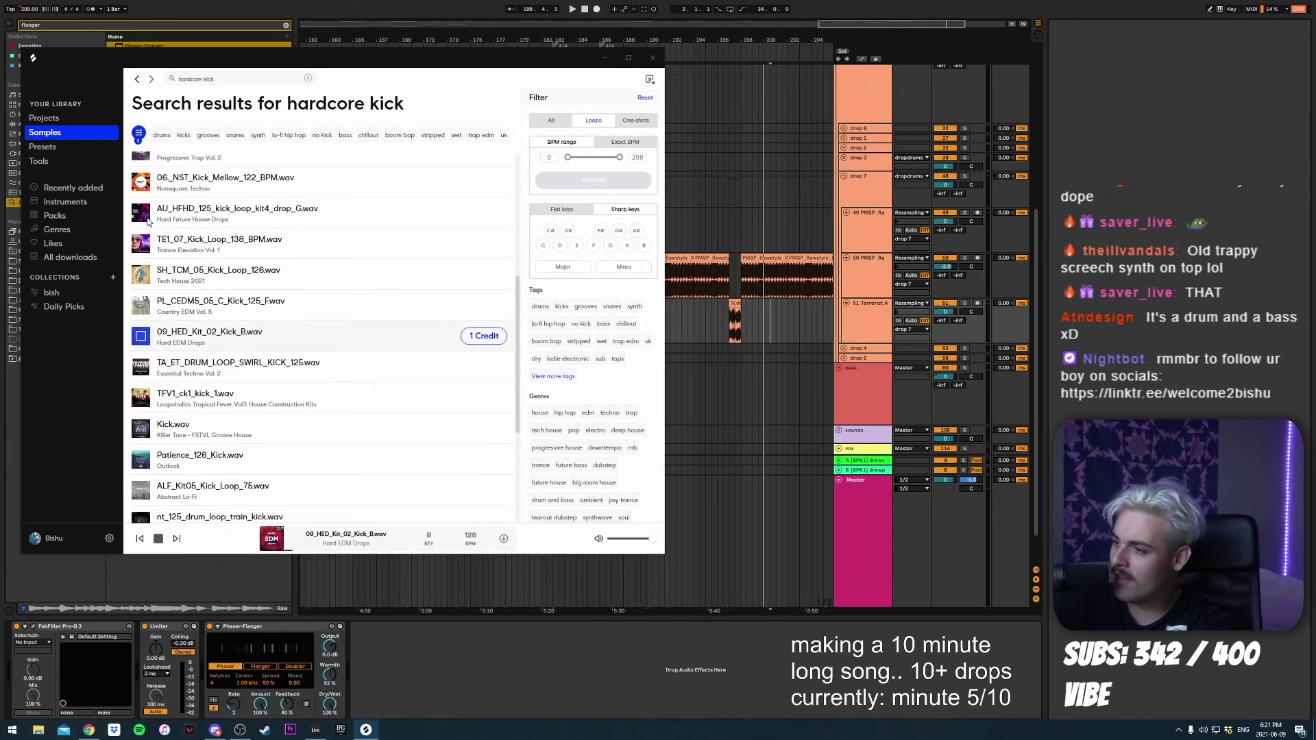
pyautogui.click(481, 351)
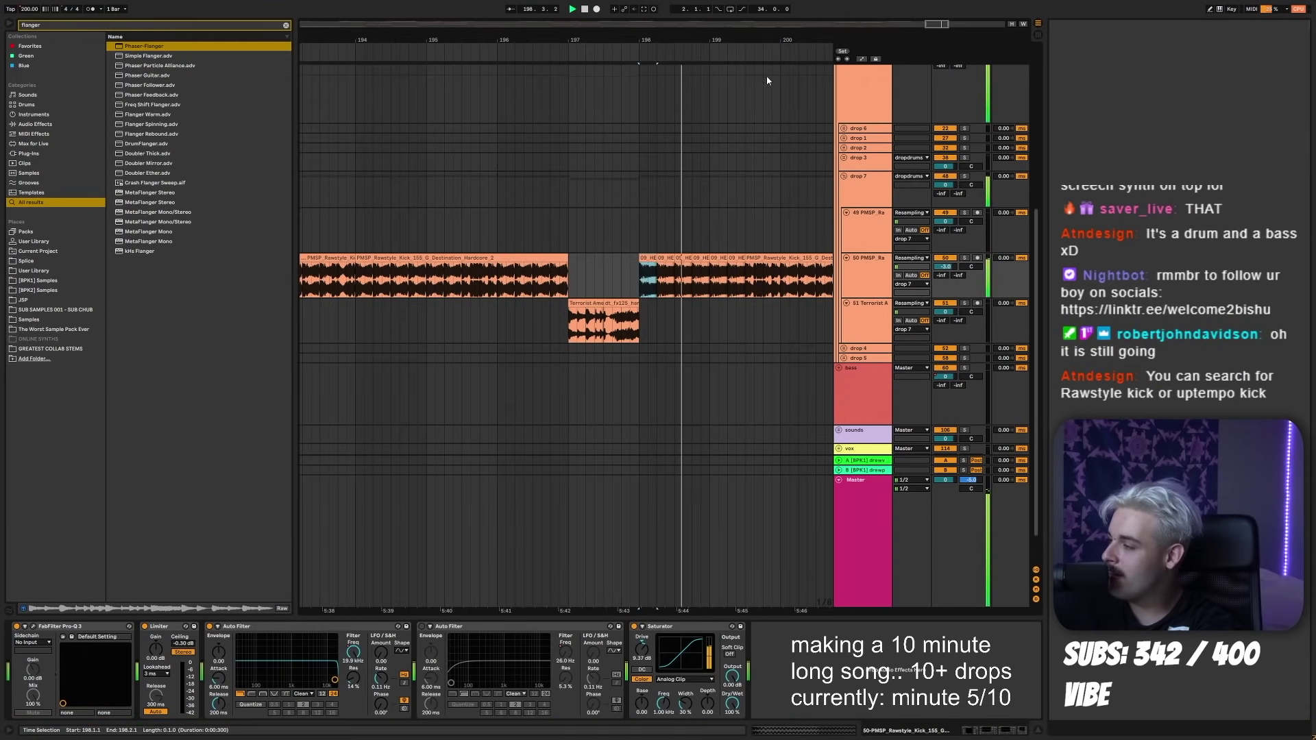
# - Repeat the two-bar sliced kick pattern starting at bar 198 of drop 7 until bar 206
pyautogui.moveTo(783, 40); pyautogui.dragTo(647, 22)
pyautogui.keyDown('shift'); pyautogui.click(639, 283); pyautogui.keyUp('shift')
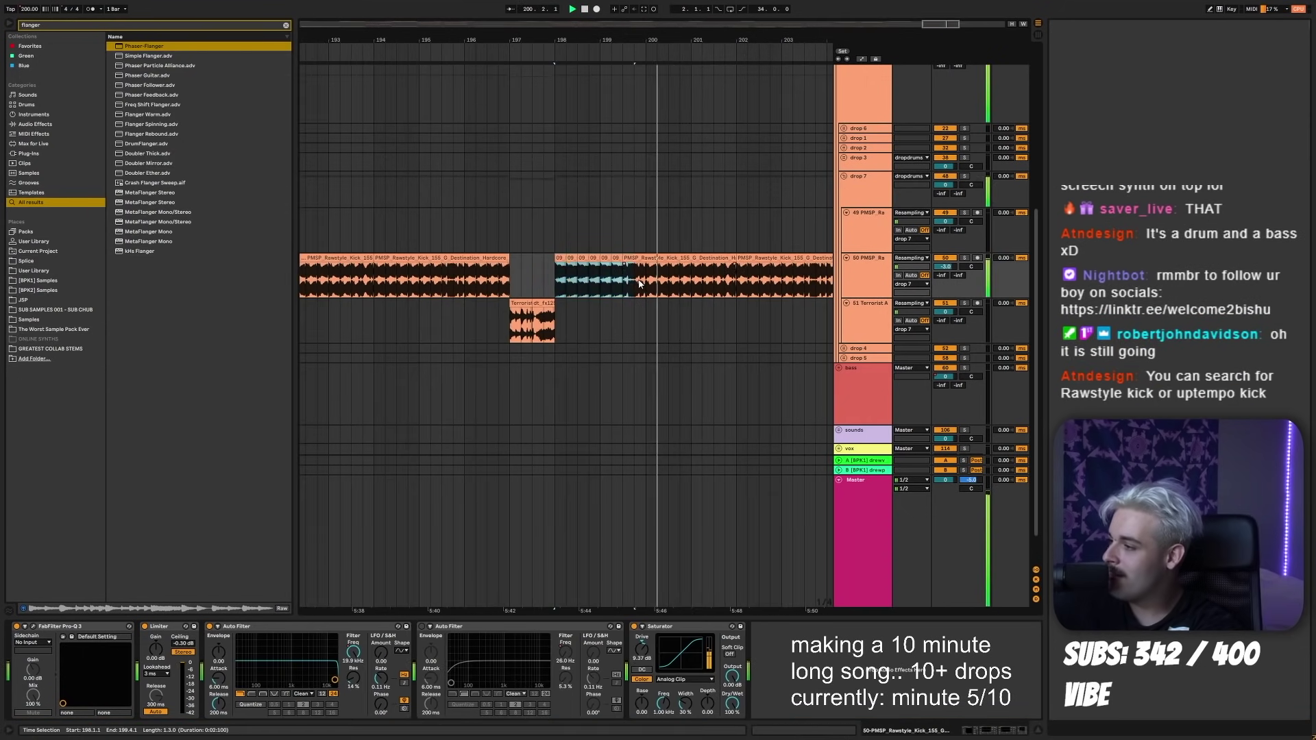
pyautogui.hotkey('ctrl', 'd')
pyautogui.hotkey('ctrl', 'd')
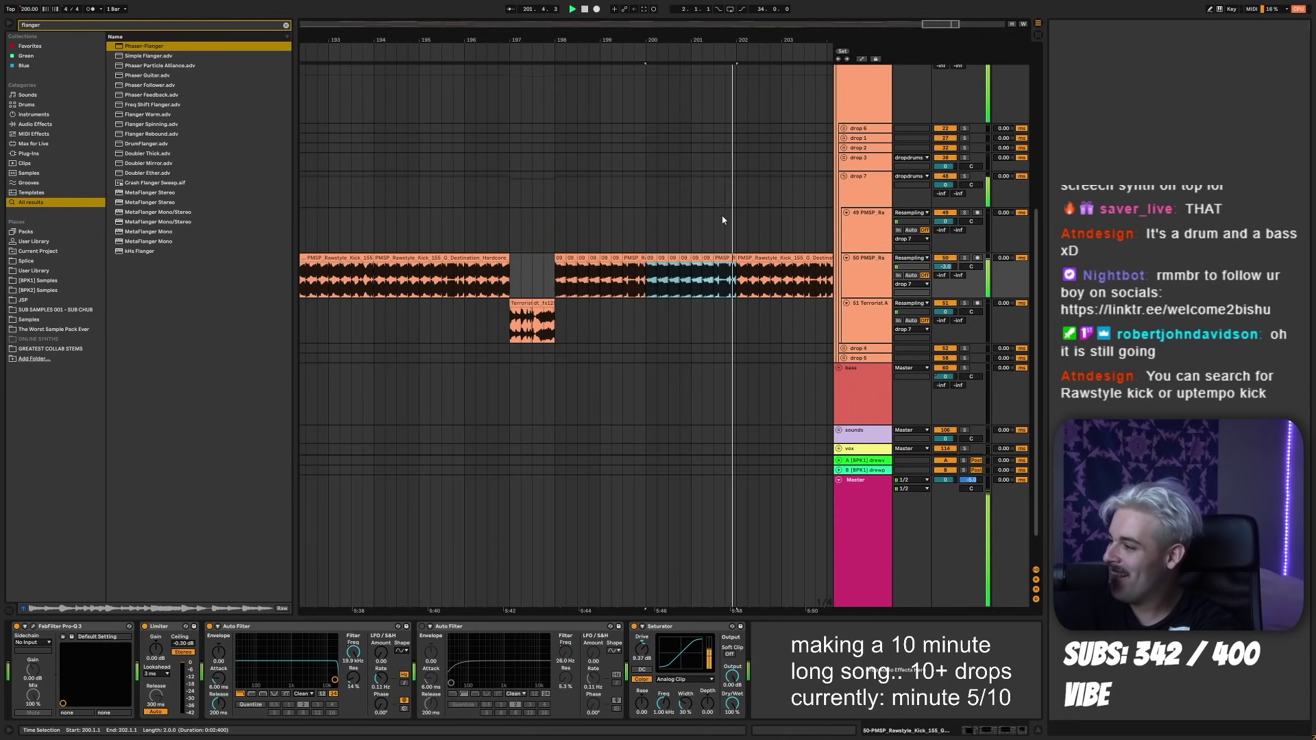
pyautogui.moveTo(764, 58); pyautogui.dragTo(629, 31)
pyautogui.hotkey('ctrl', 'd')
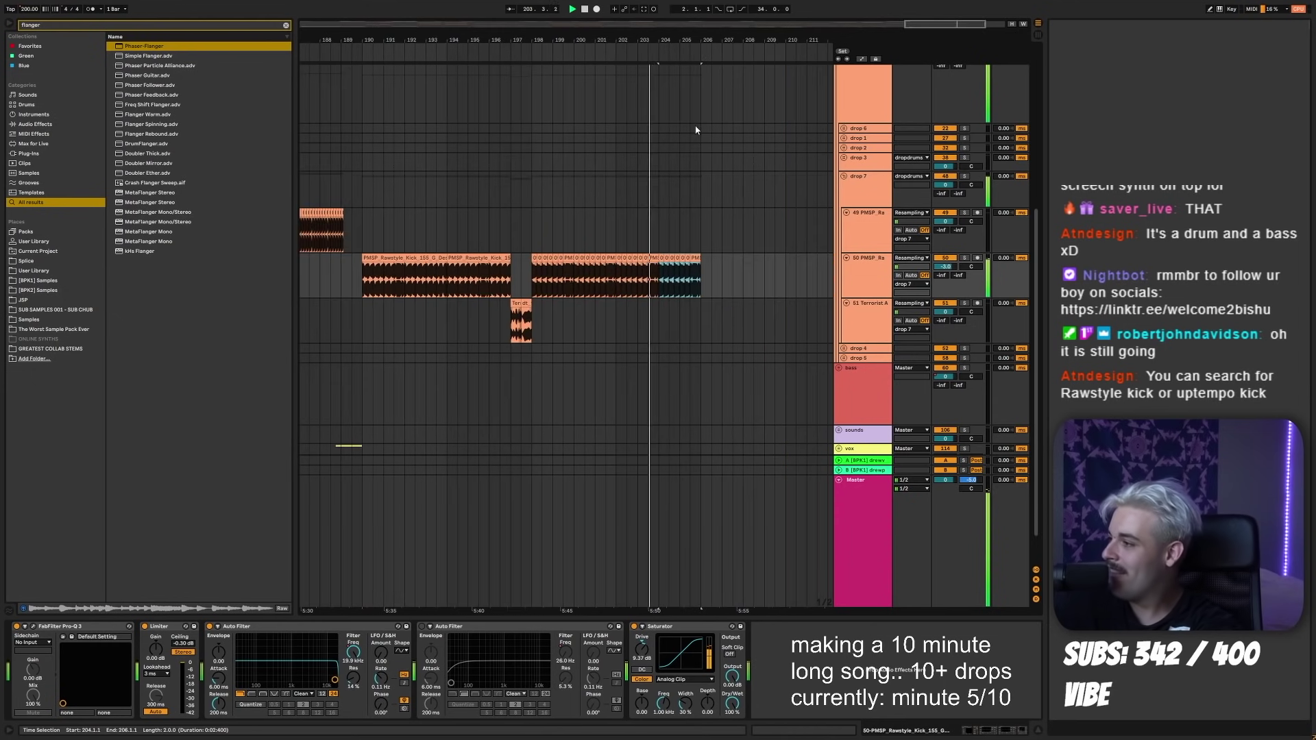
# - Replace the last 09_HED kick section around bar 204 with the Johnny Amen break and play back the drop 7 ending
pyautogui.click(648, 281)
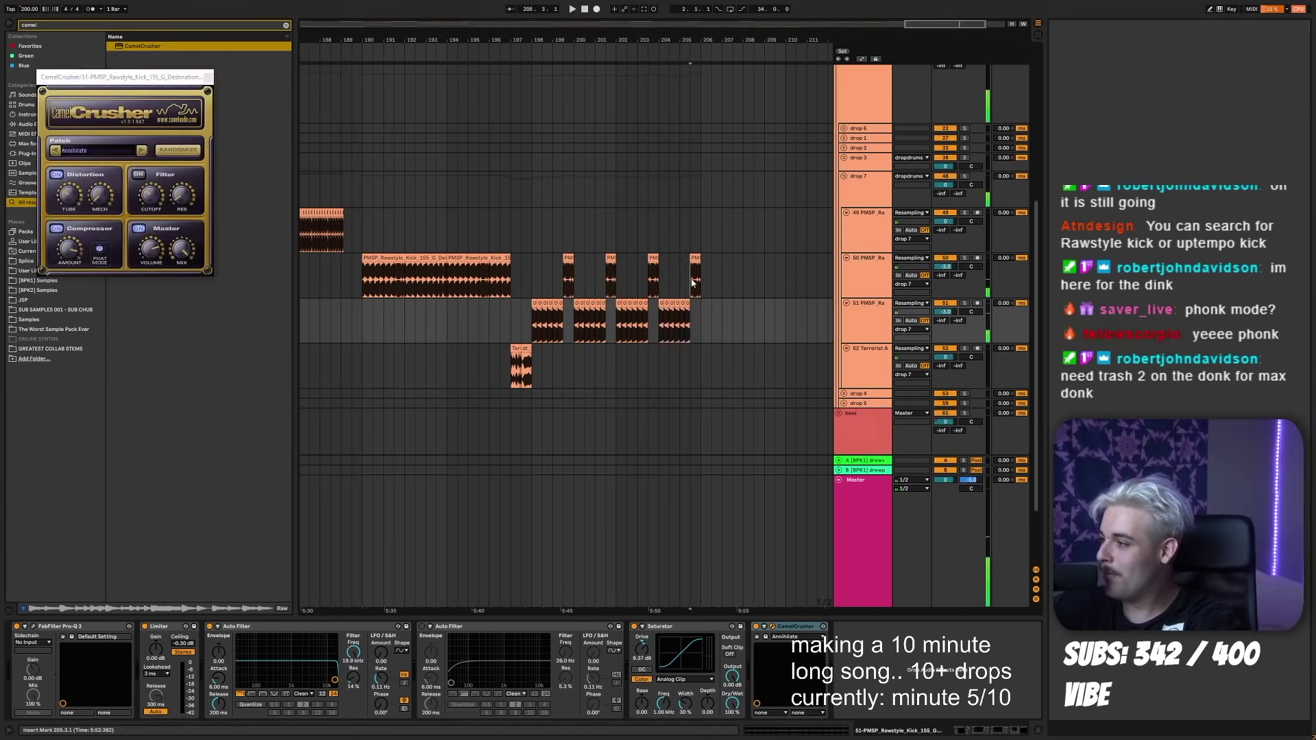
pyautogui.click(536, 257)
pyautogui.click(668, 329)
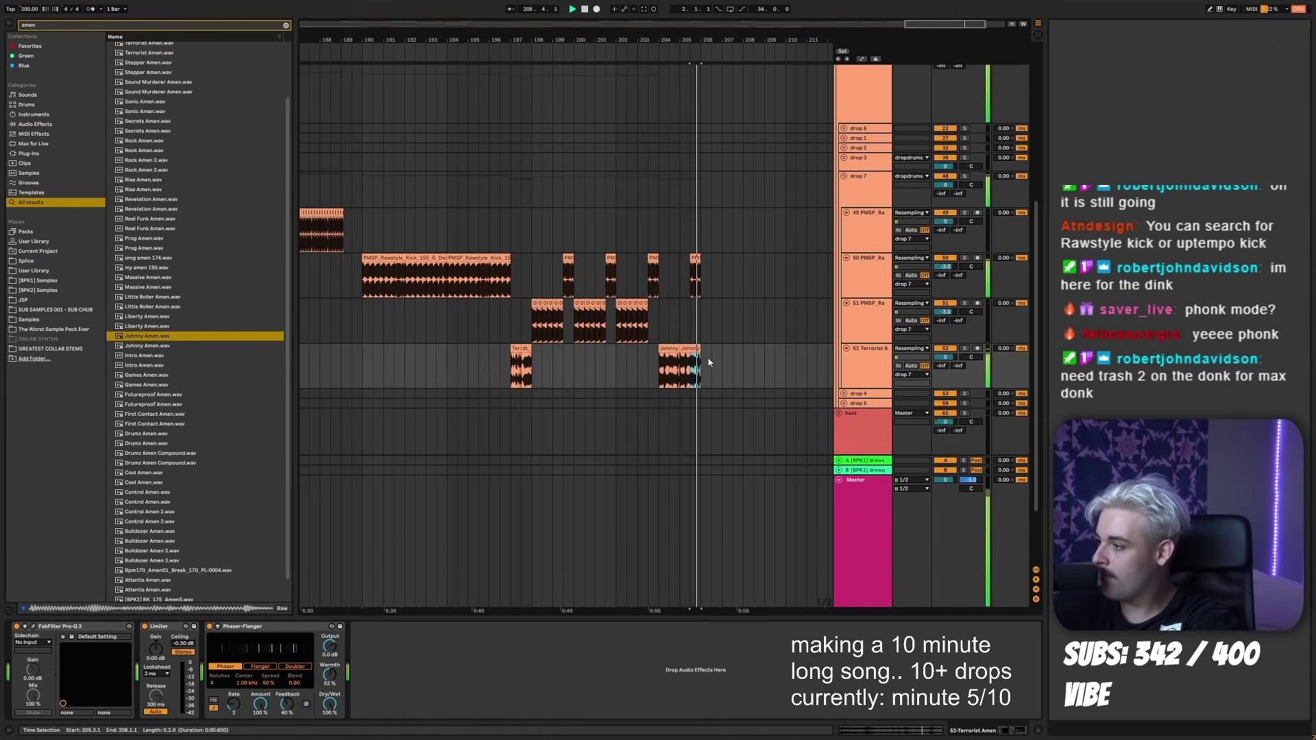
pyautogui.moveTo(710, 276); pyautogui.dragTo(691, 276)
pyautogui.press('space')
# - Place the KSHMR sweep and the two Cymatics risers on the fx tracks ahead of bar 206 and save the project
pyautogui.scroll(-5, 717, 168)
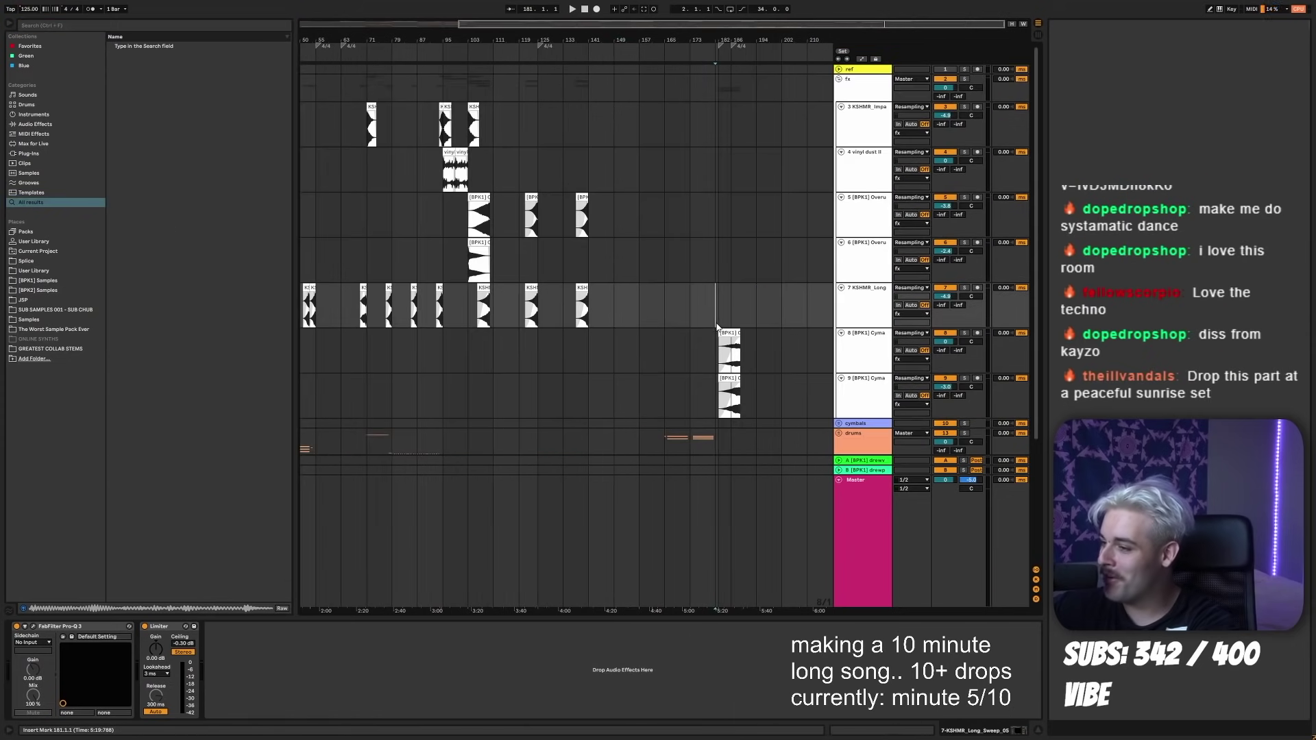
pyautogui.click(664, 353)
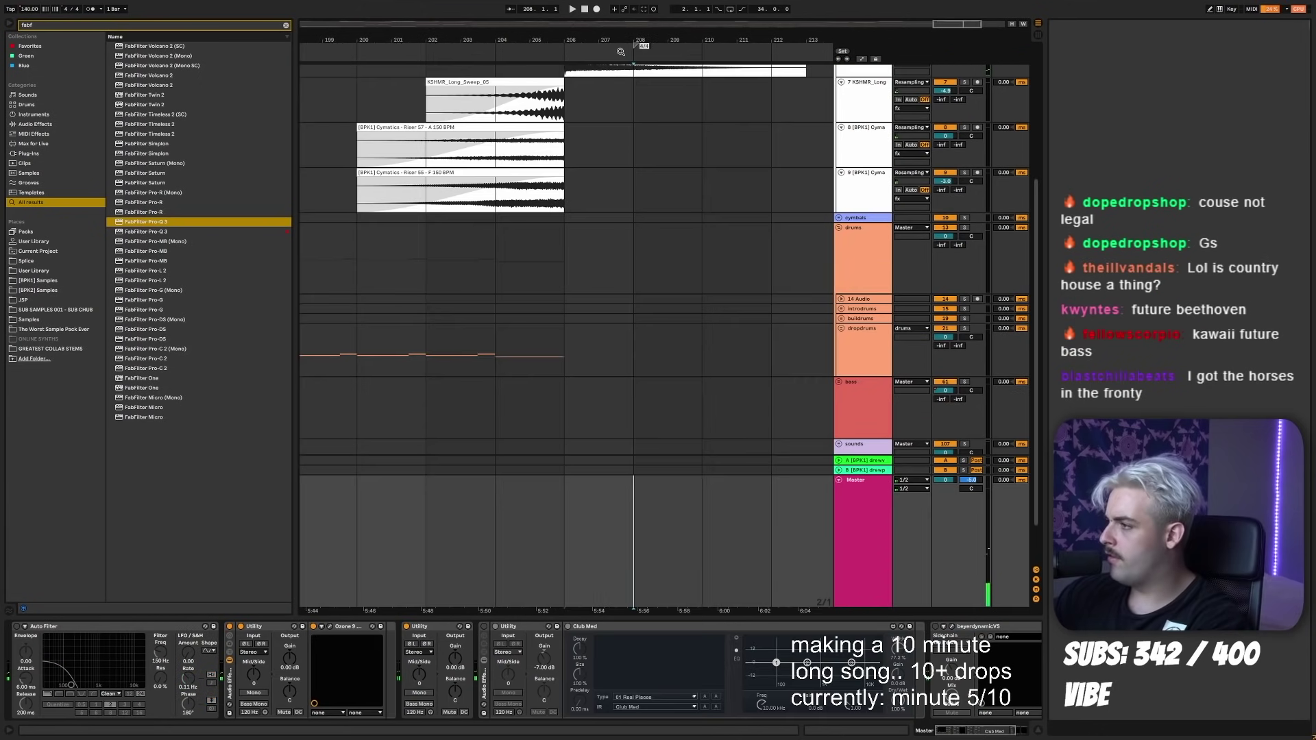
pyautogui.press('a')
pyautogui.hotkey('ctrl', 's')
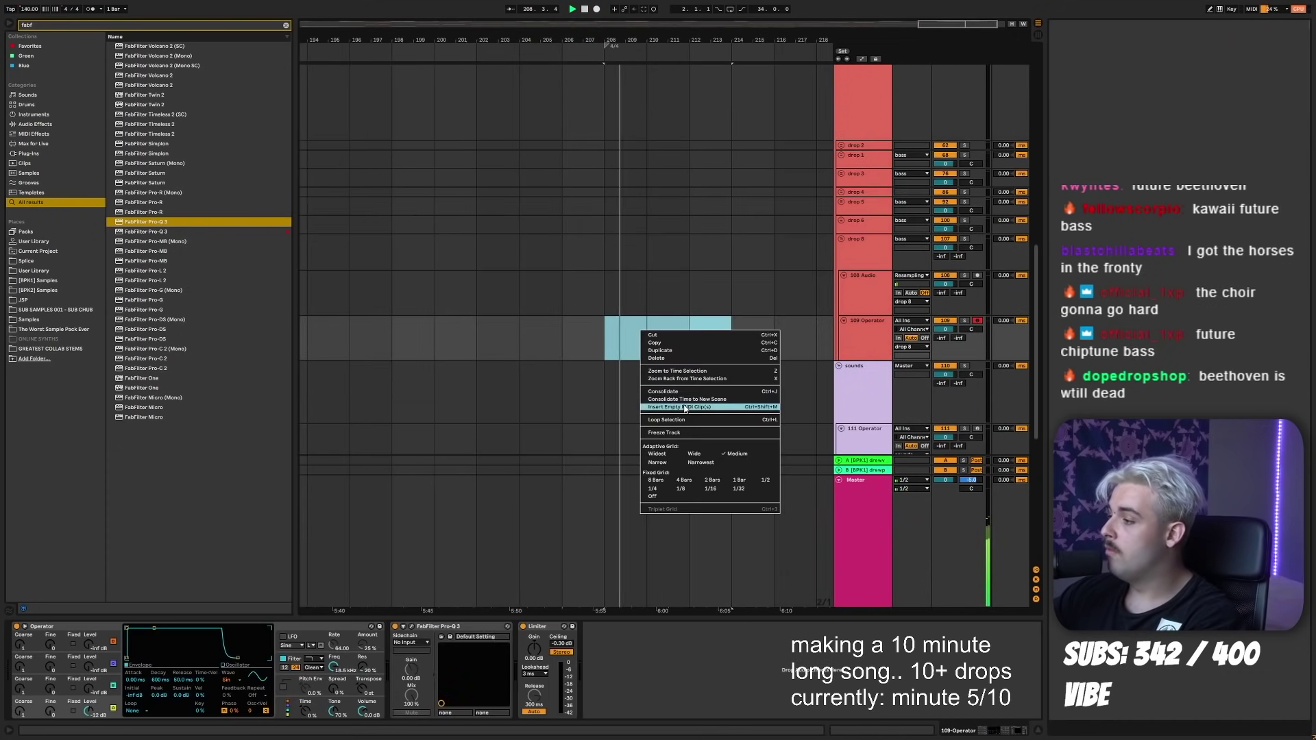
# - Insert a six-bar MIDI clip at bar 208 in drop 8 and extend the fourth F3-A3-C4 chord to the end of its first bar
pyautogui.click(684, 405)
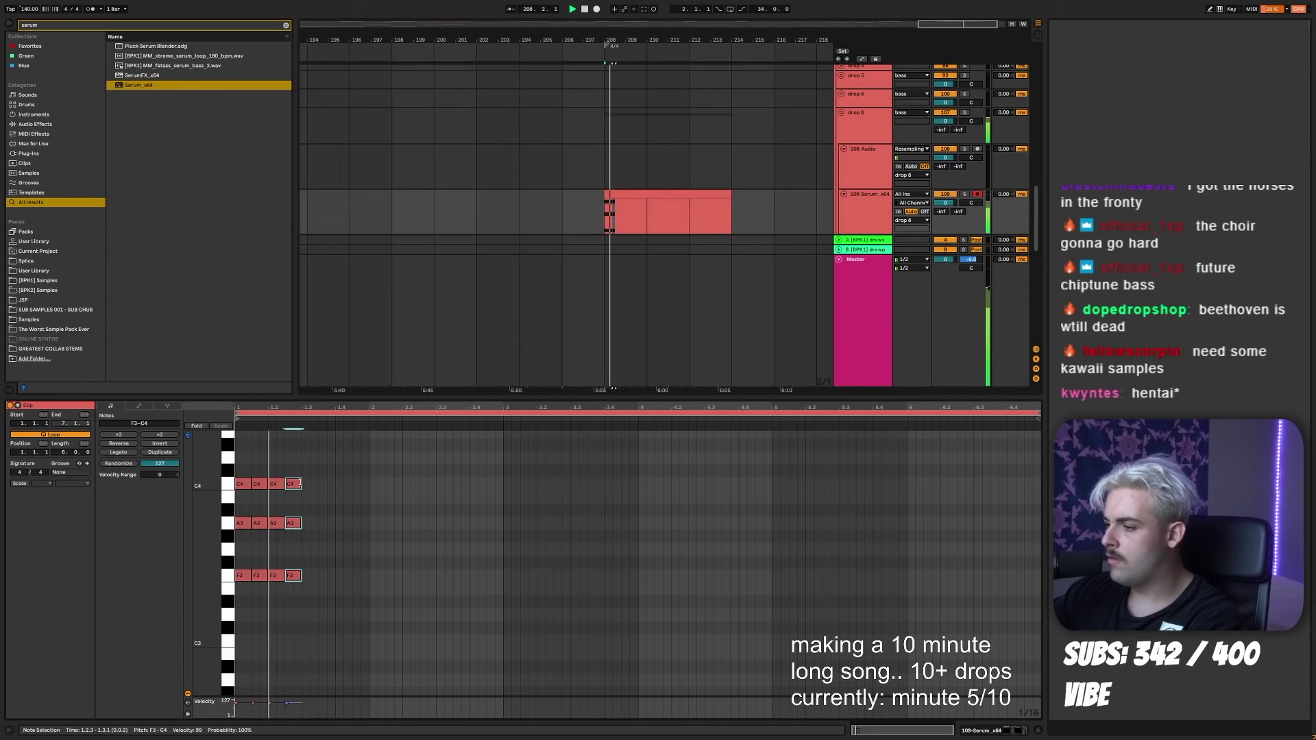
pyautogui.moveTo(302, 484); pyautogui.dragTo(368, 484)
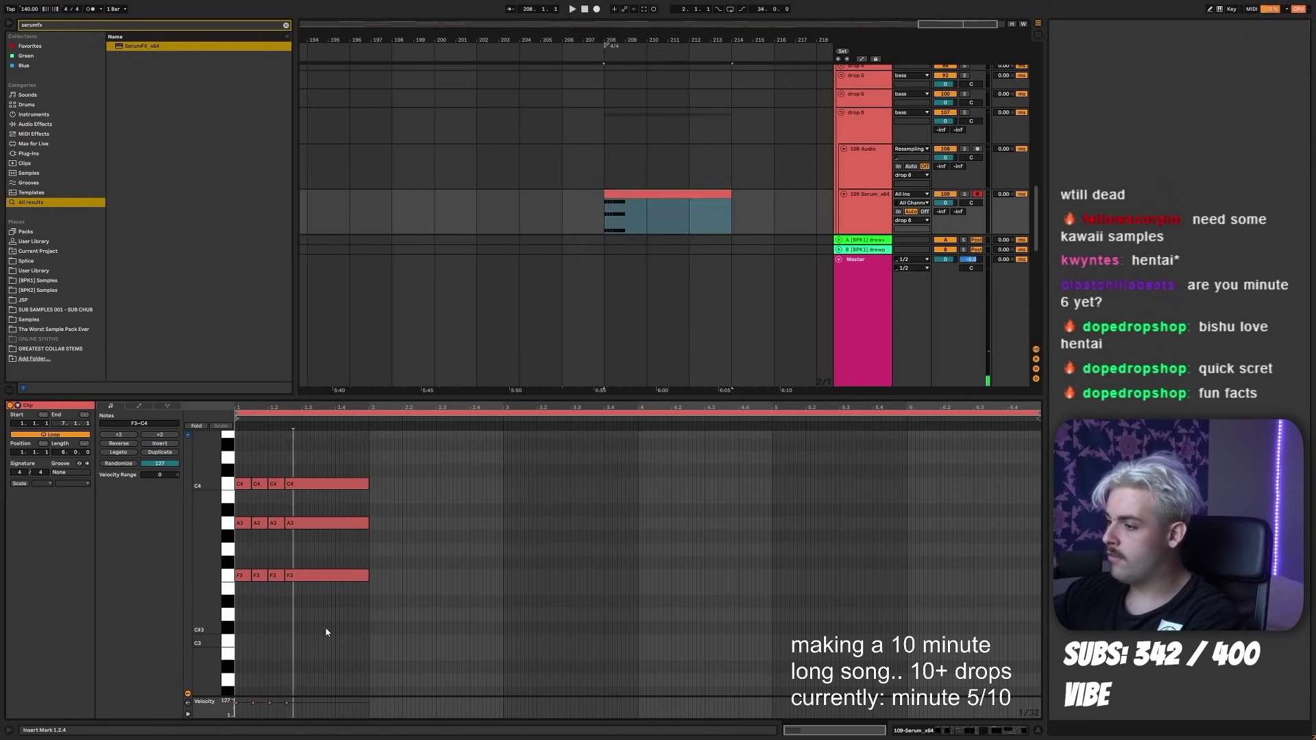
# - Duplicate the first bar of chords into the second bar and transpose the copy down three semitones
pyautogui.moveTo(381, 630); pyautogui.dragTo(246, 451)
pyautogui.hotkey('ctrl', 'd')
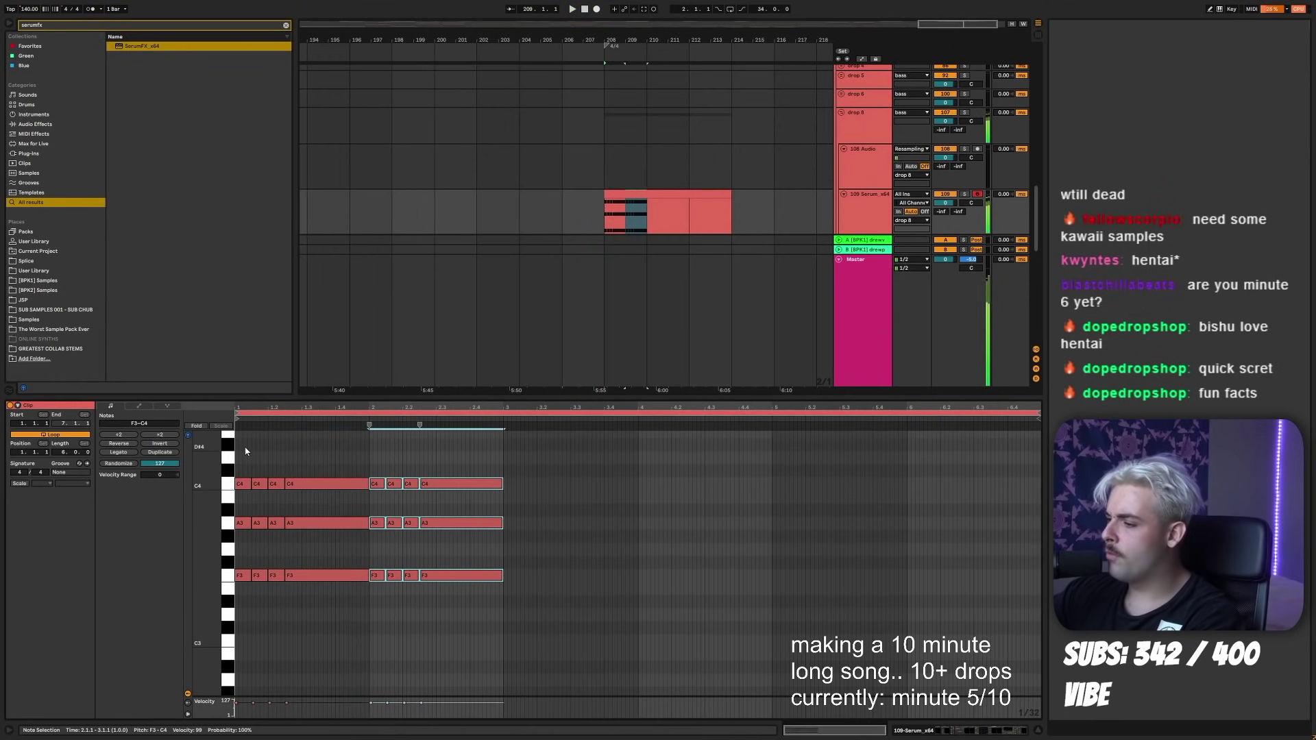
pyautogui.press('Down')
pyautogui.press('Down')
pyautogui.press('Down')
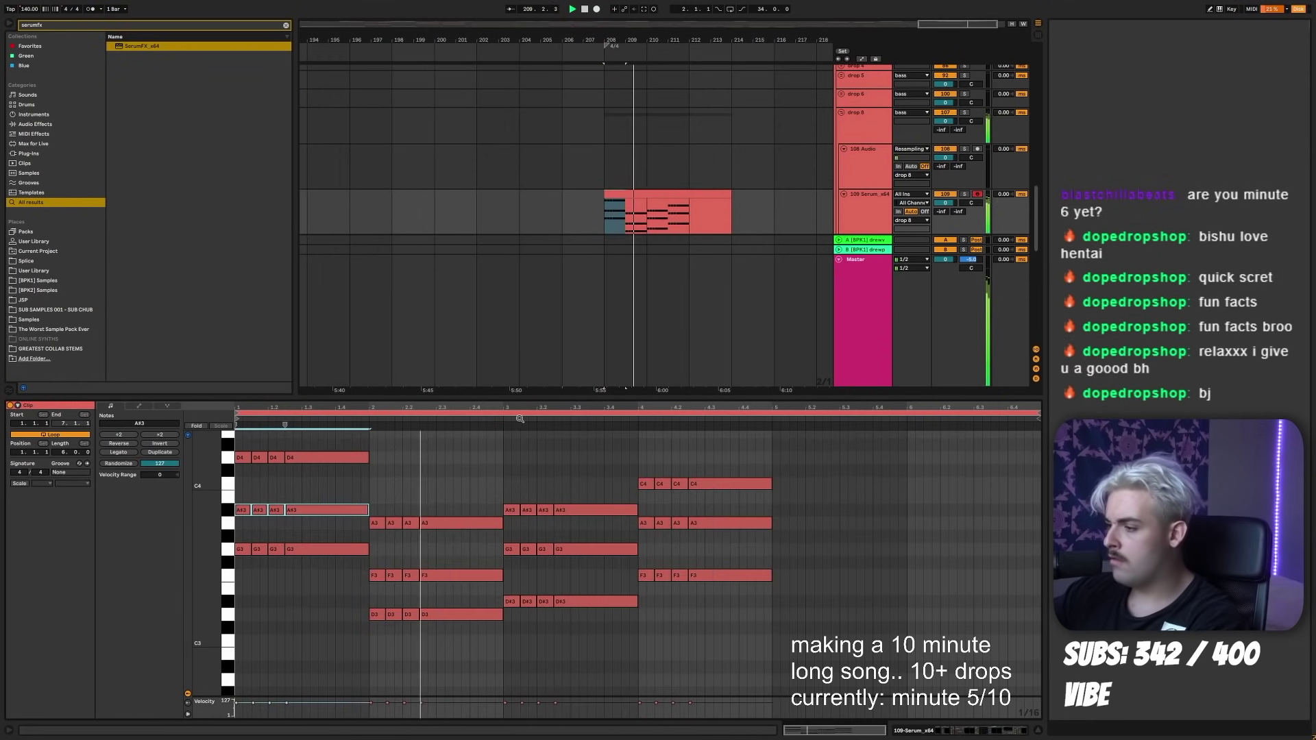
# - Duplicate the four-bar chord progression from bar 208 to bar 212 and consolidate both into one eight-bar clip
pyautogui.moveTo(691, 205); pyautogui.dragTo(611, 215)
pyautogui.hotkey('ctrl', '1')
pyautogui.scroll(-1, 689, 191)
pyautogui.hotkey('ctrl', 'd')
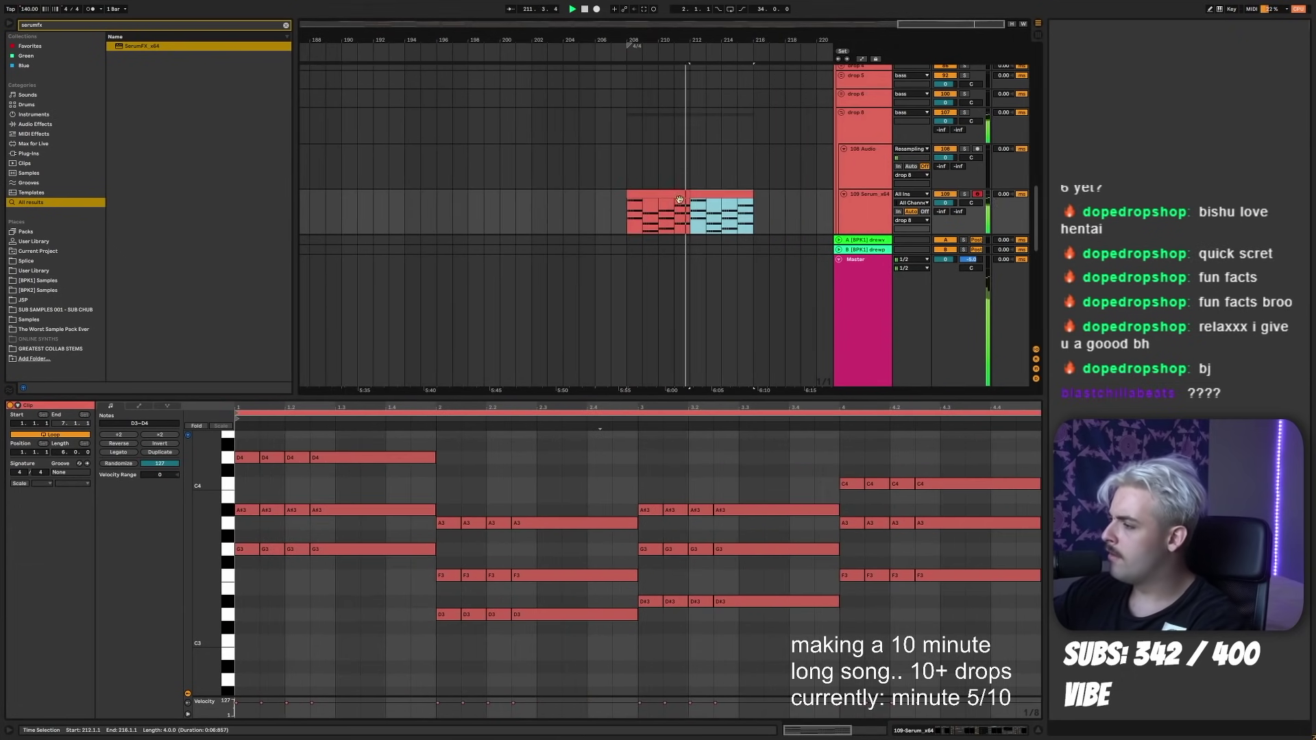
pyautogui.keyDown('shift'); pyautogui.click(664, 194); pyautogui.keyUp('shift')
pyautogui.hotkey('ctrl', 'j')
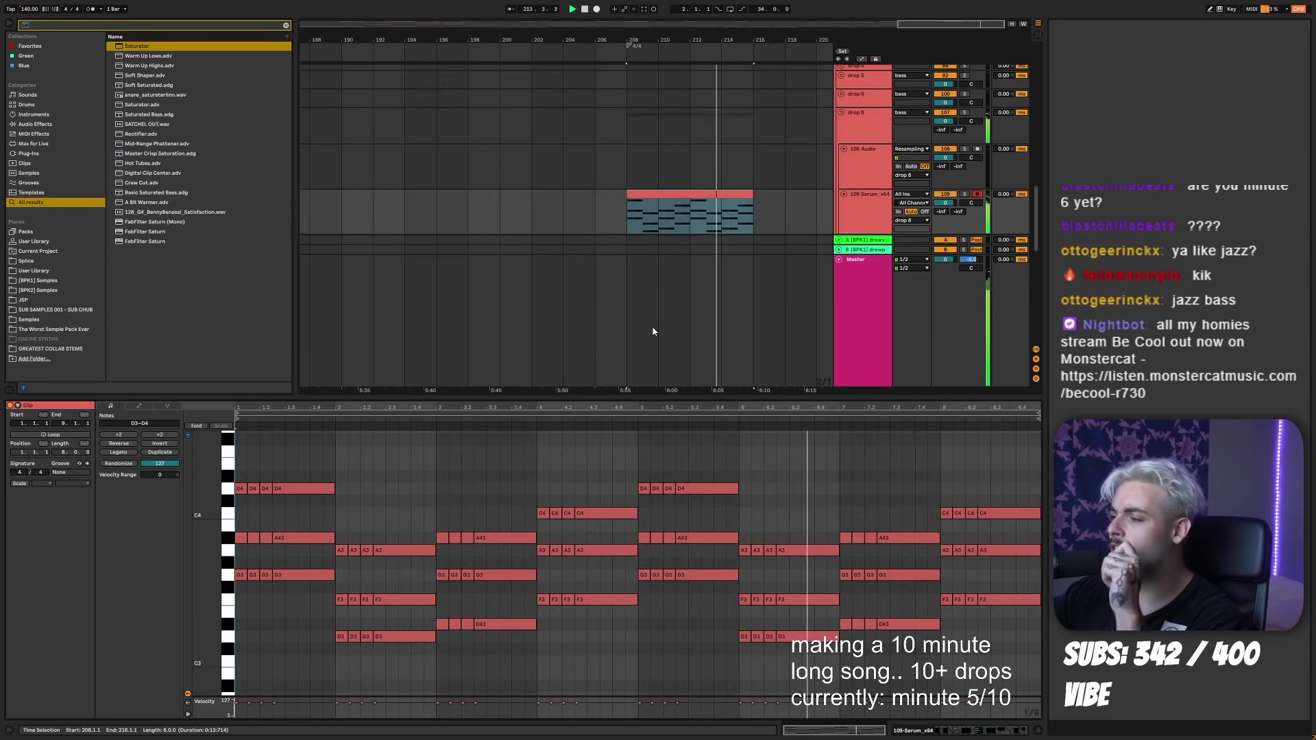
# - Add a copy of all the chord notes one octave lower and play the clip
pyautogui.click(289, 502)
pyautogui.hotkey('ctrl', 'a')
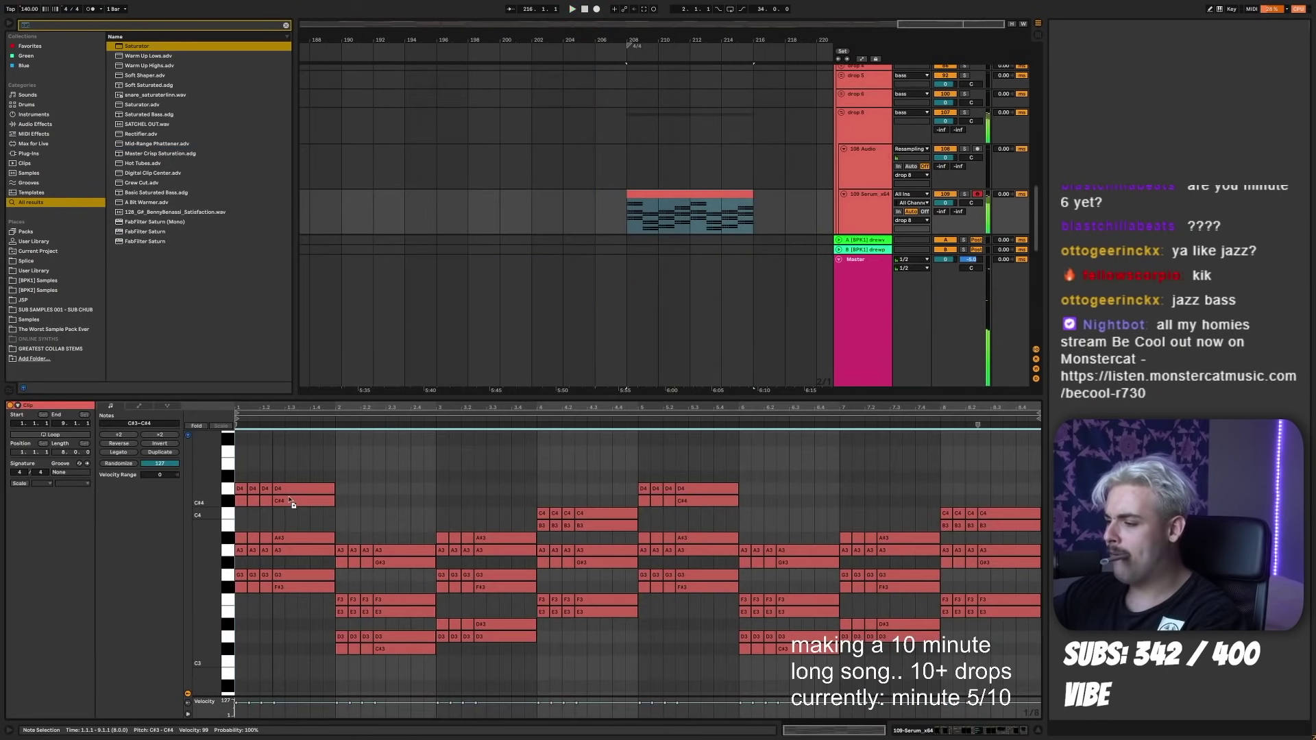
pyautogui.hotkey('shift', 'Down')
pyautogui.press('space')
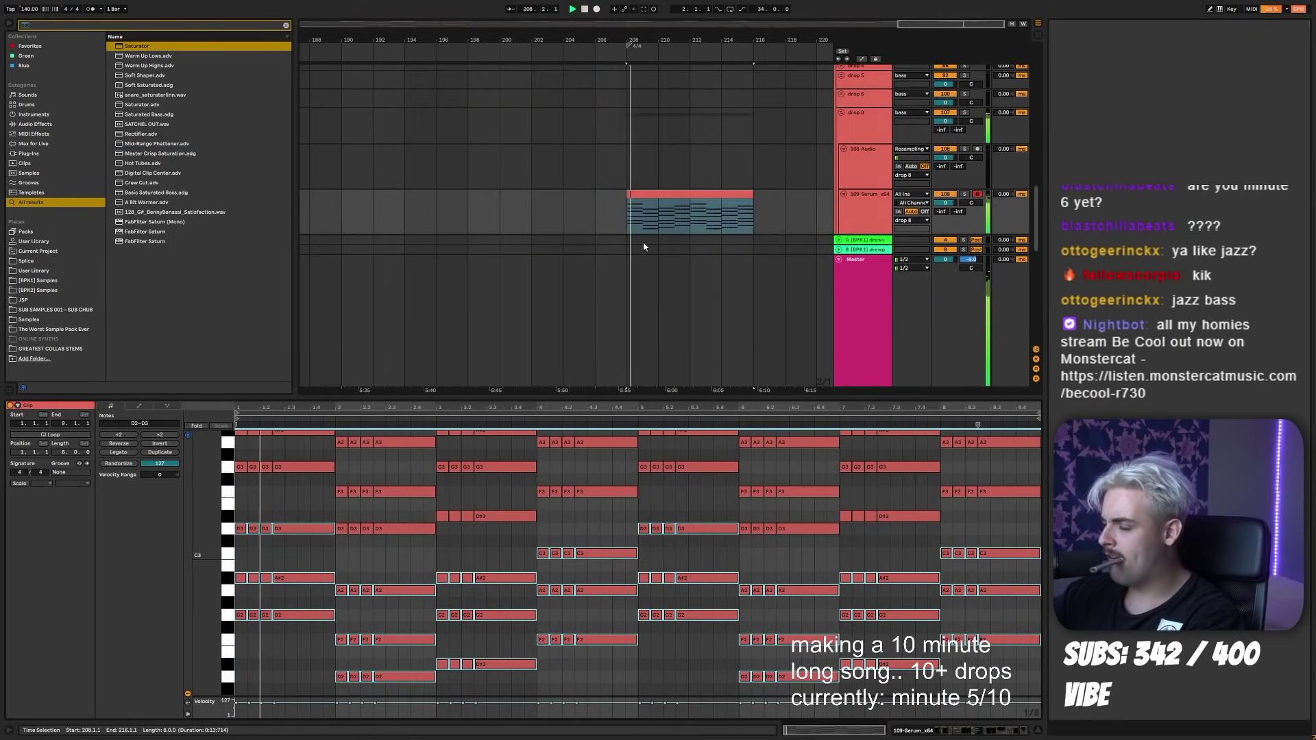
# - Show the Serum track's device chain and search the browser for "auto f"
pyautogui.hotkey('shift', 'Tab')
pyautogui.scroll(5, 787, 661)
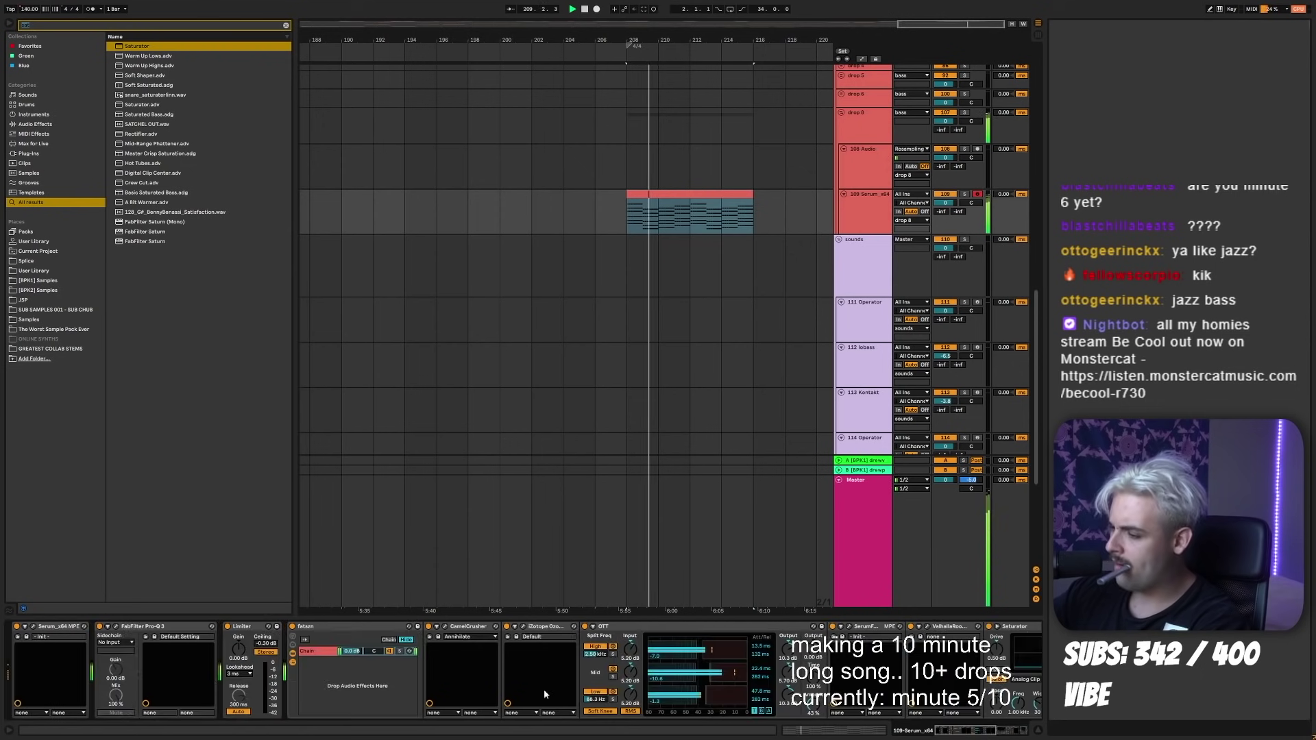
pyautogui.write('auto f')
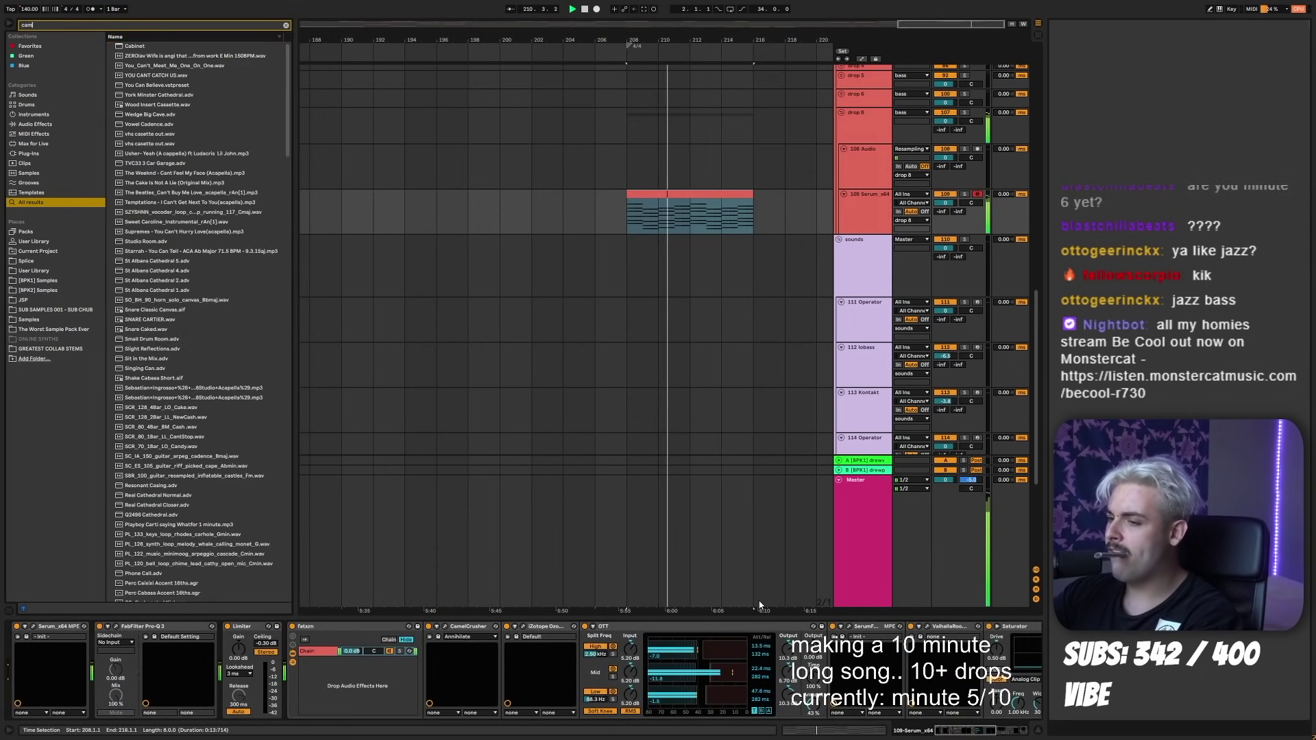
# - Record a vocal take on 119 Audio from bar 208 and play it back
pyautogui.click(597, 9)
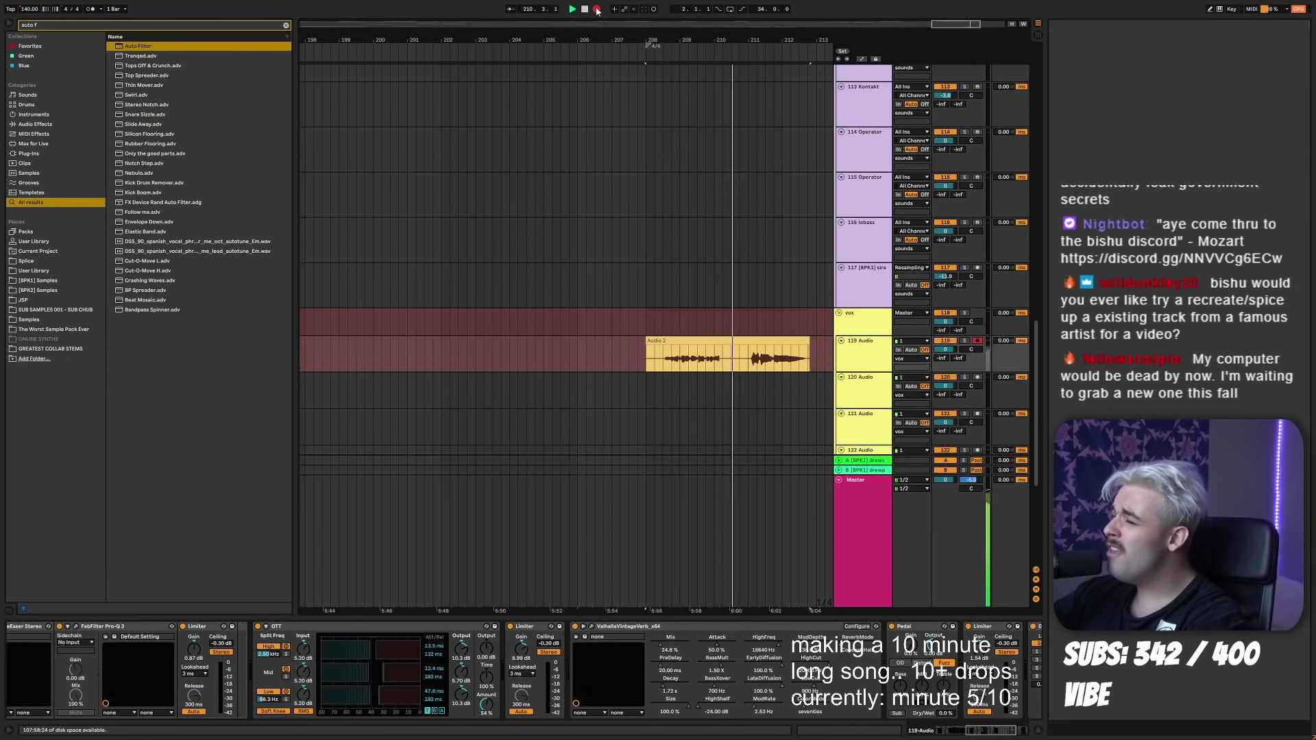
pyautogui.press('space')
pyautogui.press('space')
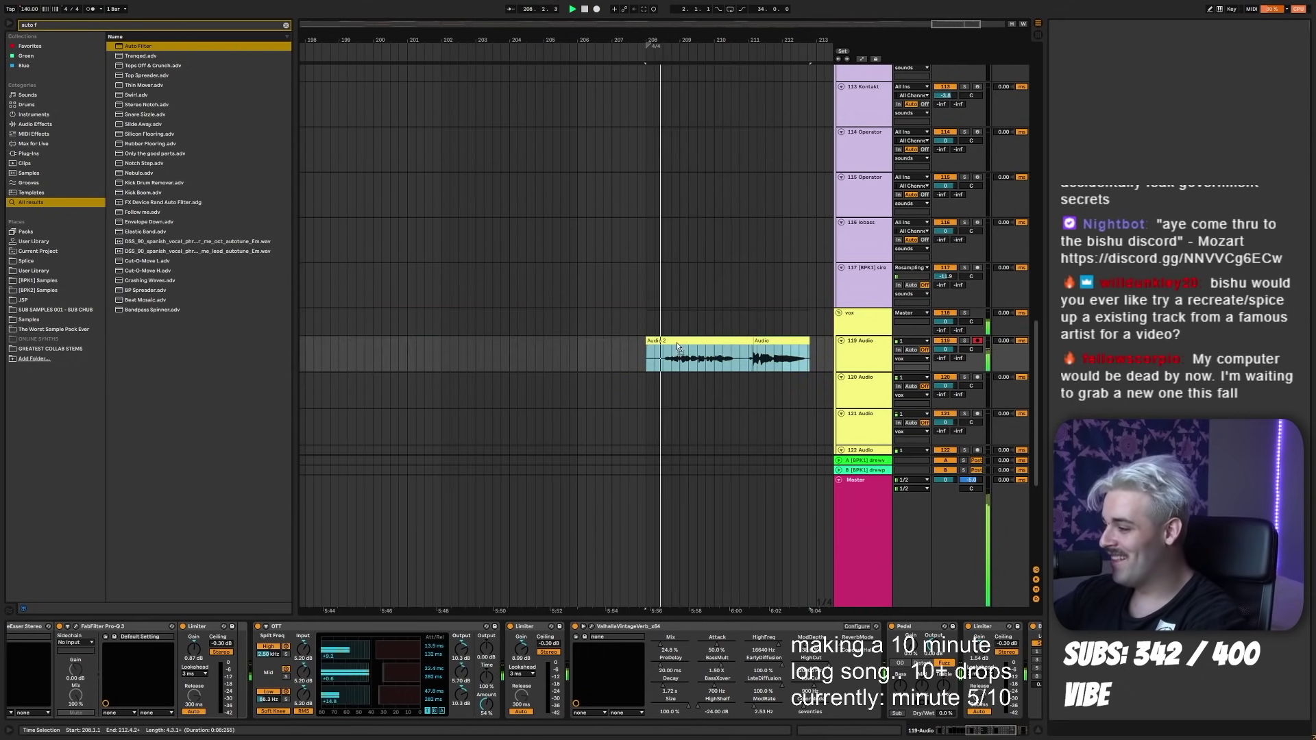
# - Nudge the recorded vocal slightly earlier and delete its second part from about bar 211
pyautogui.moveTo(680, 342); pyautogui.dragTo(677, 342)
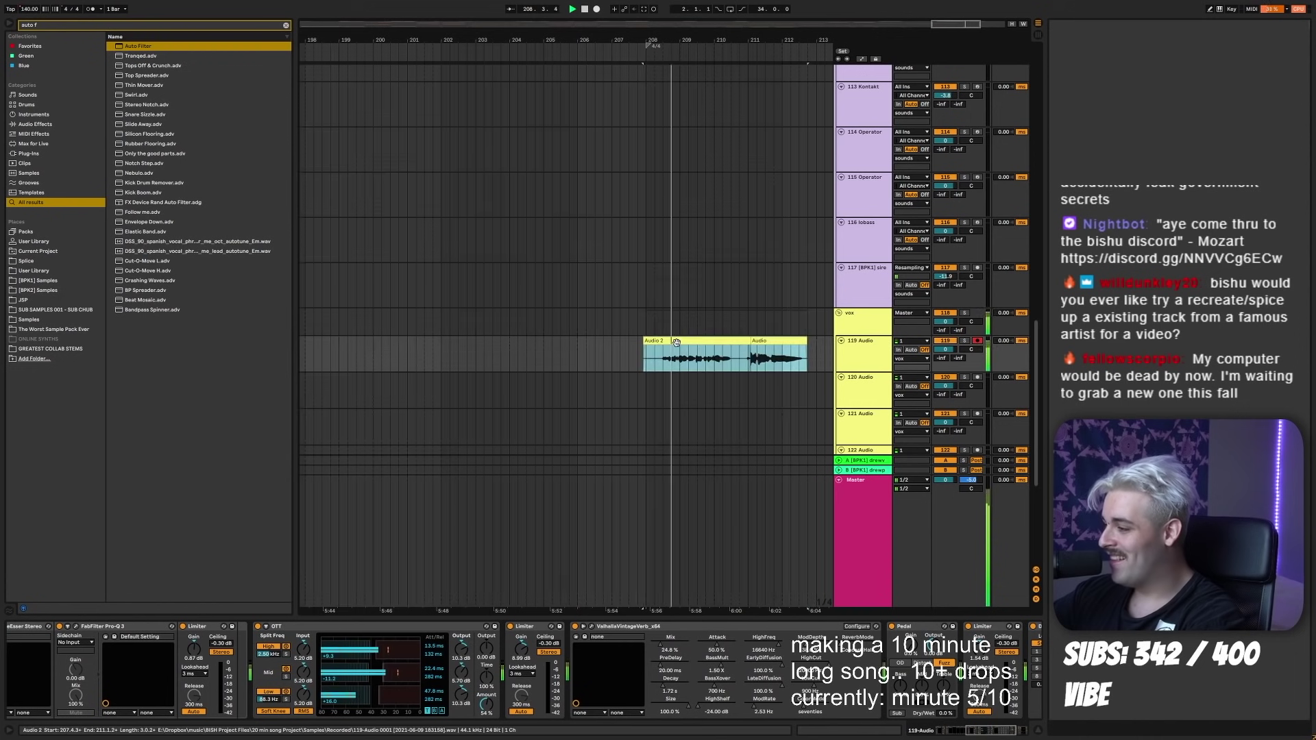
pyautogui.click(755, 358)
pyautogui.press('Delete')
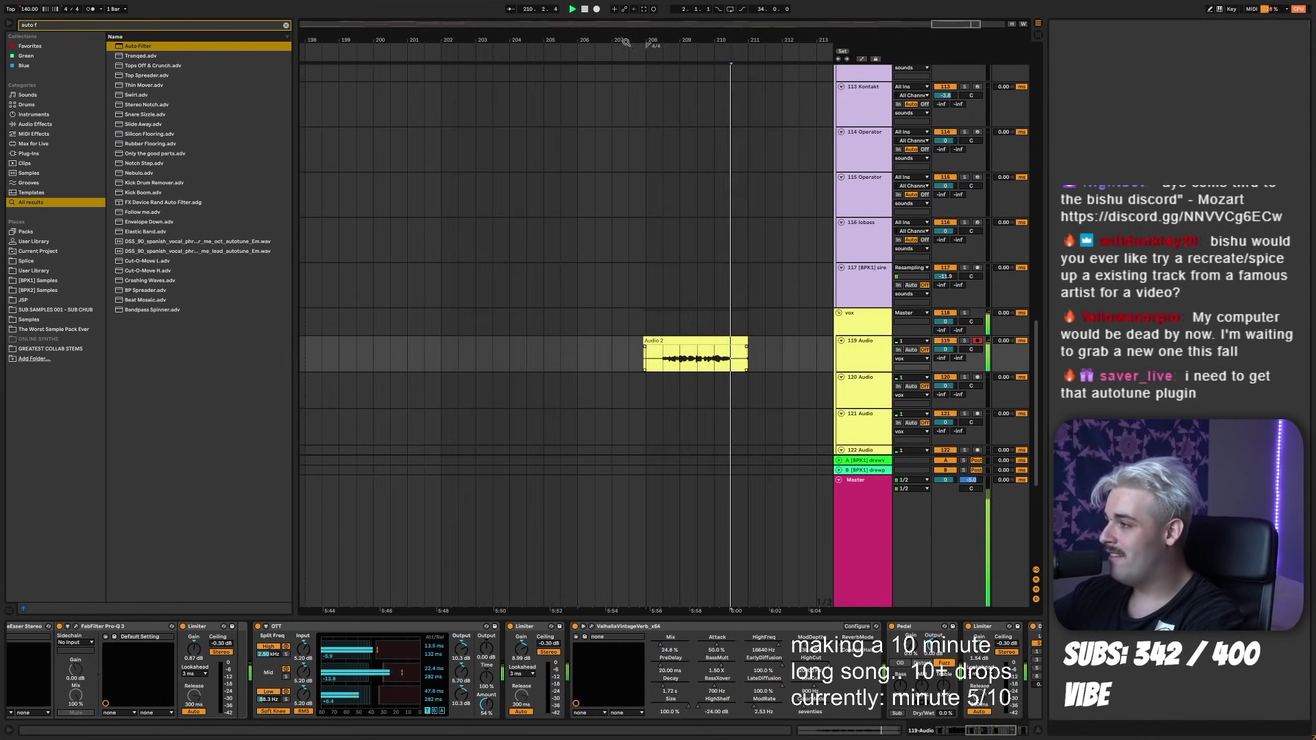
# - Record a second vocal phrase on 119 Audio around bar 211, play it back and shift its clip slightly later
pyautogui.click(595, 9)
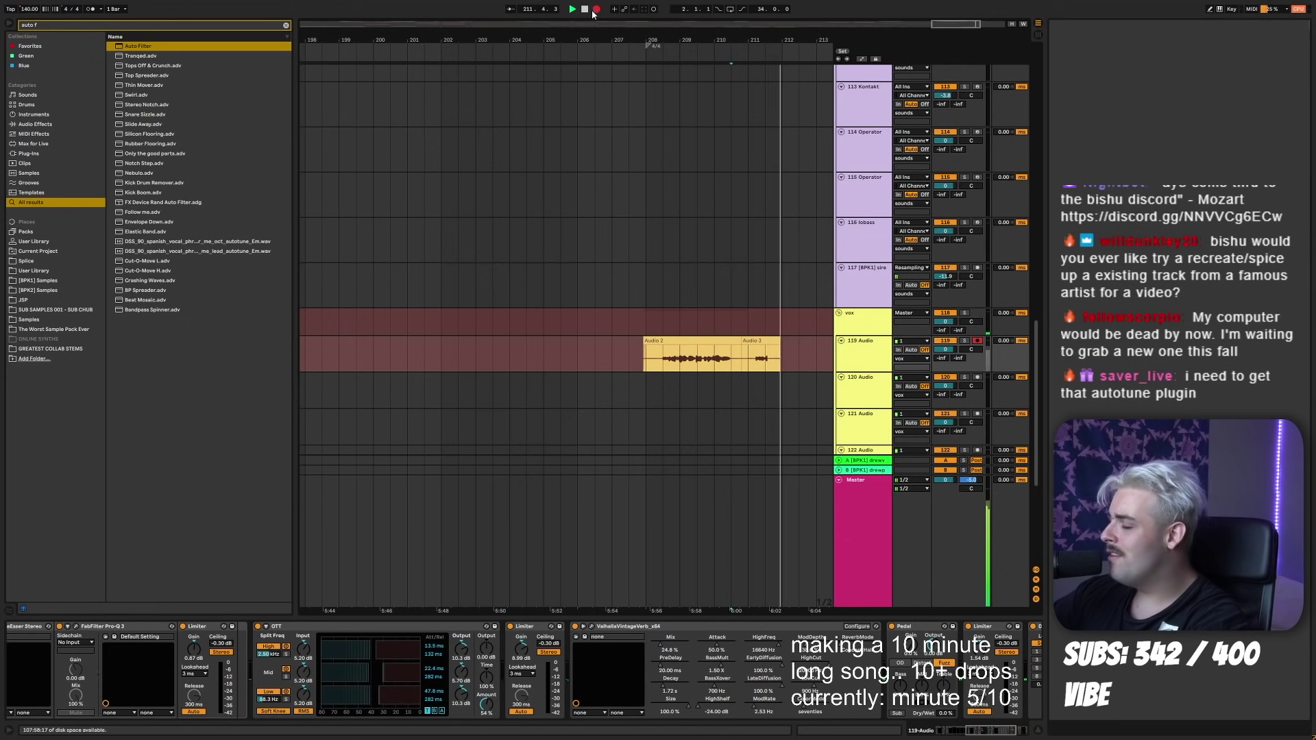
pyautogui.press('space')
pyautogui.press('space')
pyautogui.hotkey('ctrl', '1')
pyautogui.moveTo(770, 344); pyautogui.dragTo(780, 352)
pyautogui.press('space')
# - Record a third vocal phrase on 119 Audio from about bar 212 to bar 215 and nudge its clip slightly earlier
pyautogui.click(596, 9)
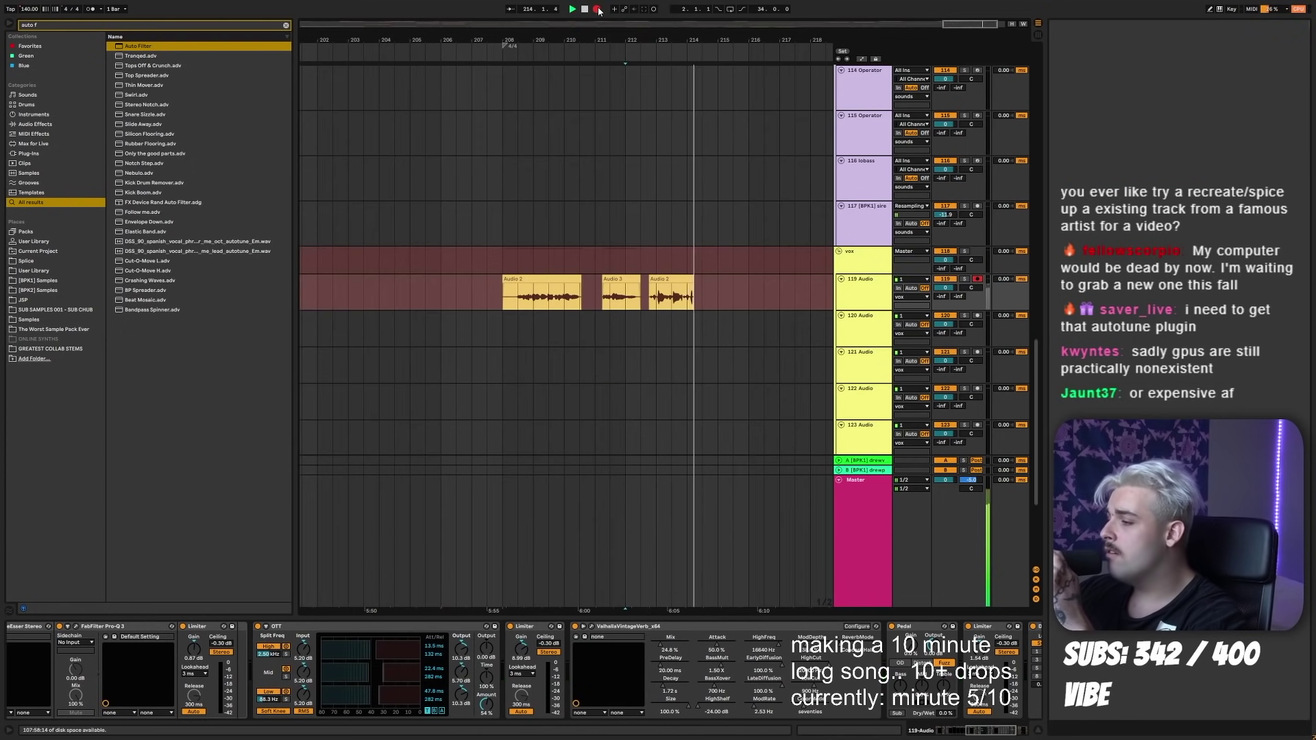
pyautogui.click(596, 9)
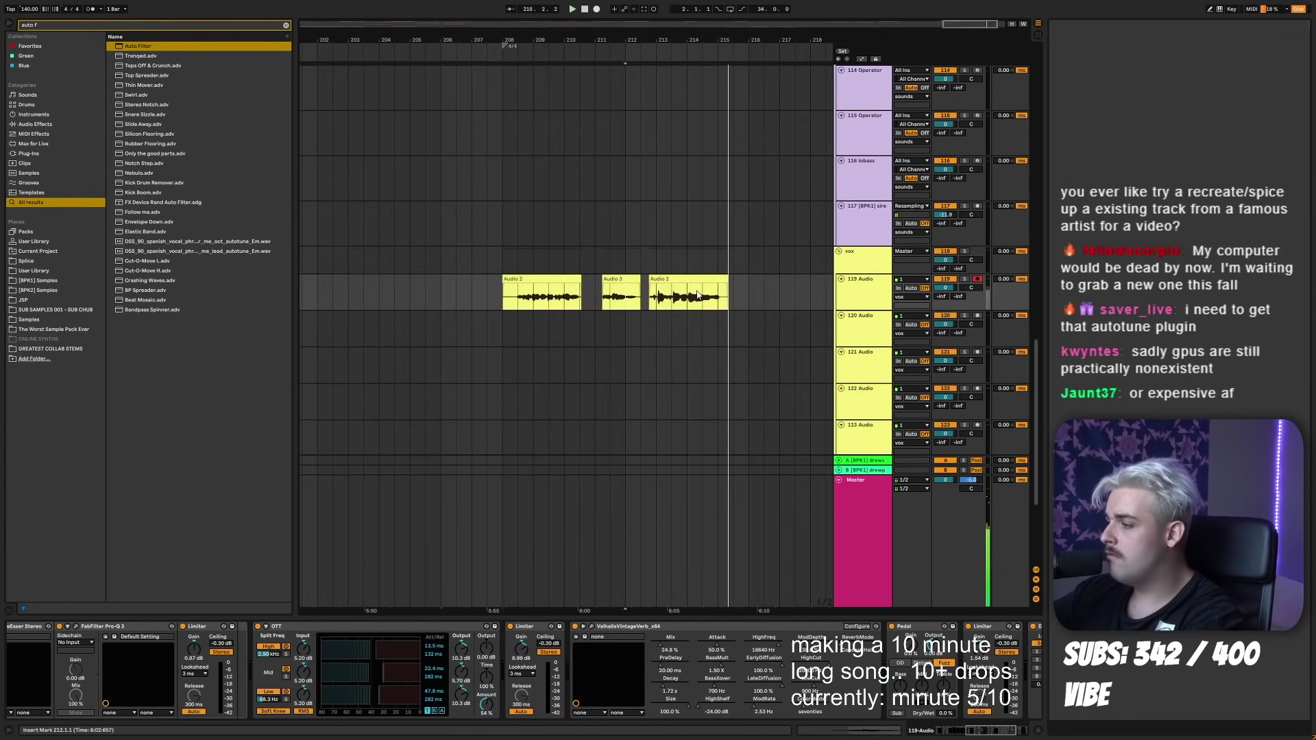
pyautogui.click(674, 281)
pyautogui.moveTo(674, 282); pyautogui.dragTo(672, 284)
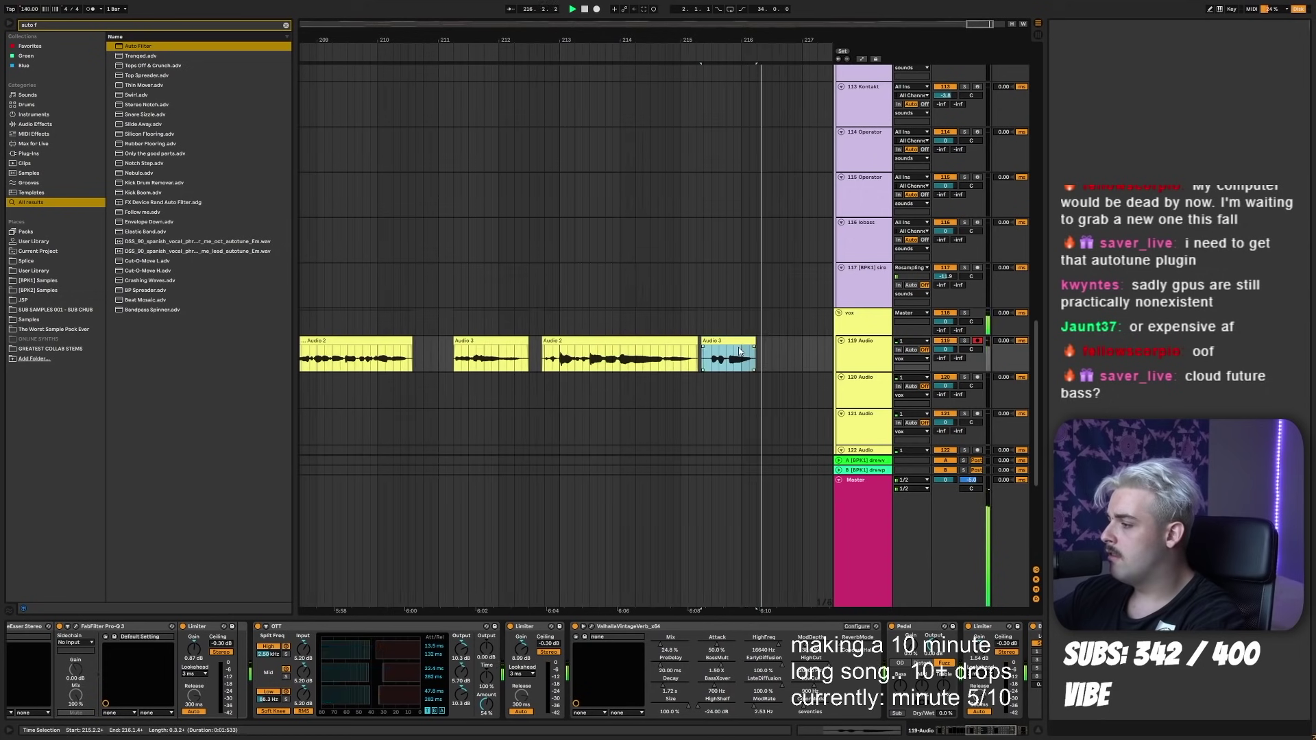
# - Bring drop_fills.wav from Splice into drop 8, position it just before bar 216 and audition it
pyautogui.hotkey('alt', 'Tab')
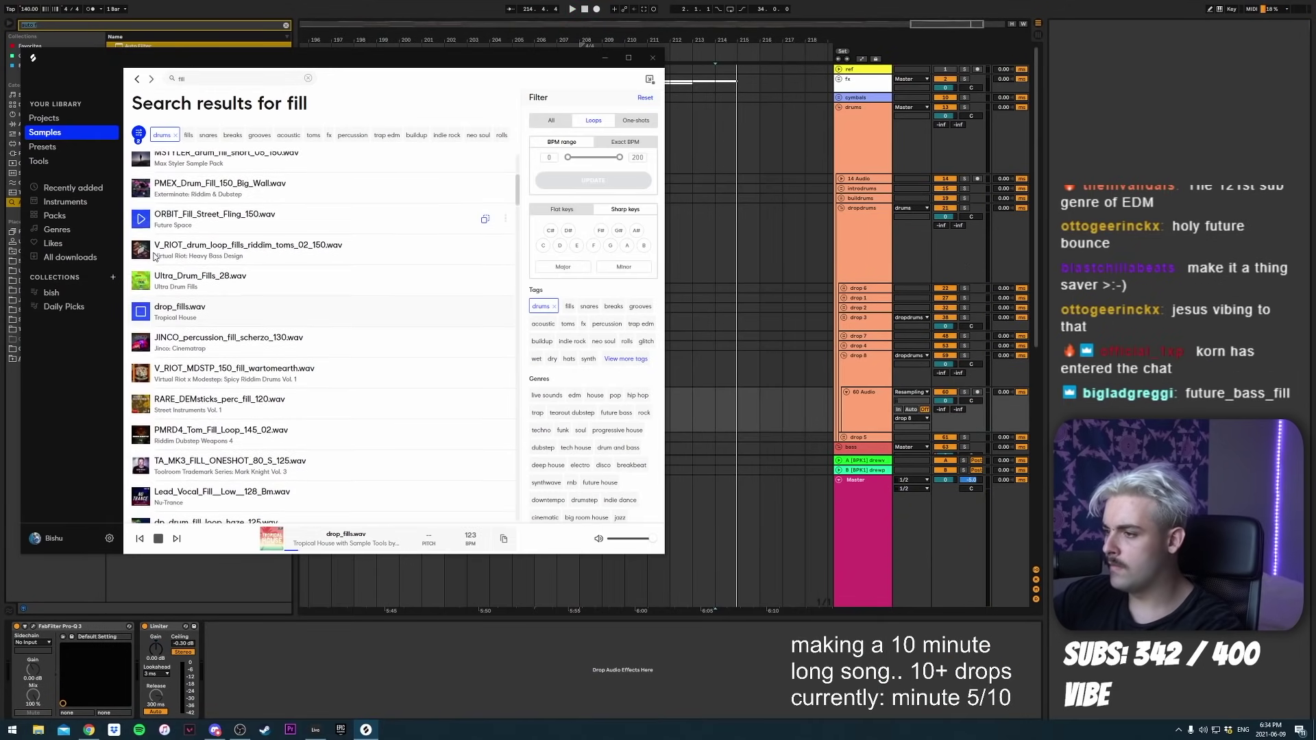
pyautogui.moveTo(719, 421); pyautogui.dragTo(753, 404)
pyautogui.press('space')
pyautogui.press('space')
pyautogui.press('space')
pyautogui.doubleClick(754, 394)
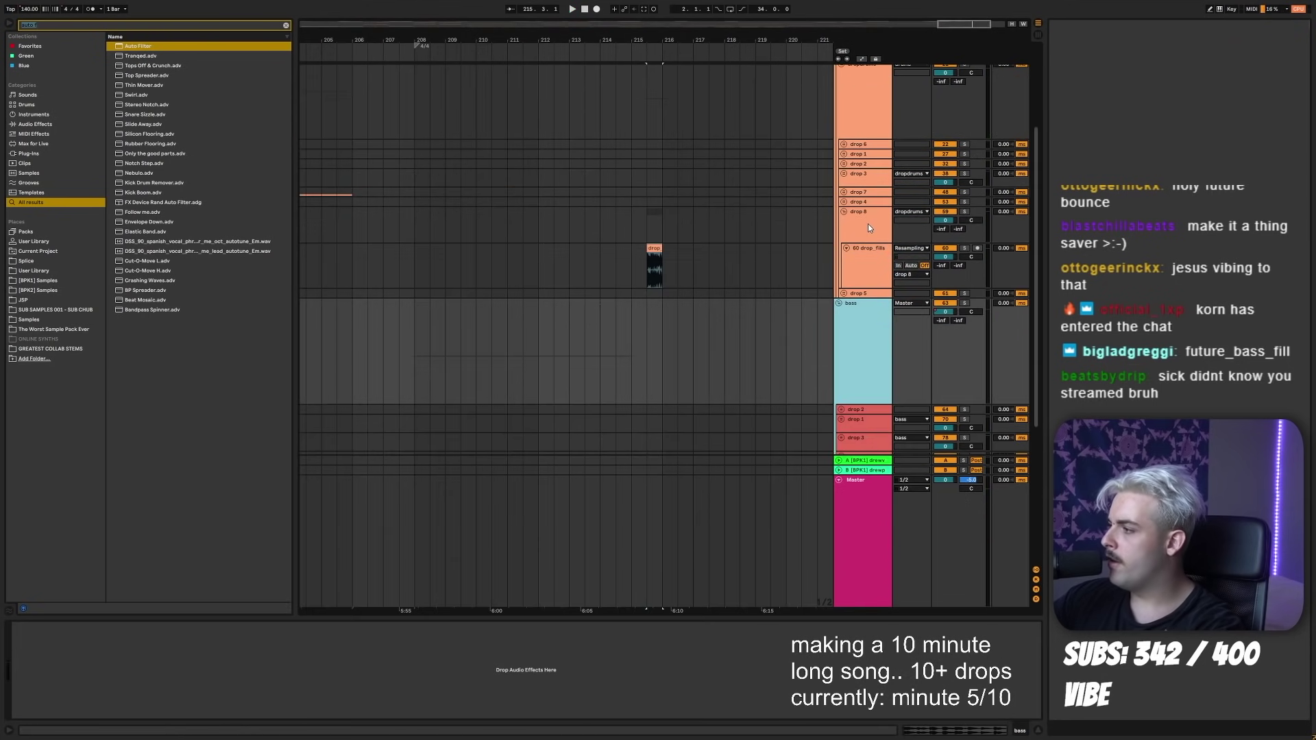
# - Add another drum track to drop 8 and lay out OS_Lick Kick hits from bar 216 to about bar 224
pyautogui.click(868, 223)
pyautogui.click(866, 273)
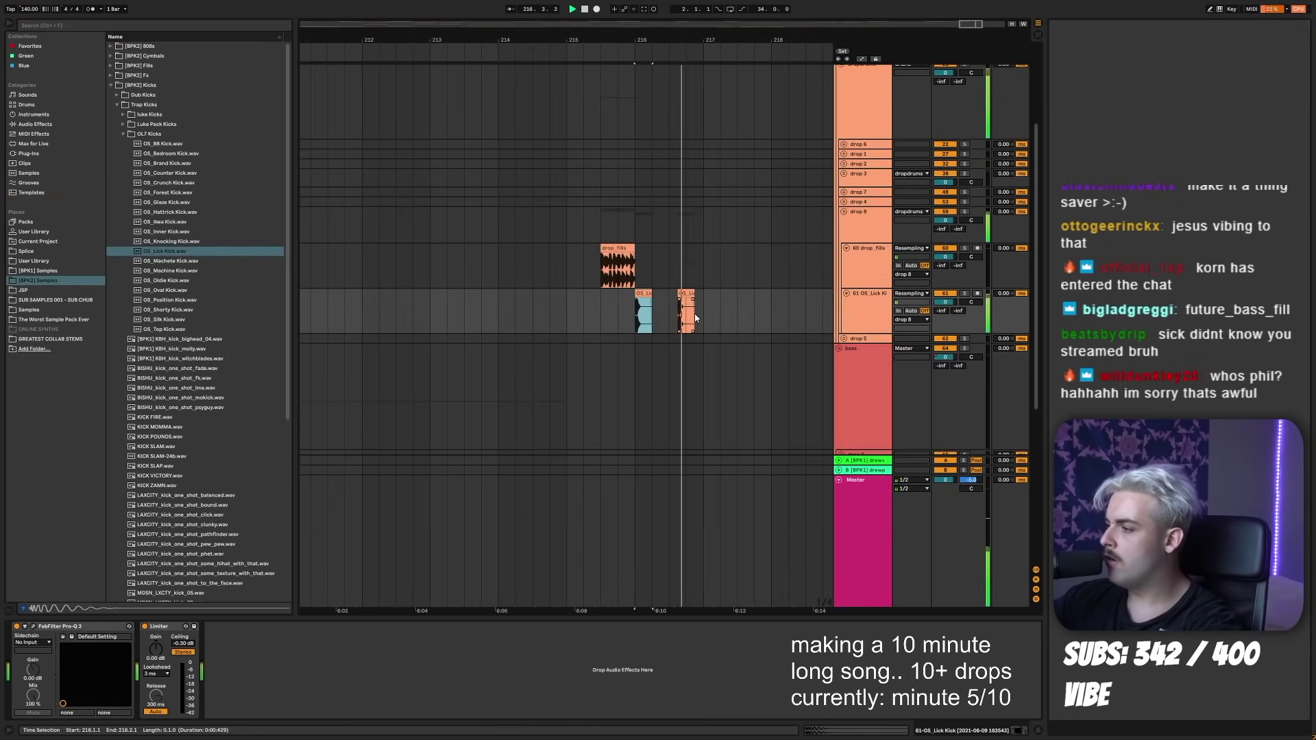
pyautogui.click(687, 294)
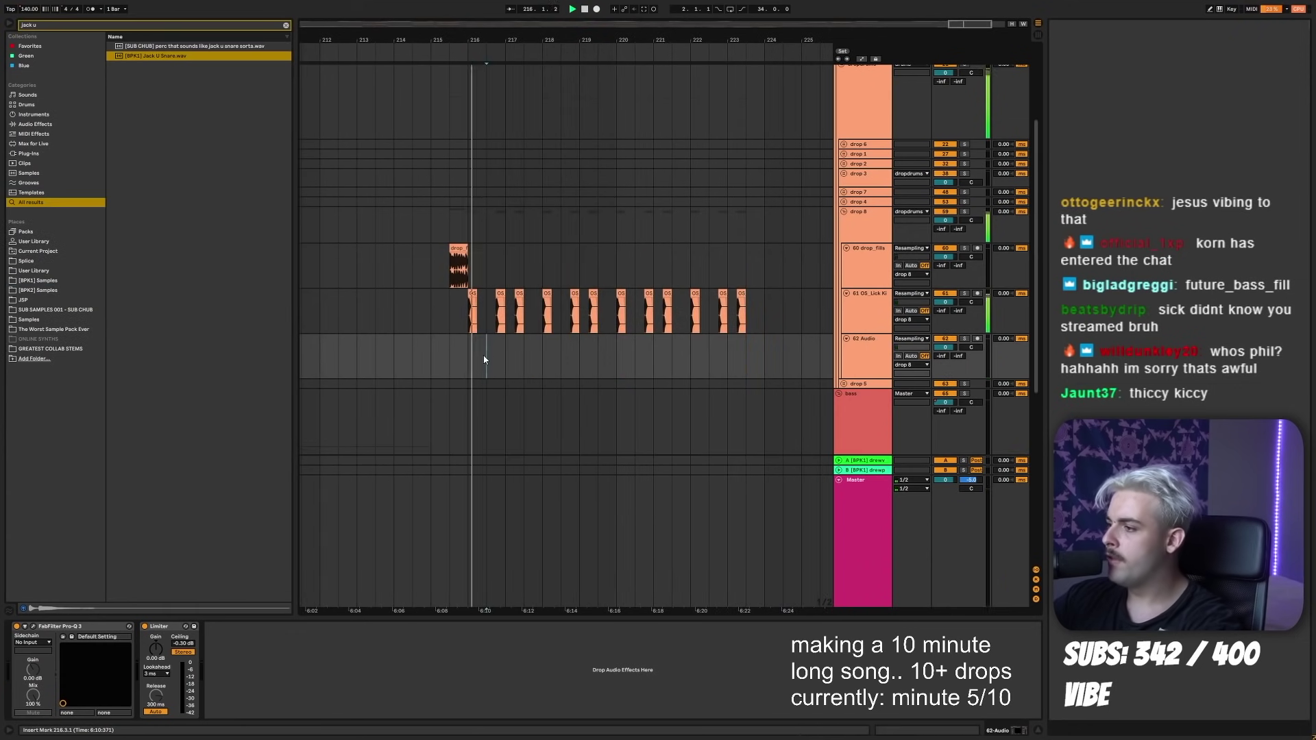
# - Place the [BPK1] Jack U Snare on the third drop 8 drum track in bar 216 and repeat it through the following bars
pyautogui.moveTo(484, 355); pyautogui.dragTo(479, 359)
pyautogui.hotkey('ctrl', 'd')
pyautogui.hotkey('ctrl', 'd')
pyautogui.hotkey('ctrl', 'd')
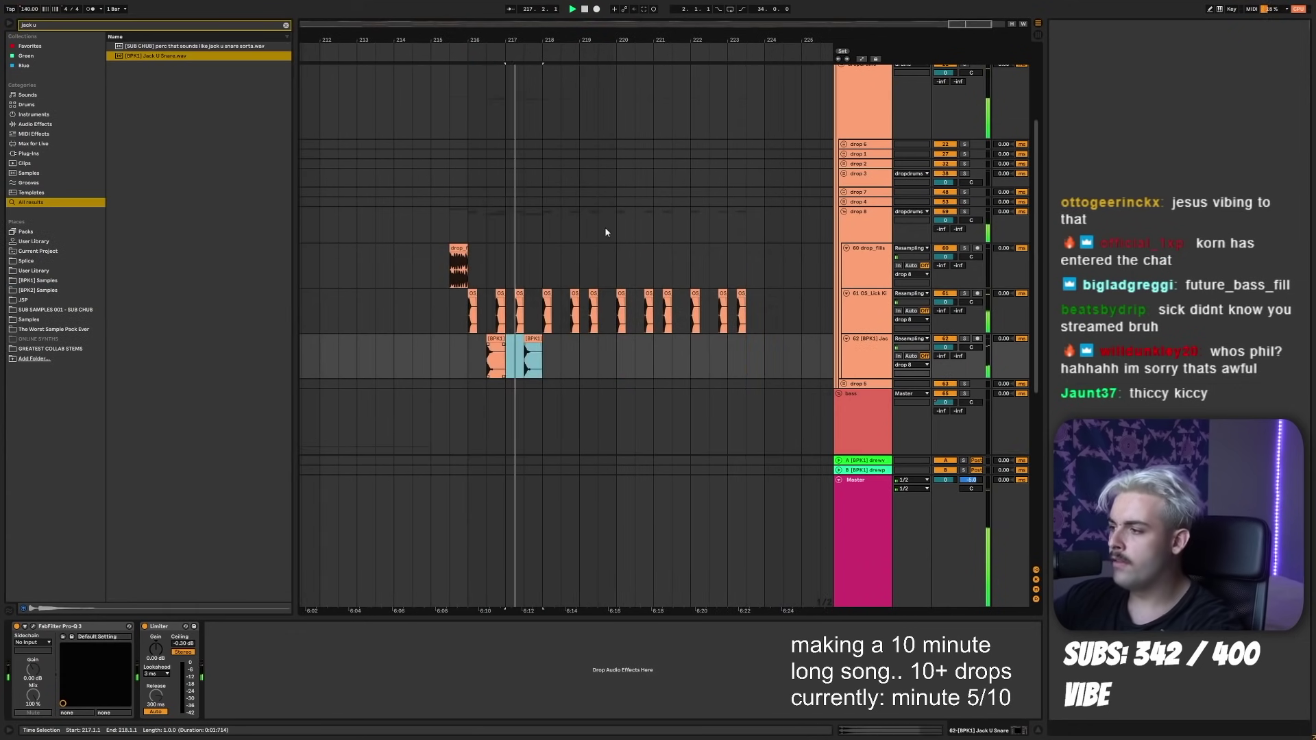
pyautogui.press('-')
pyautogui.hotkey('ctrl', 'd')
pyautogui.hotkey('ctrl', 'd')
pyautogui.hotkey('ctrl', 'd')
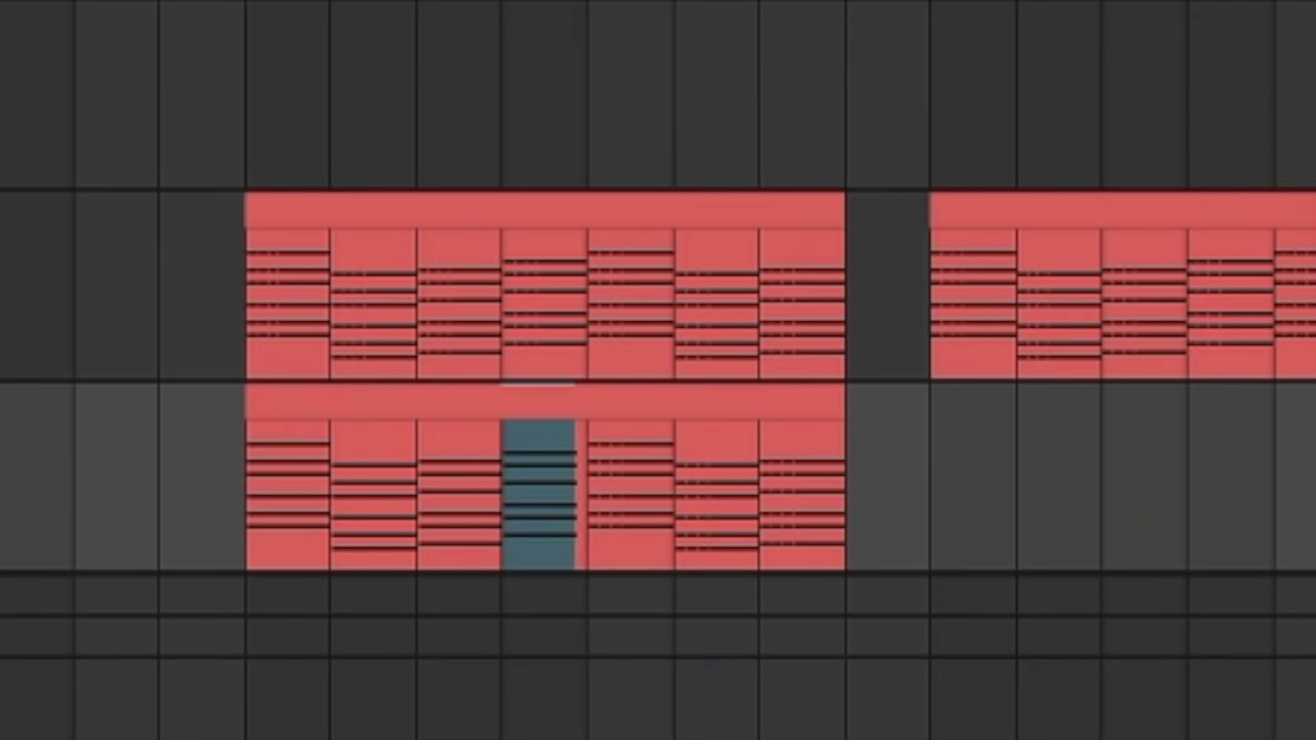
# - Duplicate the first four bars of the lower chord clip over the following four bars
pyautogui.moveTo(569, 494); pyautogui.dragTo(236, 504)
pyautogui.hotkey('ctrl', 'd')
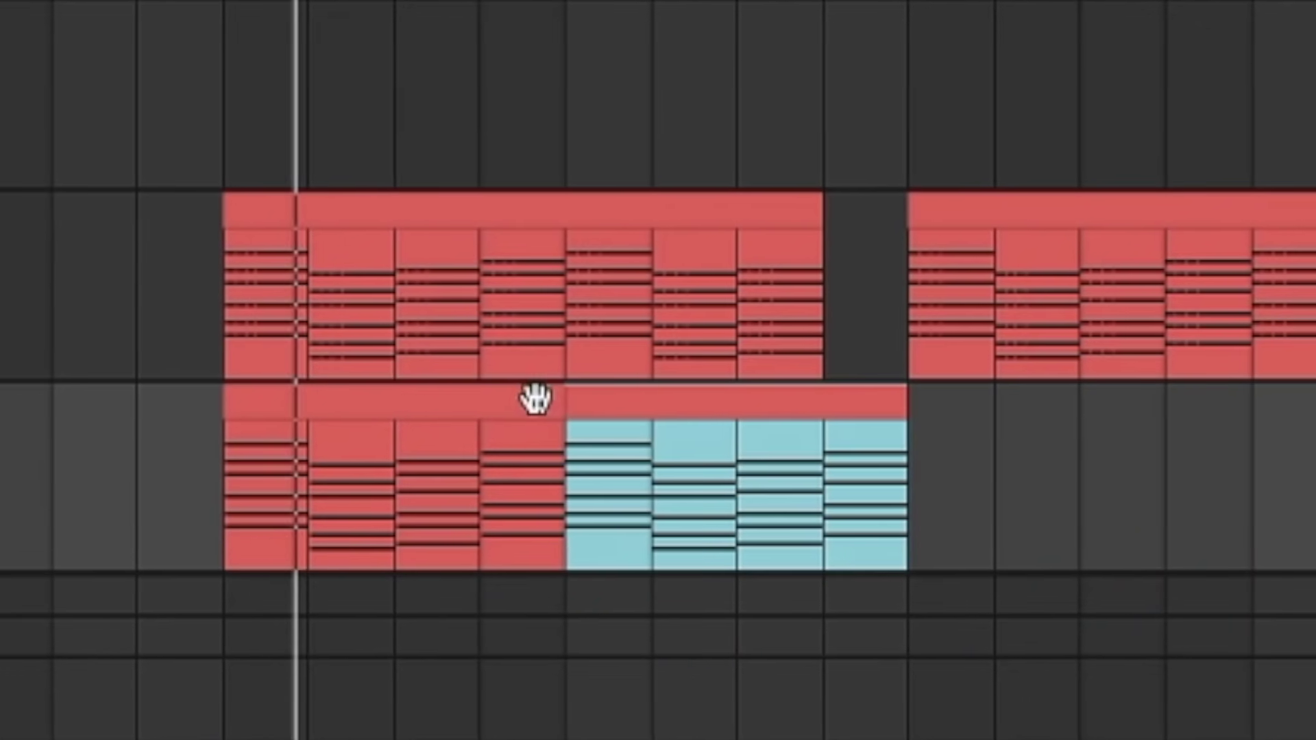
# - Delete the last bar of the duplicated lower chord clip so that it ends together with the upper chord clip
pyautogui.click(537, 404)
pyautogui.moveTo(816, 466); pyautogui.dragTo(977, 452)
pyautogui.press('Delete')
pyautogui.click(523, 212)
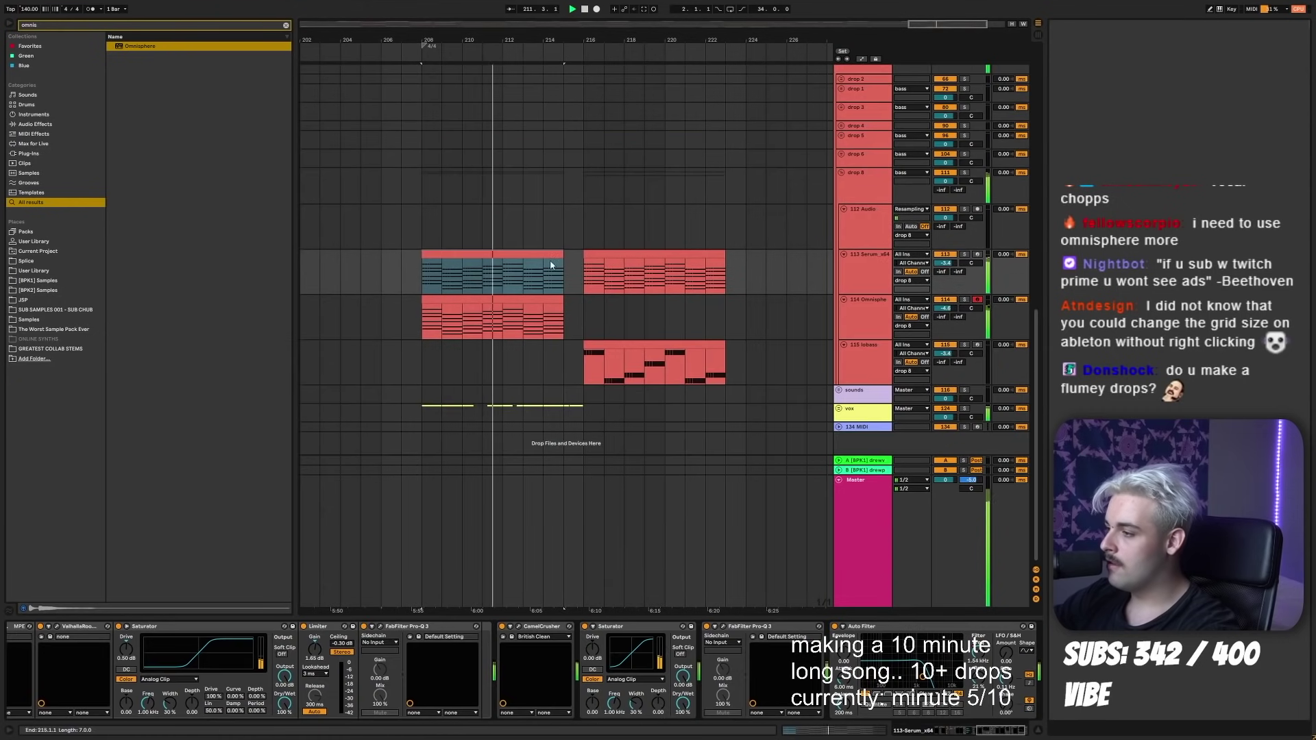
# - Open the Track Volume modulation envelope of the Omnisphere chord clip in drop 8 and go to its end
pyautogui.click(553, 300)
pyautogui.click(632, 345)
pyautogui.click(884, 303)
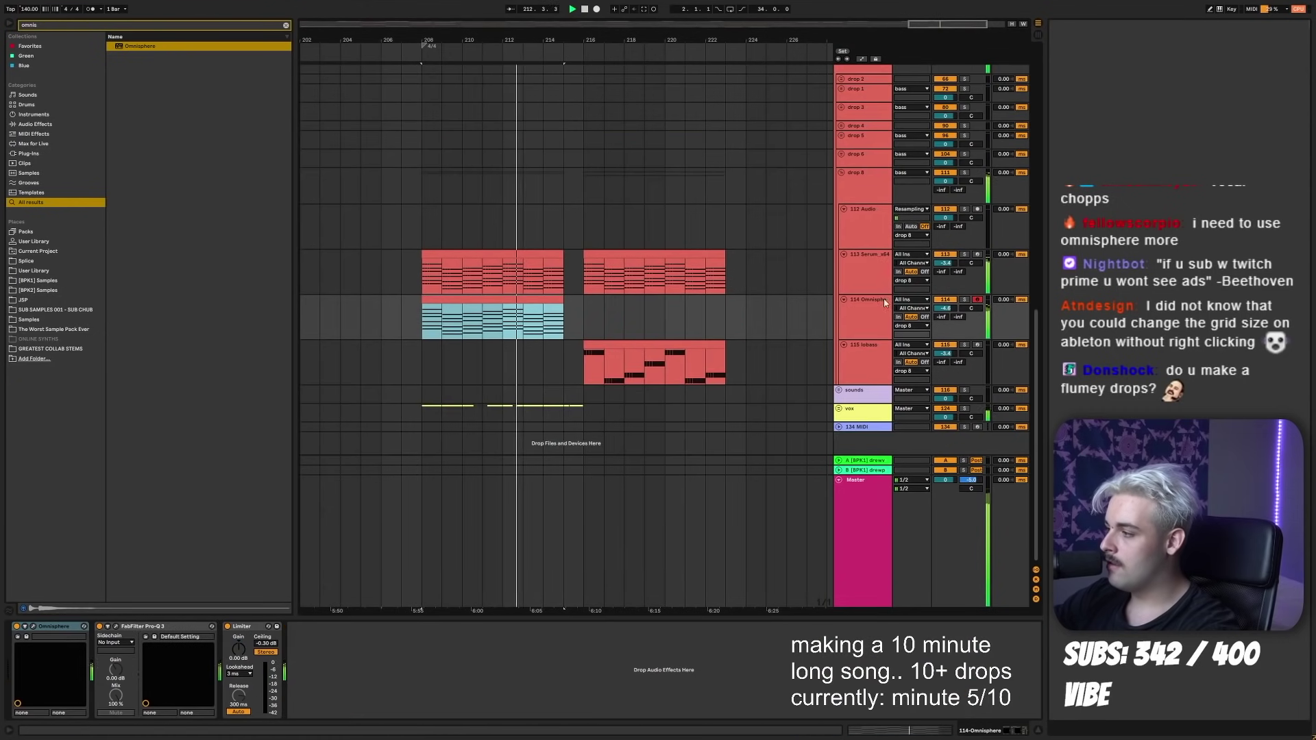
pyautogui.click(534, 317)
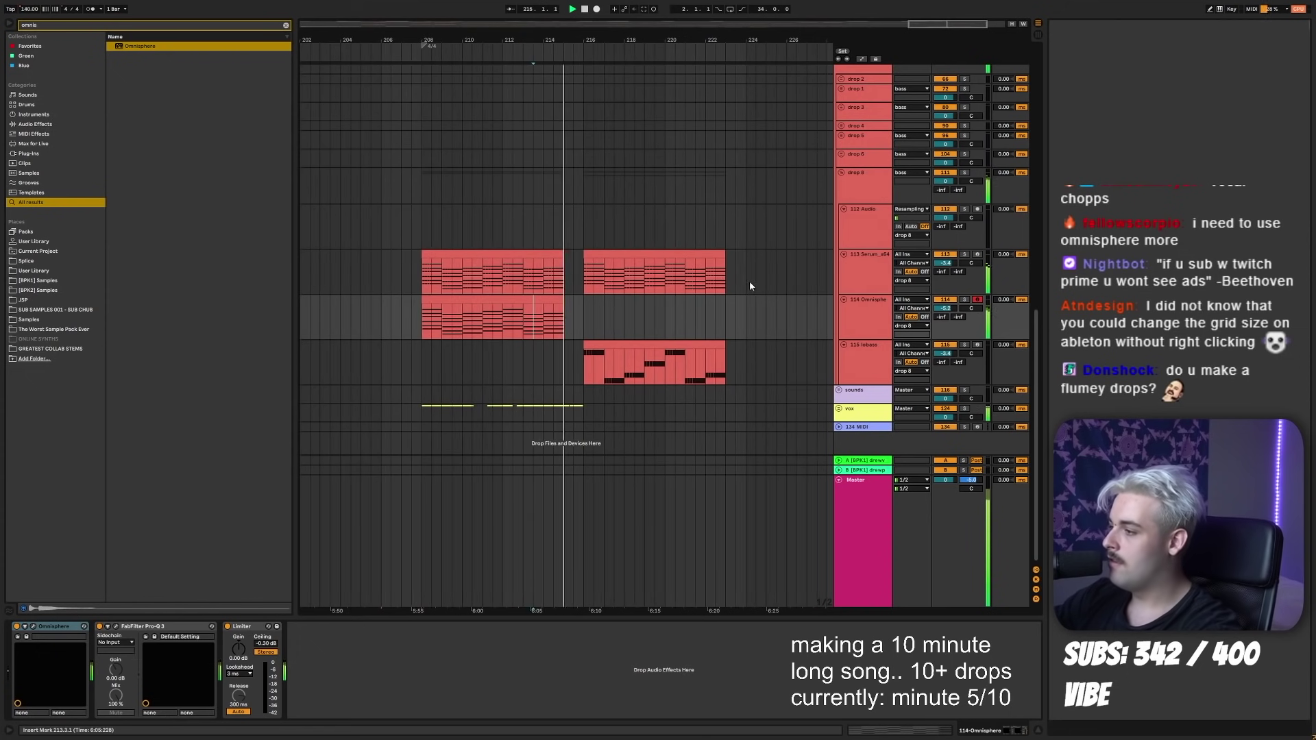
pyautogui.rightClick(948, 310)
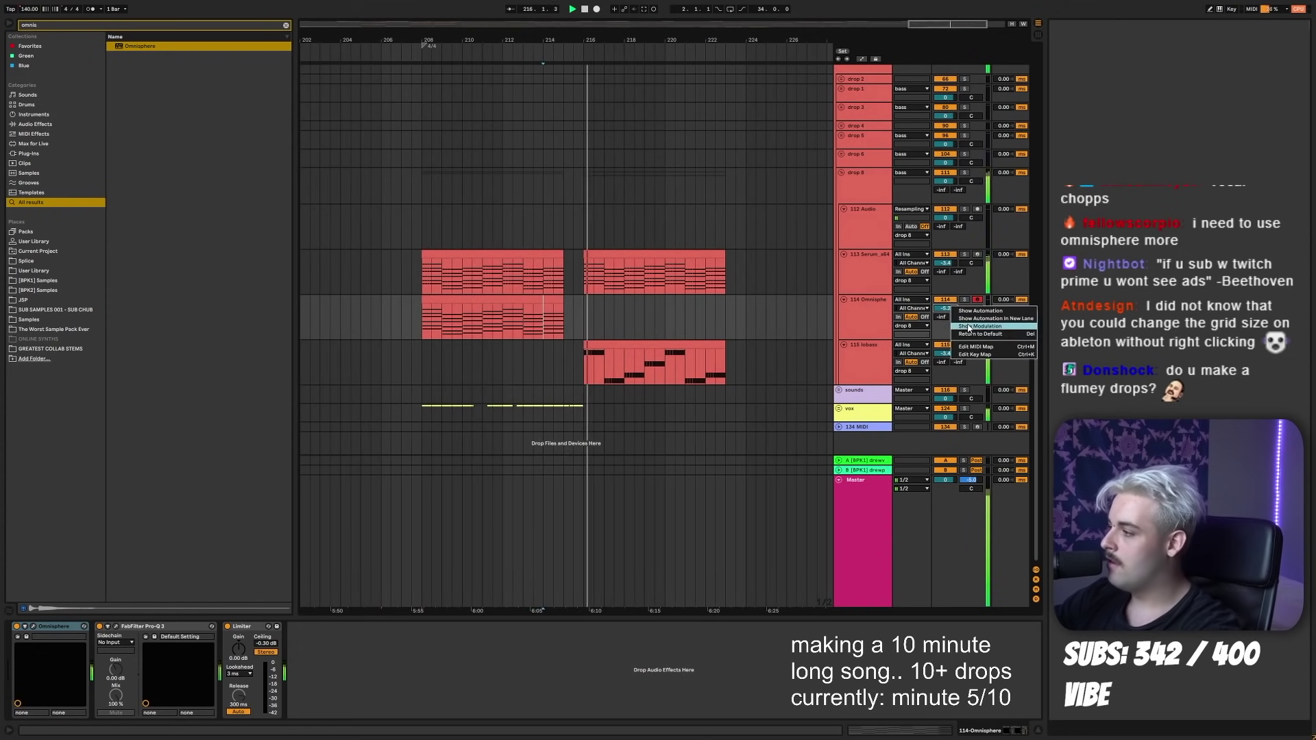
pyautogui.click(966, 335)
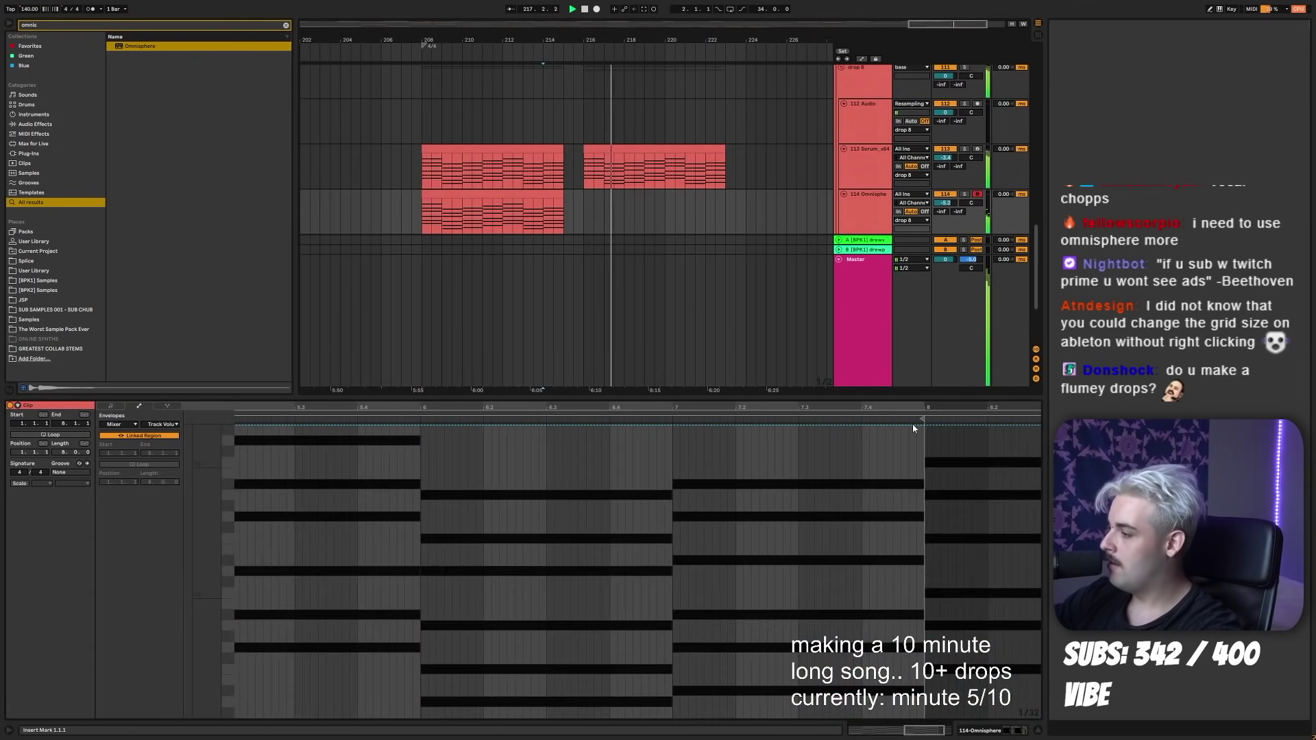
pyautogui.click(912, 424)
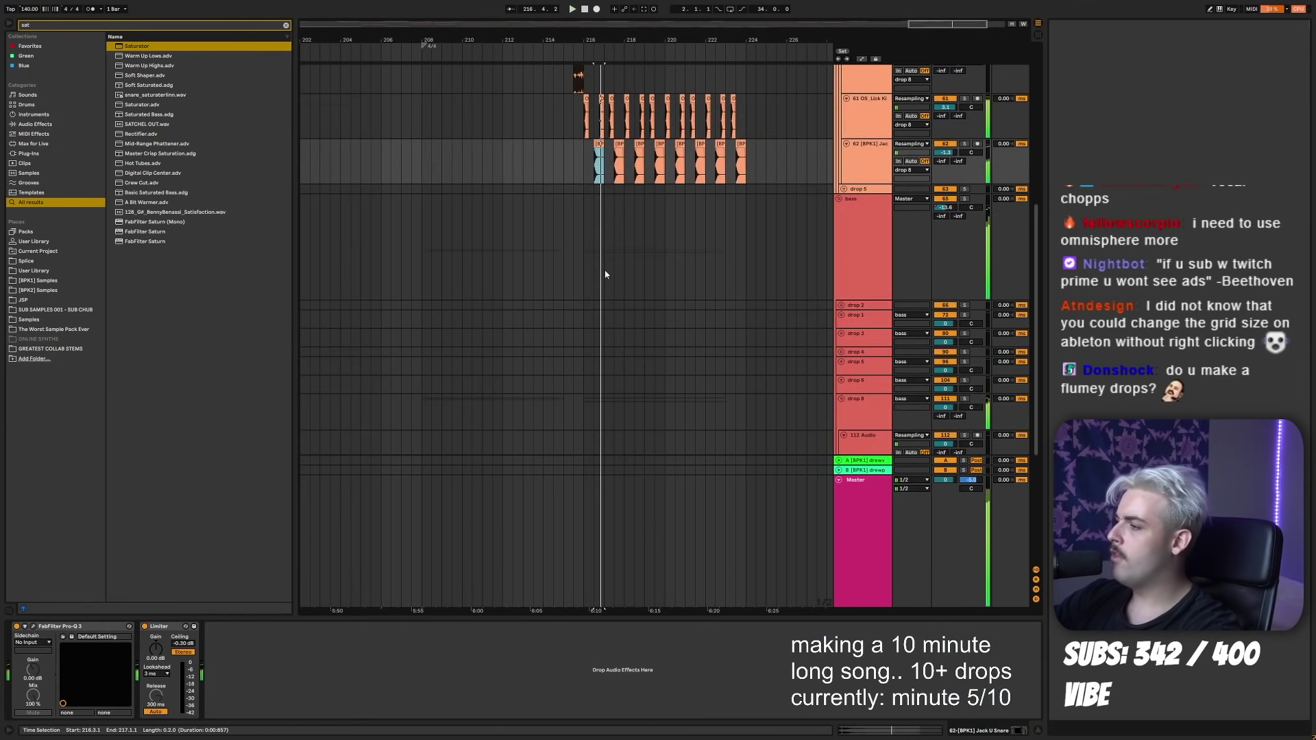
# - Layer the 04_FT2_Drum_Loop_Hats_150 loop on its own drop 8 drum track from bar 216 to 224 and lower its volume
pyautogui.press('space')
pyautogui.click(576, 122)
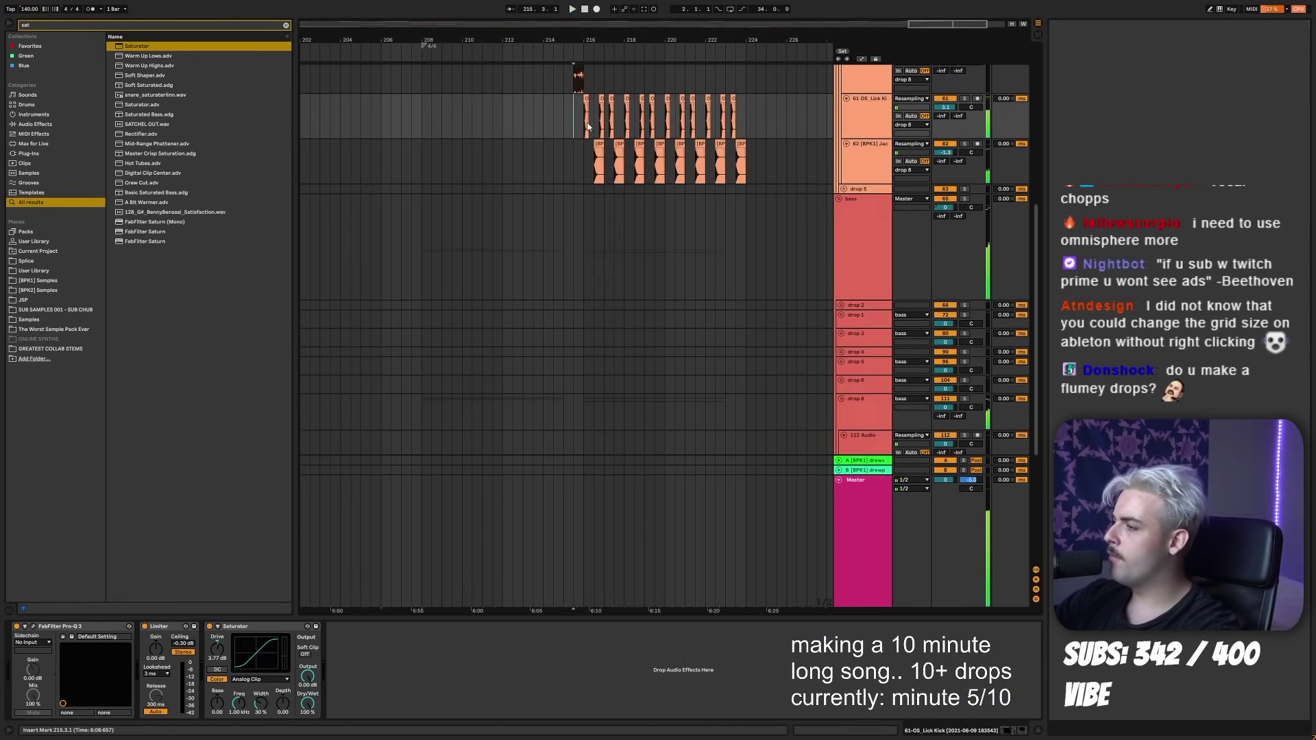
pyautogui.scroll(4, 587, 127)
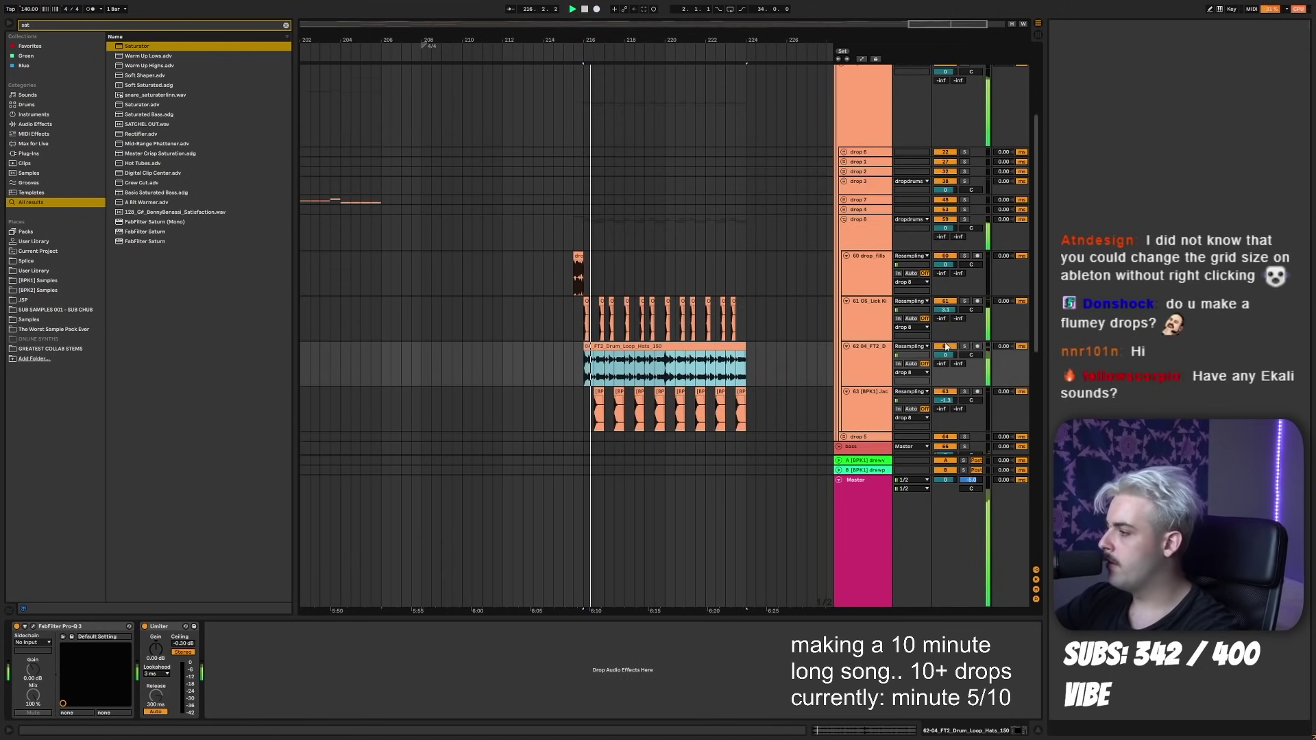
pyautogui.moveTo(955, 386)
pyautogui.mouseDown()
pyautogui.moveTo(955, 426)
pyautogui.moveTo(955, 395)
pyautogui.mouseUp()
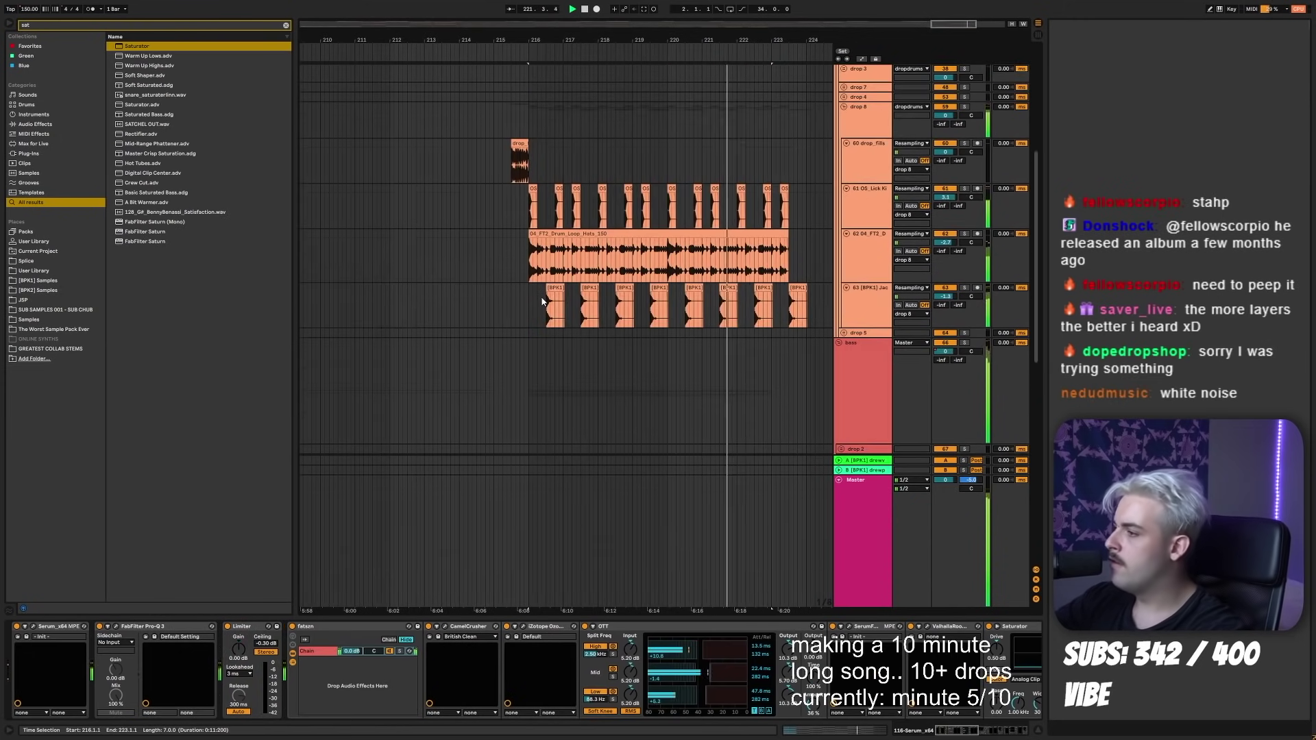
pyautogui.click(542, 302)
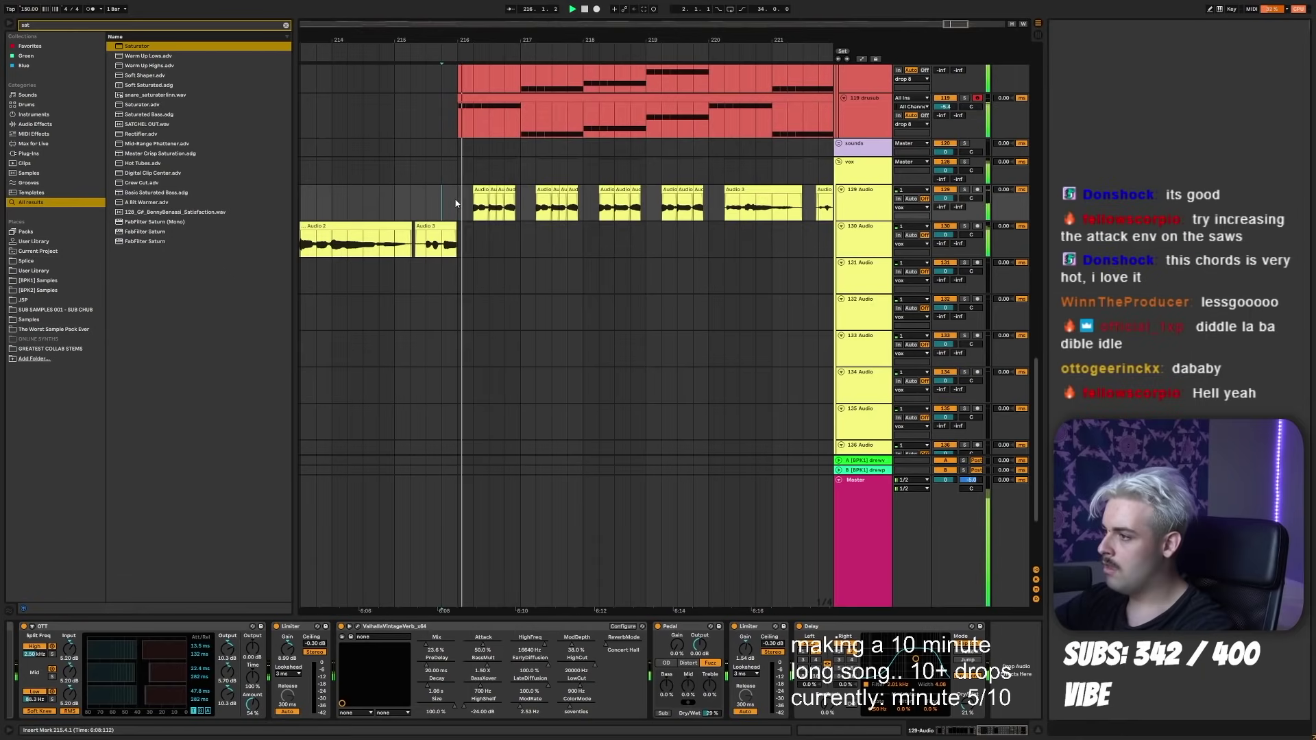
# - Duplicate the chopped vocals of bars 216 and 217 over the next two bars and retime the Audio 3 vocal clip with a warp marker
pyautogui.moveTo(459, 199); pyautogui.dragTo(583, 199)
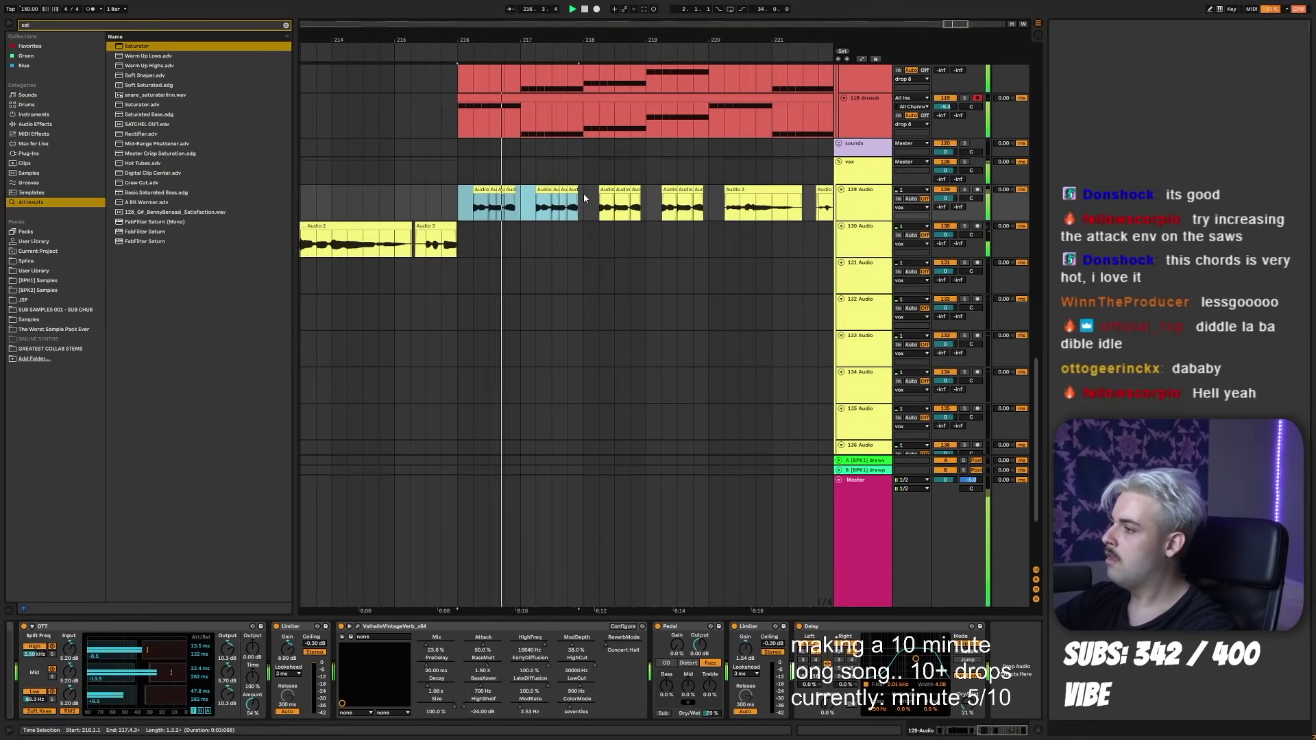
pyautogui.hotkey('ctrl', 'd')
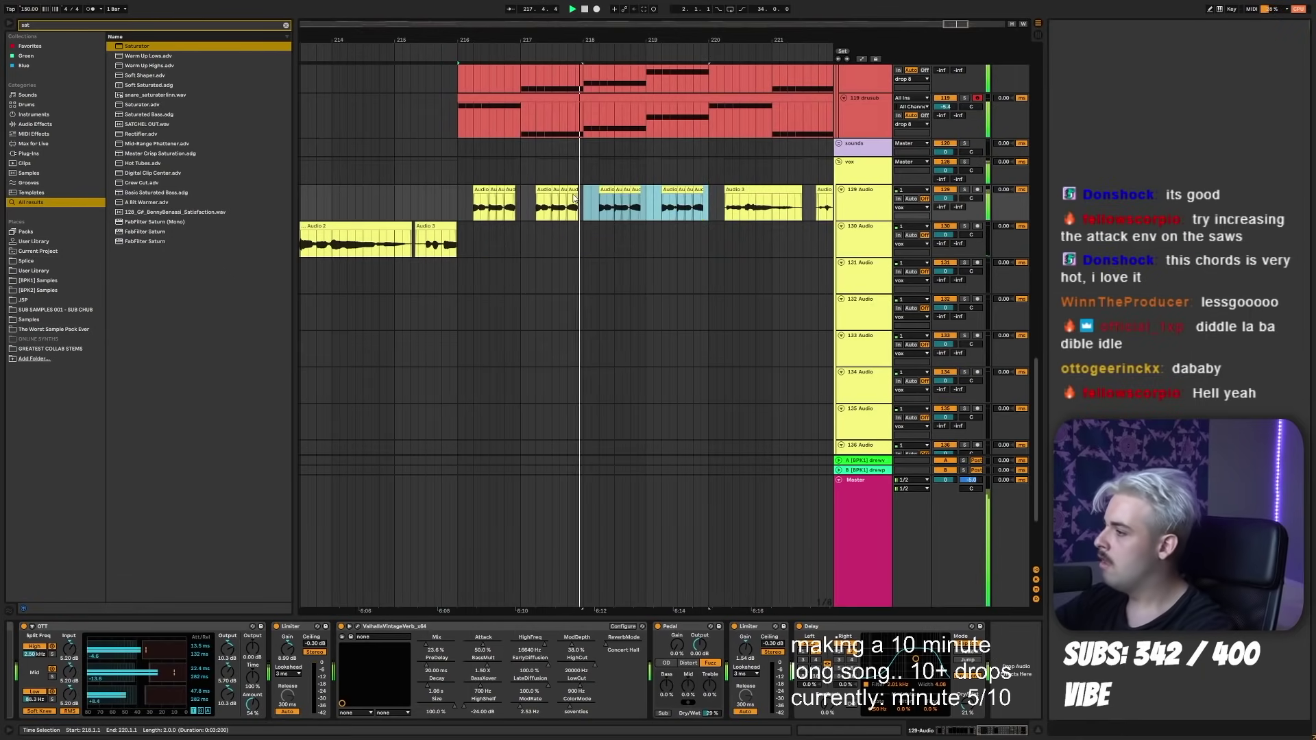
pyautogui.moveTo(616, 40); pyautogui.dragTo(495, 20)
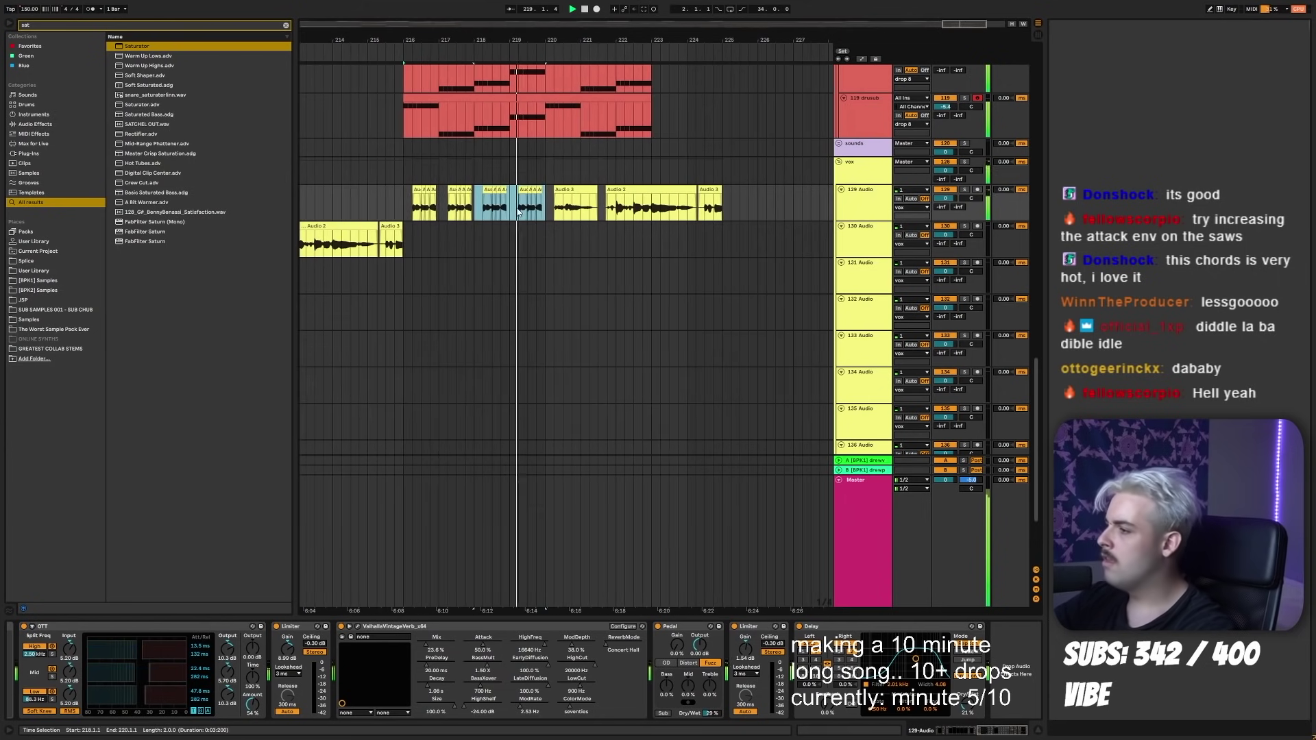
pyautogui.keyDown('shift'); pyautogui.click(400, 200); pyautogui.keyUp('shift')
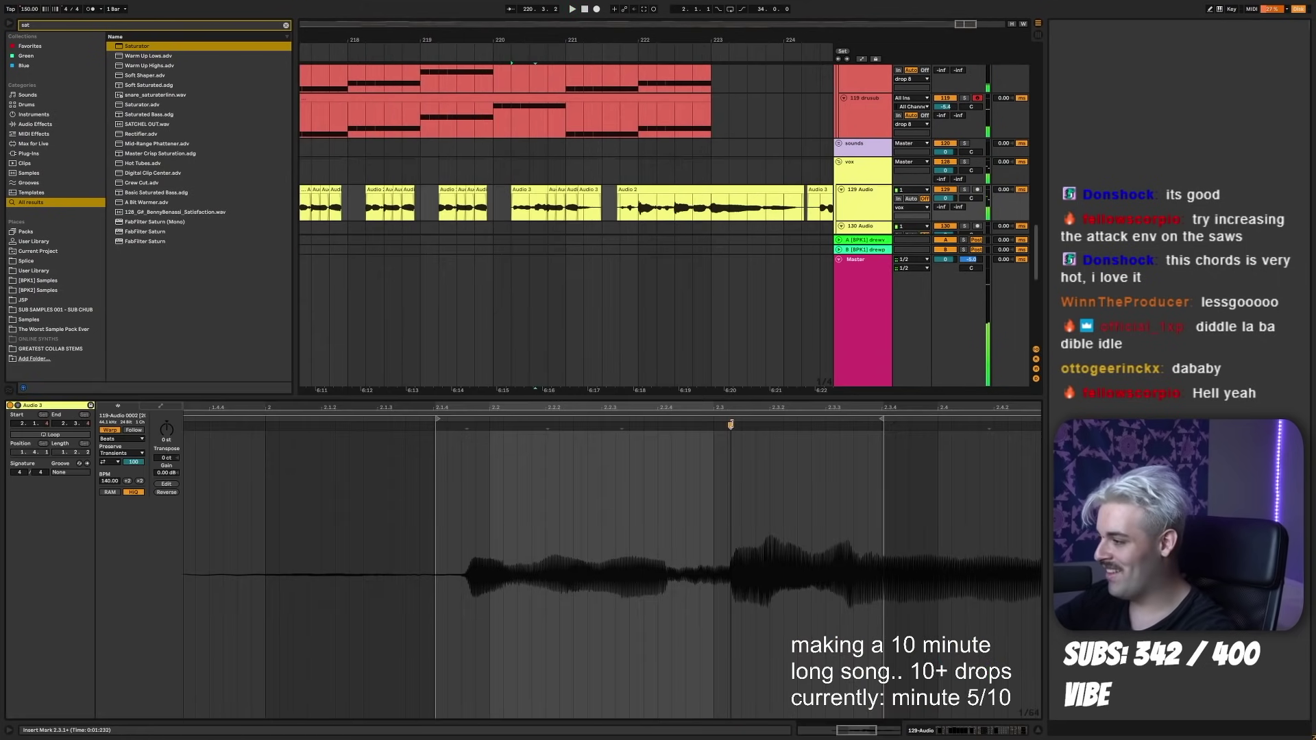
pyautogui.moveTo(731, 425); pyautogui.dragTo(714, 426)
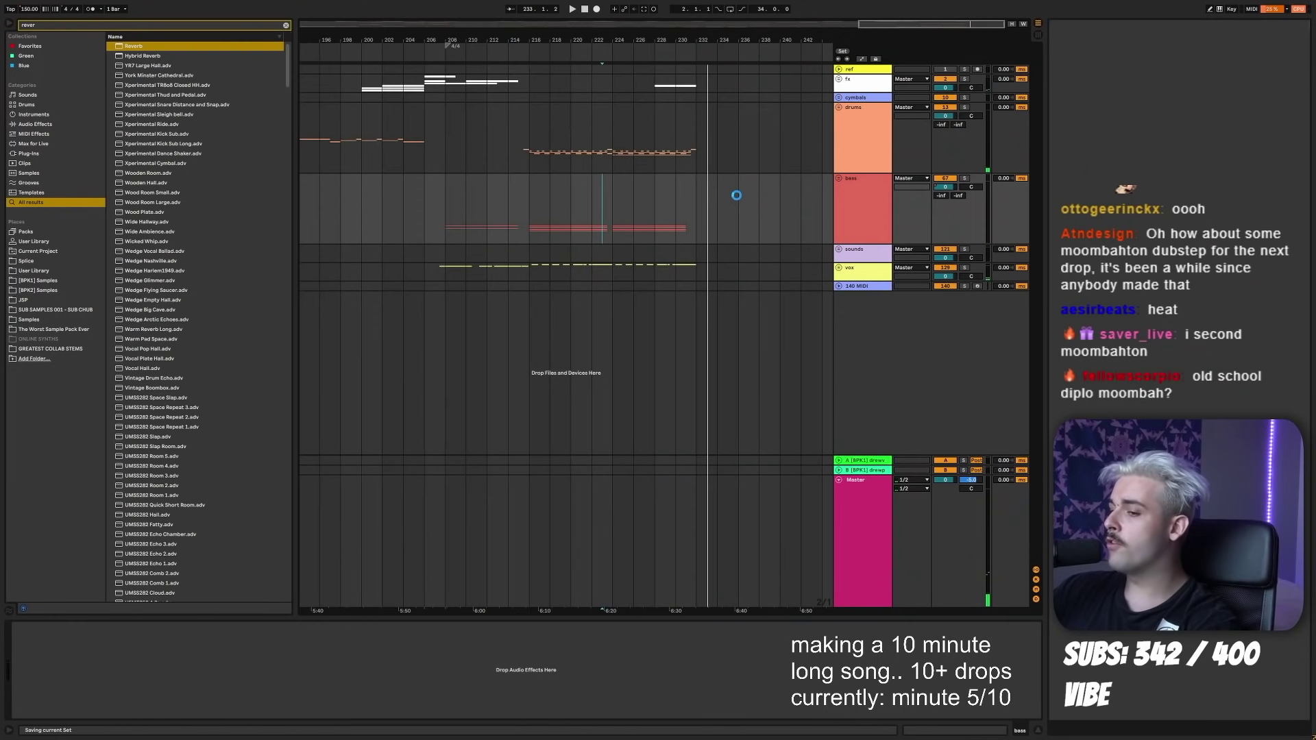
# - Create a drop 9 drum group with a new audio track and lay the [BPK1] KICK_MOOMBA loop from bar 232 to 240
pyautogui.moveTo(657, 41); pyautogui.dragTo(659, 53)
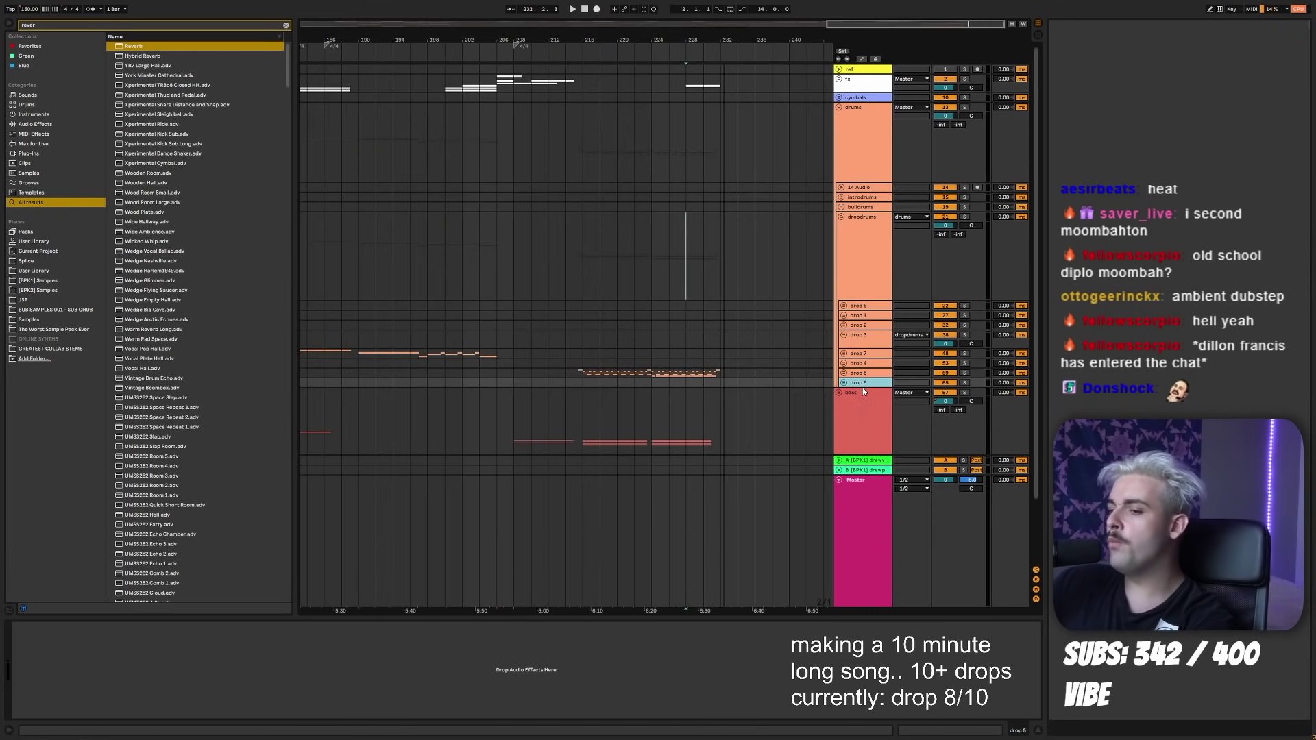
pyautogui.hotkey('ctrl', 't')
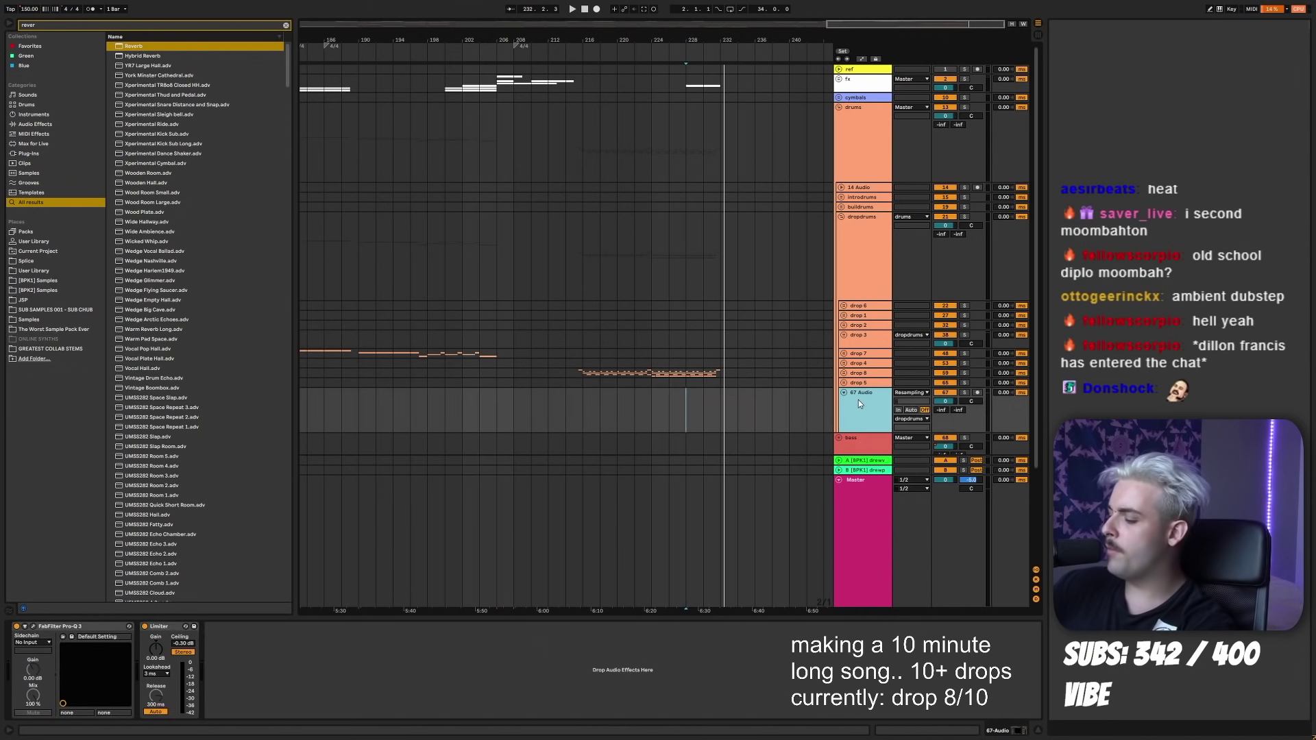
pyautogui.hotkey('ctrl', 'g')
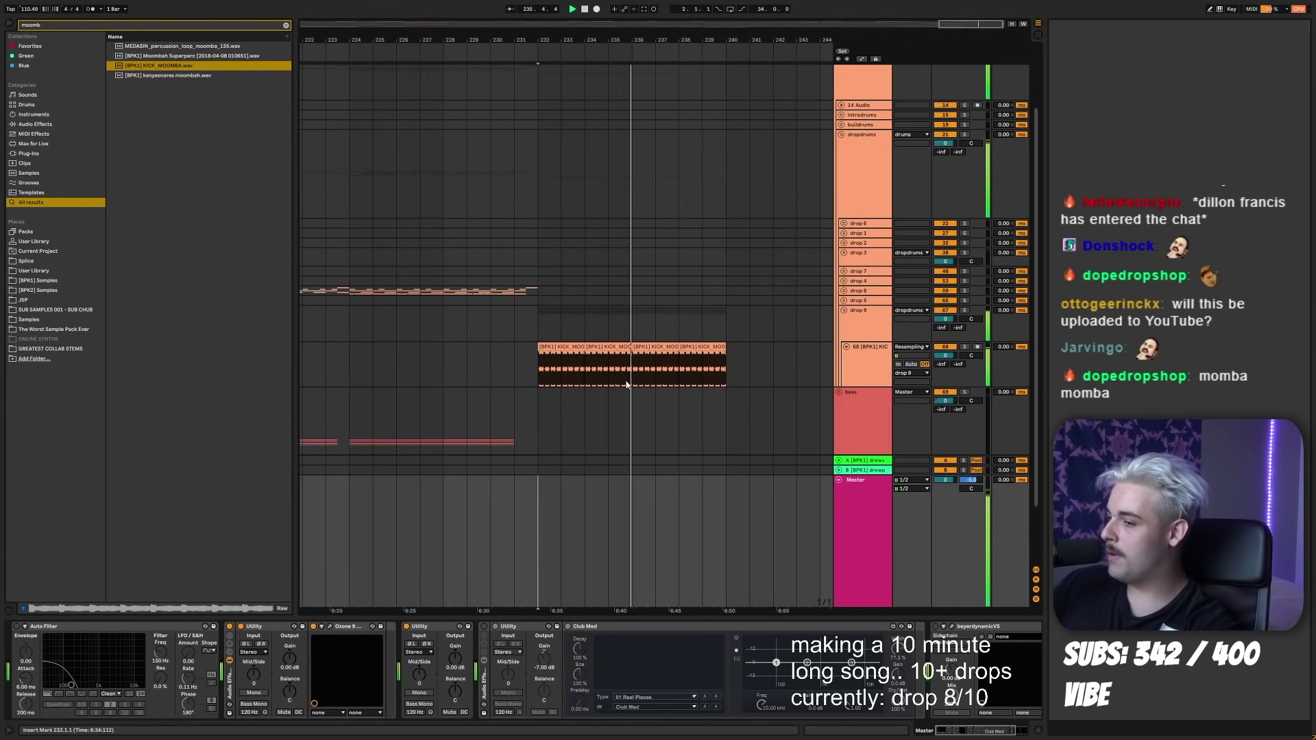
# - Layer the [BPK1] Moombah Superperc and [BPK1] kanyesnares moombah loops on new drop 9 tracks from bar 236 to 240, changing the Superperc's warp mode
pyautogui.click(651, 363)
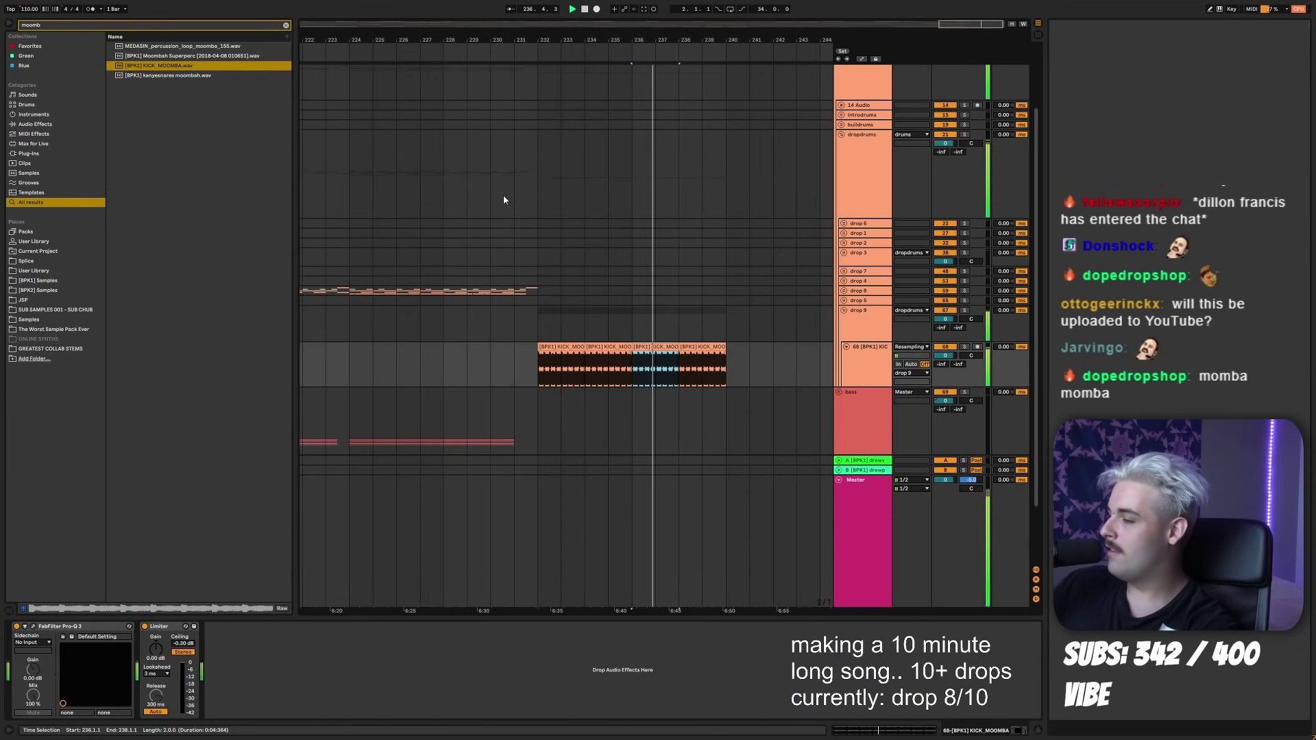
pyautogui.press('Up')
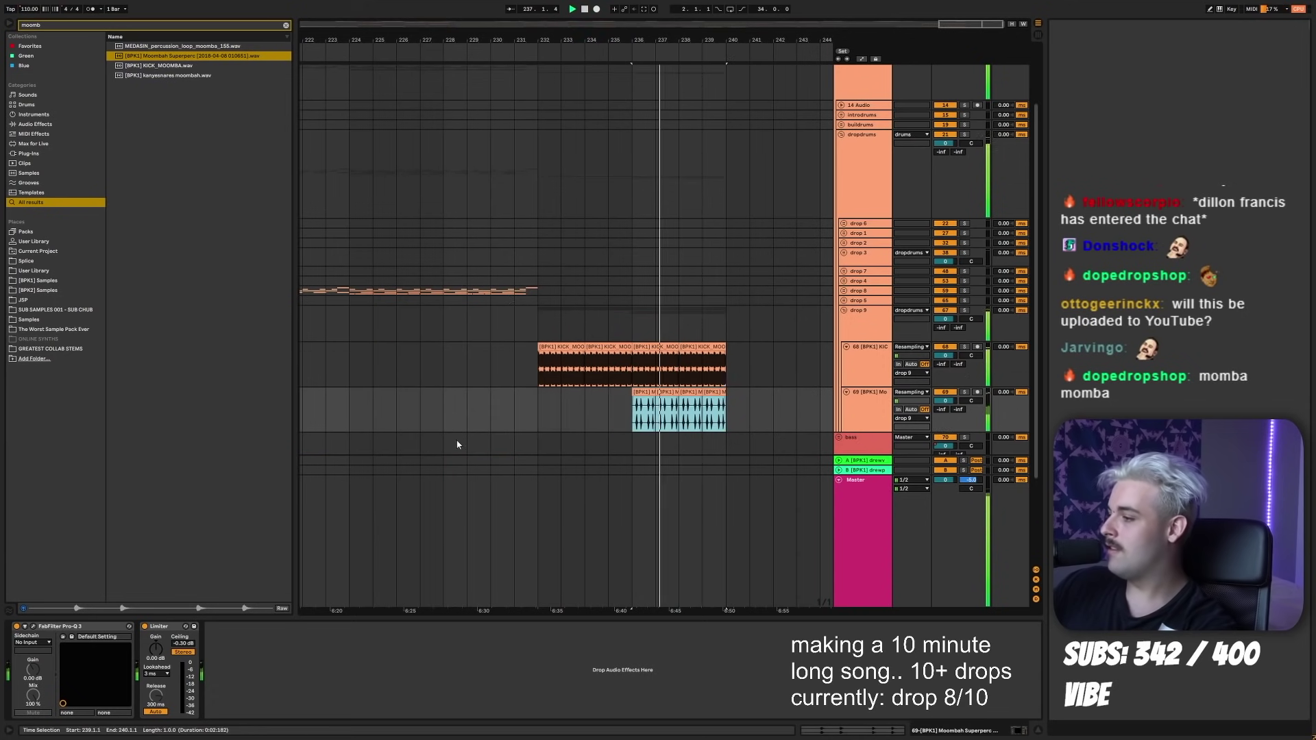
pyautogui.hotkey('shift', 'Tab')
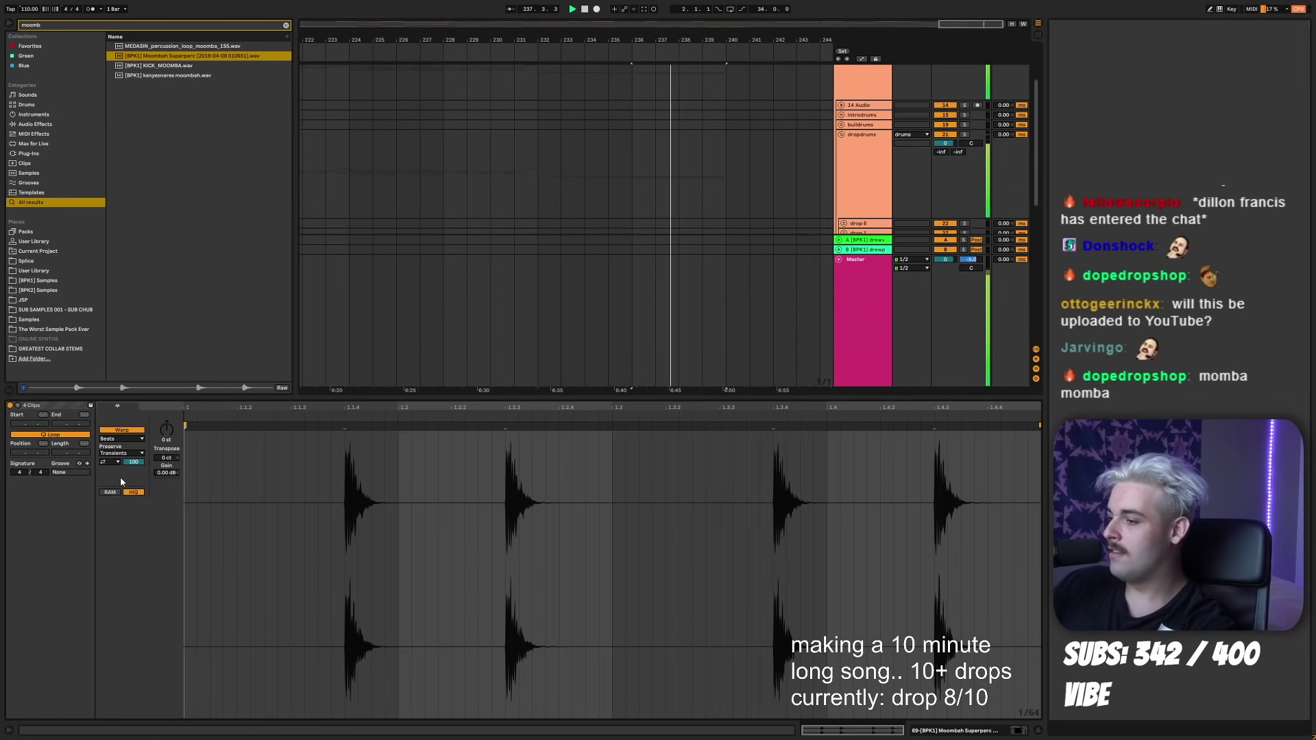
pyautogui.click(121, 439)
pyautogui.click(117, 477)
pyautogui.hotkey('shift', 'Tab')
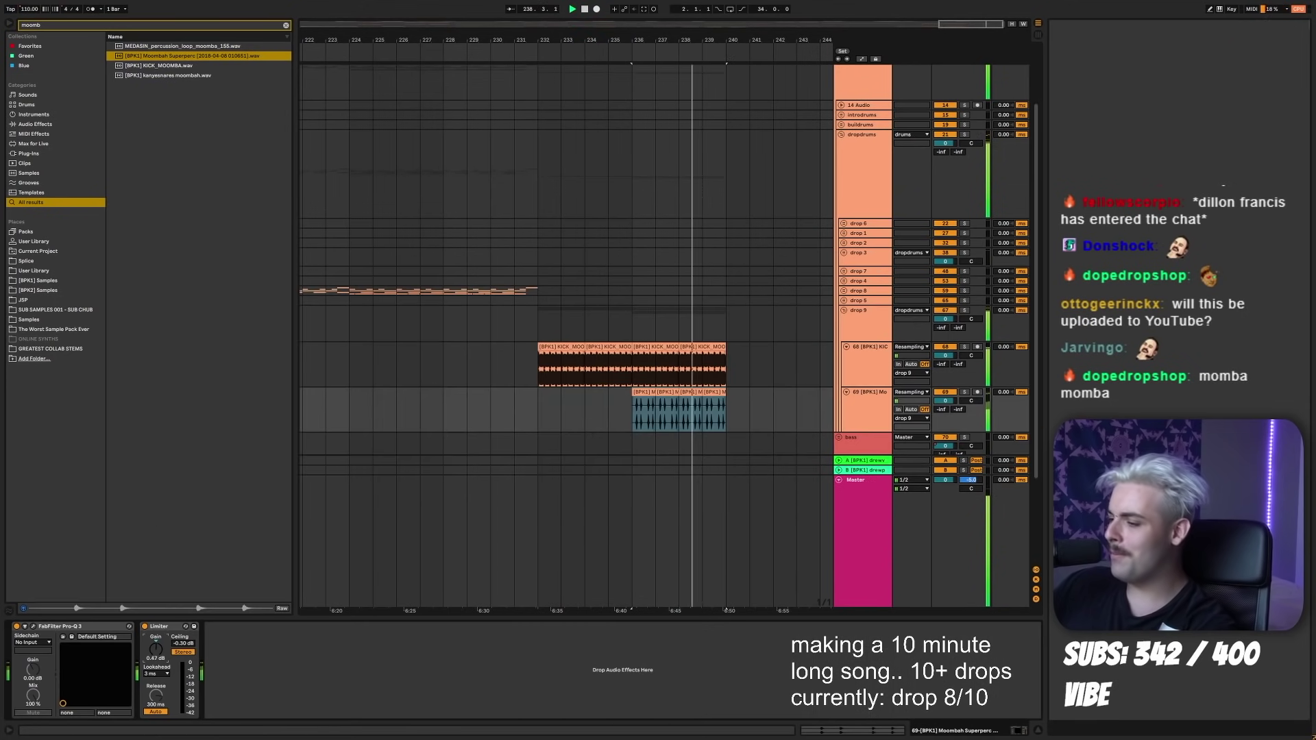
pyautogui.click(872, 357)
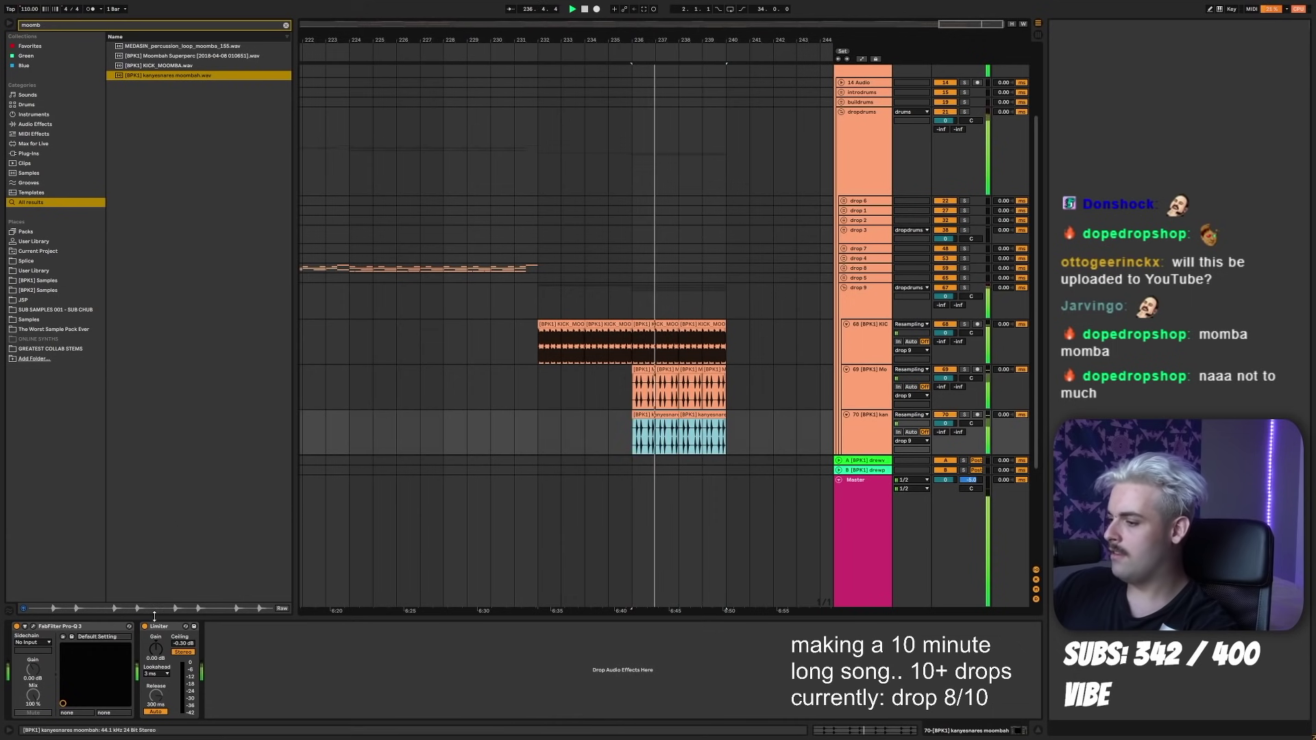
pyautogui.hotkey('shift', 'Tab')
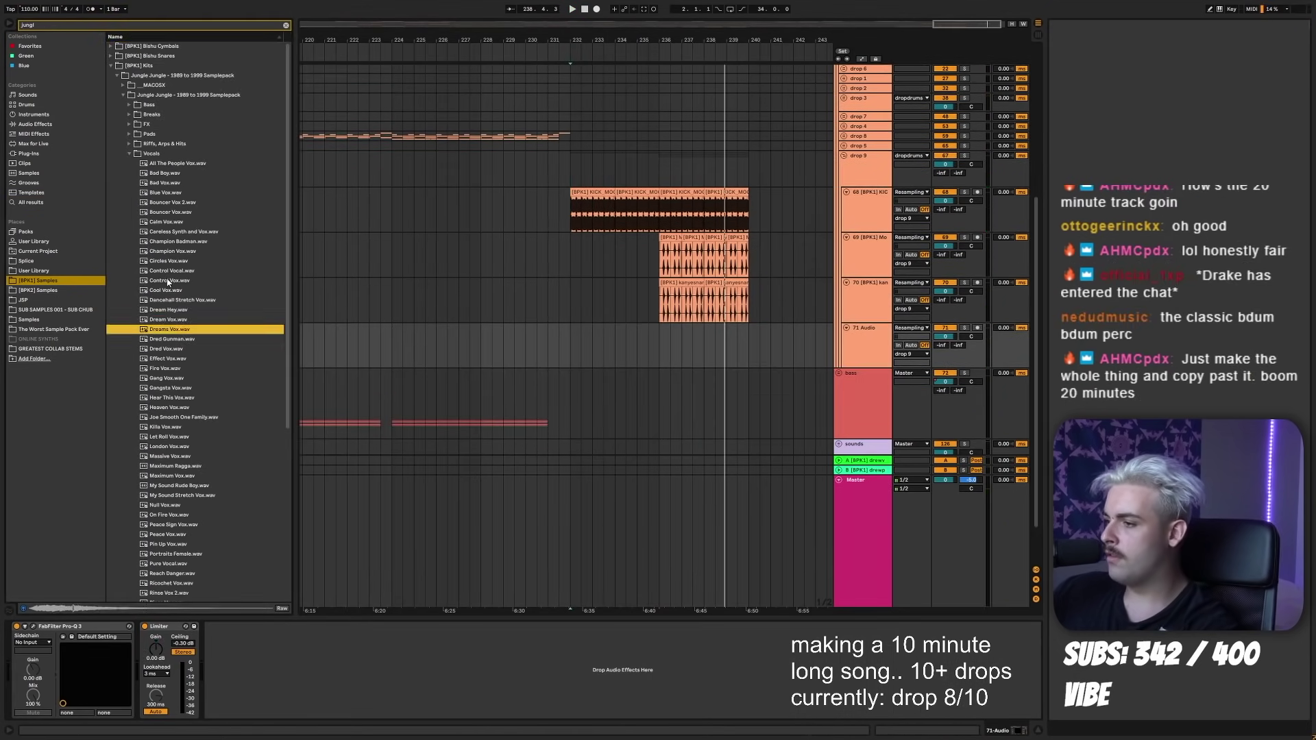
# - Place Dream Vox.wav from the jungle vocals folder at bar 232 on the empty drop 9 track and audition it
pyautogui.click(168, 320)
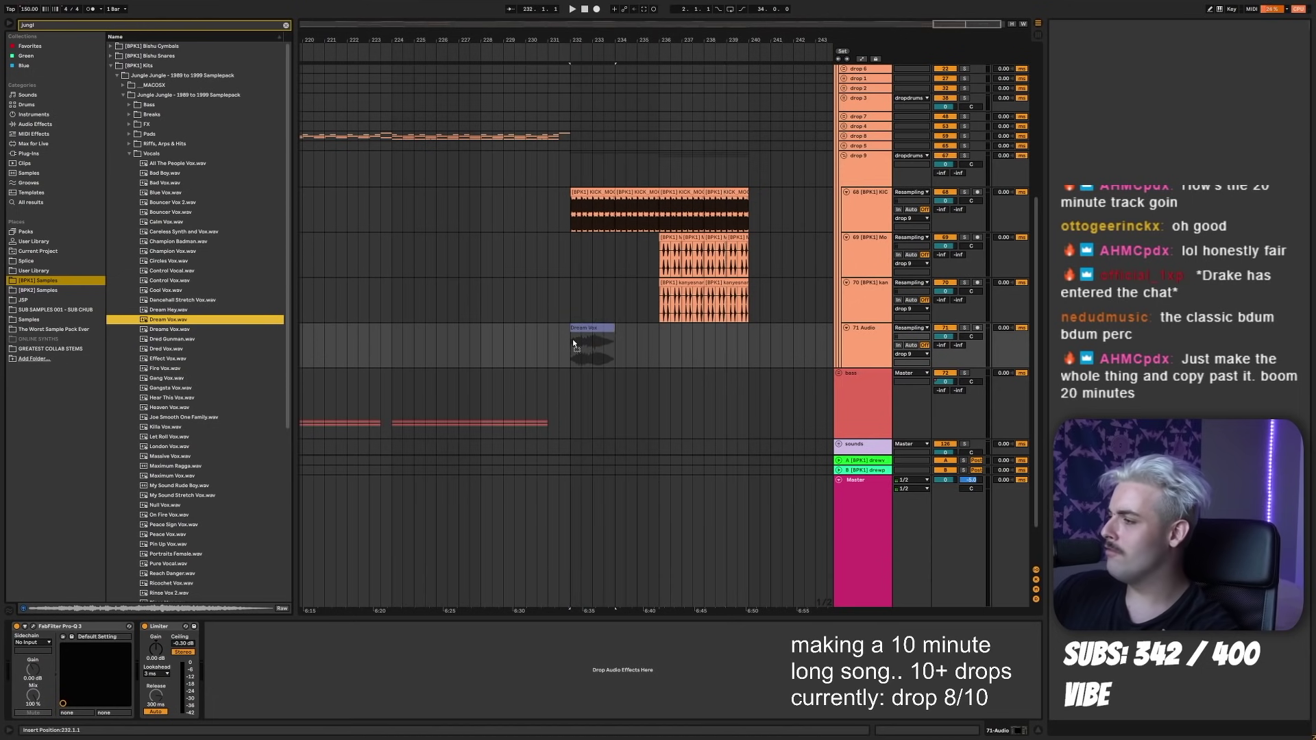
pyautogui.moveTo(573, 339); pyautogui.dragTo(573, 338)
pyautogui.scroll(-2, 685, 329)
pyautogui.press('space')
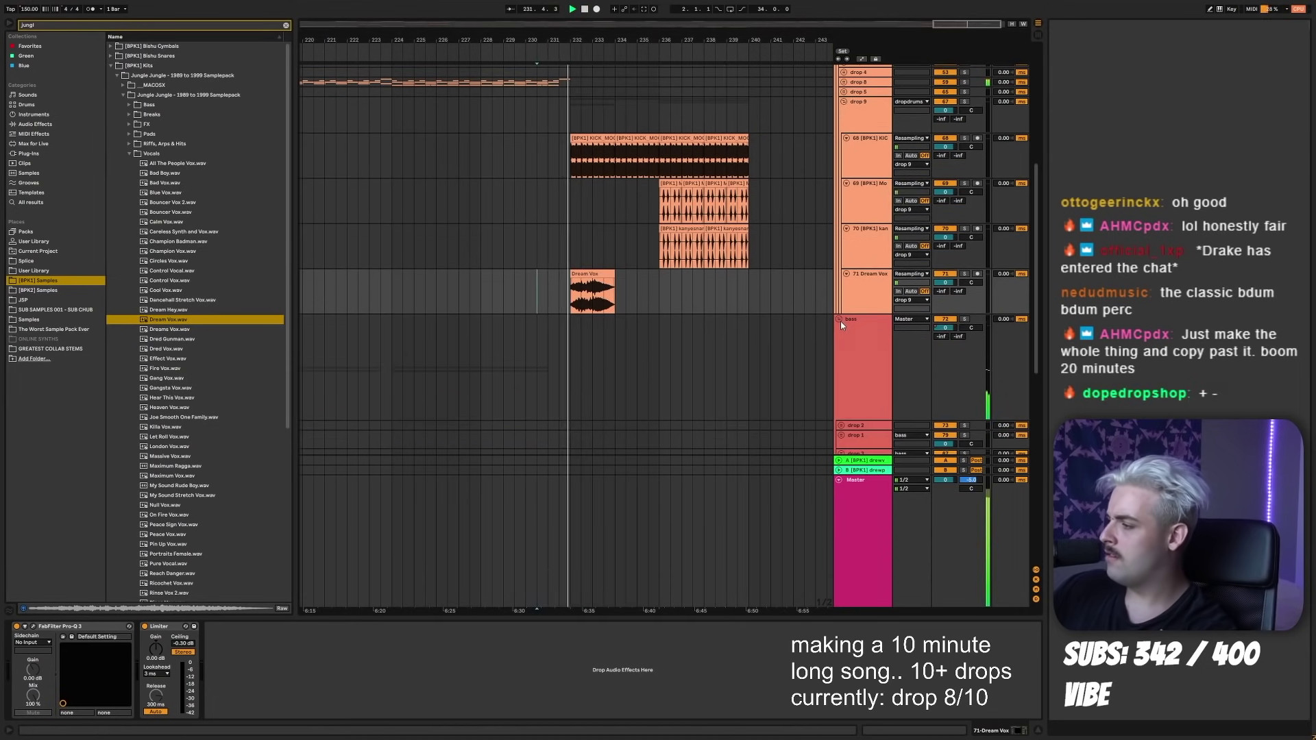
pyautogui.scroll(-10, 635, 370)
pyautogui.scroll(-4, 573, 156)
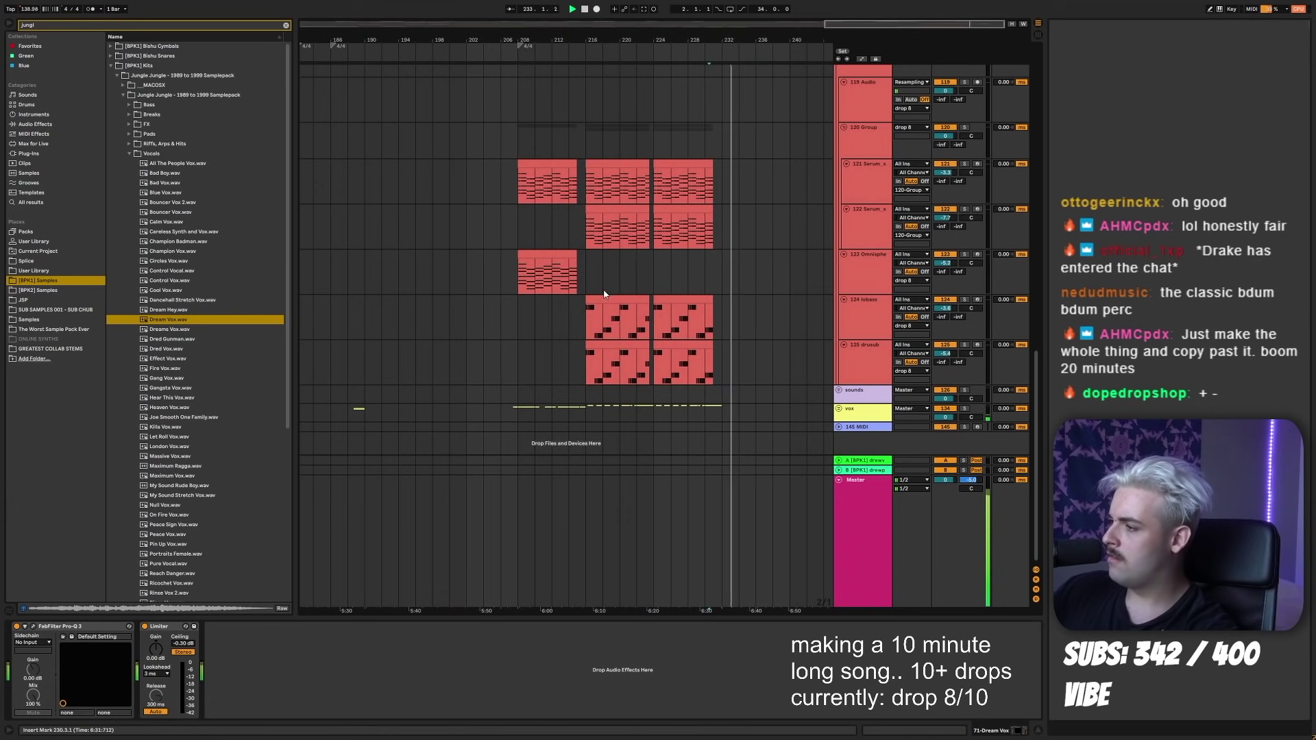
pyautogui.click(604, 297)
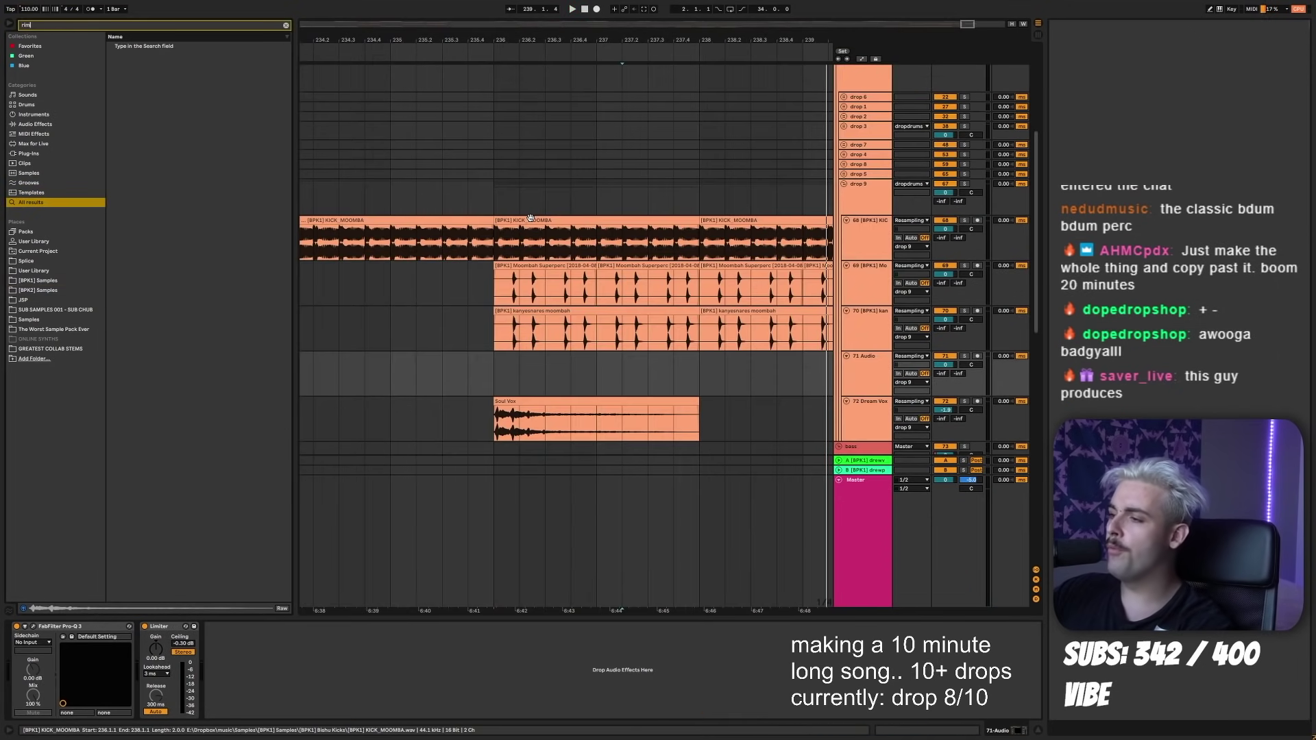
# - Place Trusty Rimshot.wav on the empty drop 9 track at bar 236 and repeat the short hit through that bar
pyautogui.moveTo(171, 56); pyautogui.dragTo(494, 372)
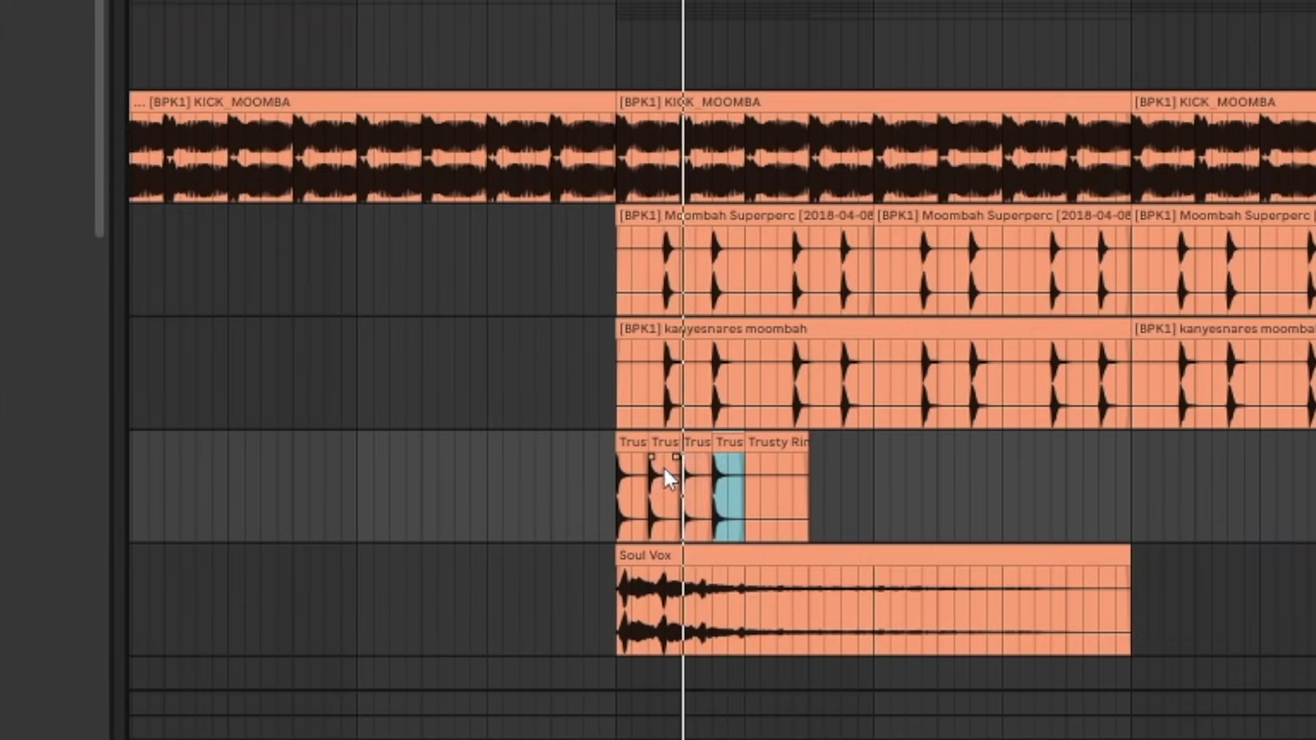
pyautogui.hotkey('ctrl', 'd')
pyautogui.hotkey('ctrl', 'd')
pyautogui.hotkey('ctrl', 'd')
pyautogui.hotkey('ctrl', 'd')
# - Duplicate the bar of rimshots through the following bars and build a faster rimshot roll from bar 239
pyautogui.keyDown('shift'); pyautogui.click(618, 444); pyautogui.keyUp('shift')
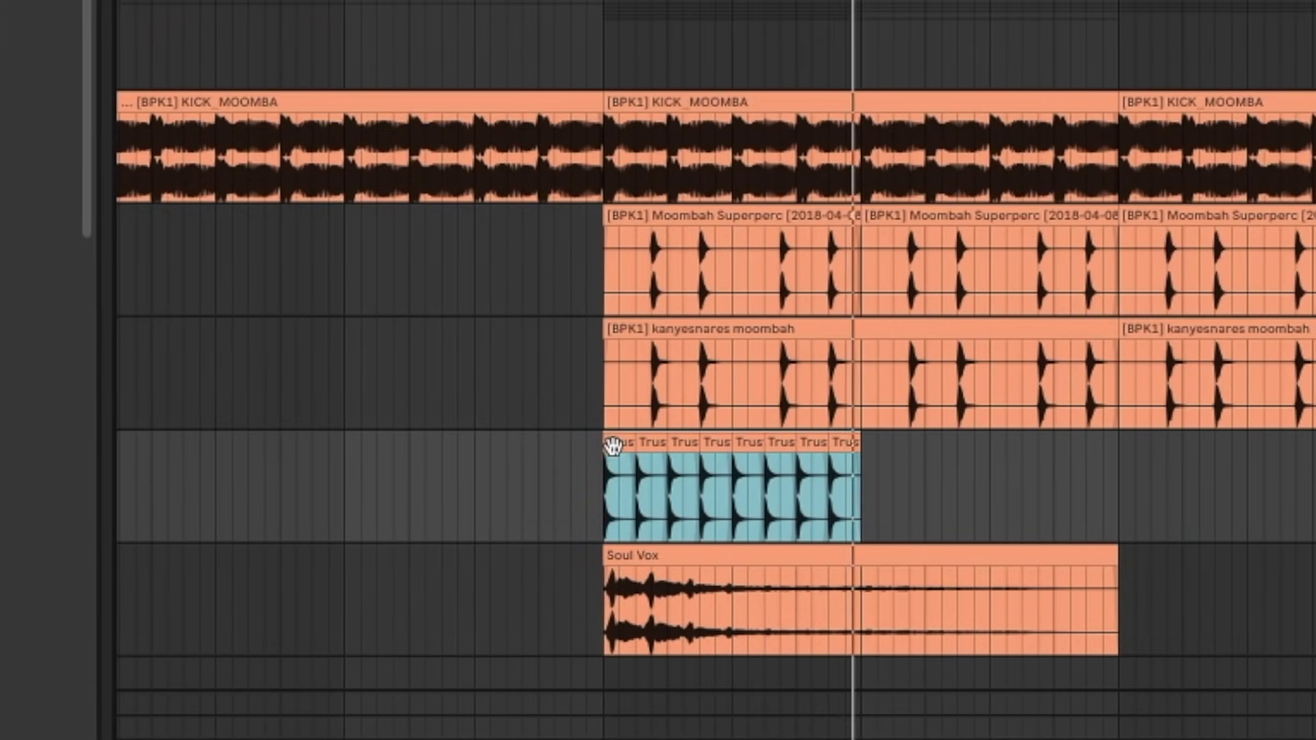
pyautogui.hotkey('ctrl', 'd')
pyautogui.hotkey('ctrl', 'd')
pyautogui.hotkey('ctrl', 'd')
pyautogui.press('+')
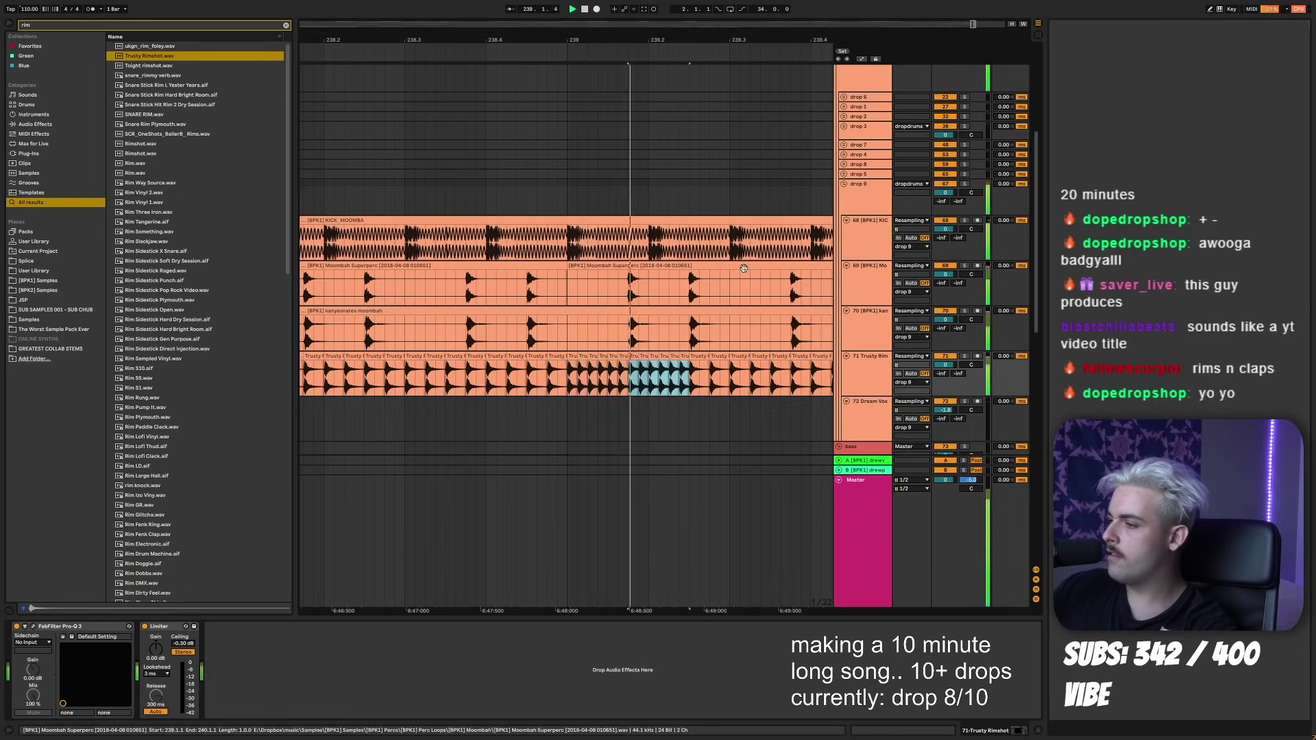
pyautogui.hotkey('ctrl', 'd')
pyautogui.press('-')
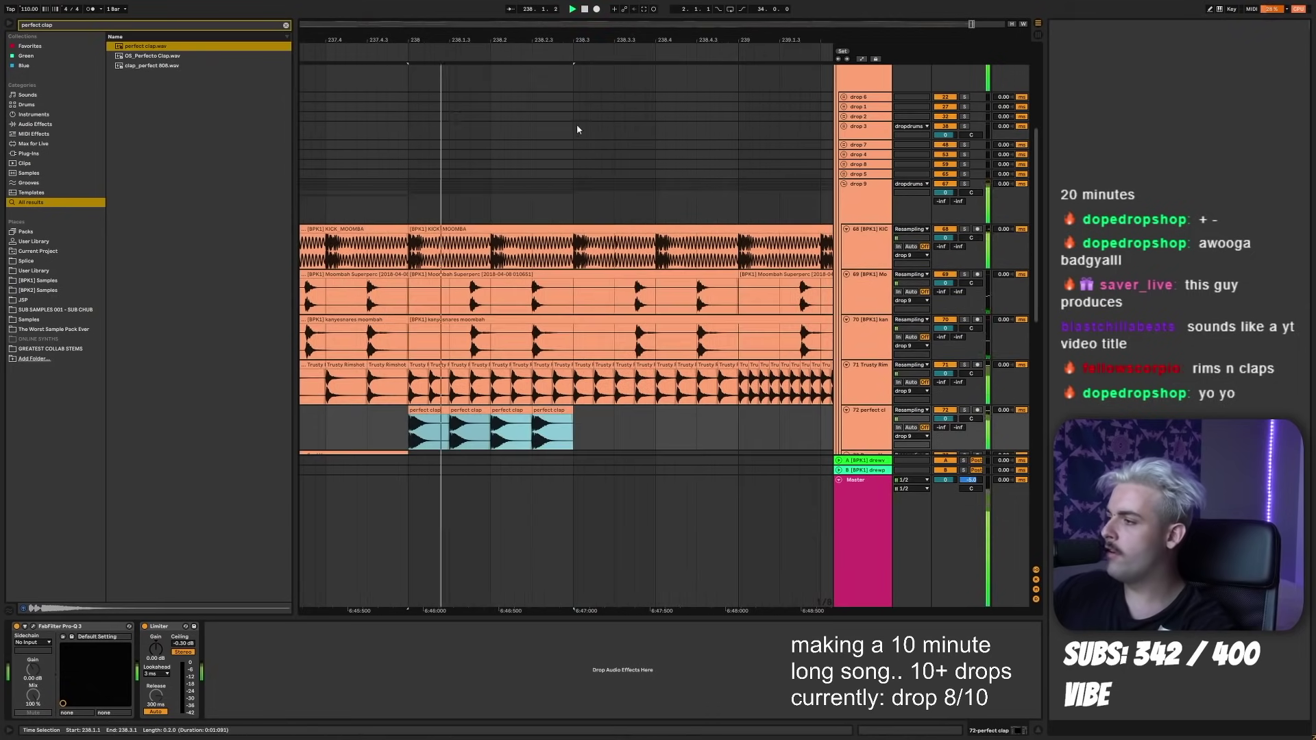
# - Repeat the perfect clap hits on their drop 9 track from bar 238 to the middle of bar 239
pyautogui.hotkey('ctrl', 'd')
pyautogui.hotkey('ctrl', 'd')
pyautogui.hotkey('ctrl', 'z')
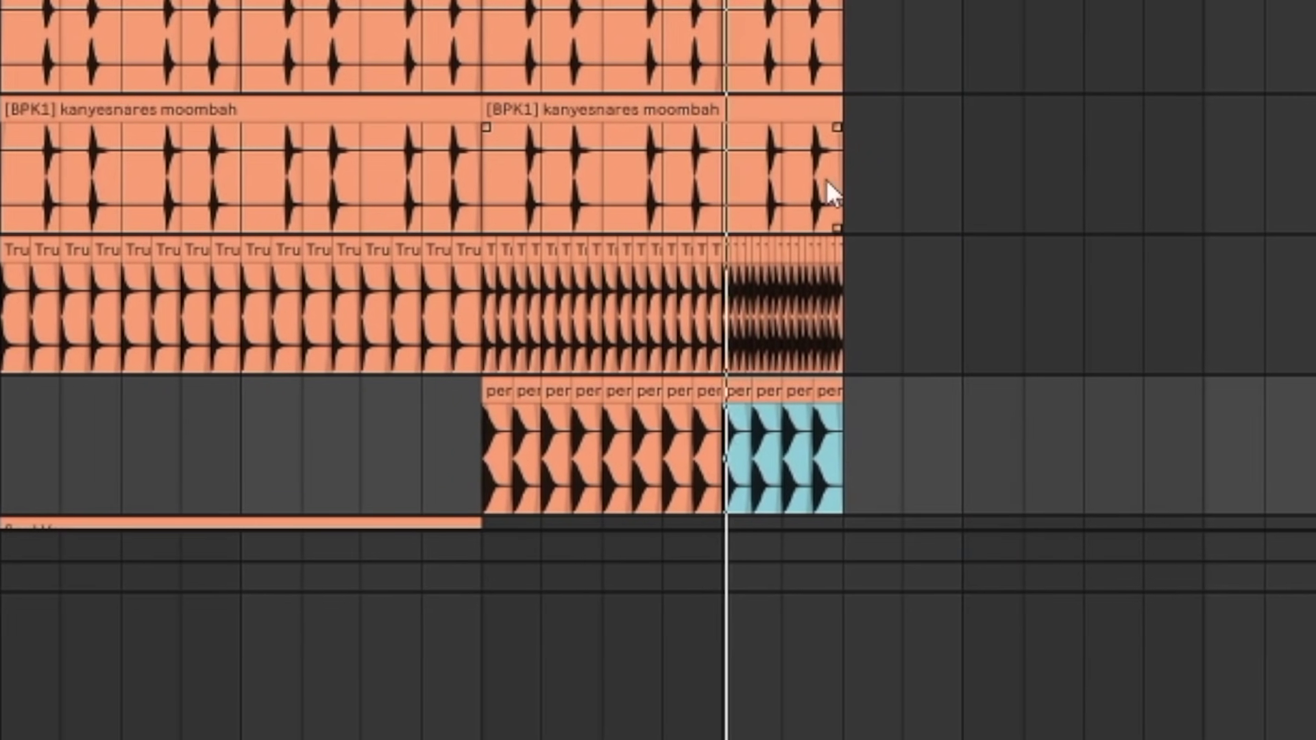
pyautogui.click(750, 452)
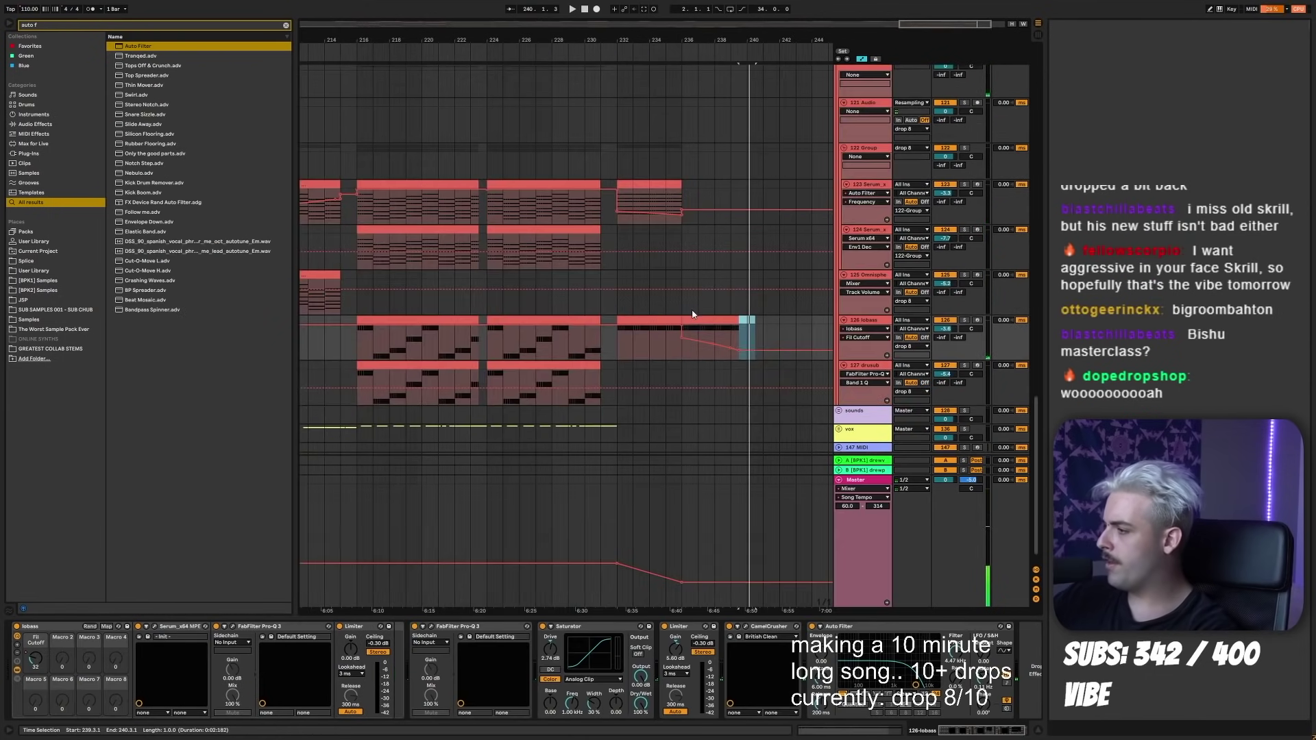
# - Open the lobass clip under drop 9 and ramp its Pitch Bend envelope up to 8191 towards the end
pyautogui.hotkey('shift', 'Tab')
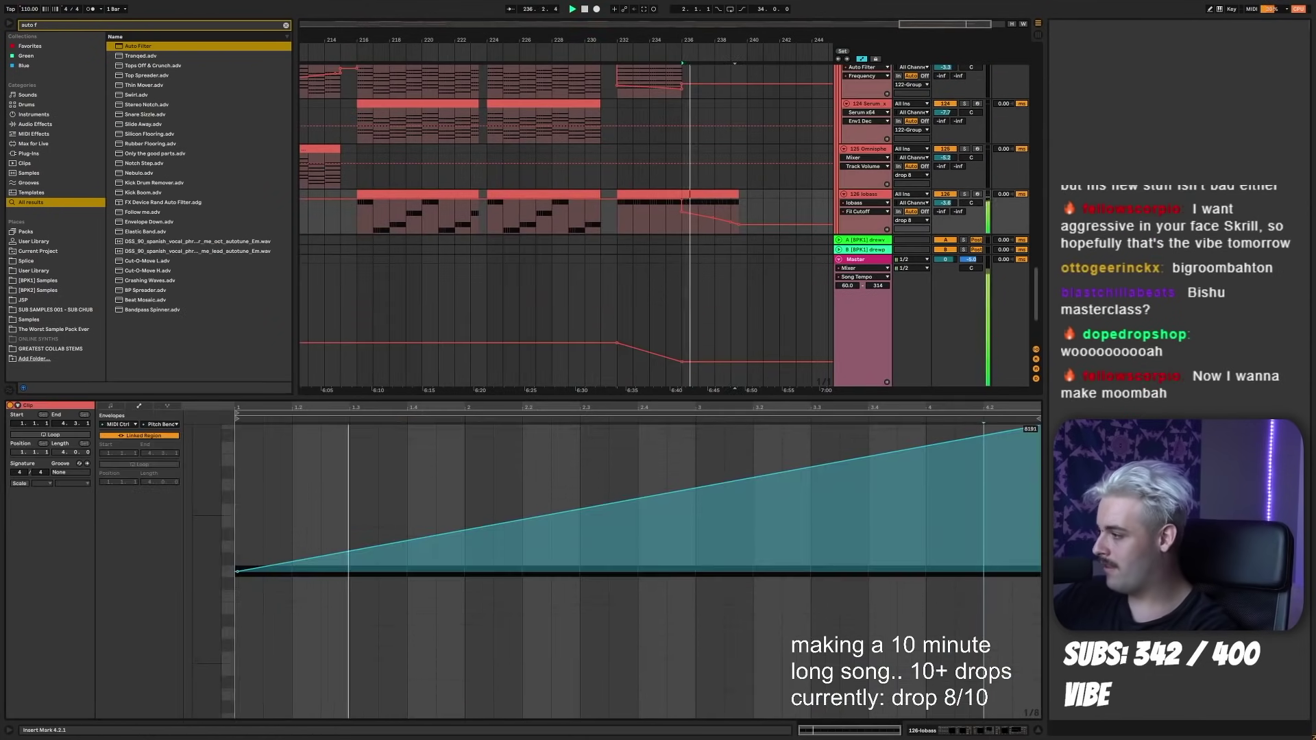
# - Return to the lobass track's device chain, play back the pitch rise leading up to bar 239 and save the project
pyautogui.hotkey('shift', 'Tab')
pyautogui.moveTo(699, 334); pyautogui.dragTo(775, 305)
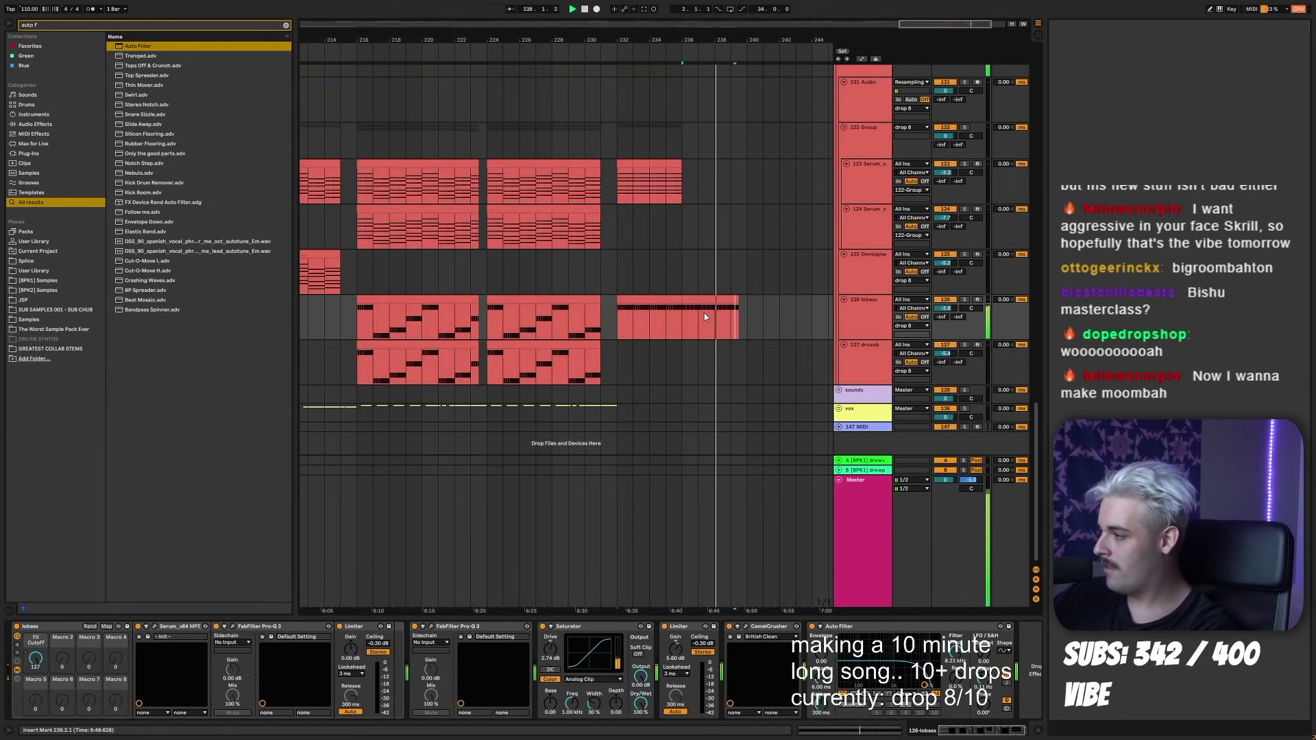
pyautogui.press('b')
pyautogui.moveTo(718, 310); pyautogui.dragTo(740, 304)
pyautogui.scroll(10, 754, 274)
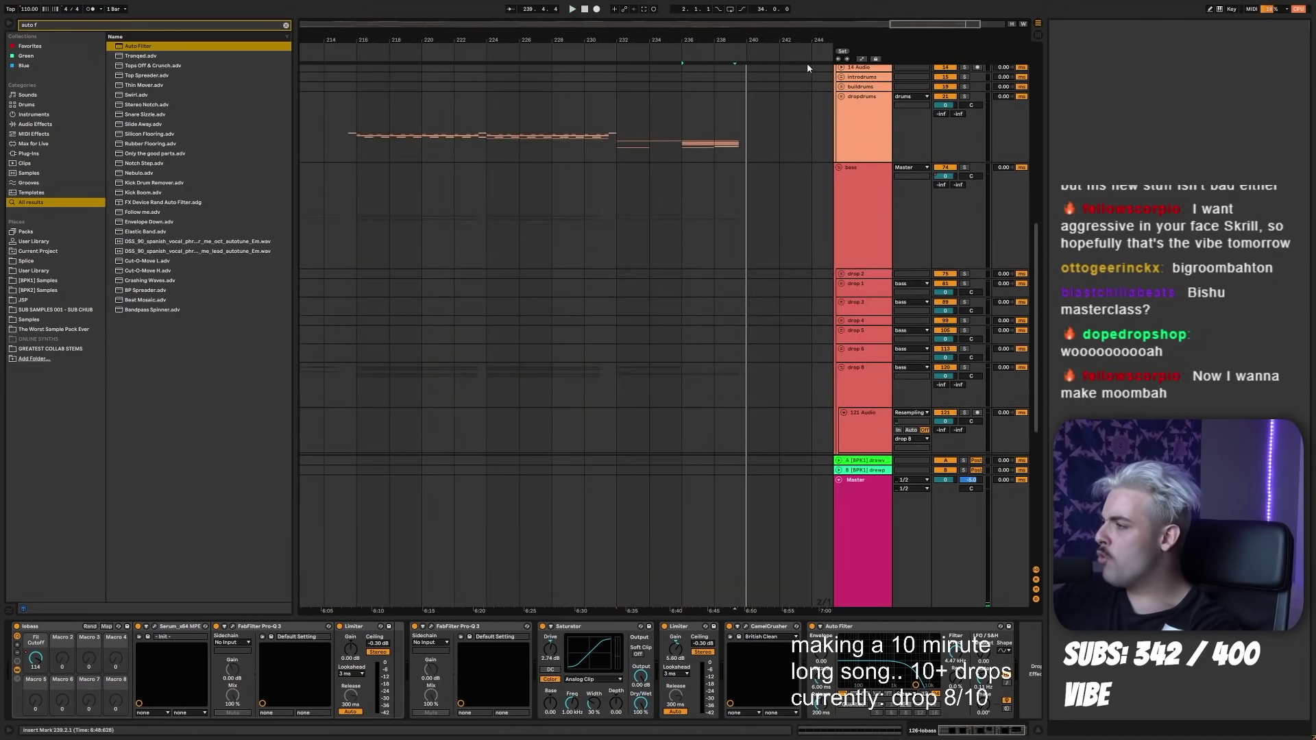
pyautogui.hotkey('ctrl', 's')
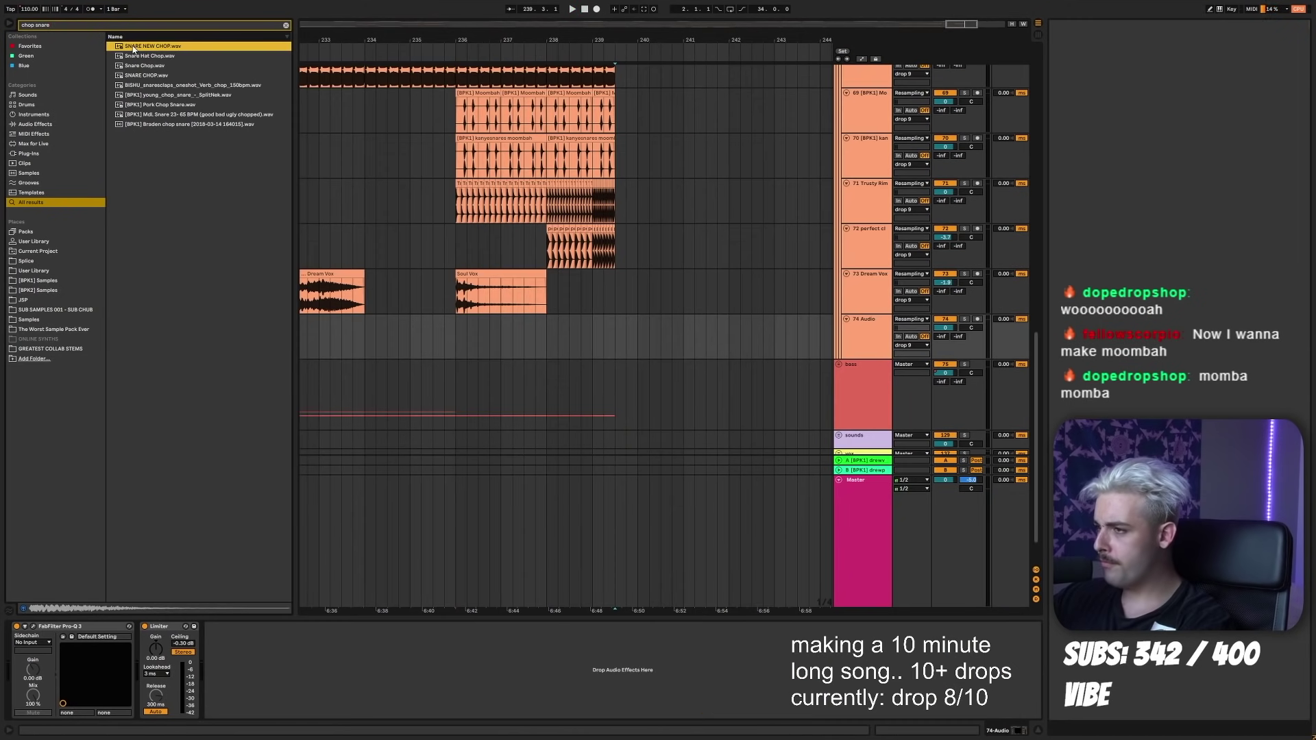
# - Place SNARE NEW CHOP.wav on the empty drop 9 audio track near bar 239
pyautogui.moveTo(133, 48); pyautogui.dragTo(579, 335)
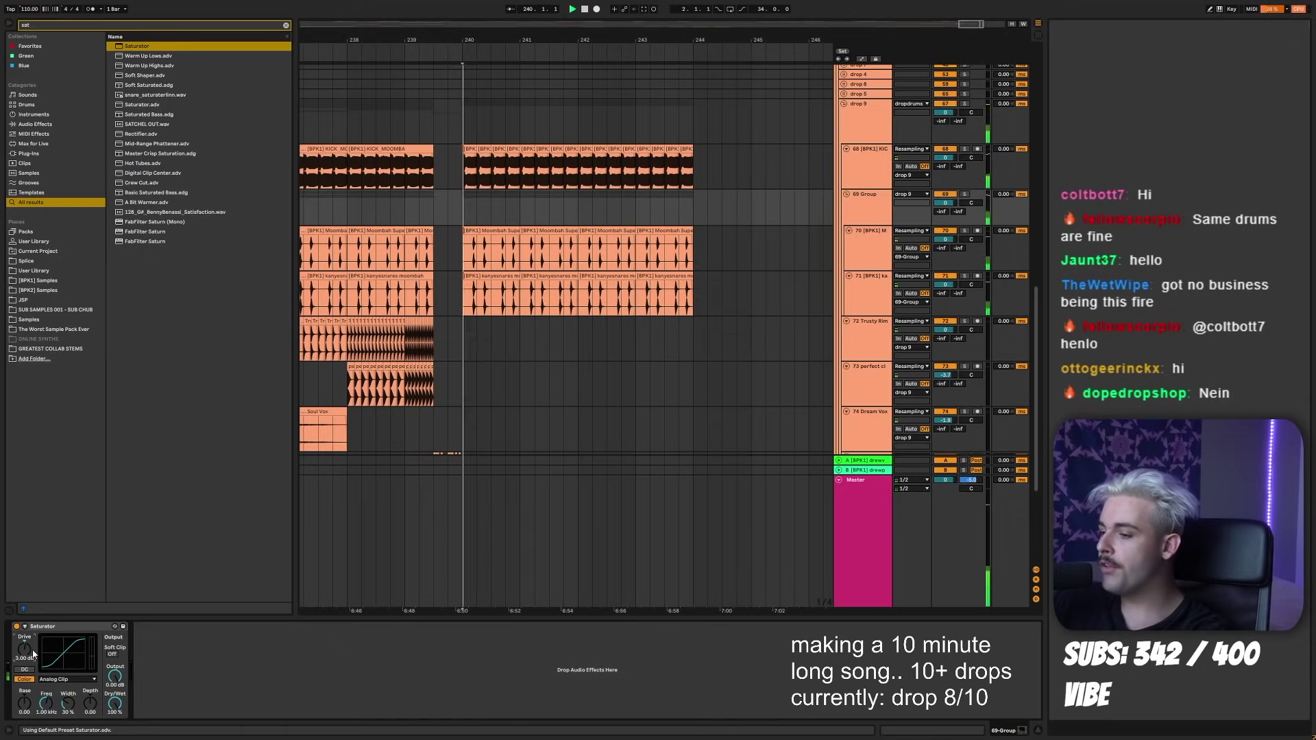
# - Search the browser for "valh" and add a Valhalla reverb after the Saturator on the drop 9 moombahton snare group
pyautogui.hotkey('ctrl', 'f')
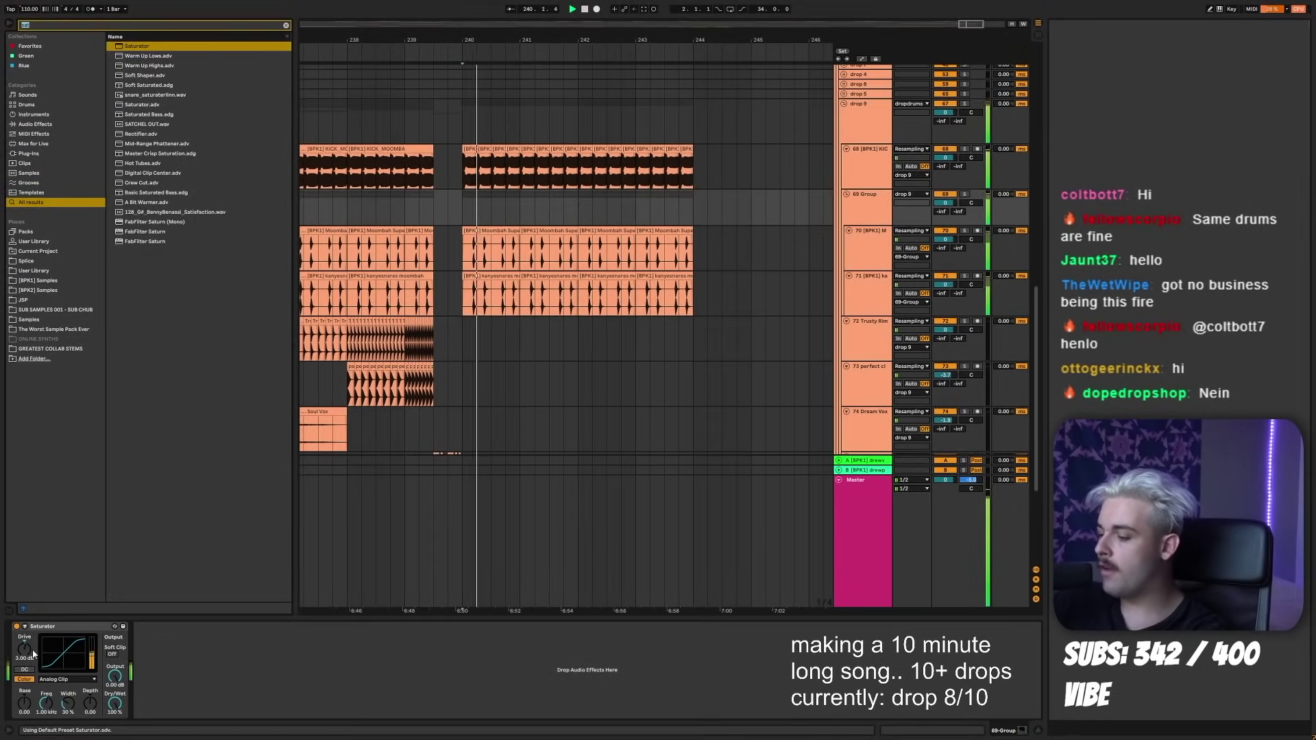
pyautogui.write('valh')
pyautogui.press('Down')
pyautogui.press('Down')
pyautogui.press('Down')
pyautogui.press('Down')
pyautogui.press('Return')
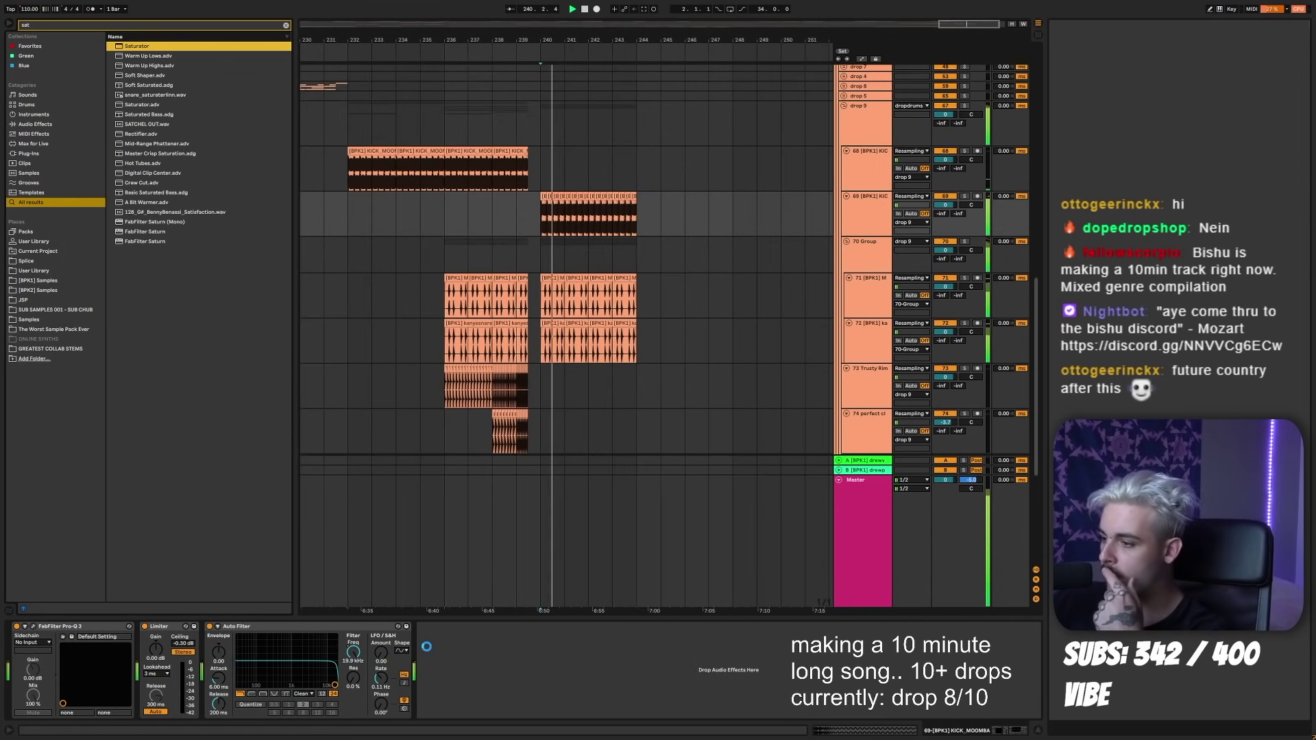
pyautogui.press('Return')
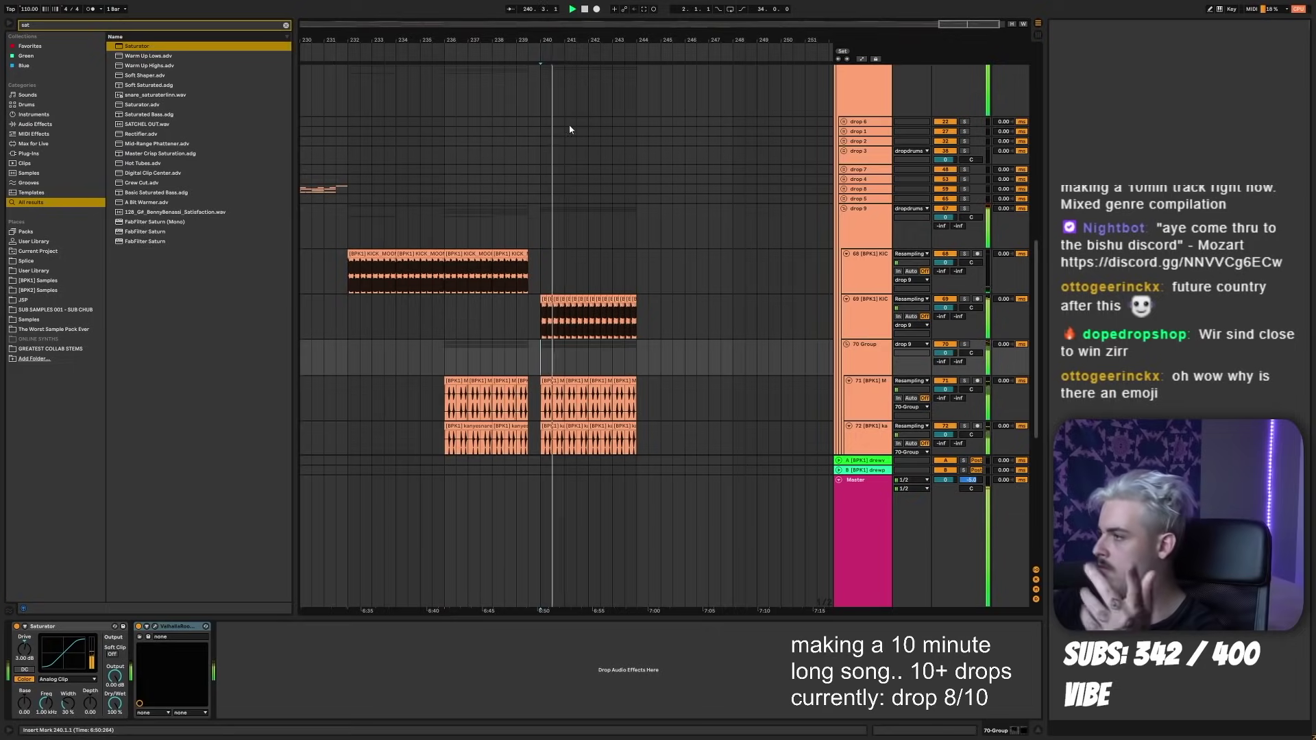
# - Fold the drop 9 drum tracks and select the last half bar of the drum pattern, from 243.3 to 244.1
pyautogui.scroll(3, 561, 129)
pyautogui.scroll(-5, 523, 302)
pyautogui.scroll(2, 524, 288)
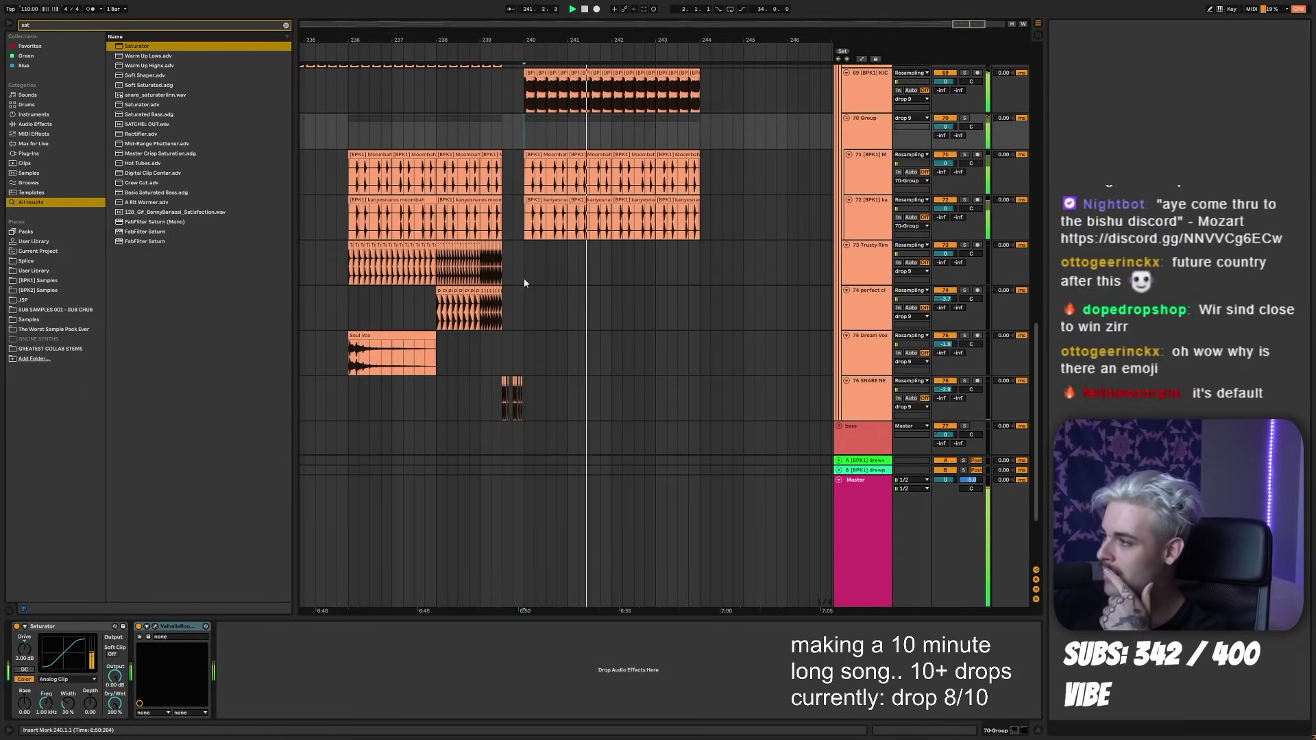
pyautogui.click(846, 117)
pyautogui.keyDown('alt'); pyautogui.click(844, 127); pyautogui.keyUp('alt')
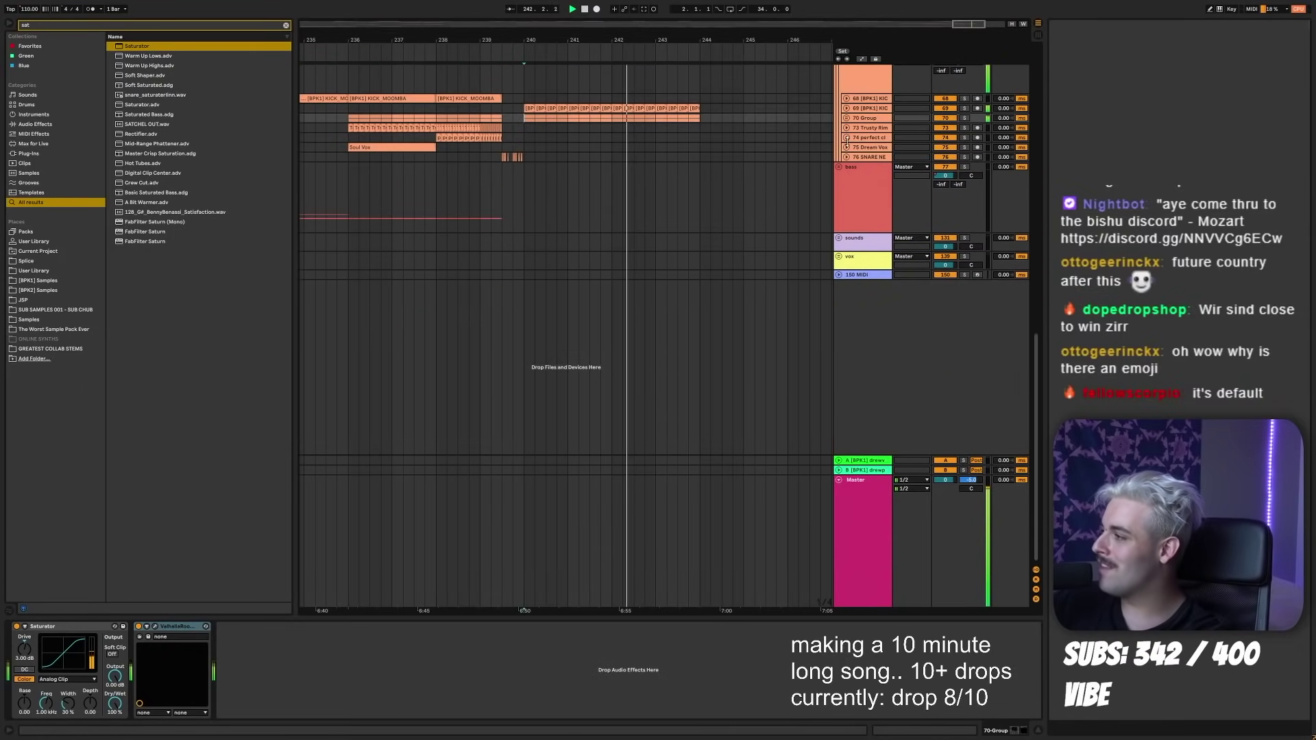
pyautogui.click(852, 228)
pyautogui.click(680, 157)
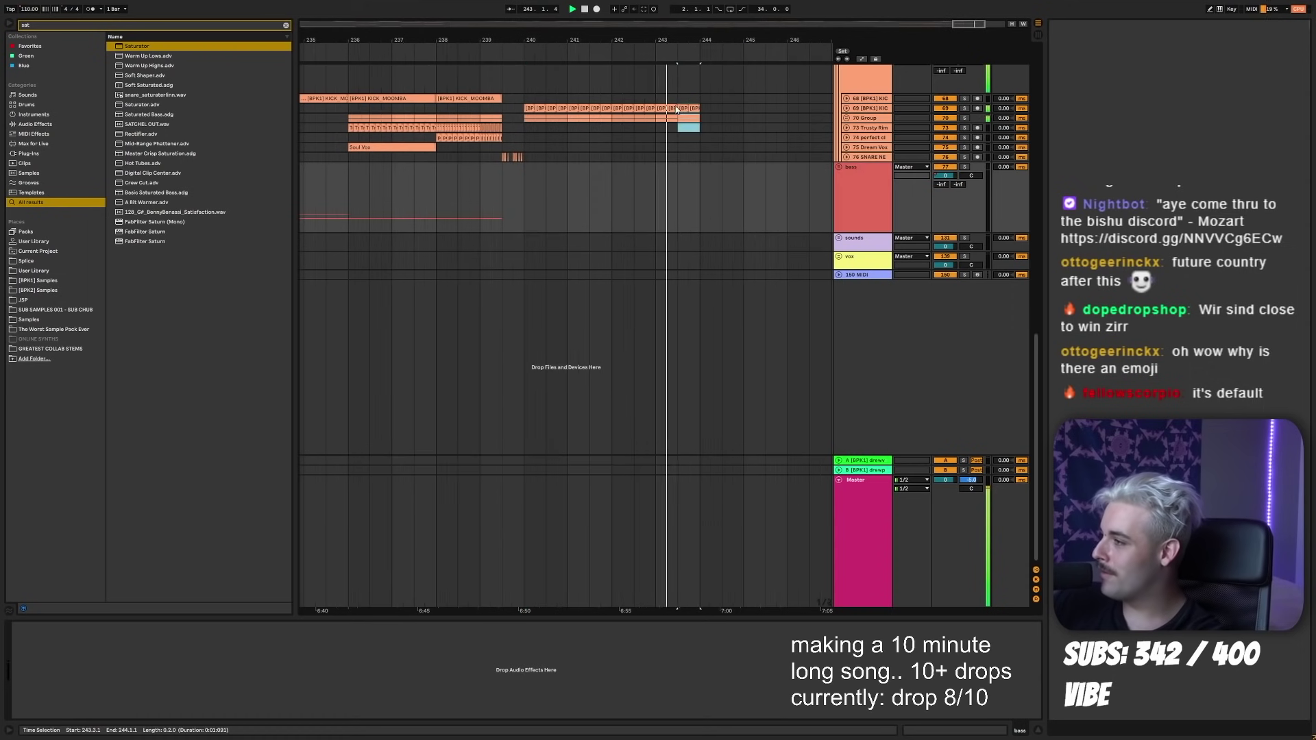
pyautogui.click(690, 124)
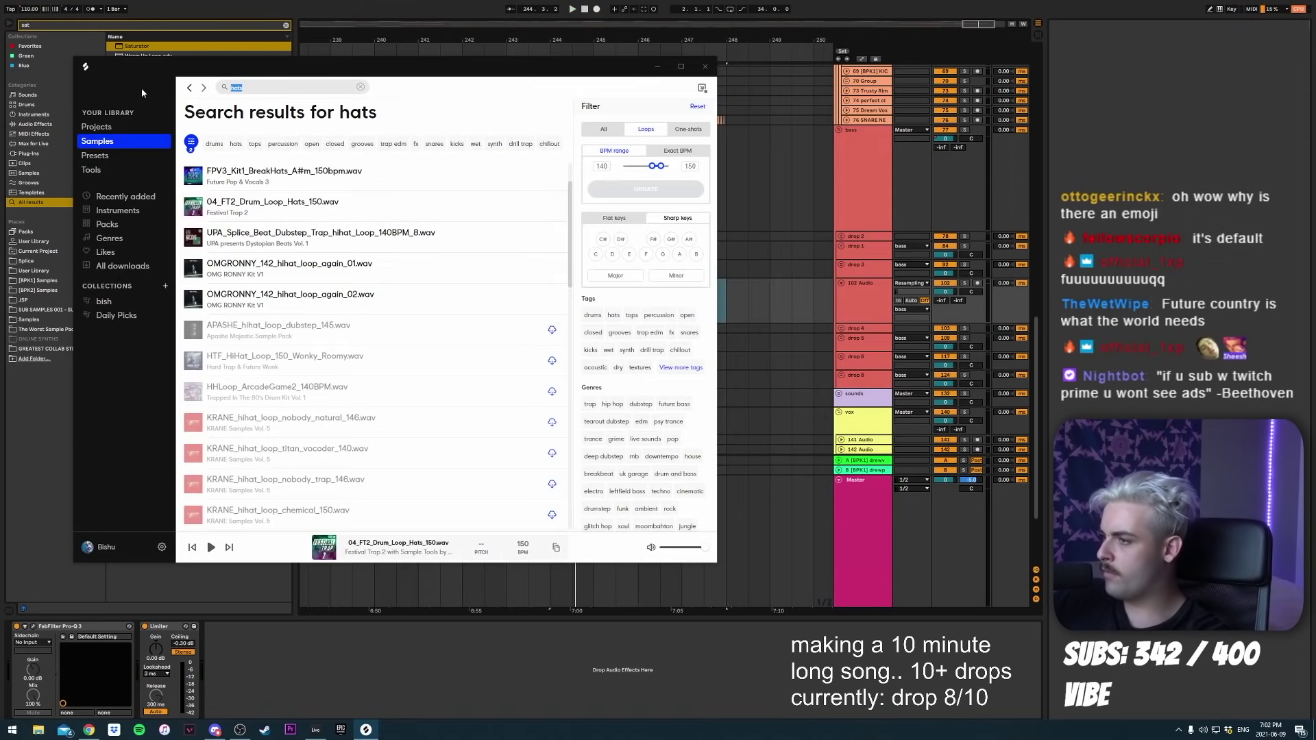
# - In Splice, search the samples for "moombah" and audition HF_drum_loop_moombah_fong_01_108_v2.wav
pyautogui.write('moombah')
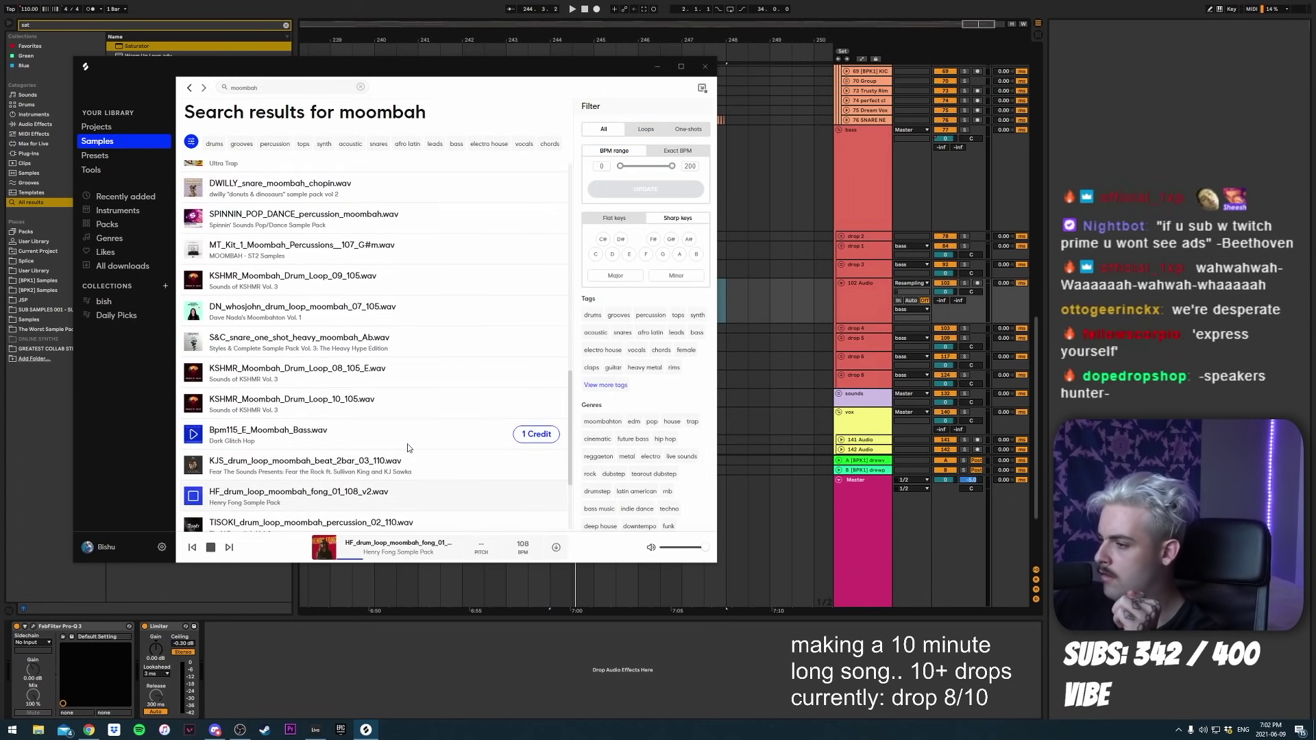
pyautogui.scroll(-1, 407, 445)
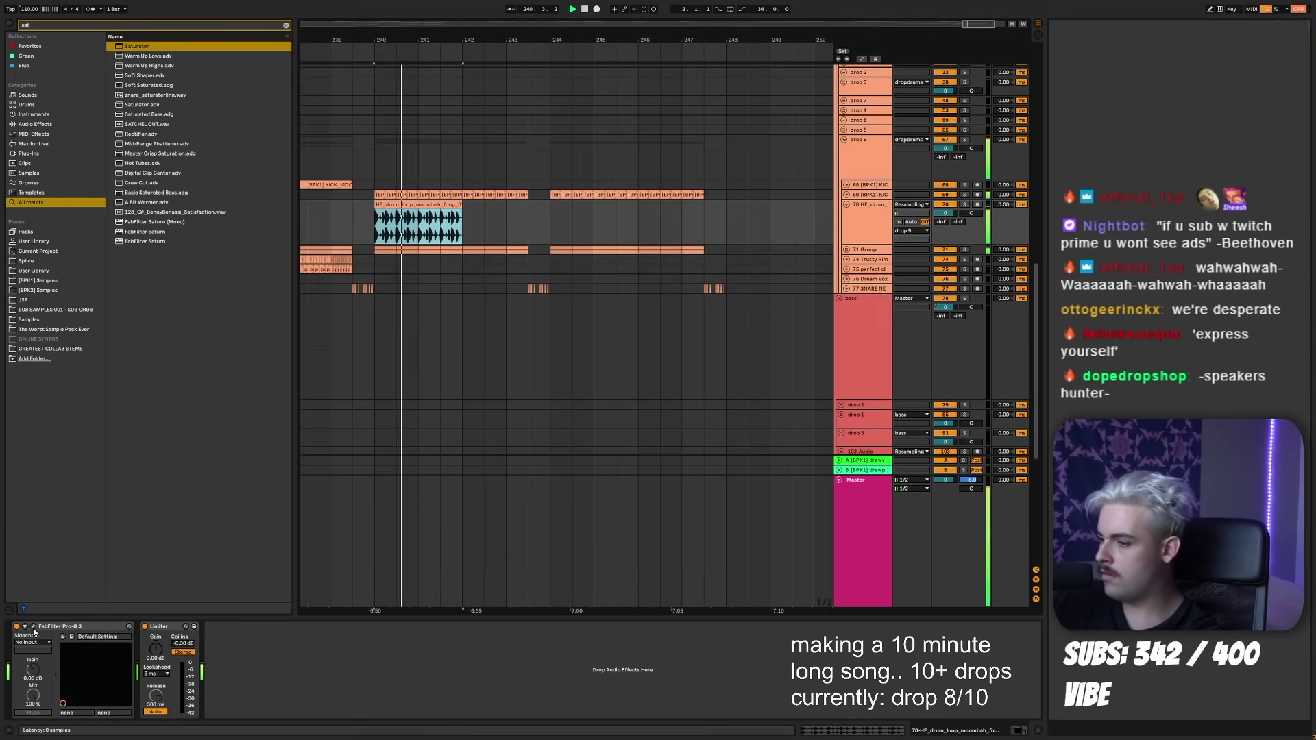
# - Open FabFilter Pro-Q 3 on the HF moombah drum loop track and shape the lower frequencies with an EQ band
pyautogui.click(33, 626)
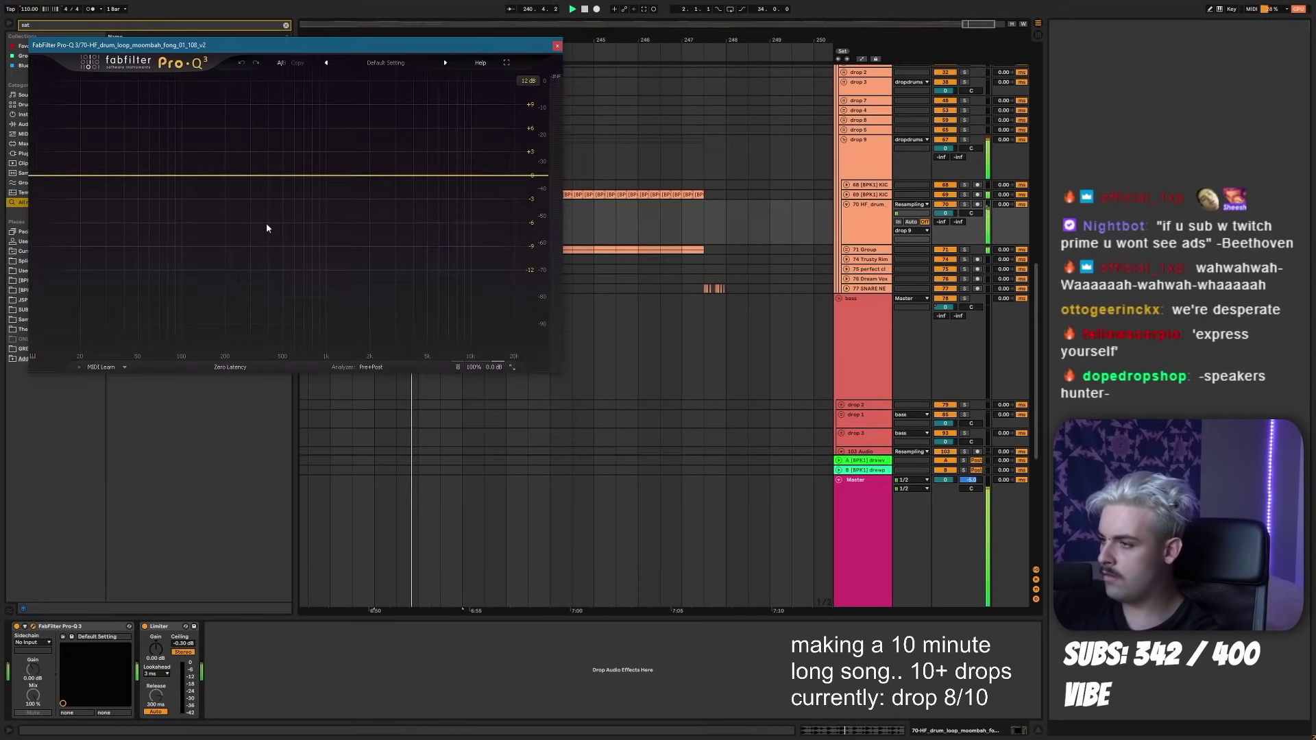
pyautogui.moveTo(229, 171); pyautogui.dragTo(216, 169)
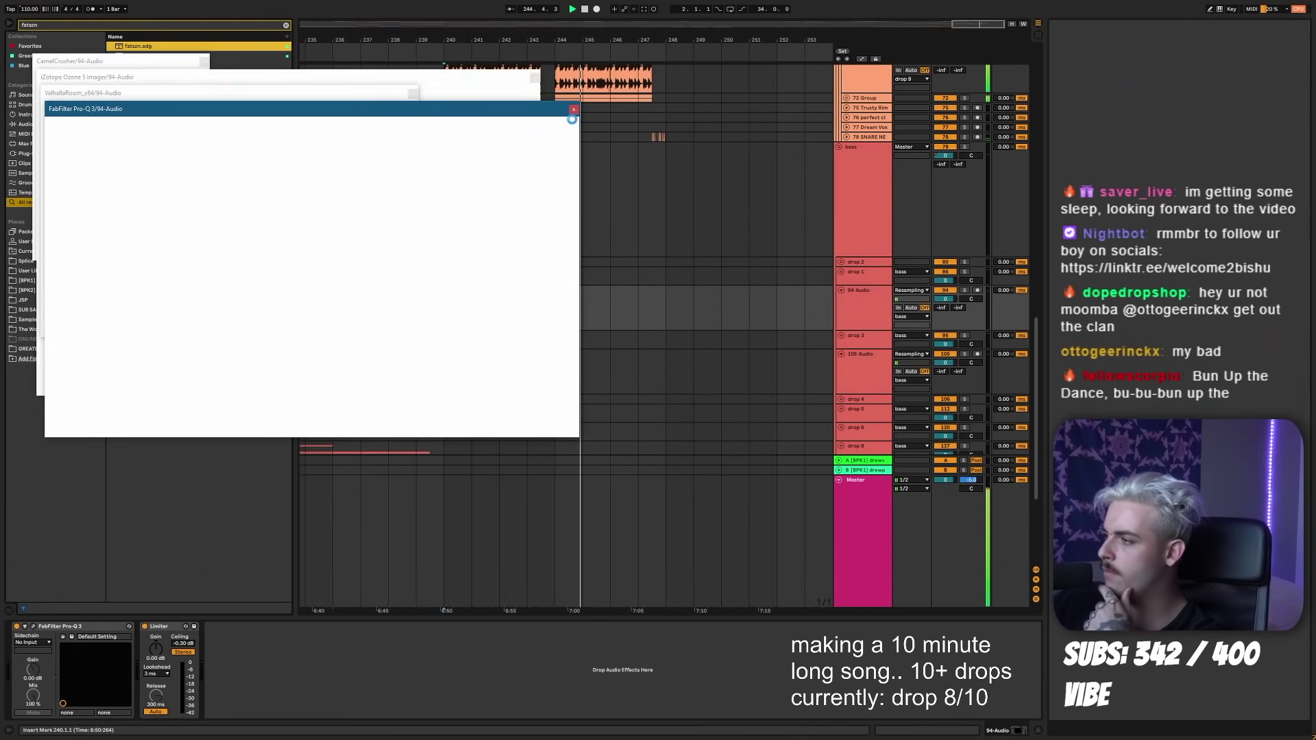
# - Close the rack's EQ window, audition MR_CARMACK_lead_loop_future_moombah_97_Bmin.wav in Splice and switch back to Ableton Live
pyautogui.click(573, 109)
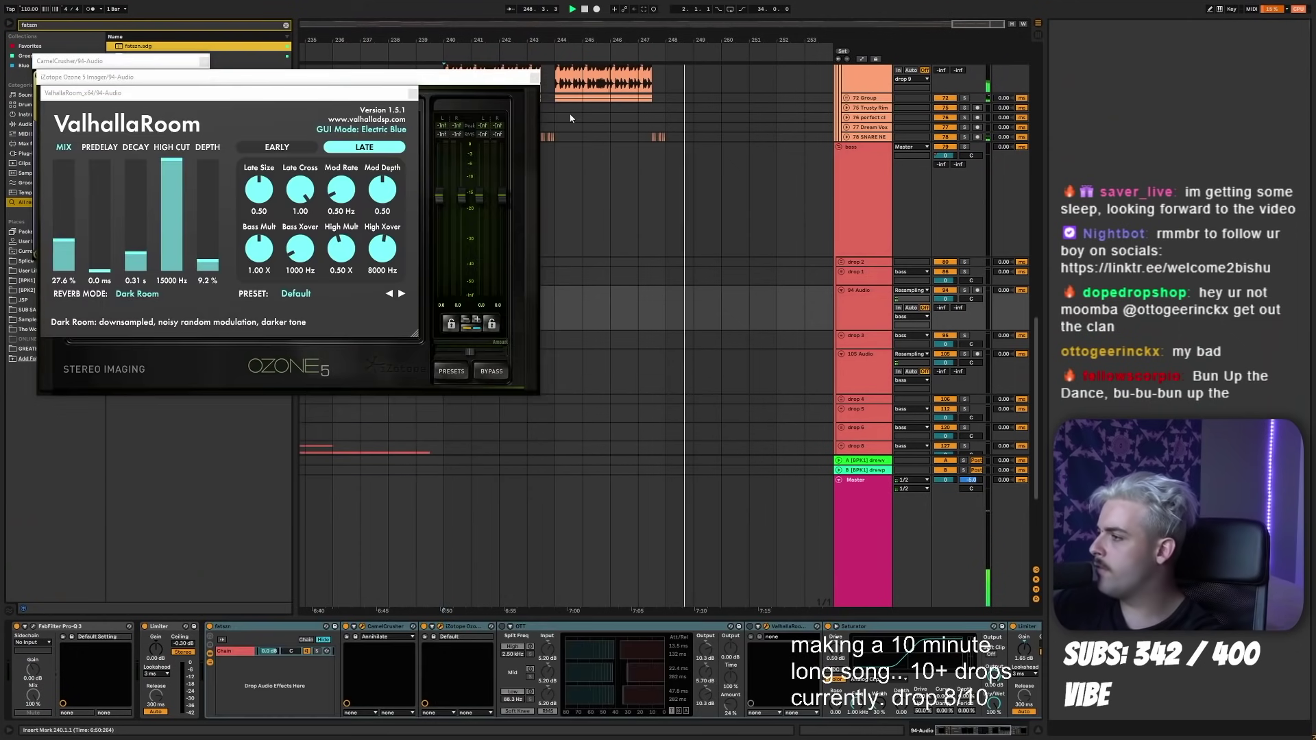
pyautogui.hotkey('alt', 'Tab')
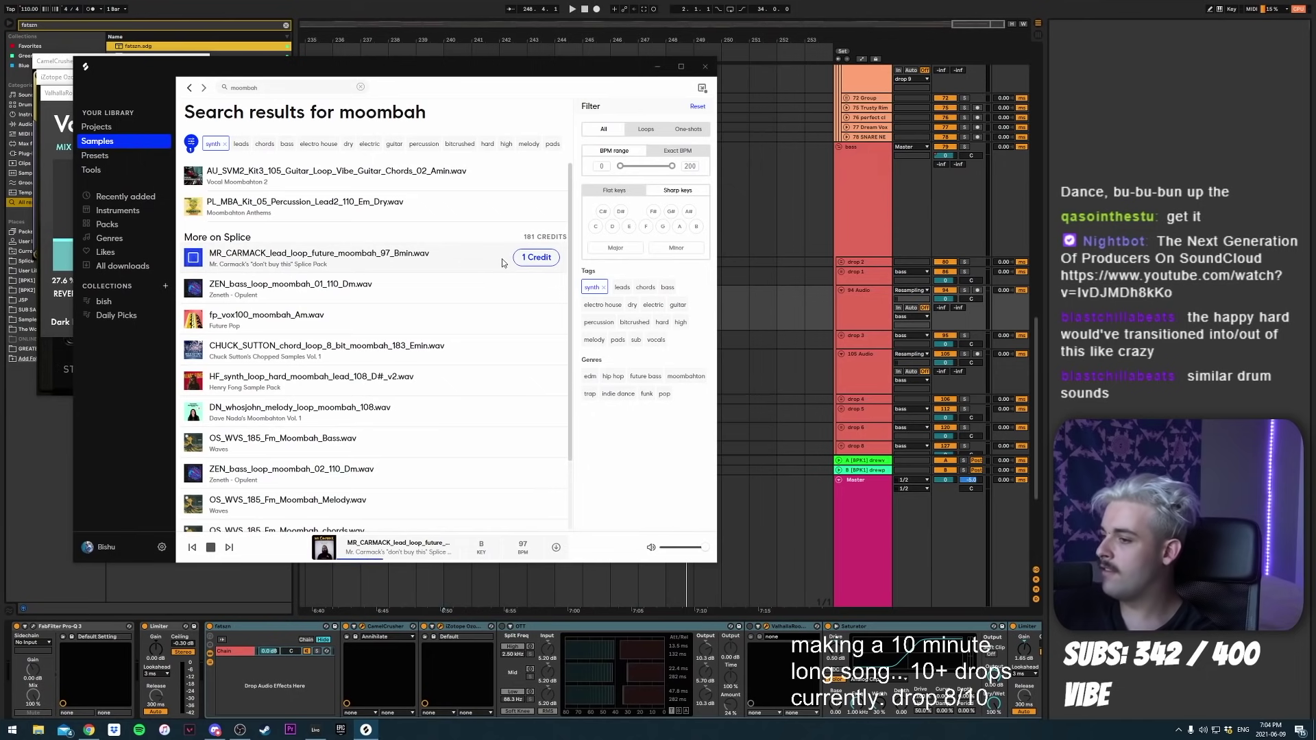
pyautogui.hotkey('alt', 'Tab')
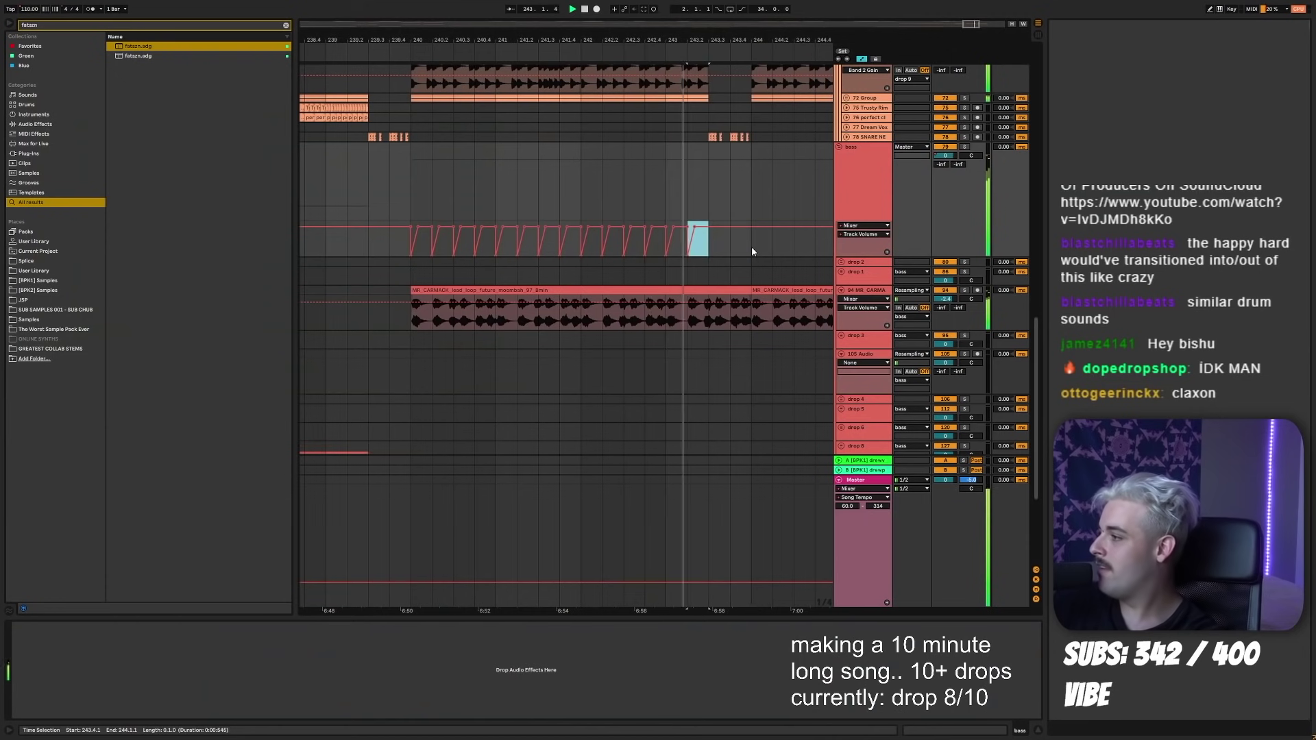
# - Delete the last half bar of the MR_CARMACK lead loop before bar 244
pyautogui.press('a')
pyautogui.moveTo(747, 322); pyautogui.dragTo(710, 319)
pyautogui.press('Delete')
# - Duplicate the bass group's ducking Track Volume automation from bars 240 to 244 onto the following four bars
pyautogui.press('a')
pyautogui.moveTo(750, 247); pyautogui.dragTo(411, 236)
pyautogui.hotkey('ctrl', 'd')
pyautogui.moveTo(612, 40); pyautogui.dragTo(612, 13)
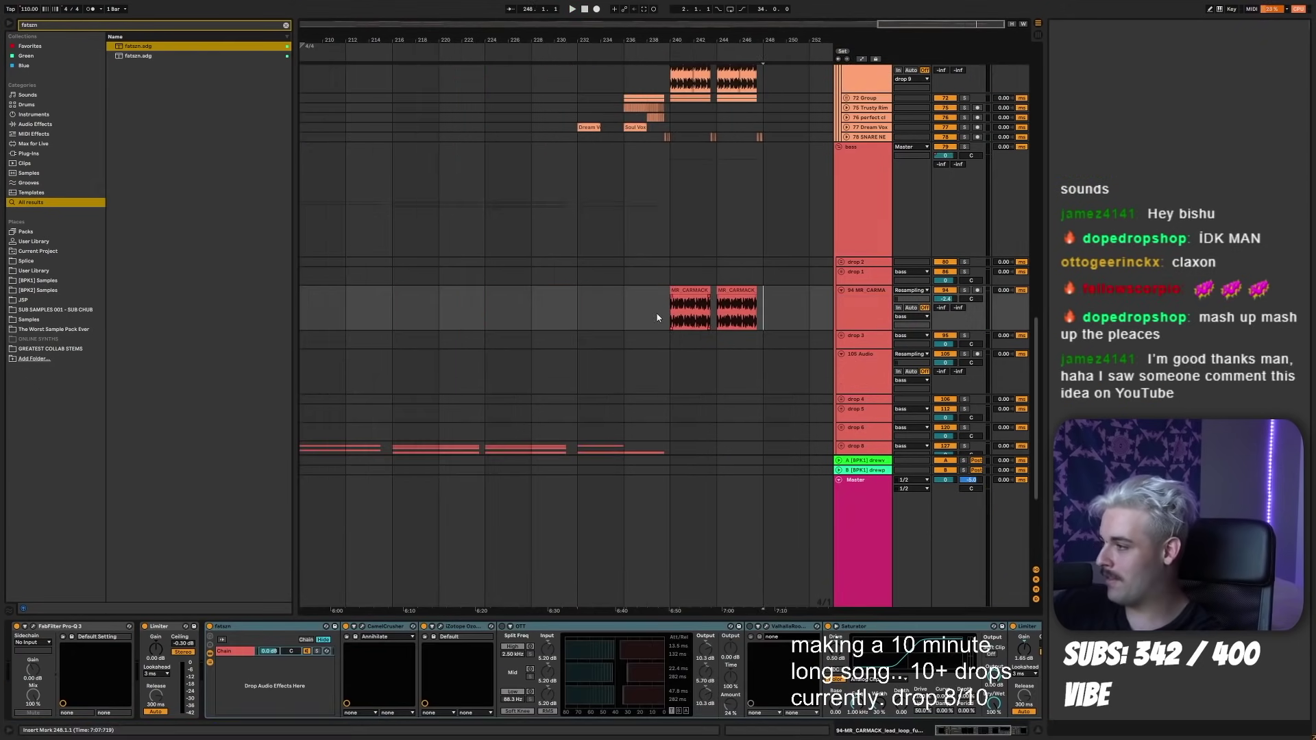
# - Play the drop 9 lead and duplicate its half-bar HF_synth and MR_CARMACK chop three times from bar 240 to fill up to bar 242
pyautogui.click(689, 290)
pyautogui.press('space')
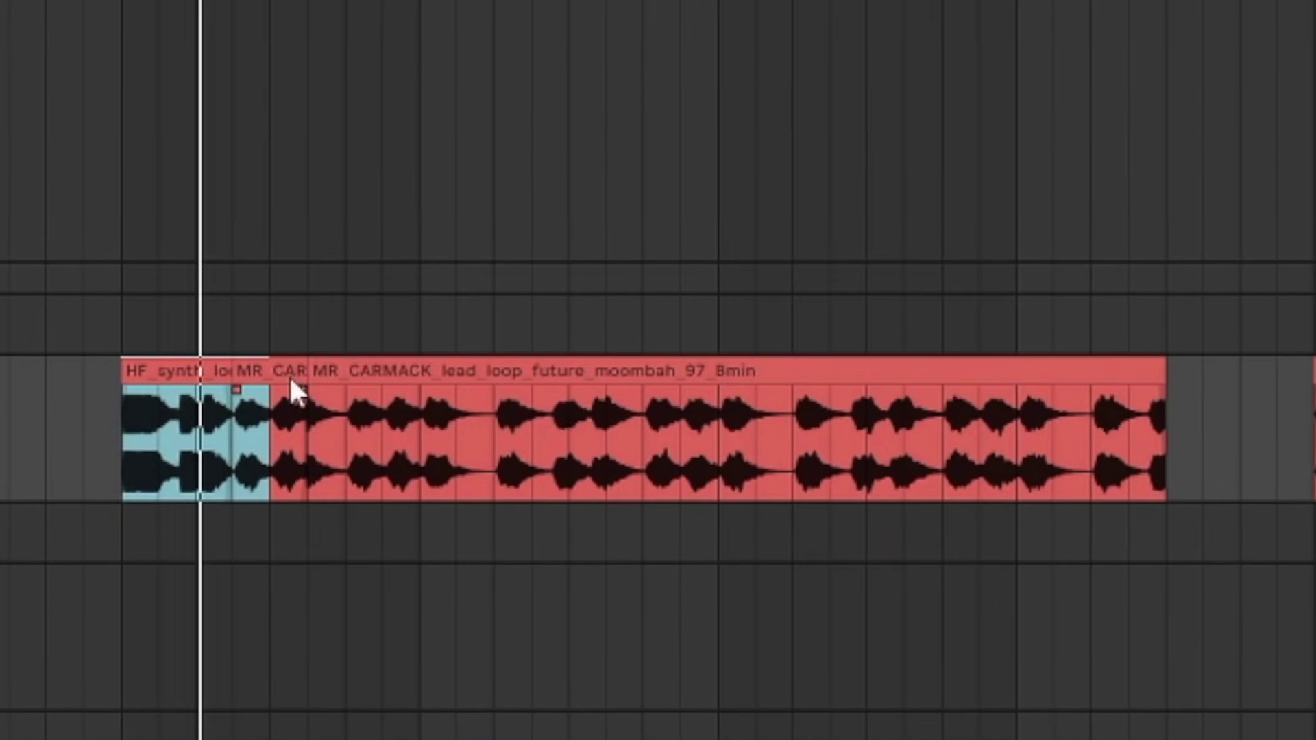
pyautogui.hotkey('ctrl', 'd')
pyautogui.hotkey('ctrl', 'd')
pyautogui.hotkey('ctrl', 'd')
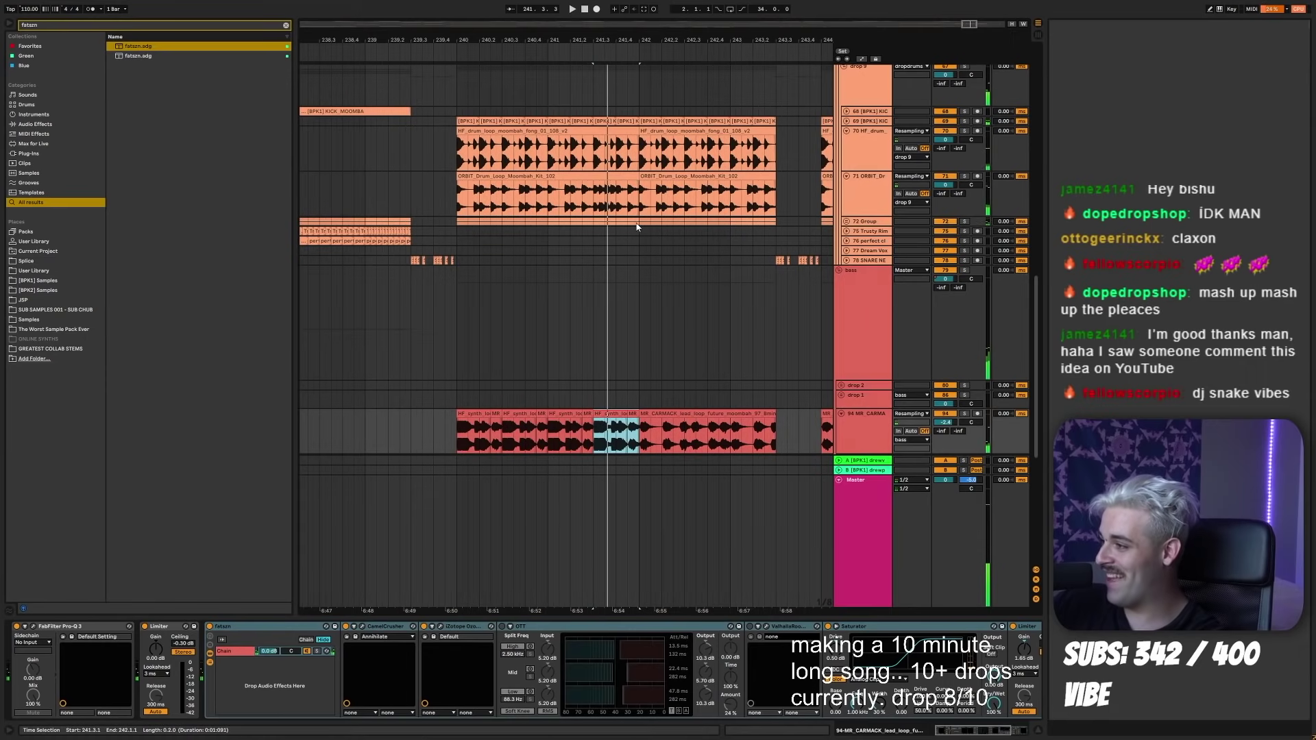
# - Set ValhallaRoom on the MR_CARMACK lead track to 19.4% mix and 0.21 s decay, and adjust the track's volume during playback
pyautogui.click(615, 225)
pyautogui.press('space')
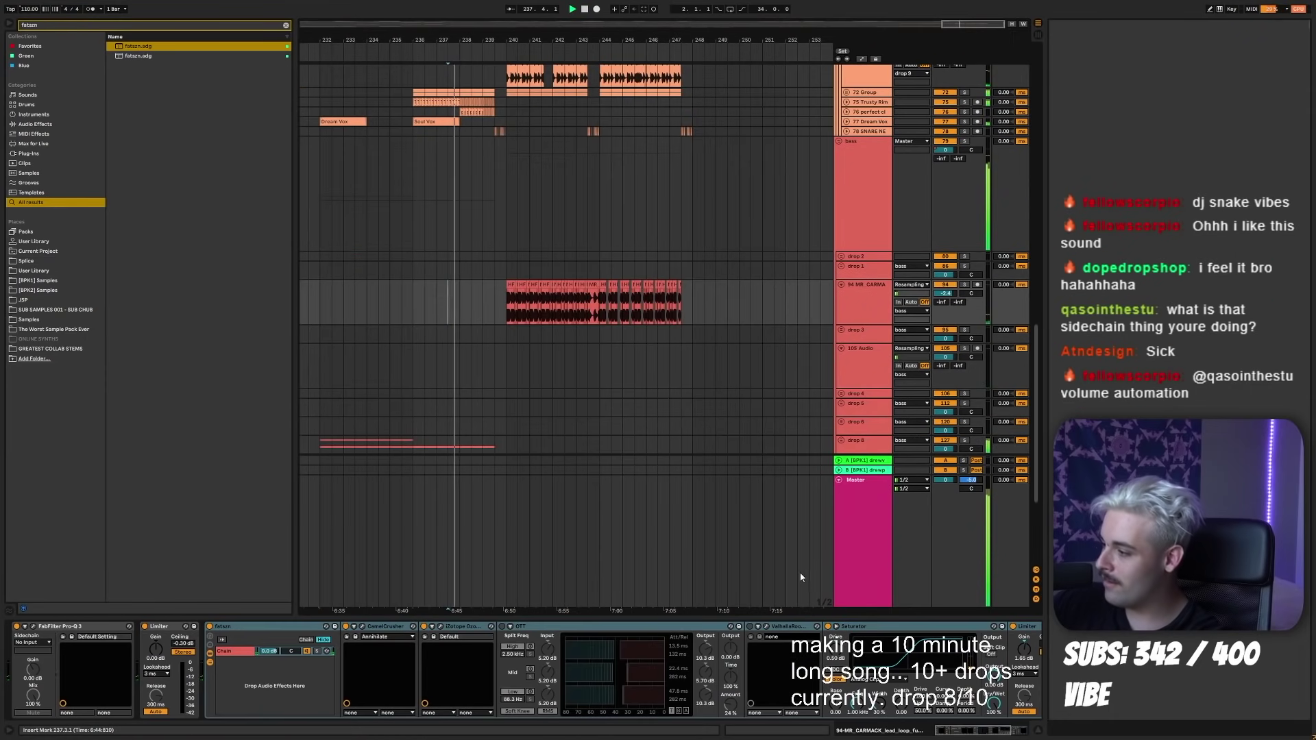
pyautogui.click(682, 692)
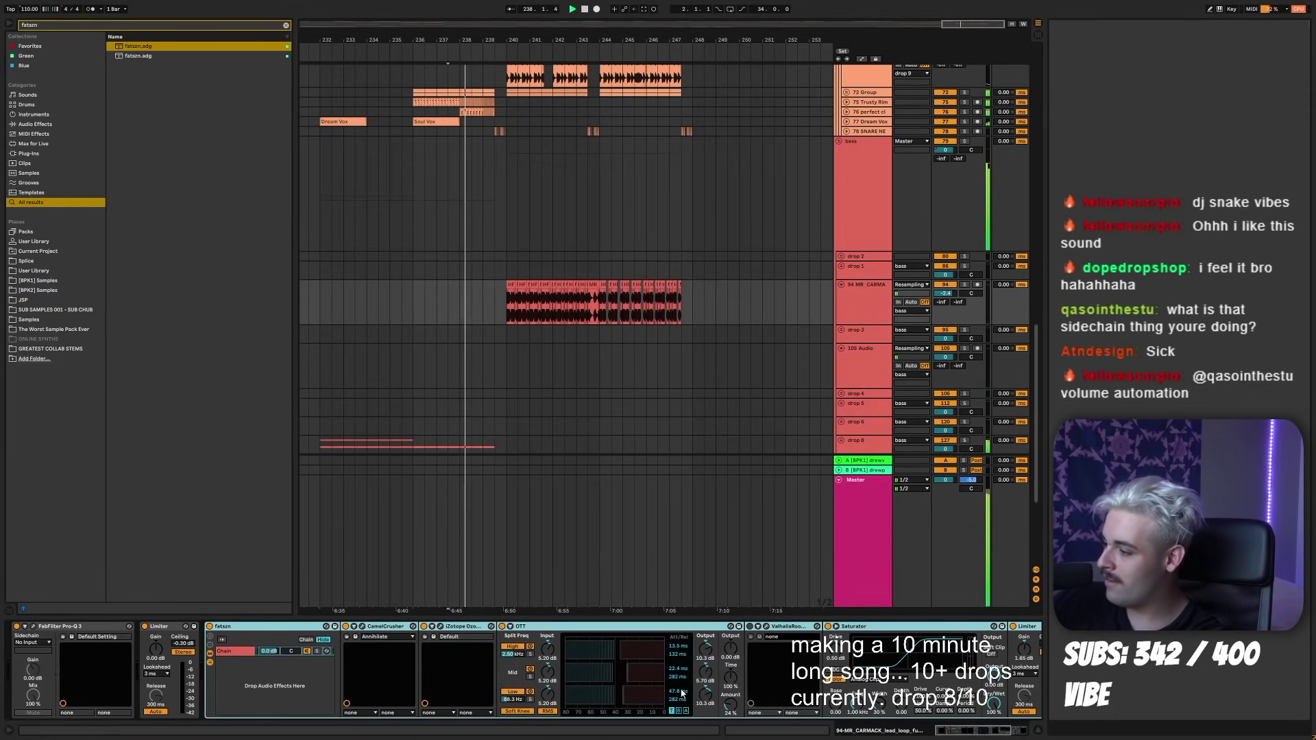
pyautogui.click(759, 627)
pyautogui.moveTo(144, 258); pyautogui.dragTo(138, 258)
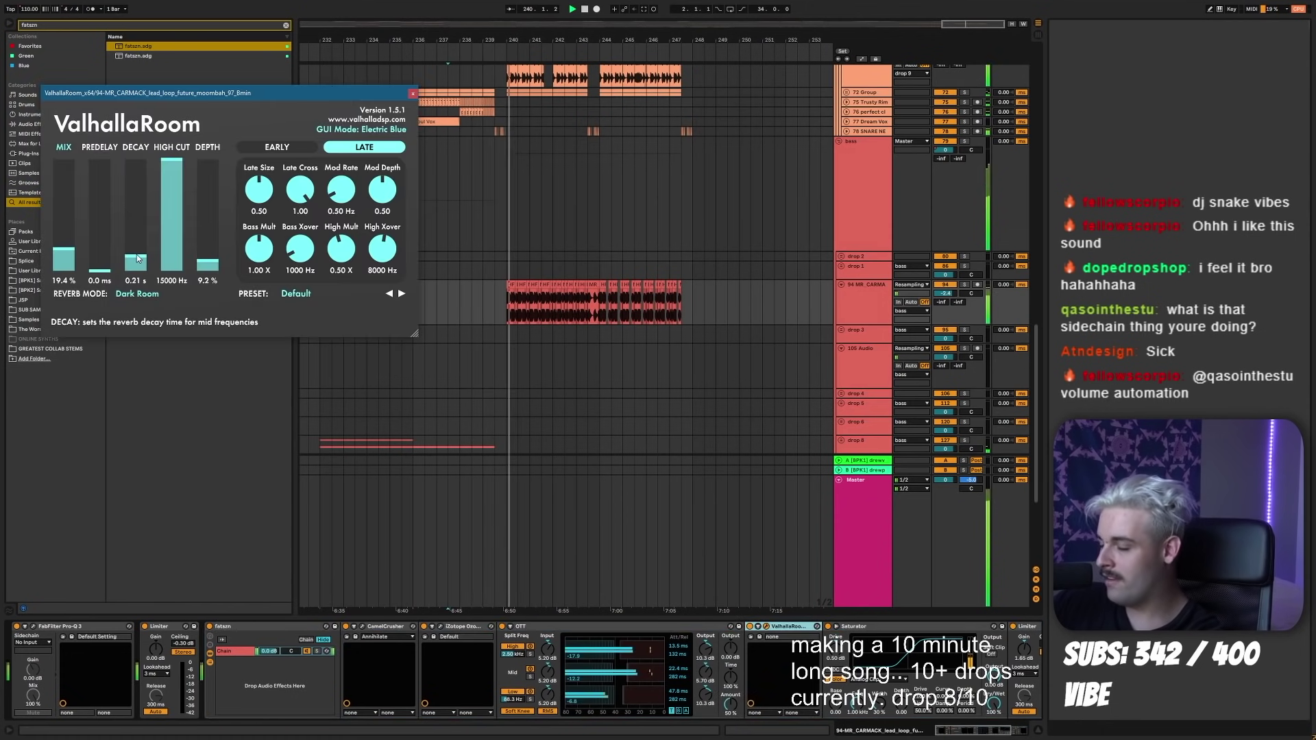
pyautogui.moveTo(949, 293); pyautogui.dragTo(950, 285)
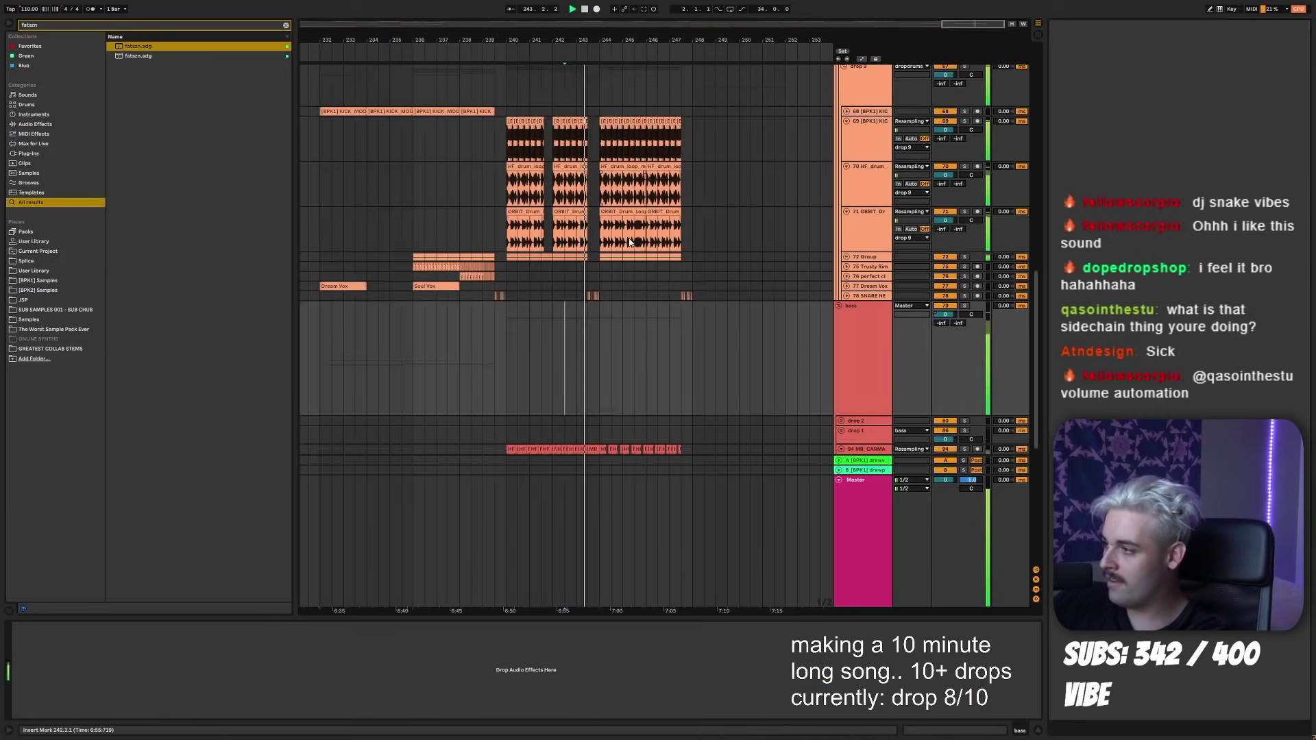
# - Play the drop from bar 244, close the ValhallaRoom window and review the chopped lead against the drums
pyautogui.scroll(-3, 617, 322)
pyautogui.scroll(3, 616, 311)
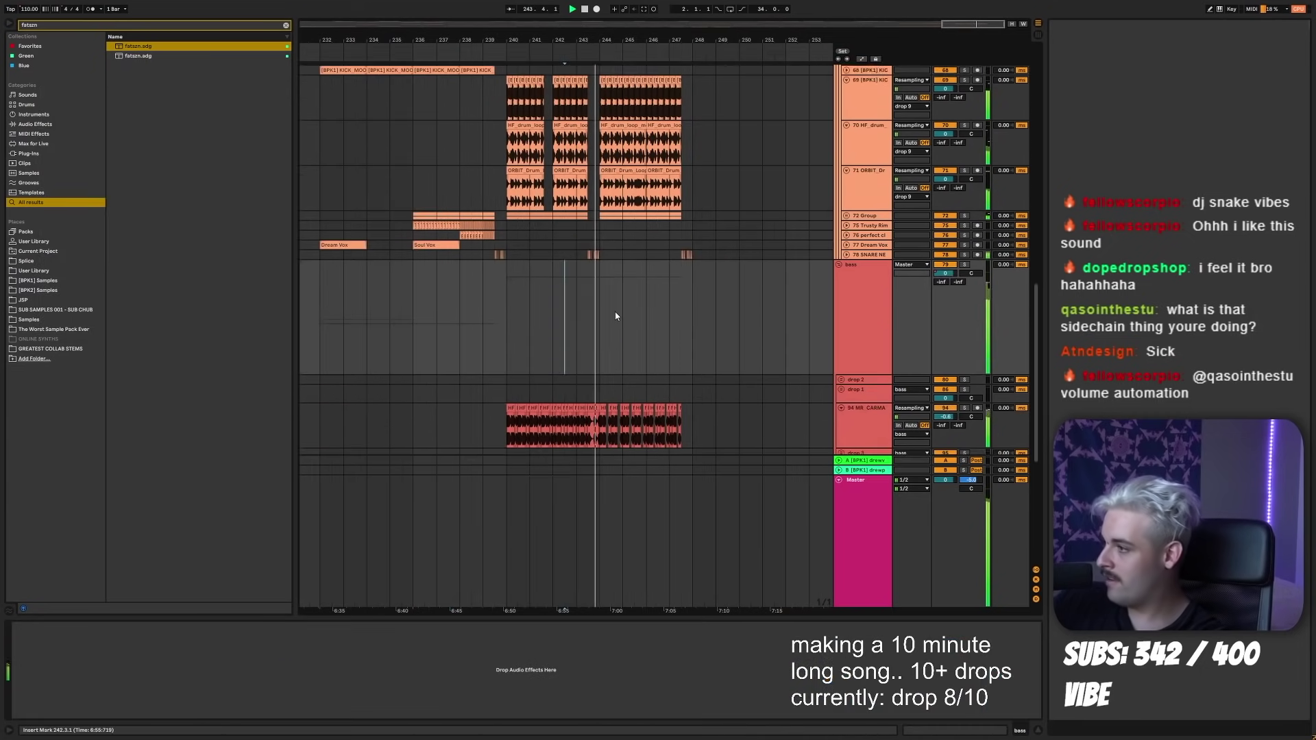
pyautogui.scroll(-3, 615, 310)
pyautogui.click(598, 363)
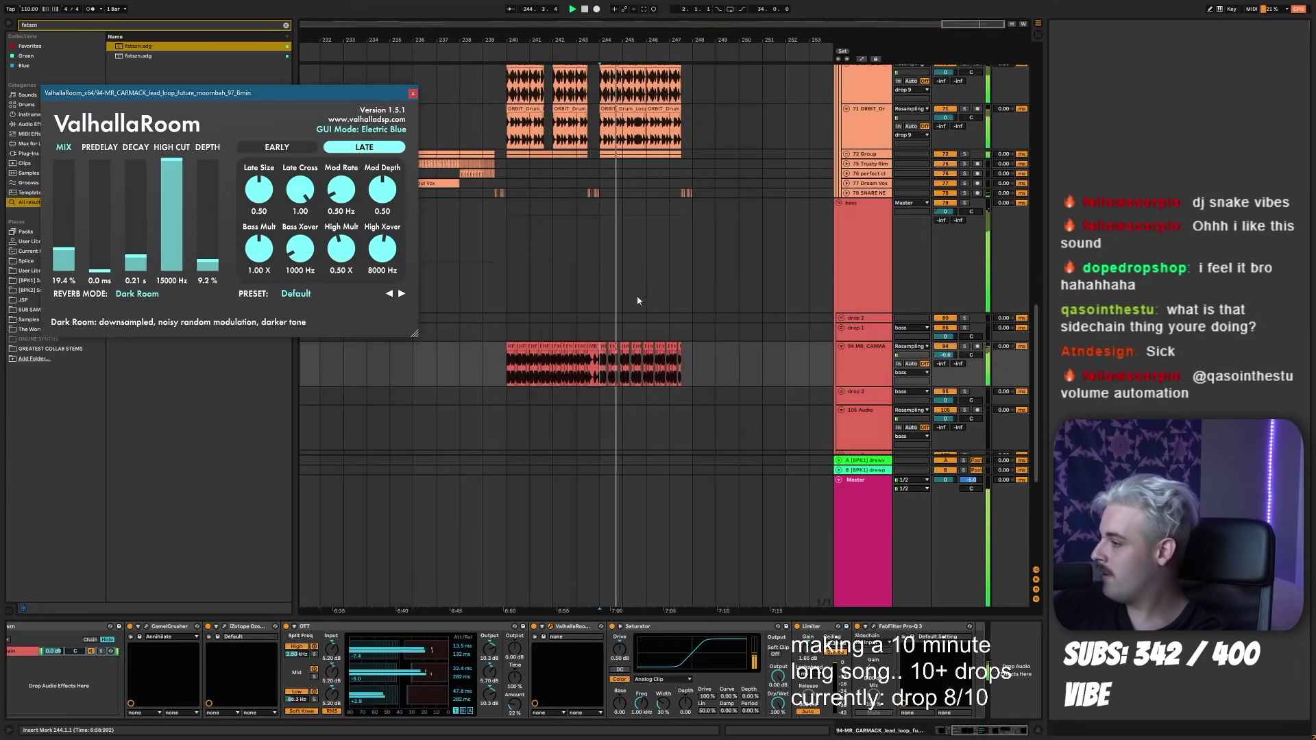
pyautogui.click(413, 93)
pyautogui.moveTo(643, 40); pyautogui.dragTo(539, 67)
pyautogui.press('space')
pyautogui.scroll(2, 364, 247)
pyautogui.scroll(-4, 502, 286)
# - Search the browser for "druver" and load the first matching effect rack on the MR_CARMACK lead track
pyautogui.hotkey('ctrl', 'f')
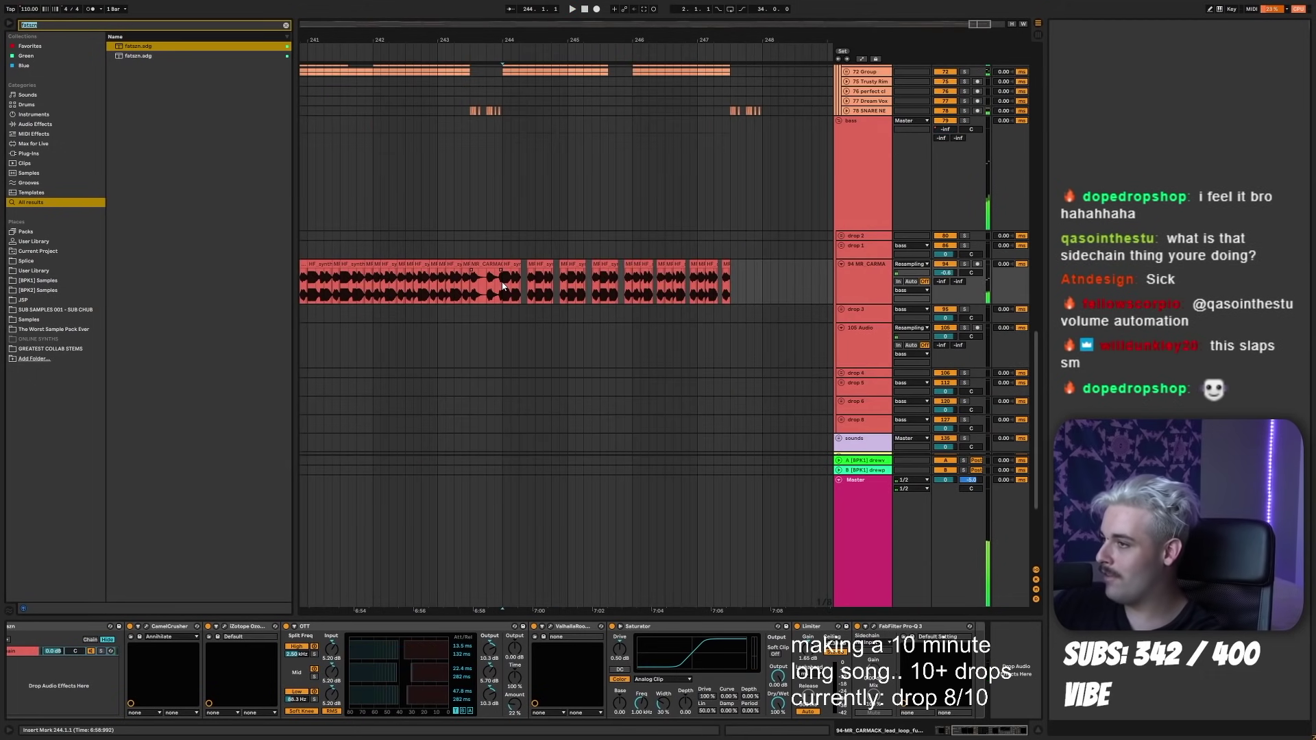
pyautogui.write('druver')
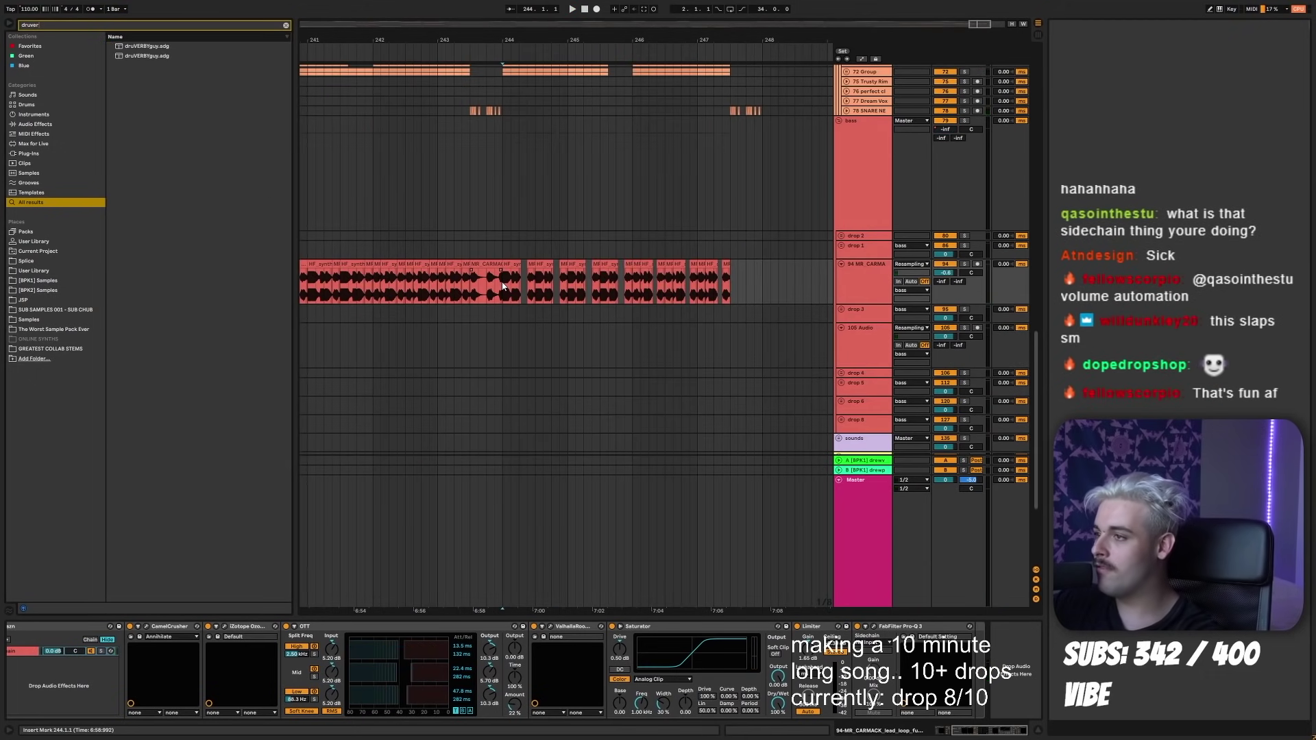
pyautogui.press('Down')
pyautogui.press('Return')
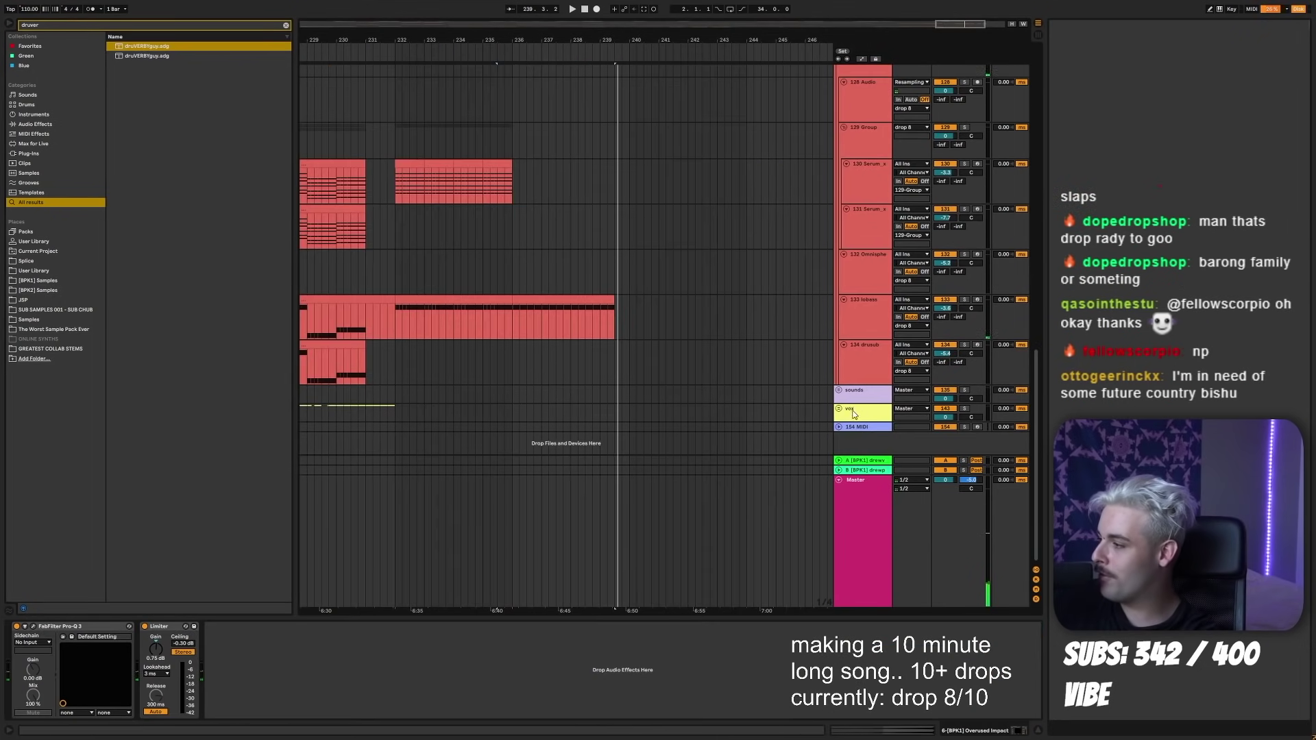
# - Unfold the vox group, record a short vocal take leading into bar 240 and put it on the 146 Audio track
pyautogui.click(839, 408)
pyautogui.scroll(-3, 839, 410)
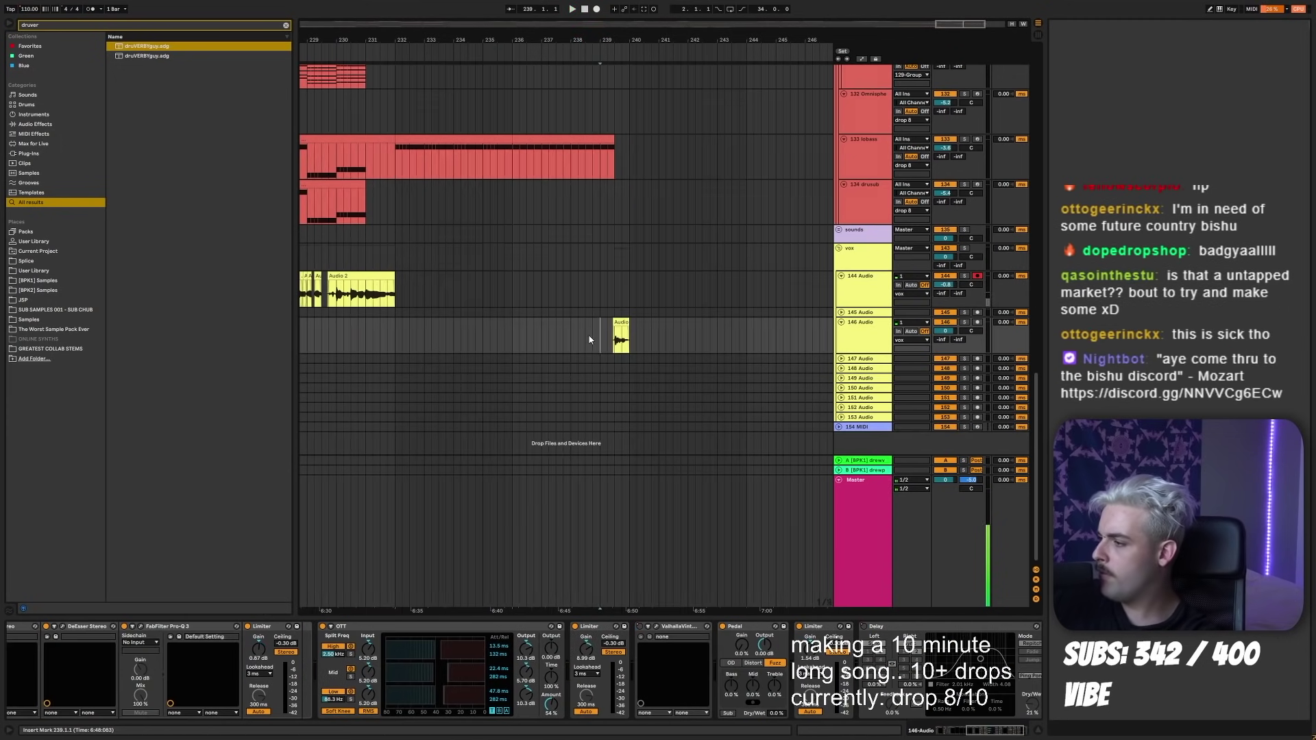
pyautogui.click(598, 9)
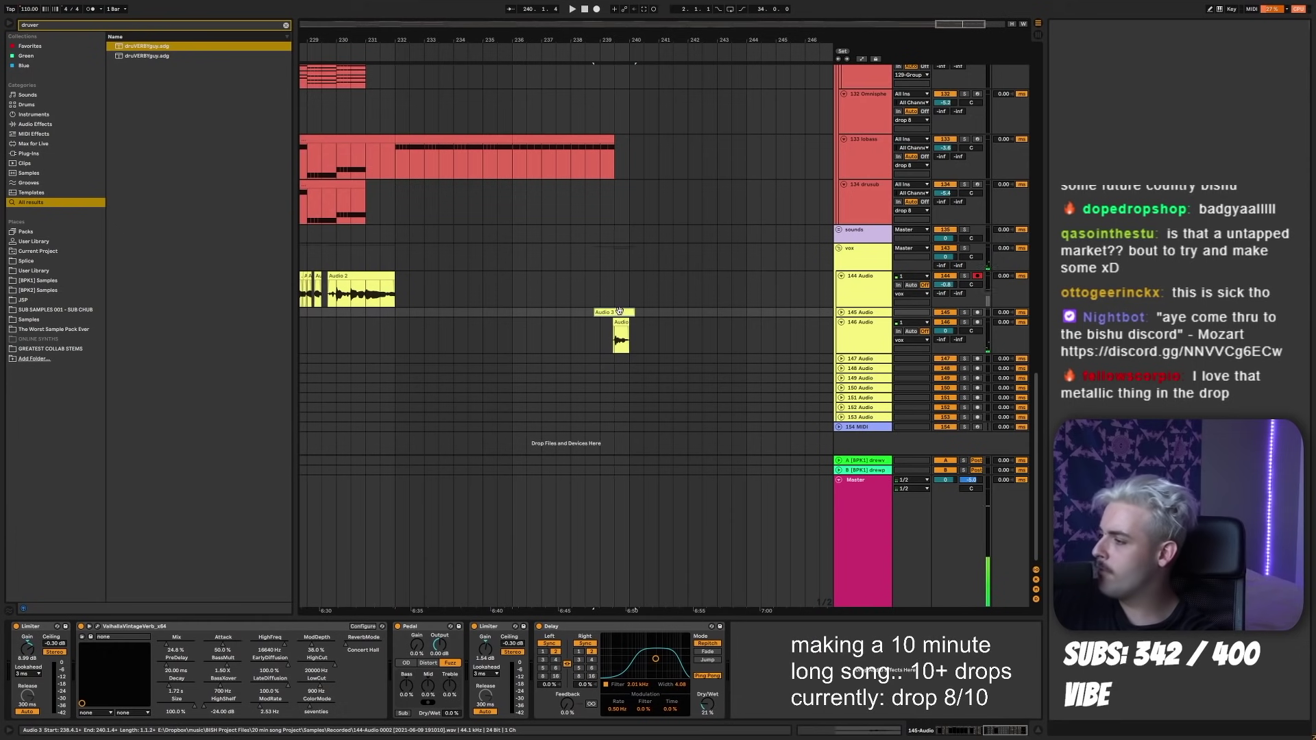
pyautogui.click(621, 334)
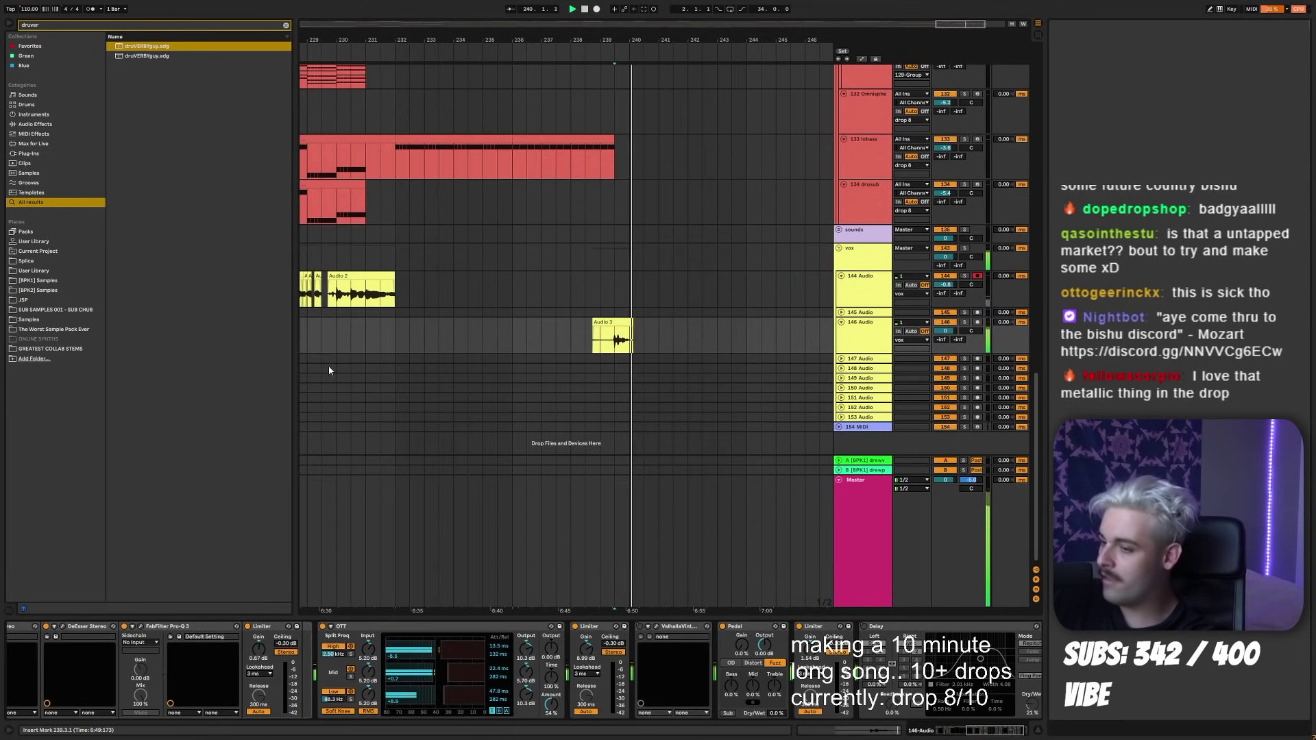
# - Adjust the edit point between the two KSHMR_Impact_w_Sweep_02 clips around bar 248 in the fx group
pyautogui.hscroll(2, 582, 237)
pyautogui.scroll(6, 581, 238)
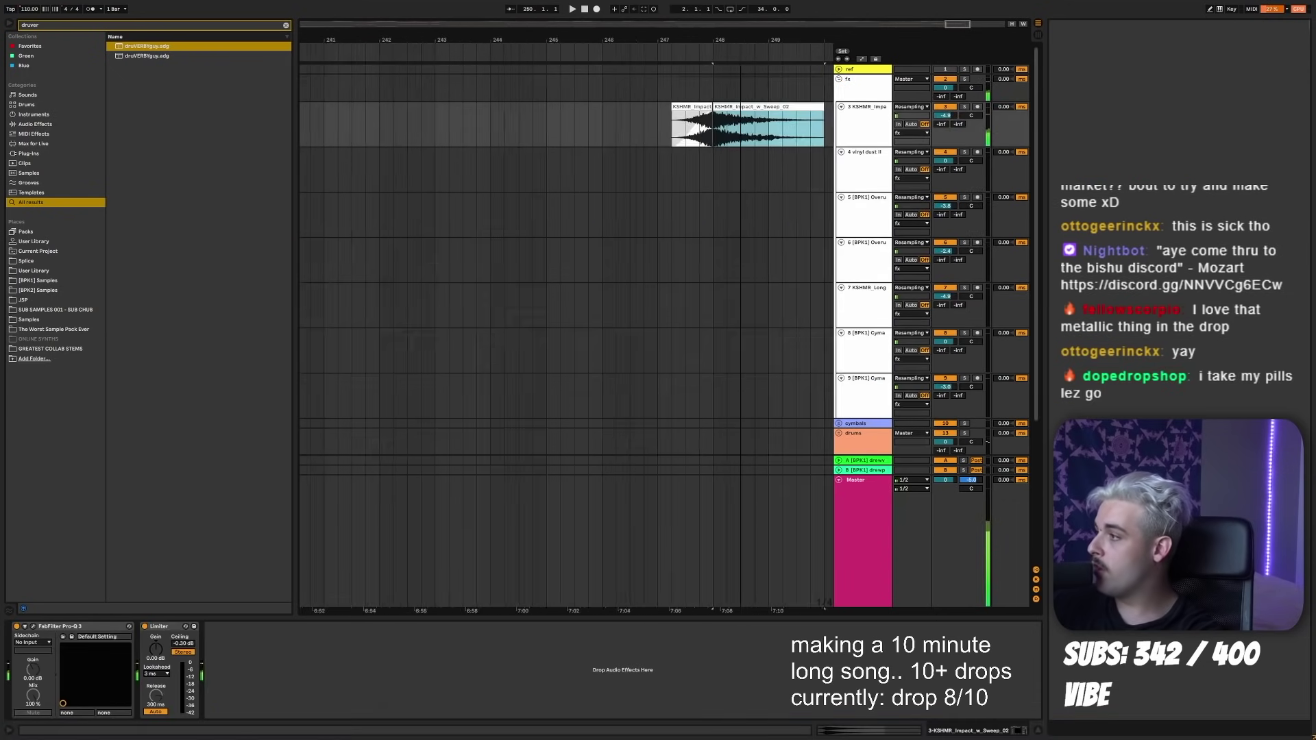
pyautogui.scroll(3, 671, 111)
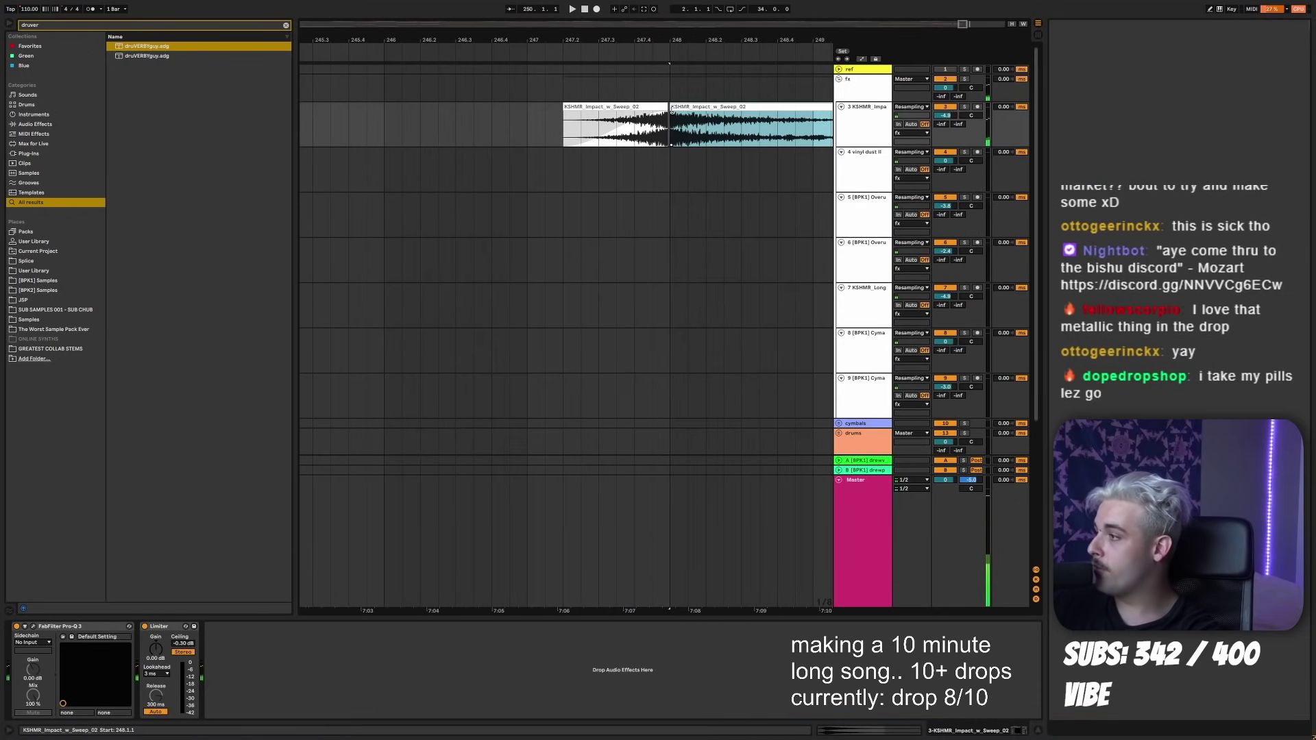
pyautogui.moveTo(664, 106); pyautogui.dragTo(670, 106)
pyautogui.click(647, 134)
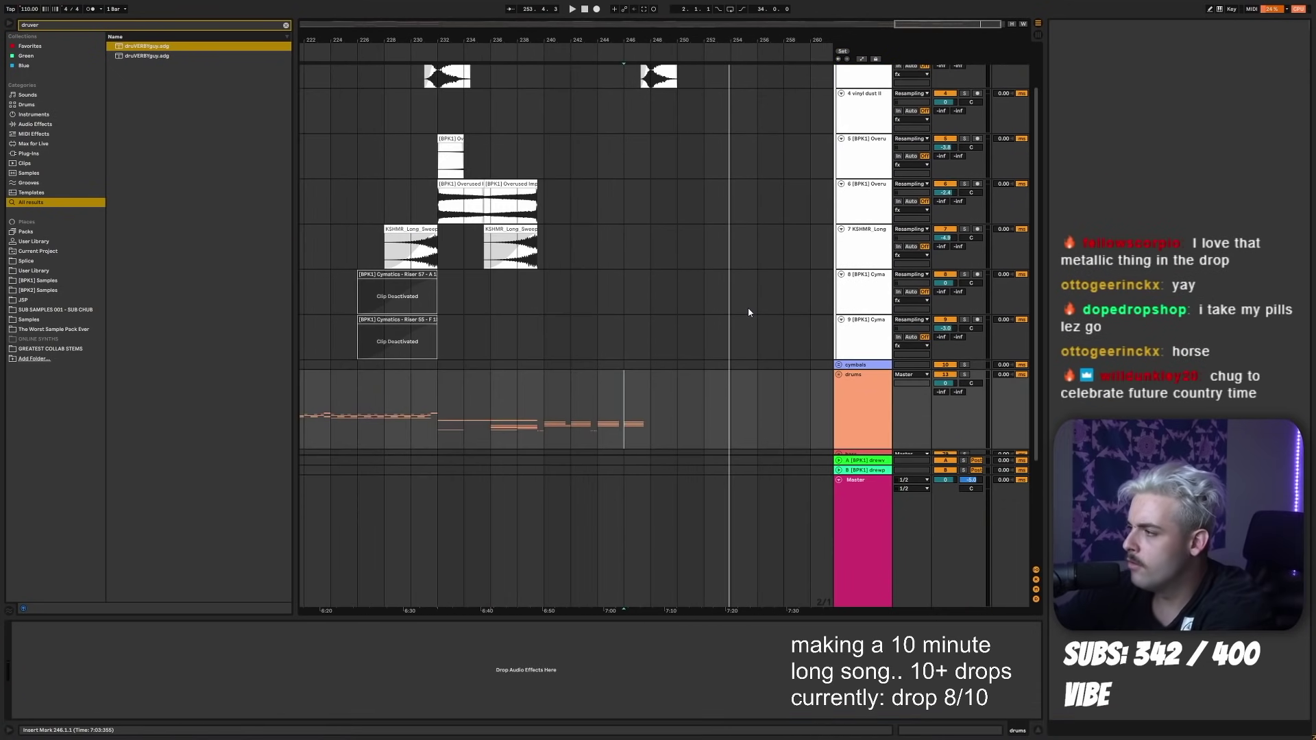
# - Fold the fx group and unfold the bass group to reach its drop tracks
pyautogui.scroll(2, 747, 241)
pyautogui.click(868, 170)
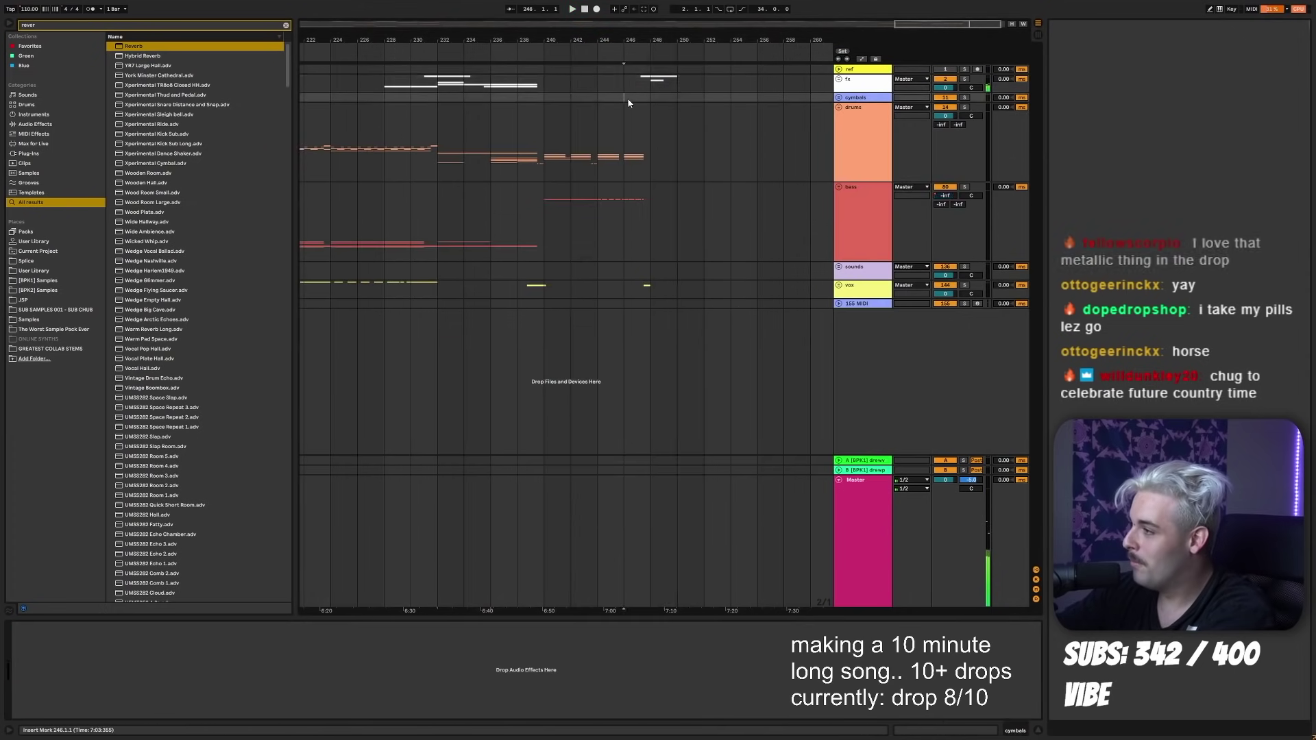
pyautogui.click(839, 187)
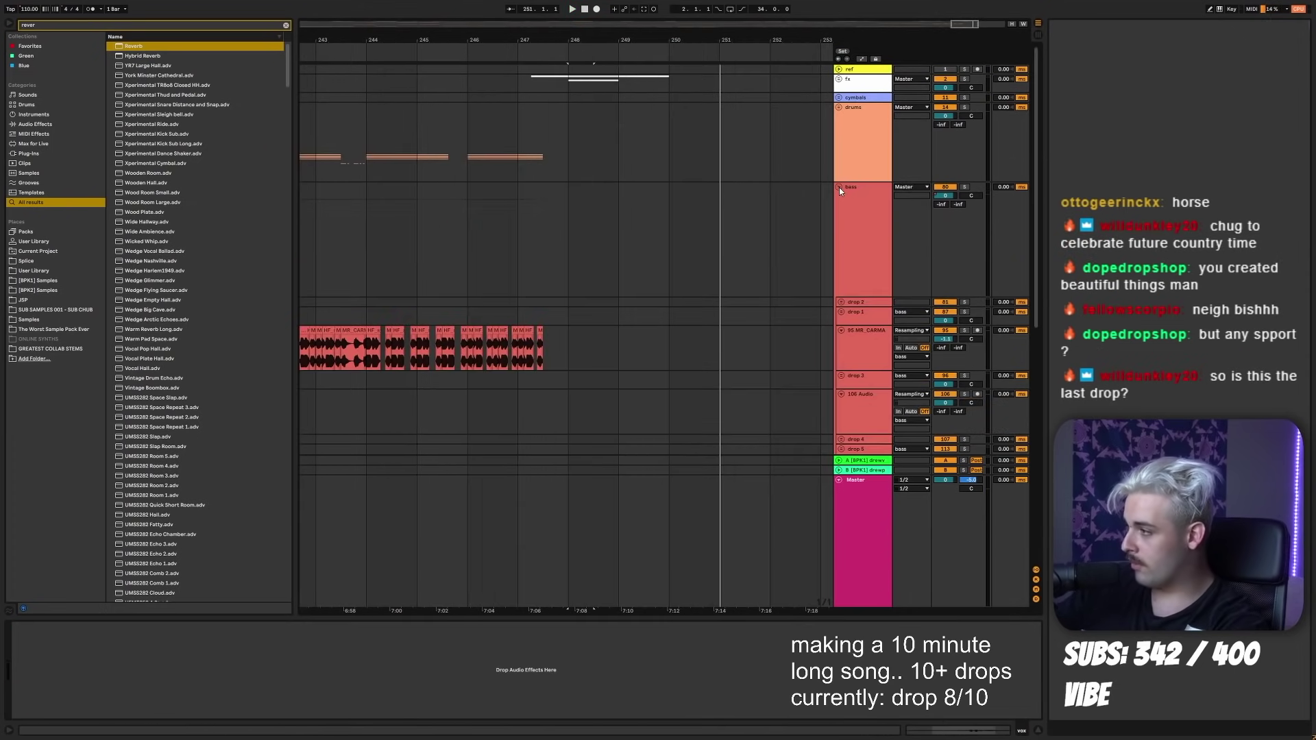
pyautogui.click(839, 187)
# - Switch to Splice, get SC_IA_110_guitar_chords_country_Gmaj.wav and place the loop from bar 248 on a track in the bass group
pyautogui.hotkey('alt', 'Tab')
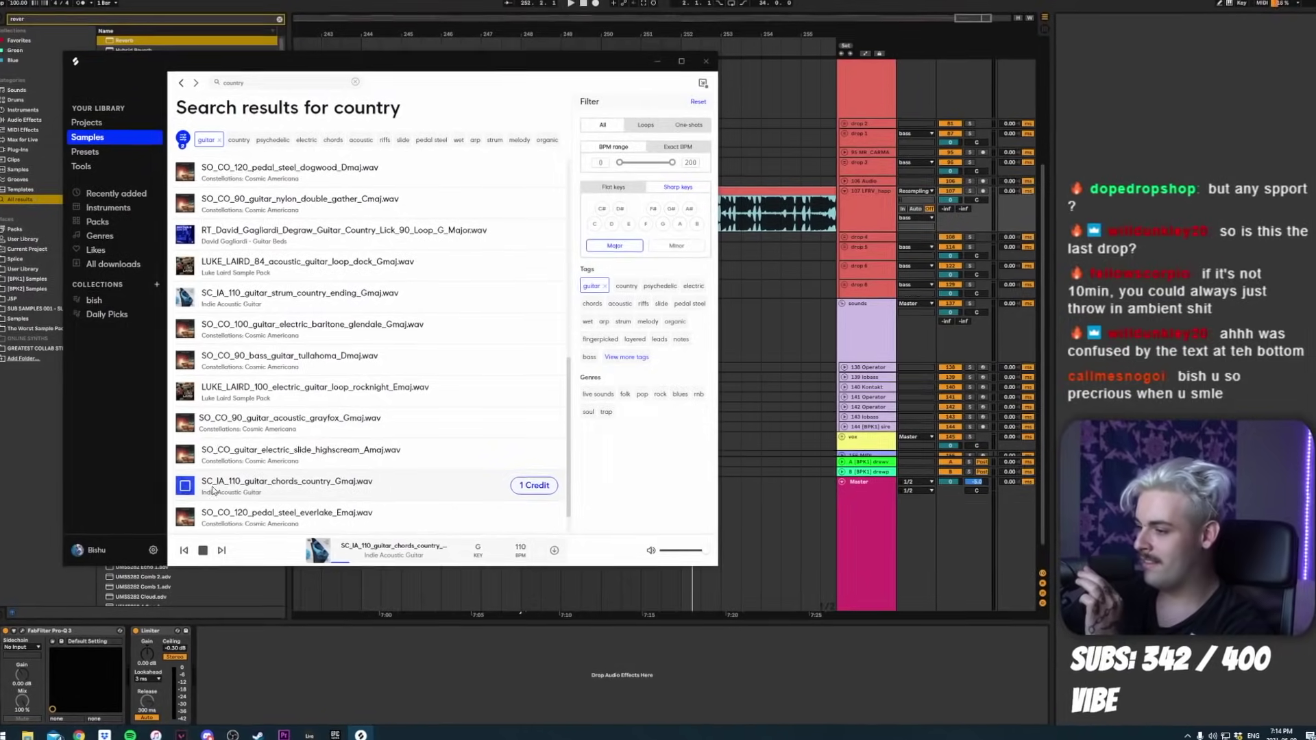
pyautogui.scroll(-1, 263, 479)
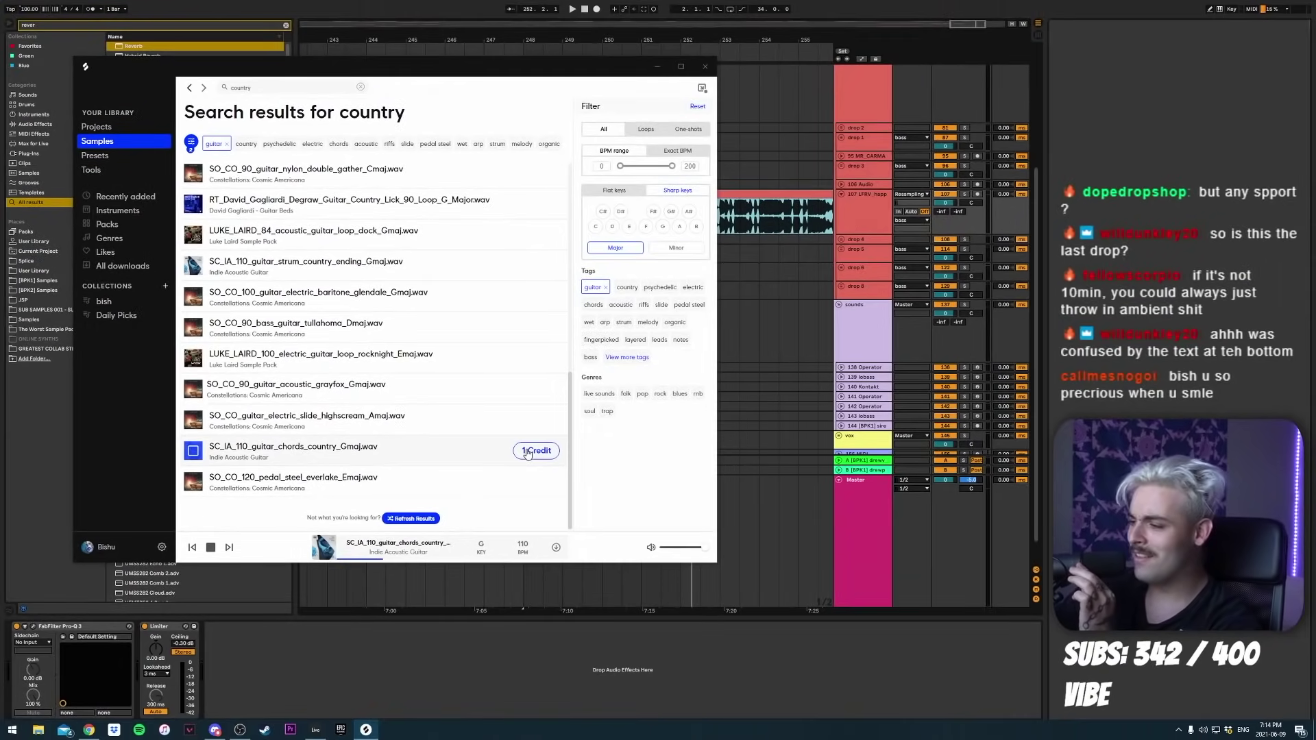
pyautogui.click(531, 451)
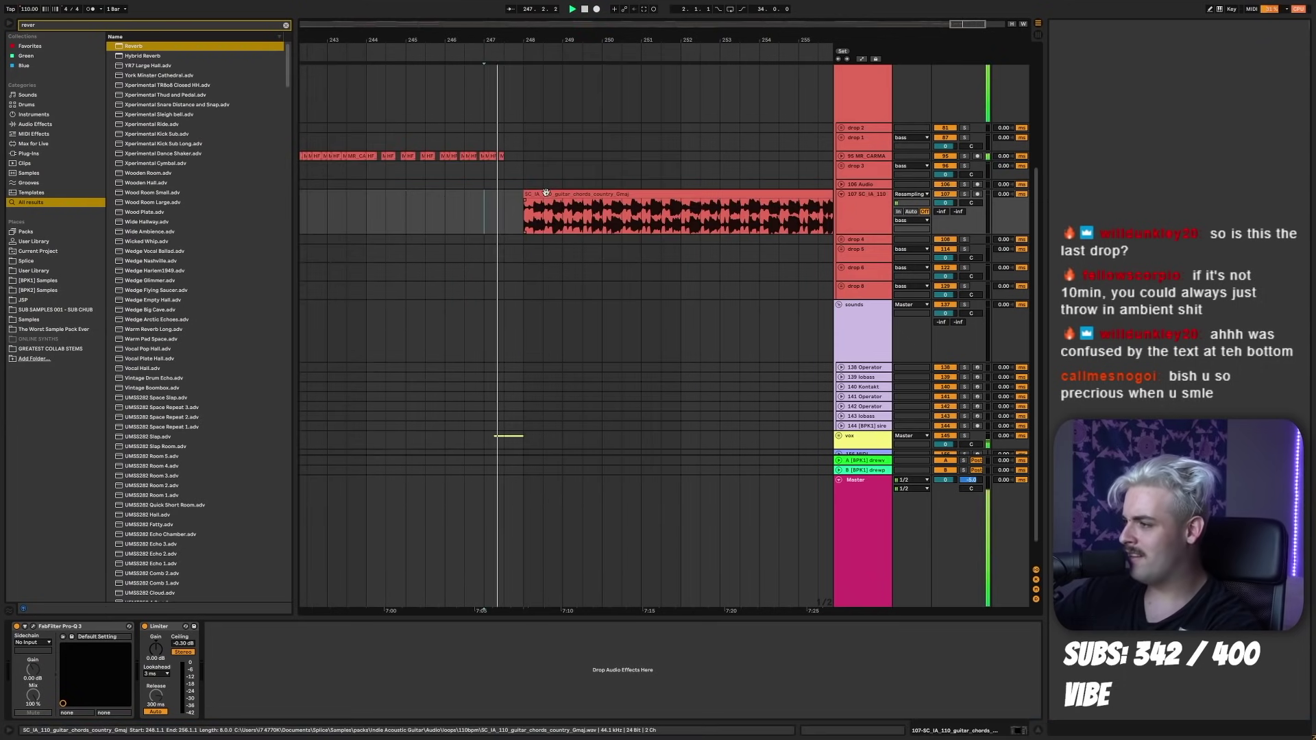
pyautogui.click(546, 194)
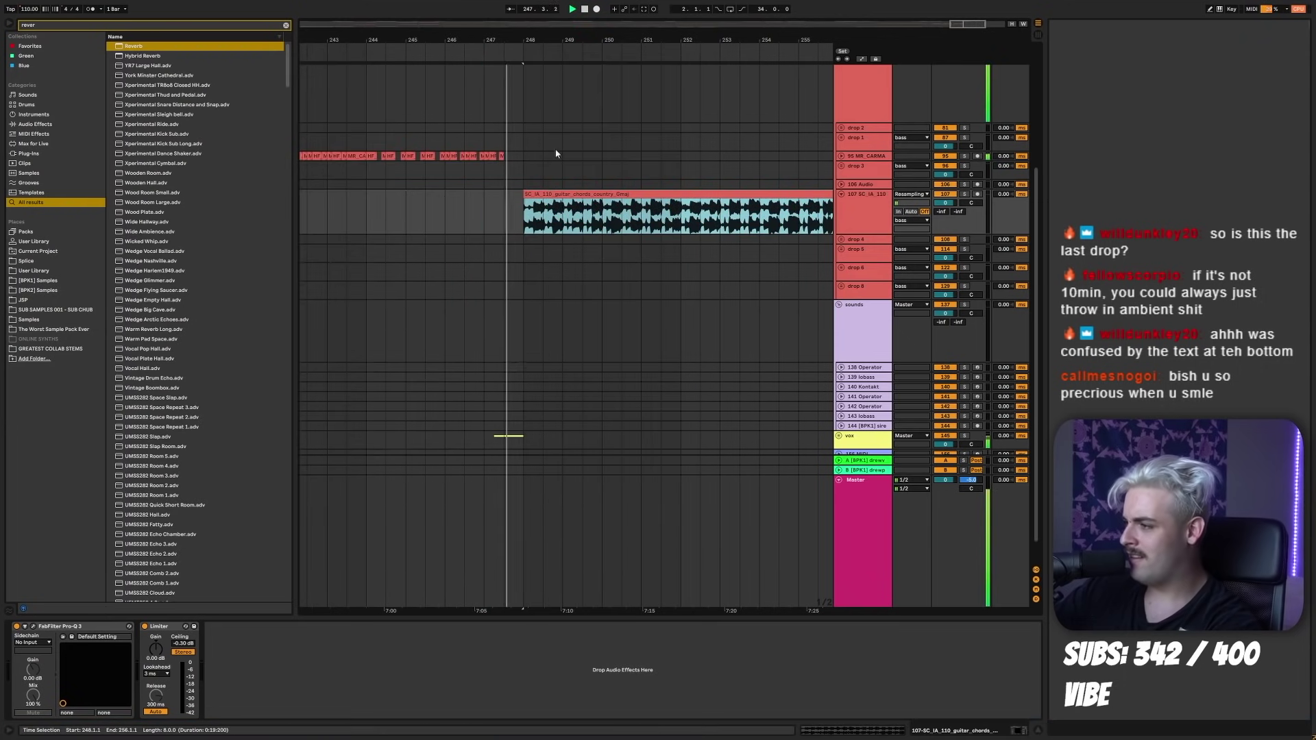
# - Play the guitar loop, show the Master track's song tempo automation and select its breakpoint at bar 248
pyautogui.moveTo(552, 53); pyautogui.dragTo(552, 103)
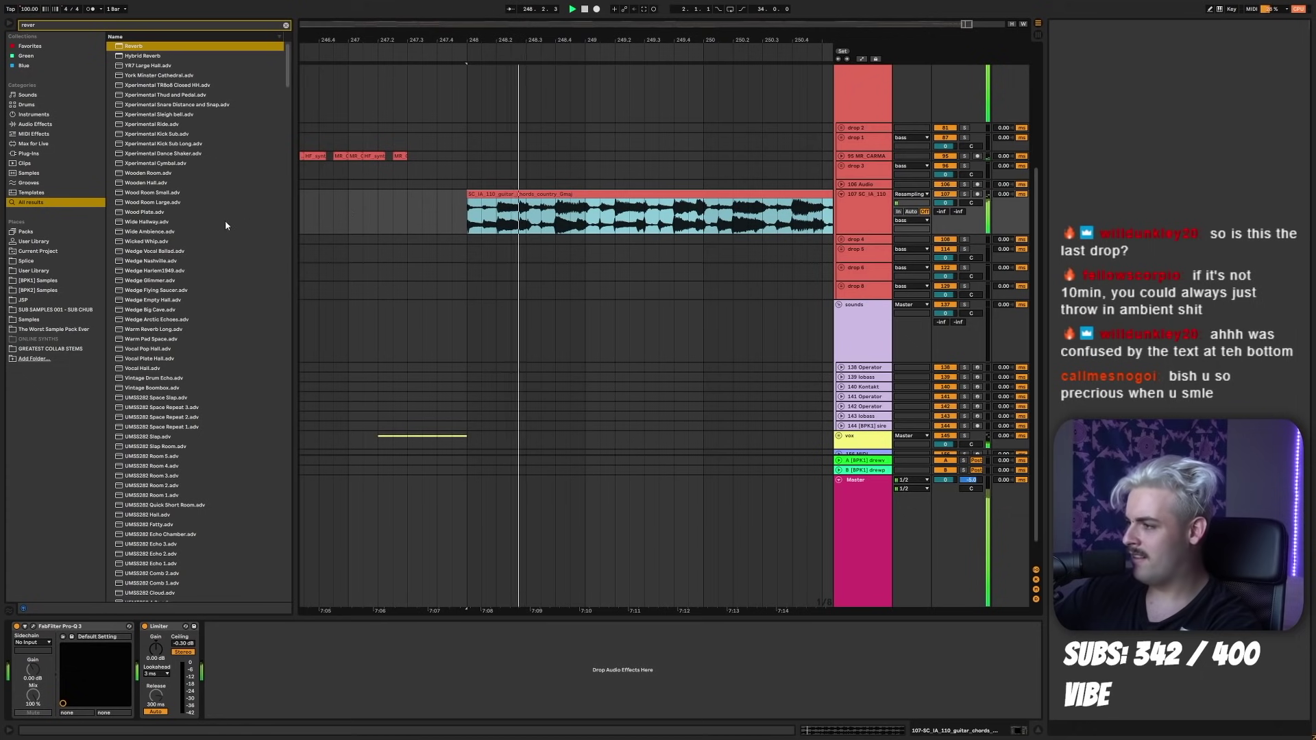
pyautogui.hotkey('shift', 'Tab')
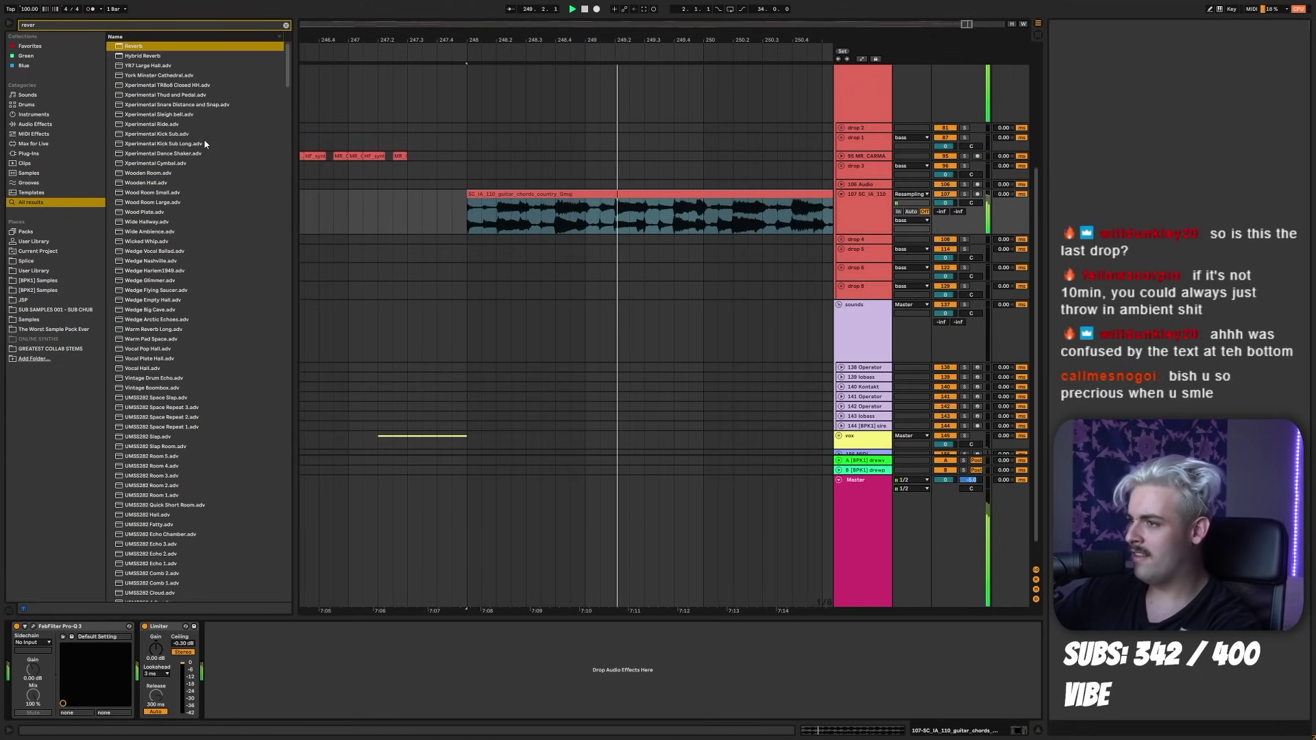
pyautogui.hotkey('shift', 'Tab')
pyautogui.rightClick(31, 9)
pyautogui.click(58, 14)
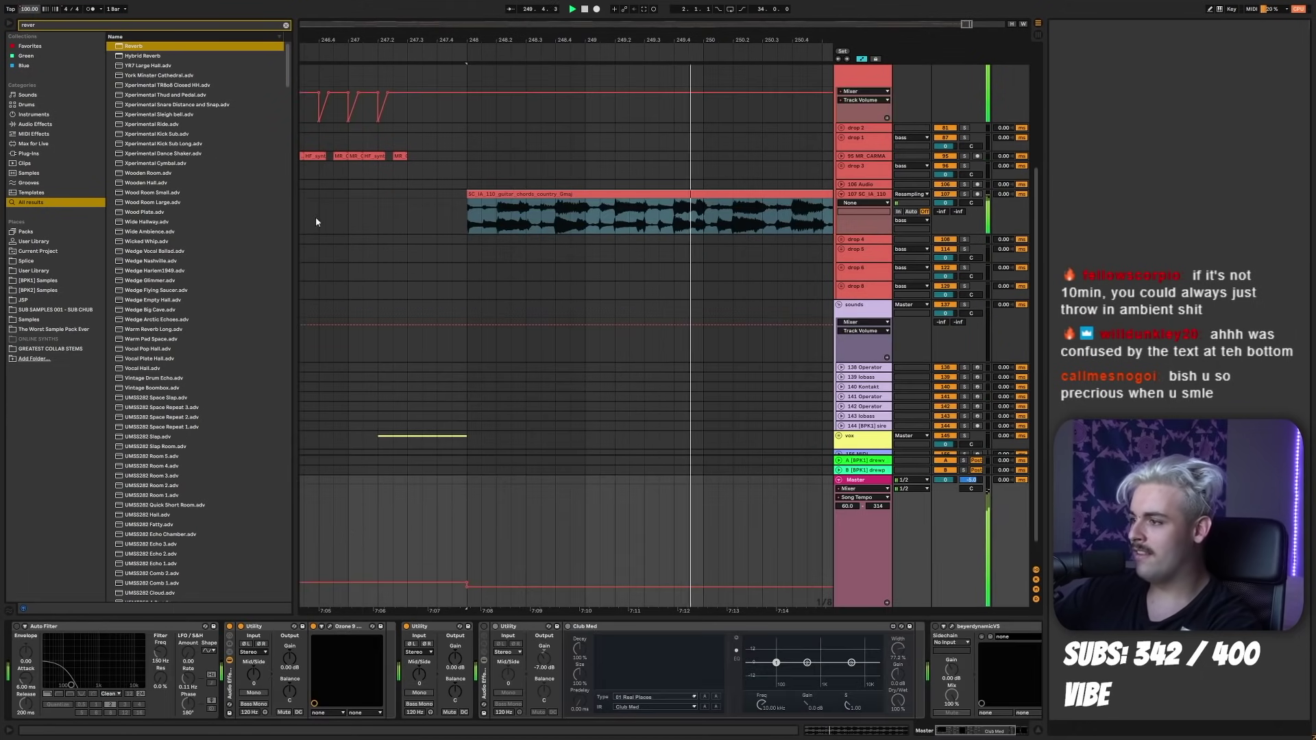
pyautogui.click(466, 587)
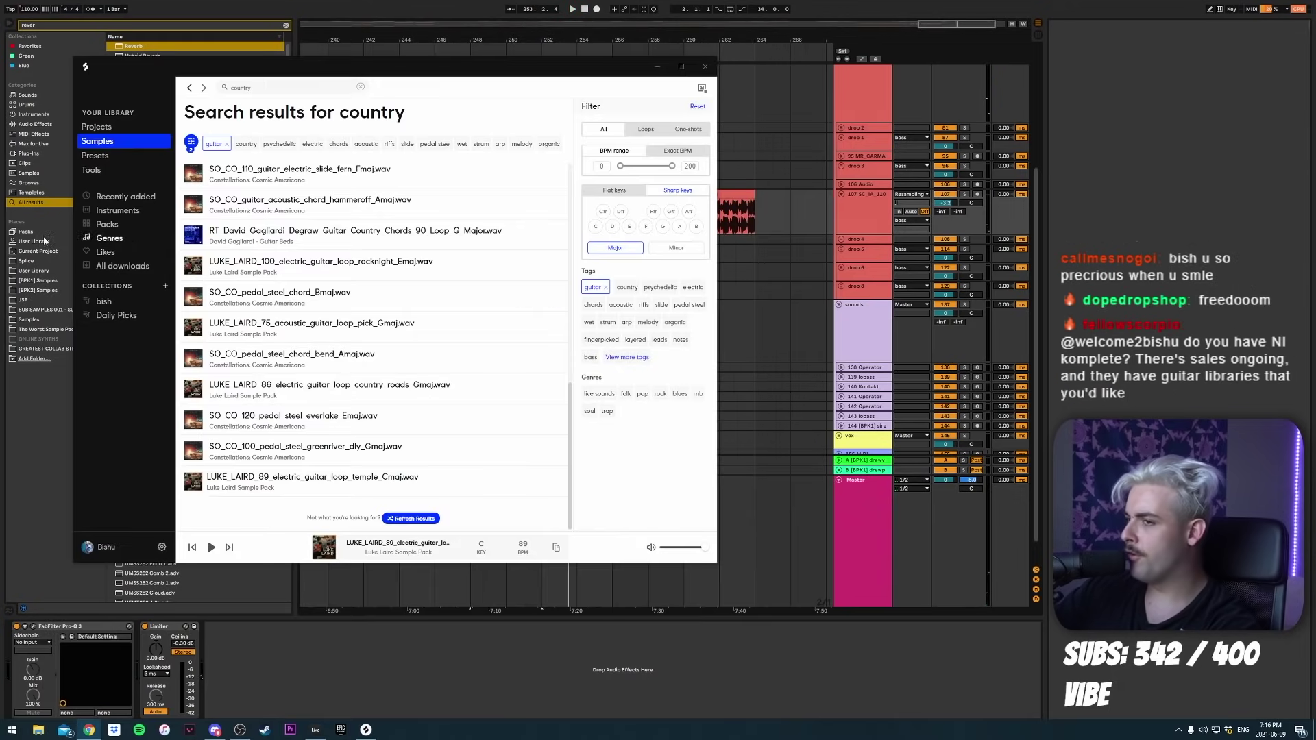
# - Switch to the web browser, open splice.com, and filter the country search in Sounds to loops
pyautogui.hotkey('alt', 'Tab')
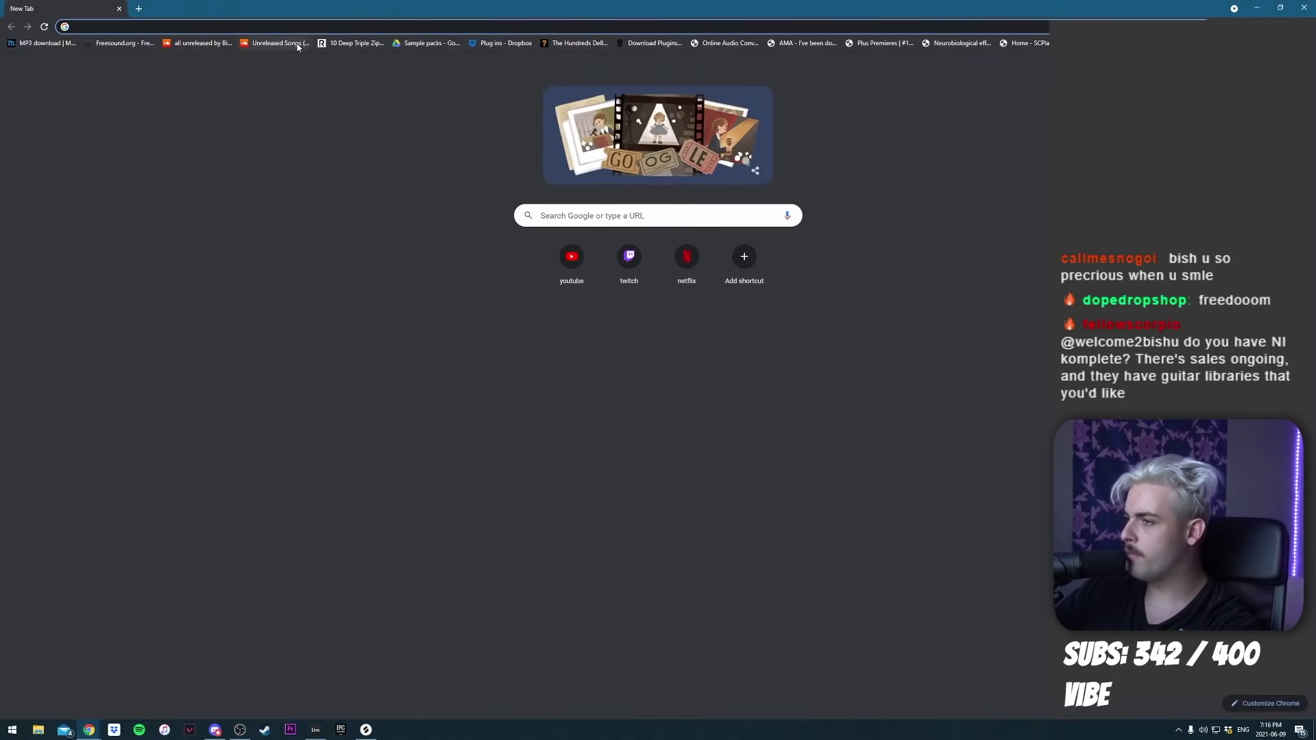
pyautogui.write('splice.com')
pyautogui.press('Return')
pyautogui.click(189, 50)
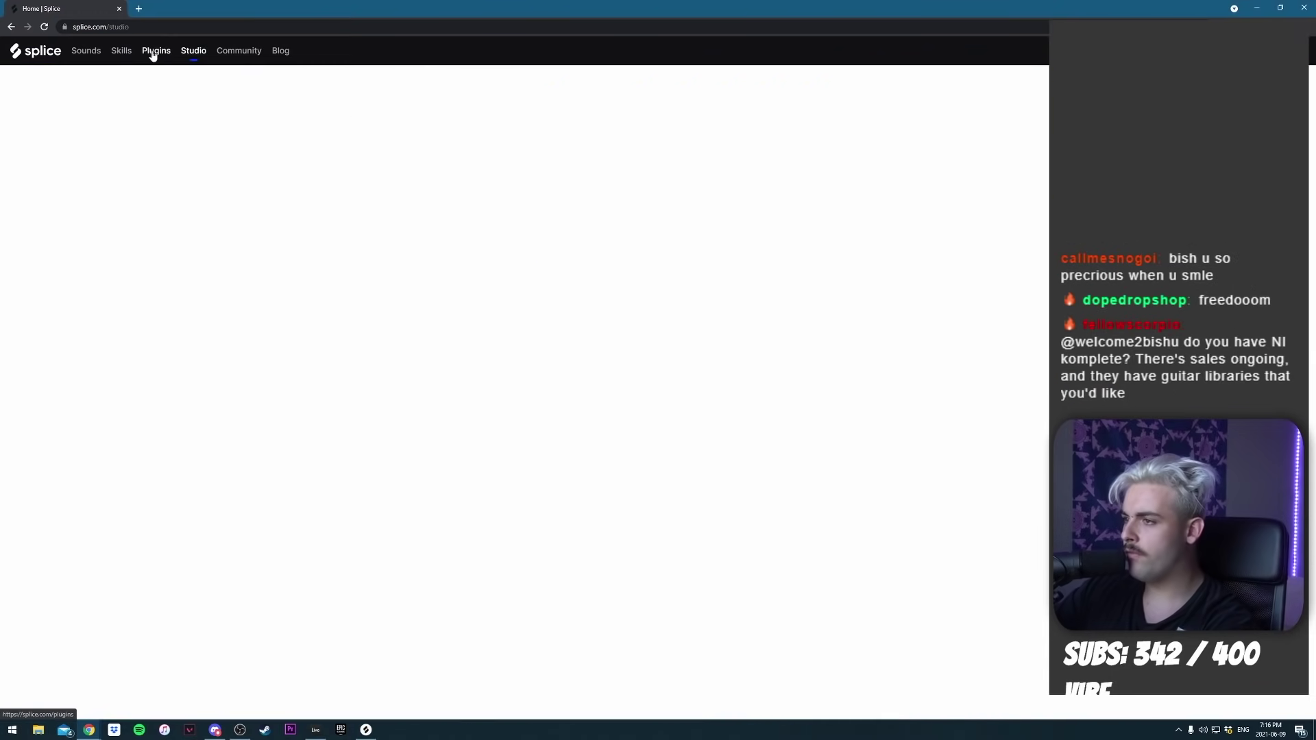
pyautogui.click(85, 50)
pyautogui.click(574, 146)
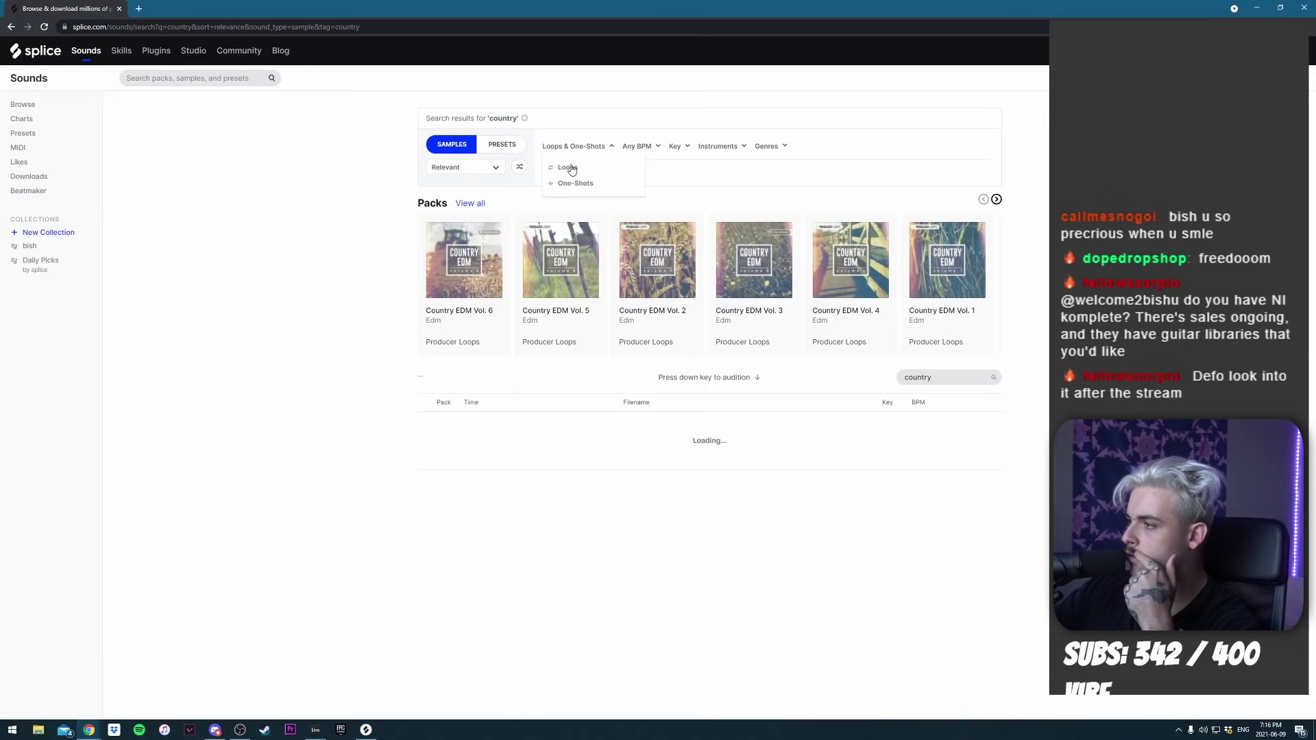
pyautogui.click(571, 168)
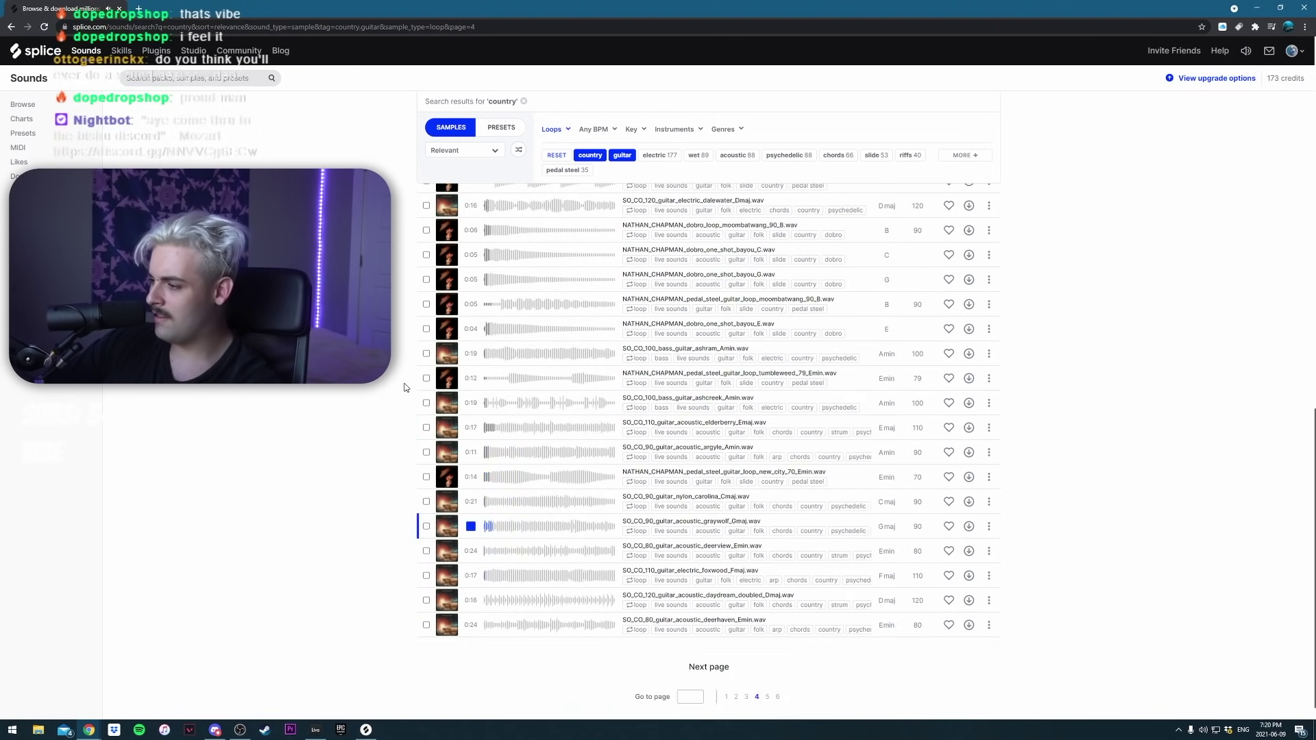
# - Bring the NATHAN_CHAPMAN acoustic guitar loop from Splice in at bar 248 and set the song tempo from there to 120 BPM
pyautogui.click(366, 729)
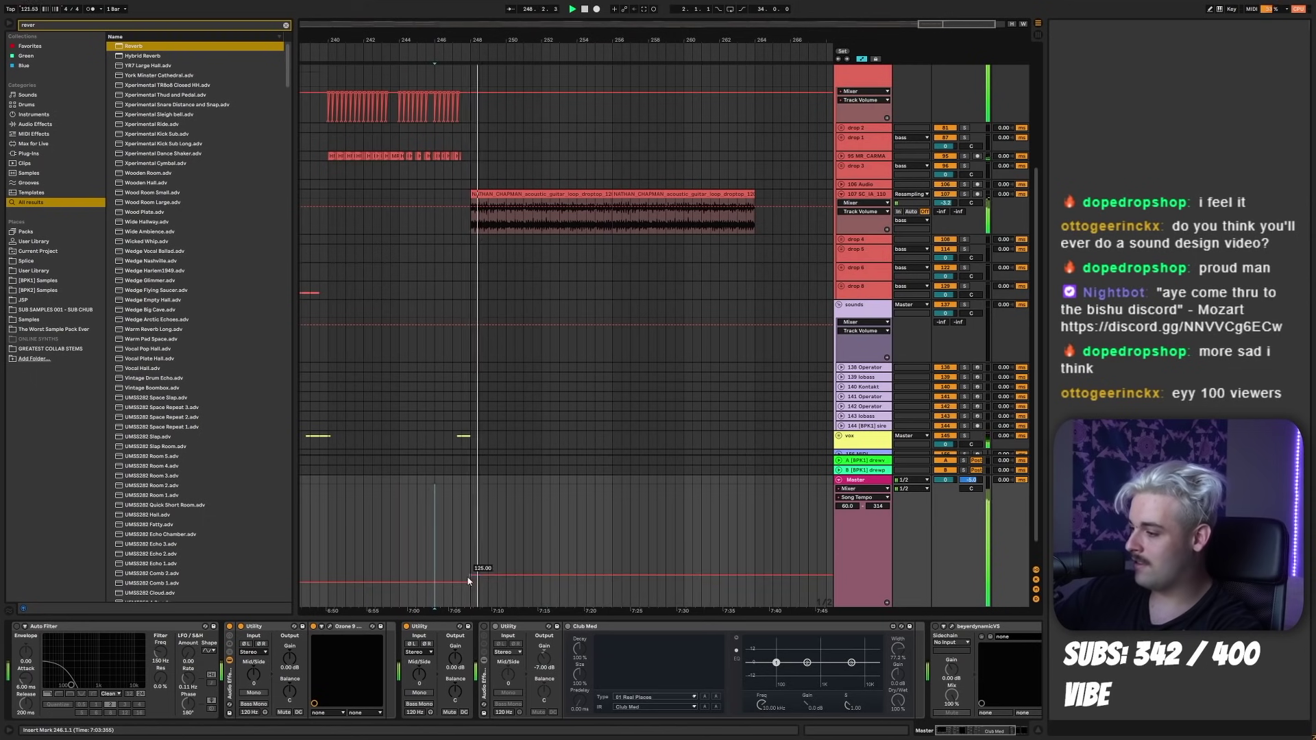
pyautogui.moveTo(470, 575); pyautogui.dragTo(470, 577)
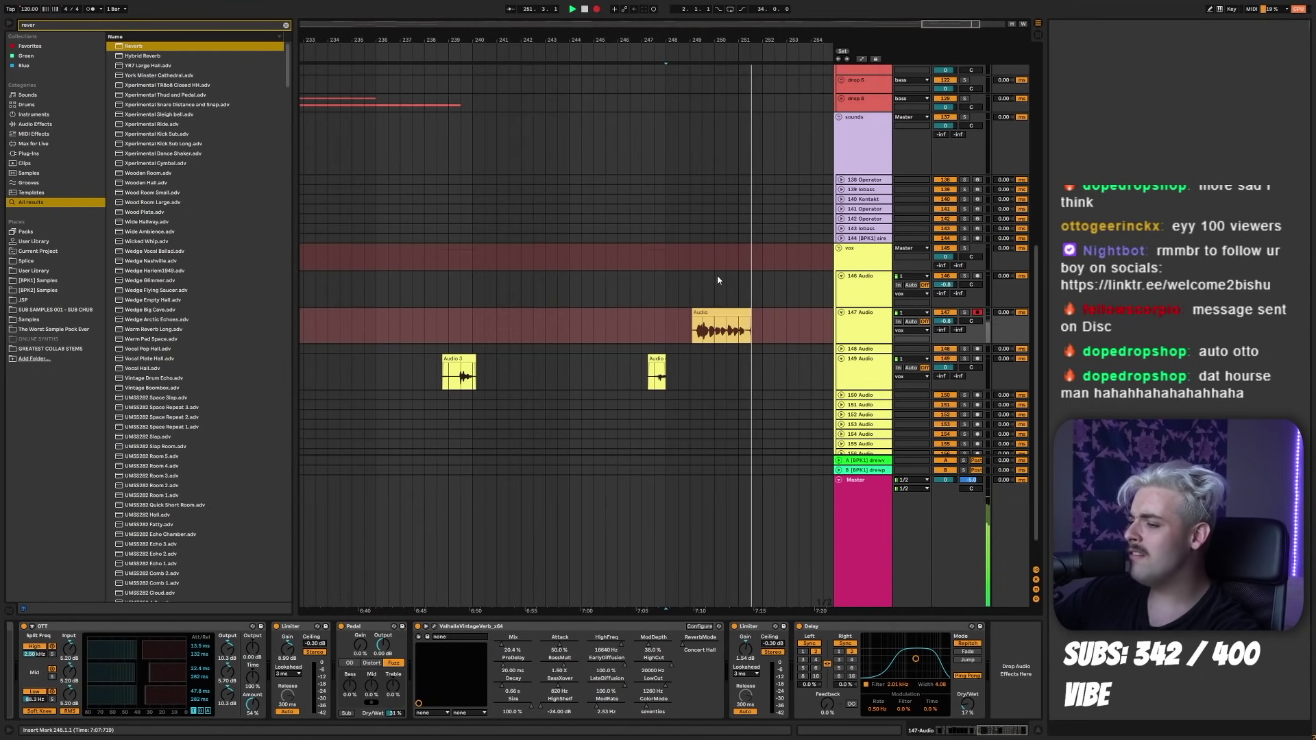
# - Finish the vocal take on 147 Audio, play it against the guitar loop and lower the track's volume
pyautogui.moveTo(736, 39); pyautogui.dragTo(736, 110)
pyautogui.press('space')
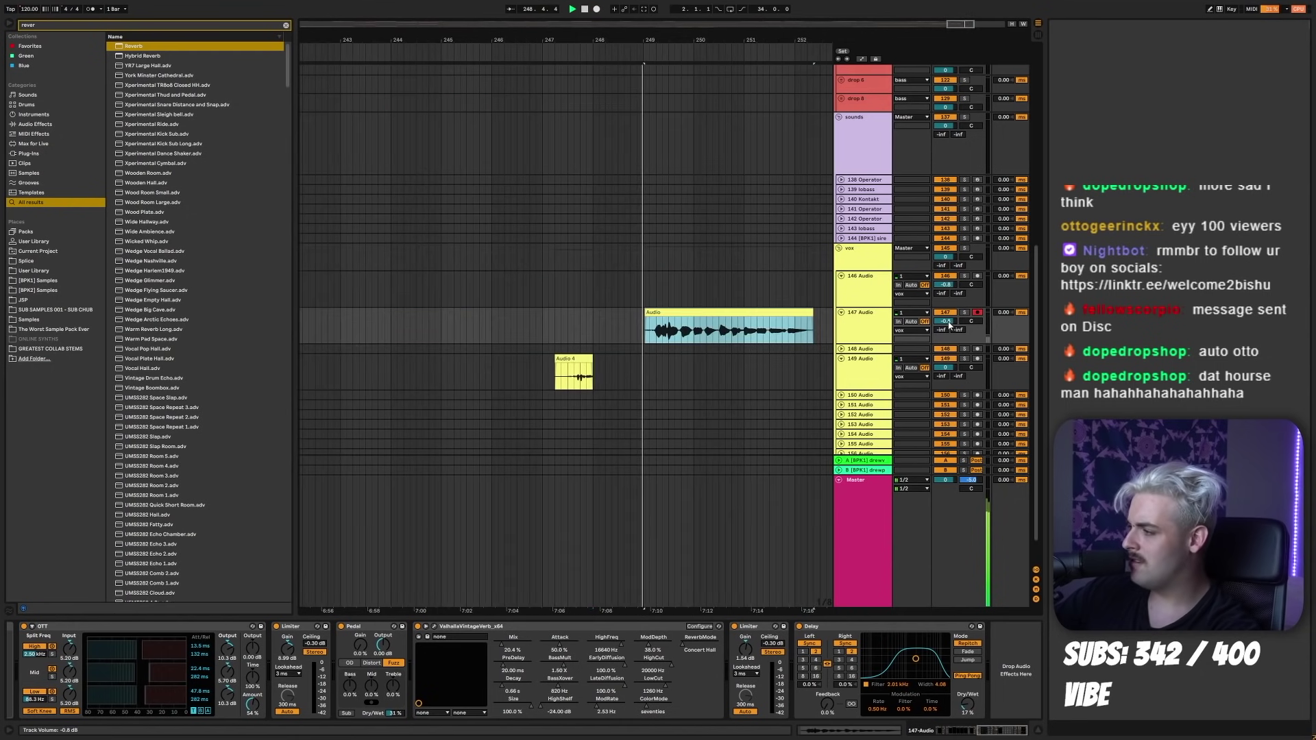
pyautogui.moveTo(949, 322); pyautogui.dragTo(949, 333)
pyautogui.press('space')
pyautogui.scroll(9, 649, 320)
pyautogui.press('space')
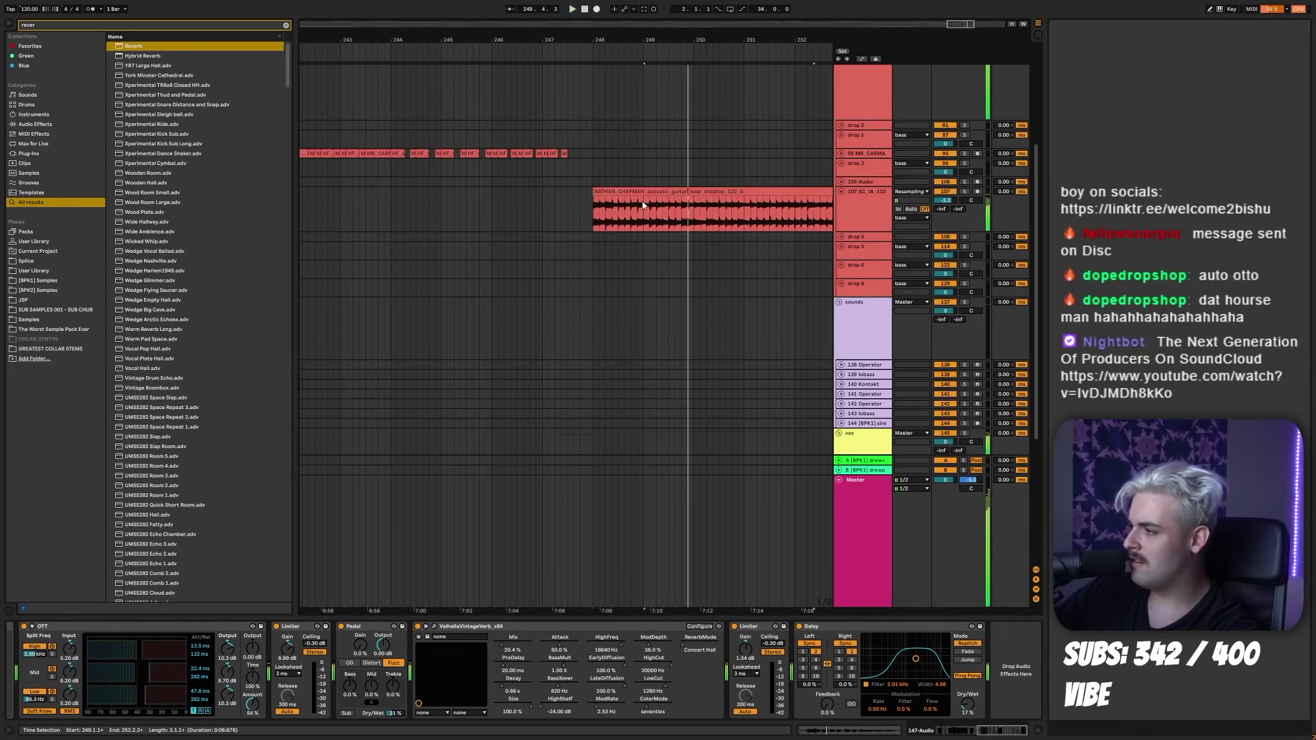
# - Put the vocal take on 148 Audio and set the scale of its Auto-Tune Pro to Major
pyautogui.click(643, 206)
pyautogui.scroll(-8, 648, 274)
pyautogui.click(669, 312)
pyautogui.click(657, 345)
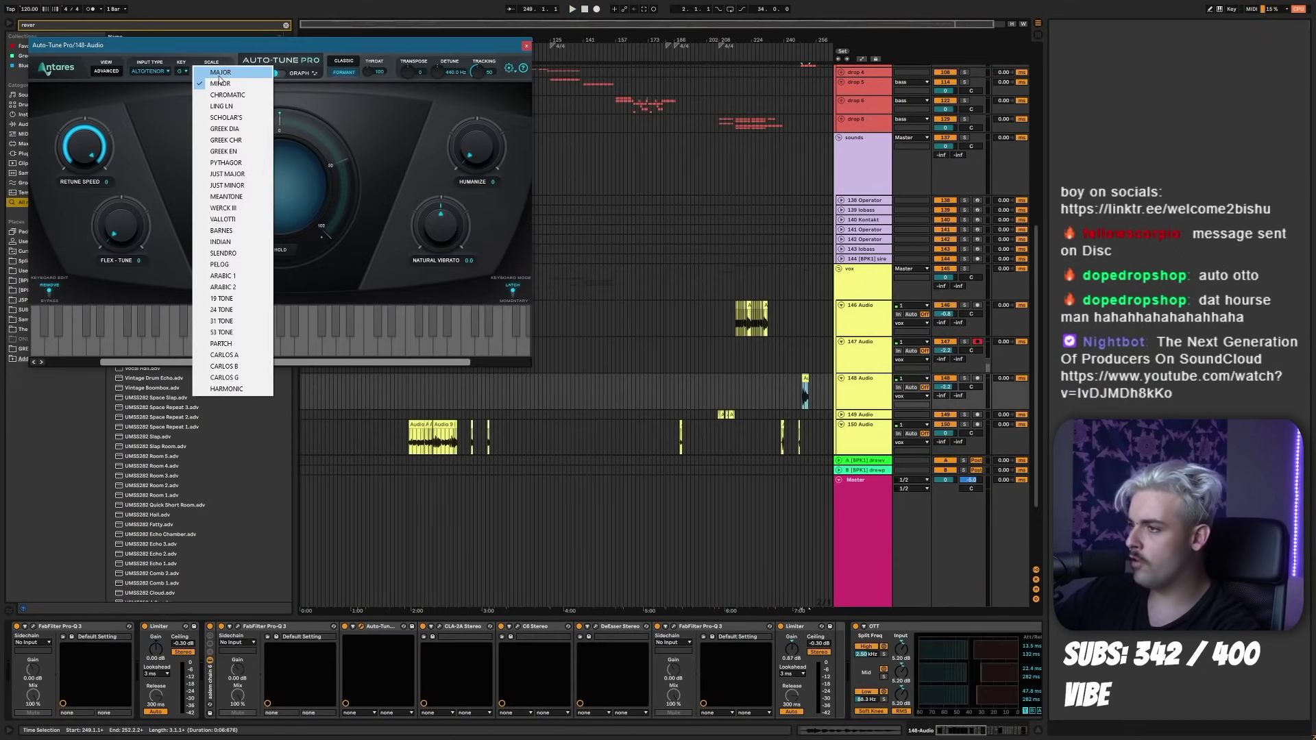
pyautogui.click(526, 45)
# - Raise the Auto-Tune Pro Retune Speed on 148 Audio during playback and close the plug-in window
pyautogui.moveTo(623, 53); pyautogui.dragTo(693, 96)
pyautogui.click(361, 627)
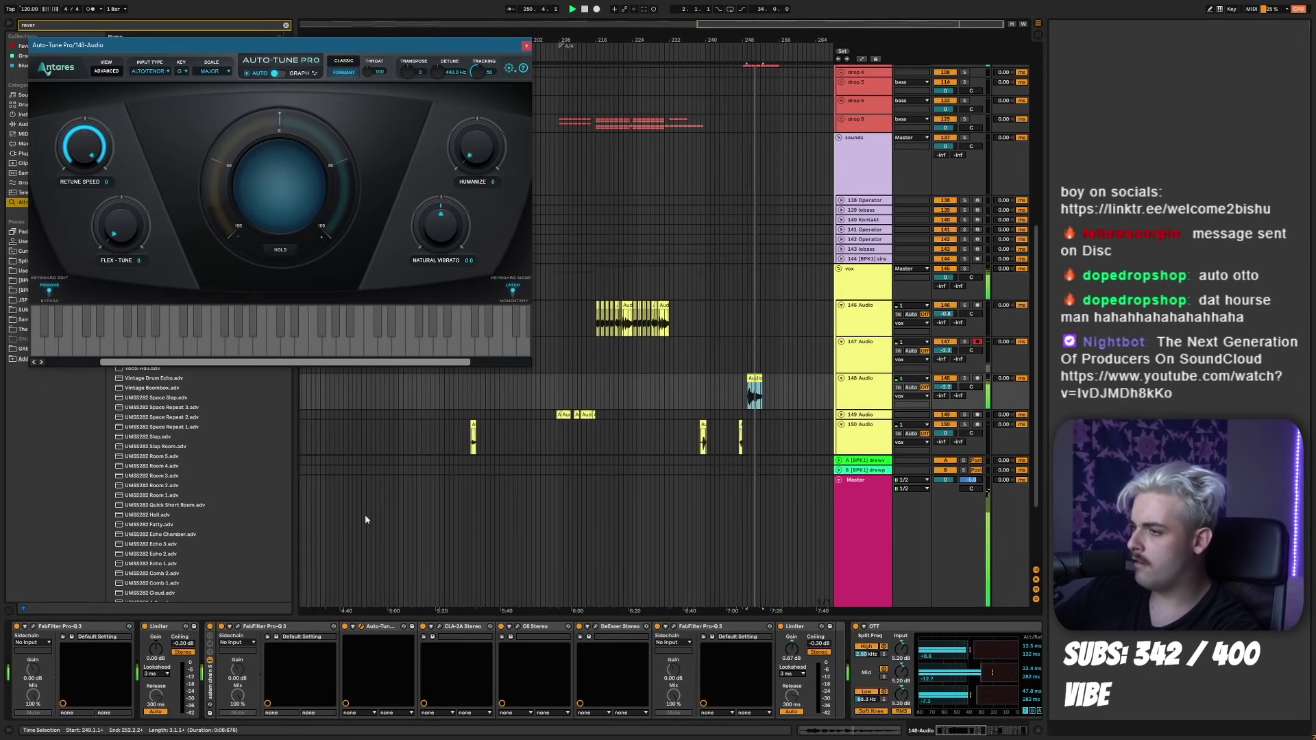
pyautogui.moveTo(94, 162); pyautogui.dragTo(98, 175)
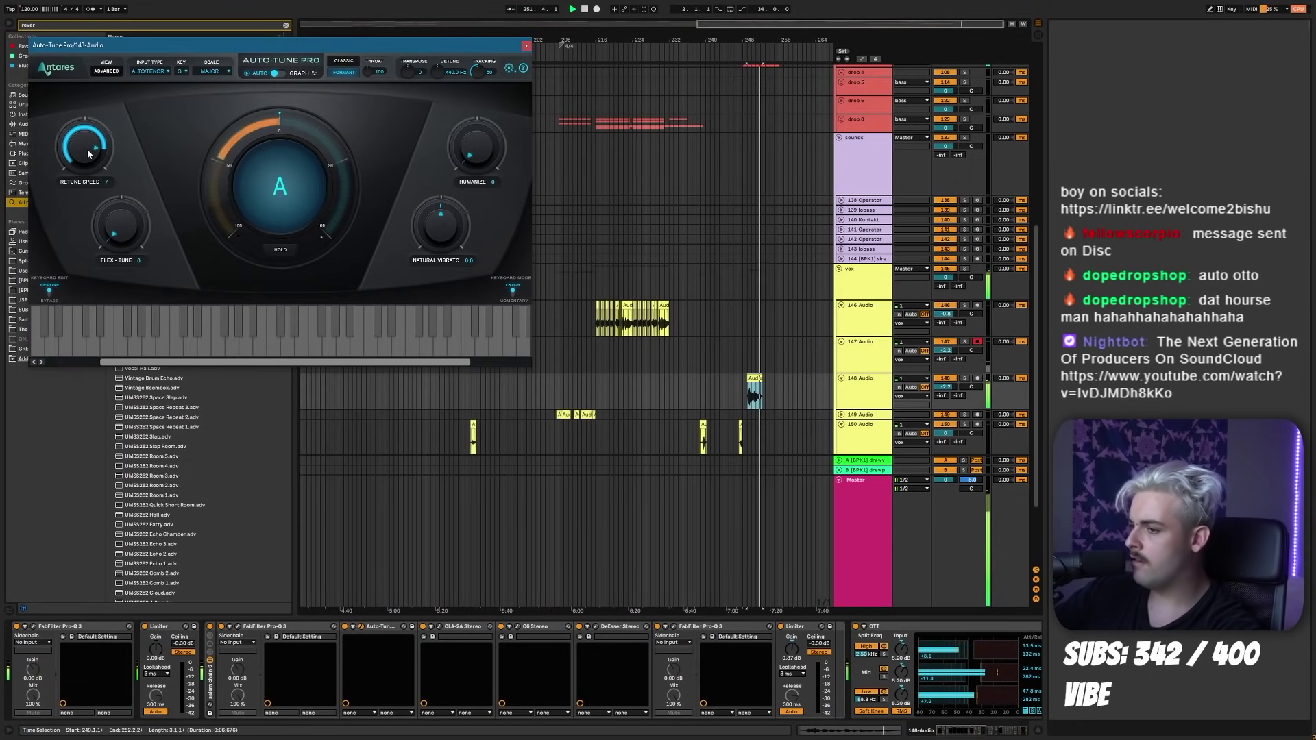
pyautogui.click(526, 45)
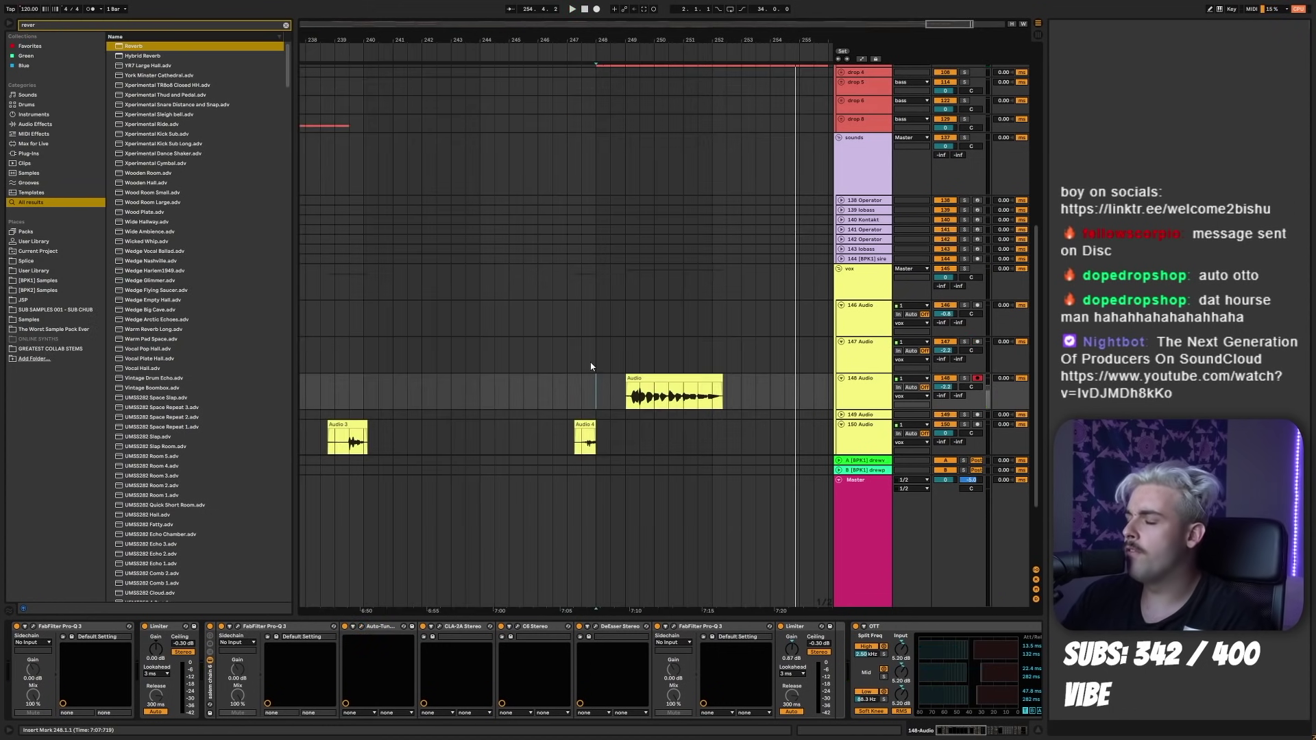
# - Record a new vocal take on 148 Audio from bar 248 into bar 254 and play it back
pyautogui.click(597, 9)
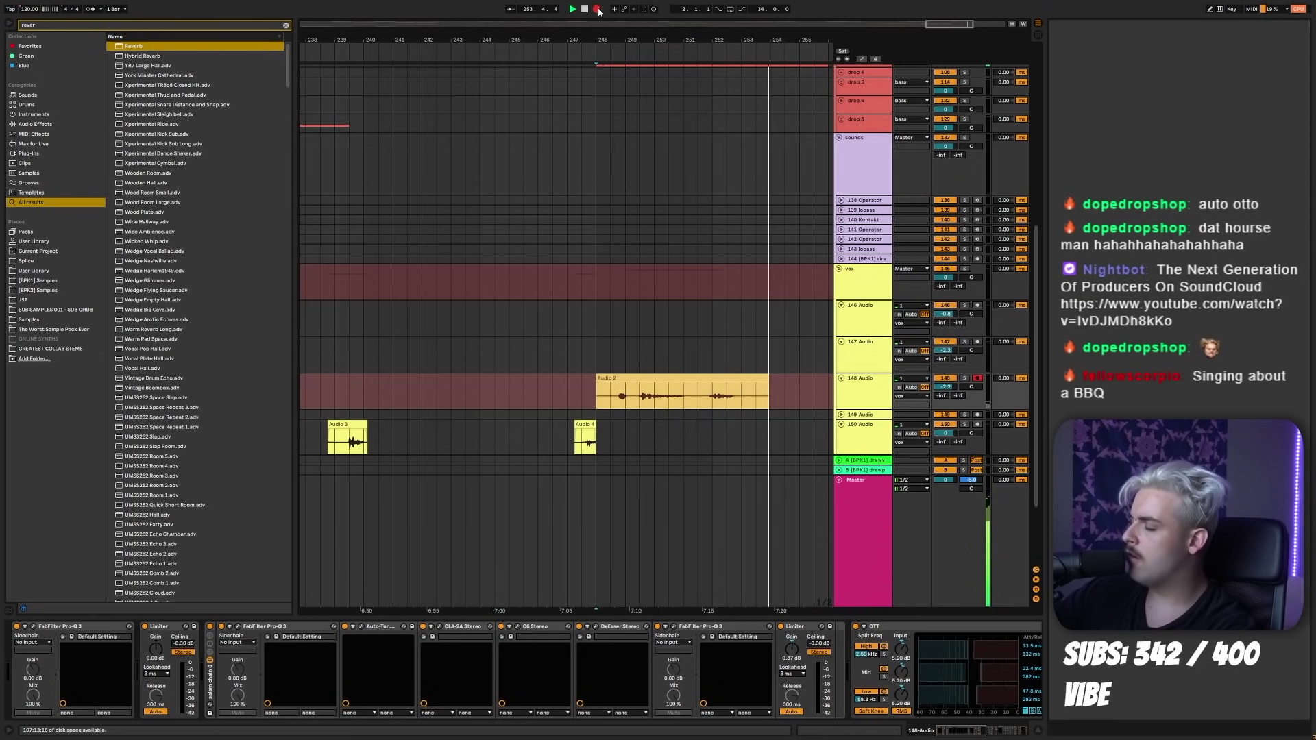
pyautogui.press('space')
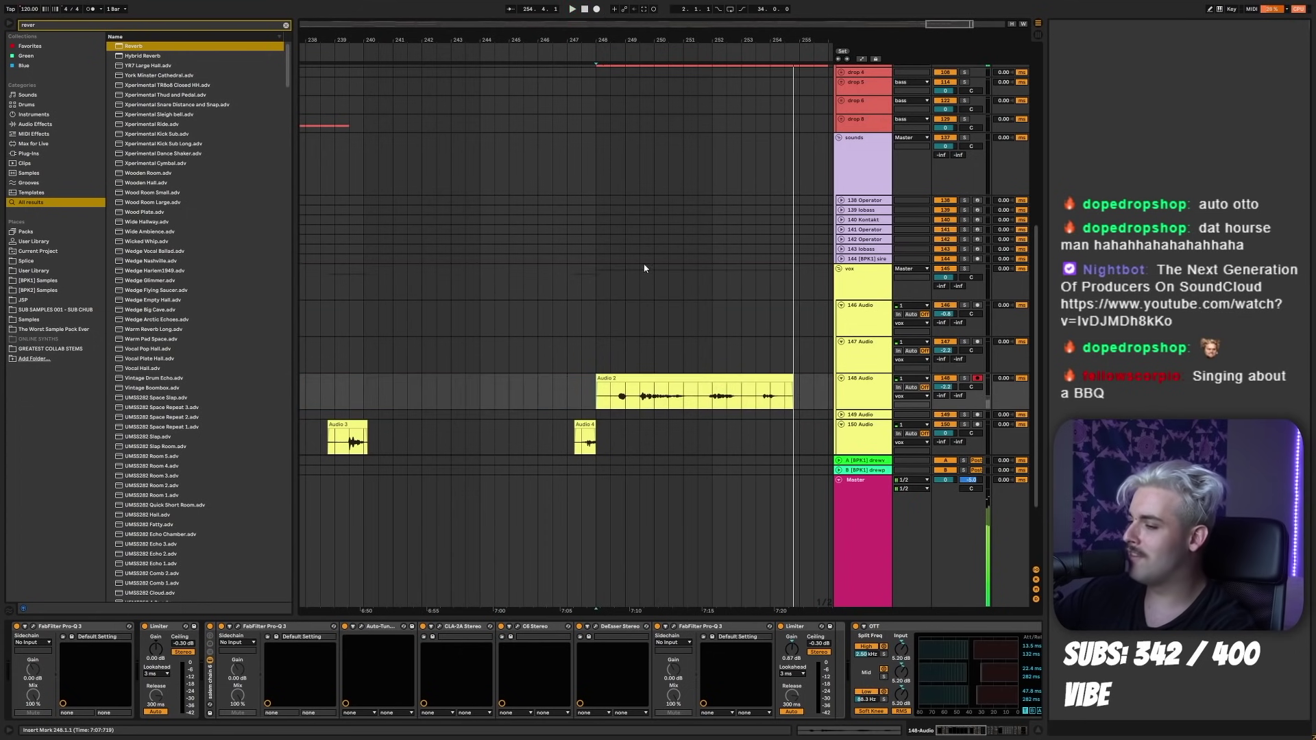
pyautogui.click(622, 378)
pyautogui.press('space')
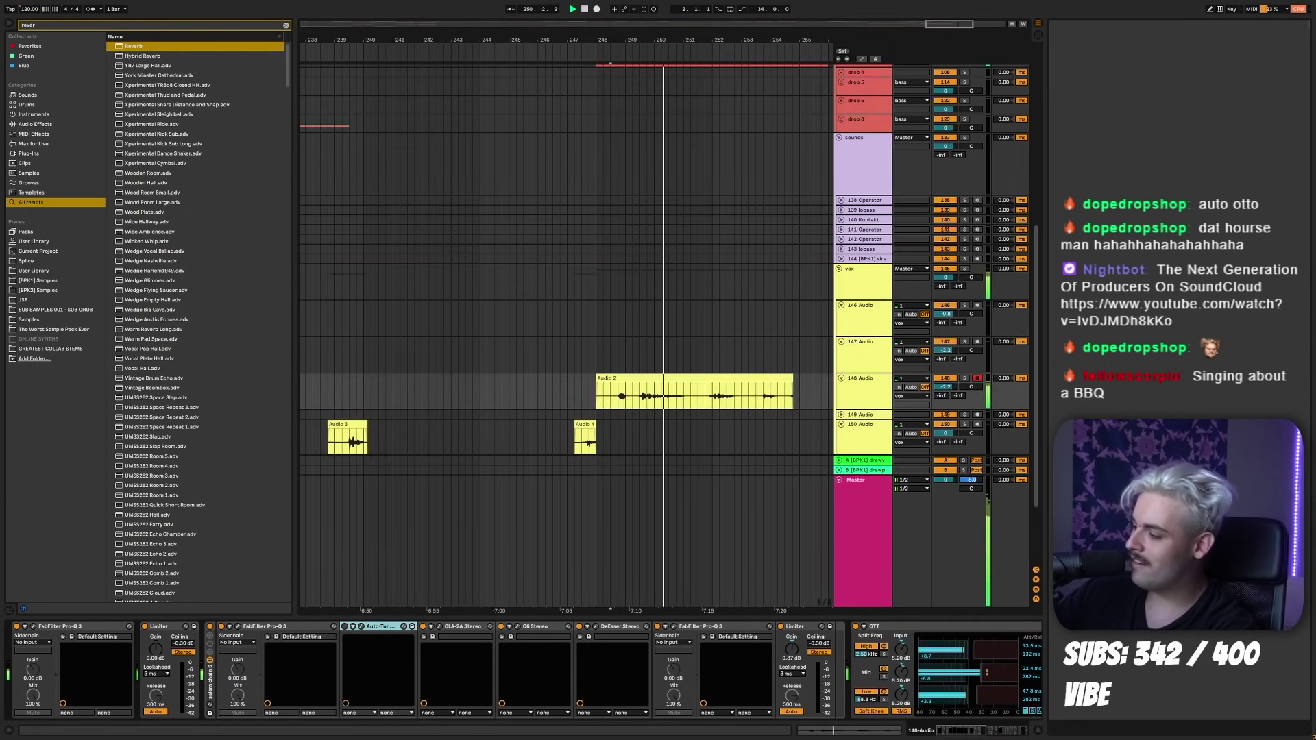
# - Review the vocal effect chain, lower the volume of 148 Audio and select the tail of the new take
pyautogui.moveTo(963, 731); pyautogui.dragTo(1036, 728)
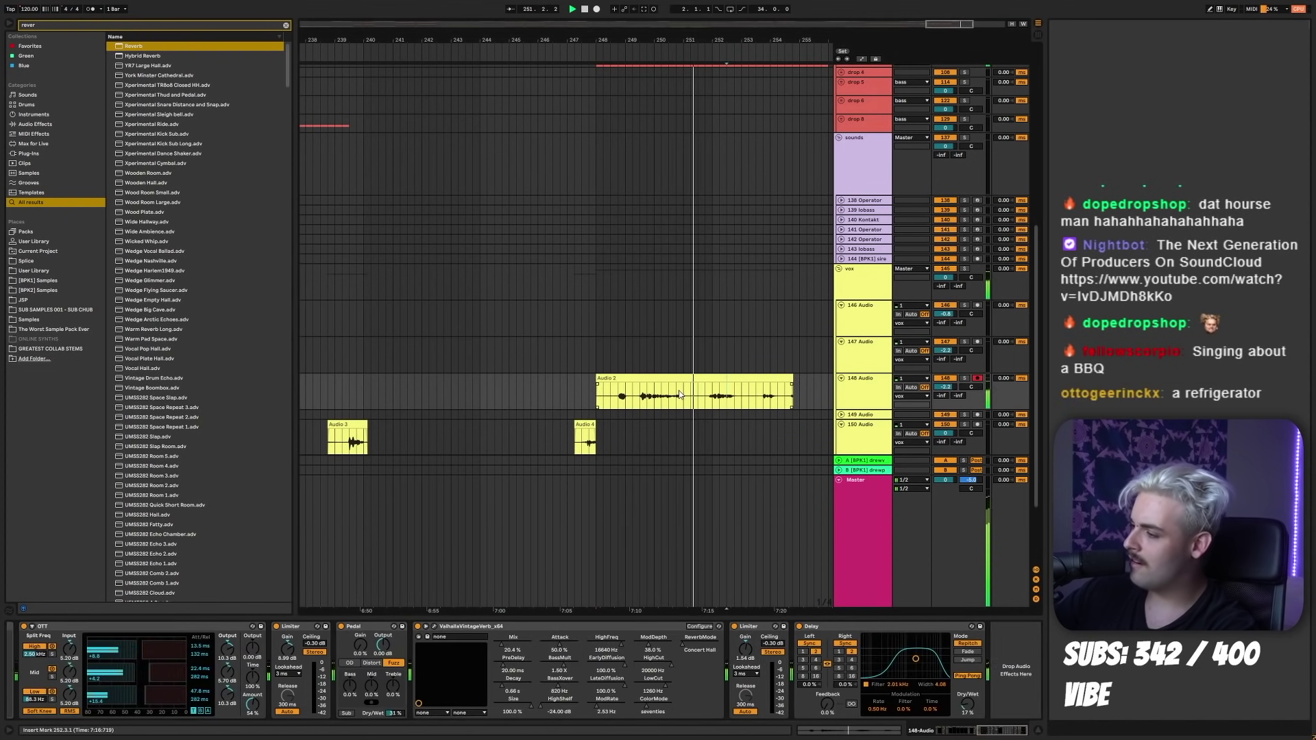
pyautogui.moveTo(946, 387); pyautogui.dragTo(946, 392)
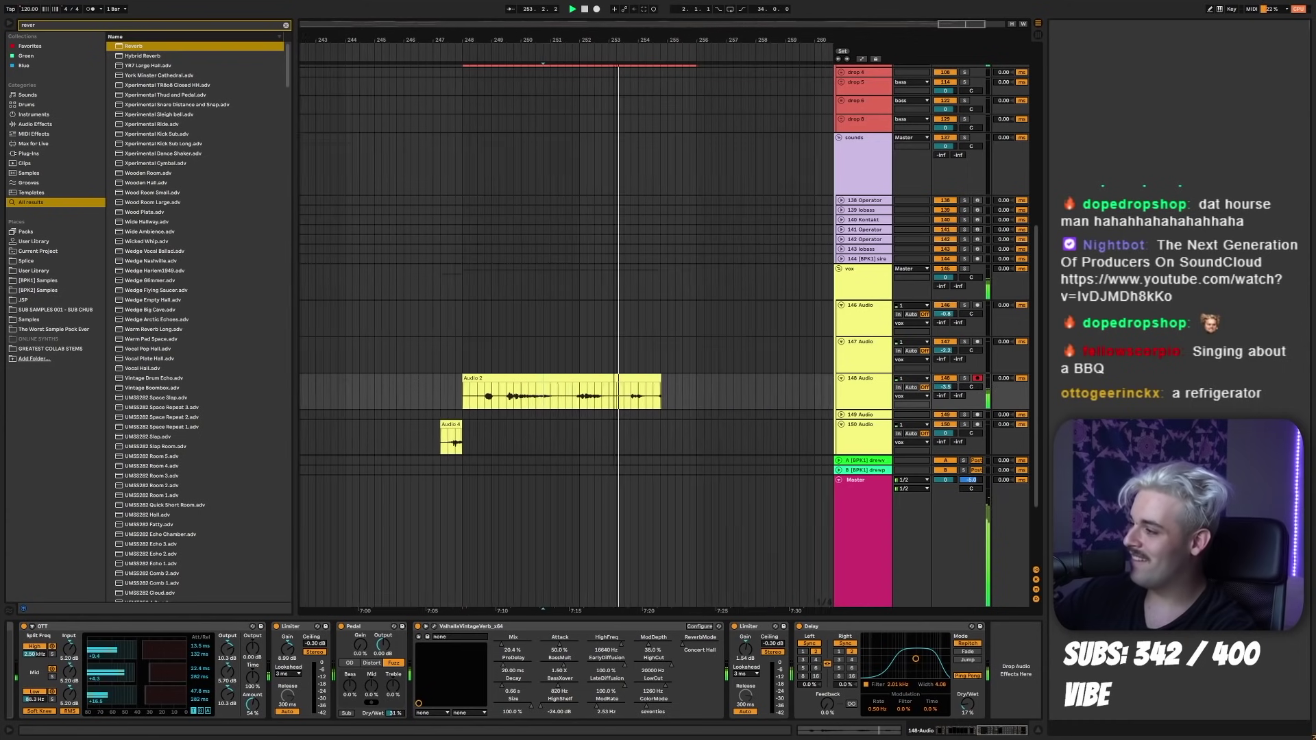
pyautogui.moveTo(654, 376); pyautogui.dragTo(684, 395)
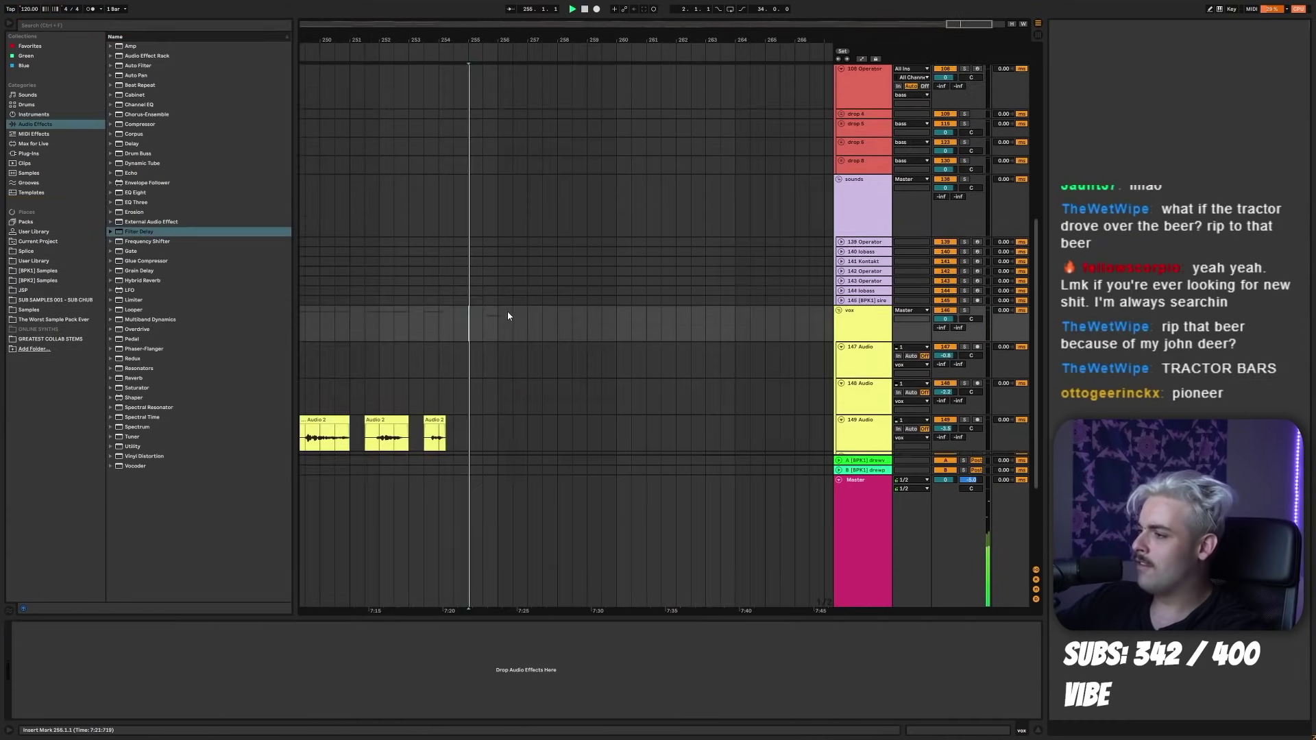
# - Record a vocal take on 151 Audio from bar 255 to about bar 260, play it back and open the clip
pyautogui.scroll(-5, 507, 311)
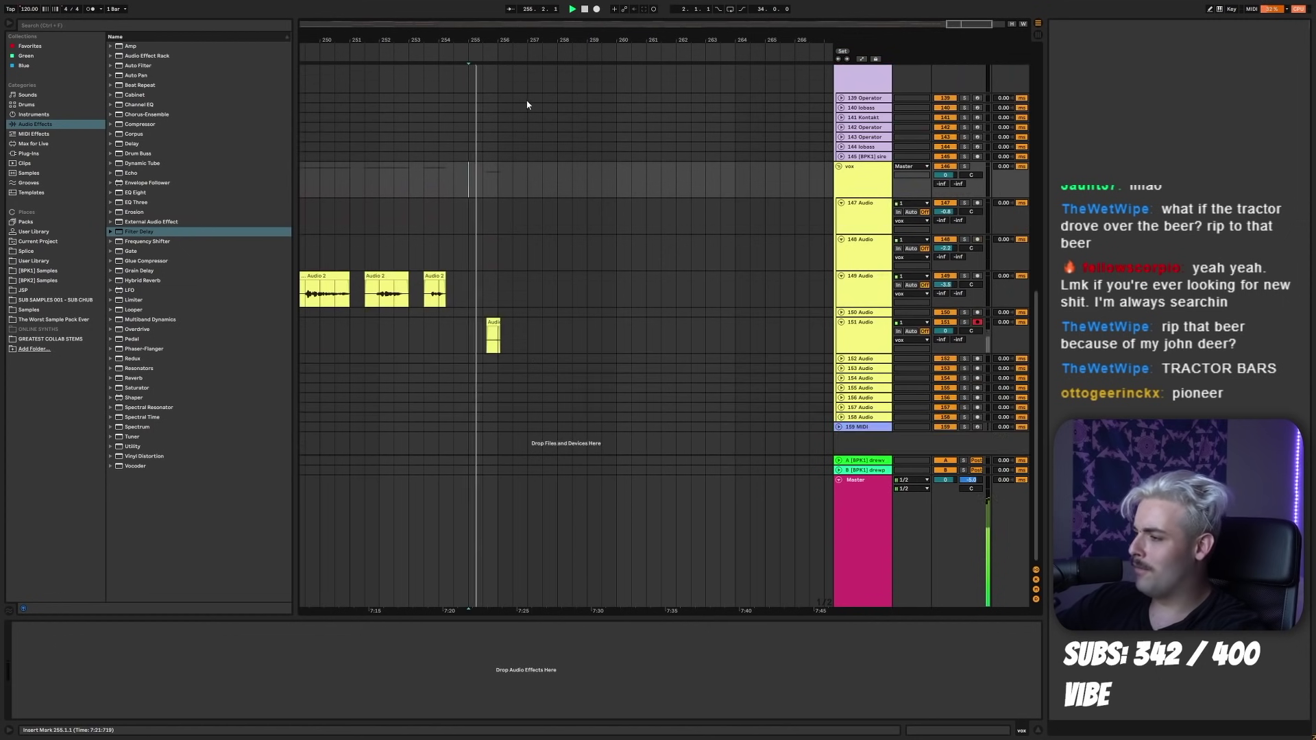
pyautogui.click(597, 9)
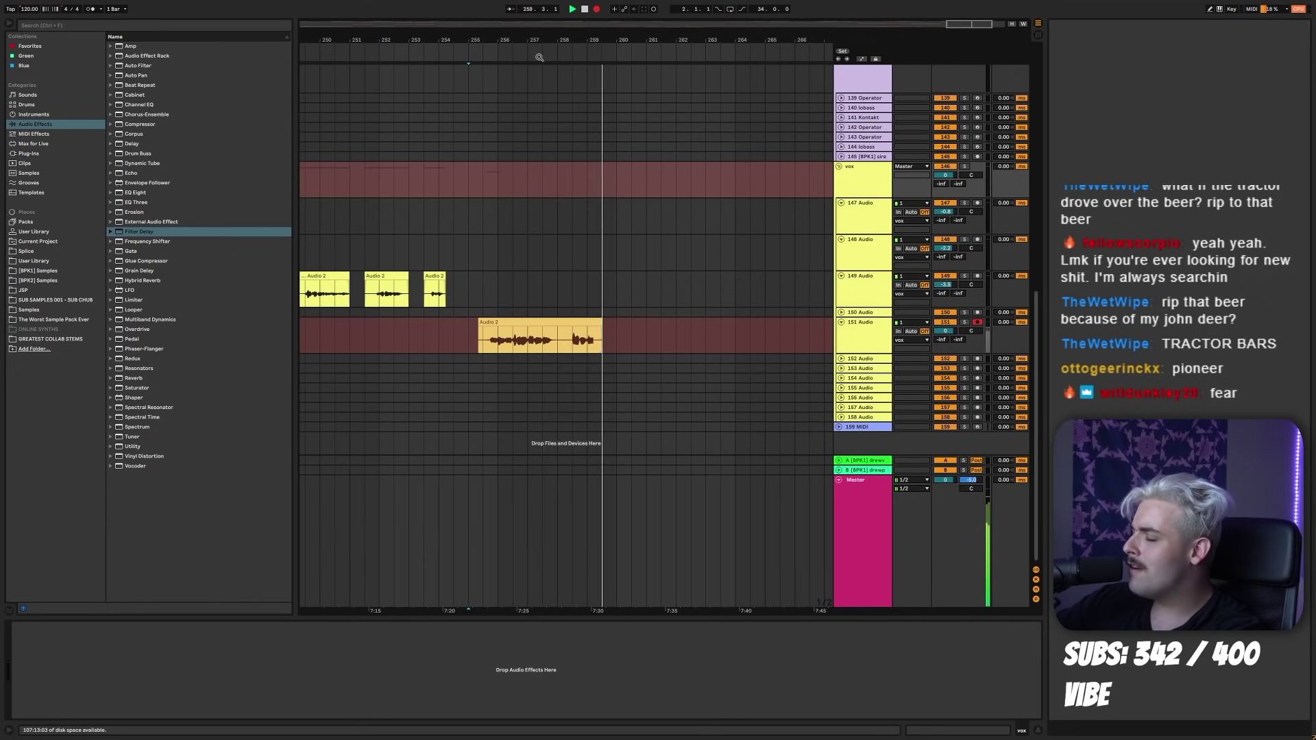
pyautogui.press('space')
pyautogui.press('space')
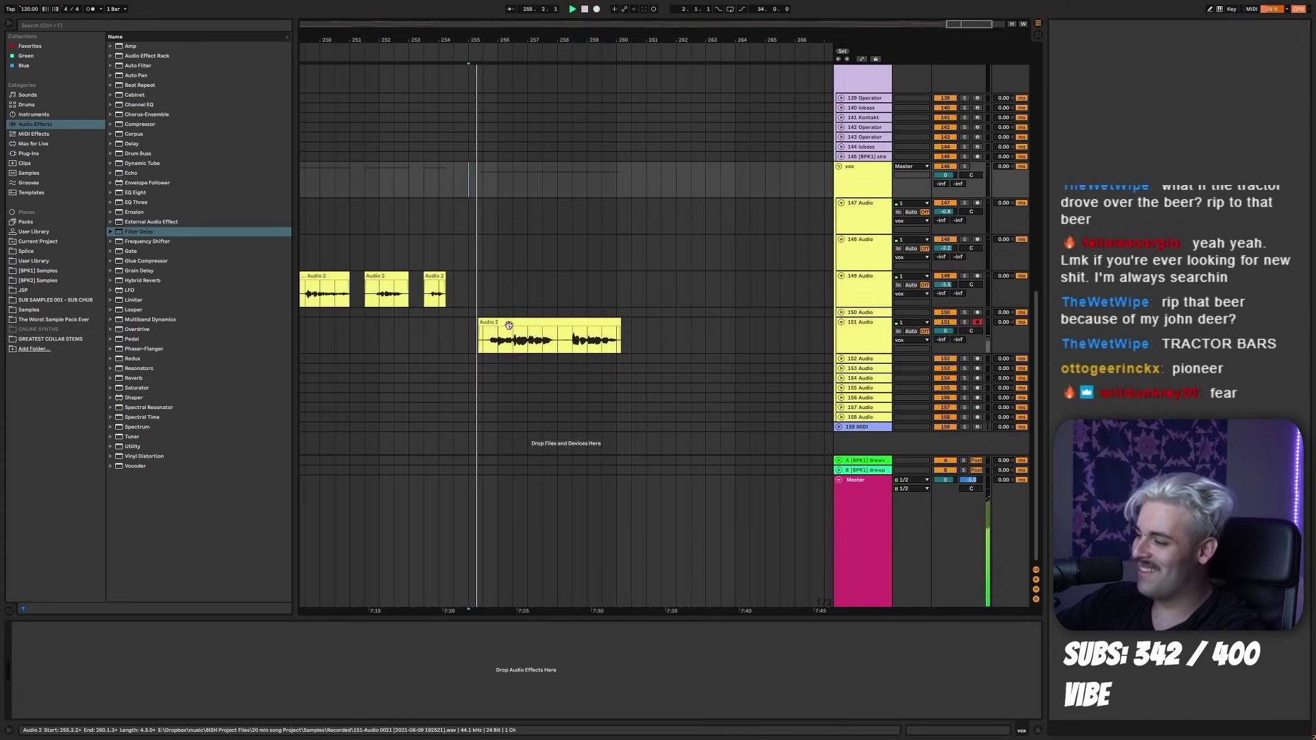
pyautogui.doubleClick(503, 340)
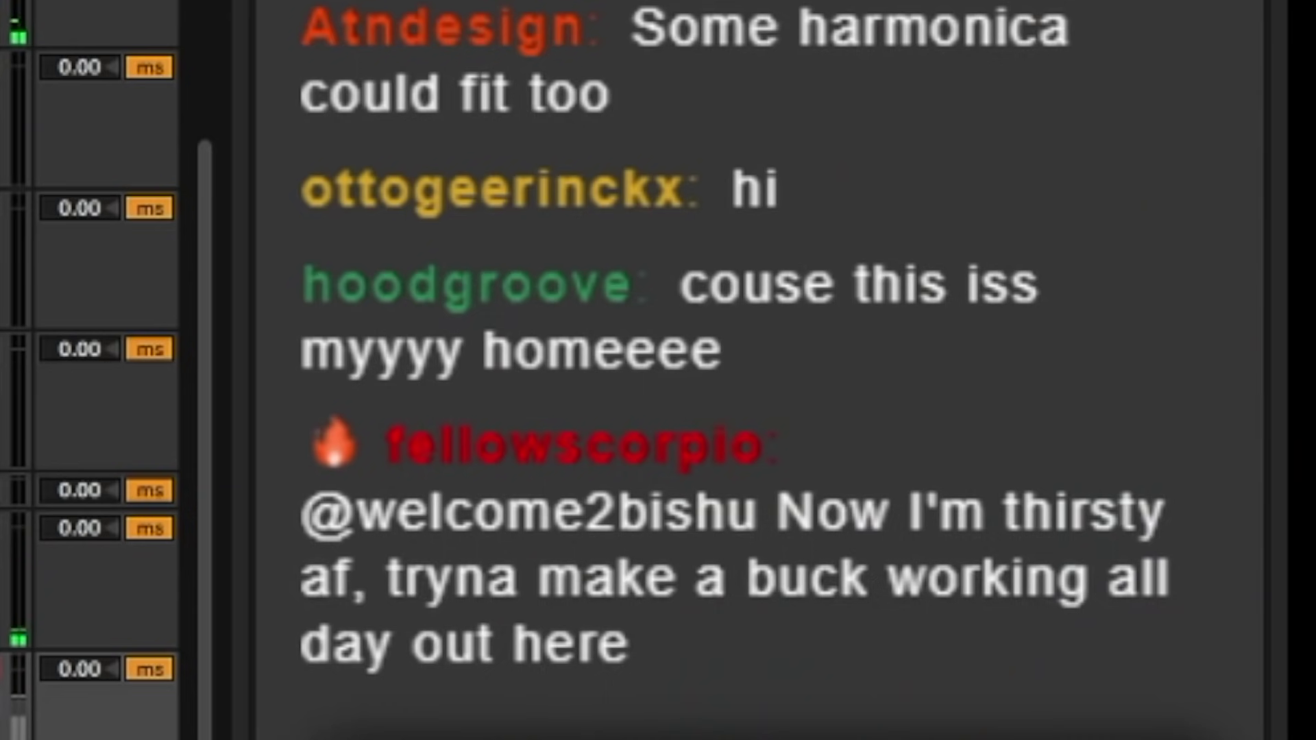
# - Record a vocal take on 151 Audio from about bar 259 to bar 262 and place the insert marker at bar 261
pyautogui.moveTo(526, 414); pyautogui.dragTo(539, 415)
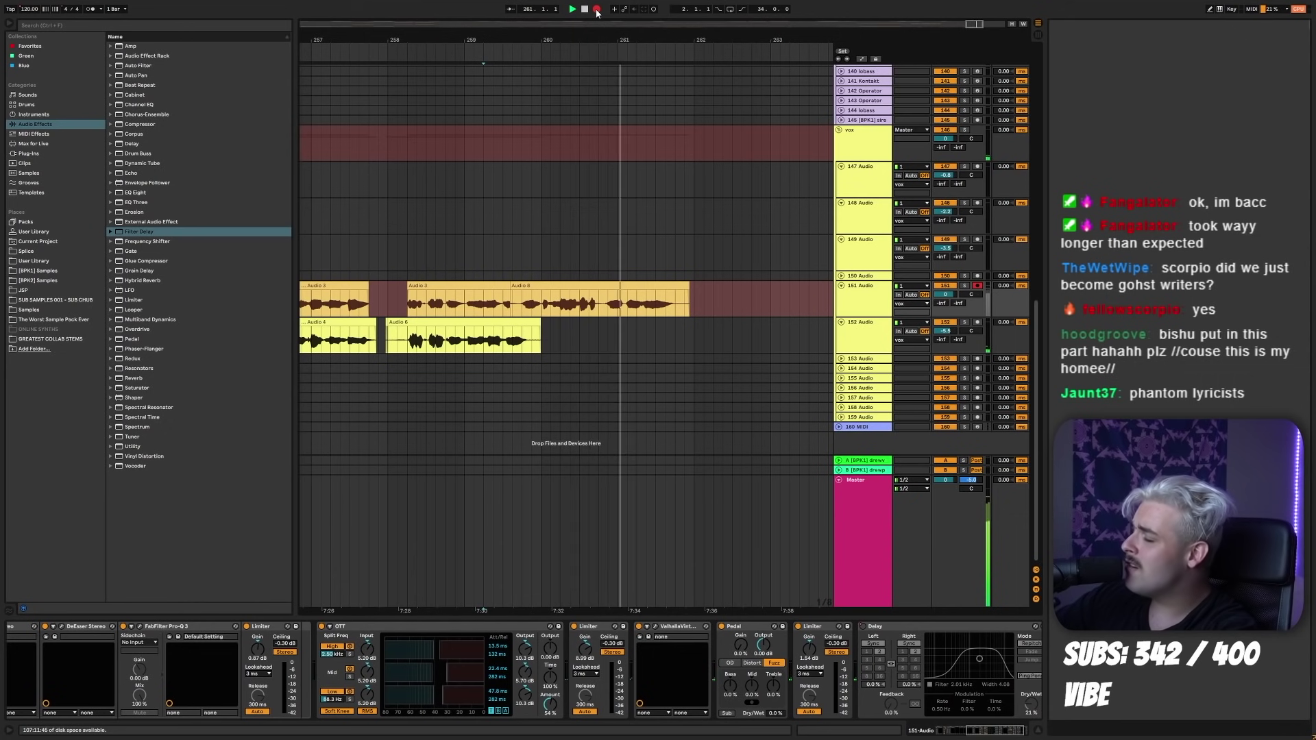
pyautogui.click(597, 10)
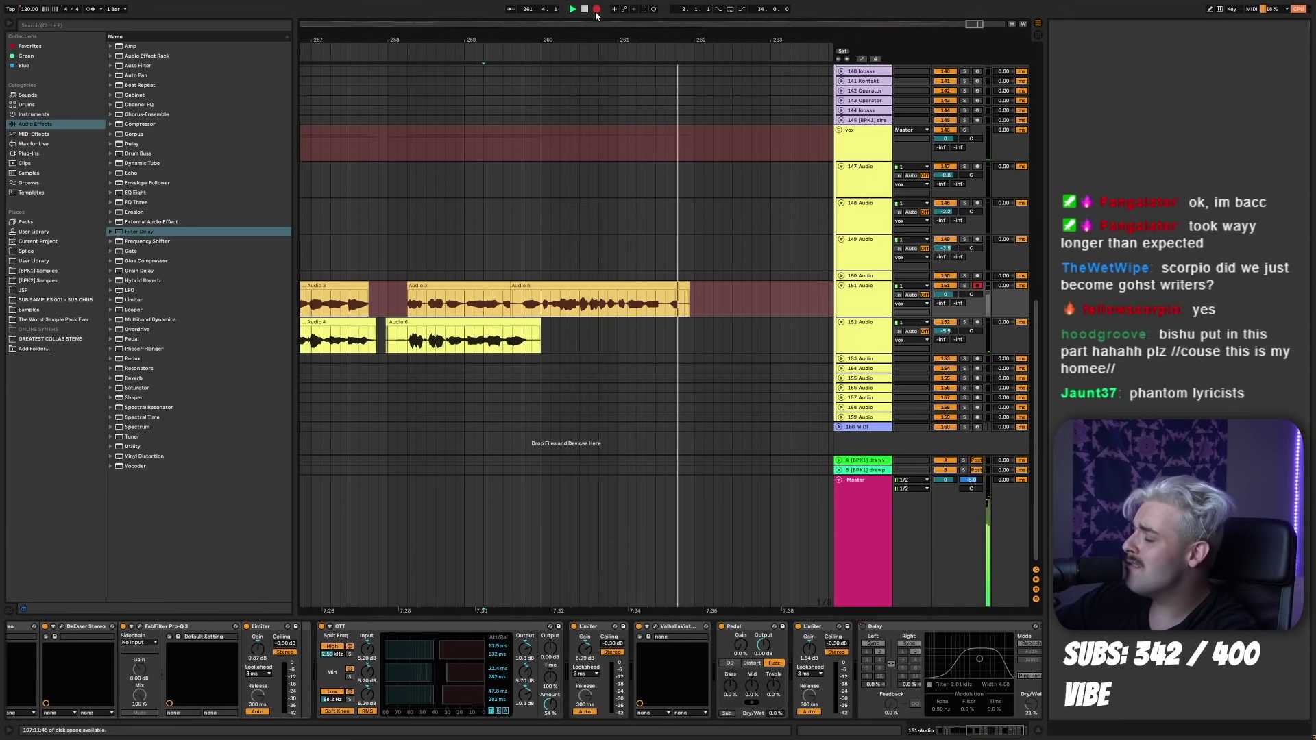
pyautogui.click(572, 286)
pyautogui.click(567, 284)
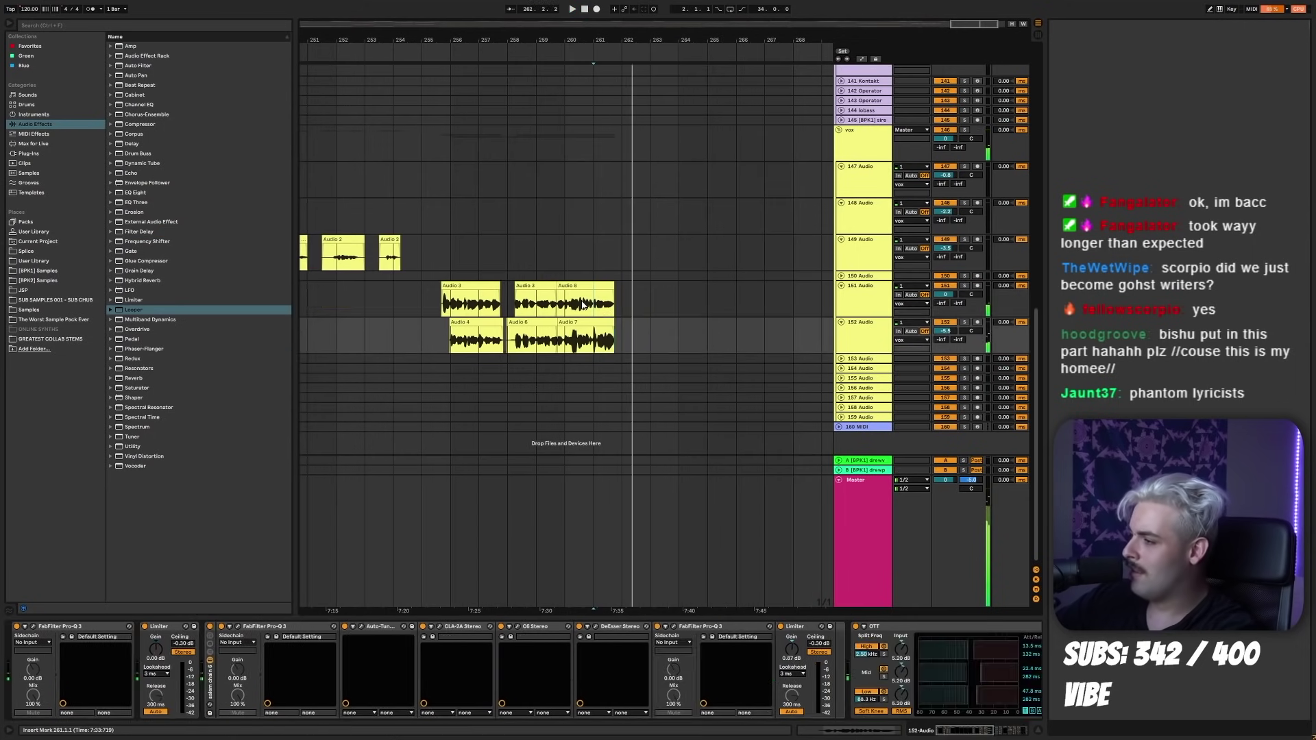
pyautogui.click(582, 304)
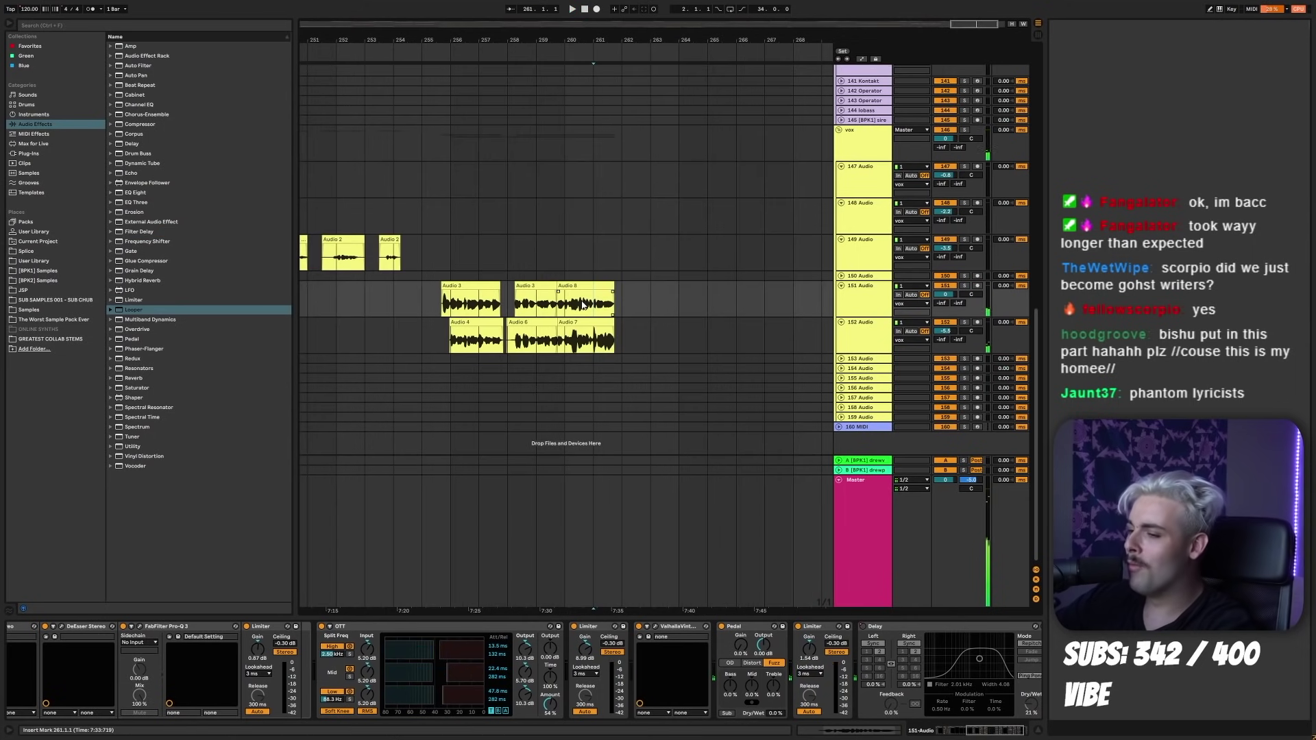
# - Insert an empty four-bar MIDI clip on 140 lobass from bar 256 to bar 260
pyautogui.scroll(4, 572, 247)
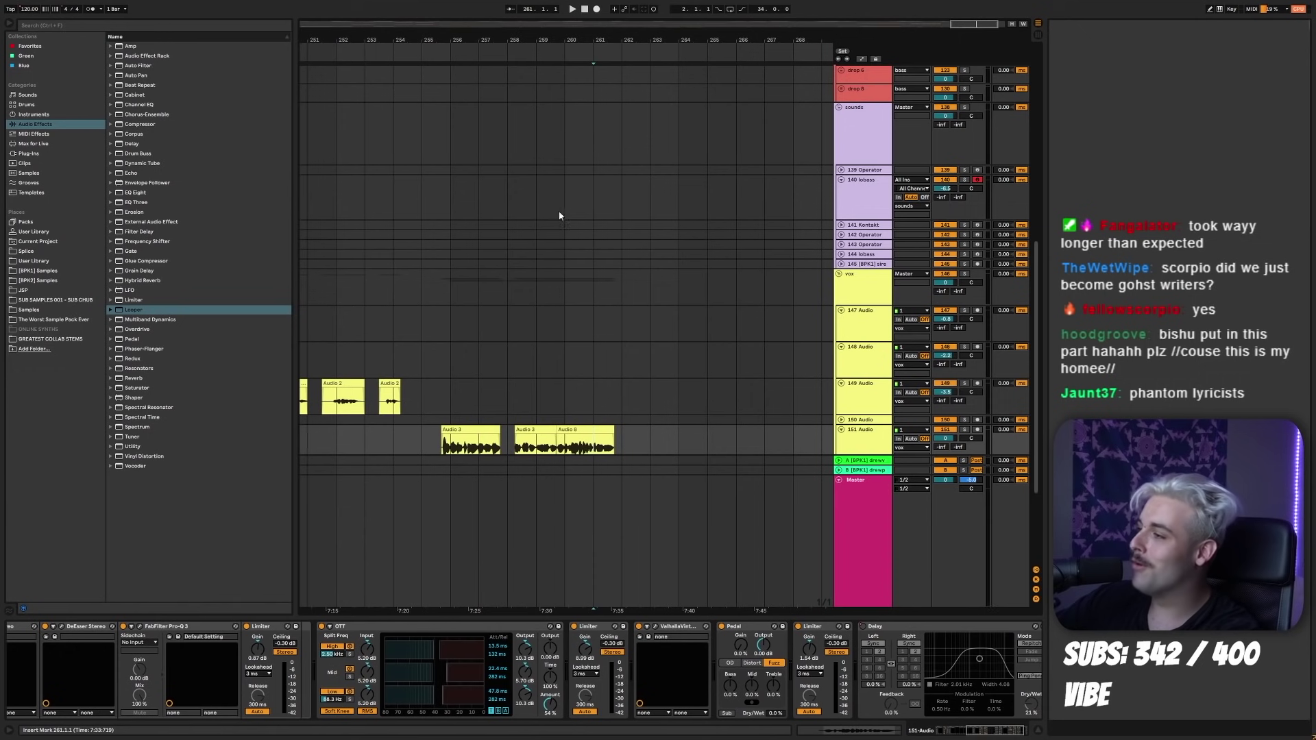
pyautogui.click(567, 200)
pyautogui.scroll(1, 574, 206)
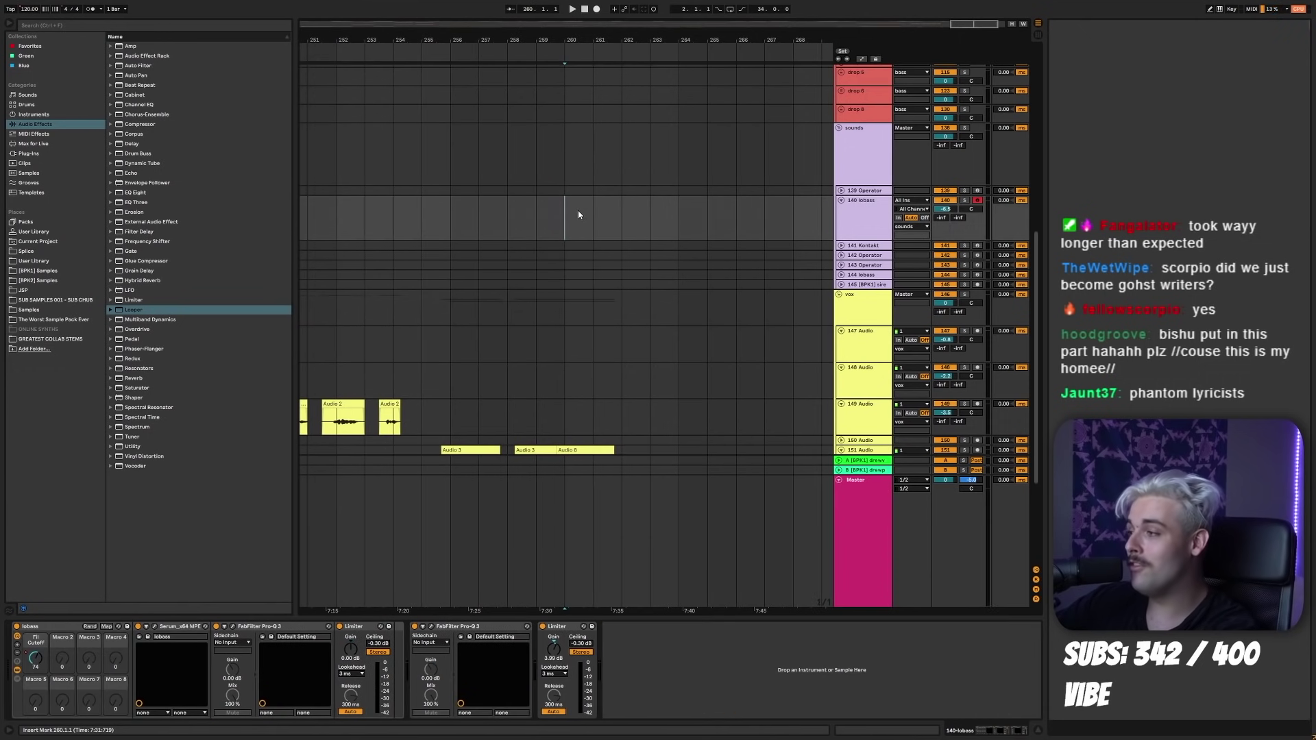
pyautogui.moveTo(570, 215); pyautogui.dragTo(452, 214)
pyautogui.rightClick(525, 214)
pyautogui.click(564, 280)
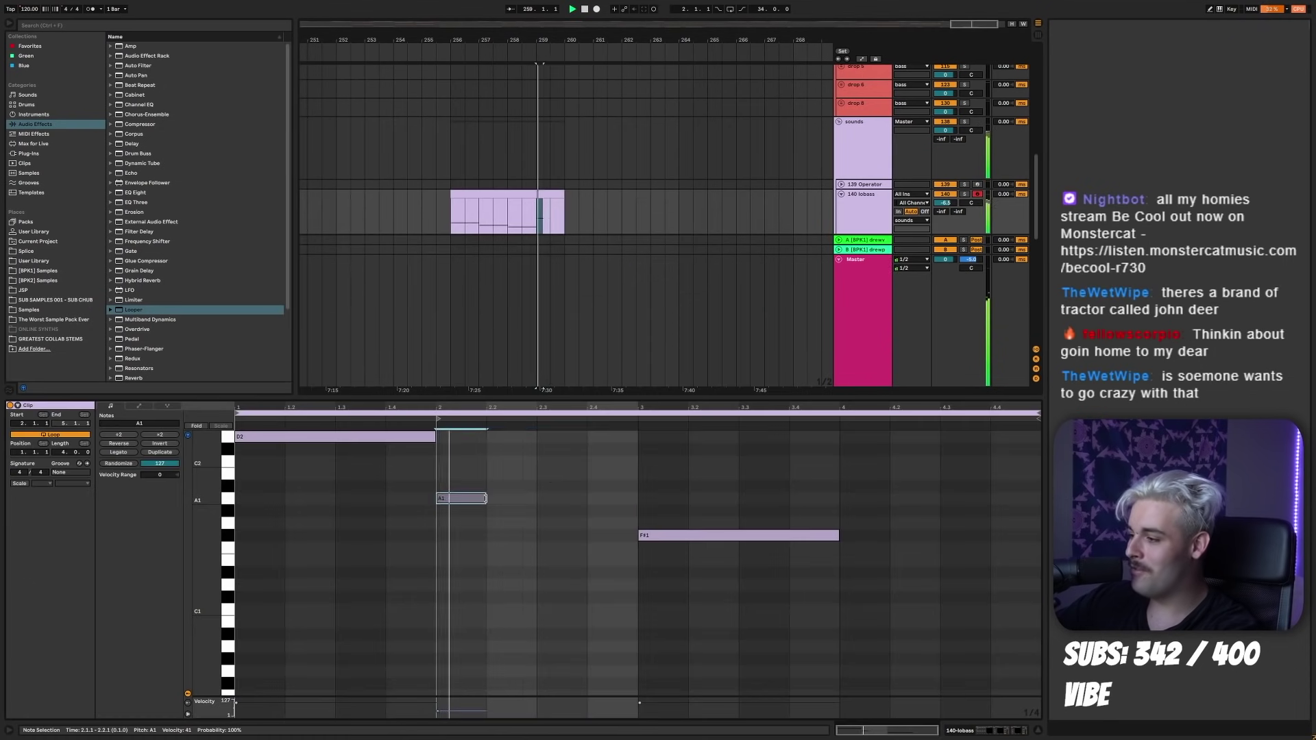
# - Extend the A1 note in the lobass clip to a full bar and transpose it down one octave to A0
pyautogui.moveTo(483, 496); pyautogui.dragTo(625, 494)
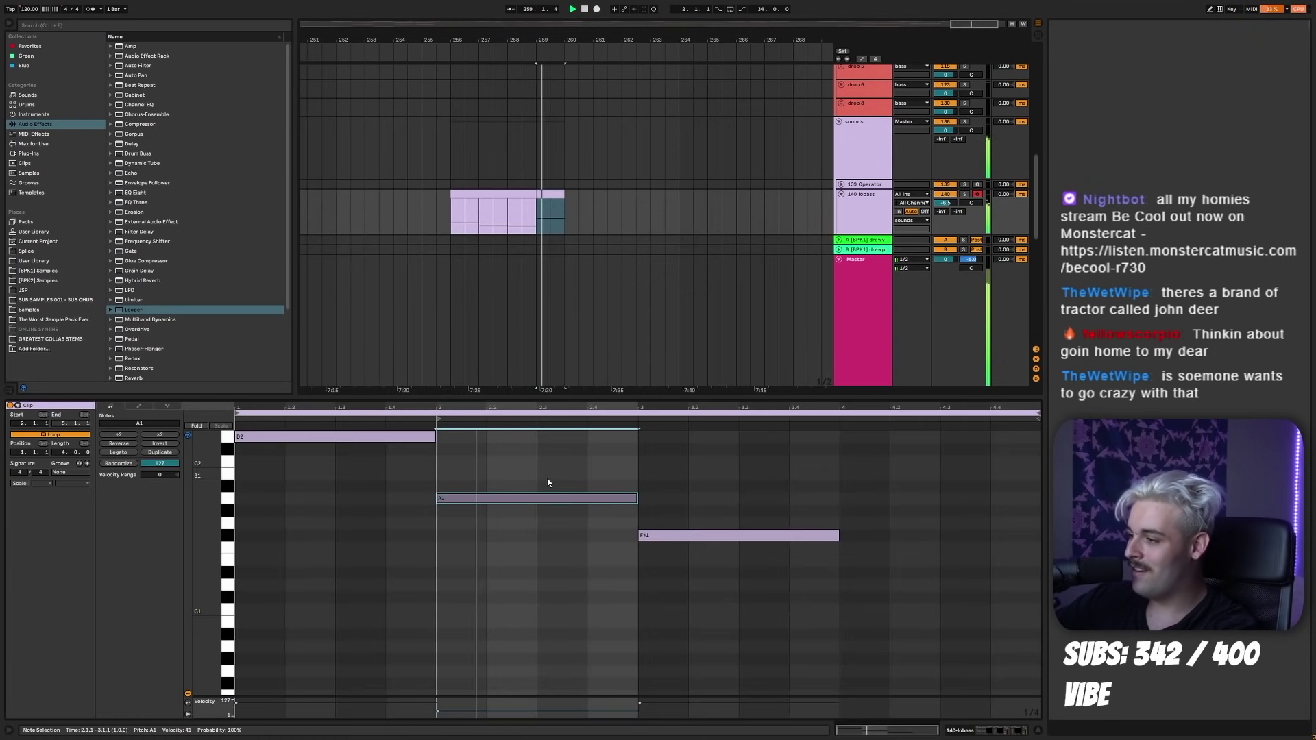
pyautogui.hotkey('shift', 'Down')
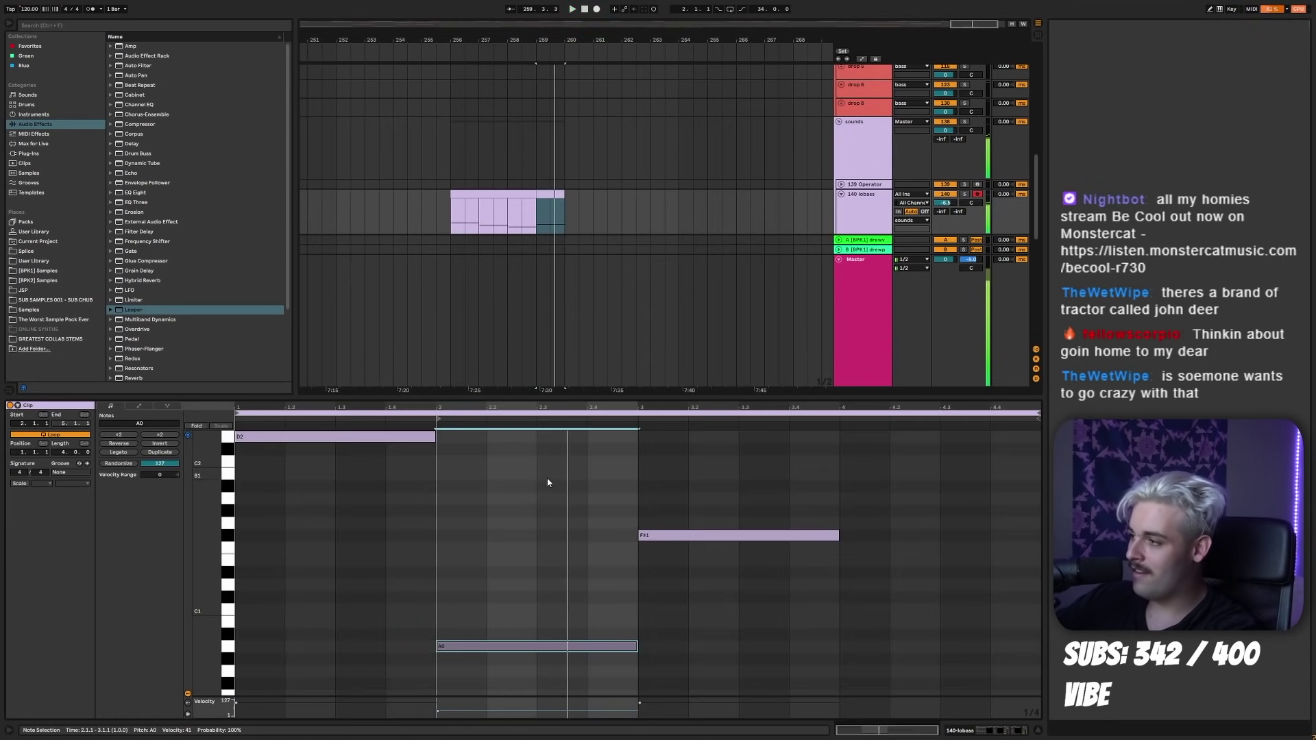
pyautogui.click(547, 483)
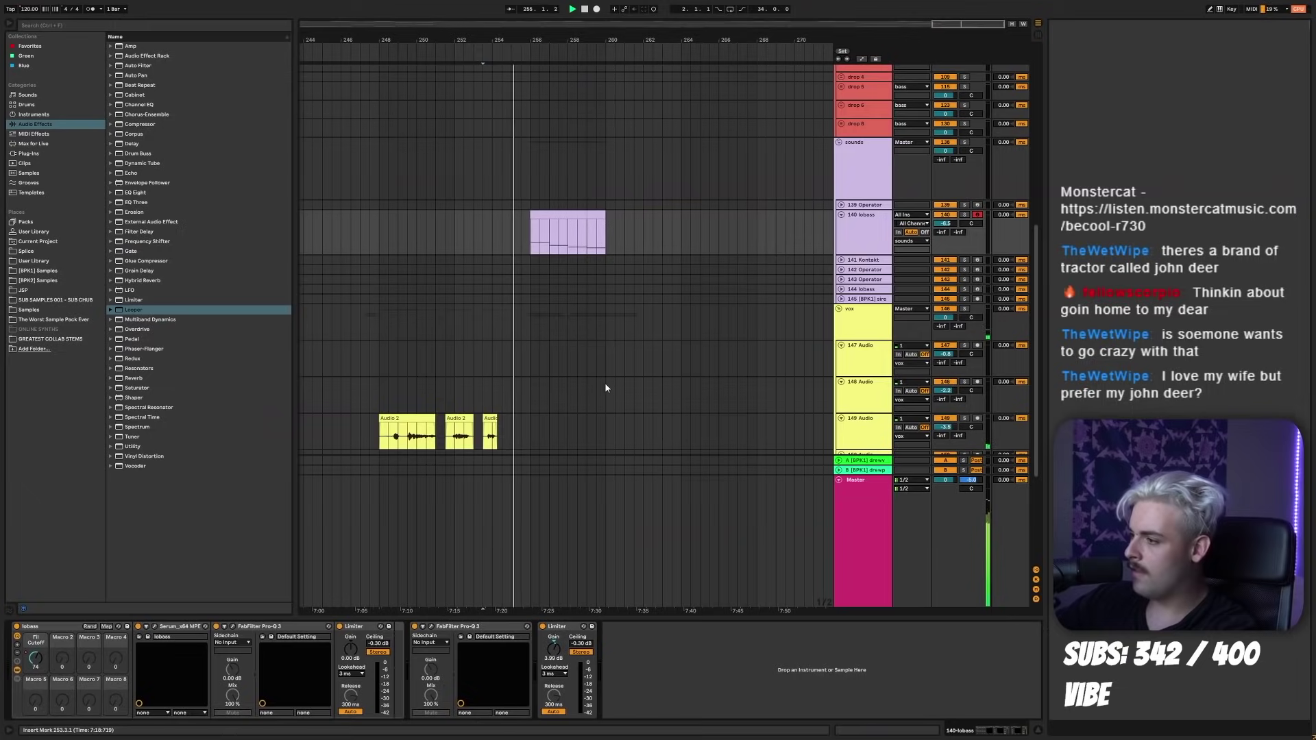
# - Record a vocal take on 152 Audio from about bar 261 to bar 264 and play it back
pyautogui.scroll(3, 604, 364)
pyautogui.scroll(-5, 575, 301)
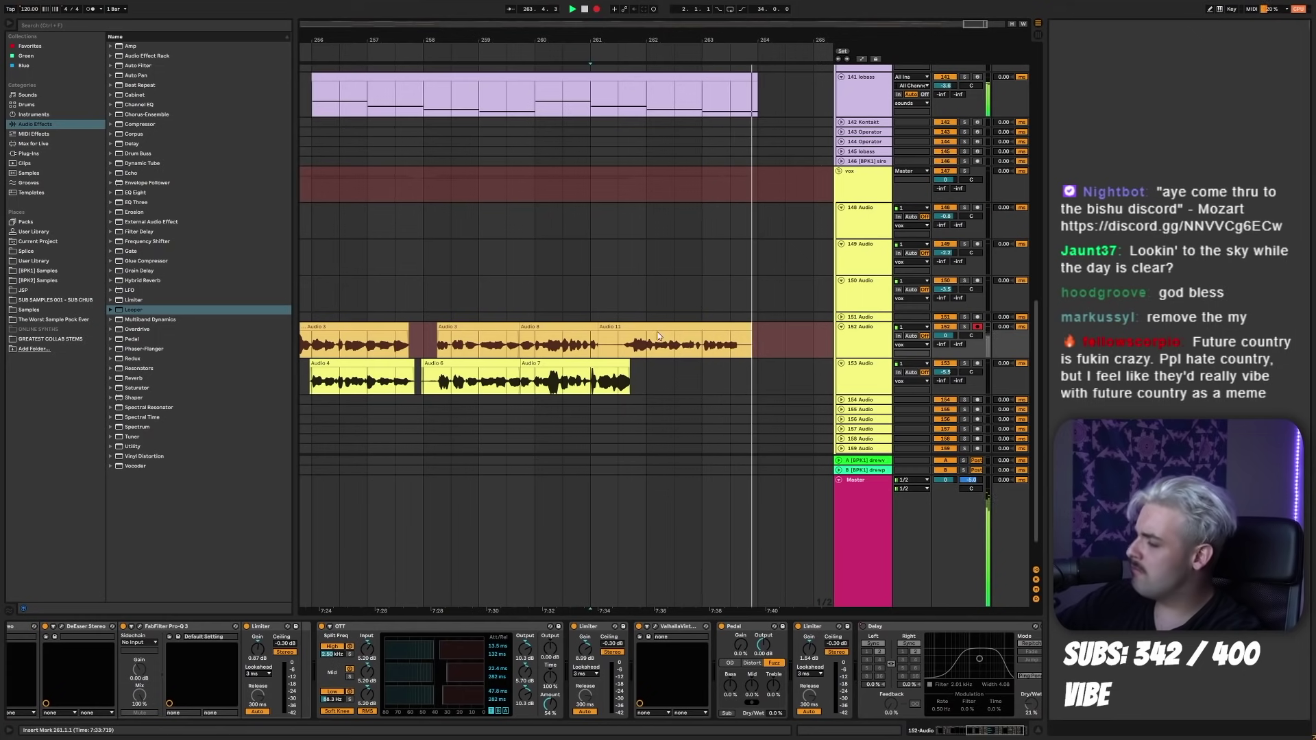
pyautogui.click(596, 9)
pyautogui.click(624, 326)
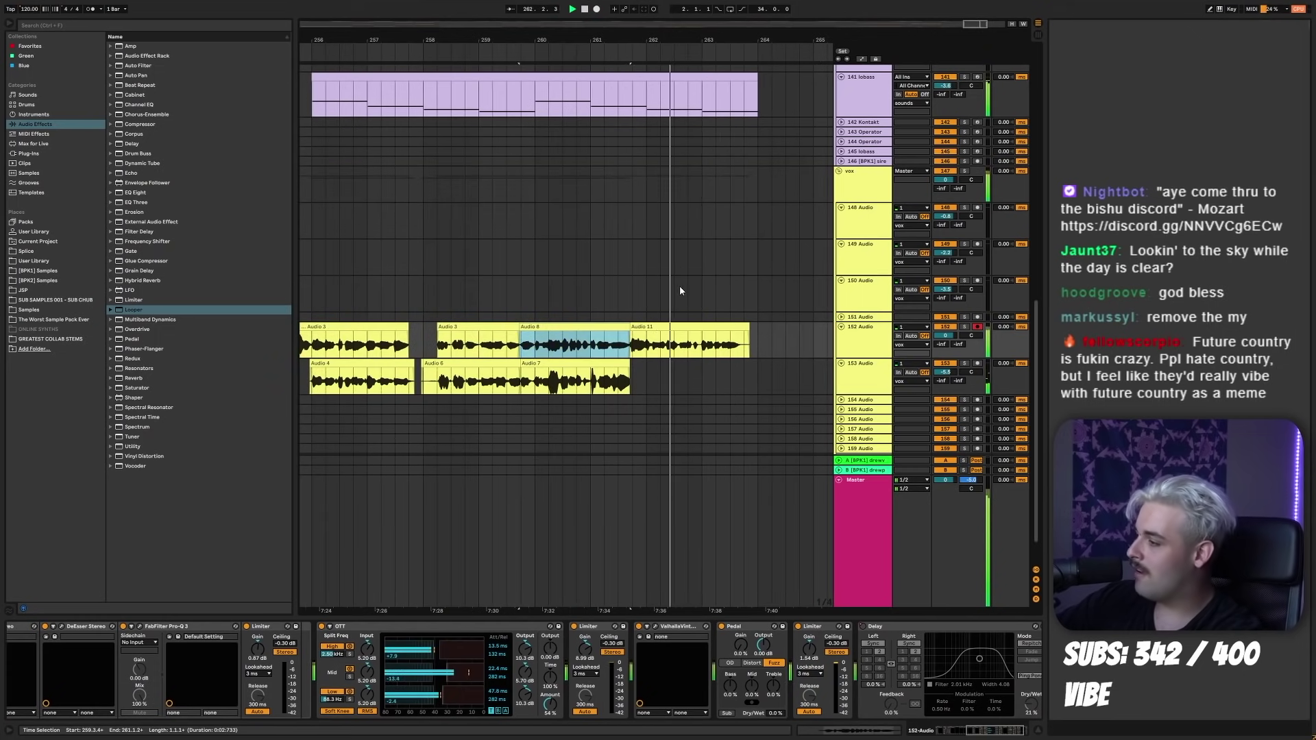
pyautogui.scroll(5, 650, 226)
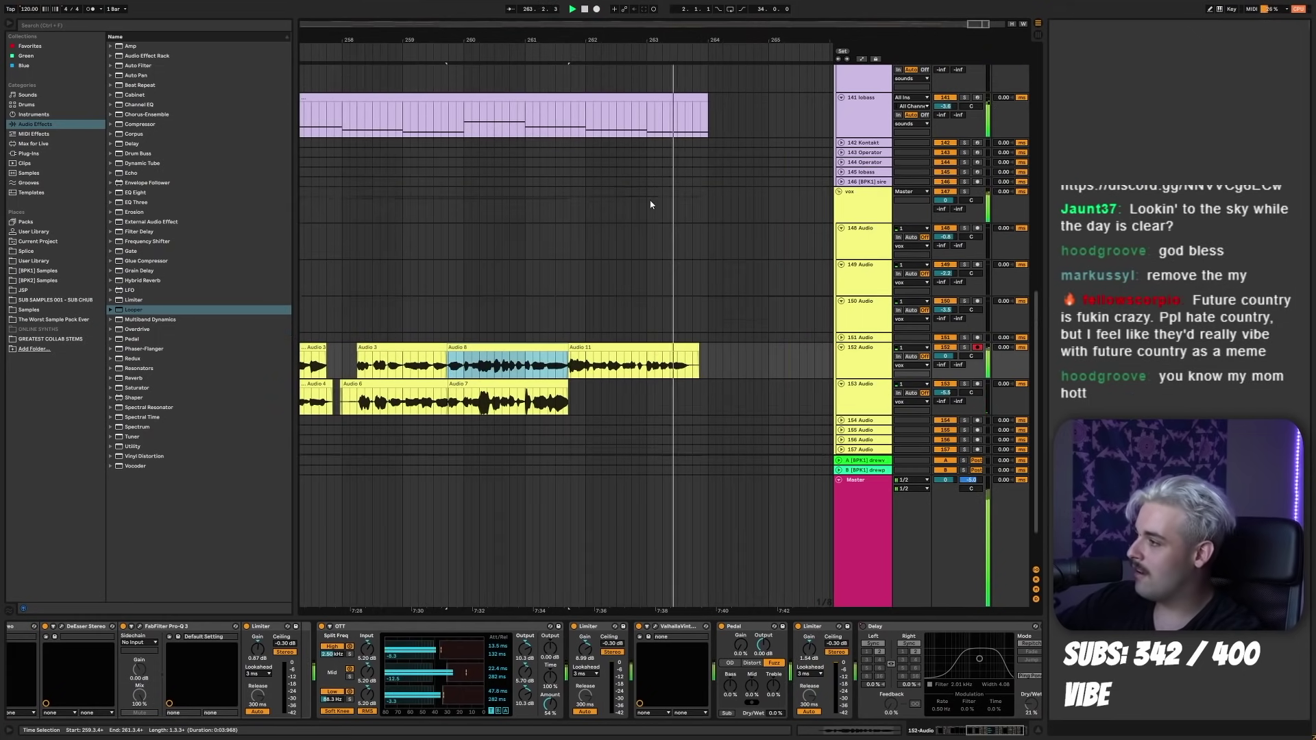
pyautogui.click(557, 240)
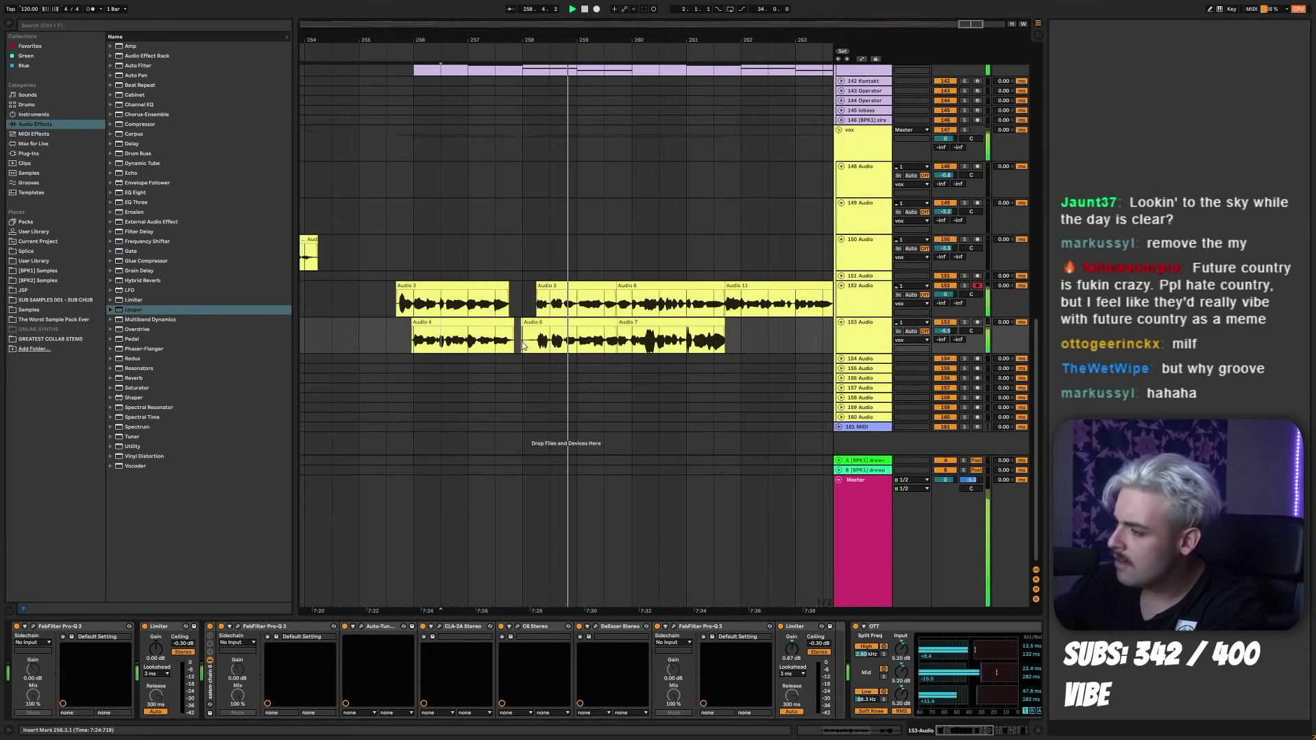
# - Delete the short beginning of the Audio 6 clip on 153 Audio at bar 258 and play back the vocals up to bar 262
pyautogui.moveTo(523, 344); pyautogui.dragTo(538, 329)
pyautogui.press('Delete')
pyautogui.moveTo(709, 40); pyautogui.dragTo(497, 43)
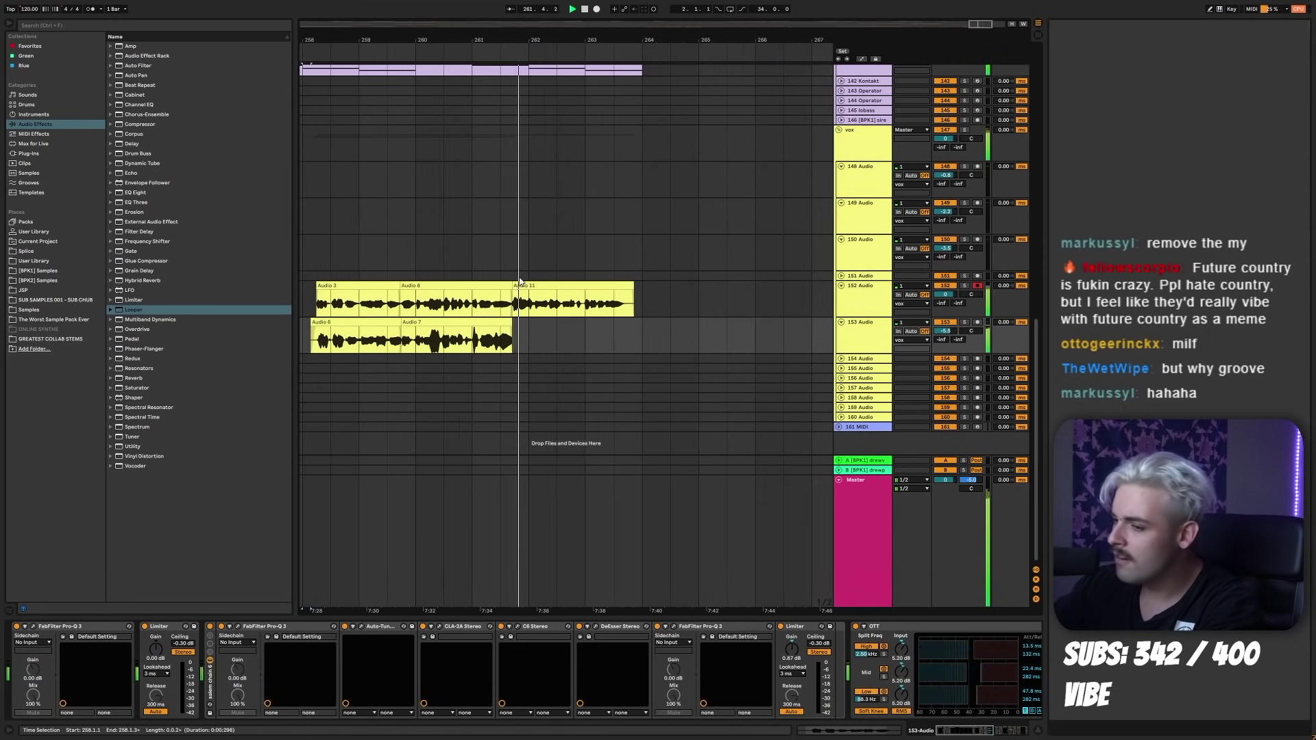
pyautogui.click(516, 331)
pyautogui.press('Left')
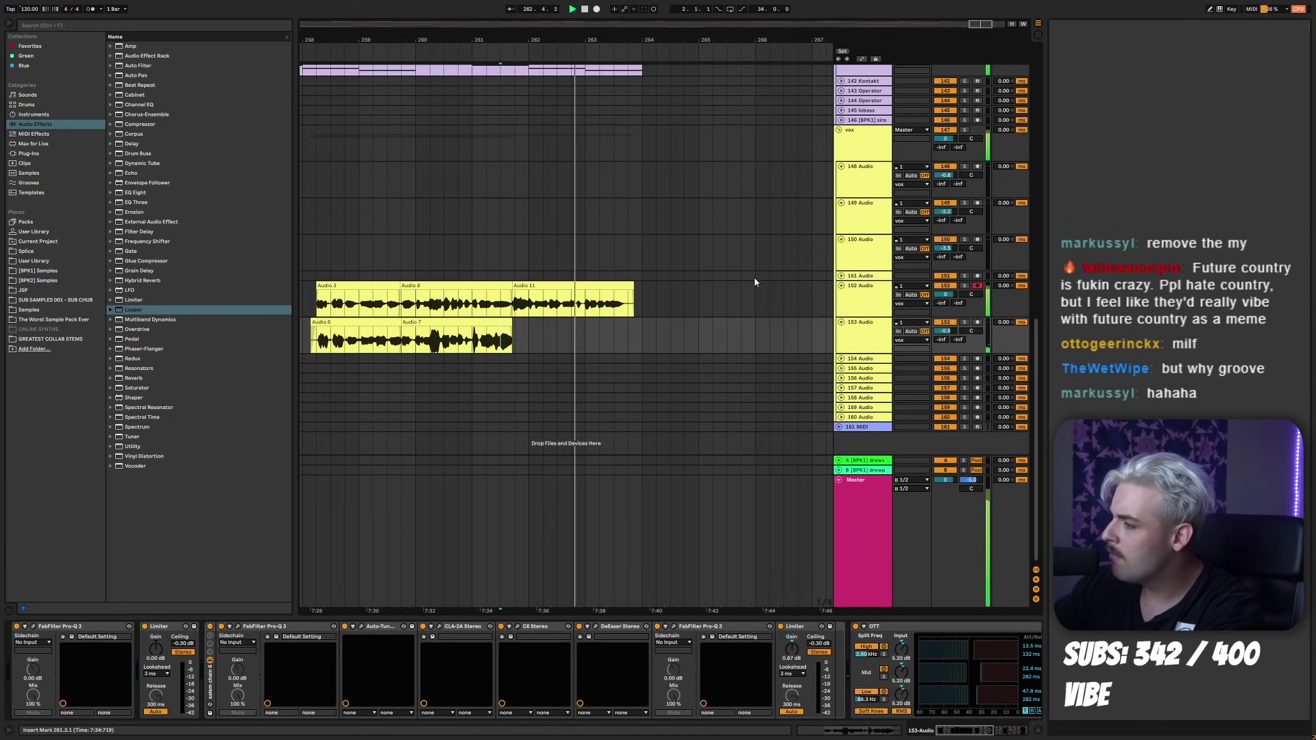
# - Re-record the last vocal phrase on 152 Audio from about bar 261 to bar 264 and play it back
pyautogui.click(503, 304)
pyautogui.scroll(2, 491, 323)
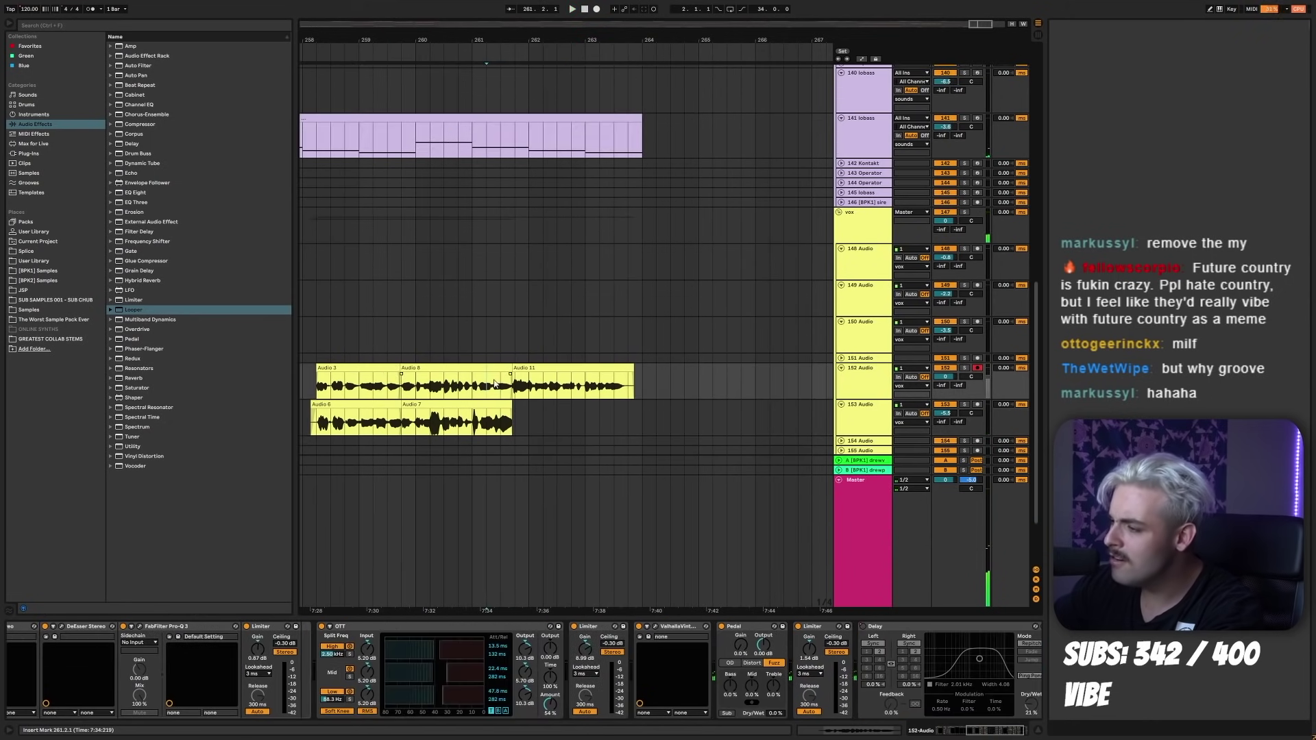
pyautogui.click(597, 9)
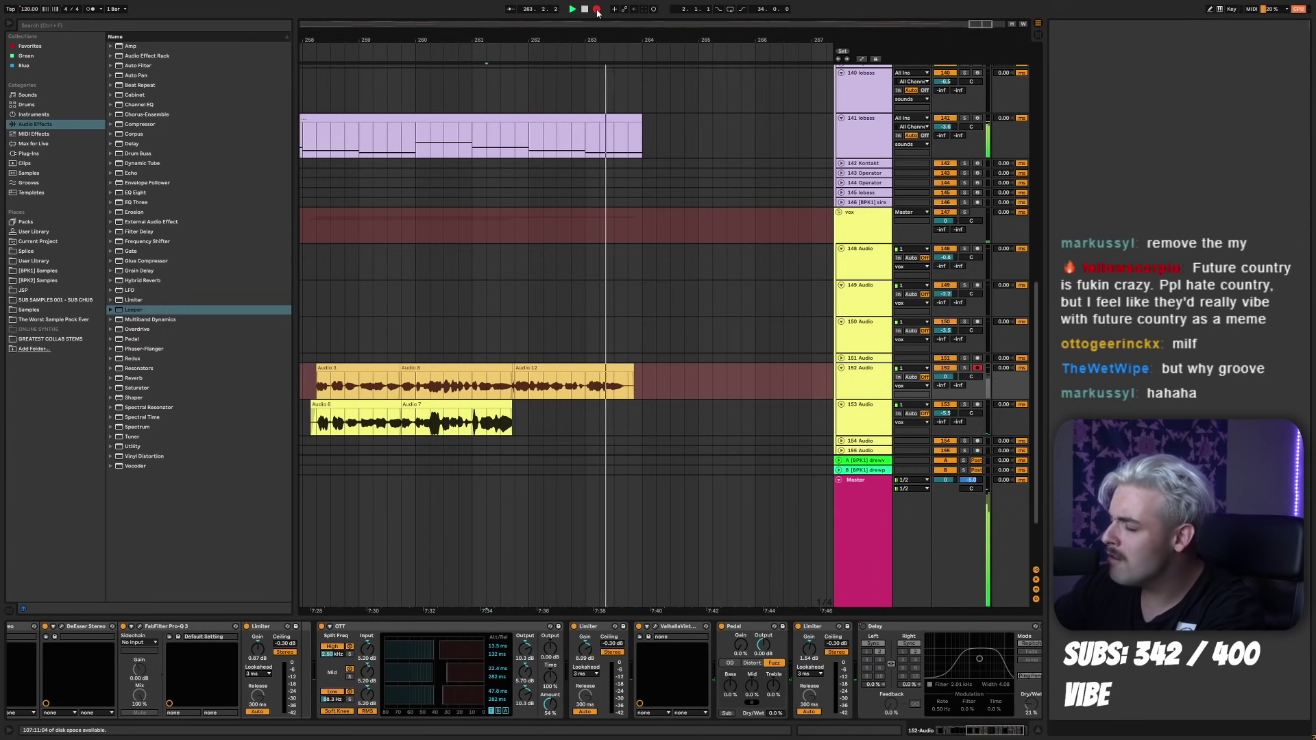
pyautogui.press('space')
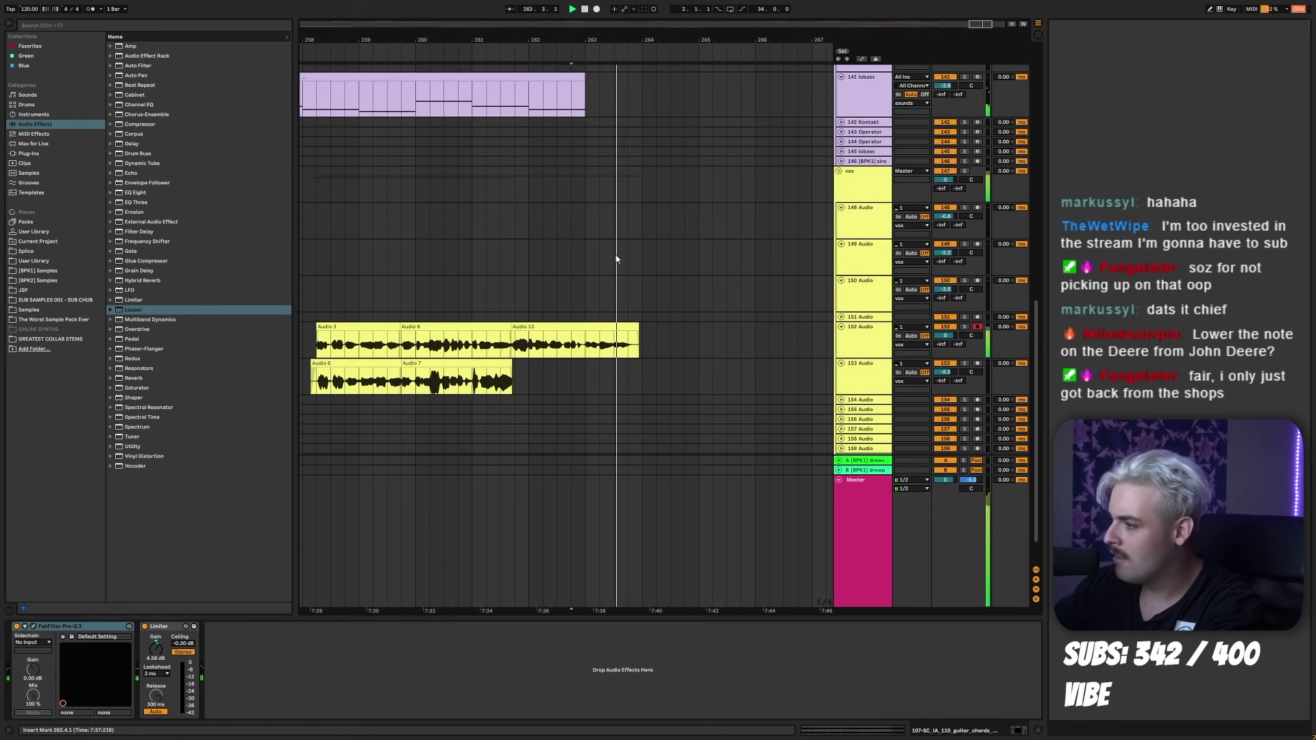
# - Unfold the bass group and examine the acoustic guitar loop track and the surrounding drop tracks
pyautogui.moveTo(645, 42); pyautogui.dragTo(643, 16)
pyautogui.click(547, 377)
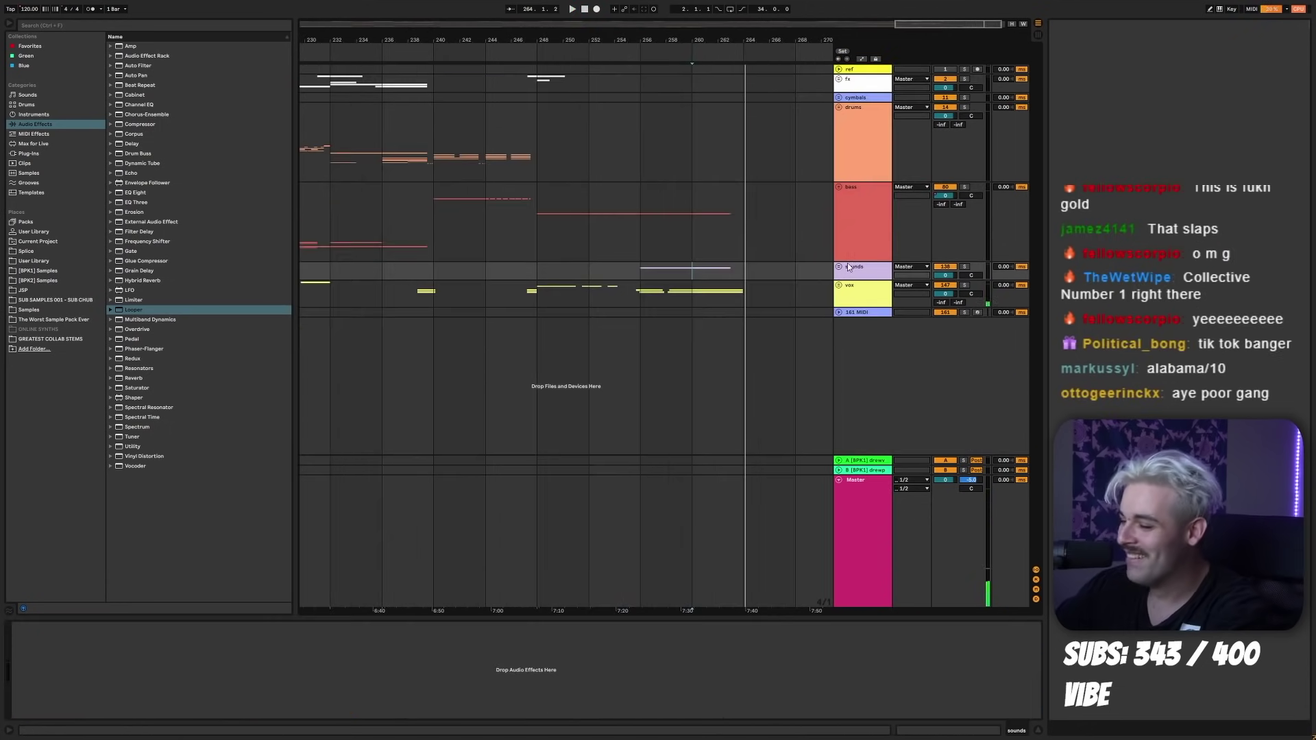
pyautogui.click(839, 187)
pyautogui.scroll(-3, 853, 222)
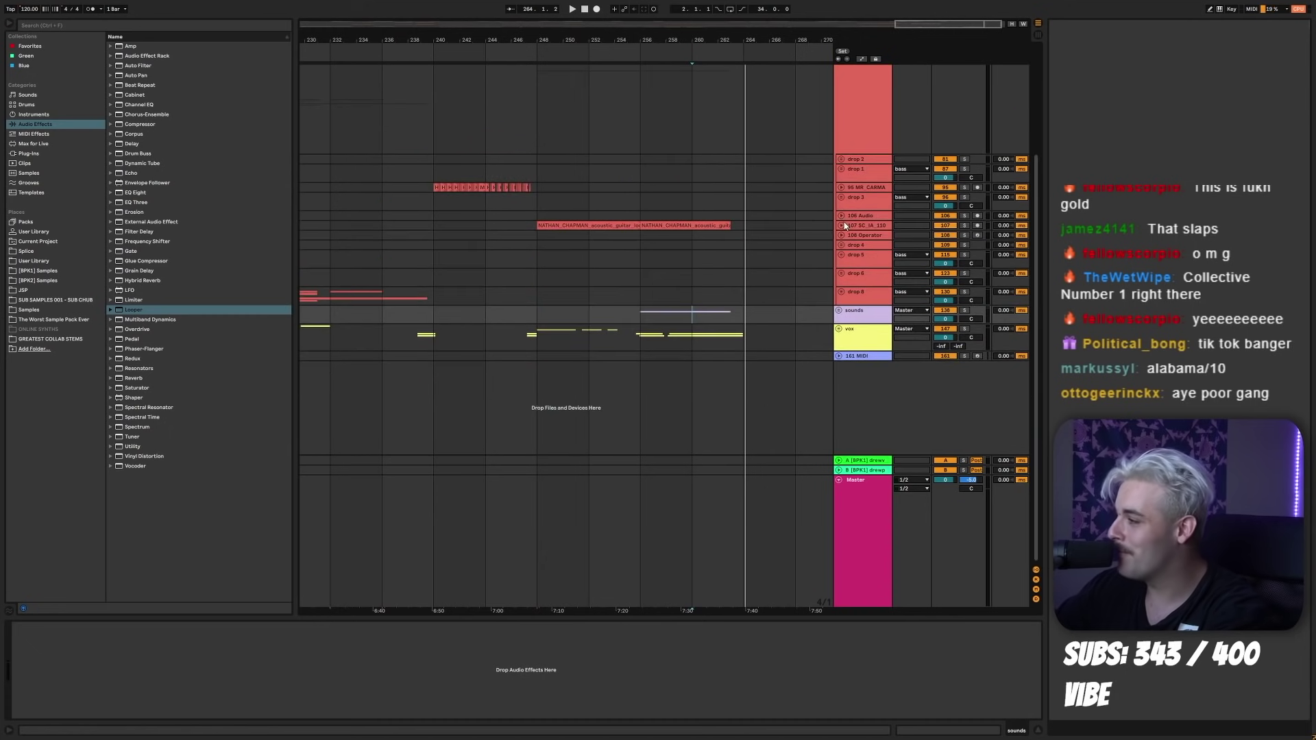
pyautogui.click(855, 226)
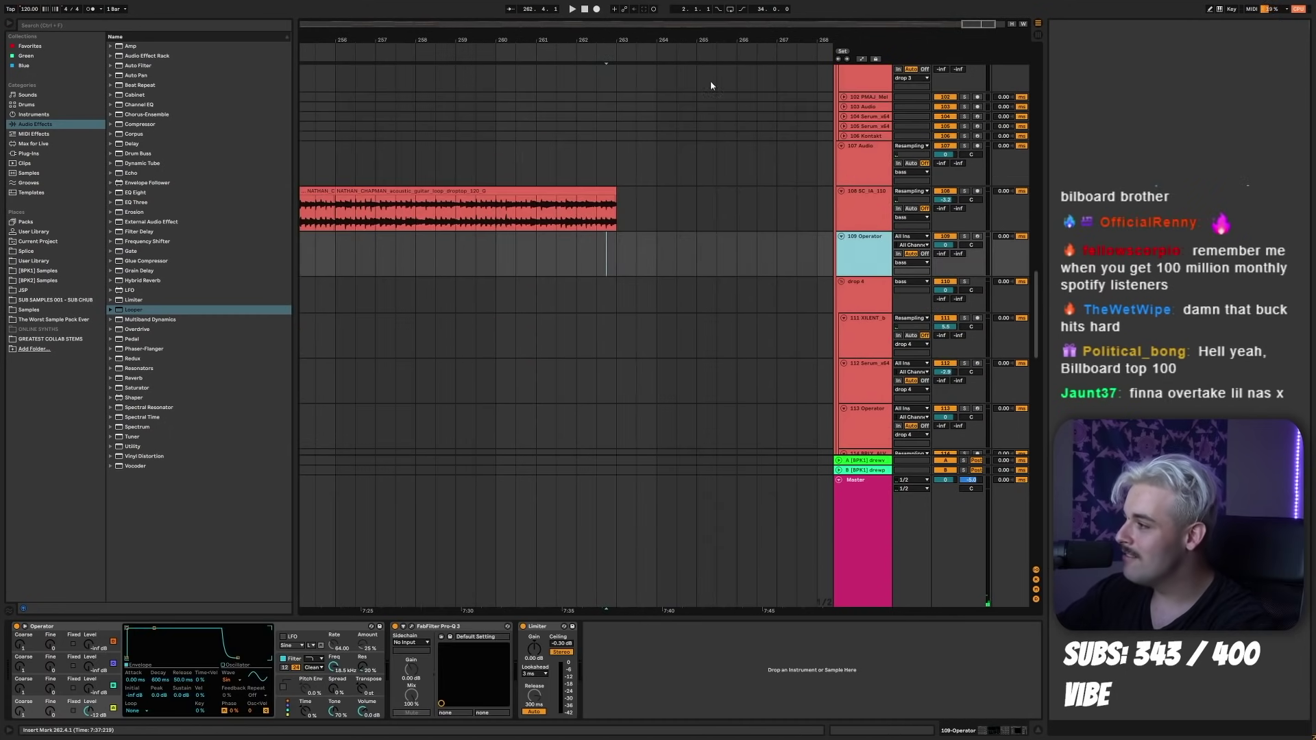
pyautogui.scroll(-4, 710, 80)
pyautogui.scroll(8, 868, 295)
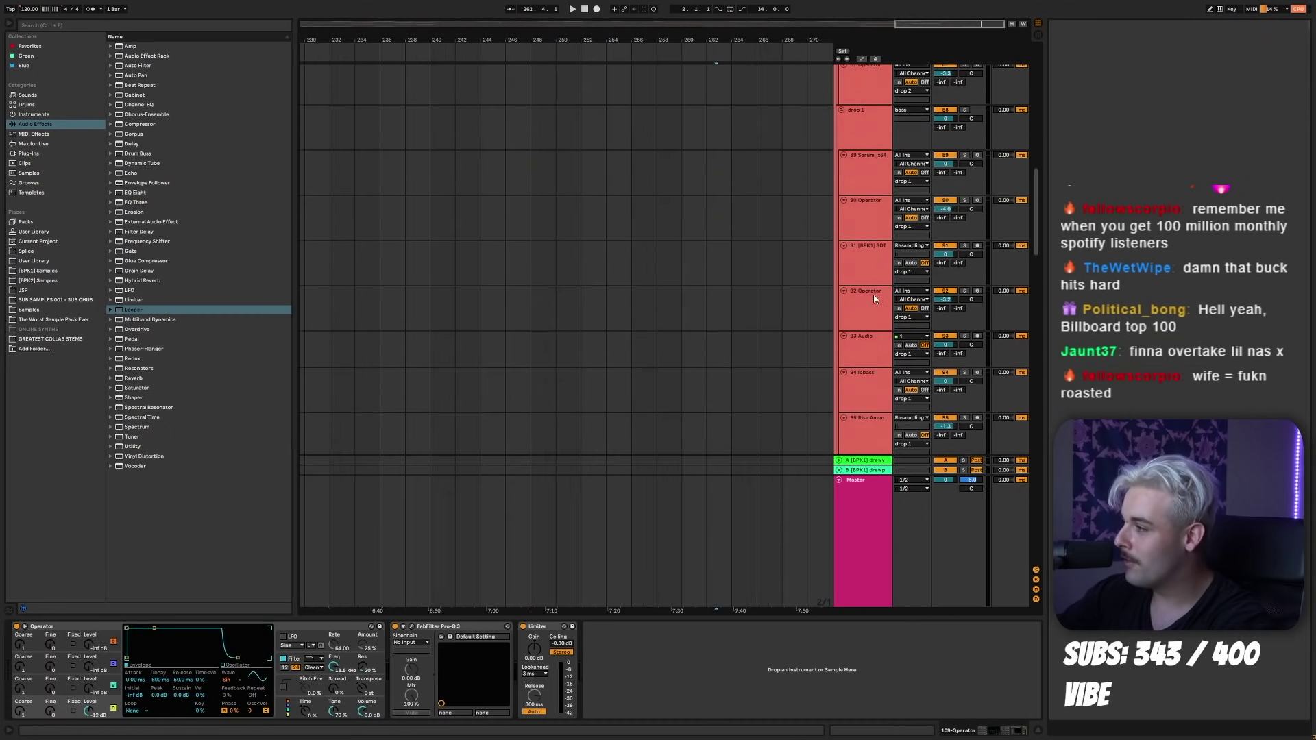
pyautogui.scroll(2, 868, 281)
pyautogui.rightClick(863, 265)
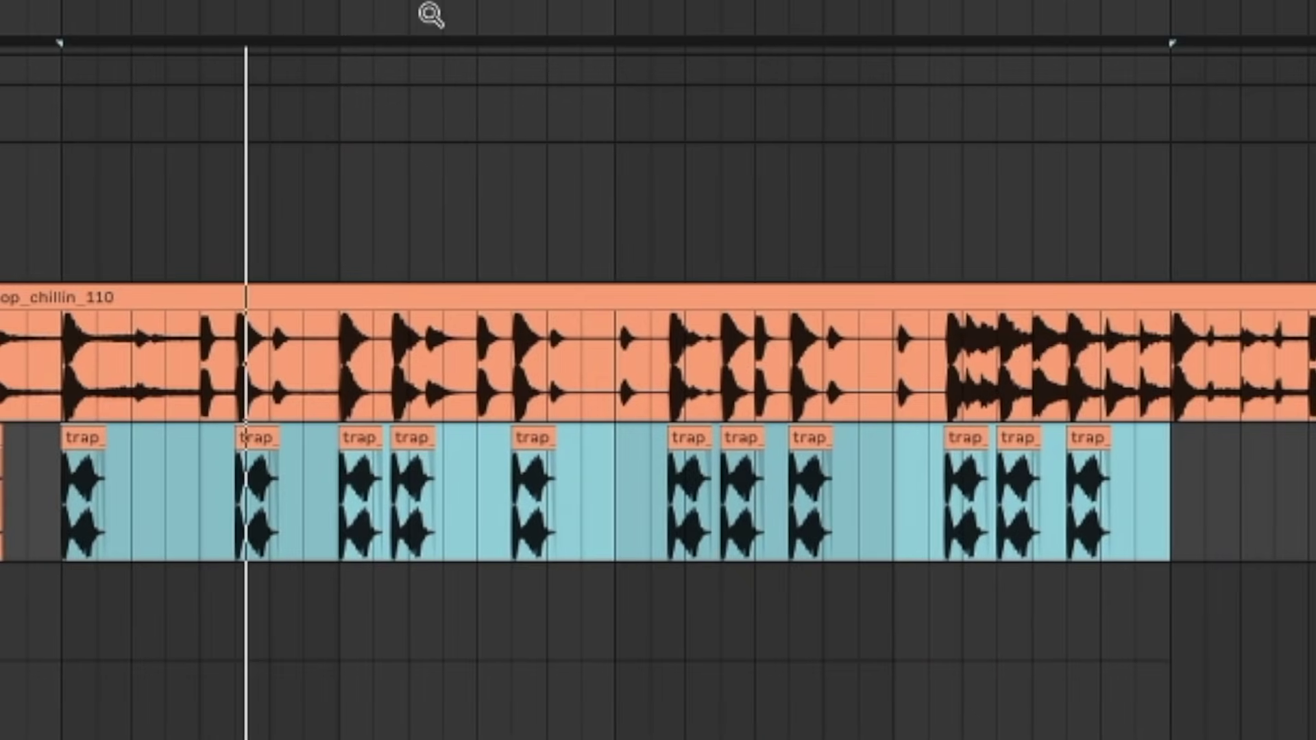
# - Duplicate the selected four-bar pattern of trap hits beneath the DECAP drum loop
pyautogui.moveTo(430, 14); pyautogui.dragTo(430, 1)
pyautogui.hotkey('ctrl', 'd')
pyautogui.hotkey('ctrl', 'z')
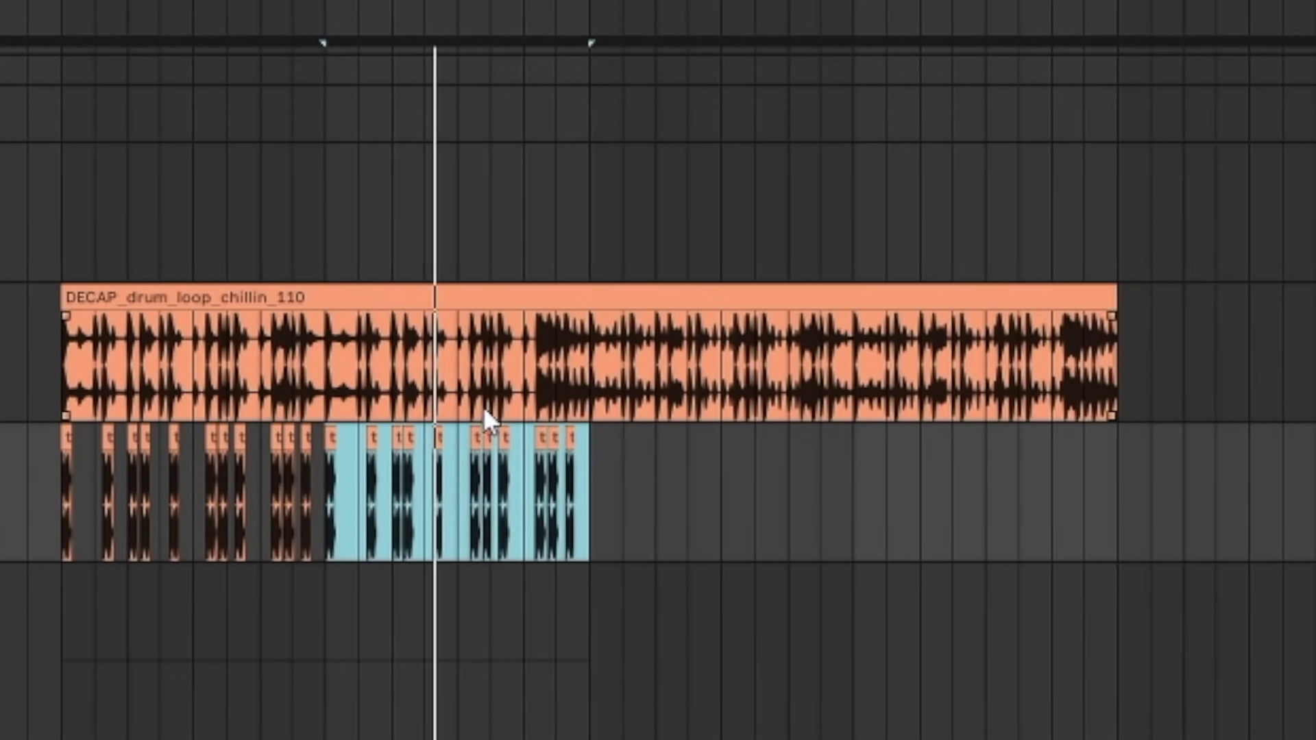
pyautogui.moveTo(306, 377); pyautogui.dragTo(199, 367)
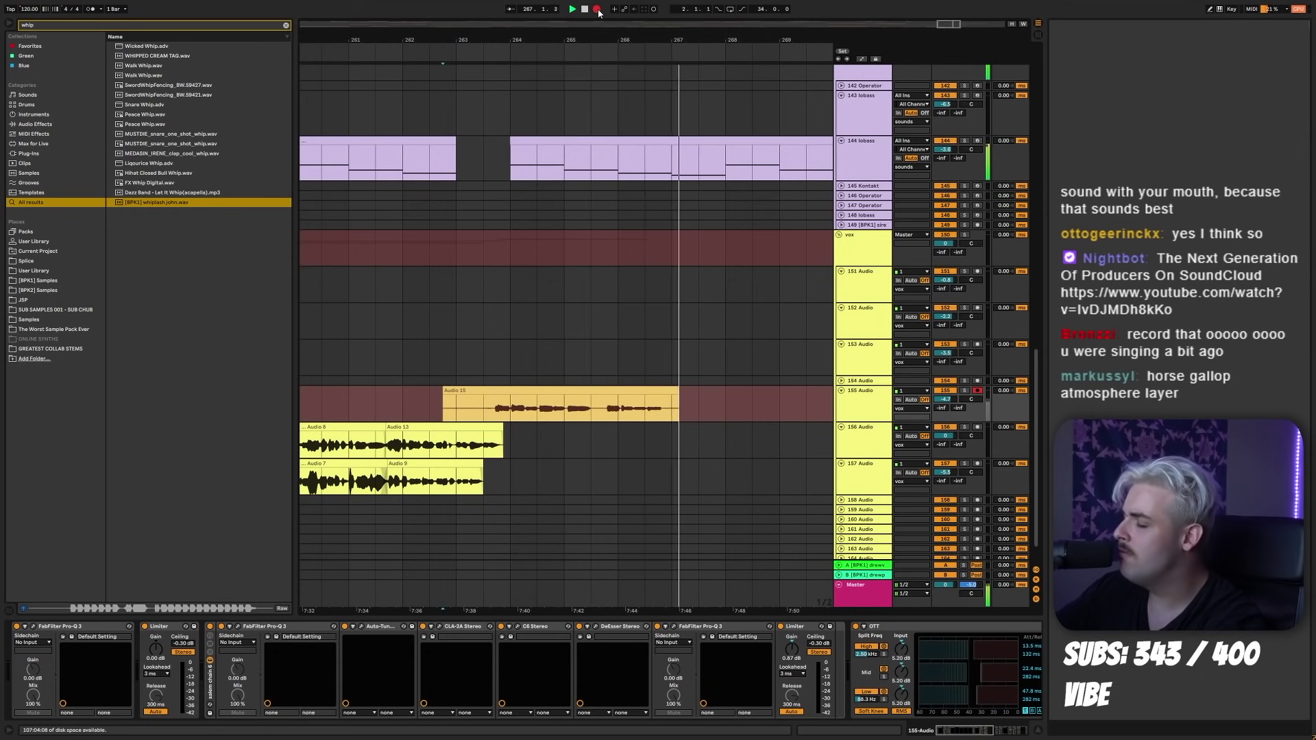
# - Record a vocal take on 155 Audio from about bar 262 into bar 267 and play it back
pyautogui.press('space')
pyautogui.press('space')
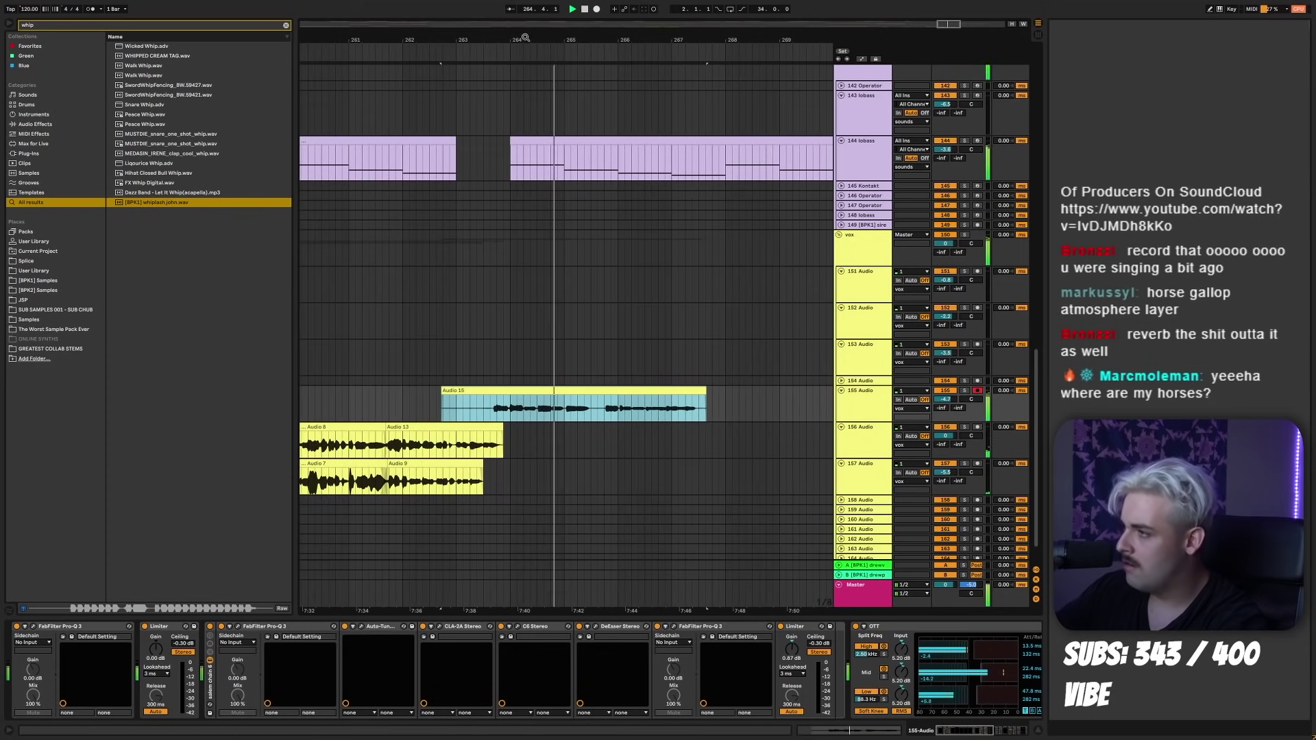
pyautogui.moveTo(526, 38); pyautogui.dragTo(452, 15)
# - Delete the one-bar lead-in of the Audio 15 take and duplicate the remaining four-bar clip
pyautogui.moveTo(433, 408); pyautogui.dragTo(407, 408)
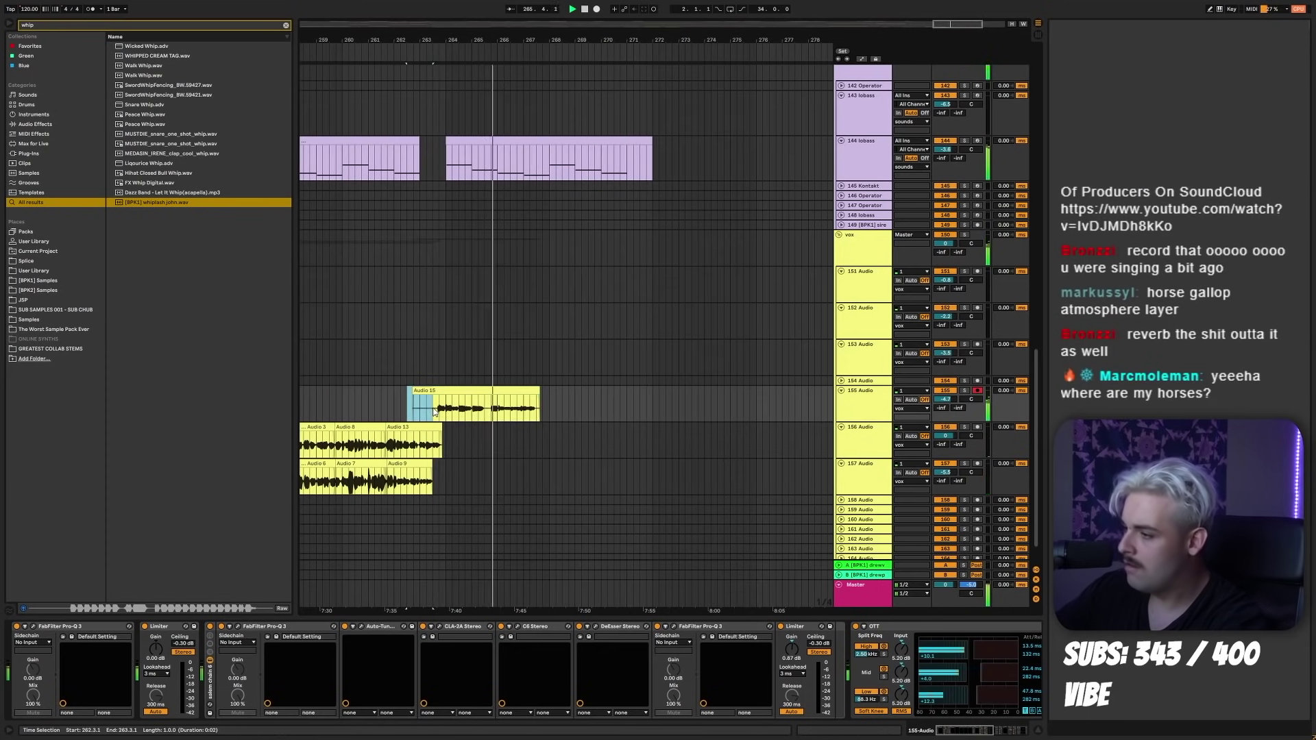
pyautogui.press('Delete')
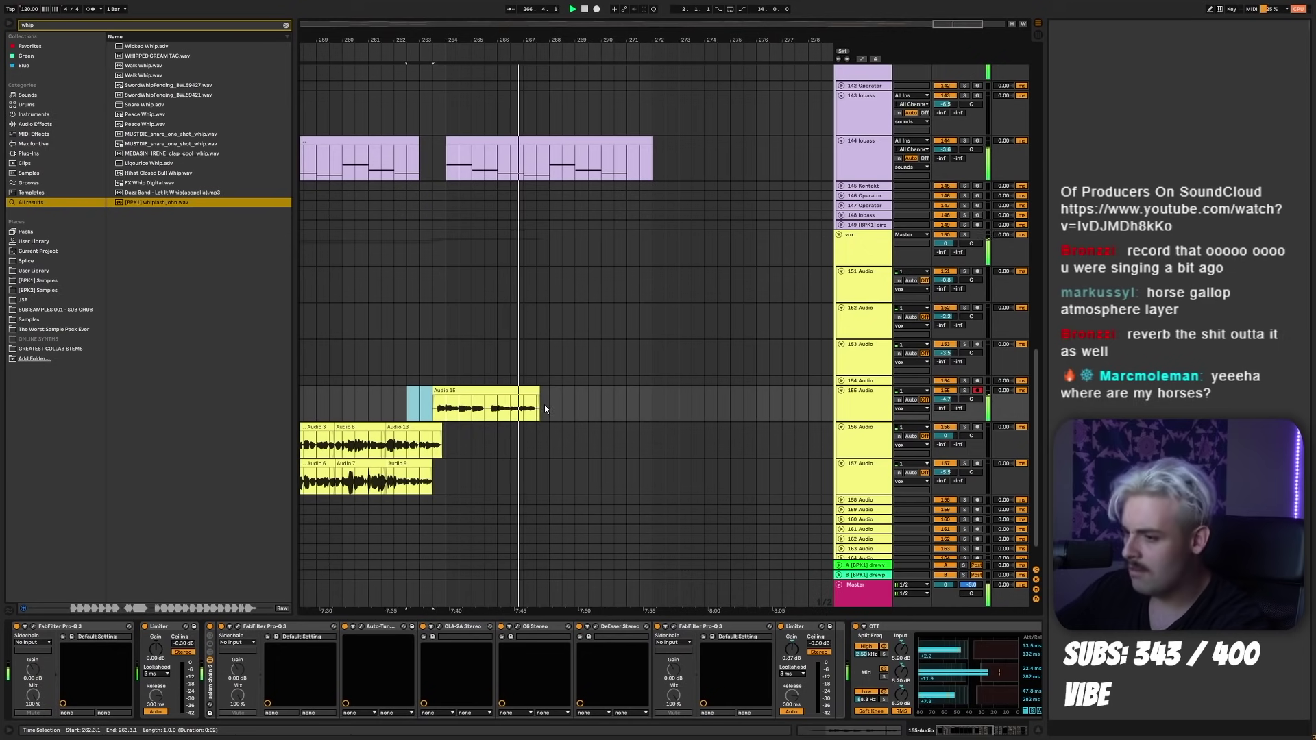
pyautogui.click(529, 393)
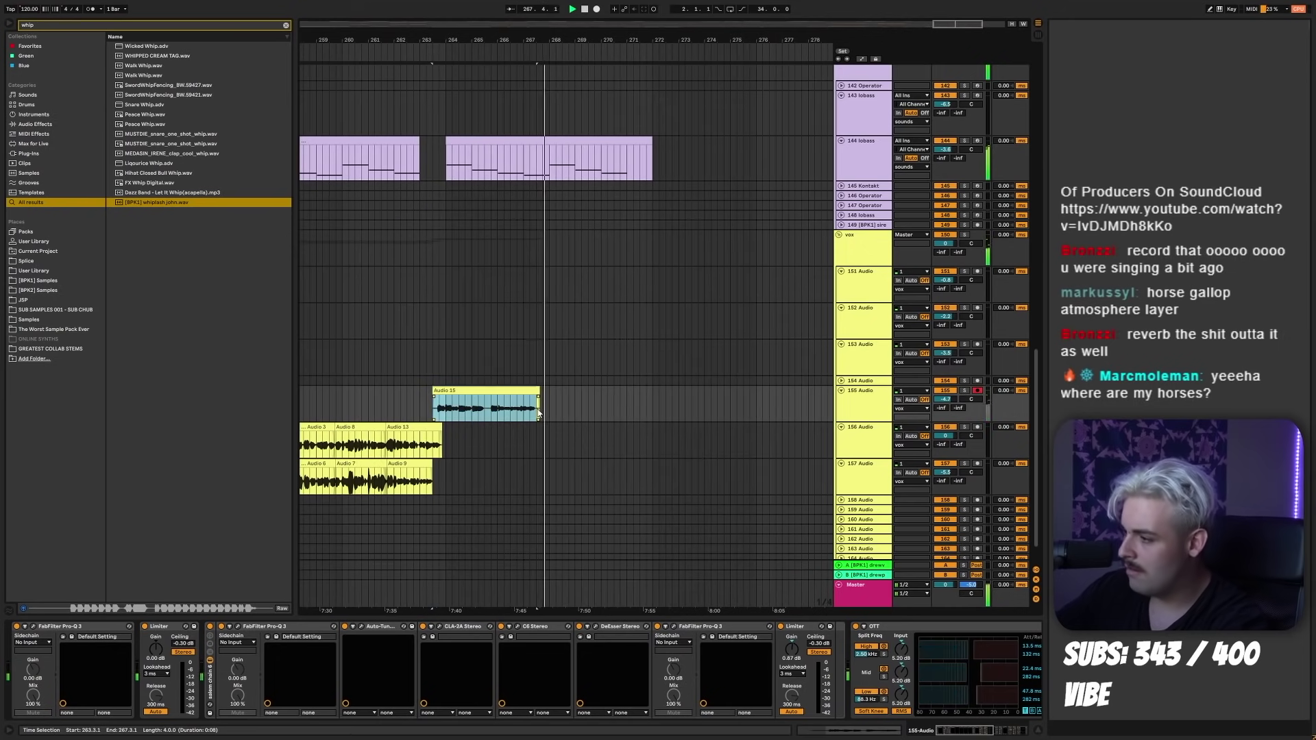
pyautogui.hotkey('ctrl', 'd')
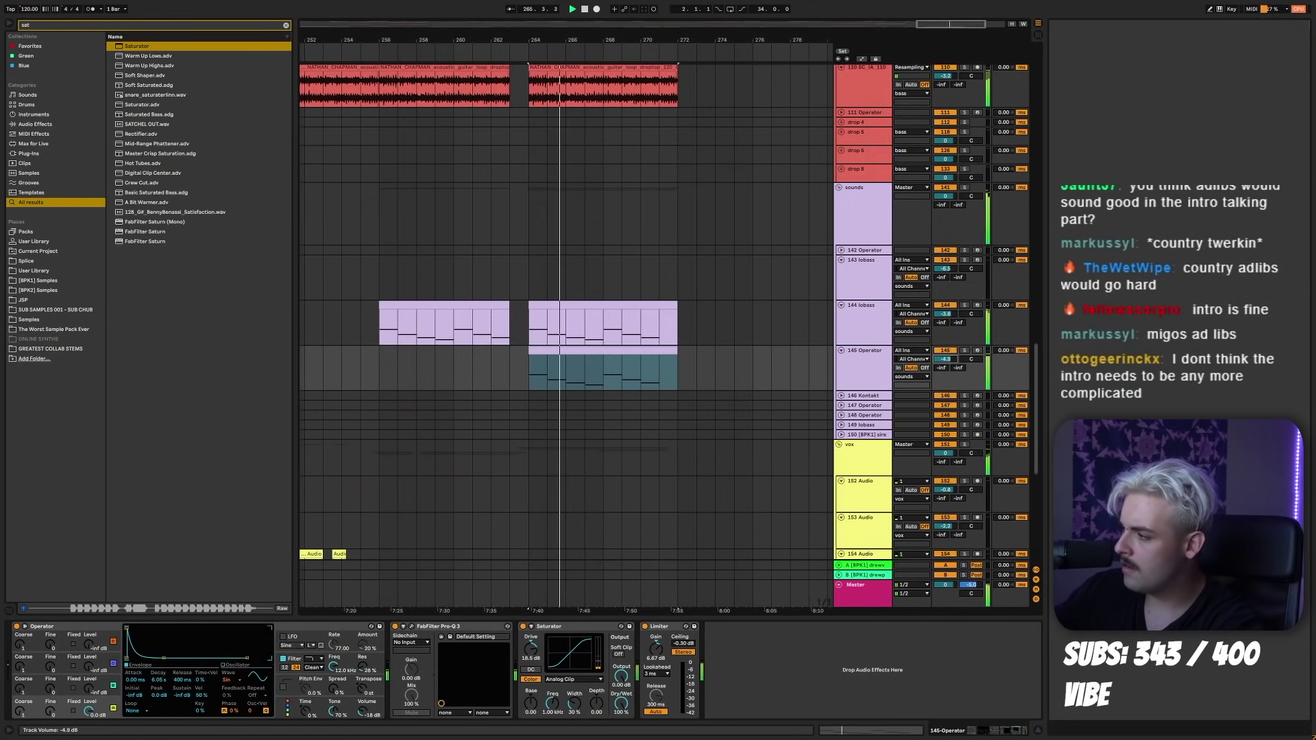
# - Search the browser for "fabf" and add FabFilter Pro-Q 3 to the 144 lobass track
pyautogui.press('Up')
pyautogui.write('bf')
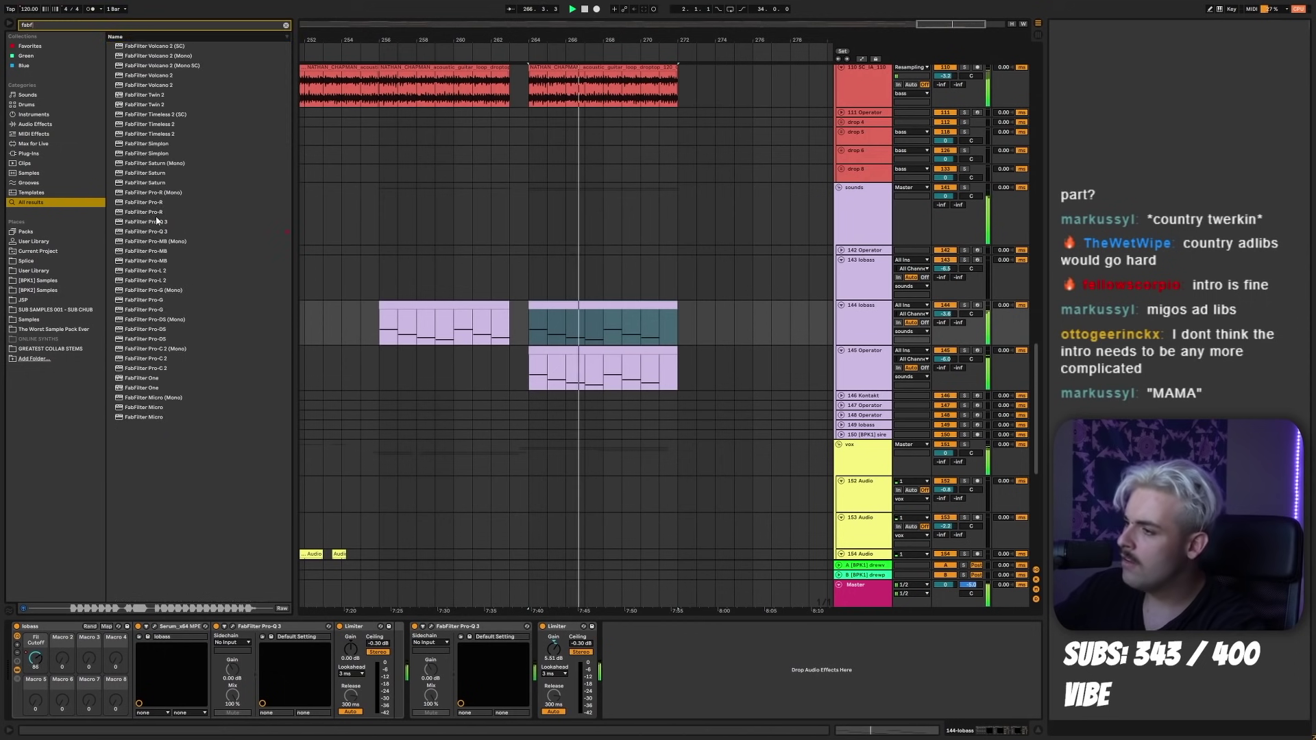
pyautogui.doubleClick(156, 221)
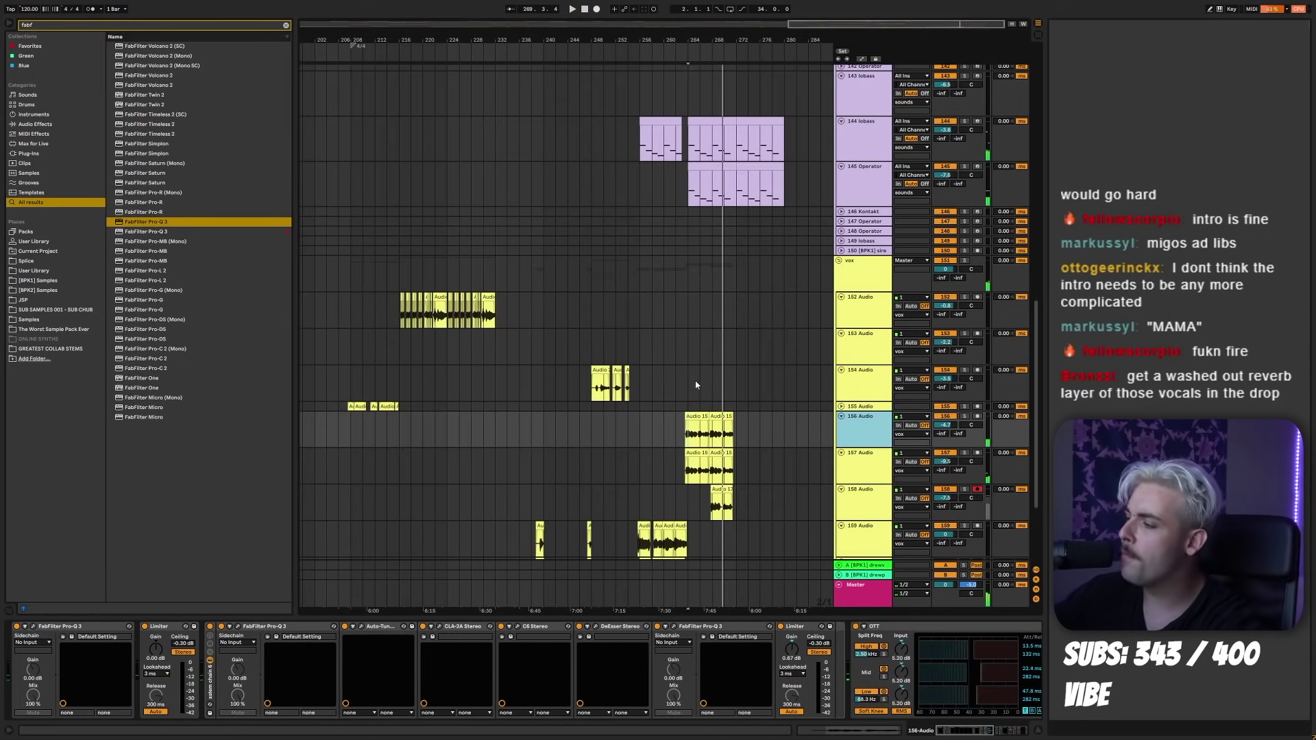
# - Duplicate the 156 Audio vocal track as a layer, review its ValhallaVintageVerb settings and play back the vocals
pyautogui.click(682, 462)
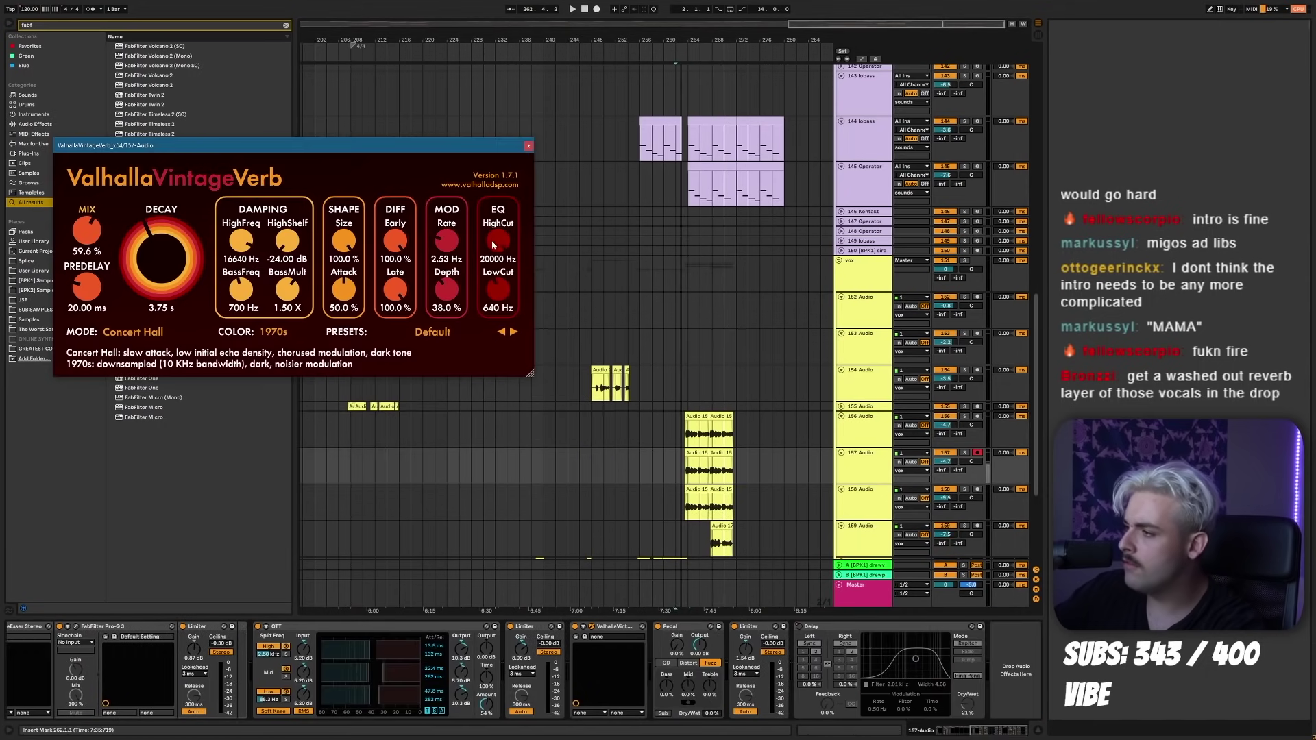
pyautogui.click(693, 439)
pyautogui.press('space')
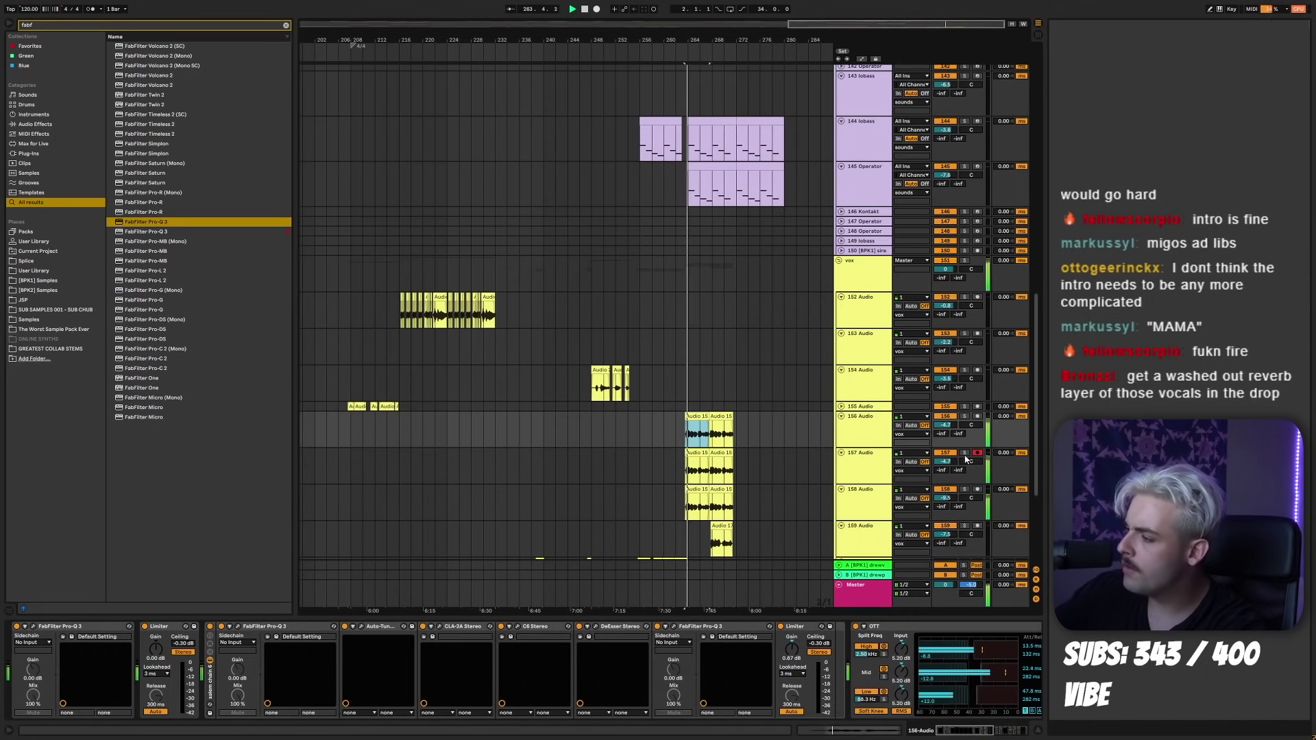
# - Solo the 157 Audio vocal layer during playback, lower its volume to -11.0 dB, and unsolo it
pyautogui.click(964, 453)
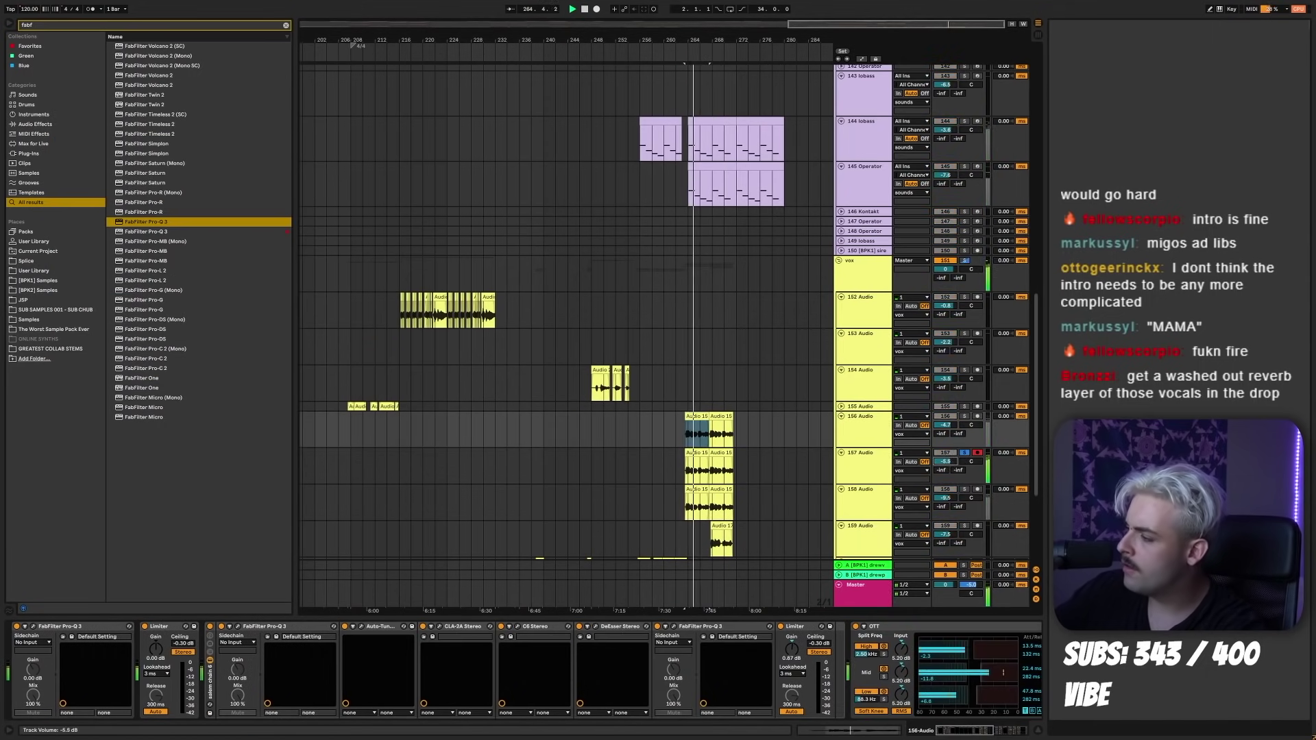
pyautogui.click(964, 453)
pyautogui.moveTo(946, 461); pyautogui.dragTo(945, 473)
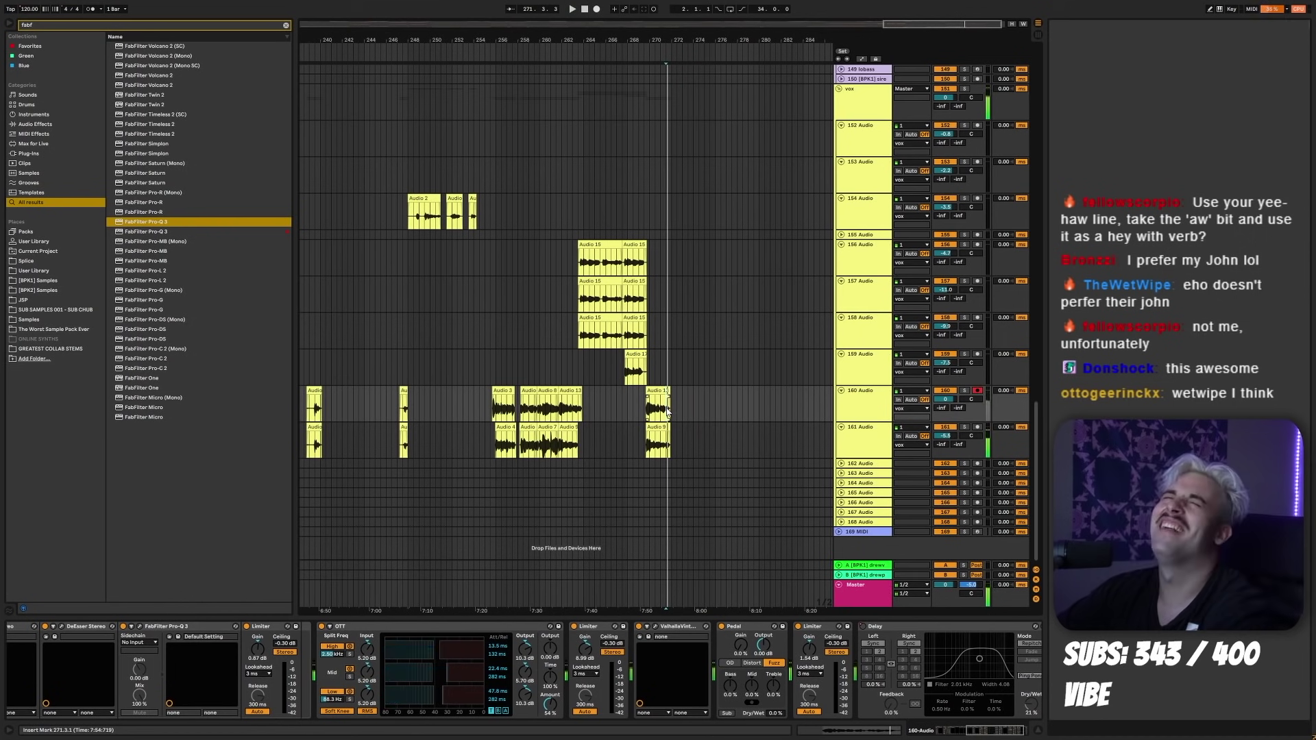
# - Record another vocal phrase on 160 Audio after the Audio 13 clip and trim the start of the Audio 3 take
pyautogui.press('space')
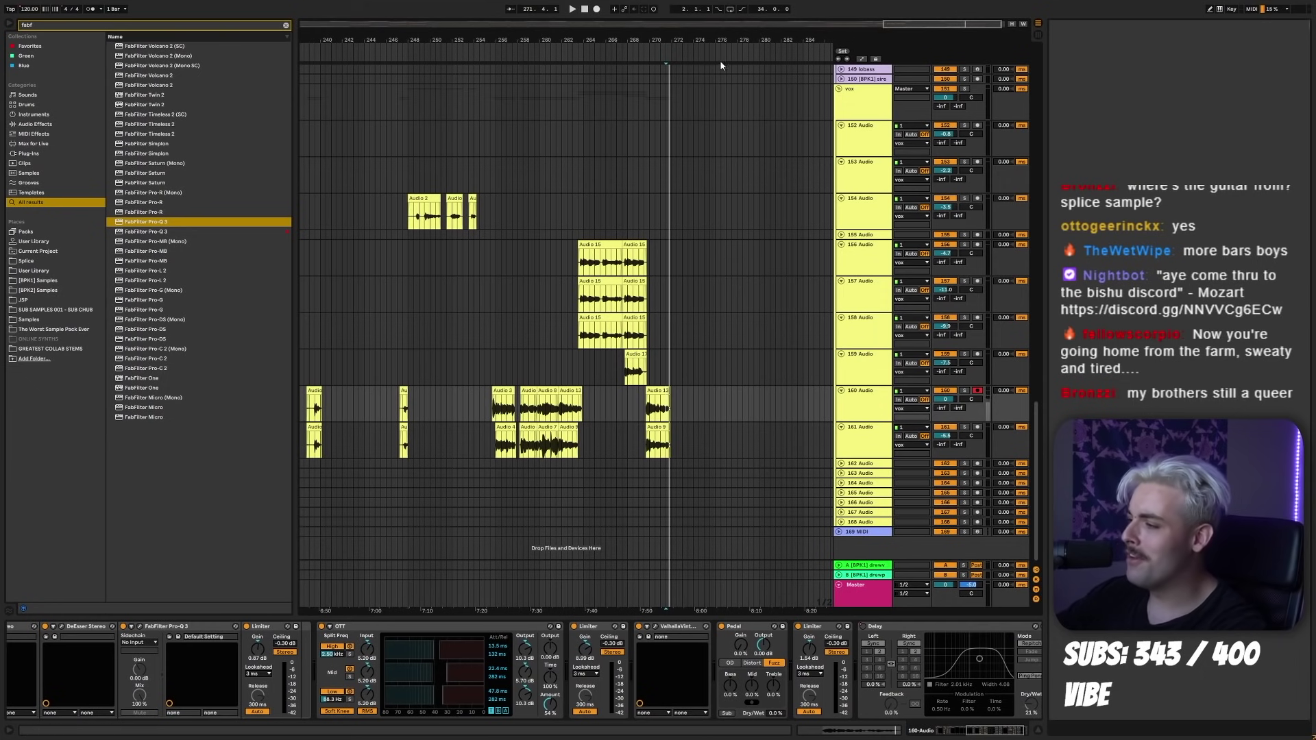
pyautogui.click(597, 9)
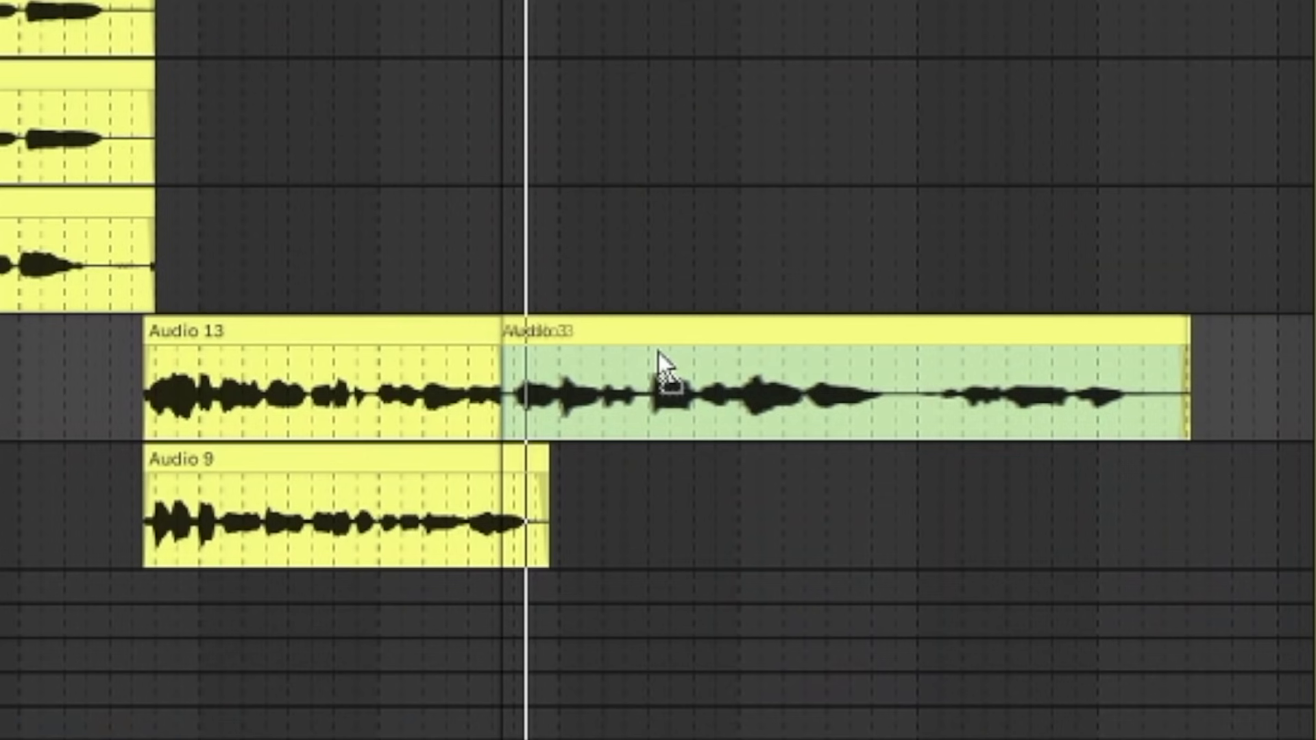
pyautogui.moveTo(650, 396); pyautogui.dragTo(647, 396)
pyautogui.moveTo(497, 340); pyautogui.dragTo(514, 340)
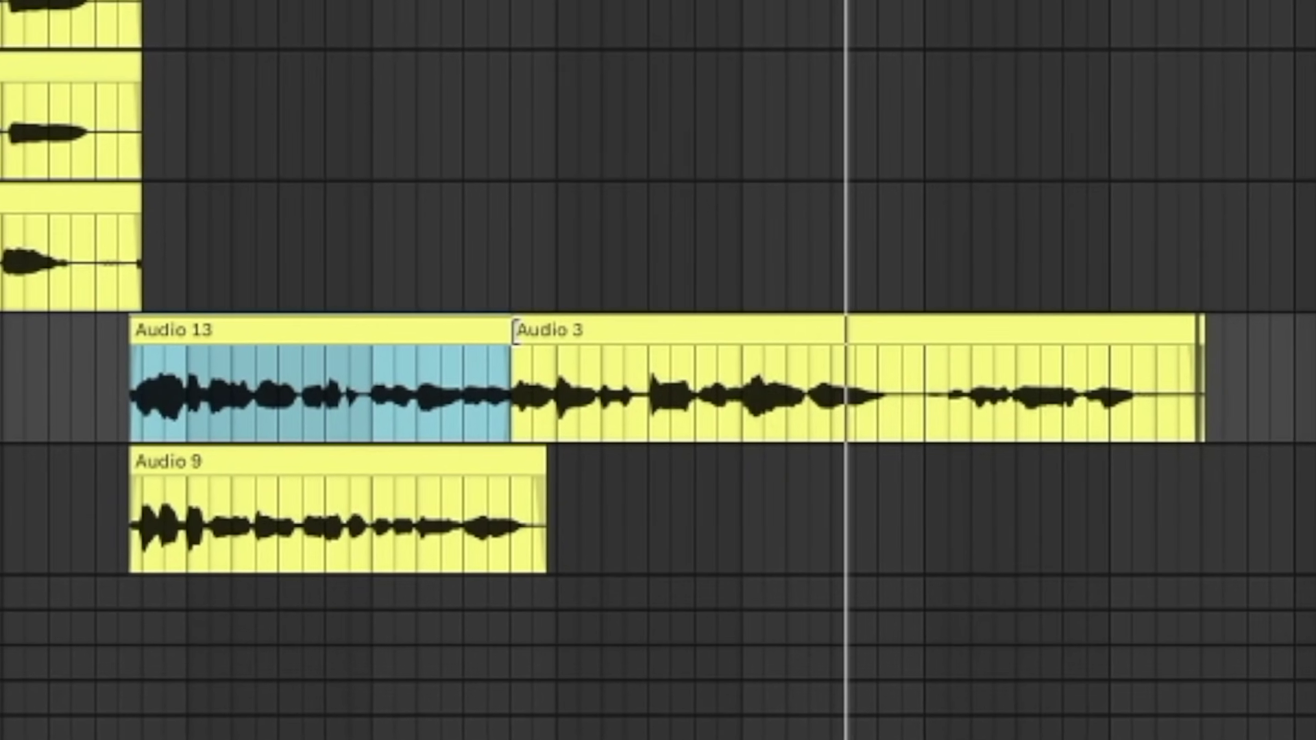
# - Play back the new vocal takes on 160 Audio from about bar 272 to bar 279
pyautogui.hscroll(3, 658, 370)
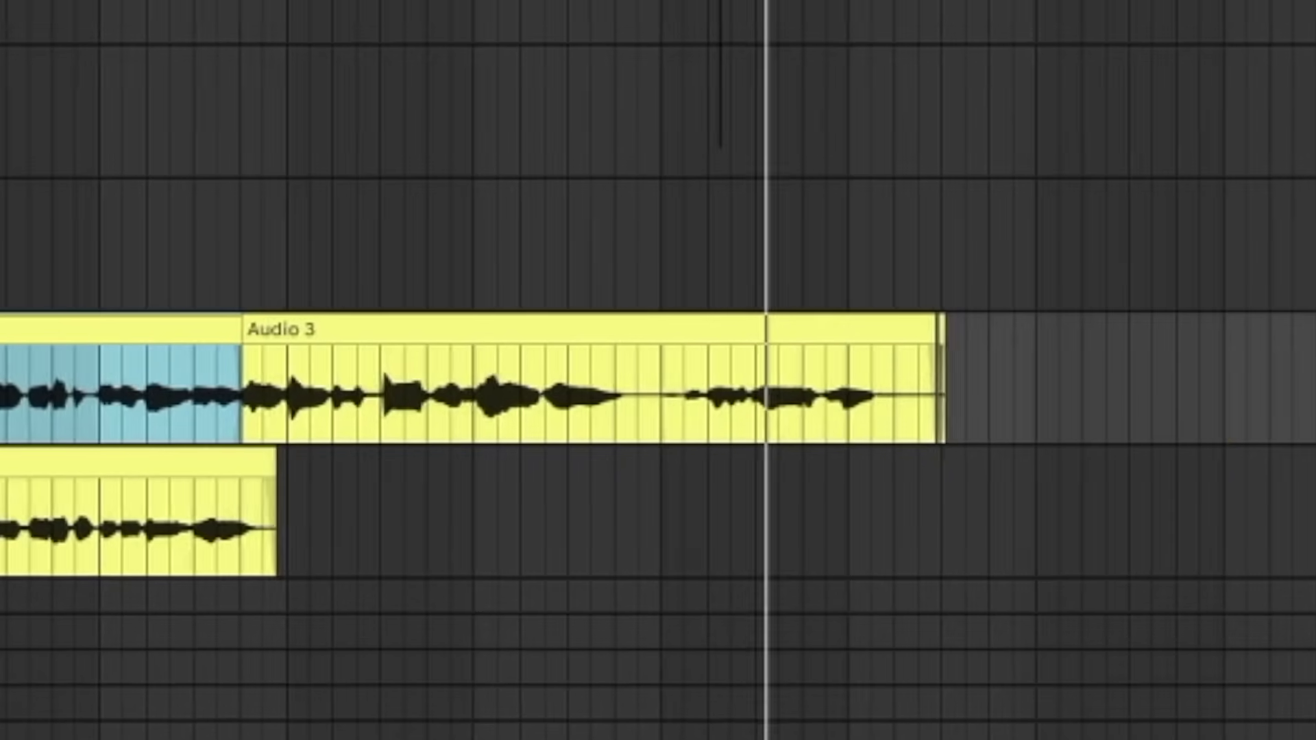
pyautogui.scroll(-2, 658, 370)
pyautogui.click(625, 406)
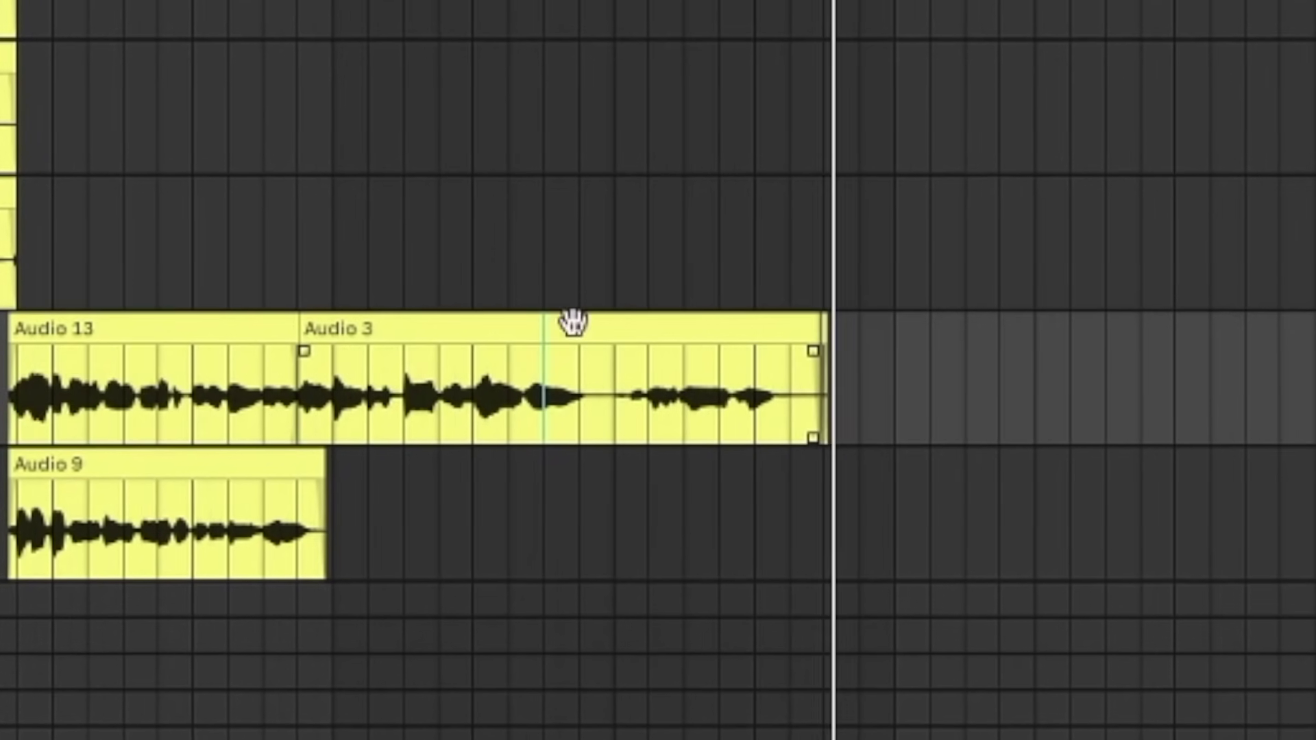
pyautogui.click(612, 390)
pyautogui.press('space')
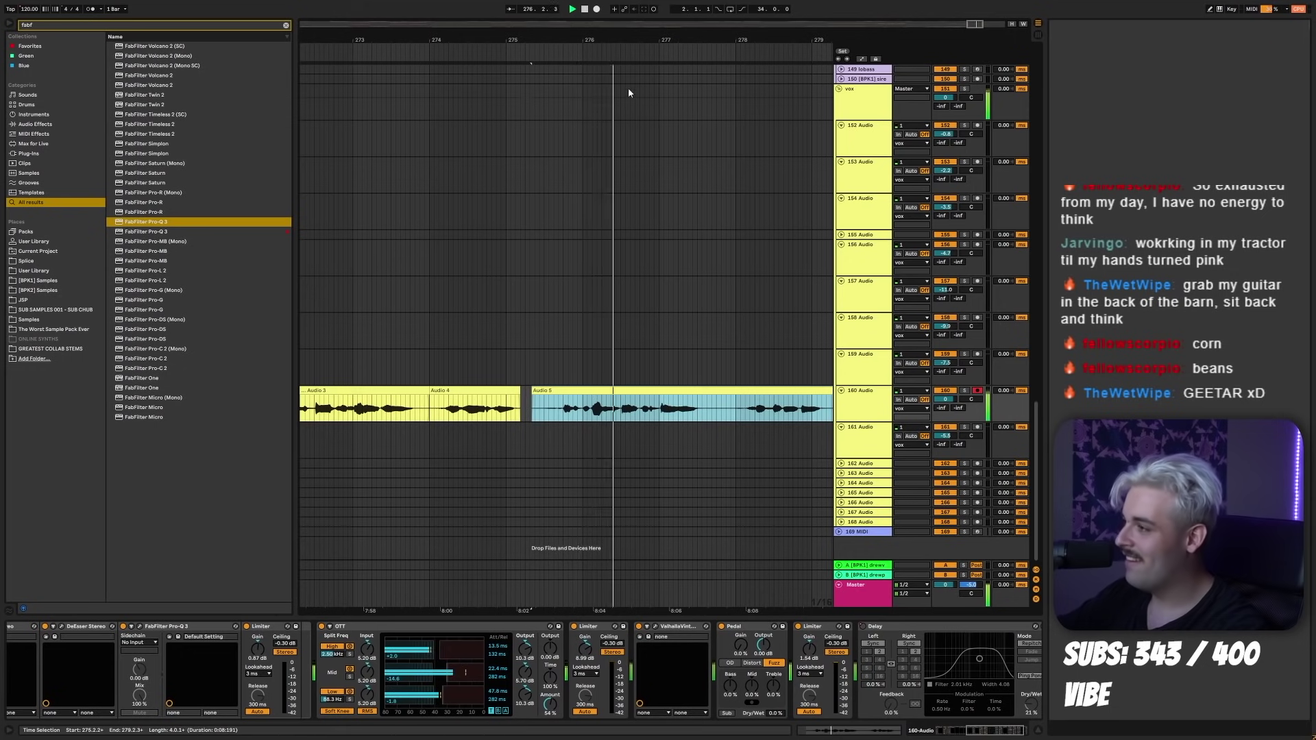
pyautogui.press('-')
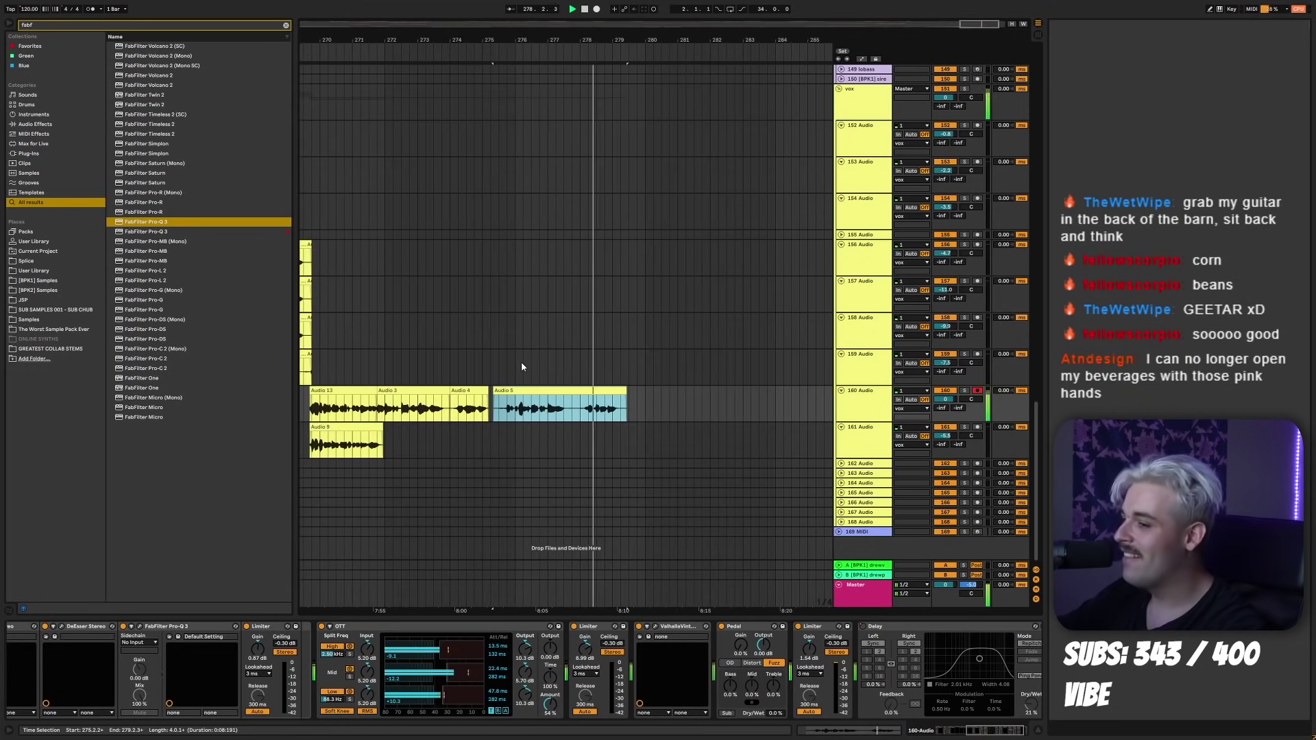
pyautogui.press('-')
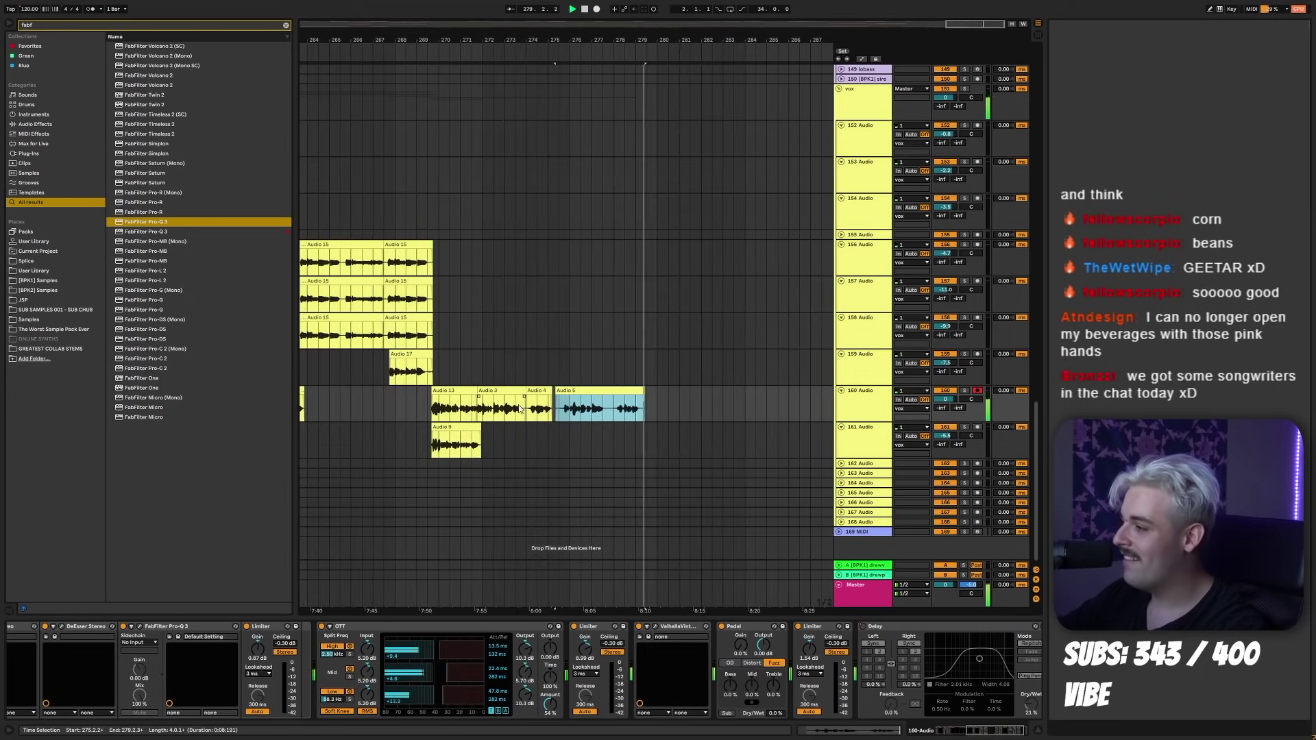
pyautogui.click(456, 412)
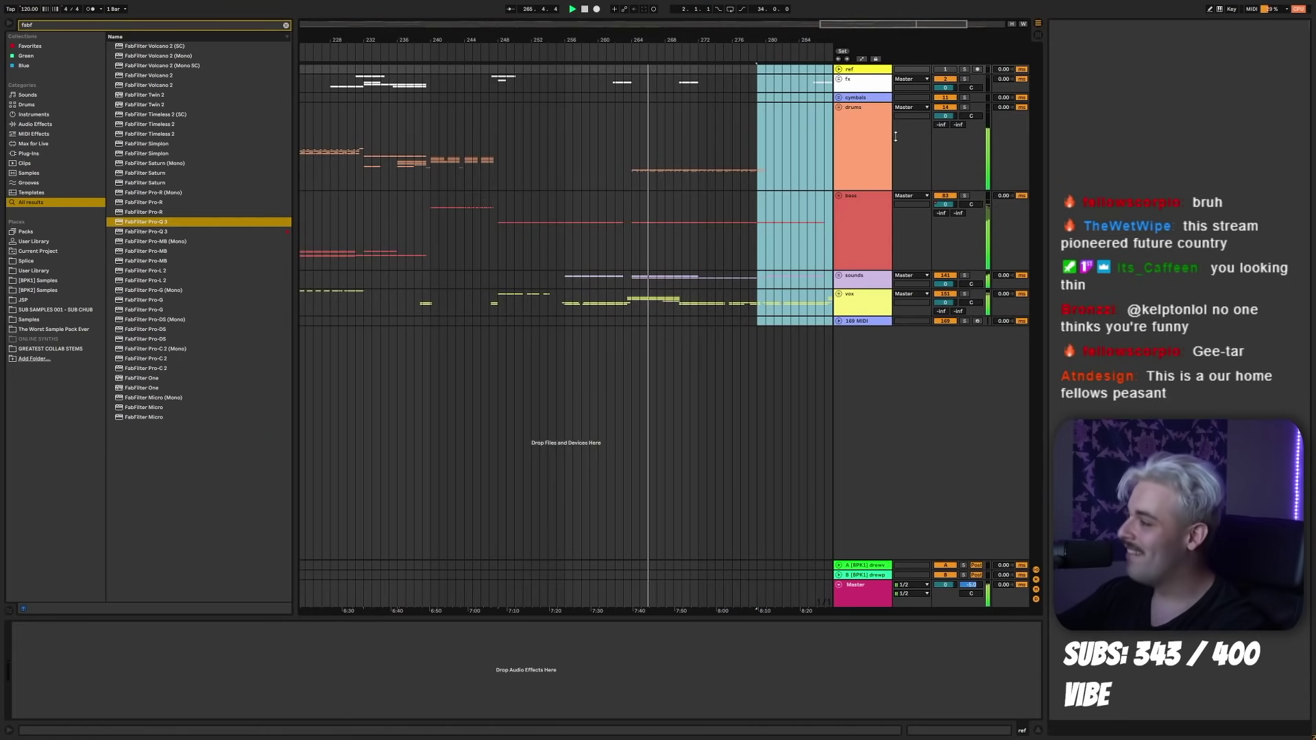
# - Review the drums group and the vocal tracks, and hide the automation lanes in the arrangement
pyautogui.click(839, 108)
pyautogui.scroll(-2, 674, 319)
pyautogui.scroll(-1, 673, 319)
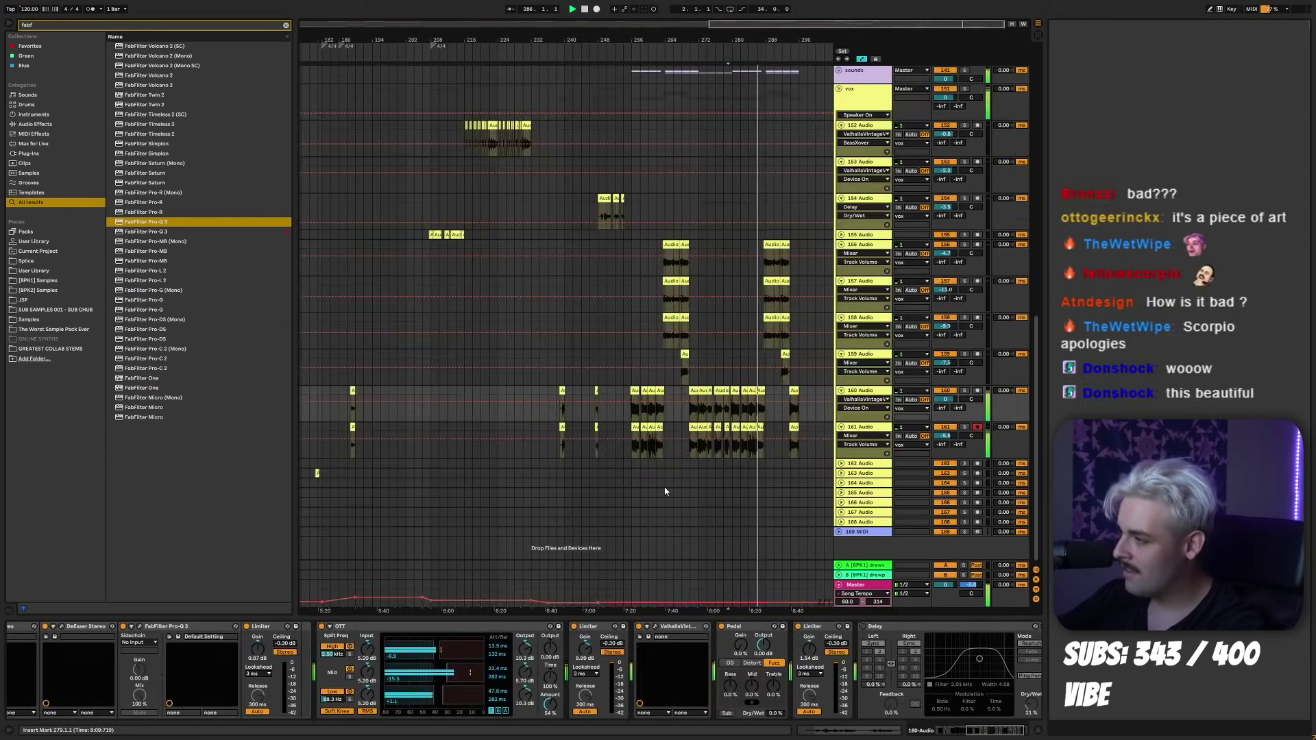
pyautogui.press('a')
pyautogui.moveTo(780, 48); pyautogui.dragTo(780, 82)
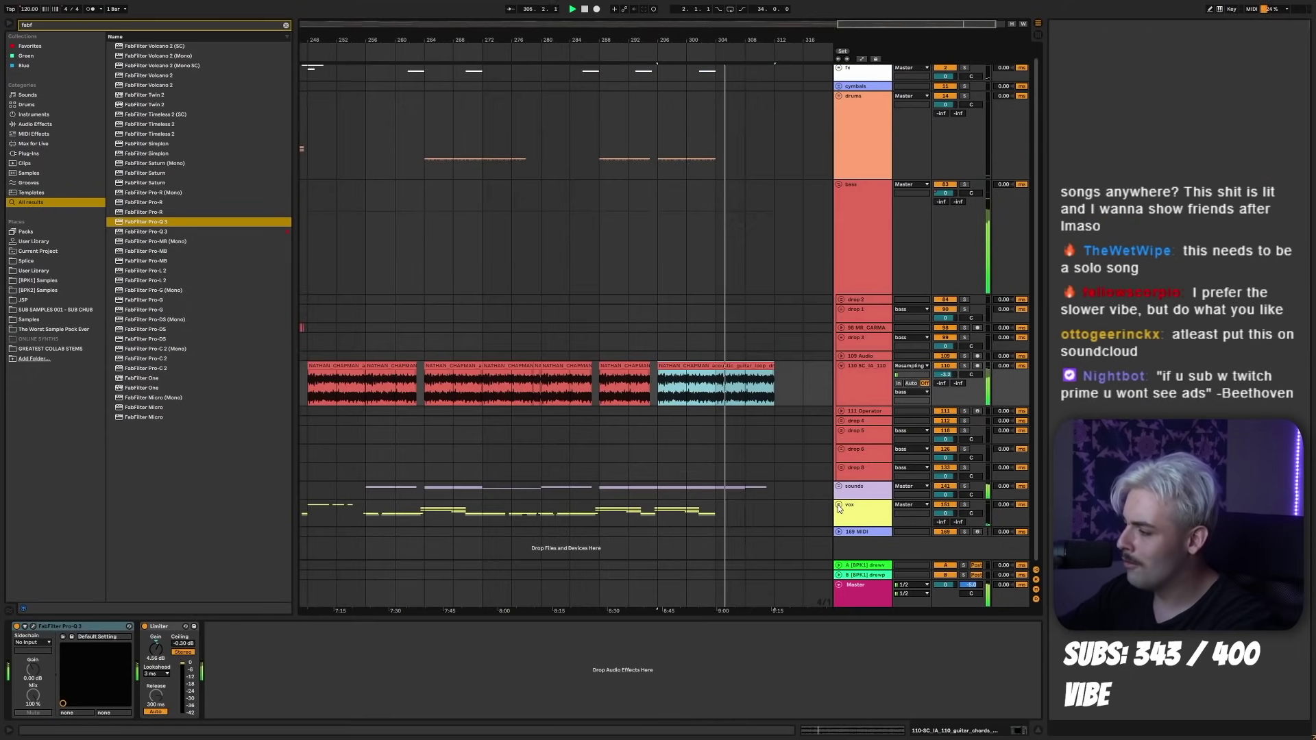
# - Expand the vox group and record an ending vocal take on 154 Audio from about bar 303 to bar 311
pyautogui.click(839, 505)
pyautogui.scroll(-3, 820, 489)
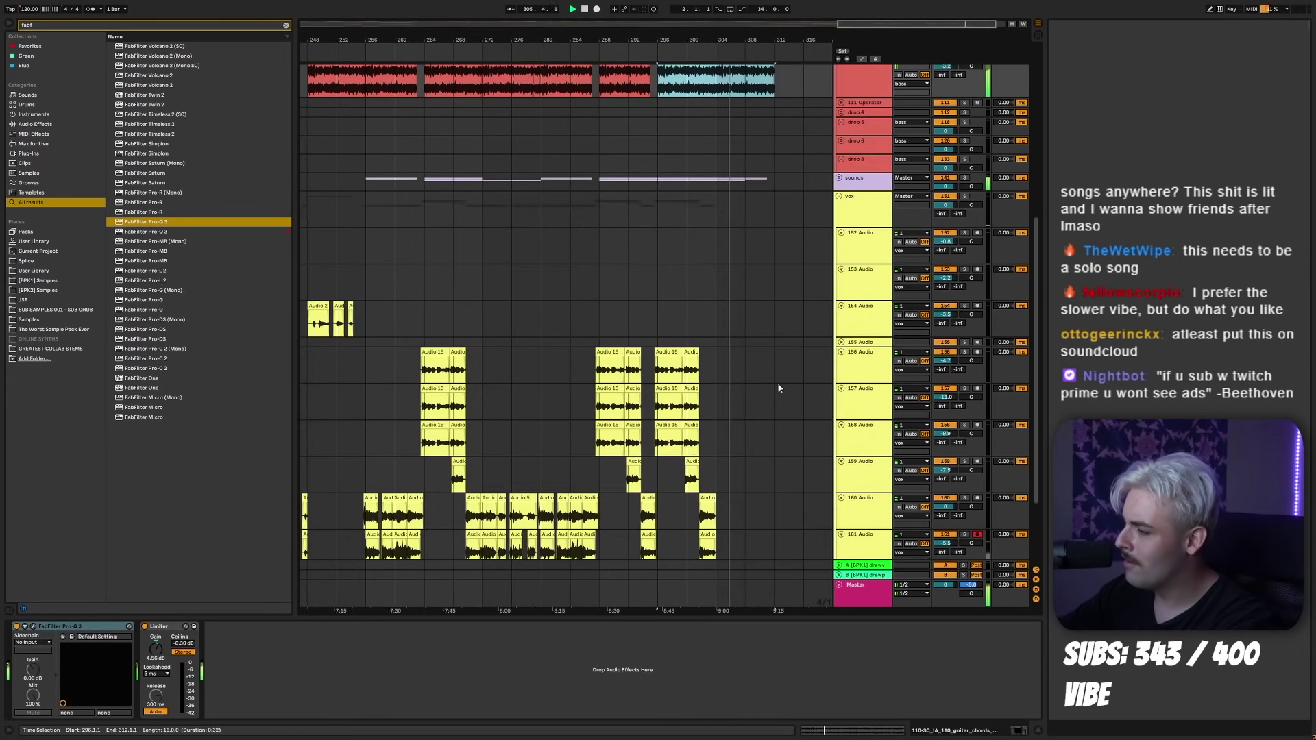
pyautogui.scroll(-3, 820, 490)
pyautogui.click(687, 319)
pyautogui.click(597, 9)
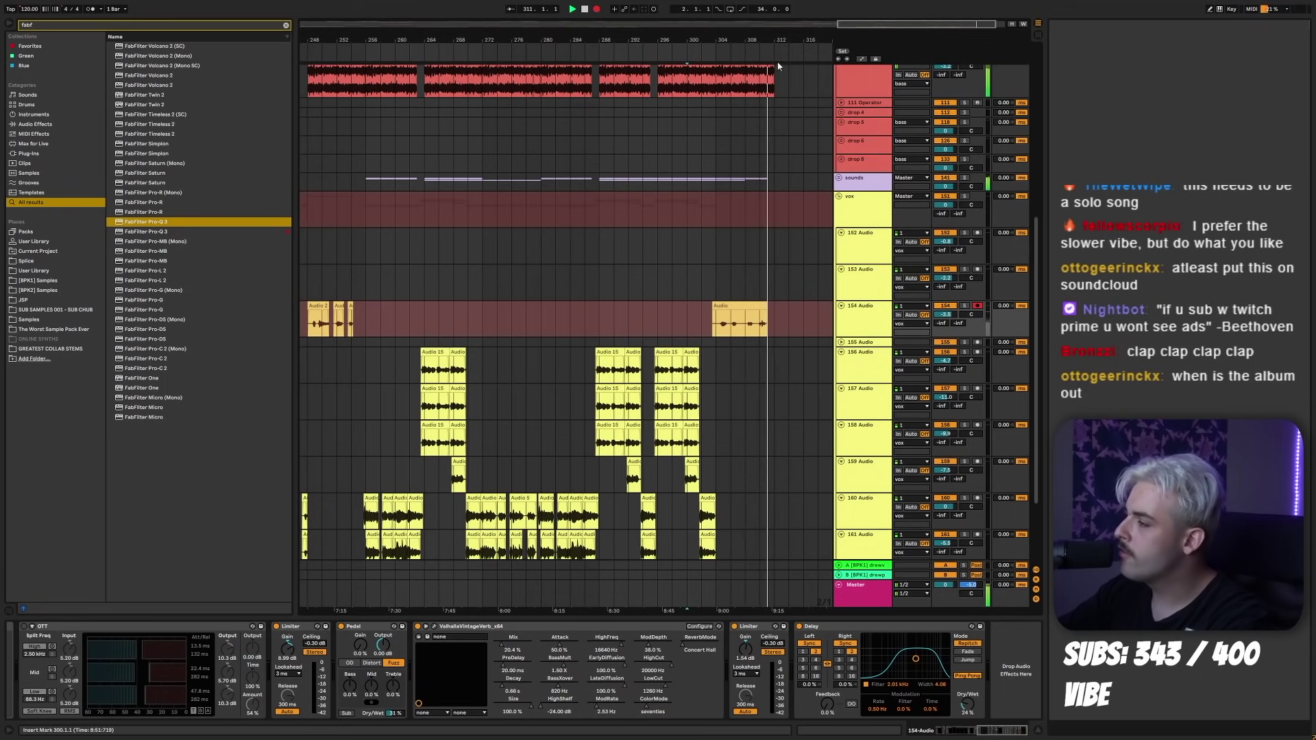
pyautogui.press('space')
pyautogui.moveTo(769, 43); pyautogui.dragTo(769, 123)
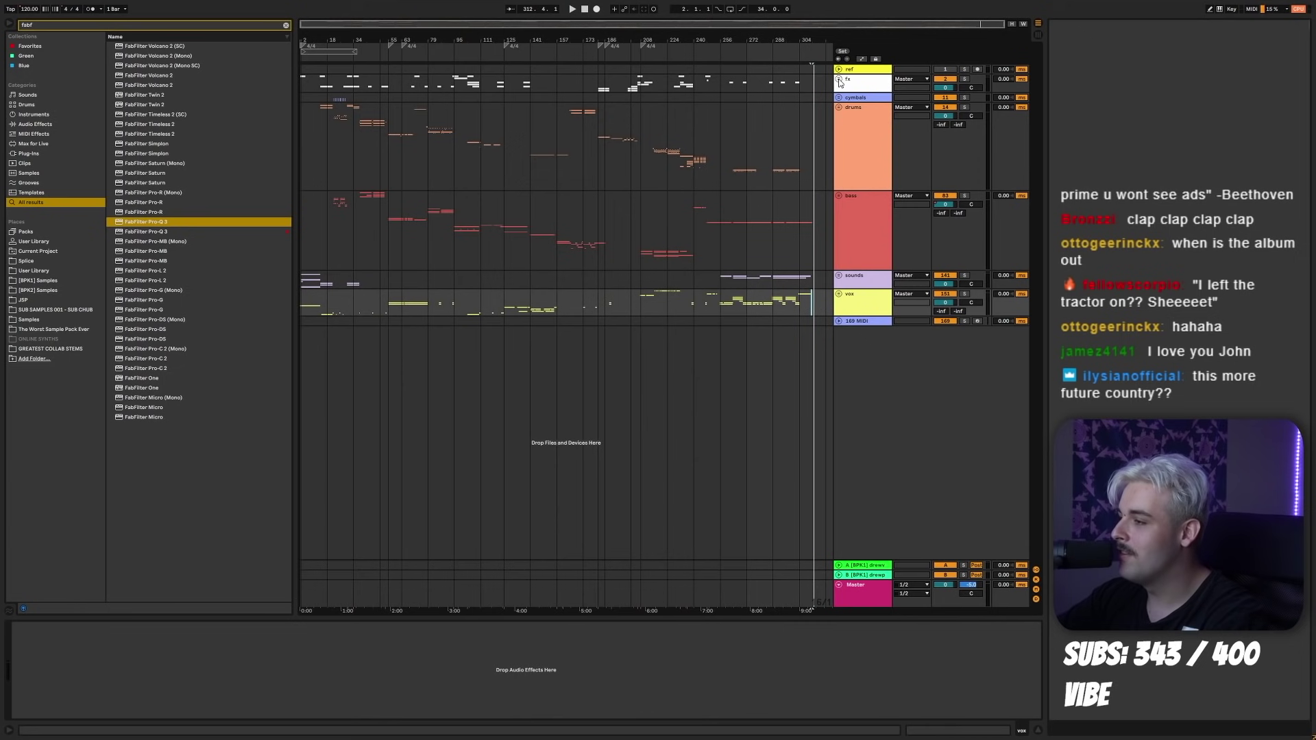
# - Select the opening impact clip at bar 1 on the KSHMR_Impact track and inspect the fx group's clips
pyautogui.click(306, 127)
pyautogui.moveTo(305, 127); pyautogui.dragTo(301, 127)
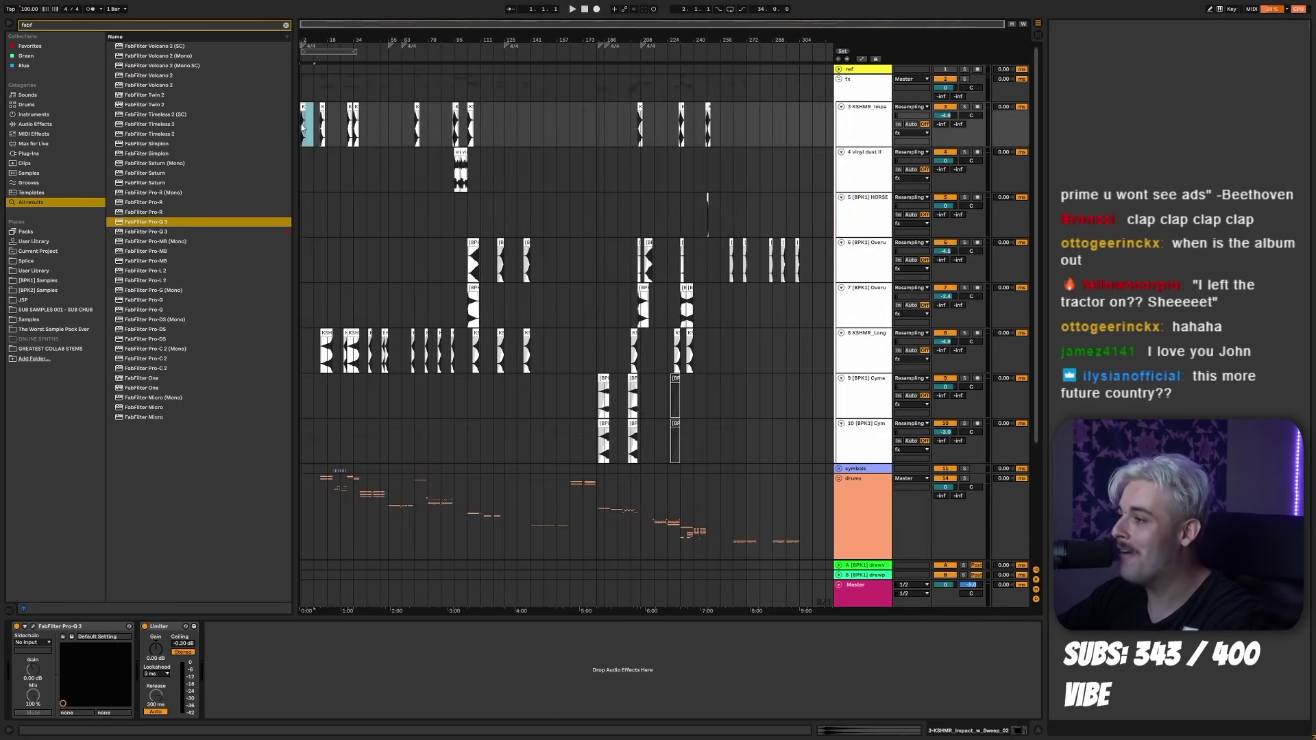
pyautogui.click(470, 106)
pyautogui.scroll(4, 800, 209)
pyautogui.scroll(-3, 799, 209)
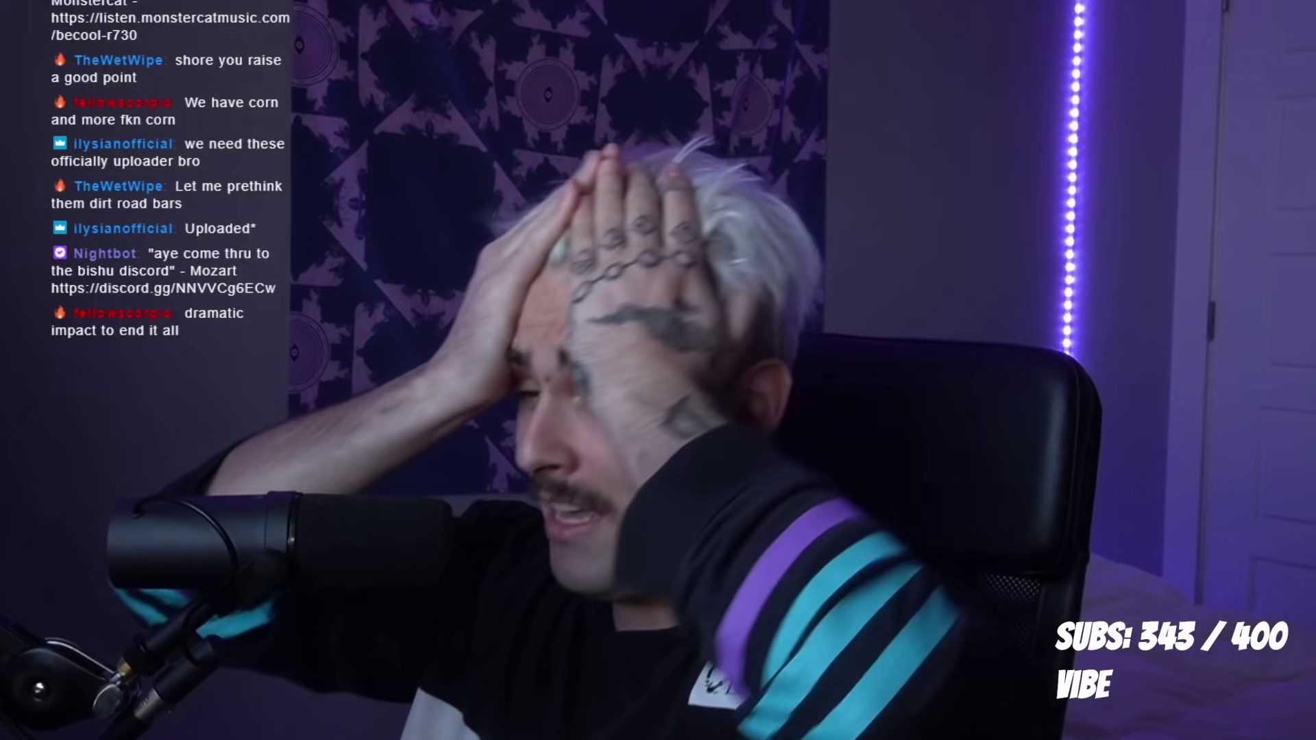